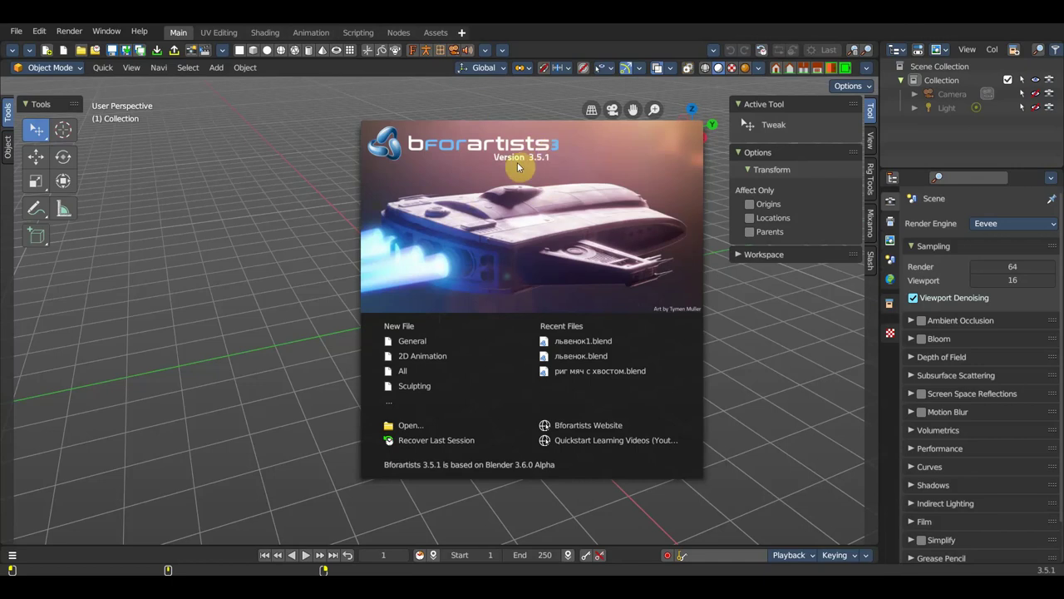
Dismiss the splash screen and open the lion cub file львенок1.blend
left_click(267, 189)
left_click(17, 32)
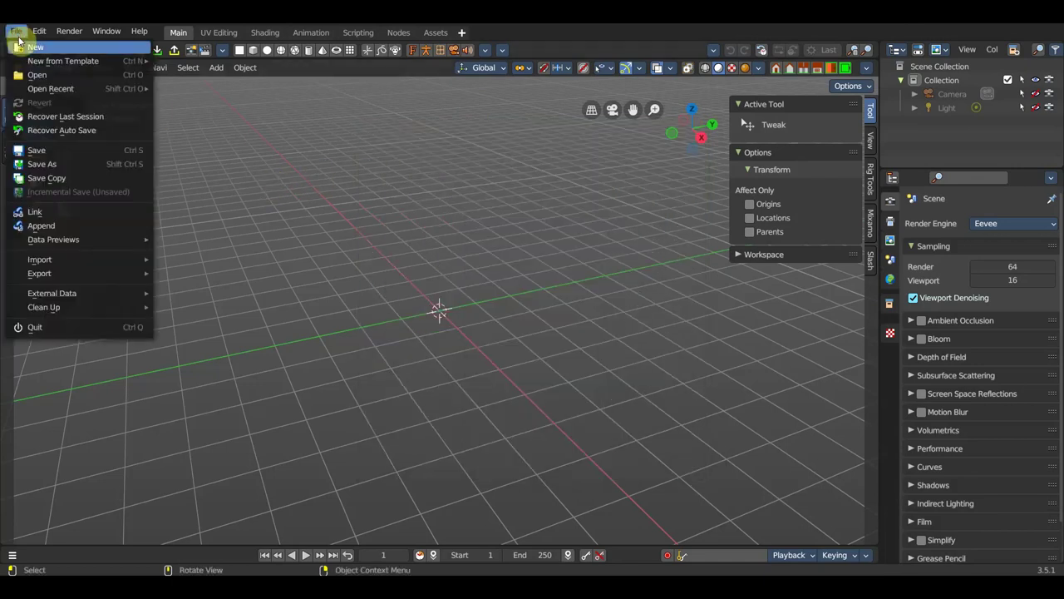
left_click(50, 75)
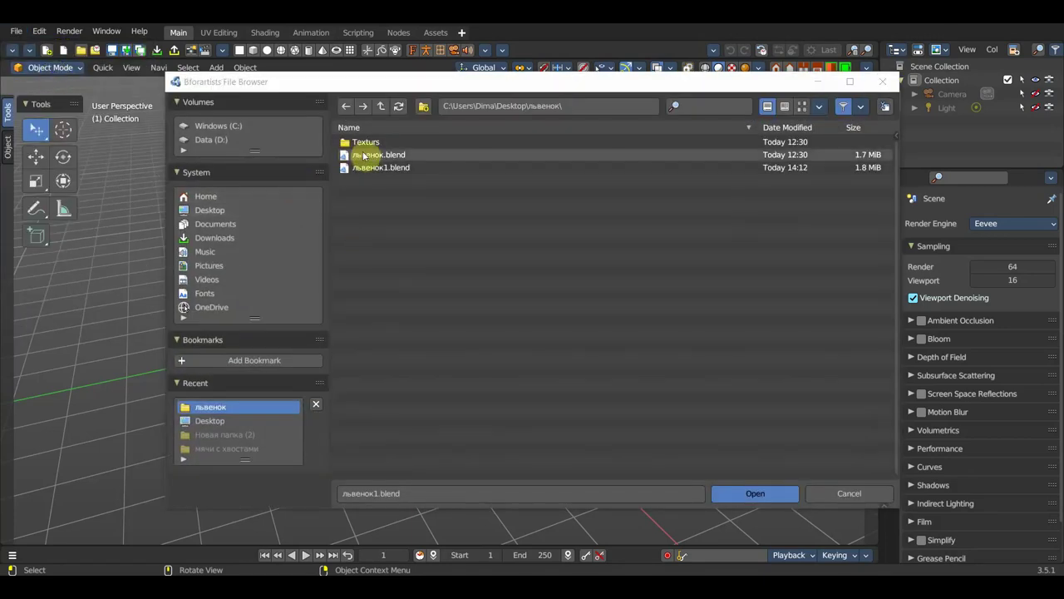
left_click(368, 168)
left_click(756, 494)
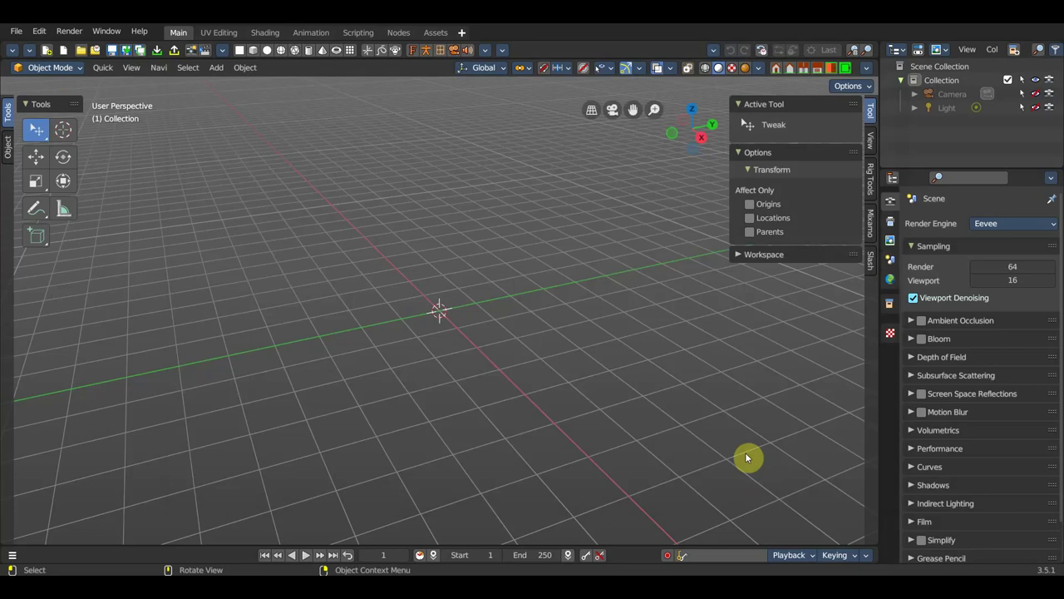
Switch the viewport to Material Preview to show the cub's orange fur
scroll(599, 317, "up", 3)
scroll(577, 318, "up", 2)
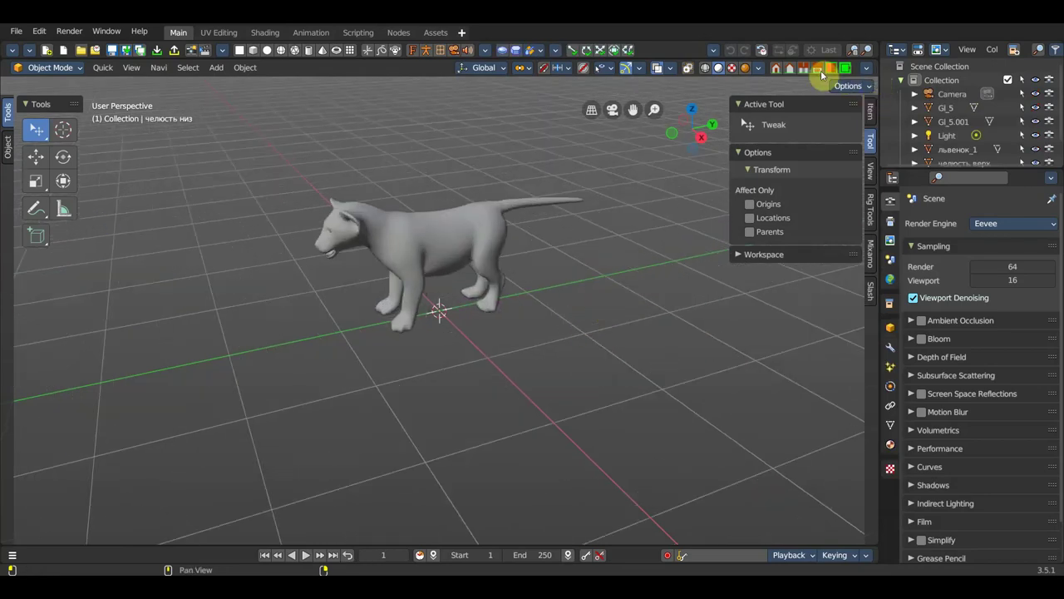
left_click(731, 69)
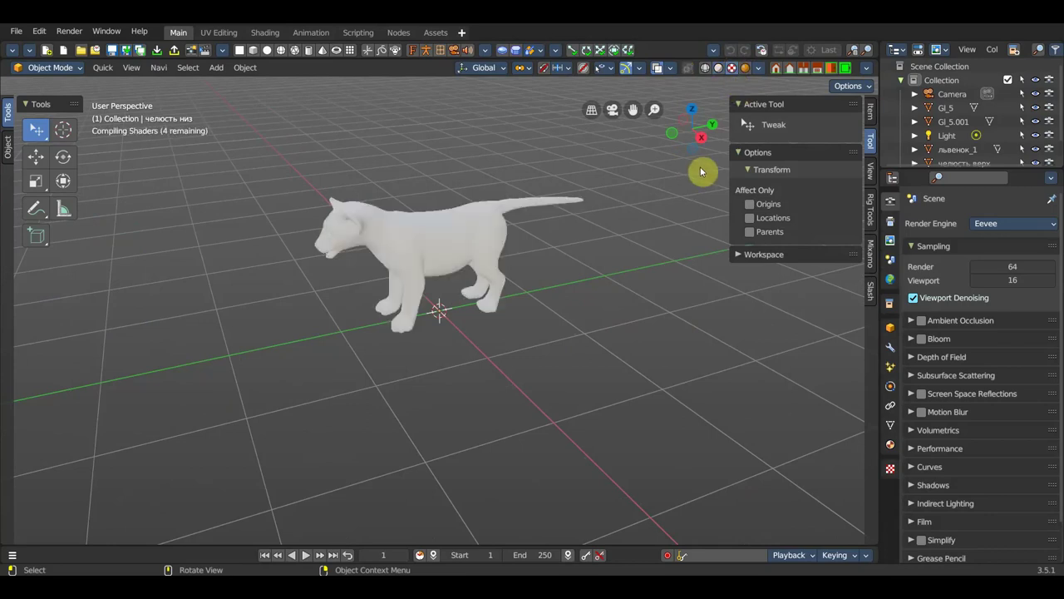
View the cub from the front, orbit back into perspective, and show the Object transform panels
scroll(583, 267, "up", 1)
scroll(585, 266, "up", 3)
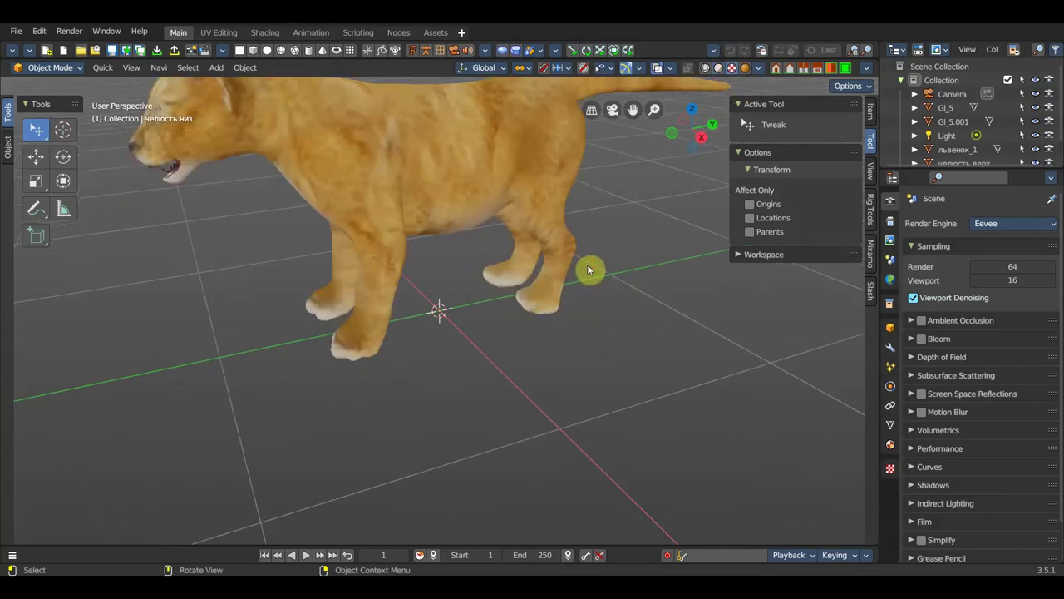
key("KP_1")
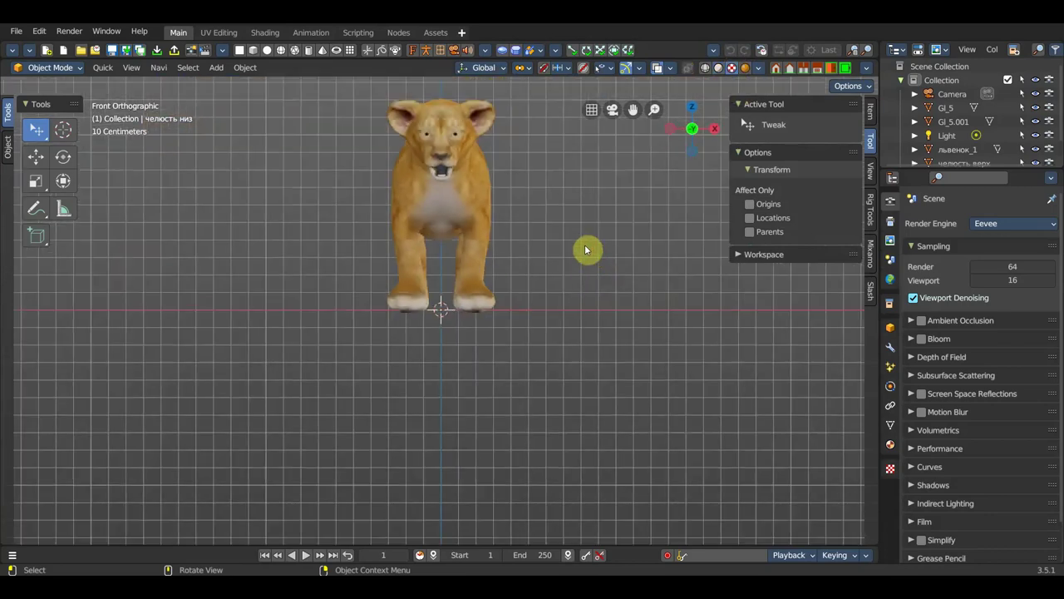
scroll(589, 291, "up", 1)
scroll(592, 326, "up", 1)
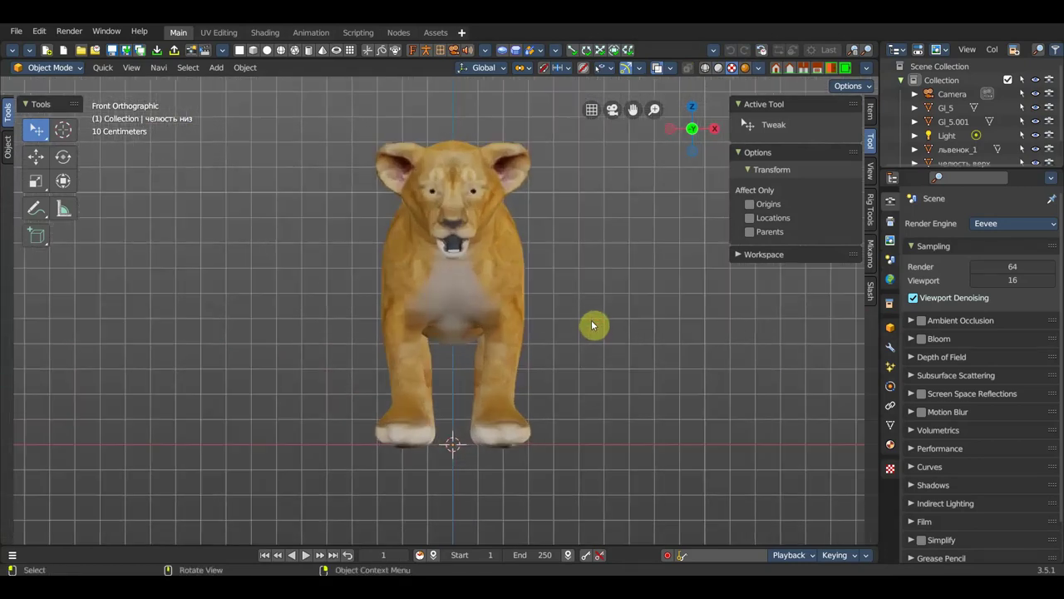
mouse_move(606, 318)
middle_mouse_down()
mouse_move(580, 341)
mouse_move(532, 349)
middle_mouse_up()
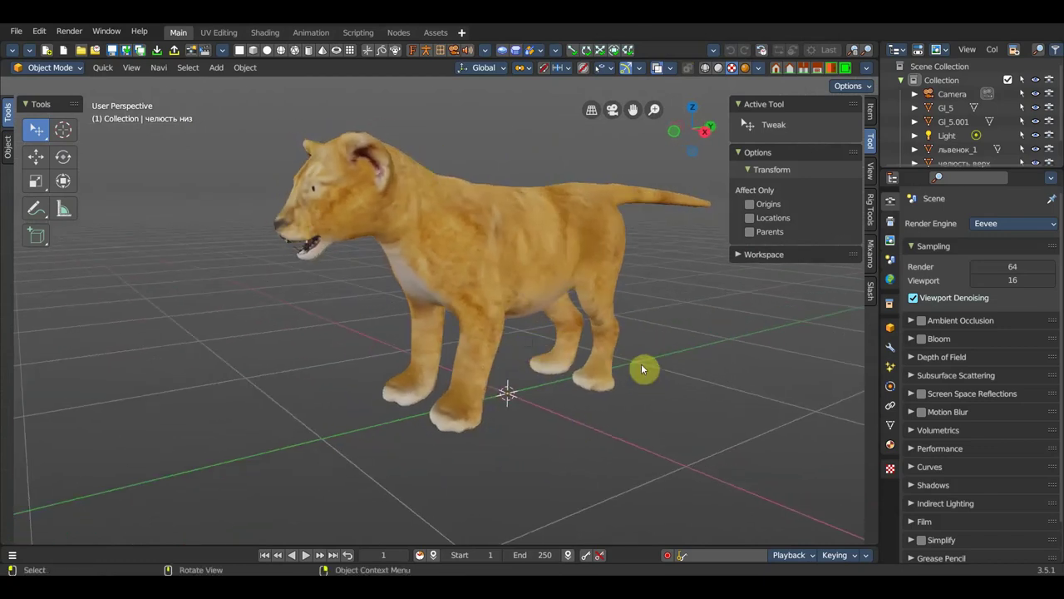
mouse_move(702, 321)
middle_mouse_down()
mouse_move(671, 329)
mouse_move(703, 318)
middle_mouse_up()
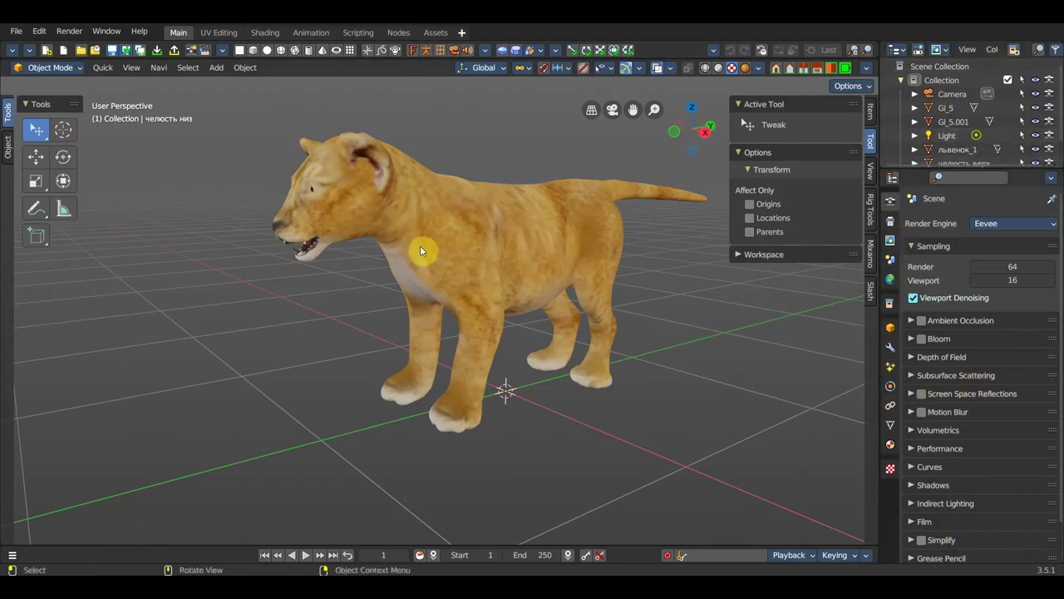
left_click(8, 154)
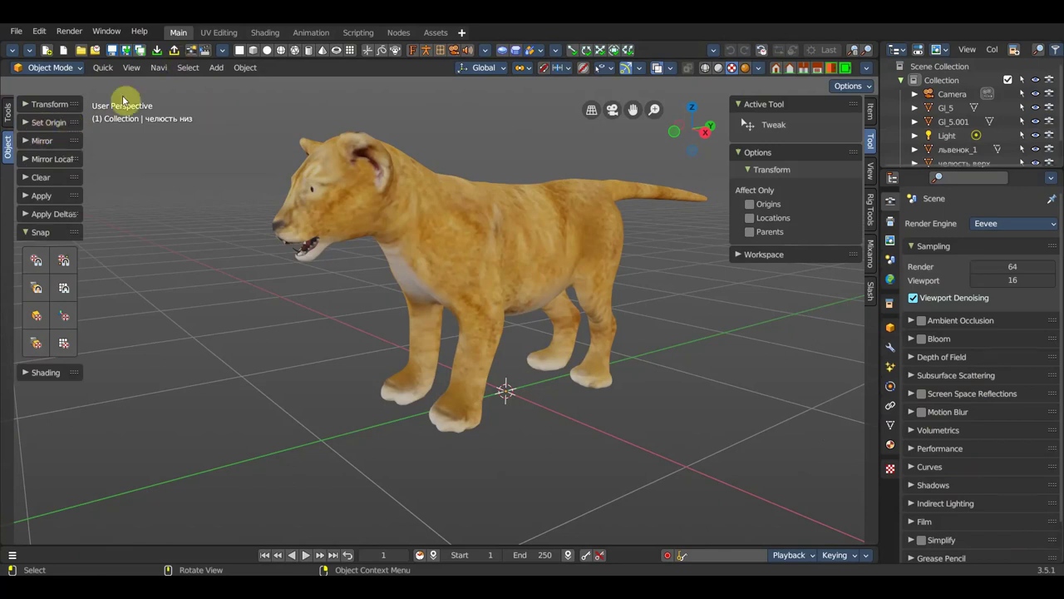
Browse the Object menu, expand and collapse Set Origin, and return to the Tools tab
left_click(214, 68)
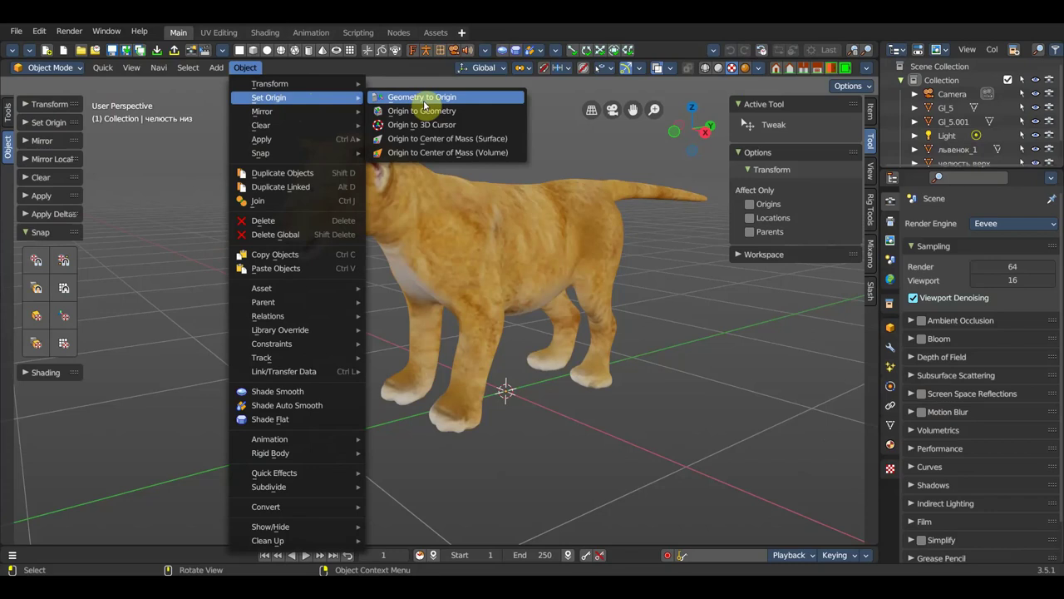
left_click(28, 124)
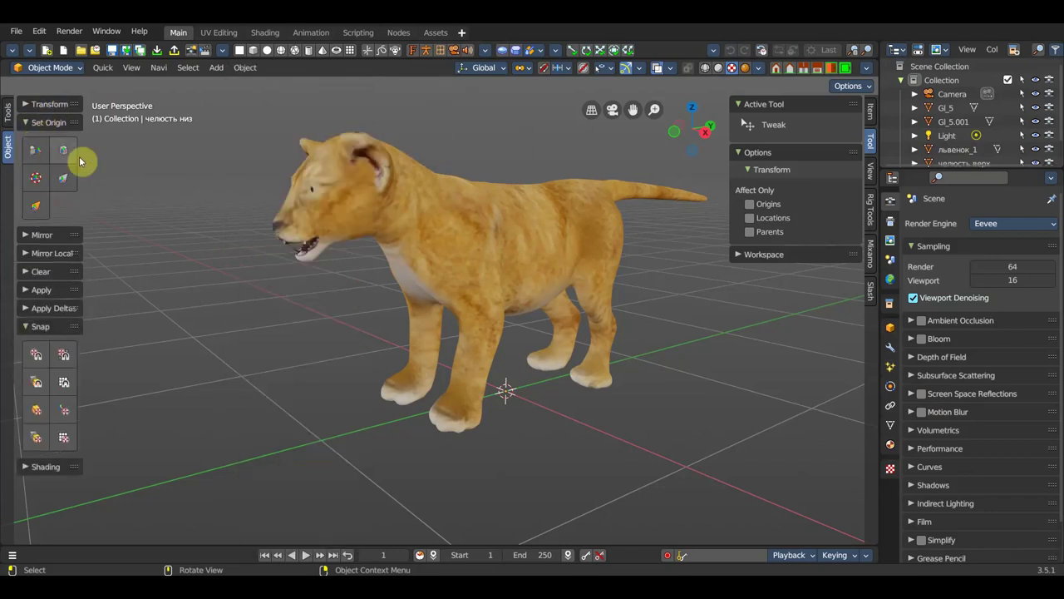
left_click(47, 122)
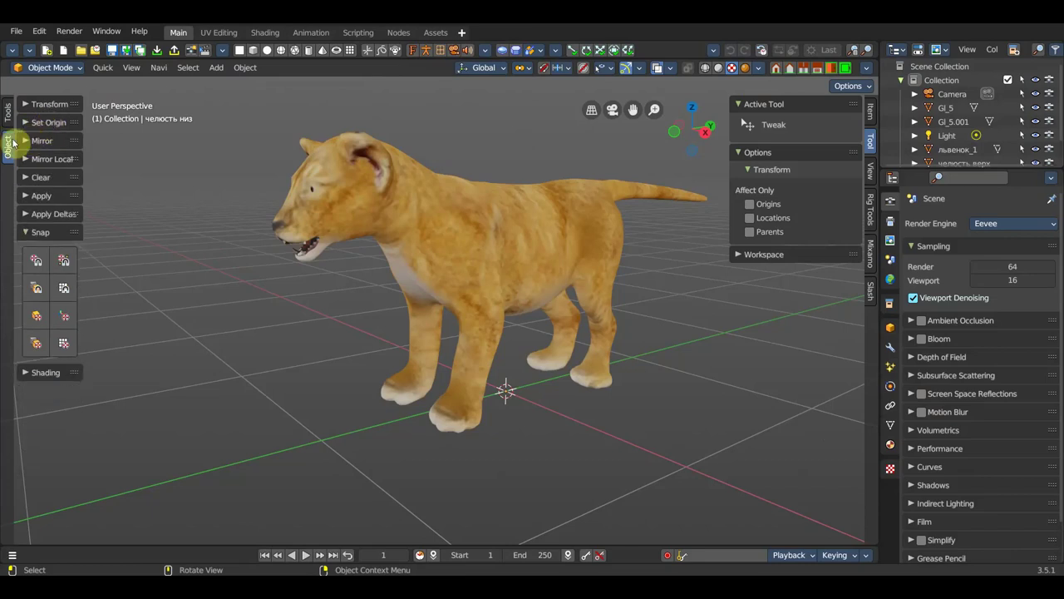
left_click(5, 119)
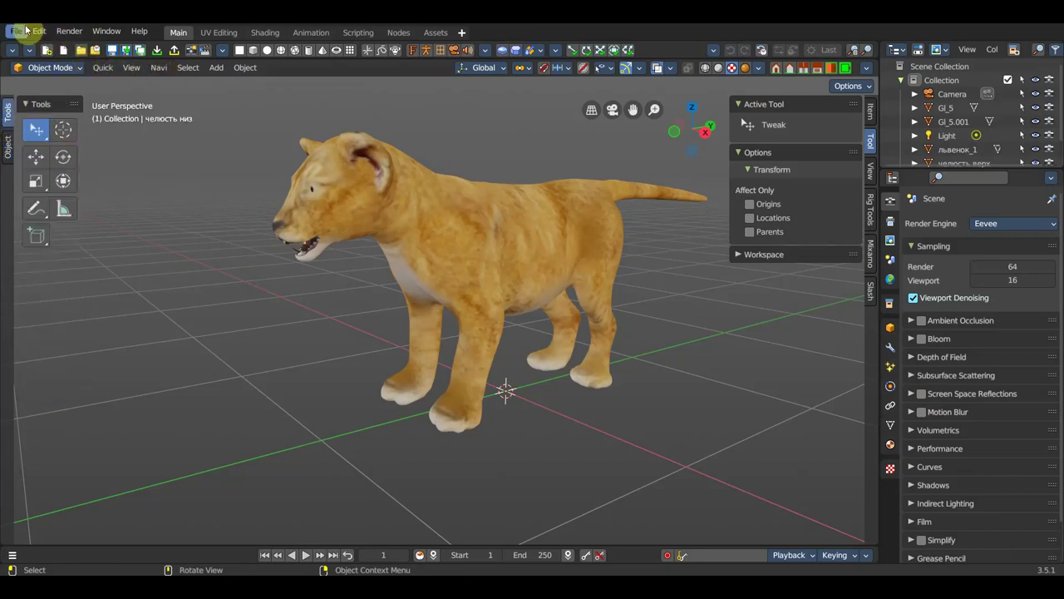
left_click(39, 32)
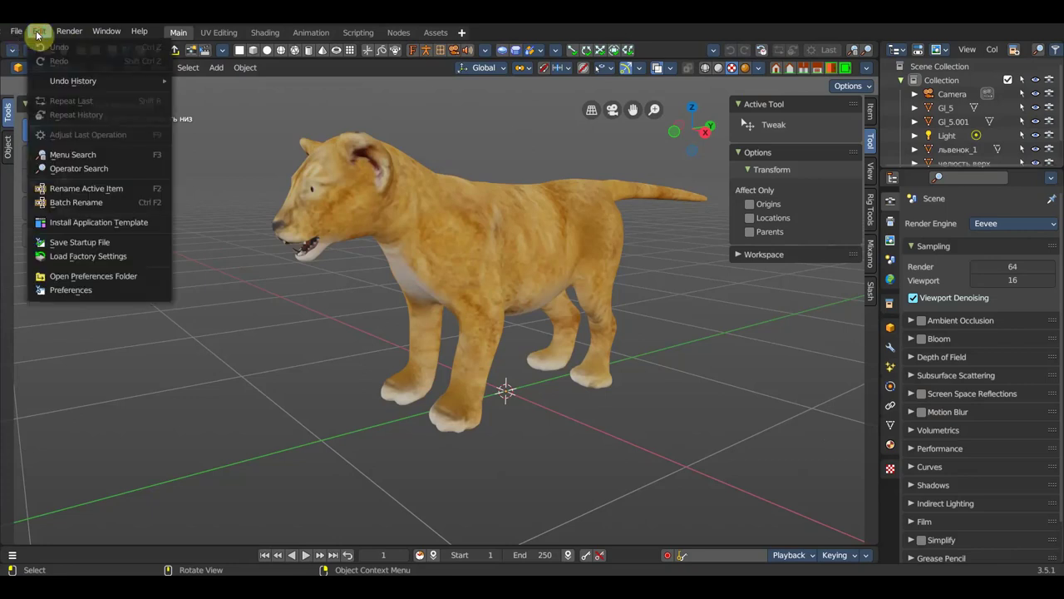
left_click(80, 290)
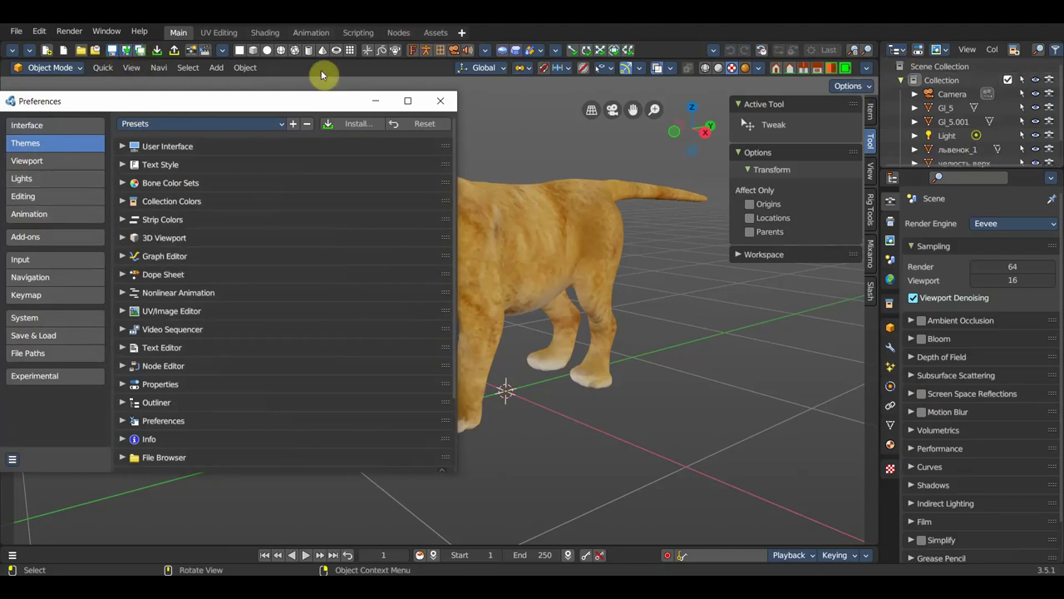
left_click(482, 59)
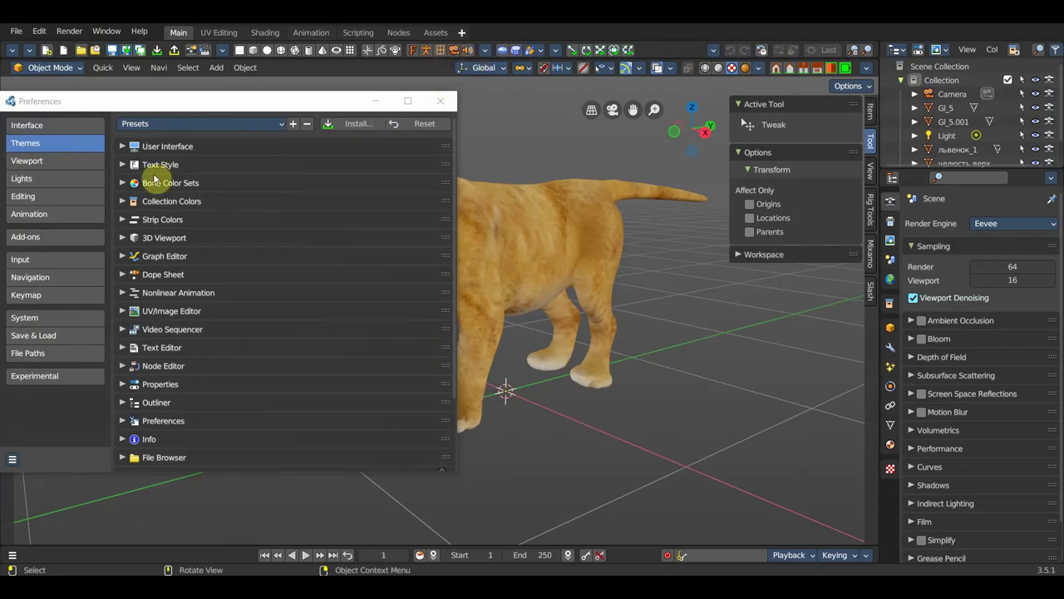
left_click(127, 175)
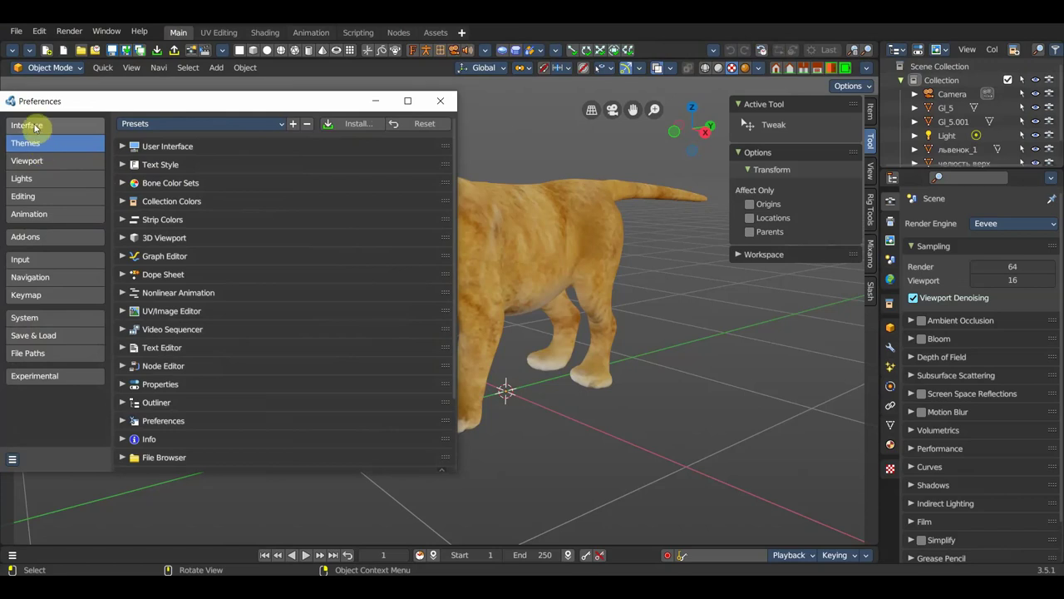
left_click(30, 163)
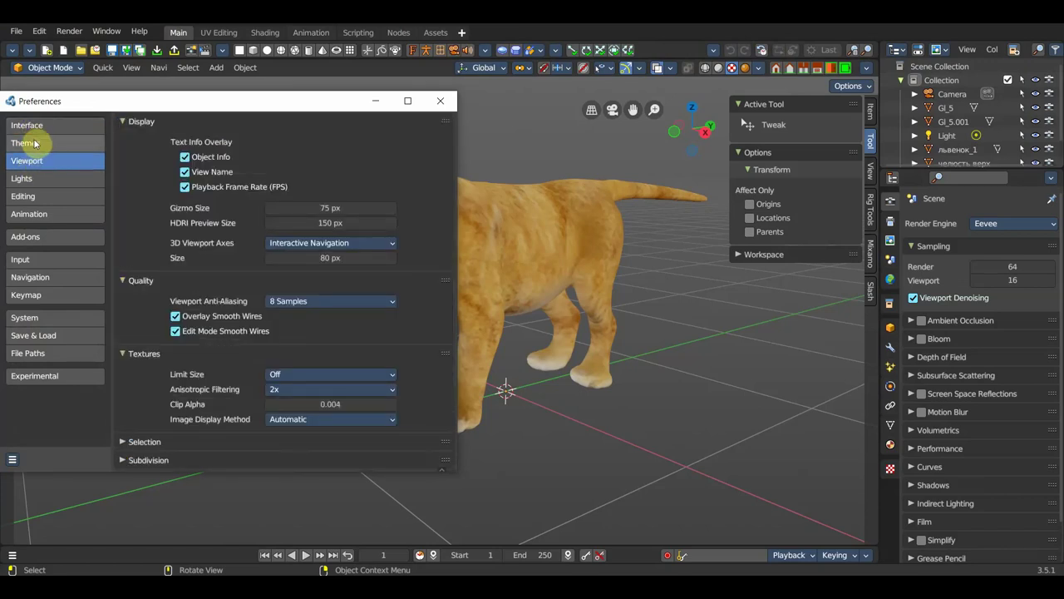
left_click(36, 148)
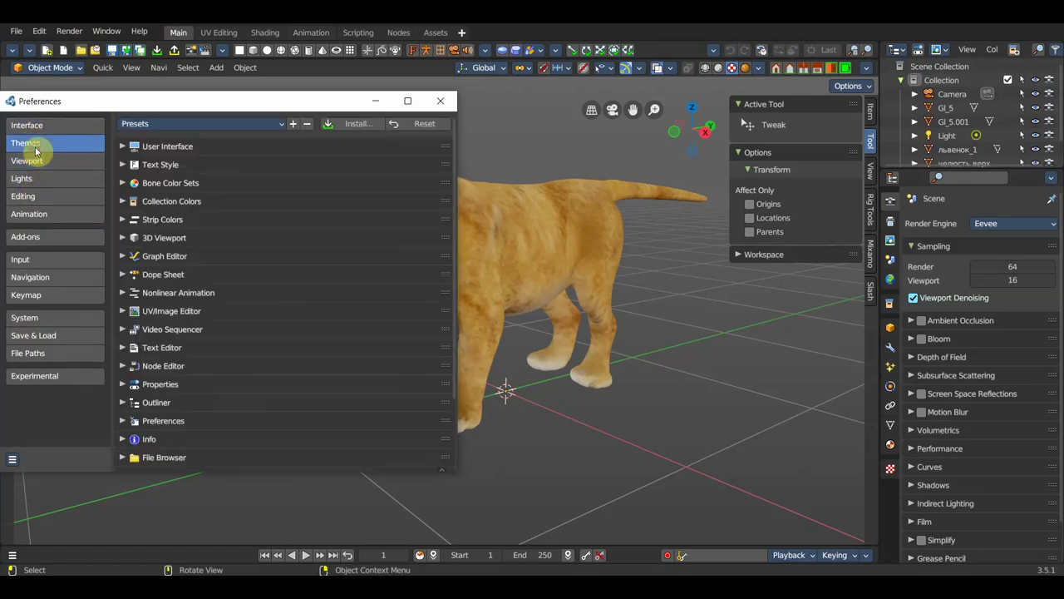
left_click(188, 123)
left_click(166, 236)
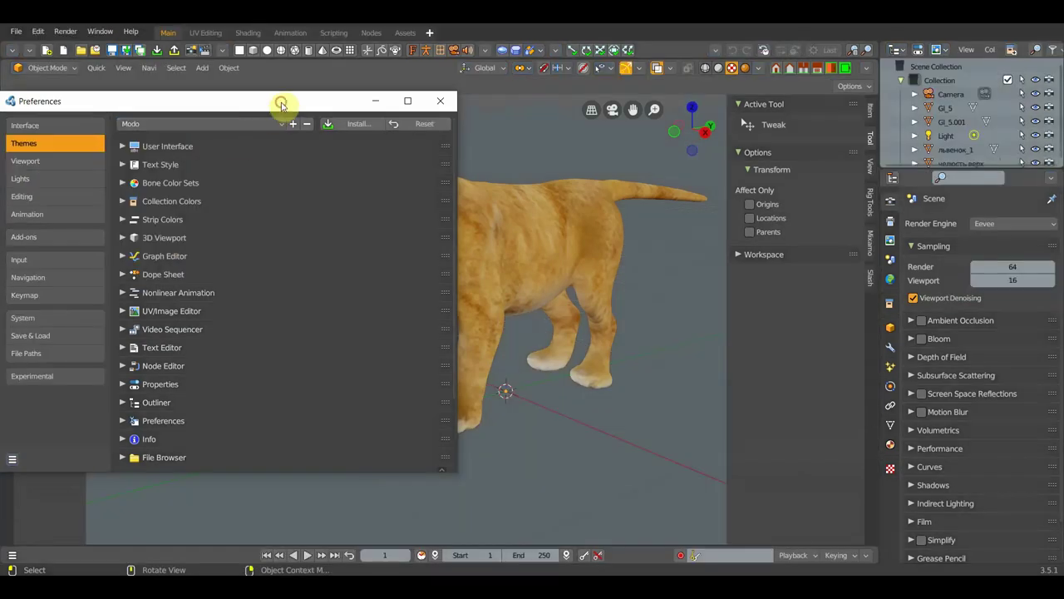
left_click_drag(281, 102, 297, 123)
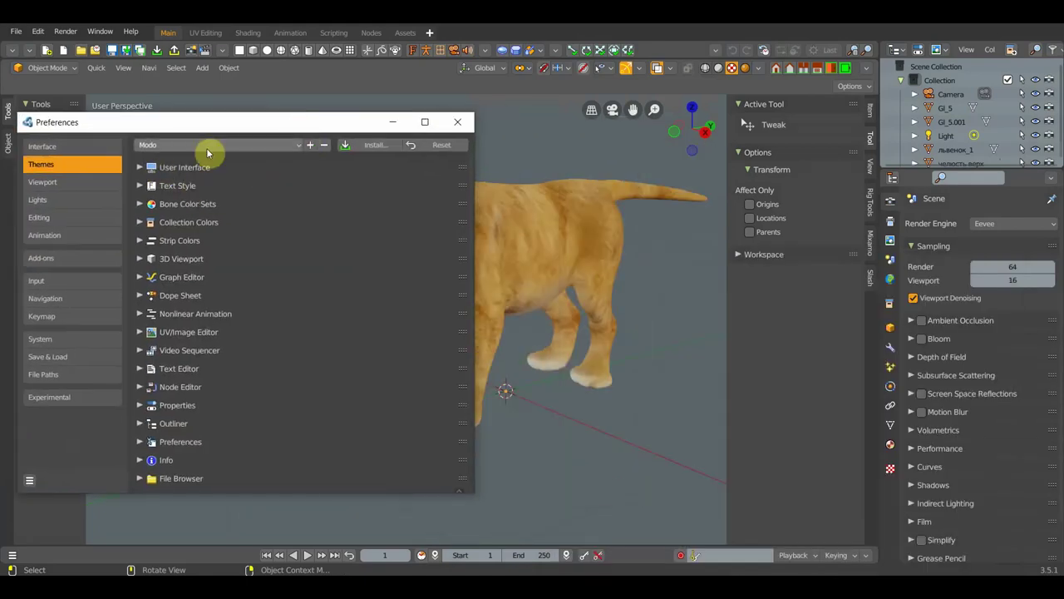
left_click(206, 145)
left_click(182, 233)
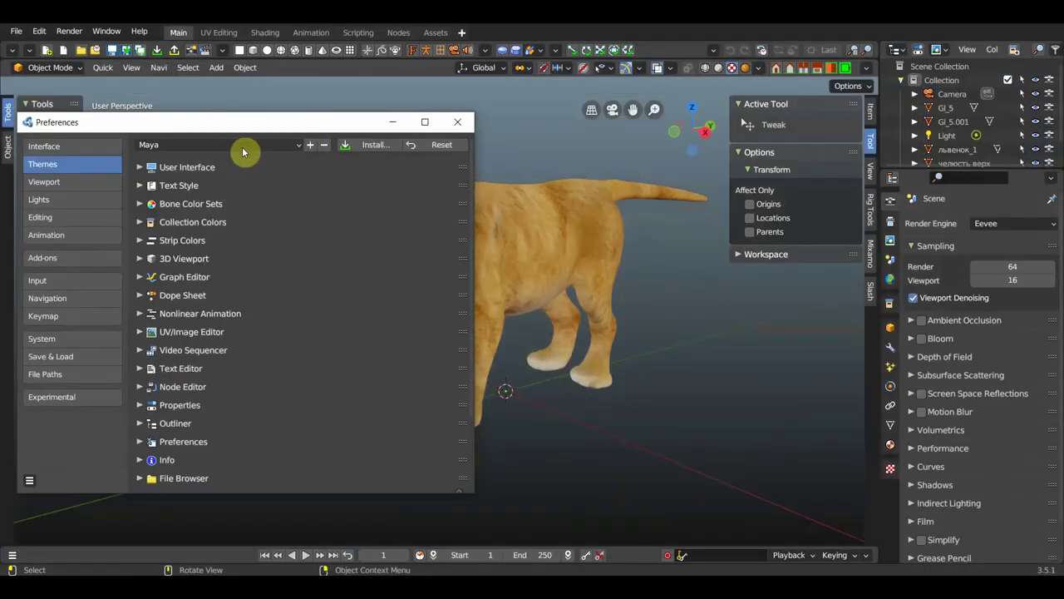
mouse_move(258, 120)
left_mouse_down()
mouse_move(301, 169)
mouse_move(304, 126)
left_mouse_up()
left_click(250, 159)
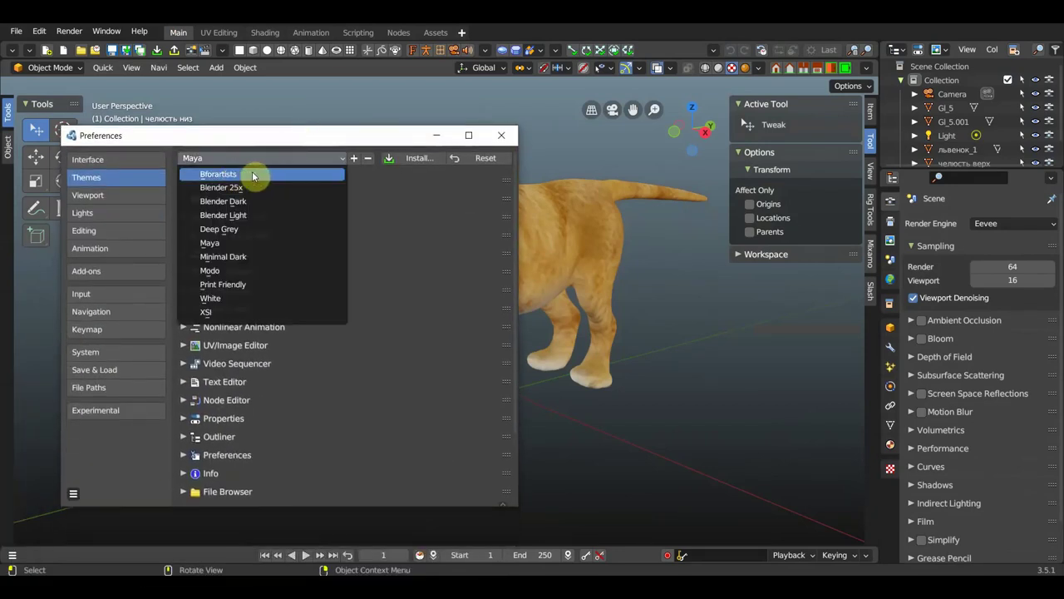
left_click(243, 175)
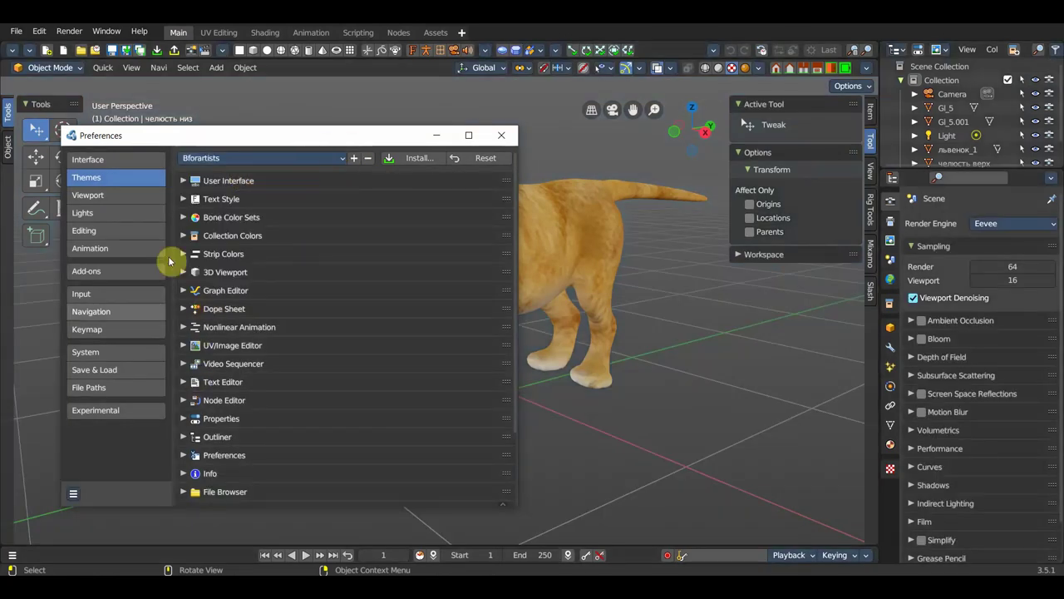
left_click(109, 331)
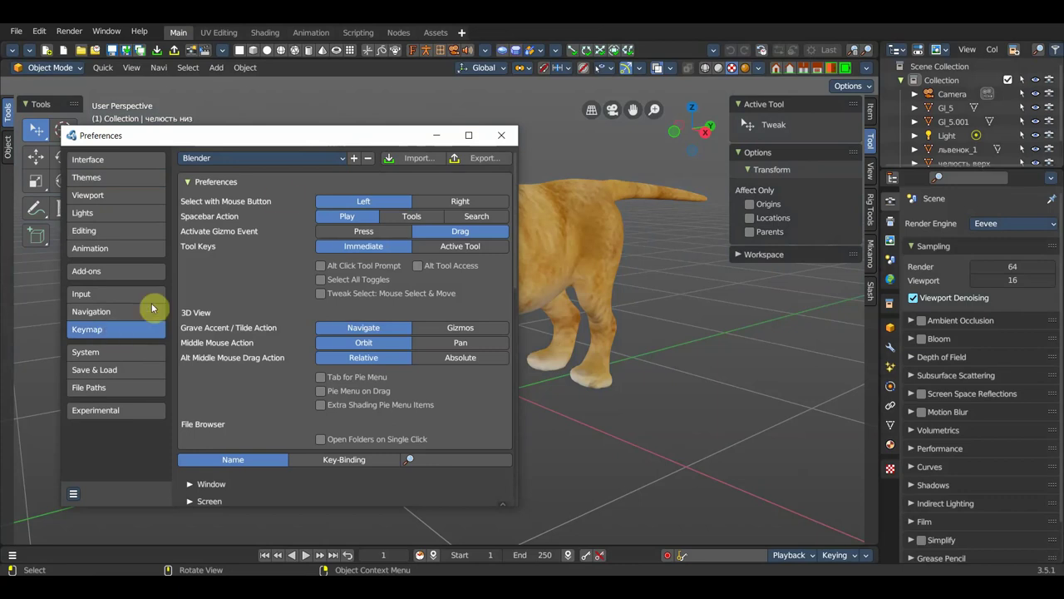
left_click(264, 158)
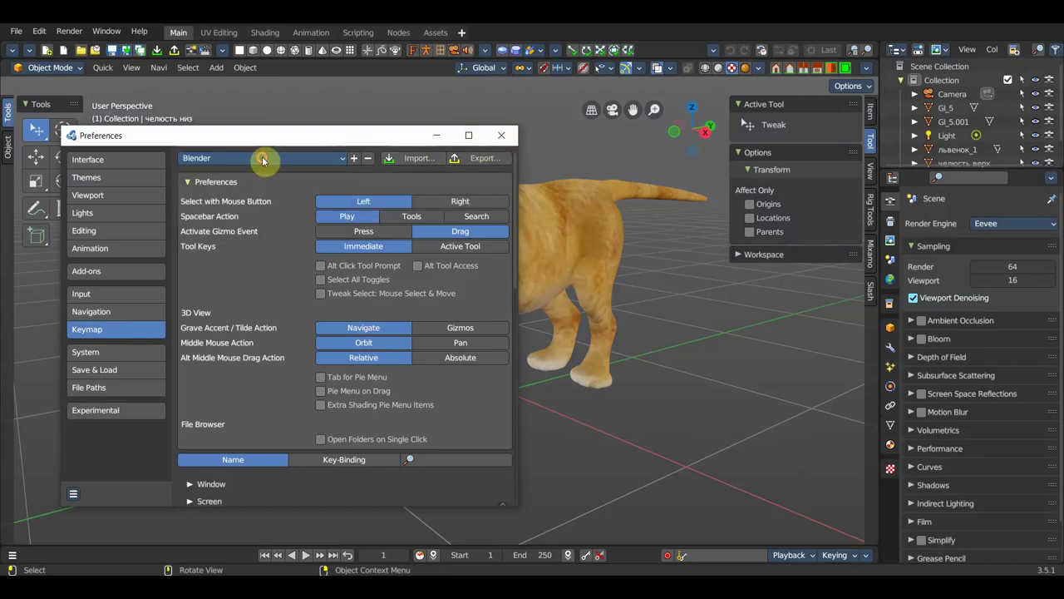
left_click(502, 134)
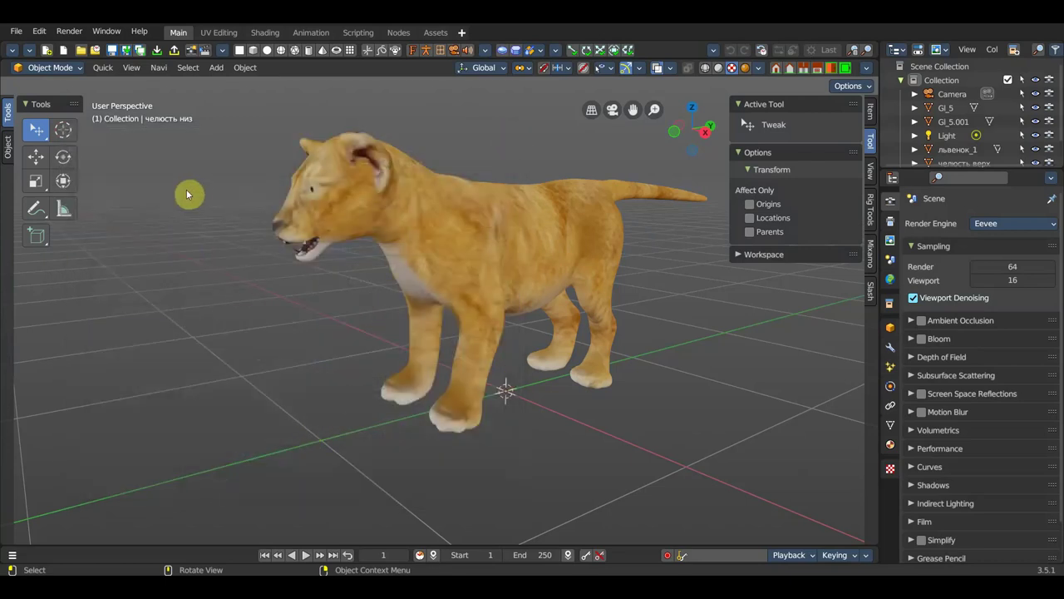
Show the cub from the front in grey Solid shading, side panel hidden and view recentred
key("KP_1")
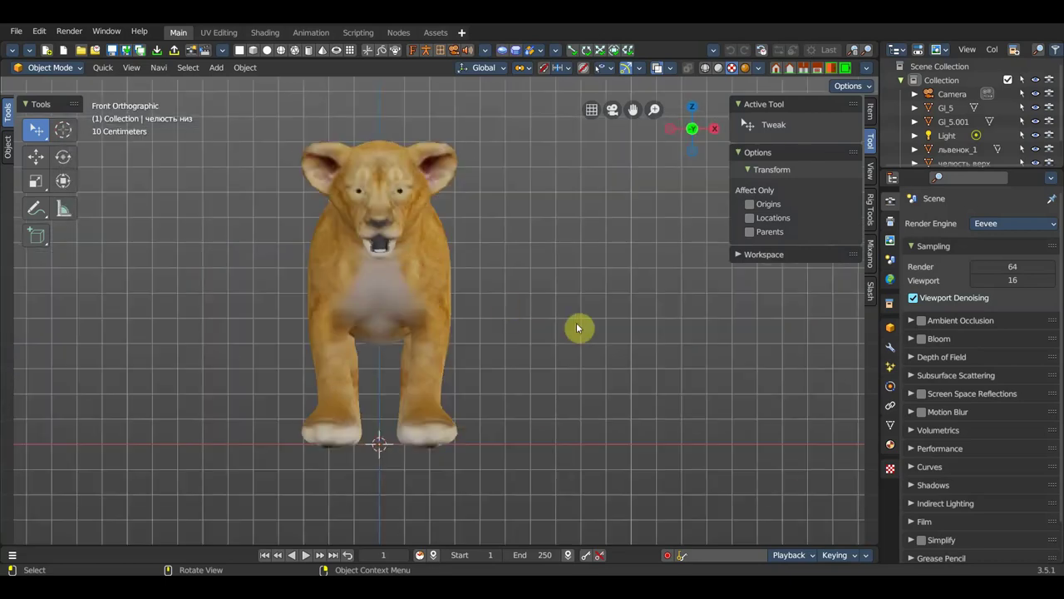
key("n")
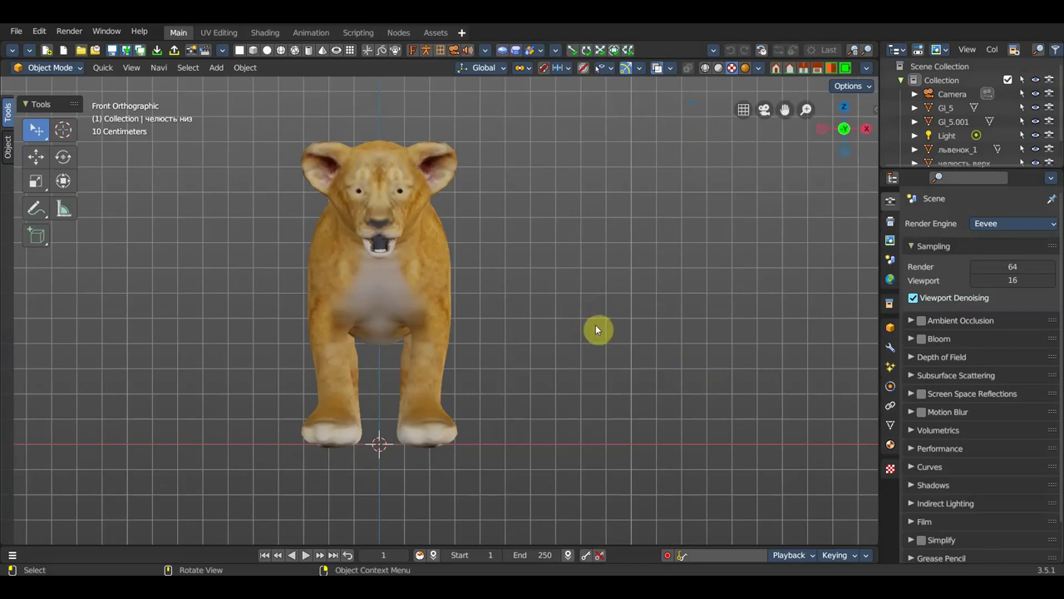
middle_click_drag(613, 338, 704, 351, "shift")
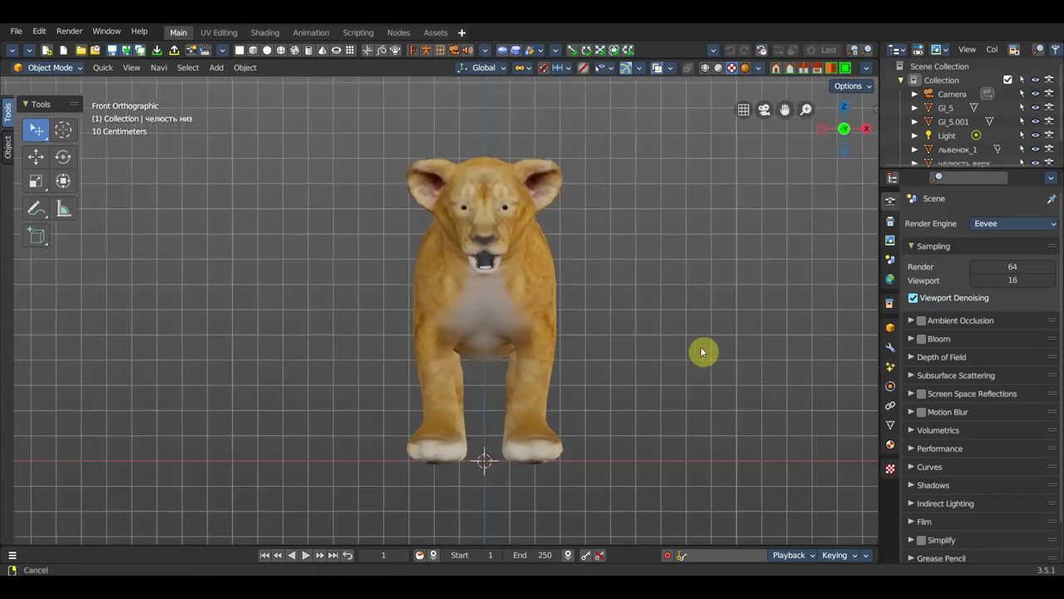
left_click(719, 70)
middle_click_drag(696, 258, 642, 250, "shift")
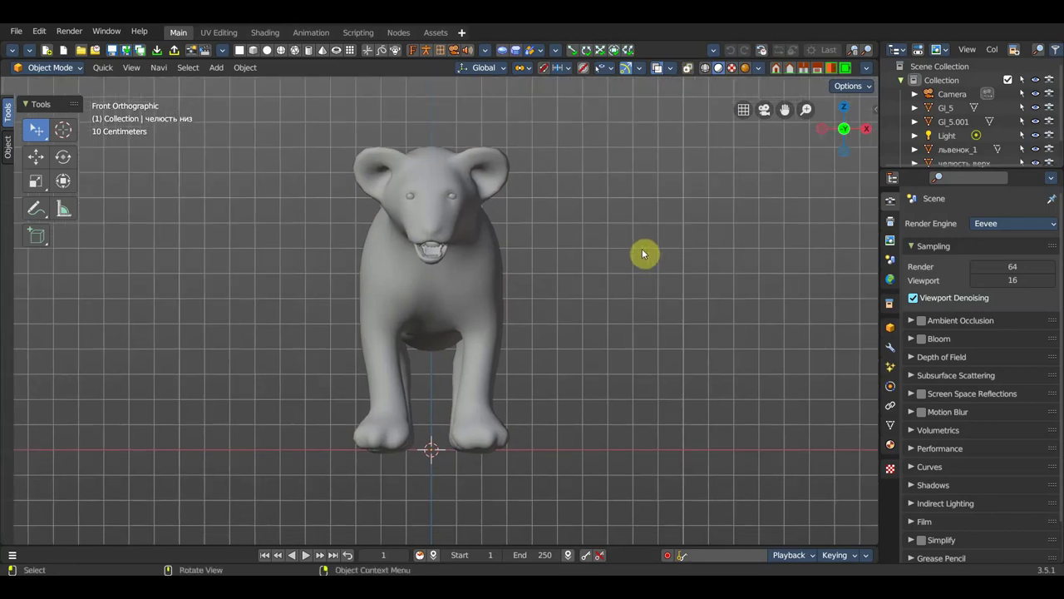
key("shift+a")
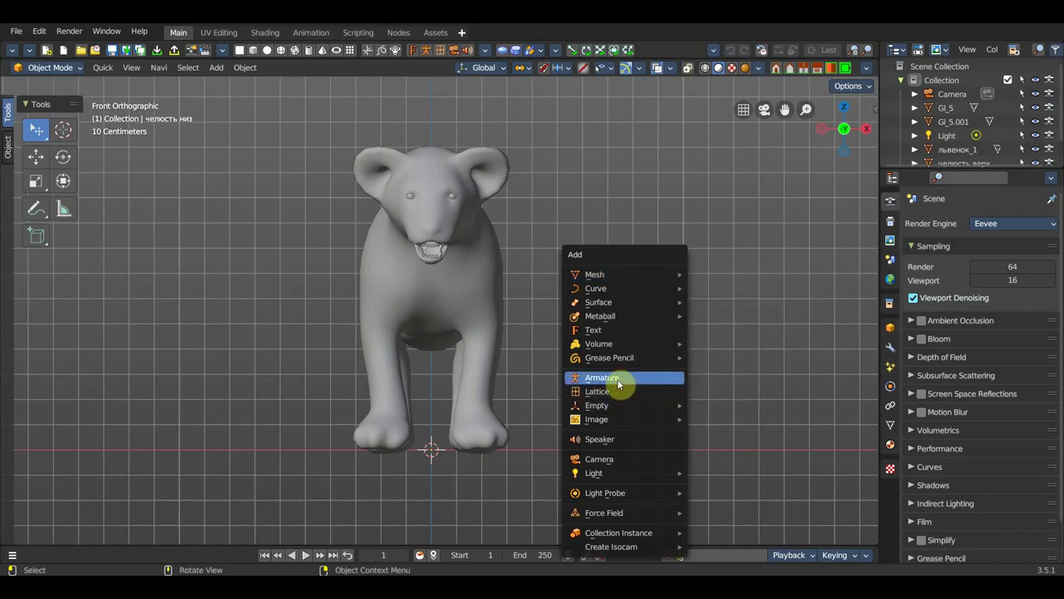
Add a single-bone armature at the 3D cursor and inspect its display settings
left_click(641, 378)
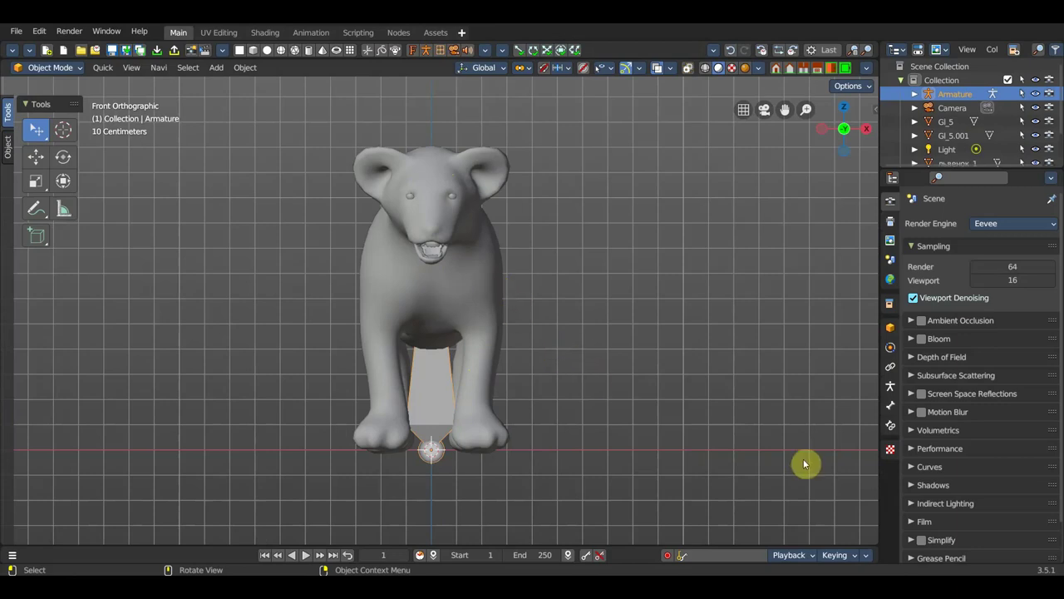
left_click(890, 386)
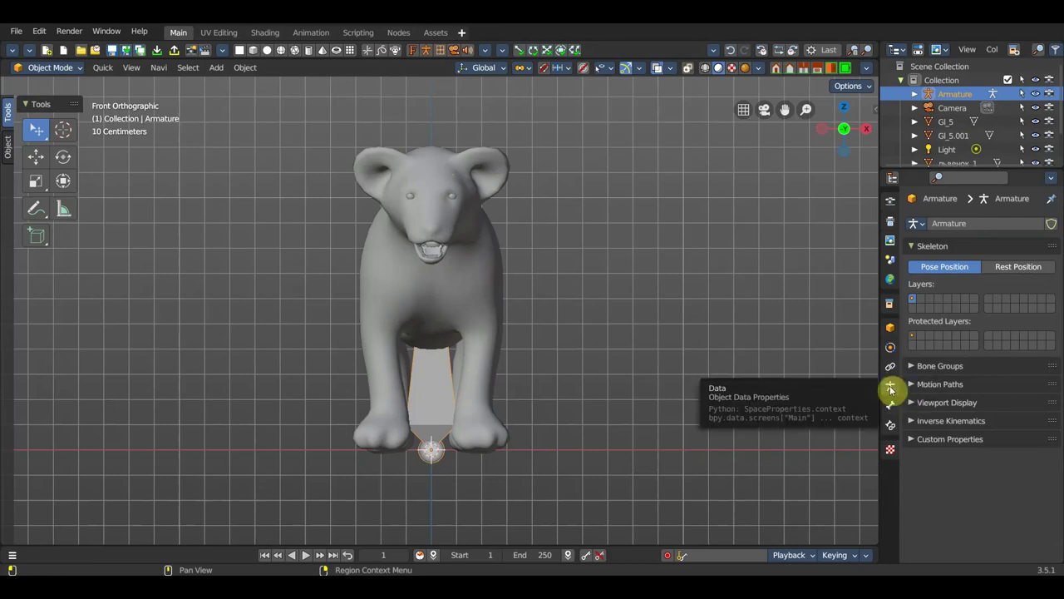
left_click(936, 402)
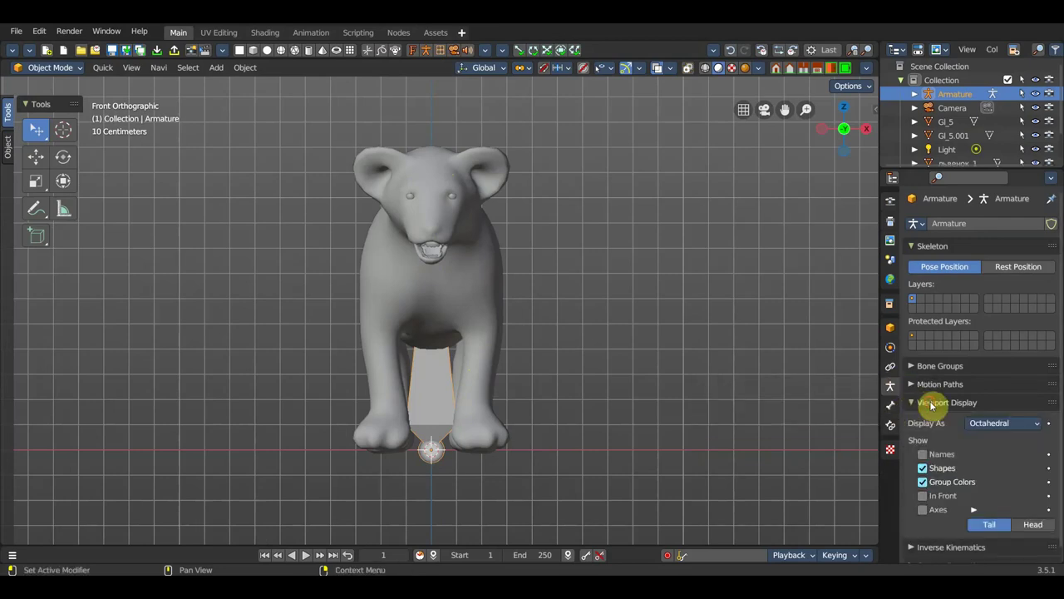
left_click(925, 497)
left_click(925, 497)
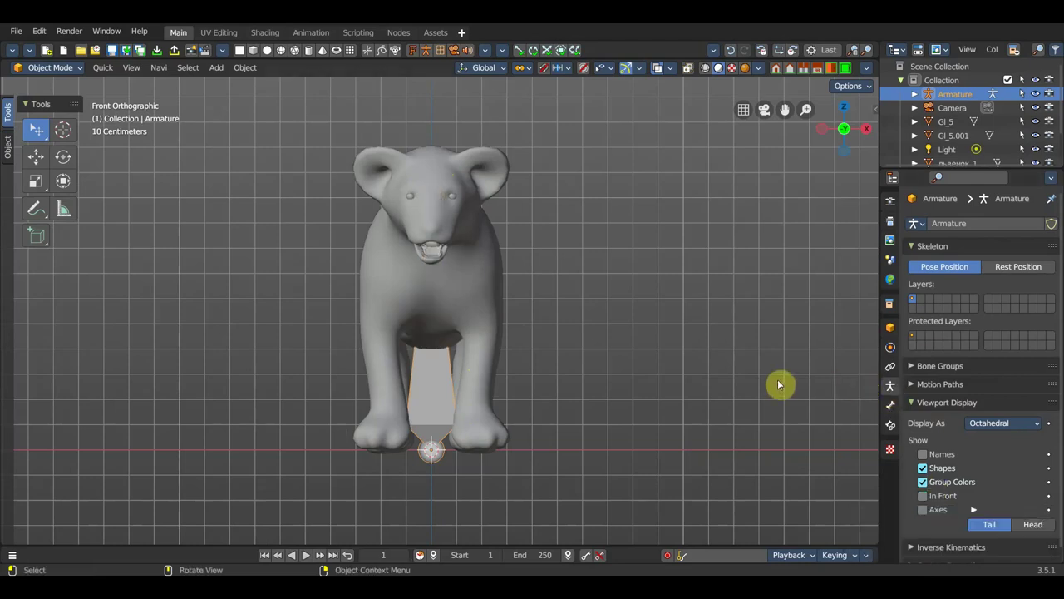
Enable In Front in the armature's Viewport Display and switch to the right-side view
left_click(717, 52)
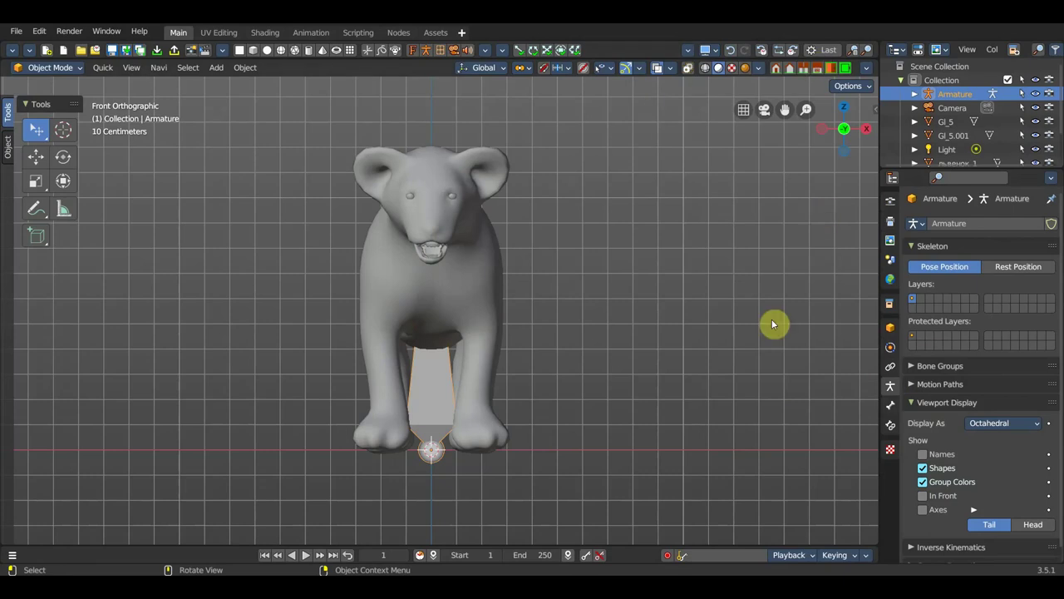
left_click(709, 52)
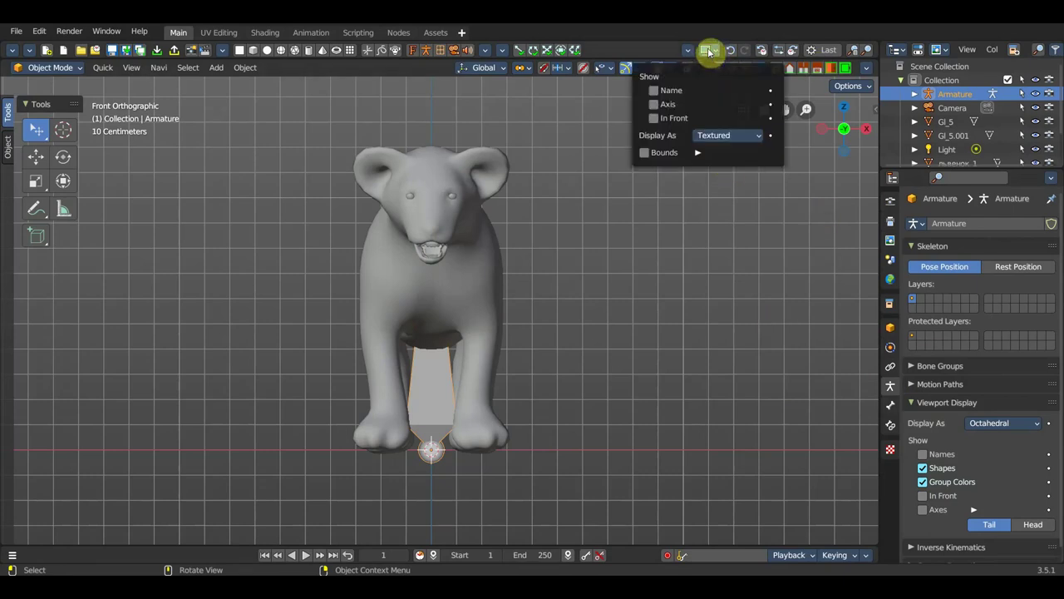
left_click(655, 118)
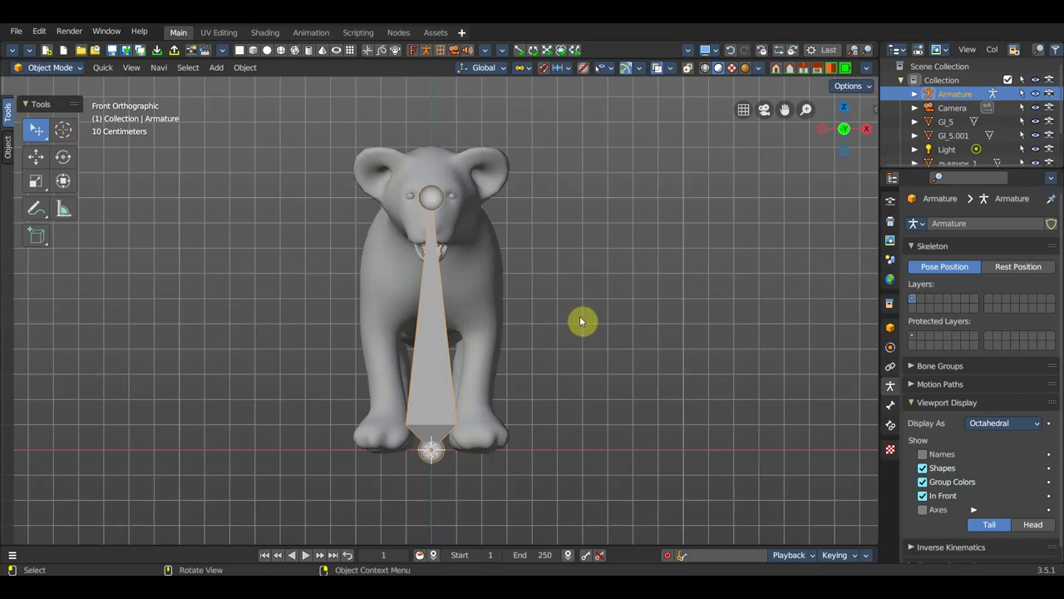
key("KP_3")
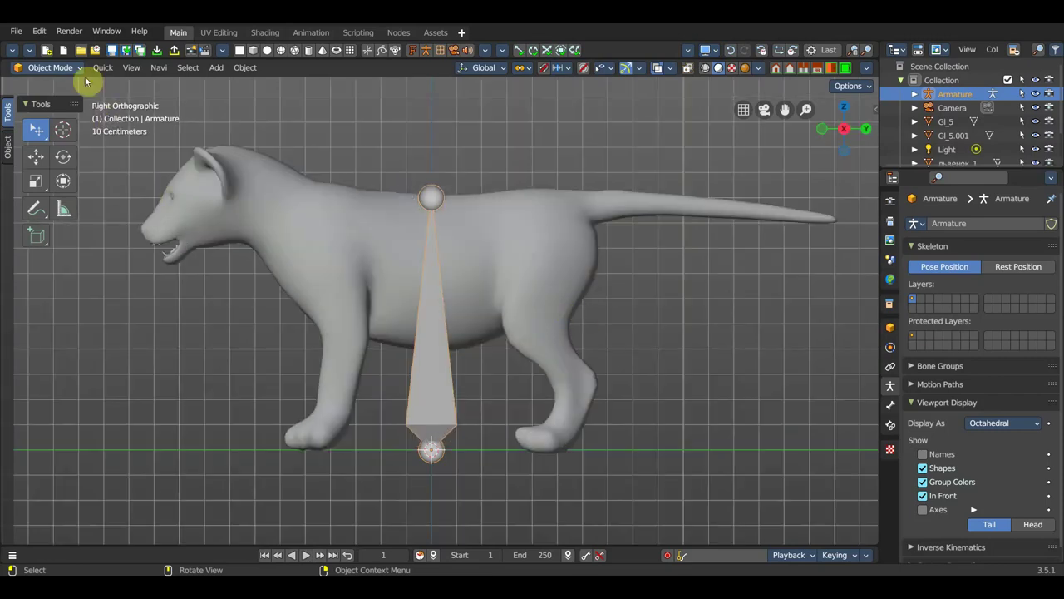
left_click(56, 68)
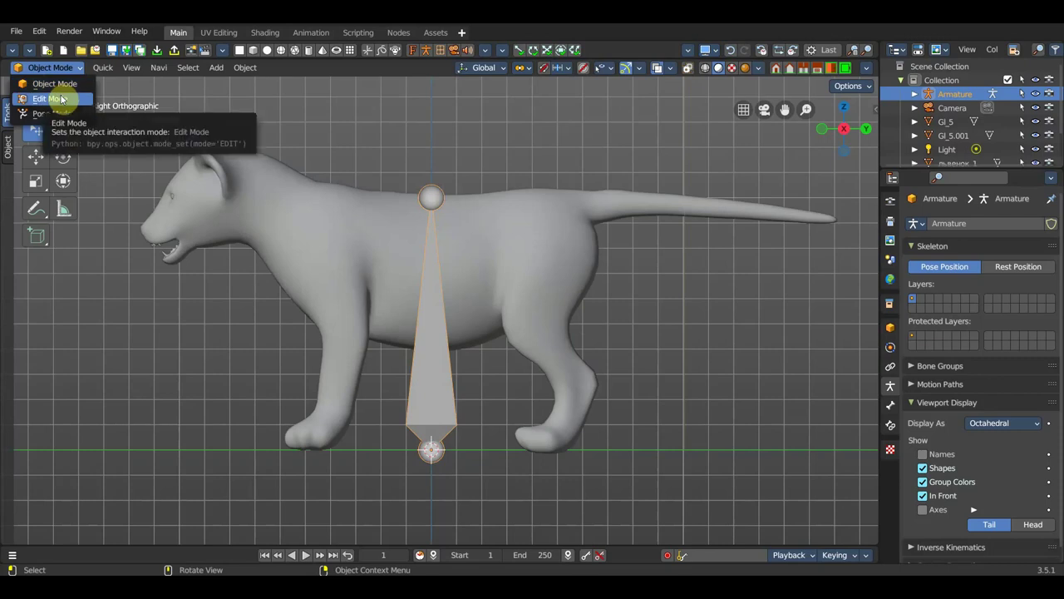
In Edit Mode, place the bone on the cub's back and extrude two more bones toward the hip
left_click(61, 99)
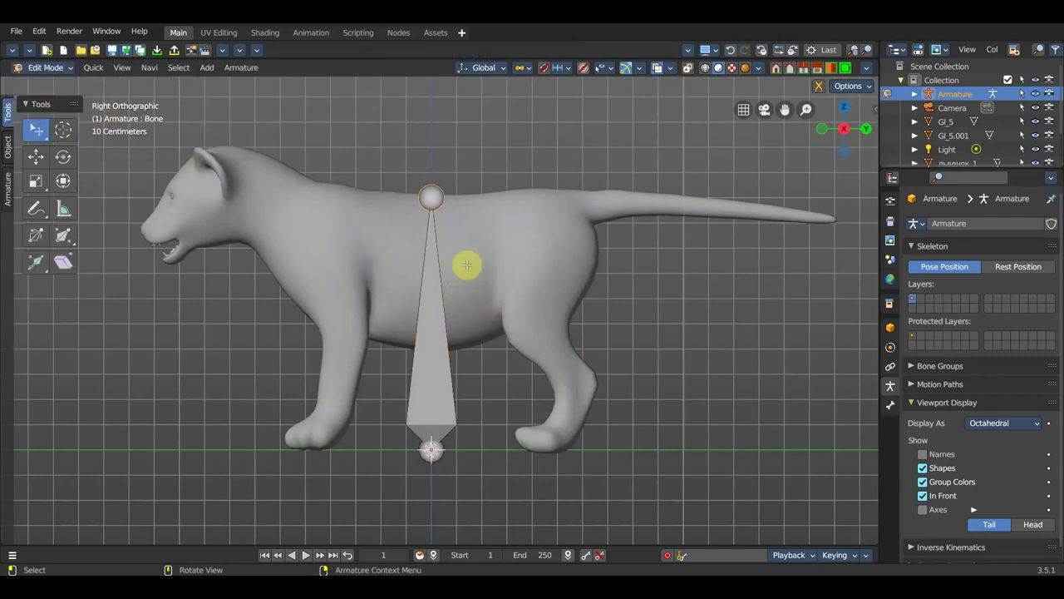
mouse_move(436, 455)
left_mouse_down()
mouse_move(545, 217)
mouse_move(503, 207)
left_mouse_up()
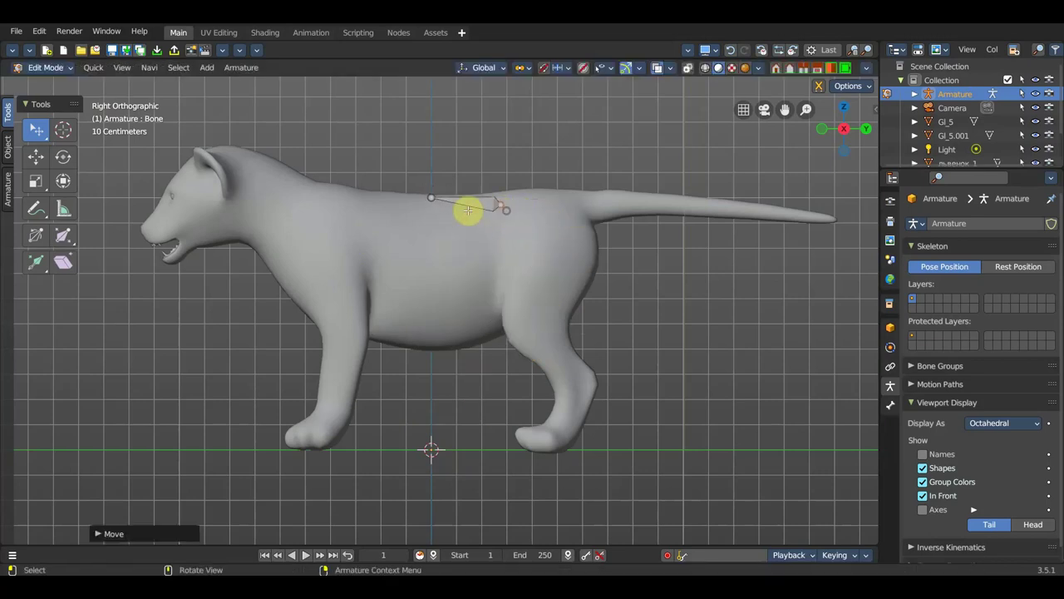
left_click_drag(431, 194, 431, 204)
scroll(503, 250, "up", 1)
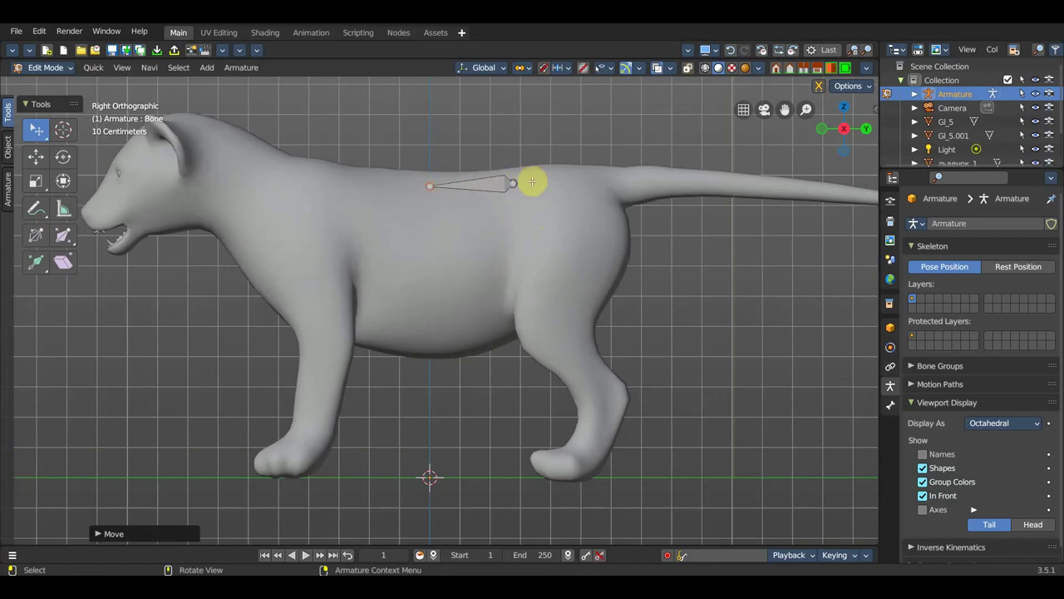
left_click(515, 184)
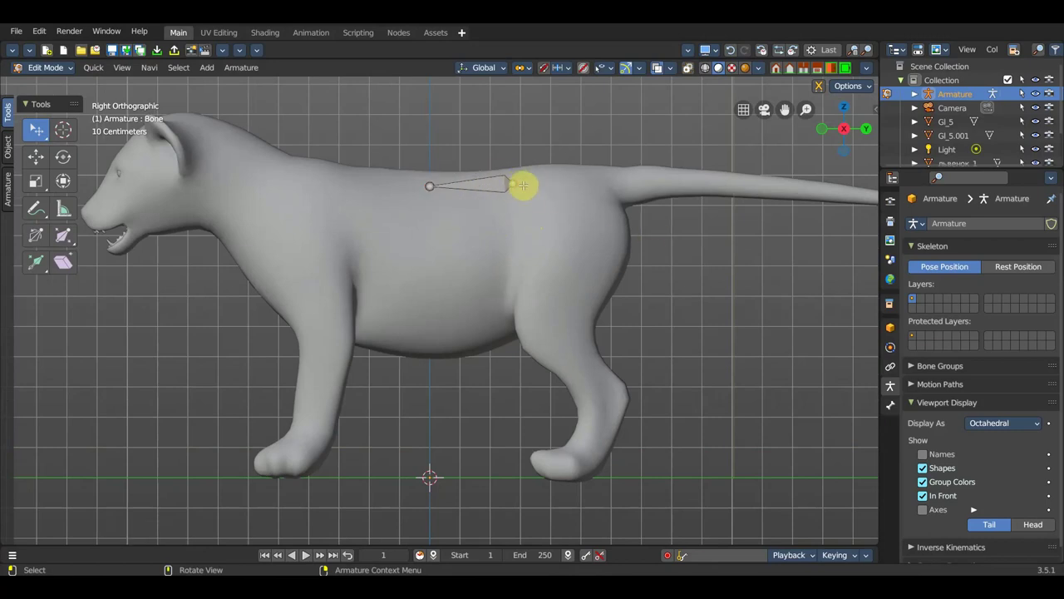
key("e")
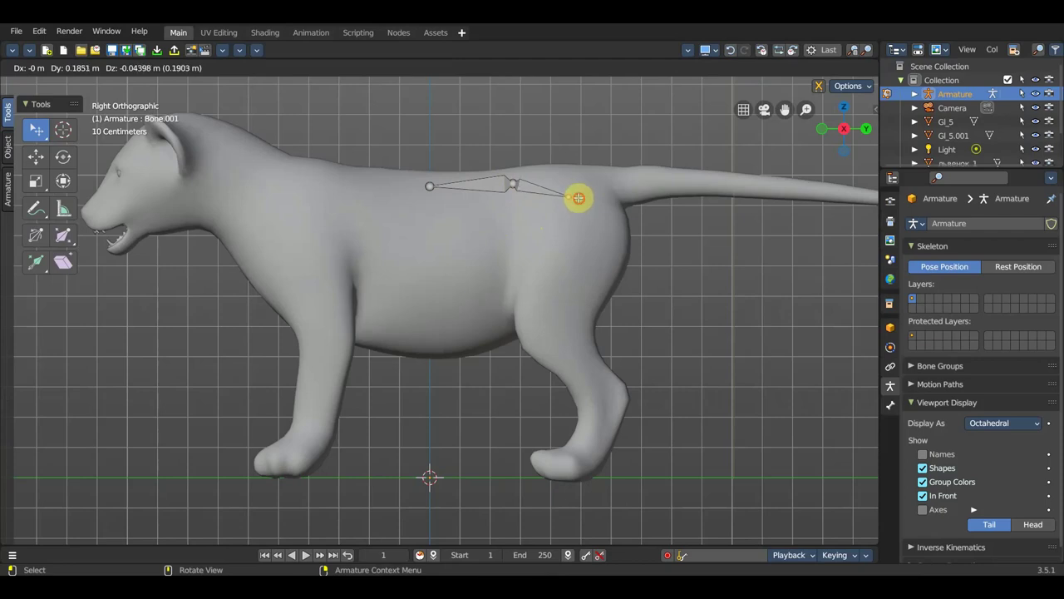
left_click(579, 198)
key("e")
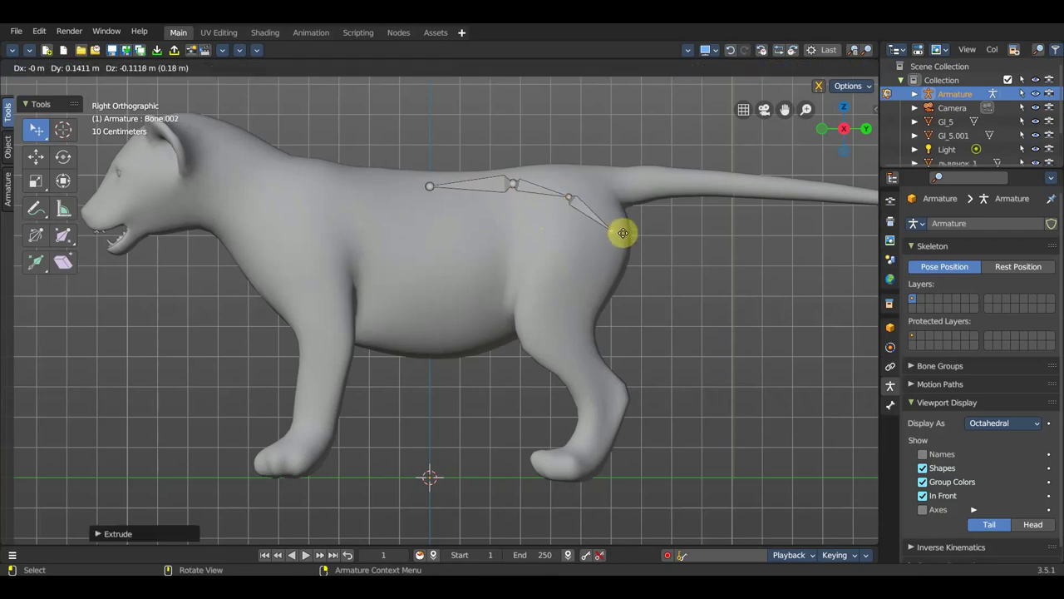
left_click(626, 241)
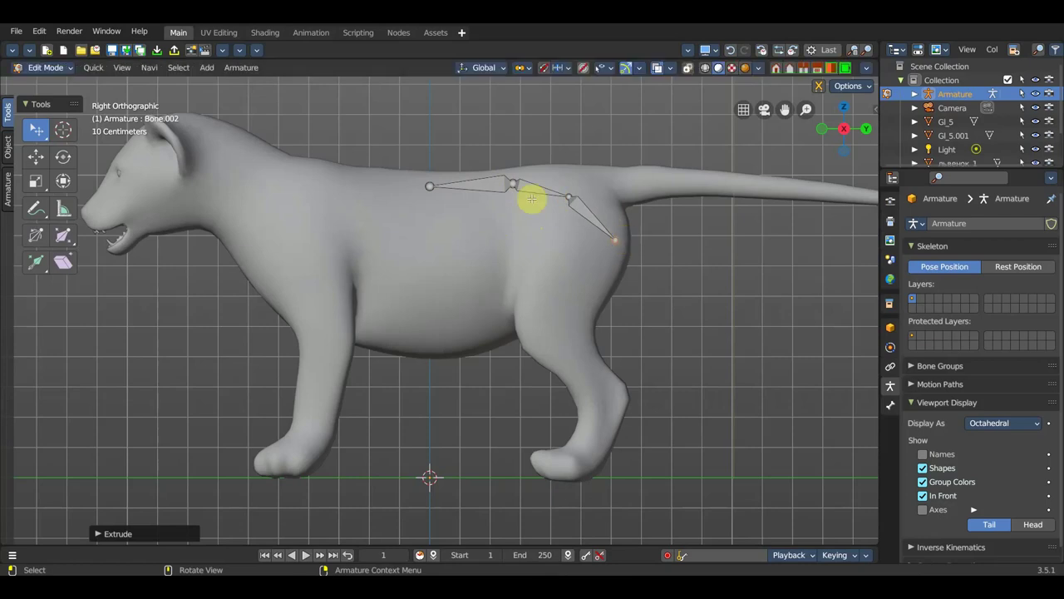
Clear the middle bone's parent, then re-parent it to the first bone with Keep Offset
left_click(533, 185)
key("alt+p")
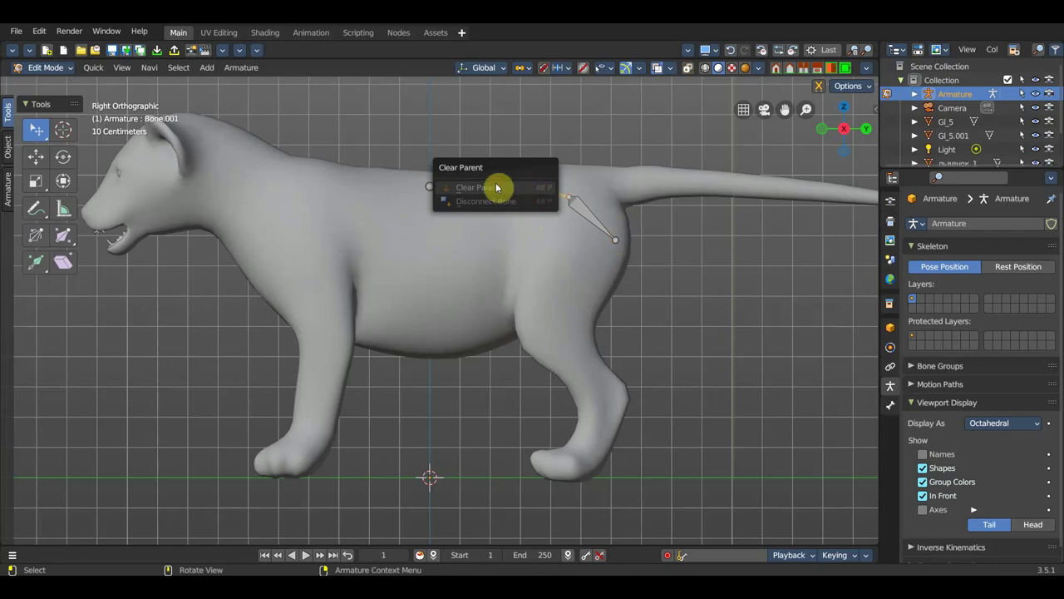
left_click(497, 187)
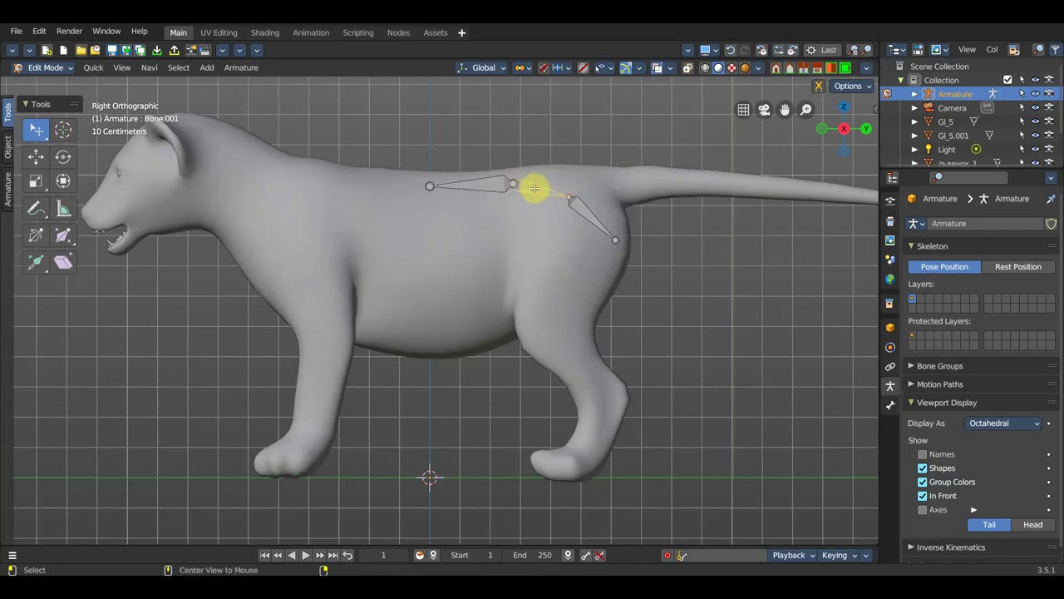
key("alt+p")
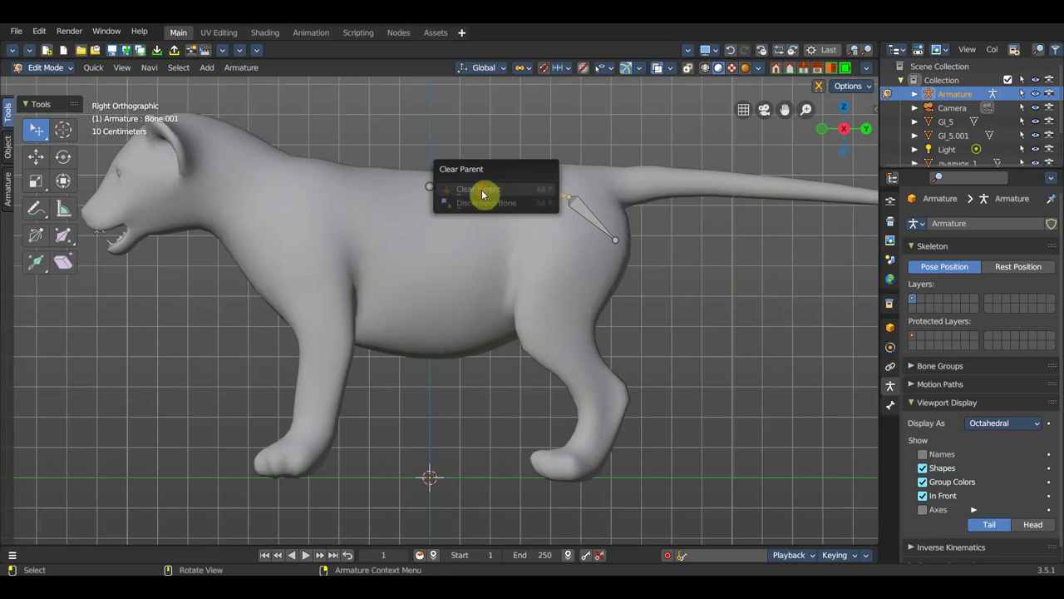
left_click(484, 191)
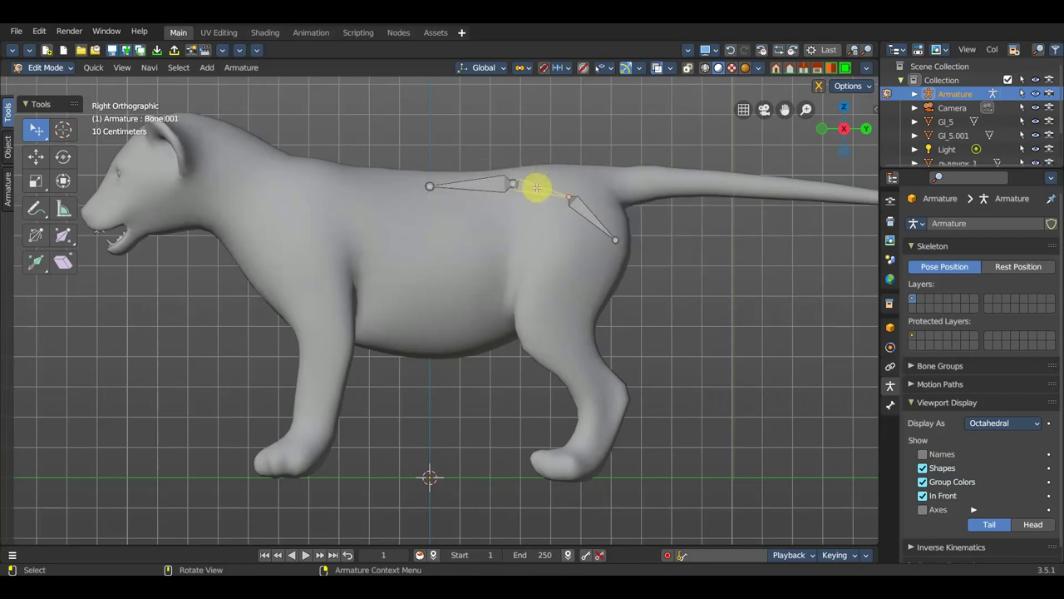
key("g")
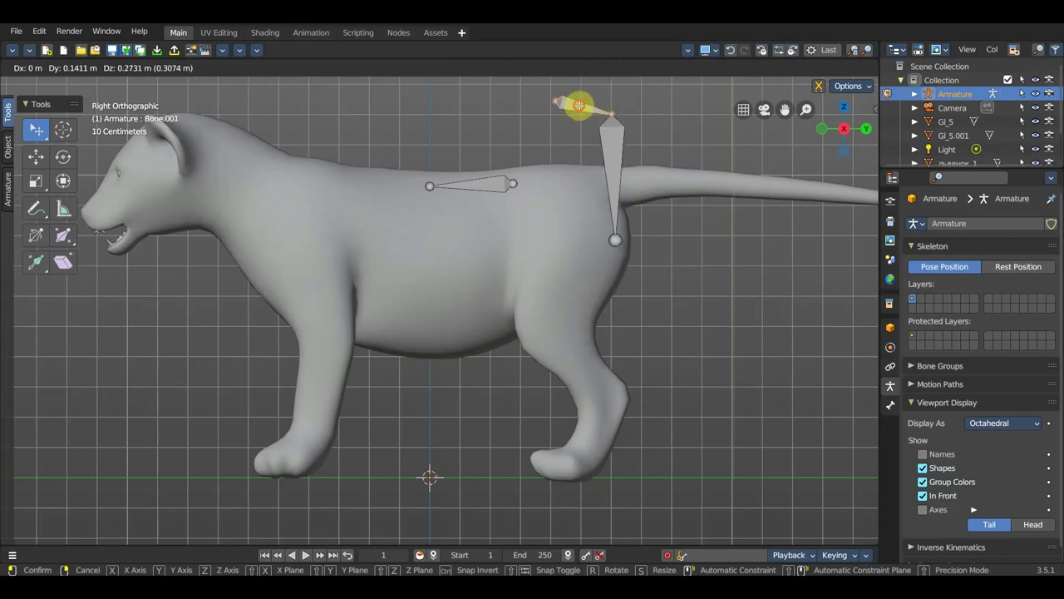
left_click(579, 105)
key("ctrl+z")
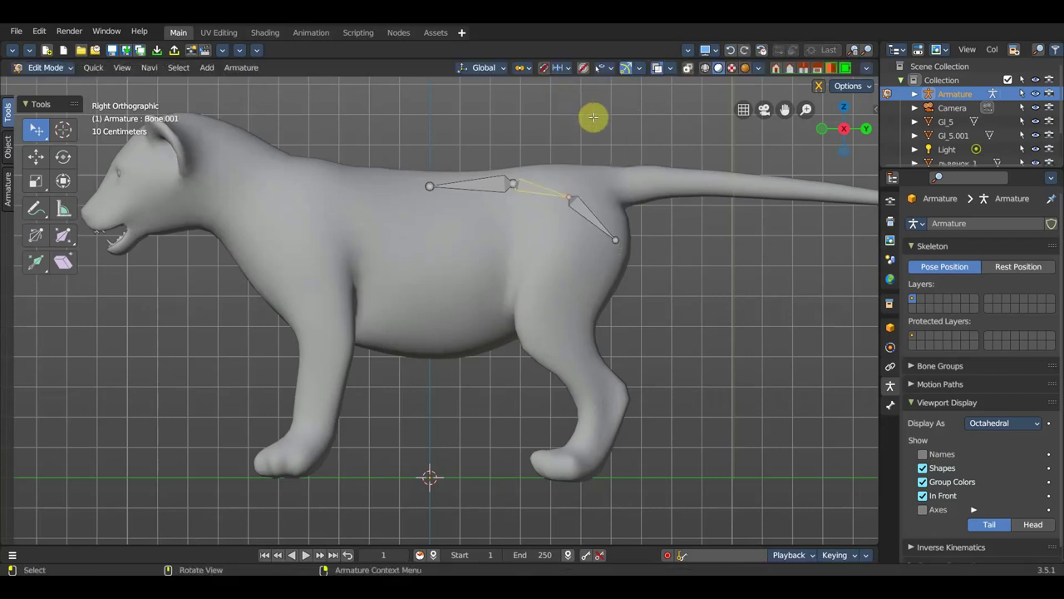
left_click(475, 186, "shift")
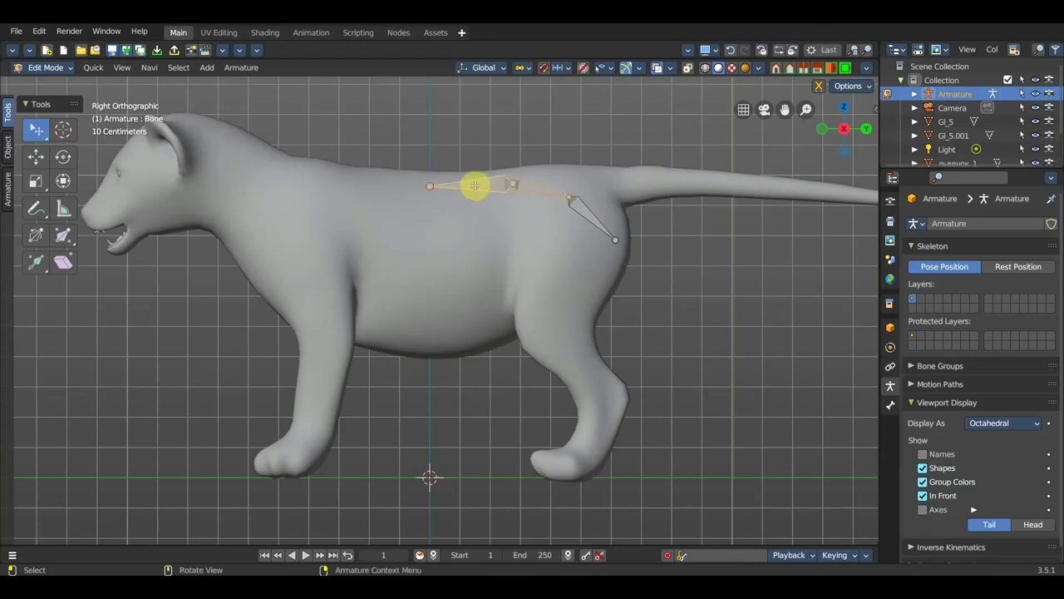
key("ctrl+p")
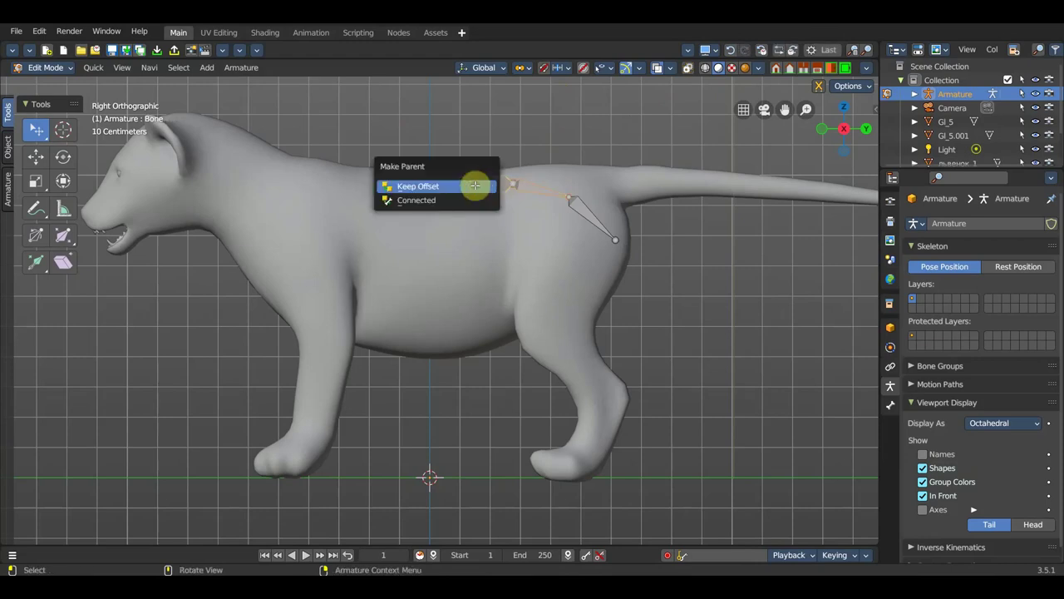
left_click(474, 185)
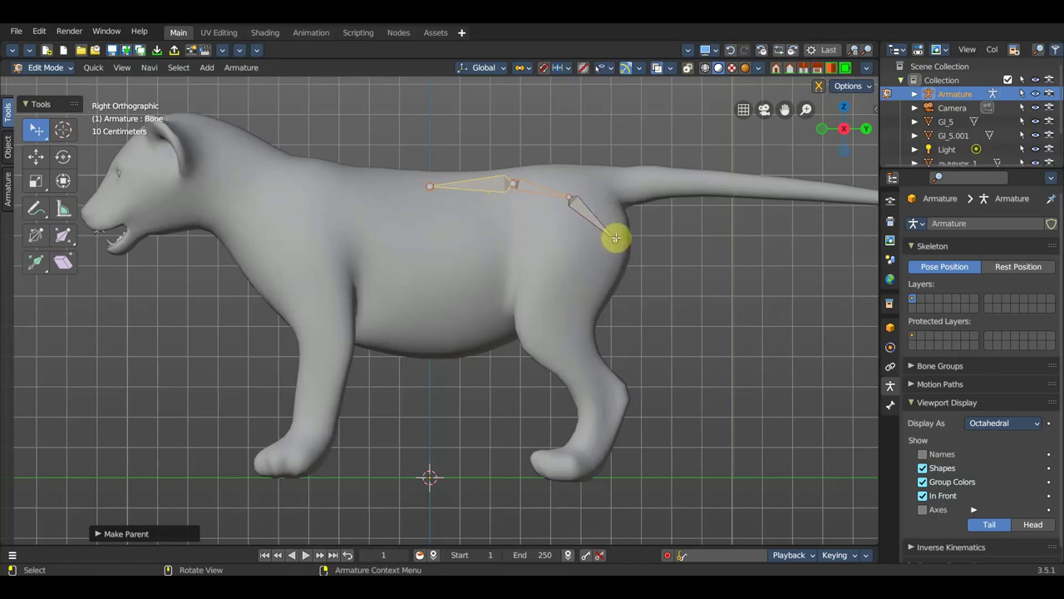
left_click(616, 238)
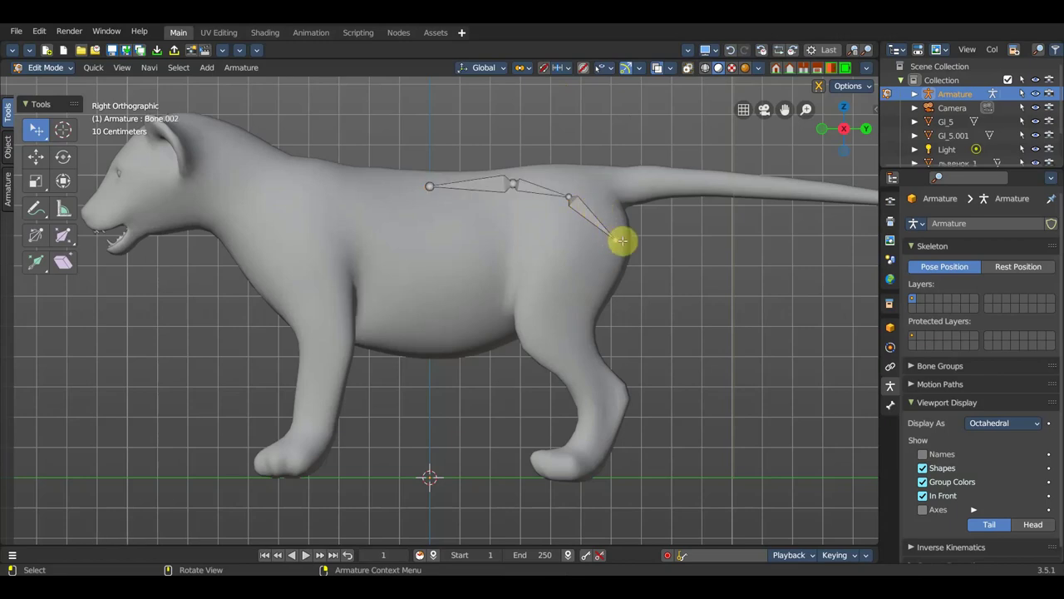
Move the third bone's end to the tail base and adjust the joint between the back bones
key("g")
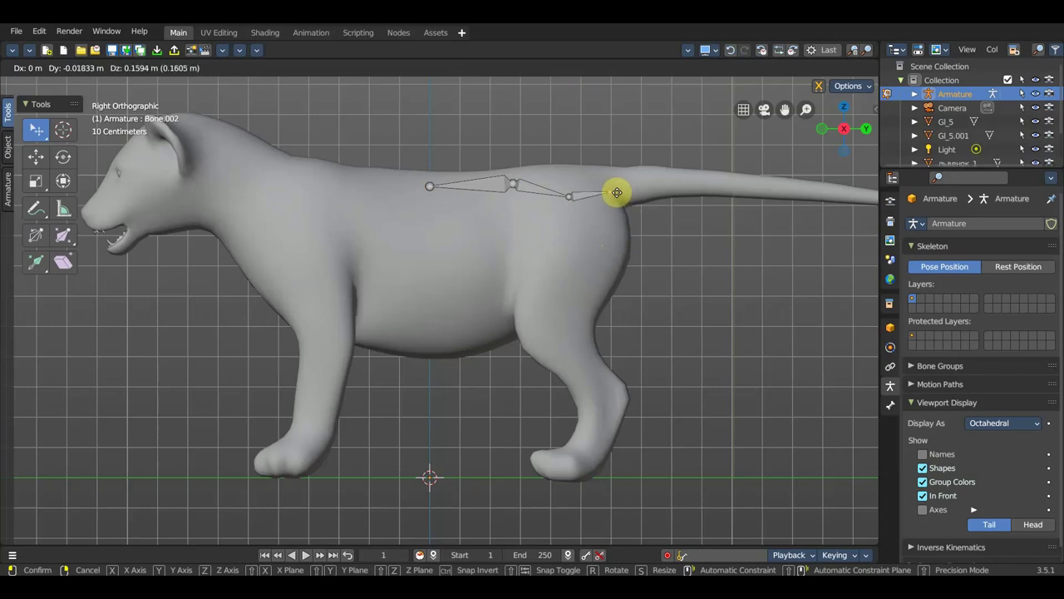
left_click(616, 193)
left_click(571, 198)
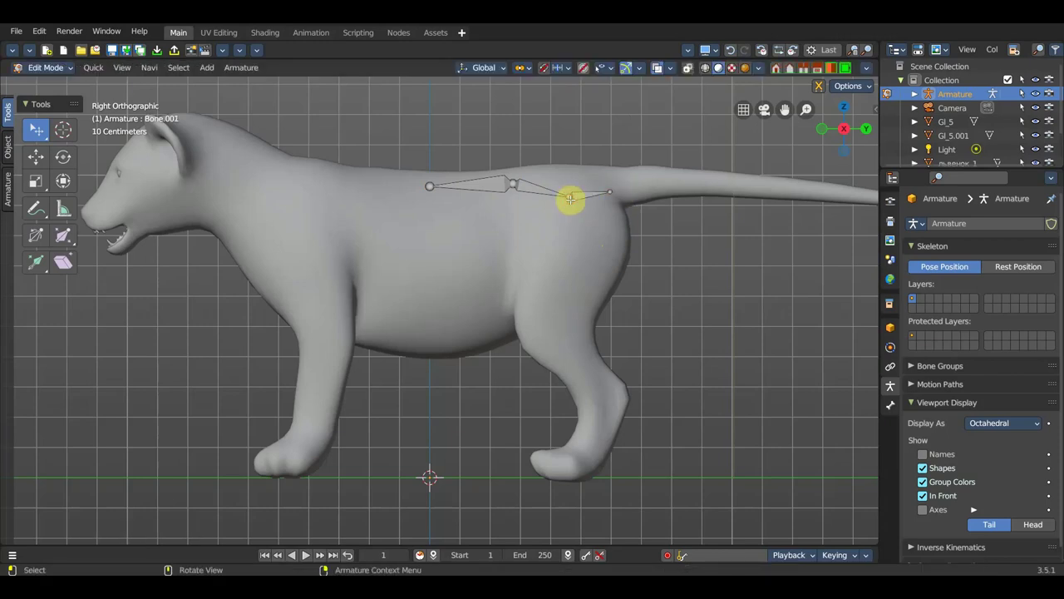
key("g")
left_click(571, 192)
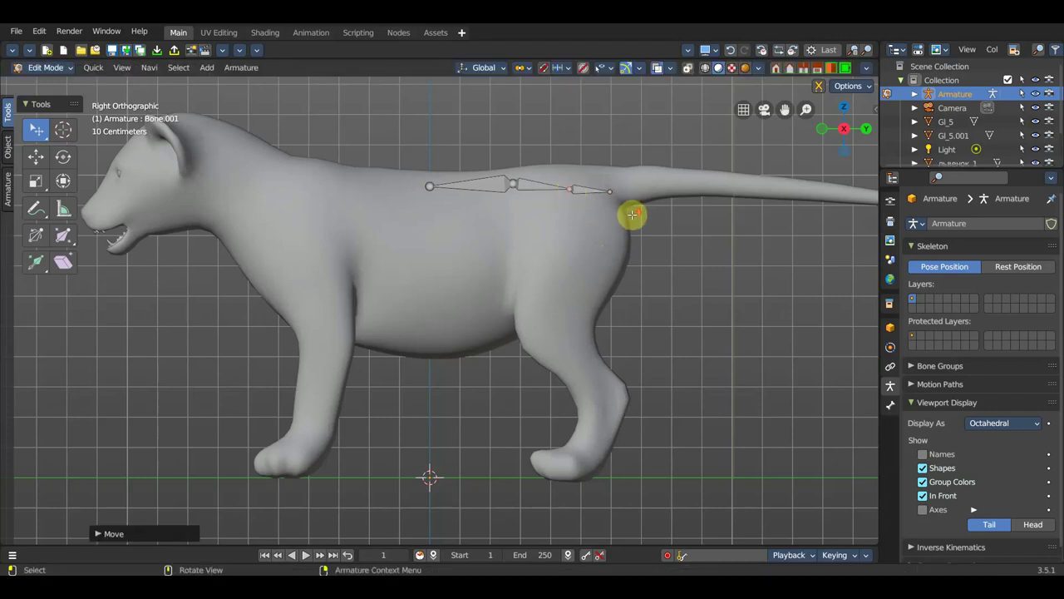
scroll(624, 225, "down", 2)
middle_click_drag(618, 236, 570, 274, "shift")
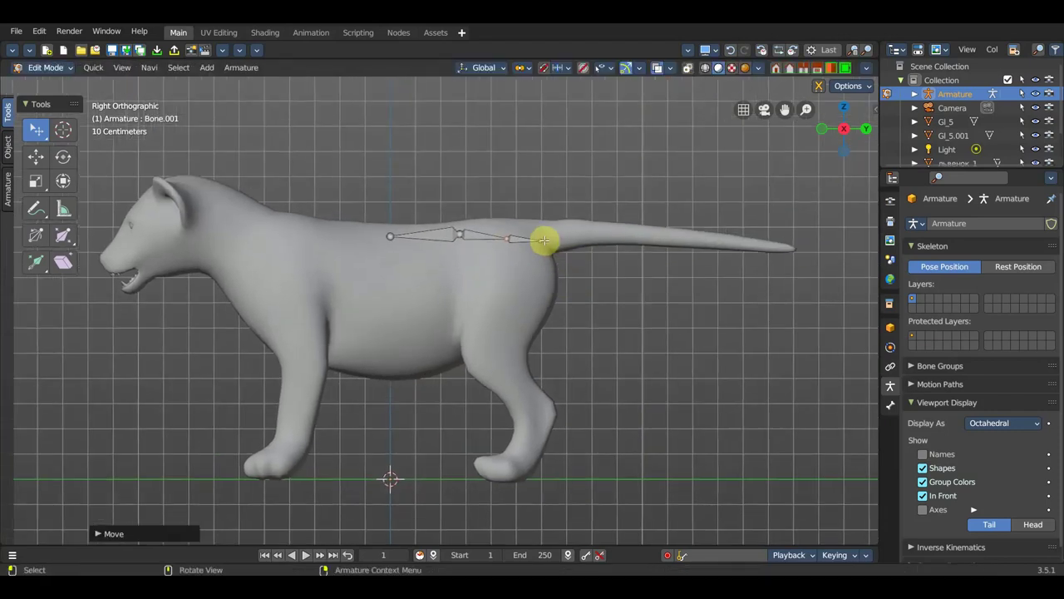
Extrude a bone to the tail tip and subdivide it three times into small segments
left_click(544, 240)
key("e")
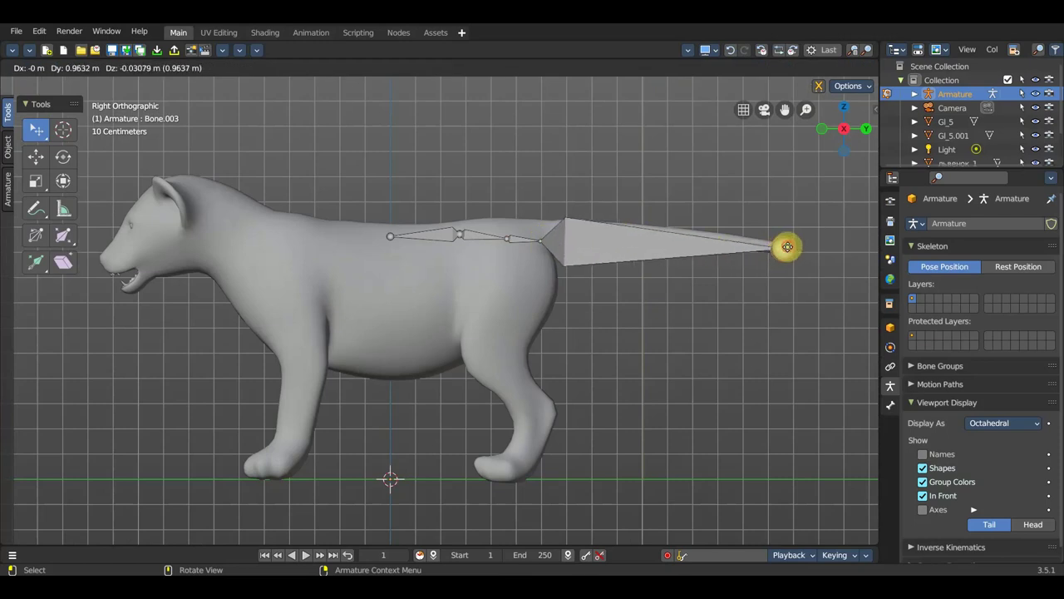
left_click(784, 249)
right_click(615, 246)
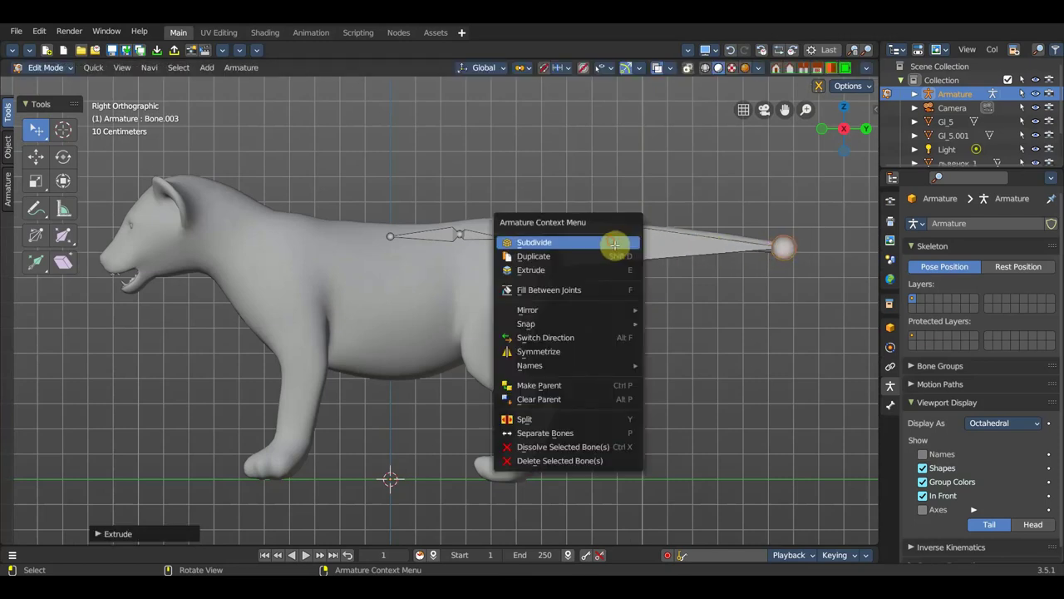
right_click(644, 244)
right_click(639, 247)
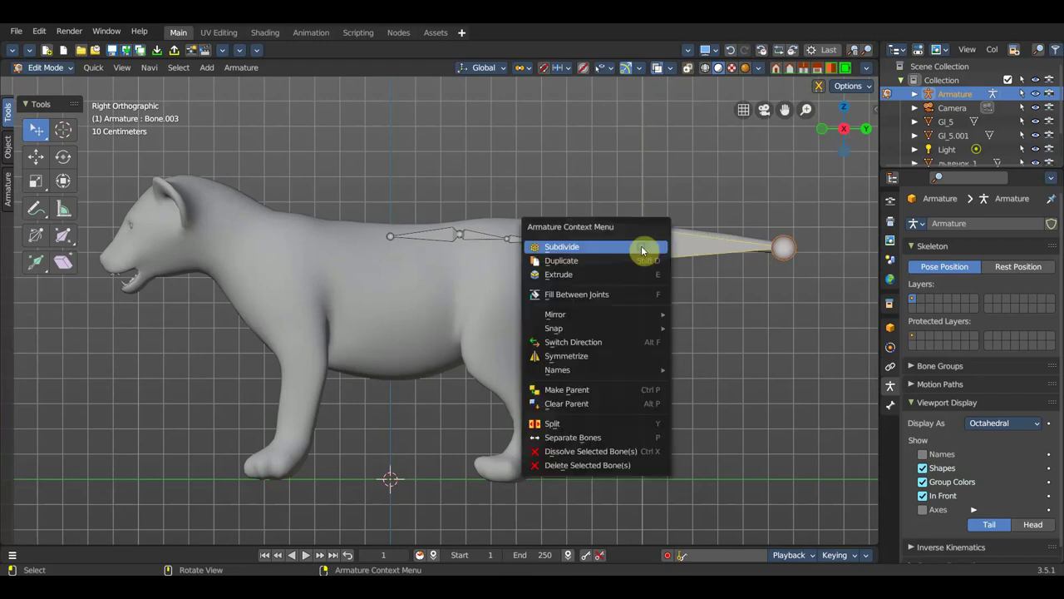
left_click(642, 247)
right_click(684, 249)
left_click(684, 249)
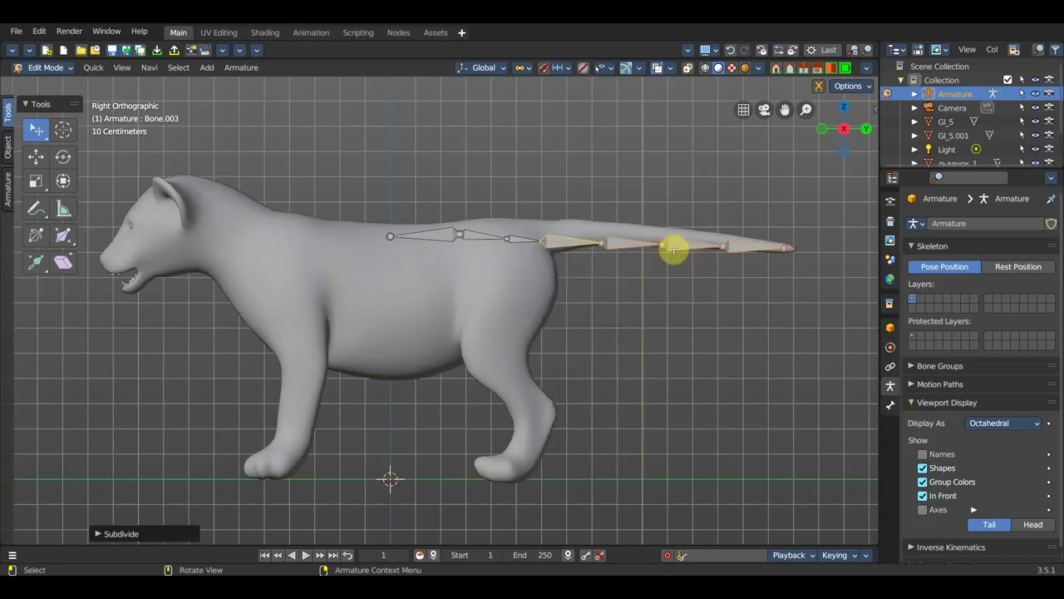
right_click(577, 246)
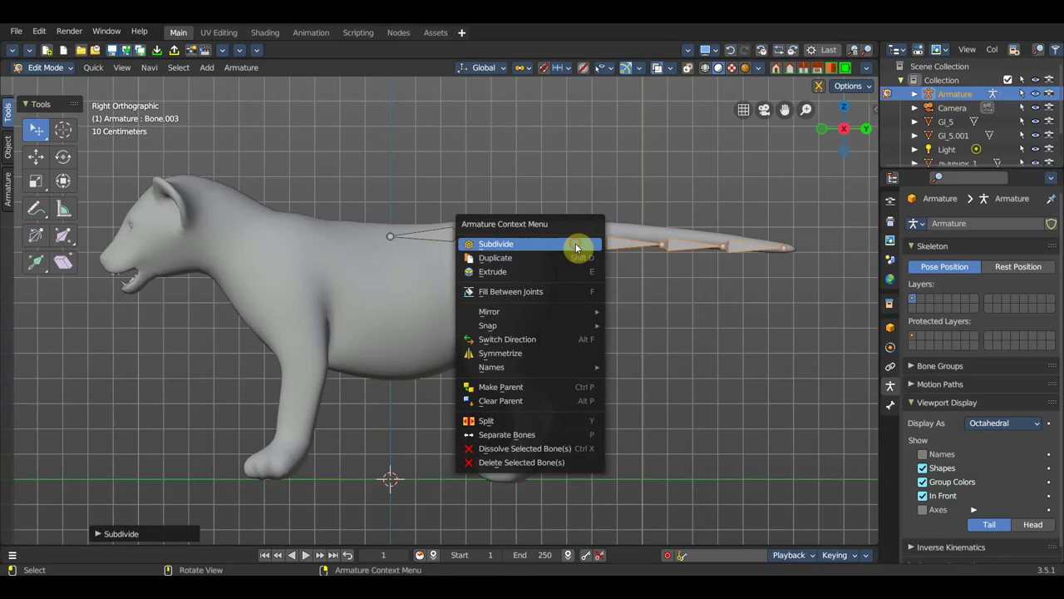
left_click(577, 244)
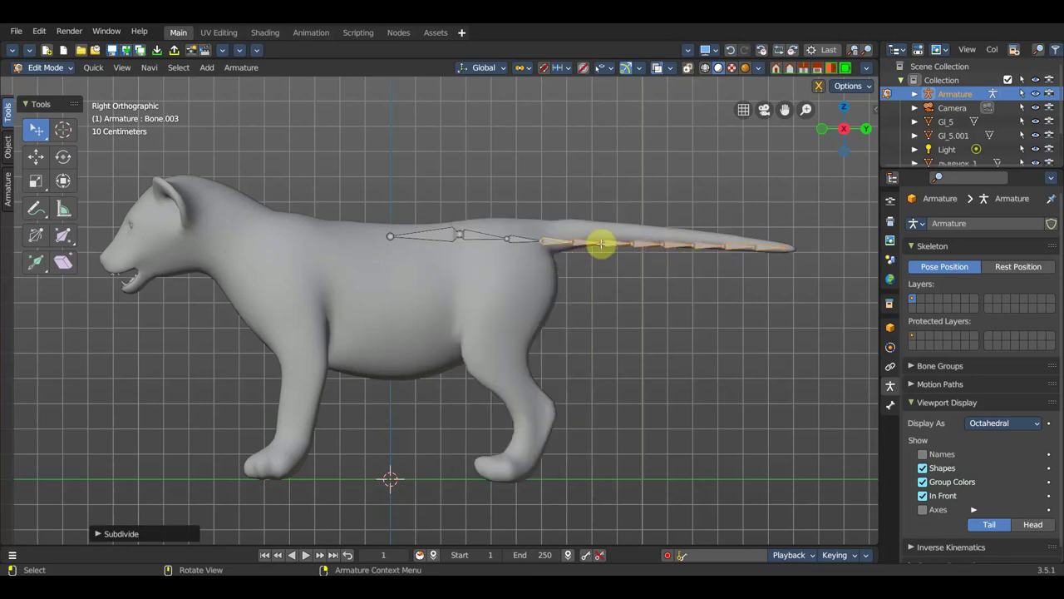
scroll(597, 268, "down", 2)
middle_click_drag(604, 274, 694, 272, "shift")
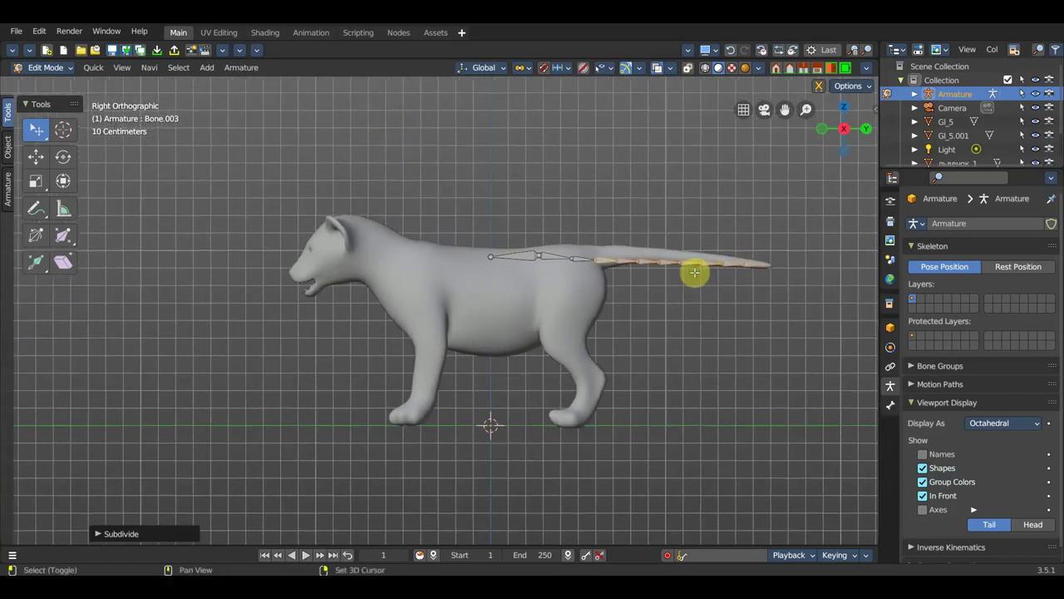
left_click(490, 256)
Extrude a chain of bones forward through the neck, ending in a head bone above the ears
scroll(488, 277, "up", 4)
middle_click_drag(489, 278, 518, 301, "shift")
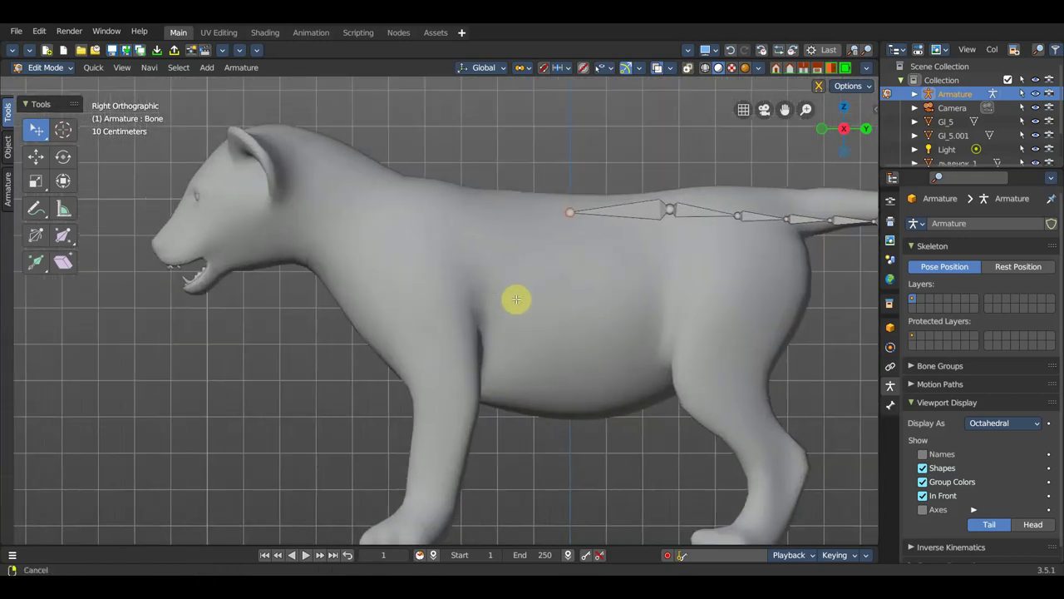
left_click_drag(589, 235, 526, 238)
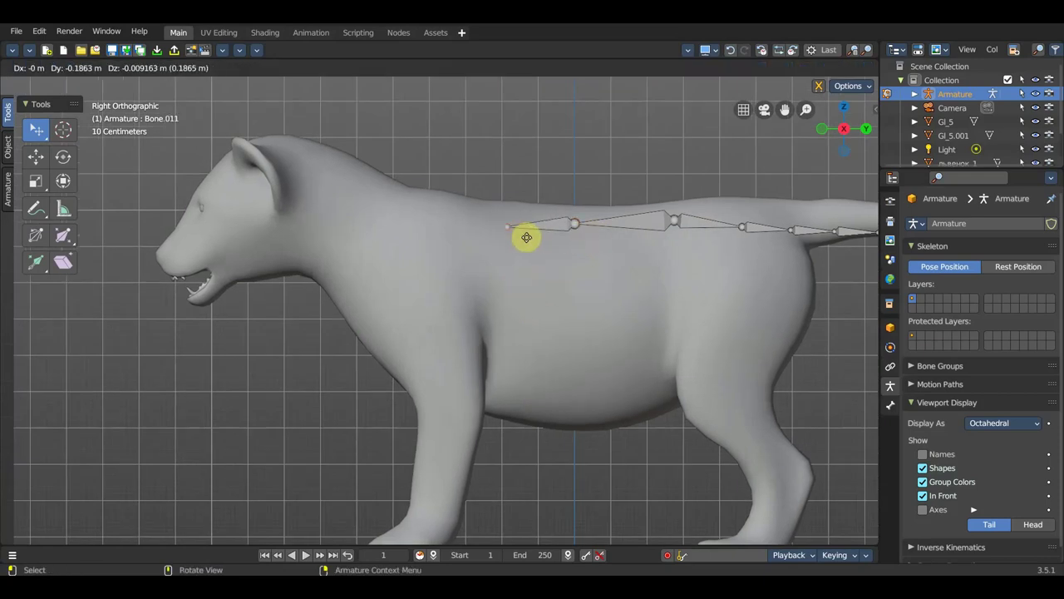
left_click(523, 237)
key("e")
left_click(449, 233)
key("e")
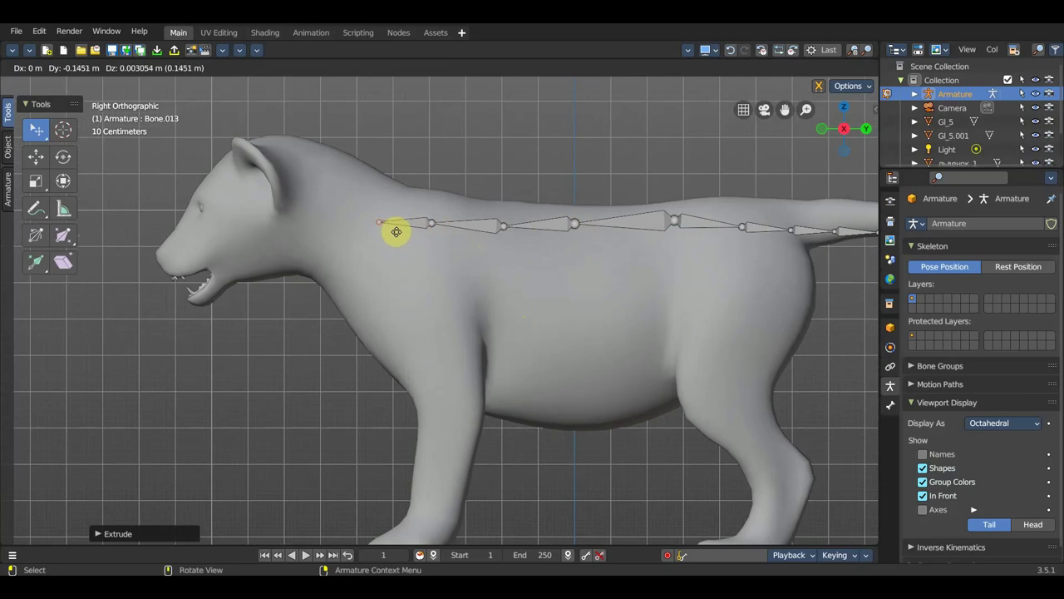
left_click(396, 232)
key("e")
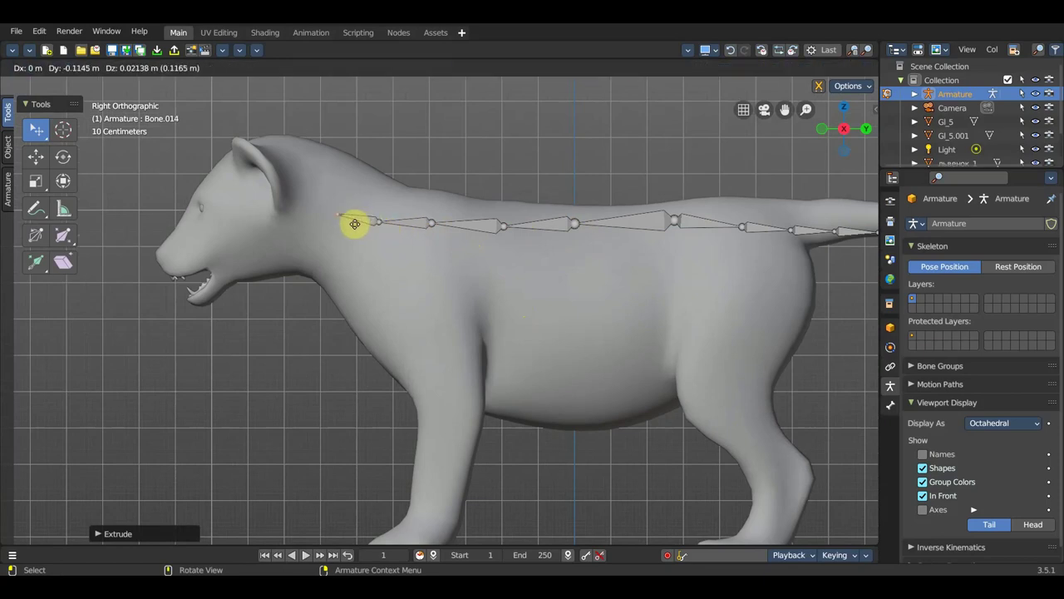
left_click(337, 217)
key("e")
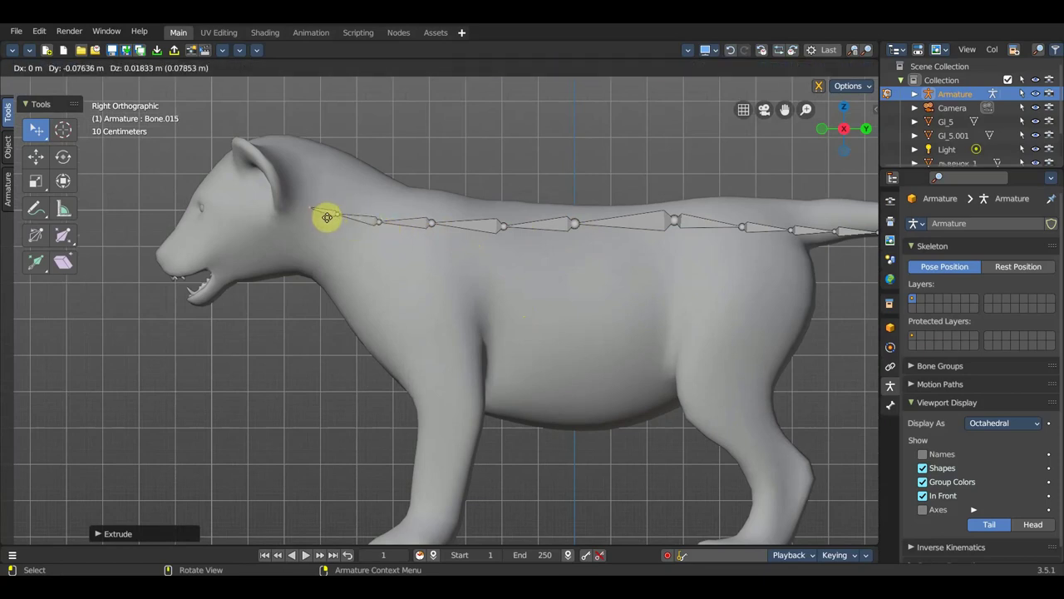
left_click(311, 209)
key("e")
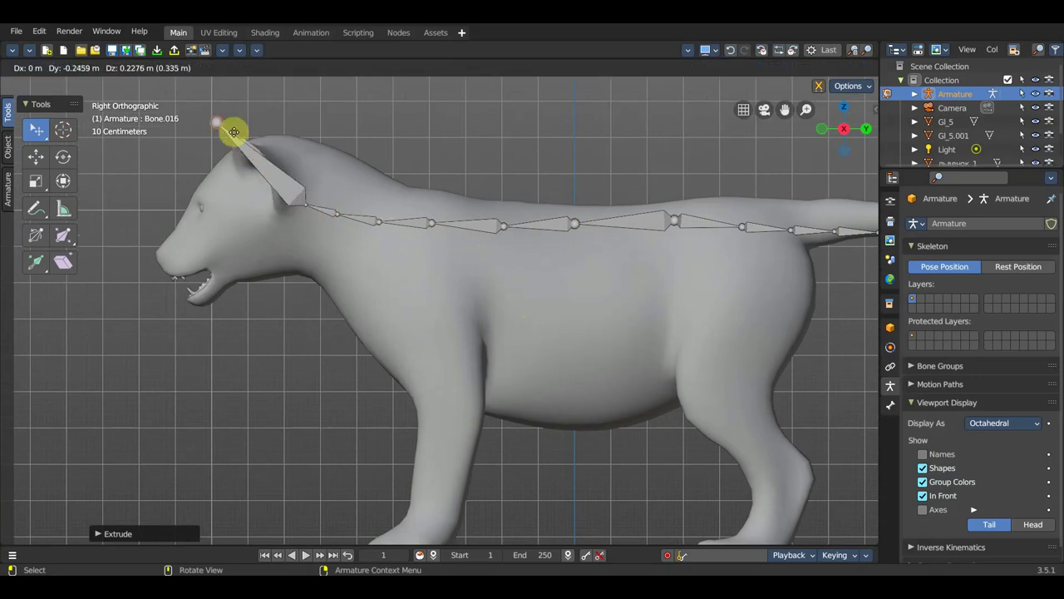
left_click(216, 123)
Extrude one more bone in front of the head and clear its parent to detach it
scroll(346, 241, "down", 2)
scroll(458, 245, "down", 1)
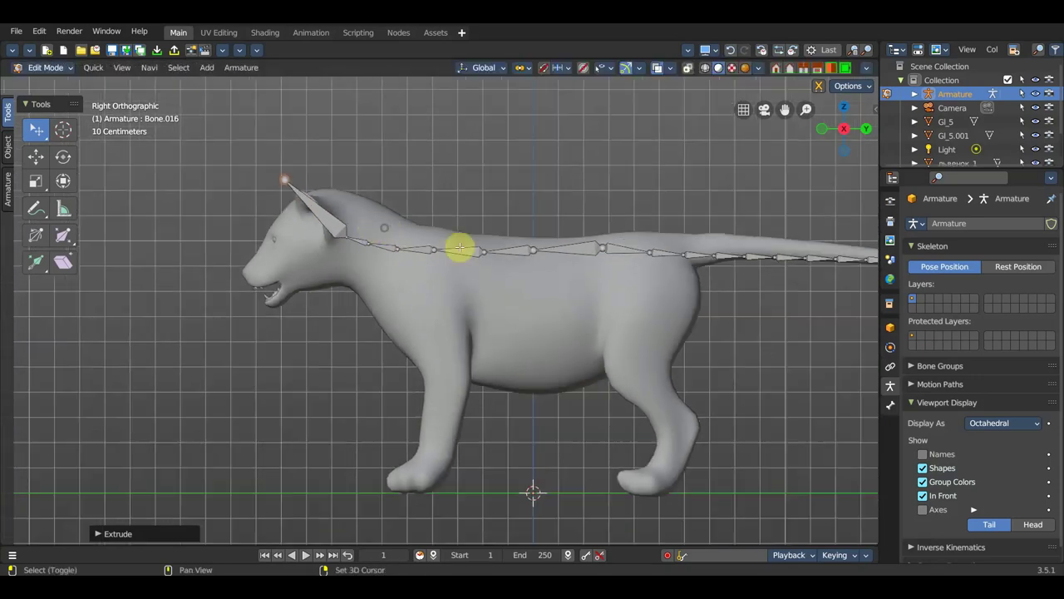
scroll(458, 244, "up", 1)
scroll(427, 241, "up", 3)
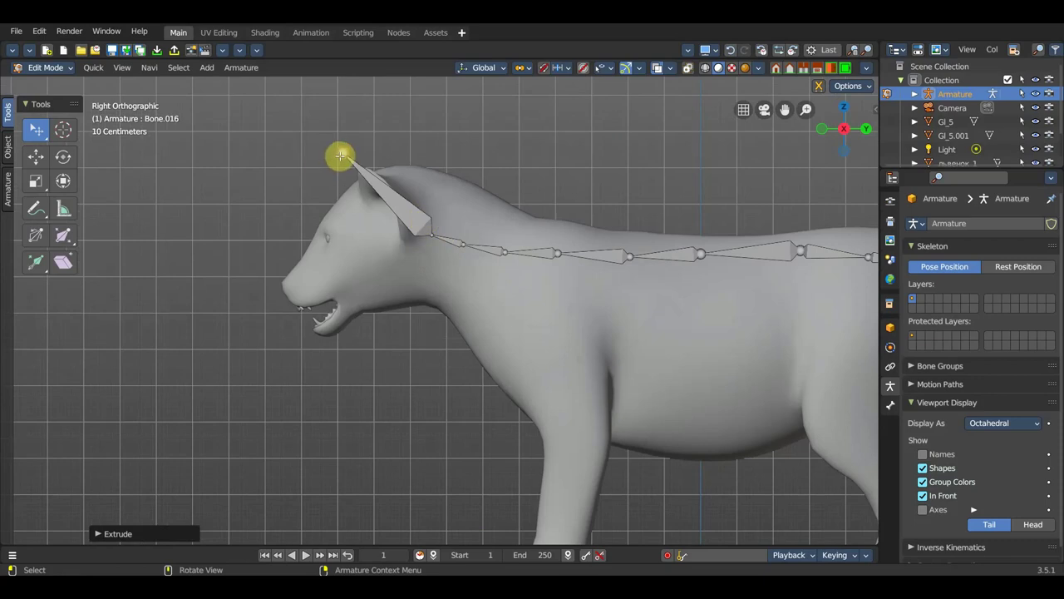
key("e")
left_click(308, 198)
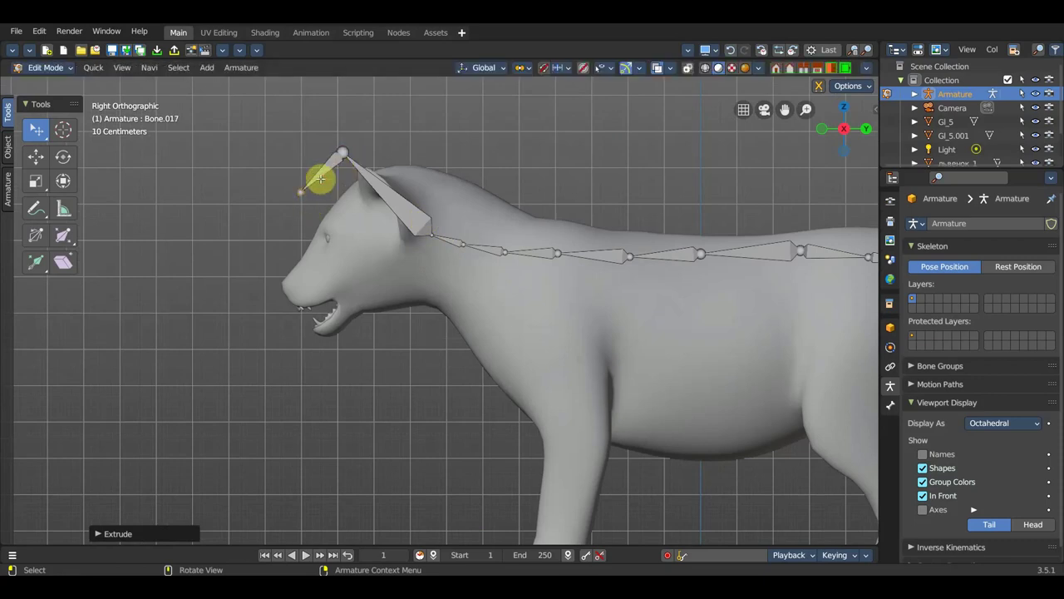
key("alt+p")
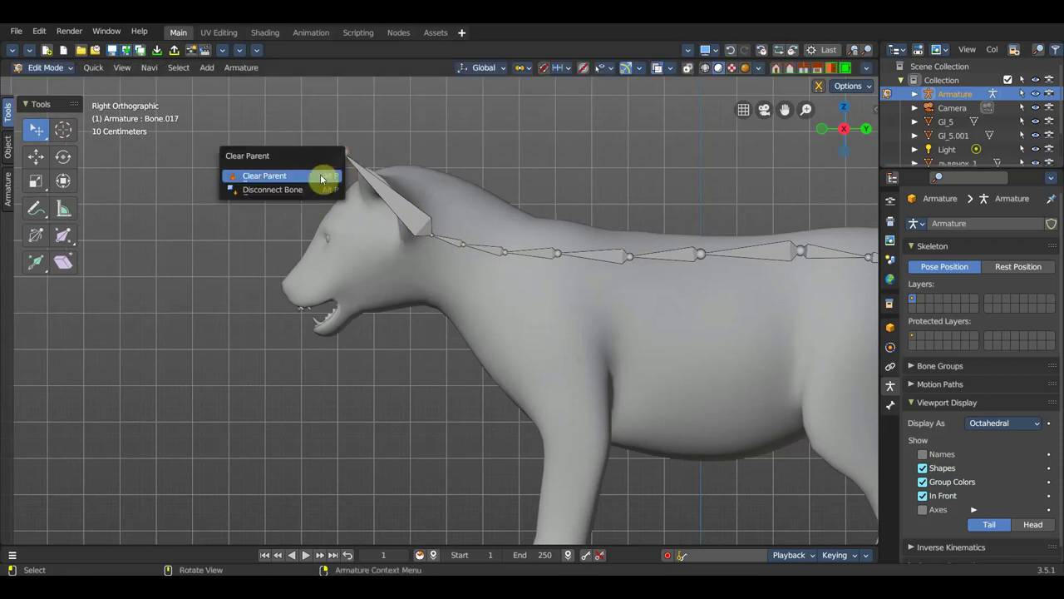
left_click(320, 174)
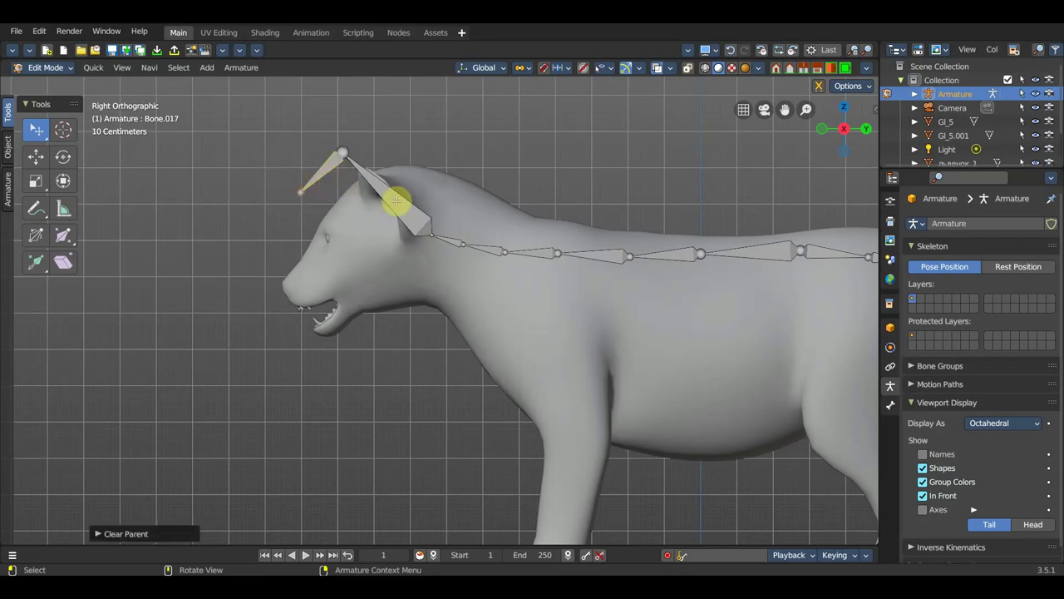
key("g")
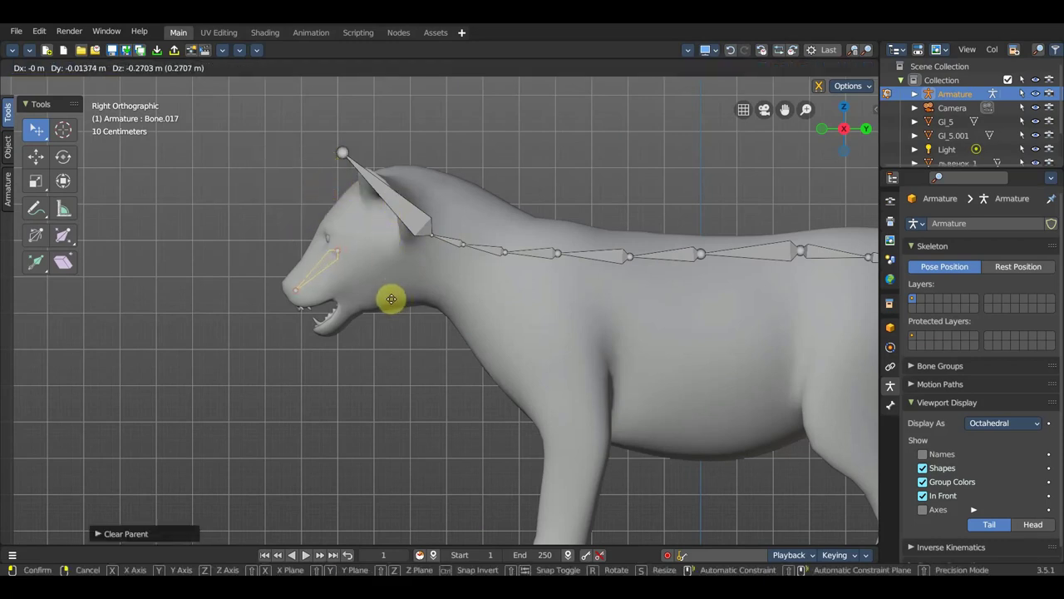
Place the detached bone along the muzzle and duplicate it as an upper jaw bone
left_click(386, 291)
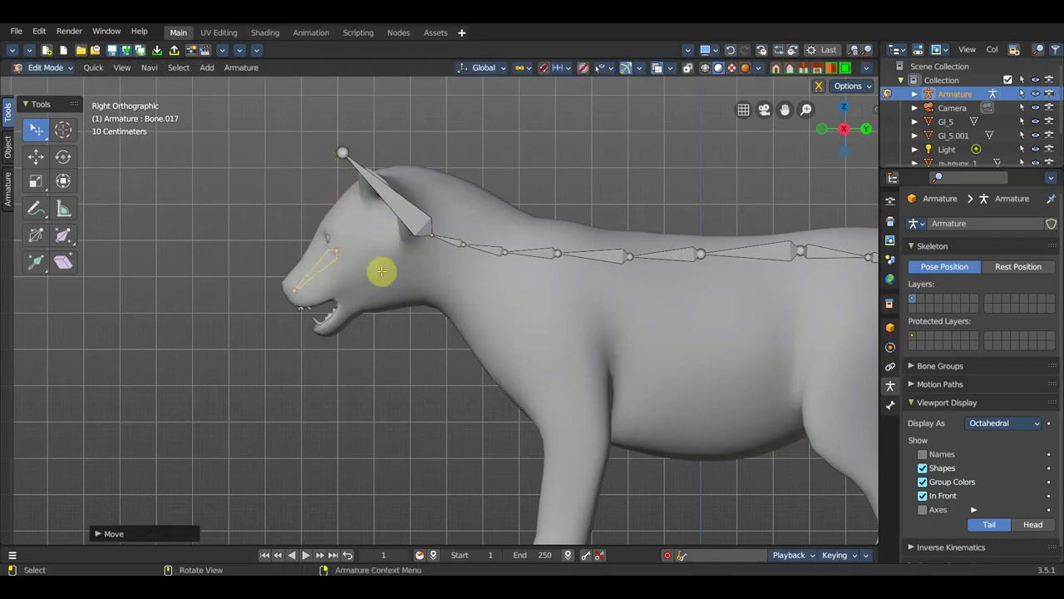
left_click(336, 263, "shift")
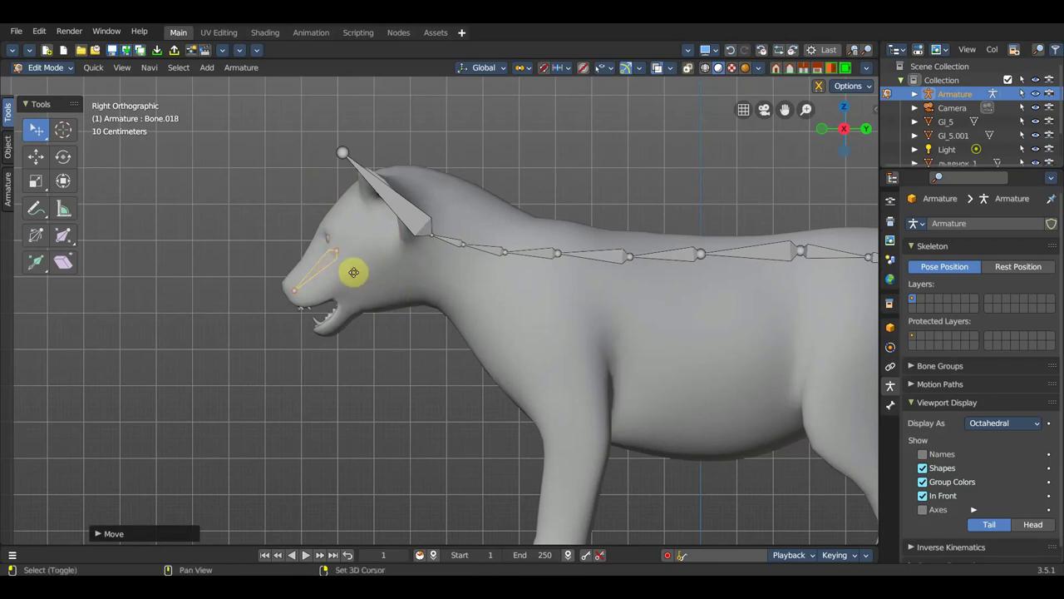
key("shift+d")
left_click(352, 270)
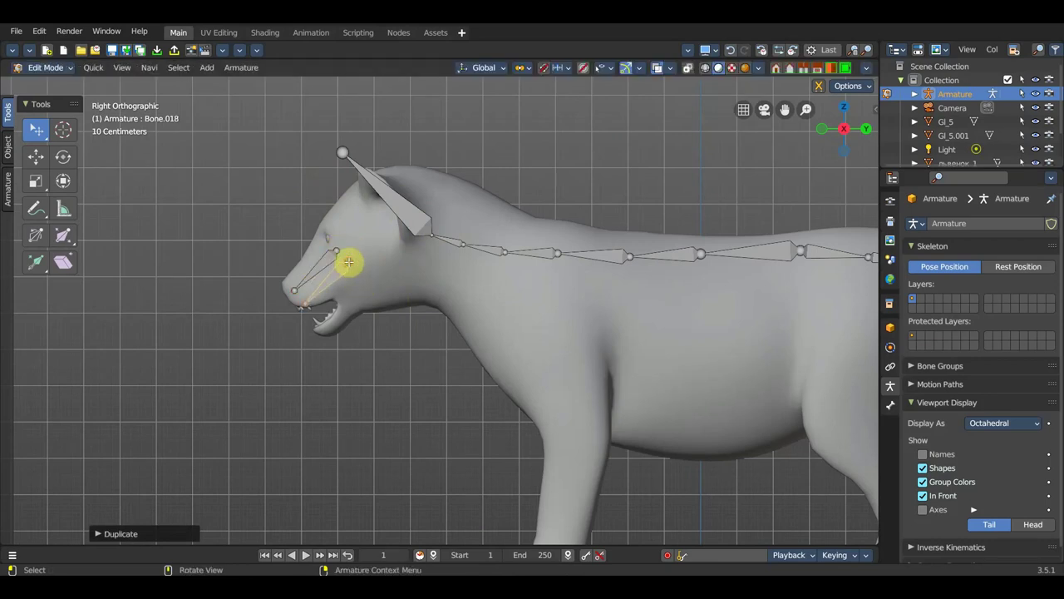
key("g")
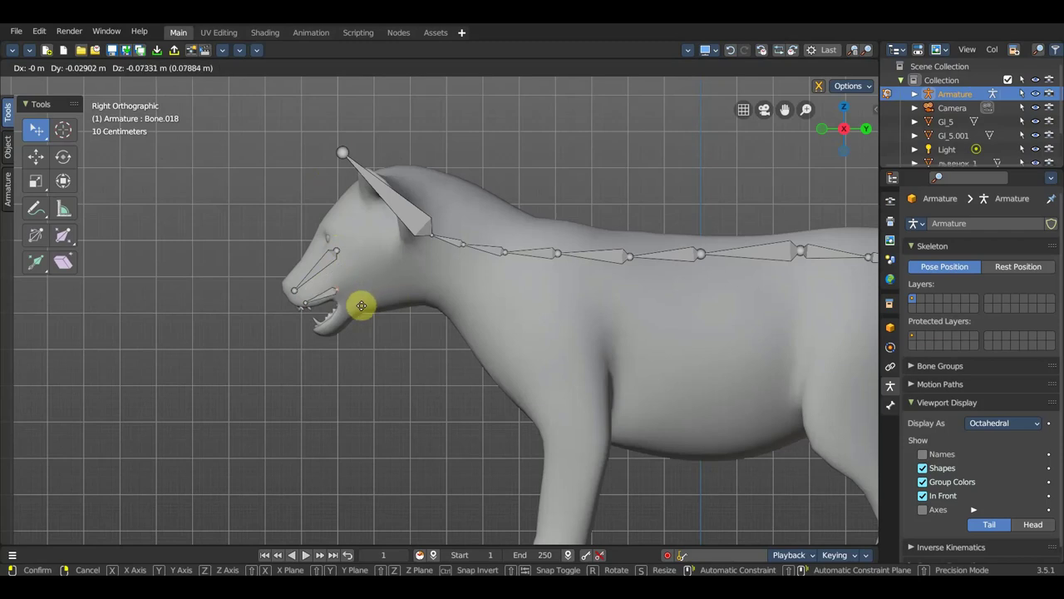
left_click(362, 306)
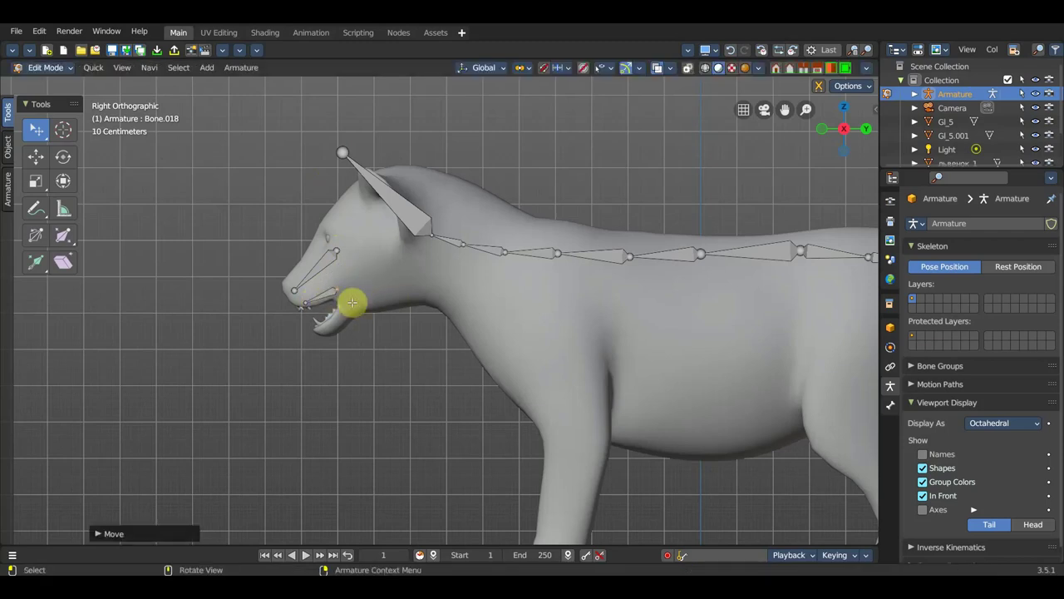
Duplicate the upper jaw bone for the lower jaw and lower its tip into the chin
left_click(321, 293)
key("shift+d")
left_click(338, 307)
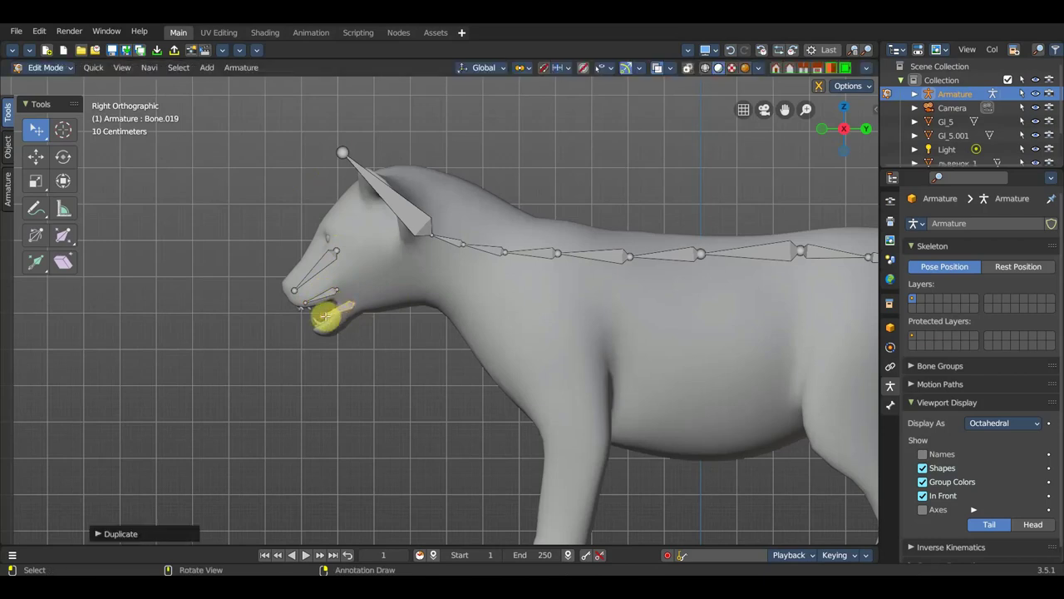
left_click(320, 317)
left_click_drag(320, 317, 320, 331)
scroll(352, 309, "up", 2)
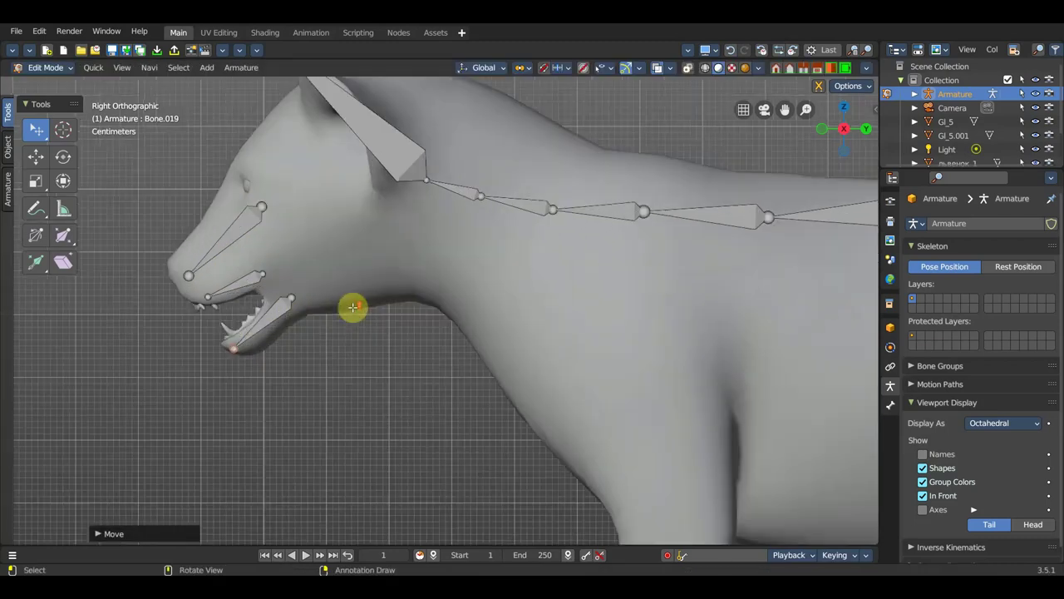
scroll(415, 324, "up", 1)
scroll(514, 348, "up", 2)
Parent the lower jaw to the upper jaw, and the upper jaw to the snout, with Keep Offset
left_click(383, 352)
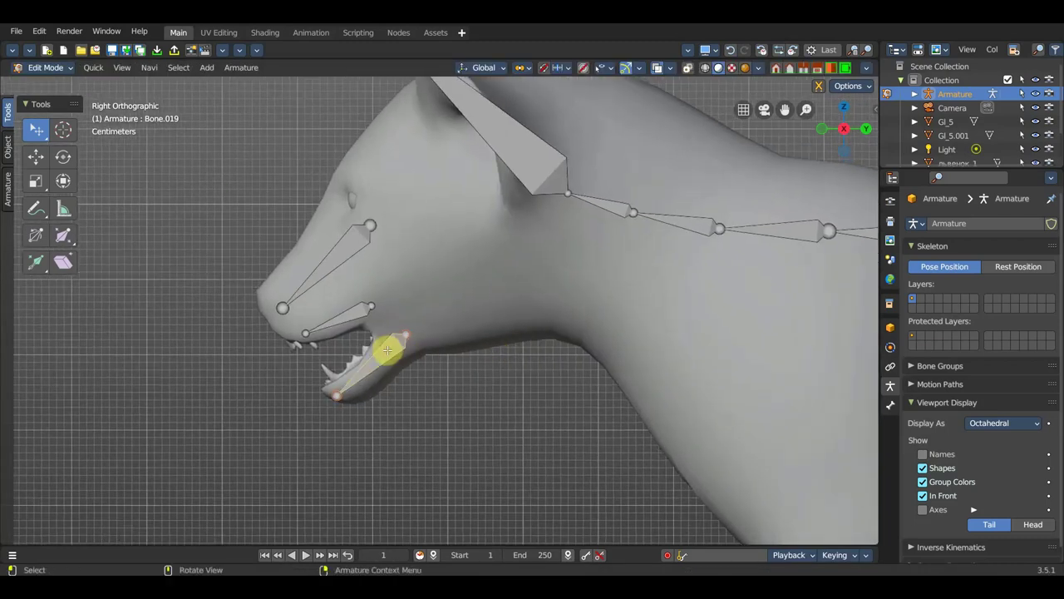
left_click(349, 325, "shift")
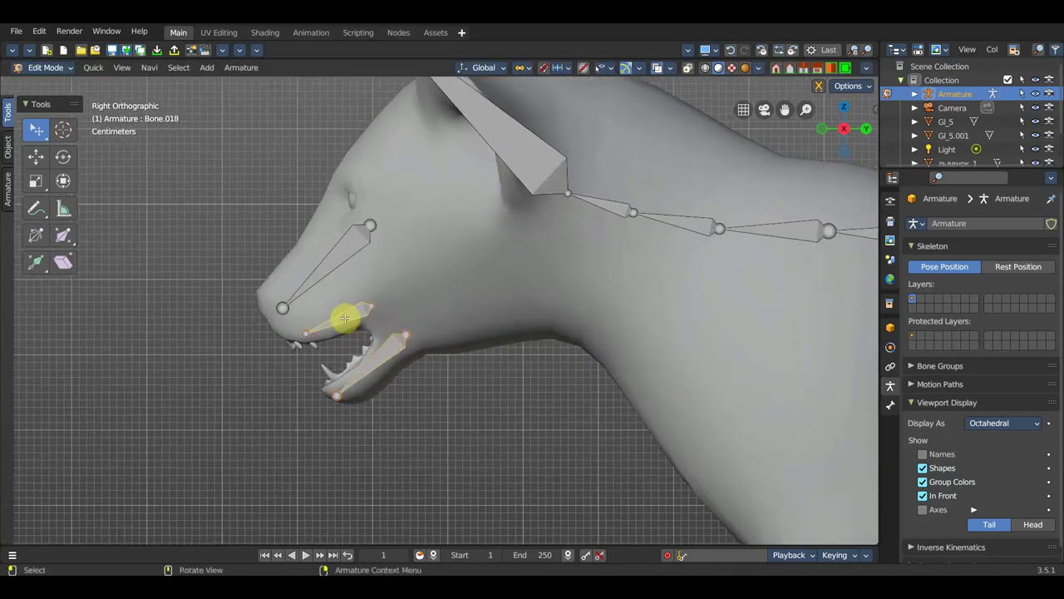
key("ctrl+p")
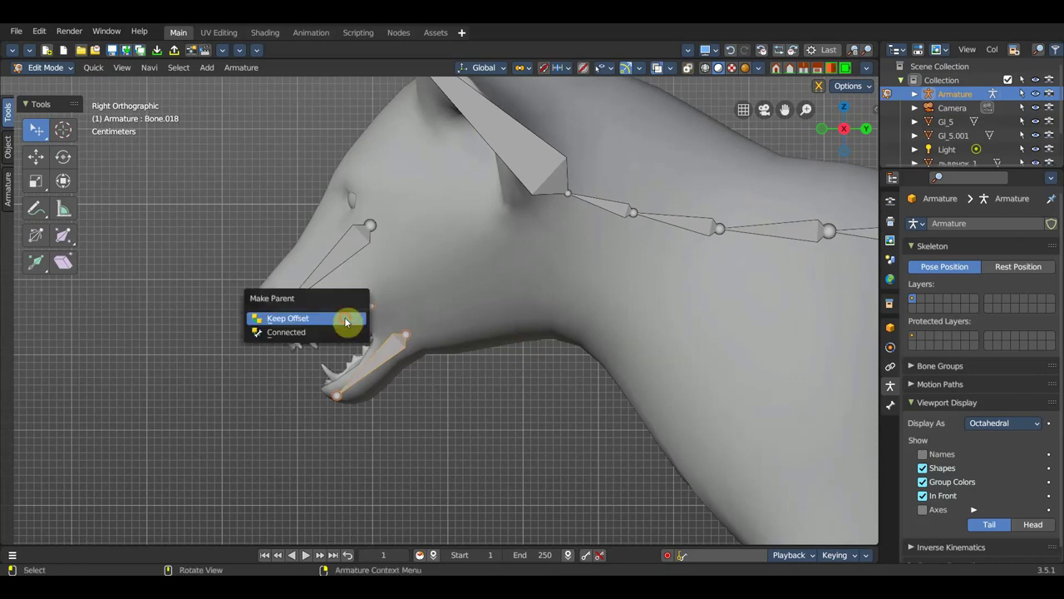
left_click(347, 322)
left_click(348, 316)
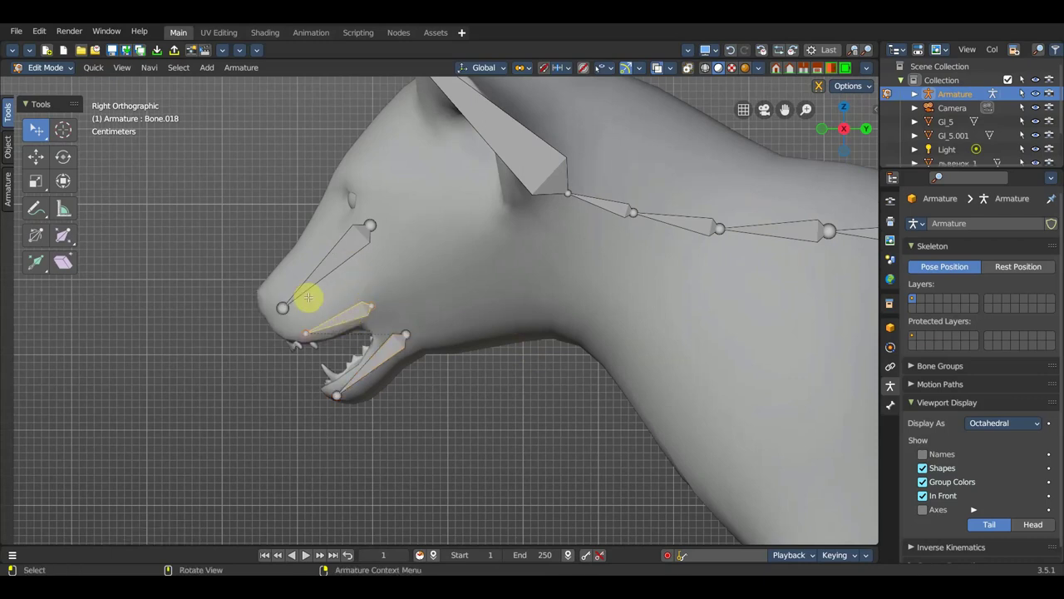
left_click(335, 255, "shift")
key("ctrl")
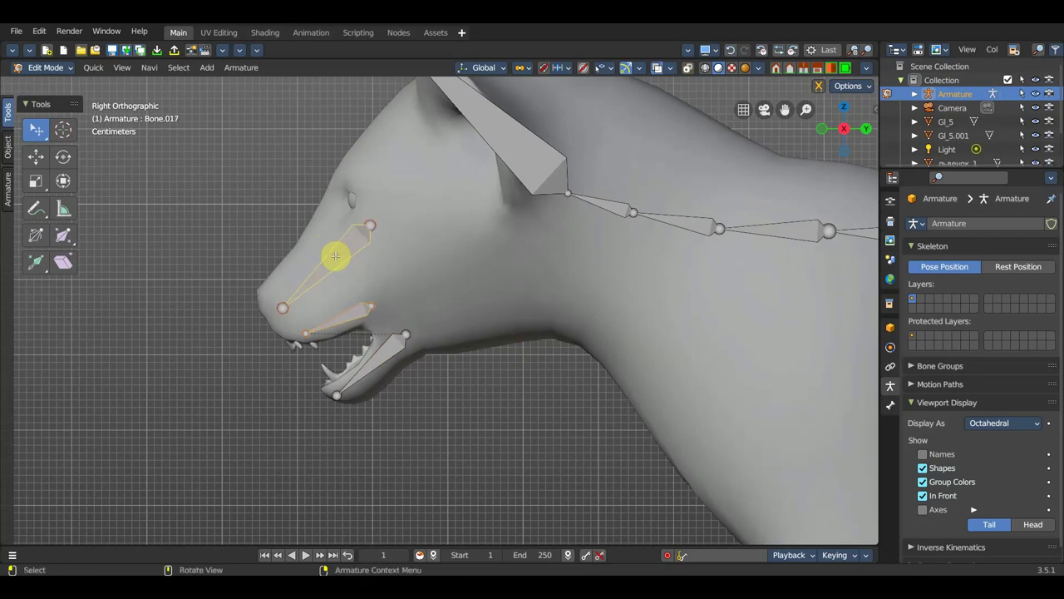
key("ctrl+p")
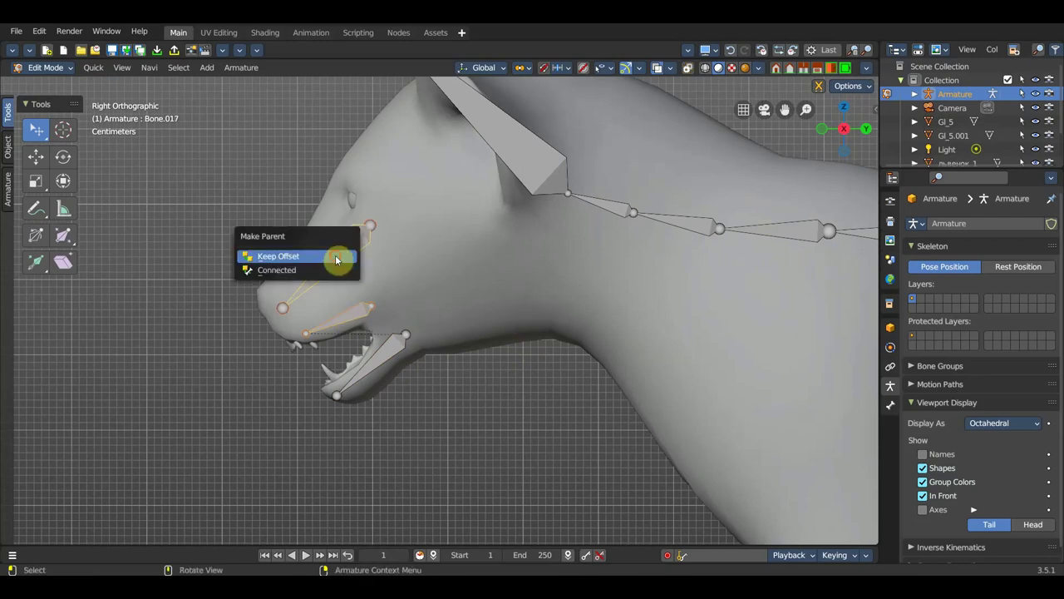
left_click(336, 261)
Parent the snout bone to the large head bone with Keep Offset
left_click(340, 253)
left_click(510, 147, "shift")
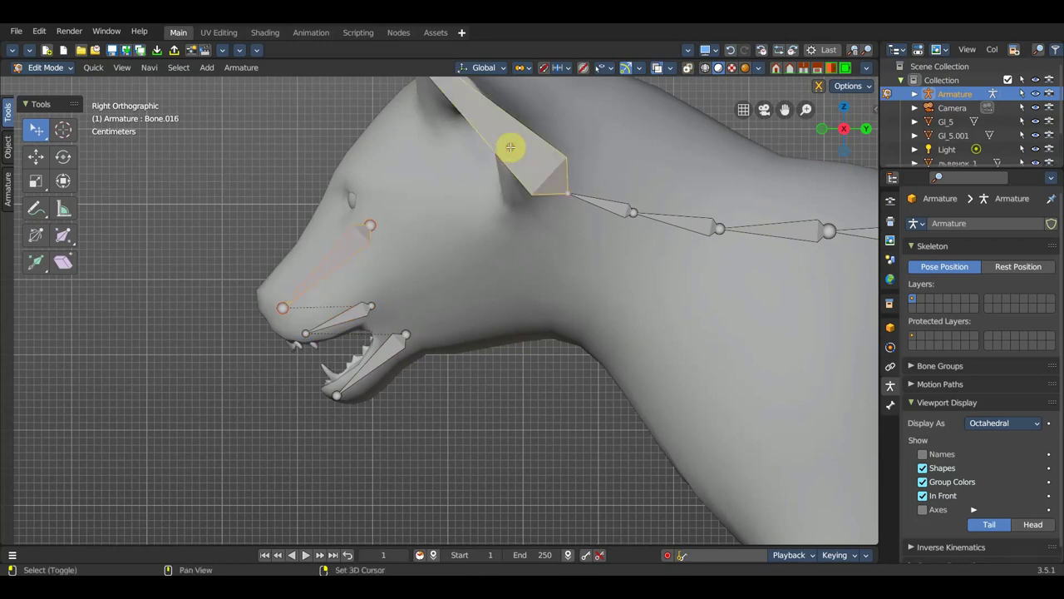
key("ctrl")
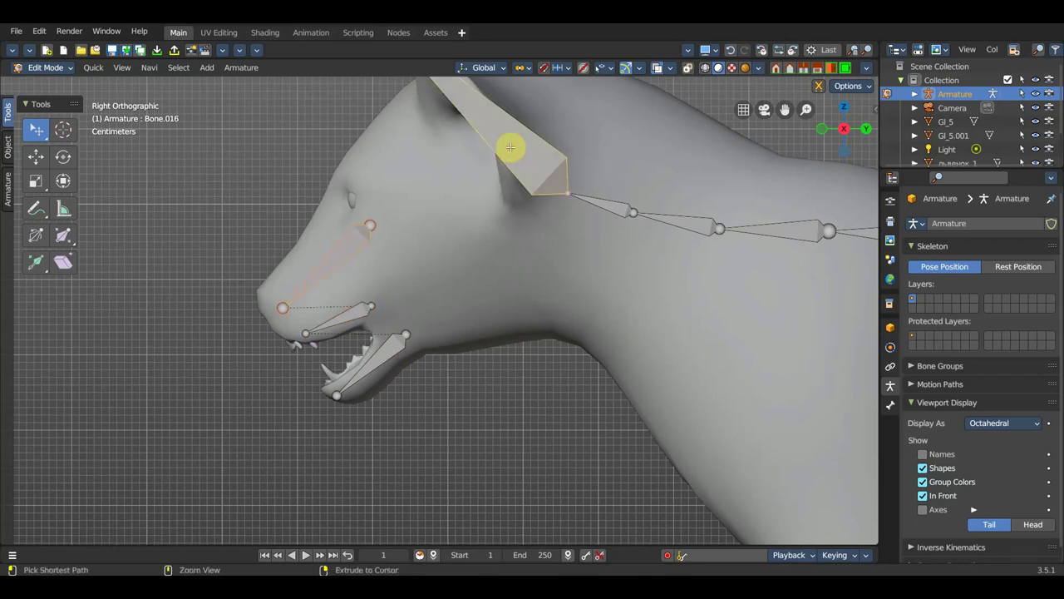
key("ctrl+p")
left_click(511, 148)
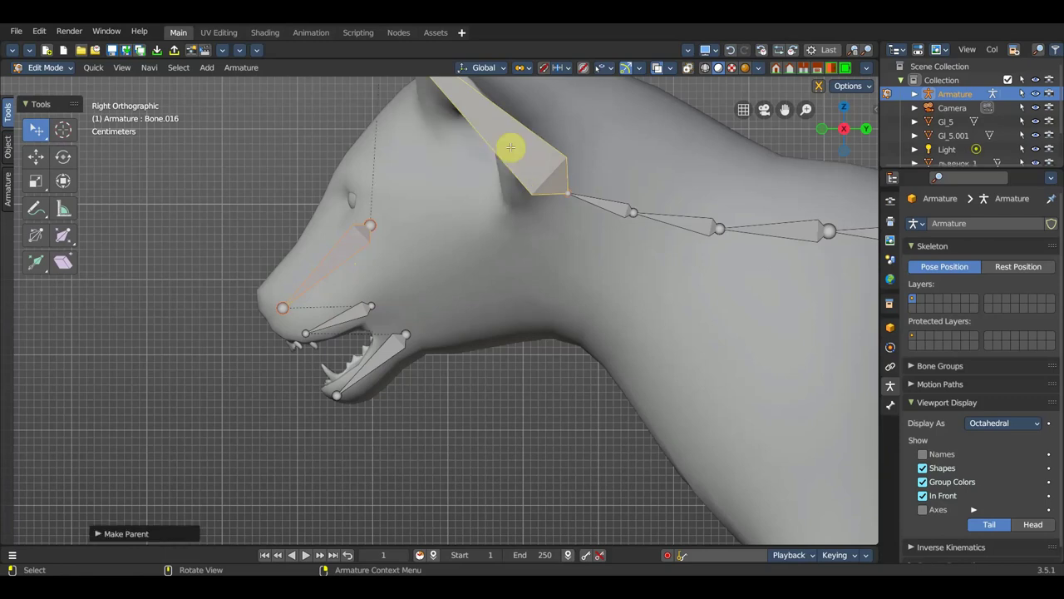
scroll(475, 191, "down", 1)
scroll(403, 332, "down", 2)
scroll(502, 367, "down", 2)
scroll(501, 367, "down", 1)
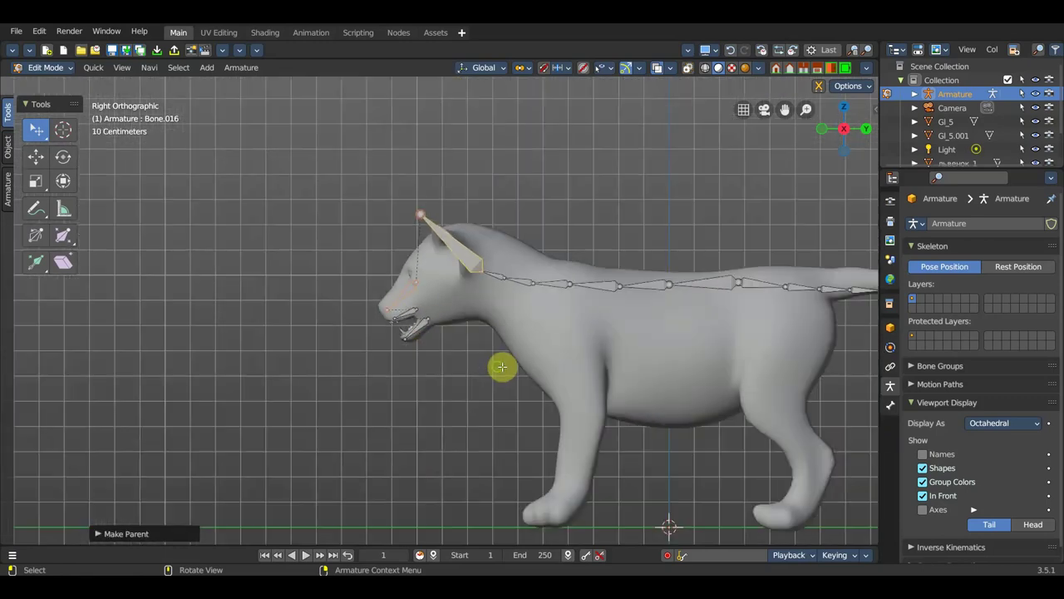
Extrude a new bone down from the spine's neck joint and clear its parent
scroll(387, 324, "down", 1)
key("KP_1")
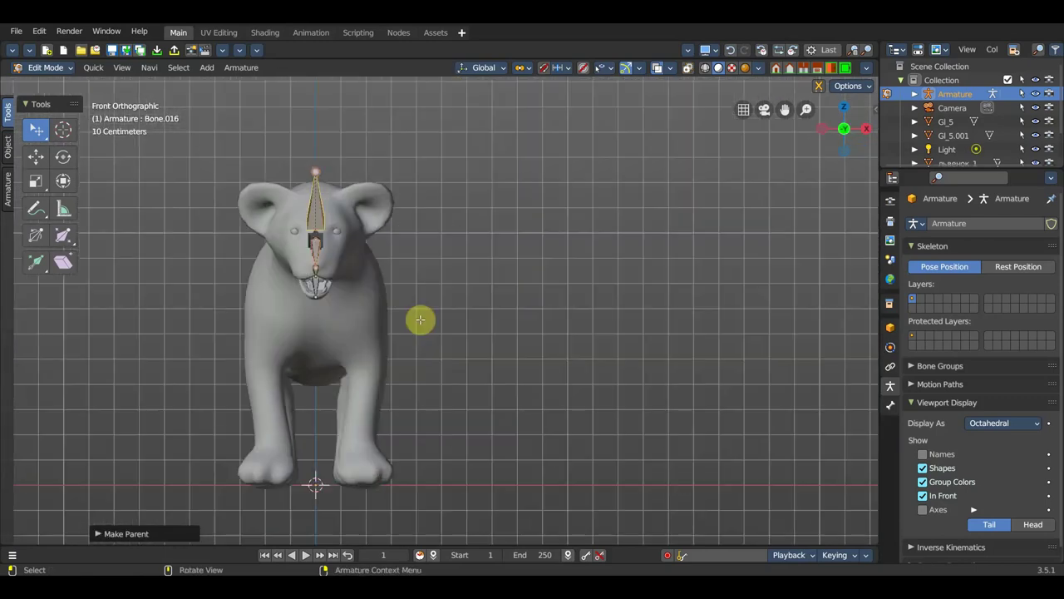
scroll(380, 297, "up", 2)
middle_click_drag(374, 294, 458, 320, "shift")
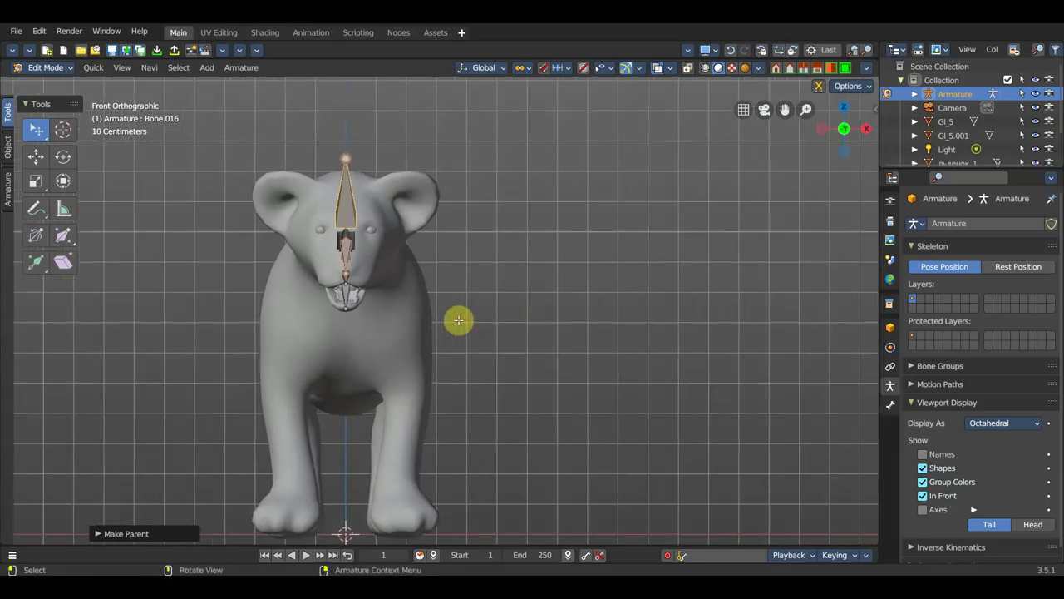
key("KP_3")
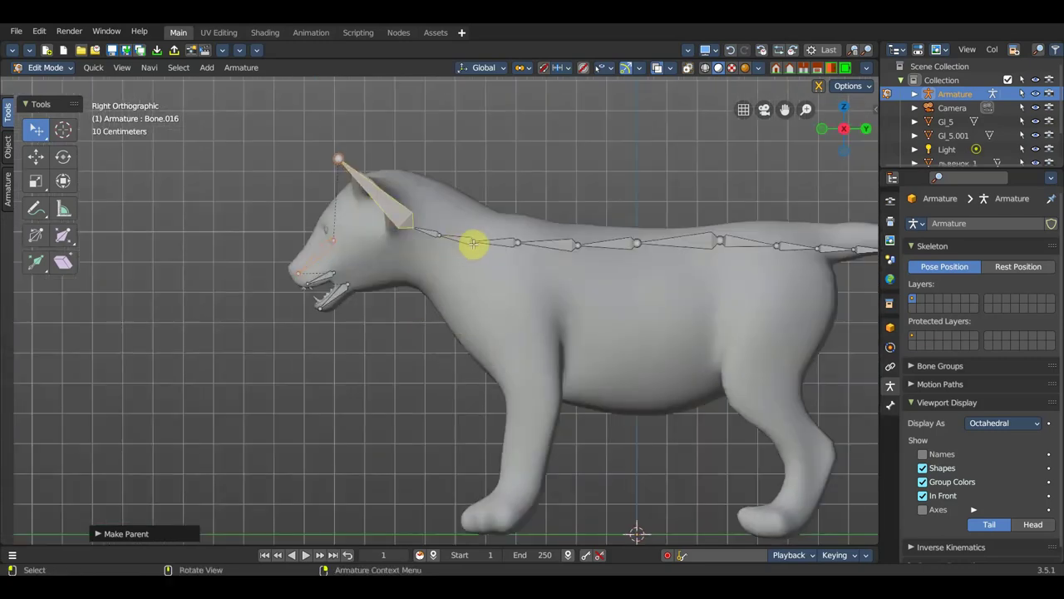
left_click(475, 241)
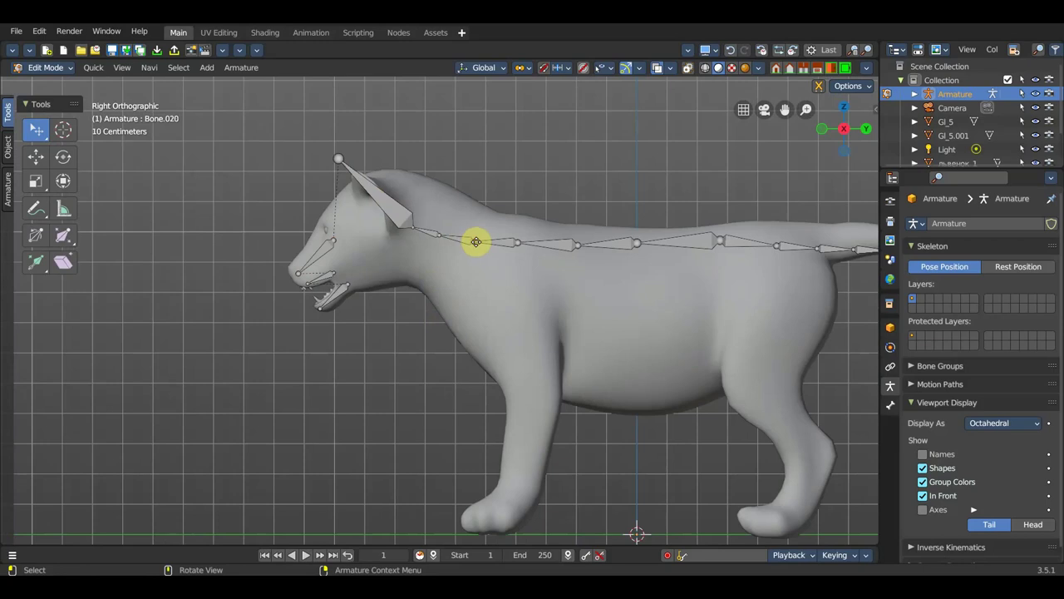
key("e")
left_click(473, 296)
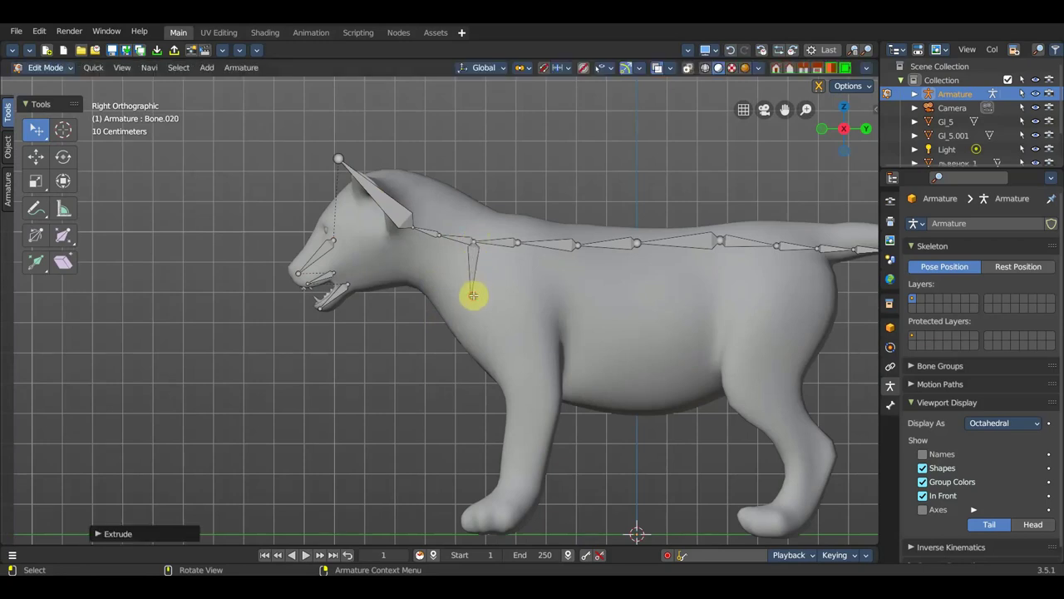
key("alt+p")
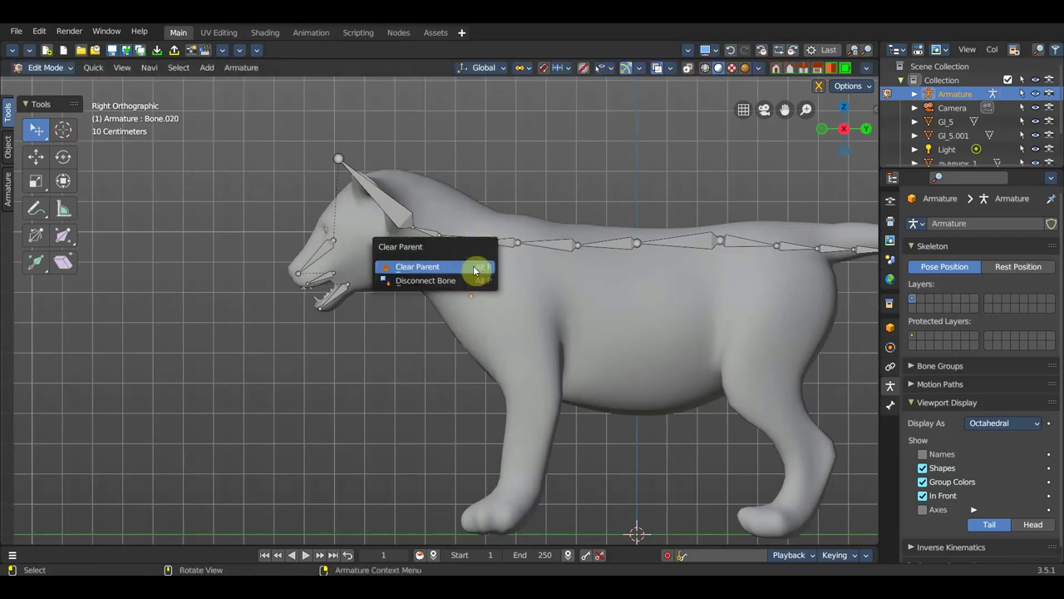
left_click(475, 269)
In front view, rotate and move the detached bone onto the cub's right front shoulder
key("KP_1")
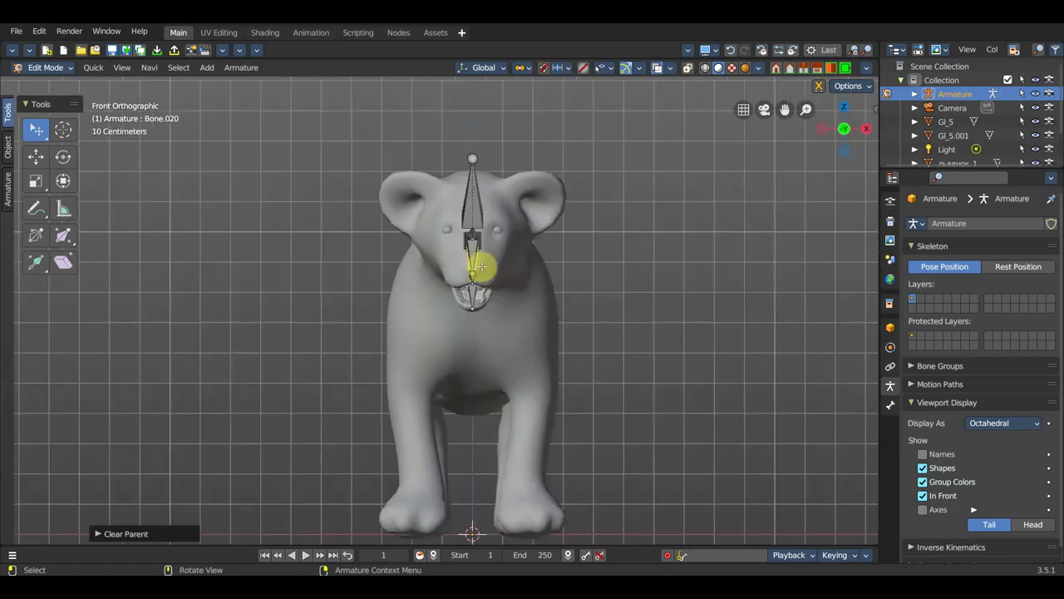
key("r")
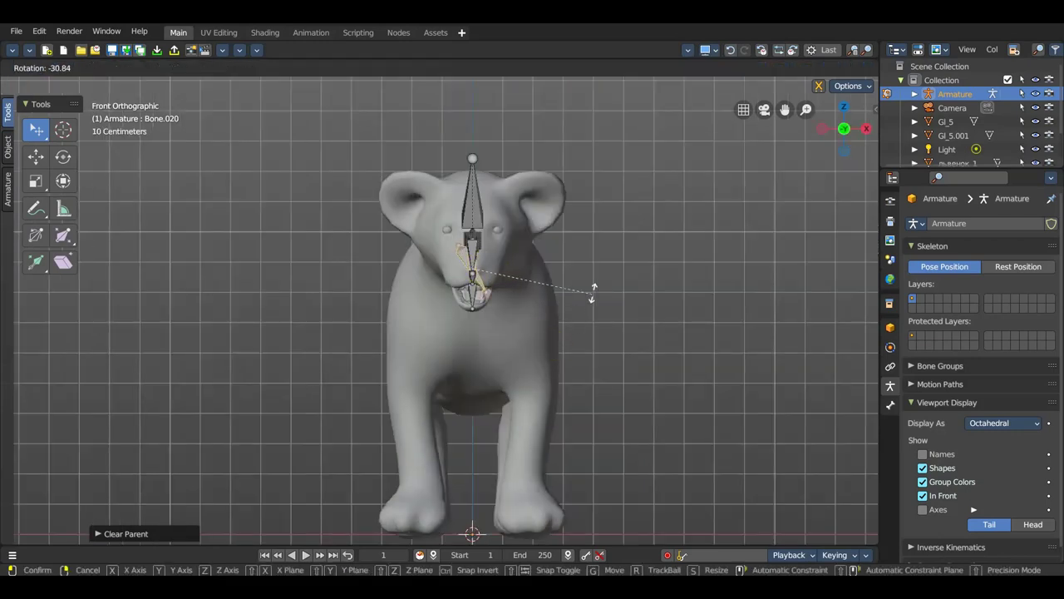
left_click(592, 291)
key("g")
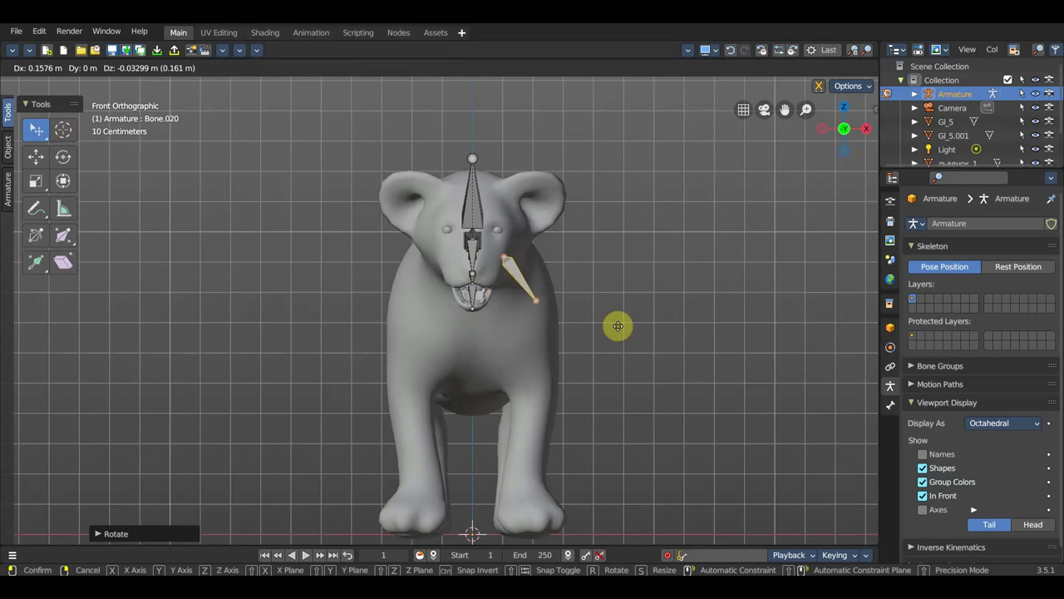
left_click(615, 324)
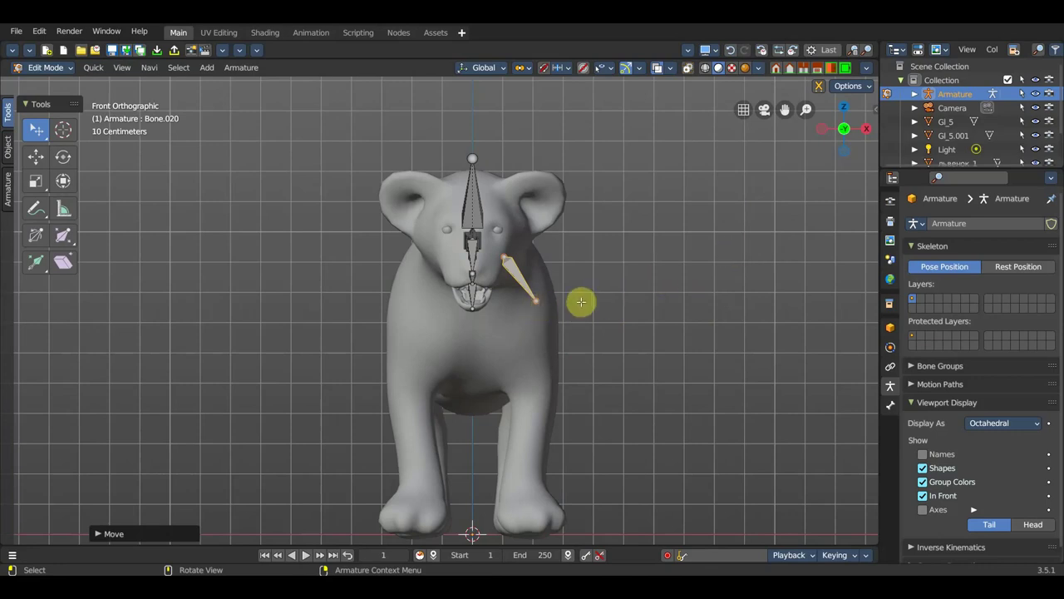
key("KP_3")
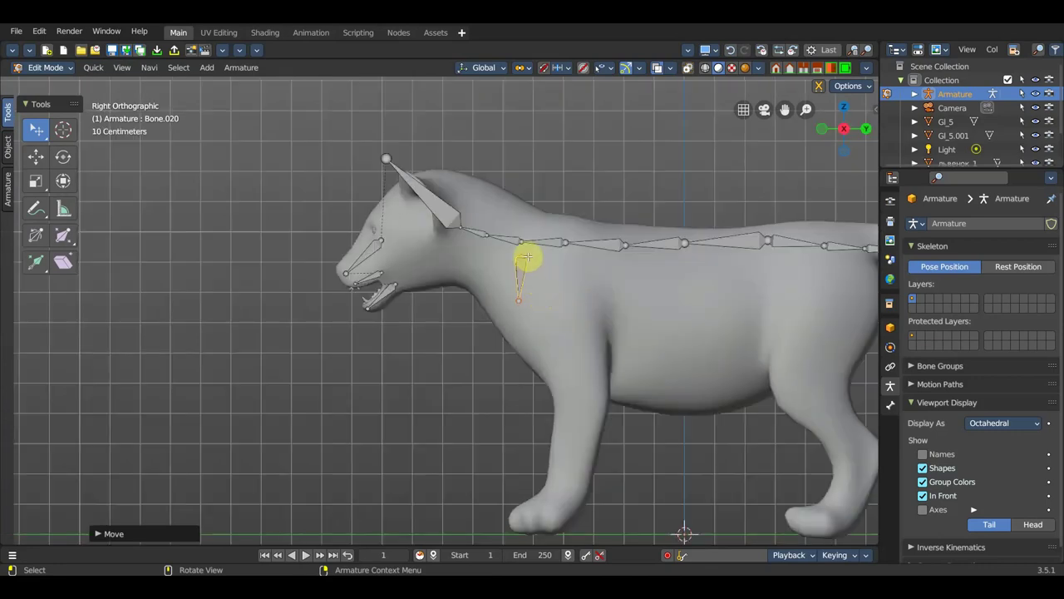
Anchor the shoulder bone's top at the spine joint and adjust its lower joint's depth
left_click_drag(522, 252, 558, 257)
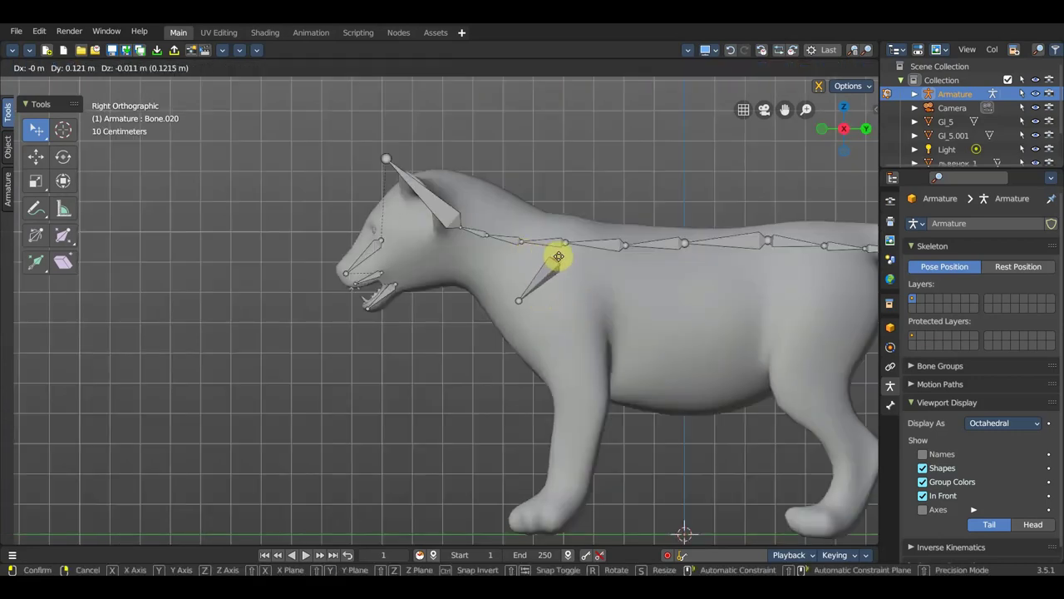
left_click(517, 299)
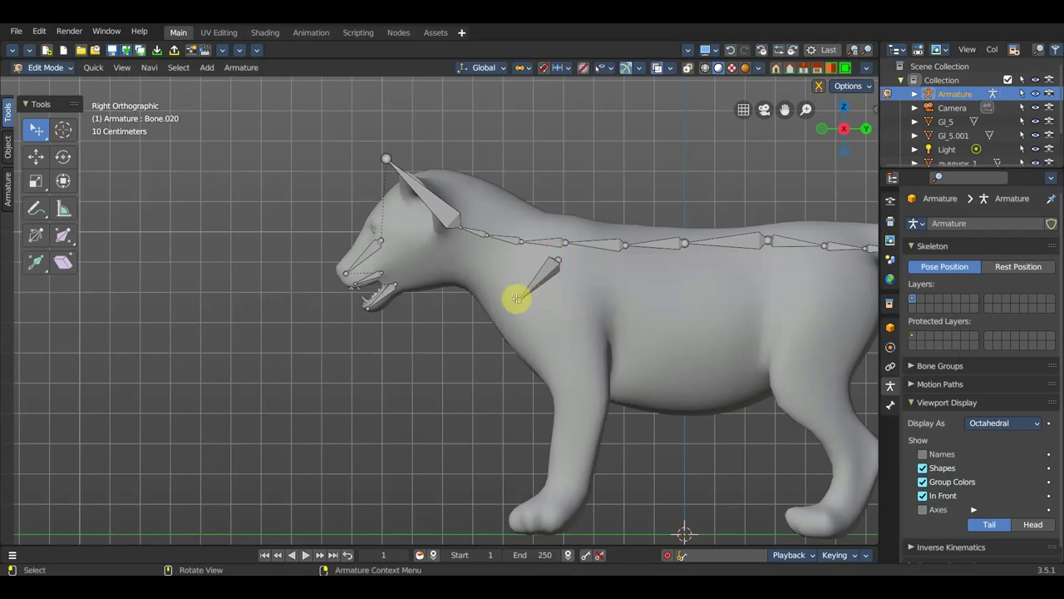
mouse_move(517, 308)
middle_mouse_down()
mouse_move(558, 405)
mouse_move(564, 339)
middle_mouse_up()
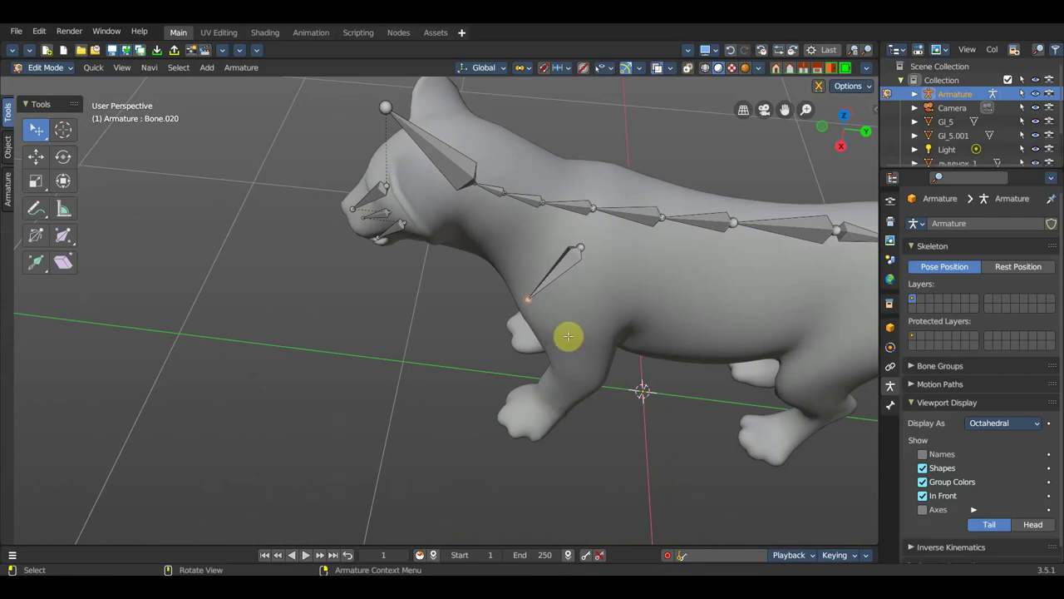
key("g")
left_click(579, 342)
key("KP_3")
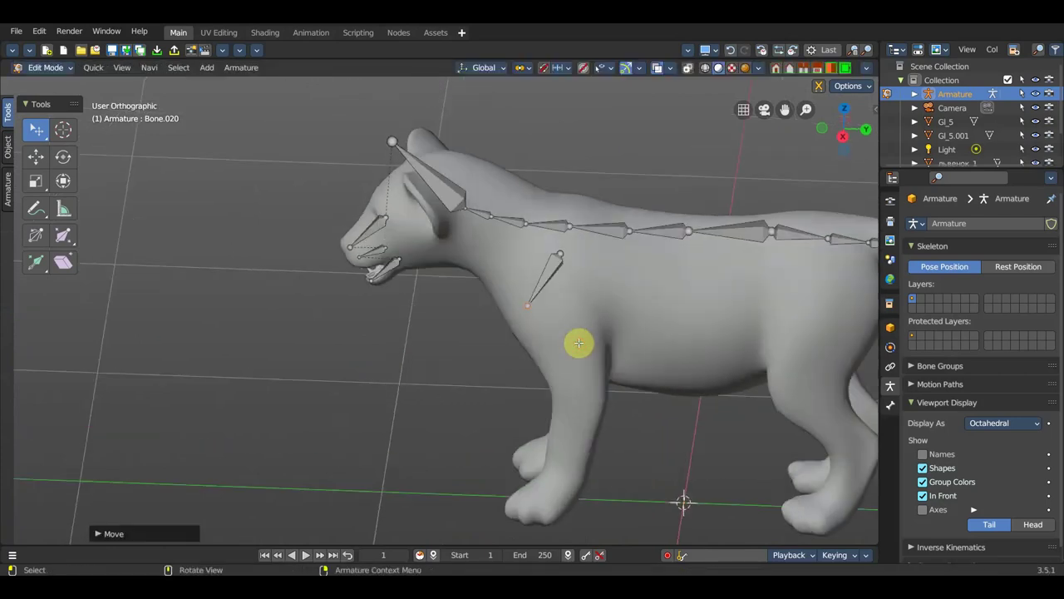
Extrude upper and lower leg bones from the shoulder down to the paw
key("e")
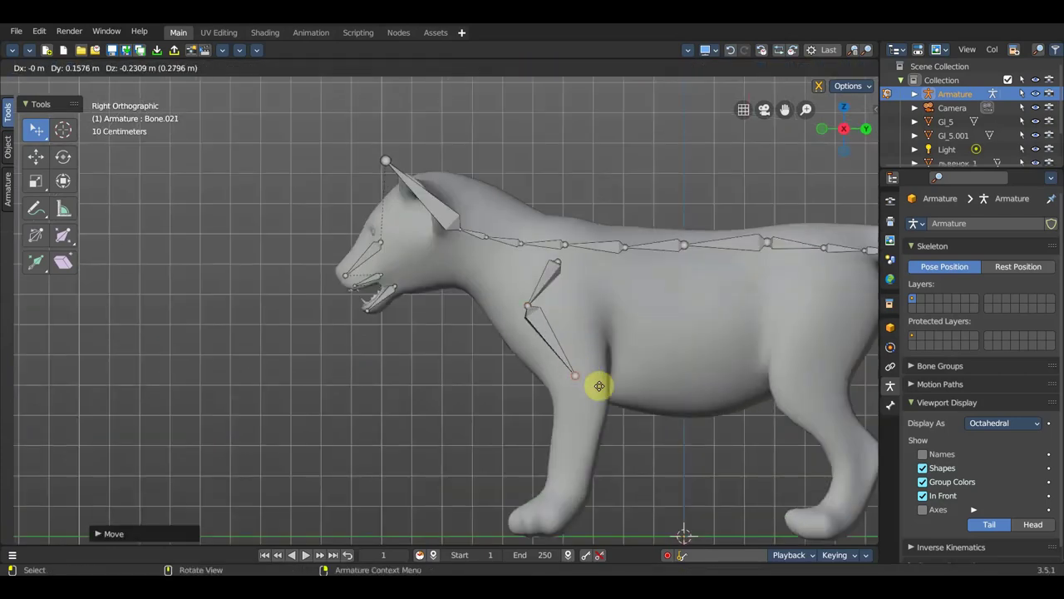
left_click(612, 410)
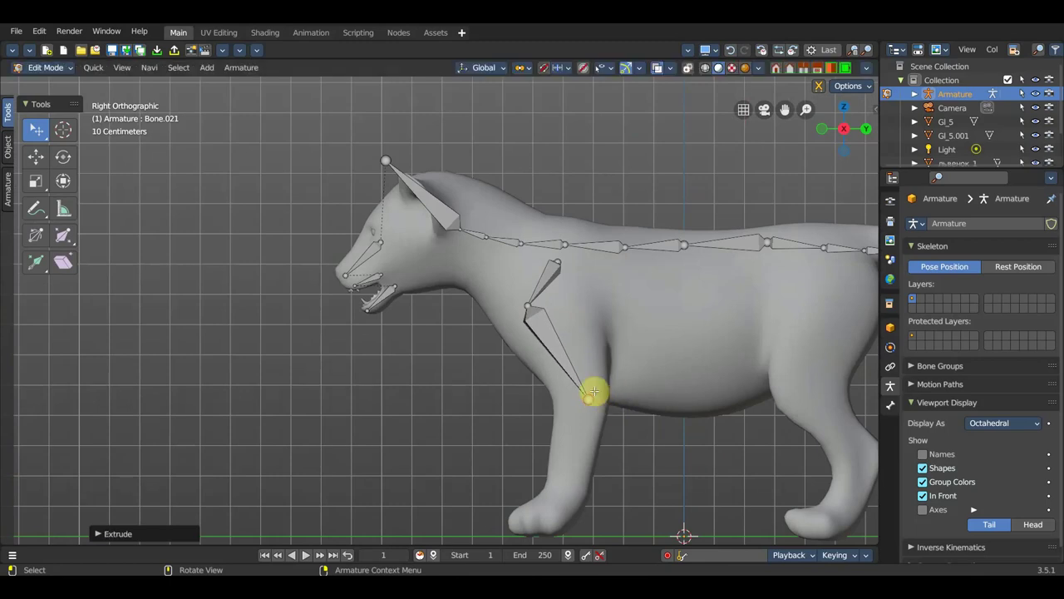
middle_click_drag(636, 394, 618, 266, "shift")
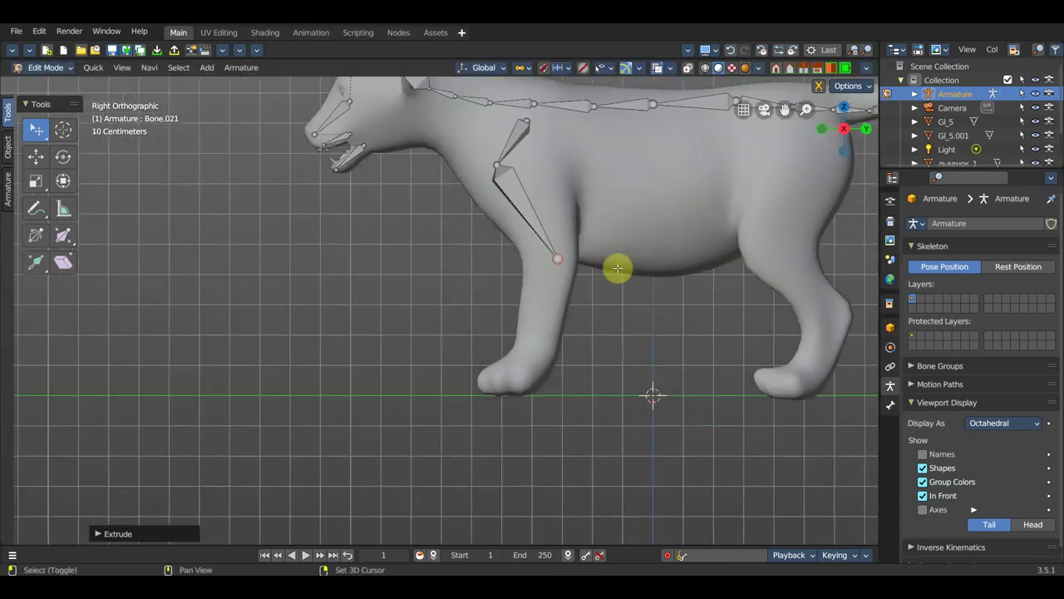
key("e")
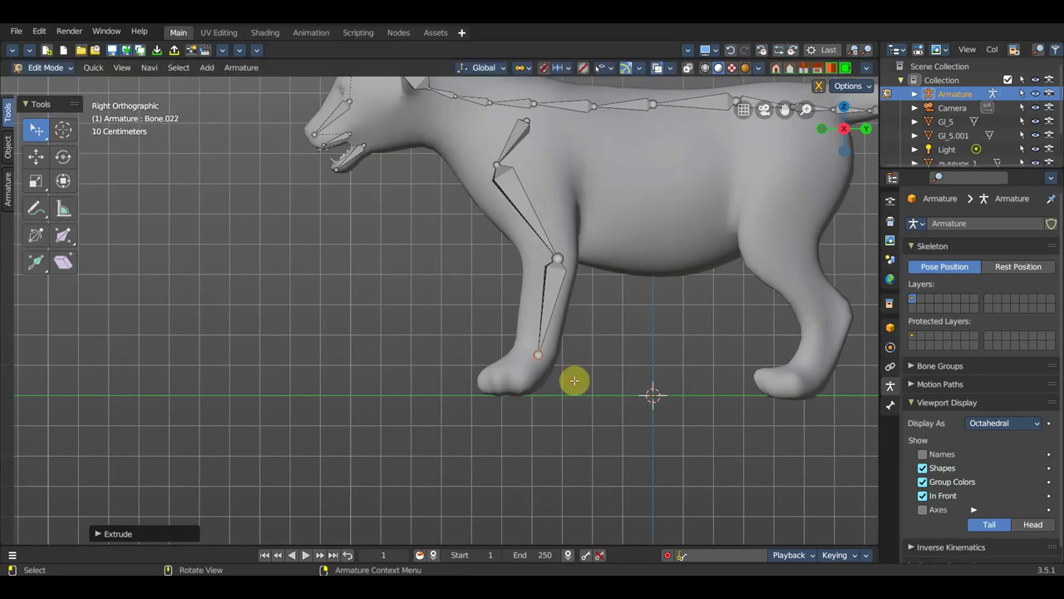
key("e")
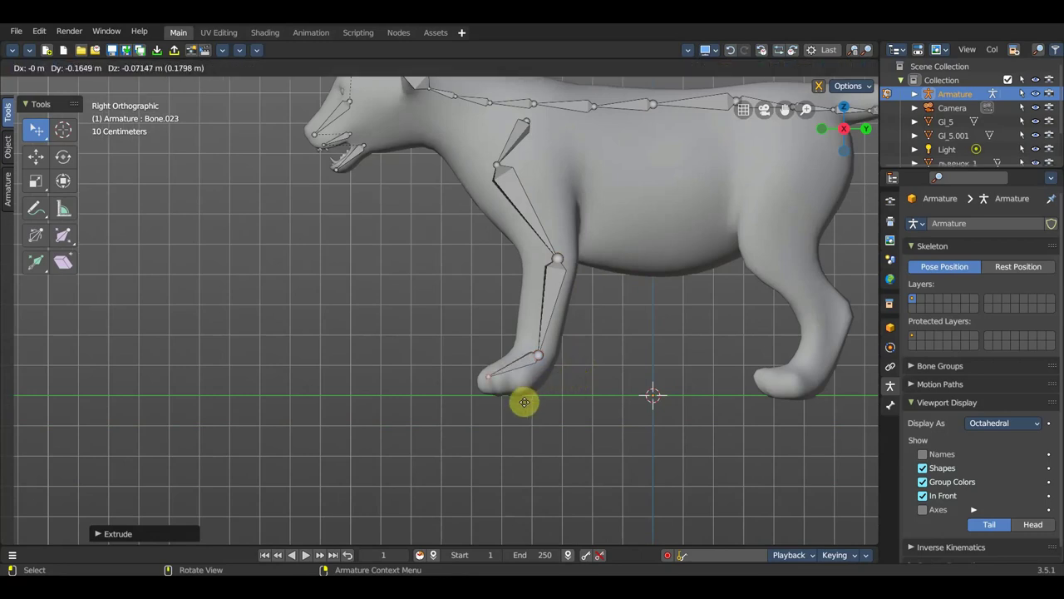
Place the paw bone and nudge the joint above the paw slightly down and back
left_click(515, 406)
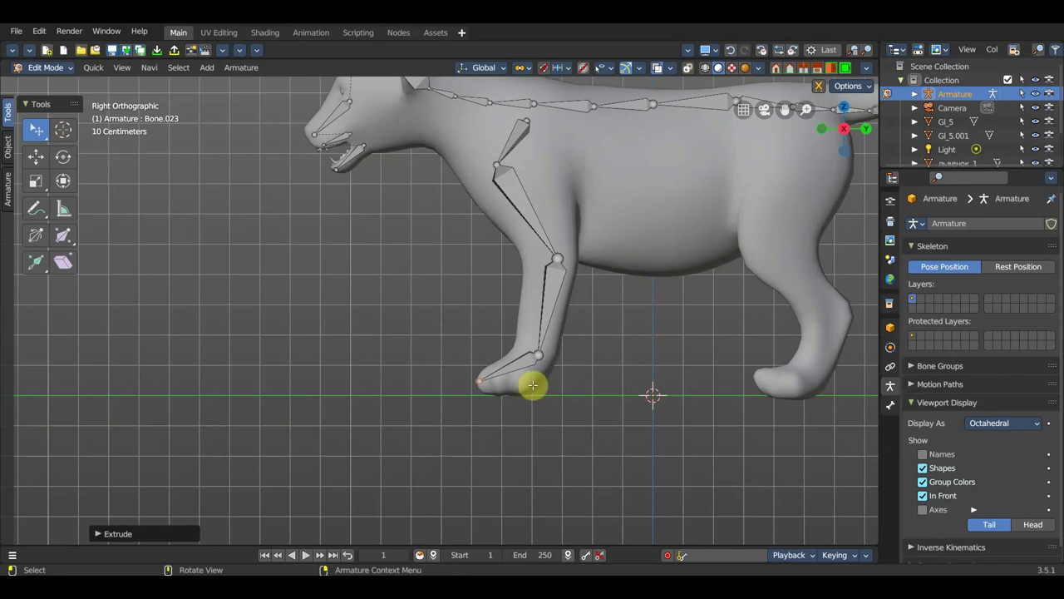
left_click(540, 354)
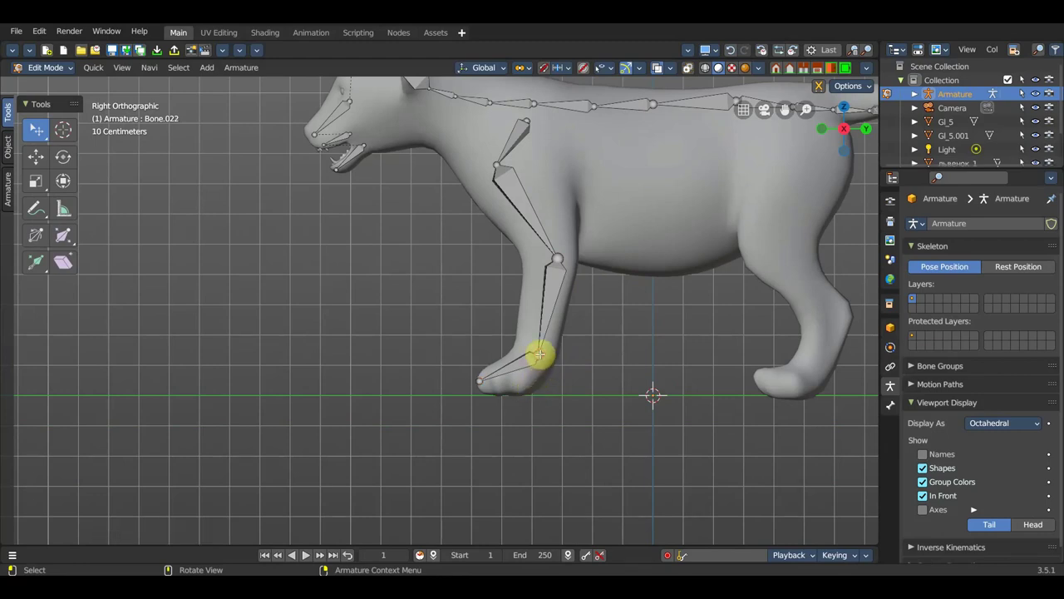
key("g")
left_click(542, 360)
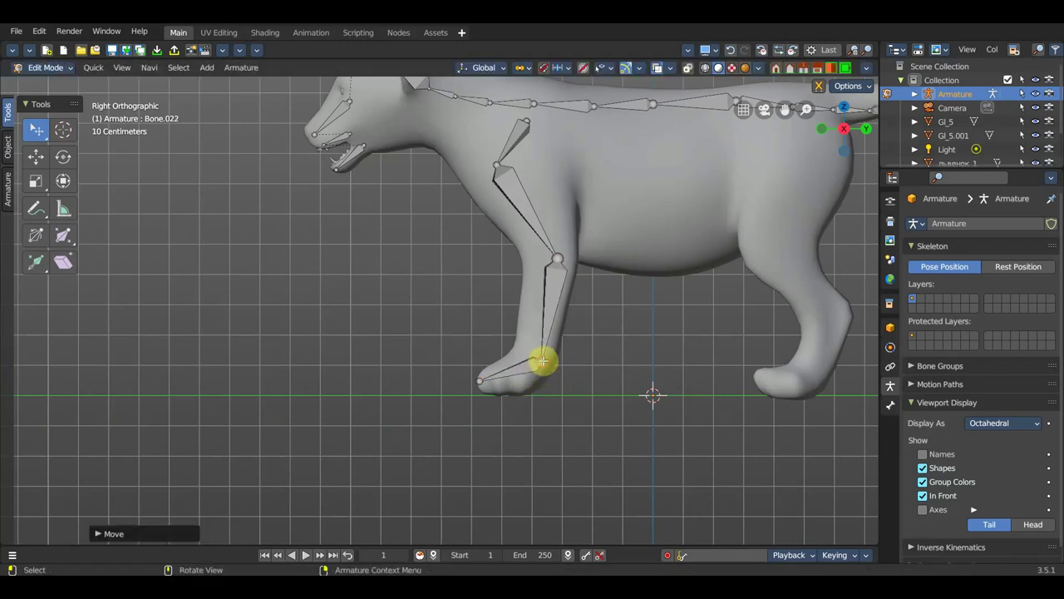
Extrude a bone behind the paw and detach it from the leg chain
key("e")
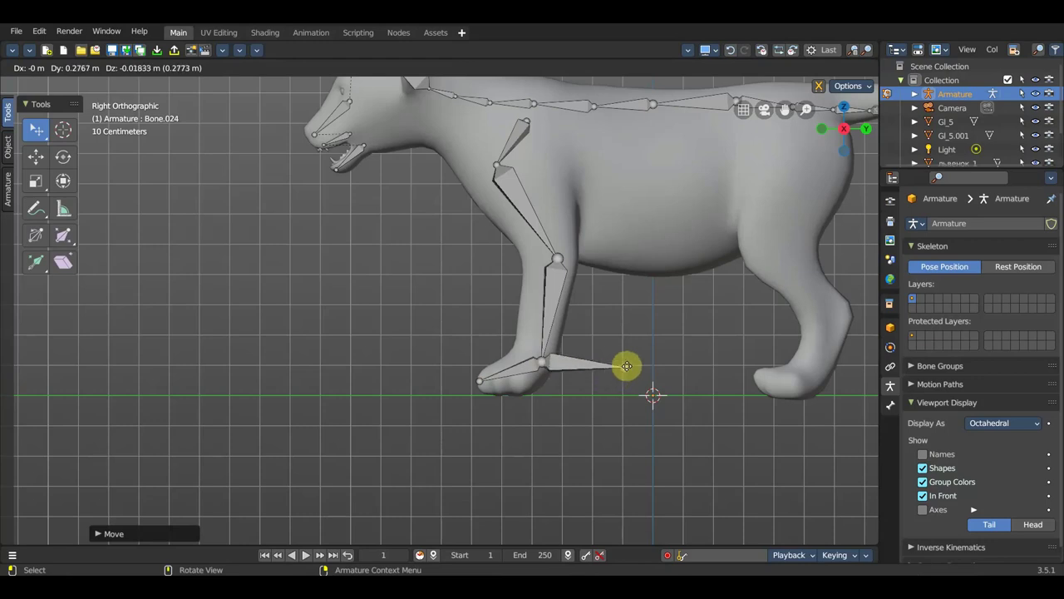
left_click(621, 366)
left_click(574, 362)
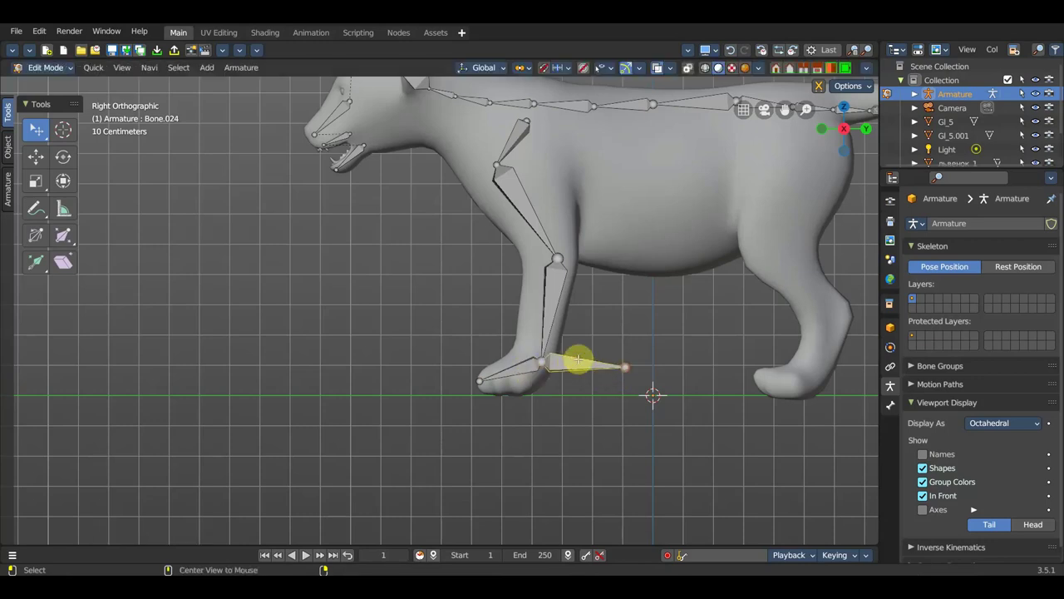
key("alt+p")
left_click(580, 364)
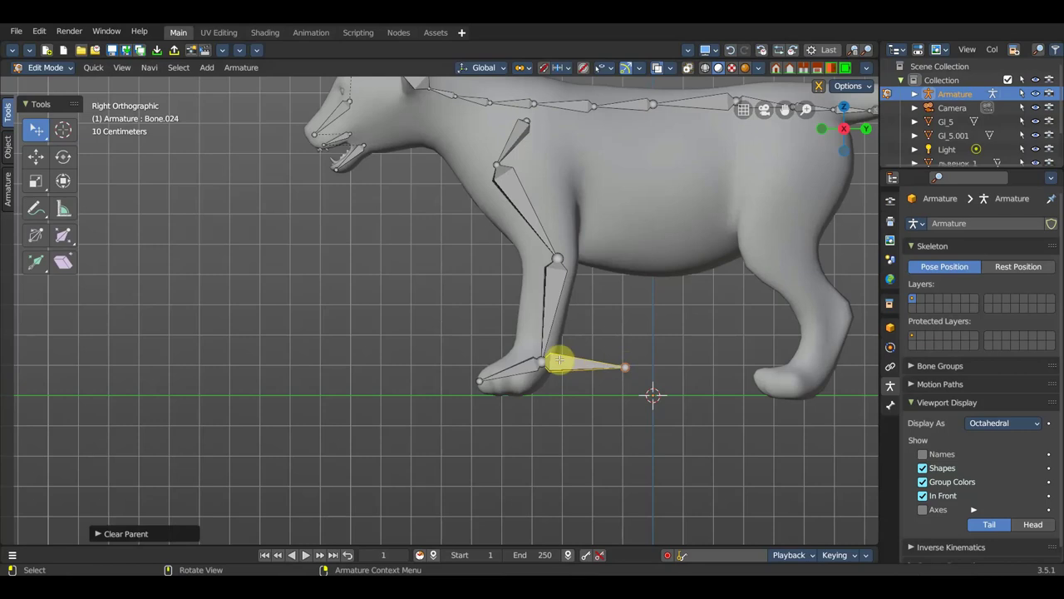
Parent the toe bone to the new foot bone using Keep Offset
left_click(522, 366)
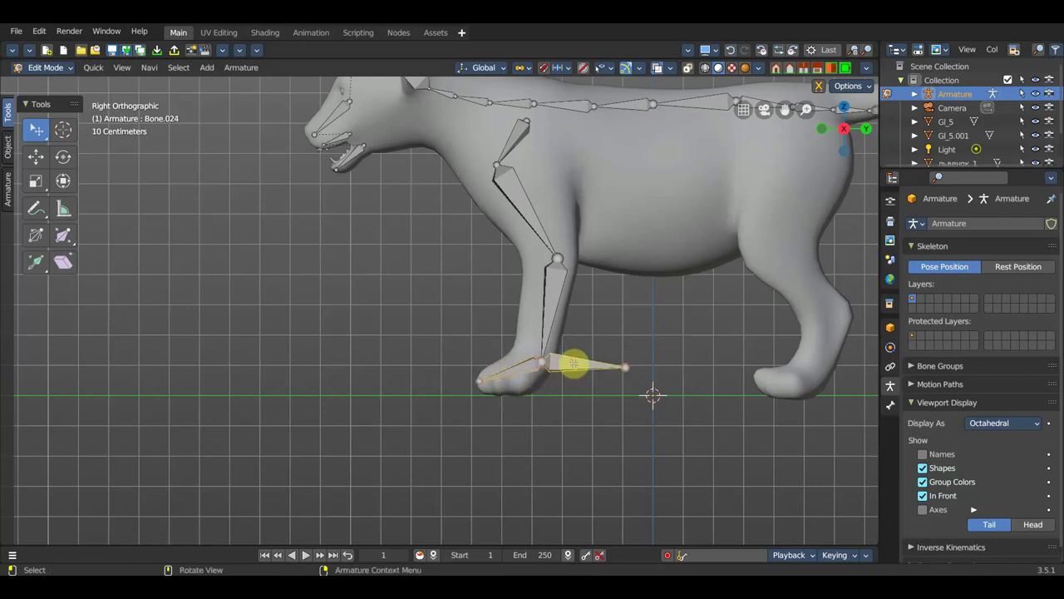
key("ctrl+p")
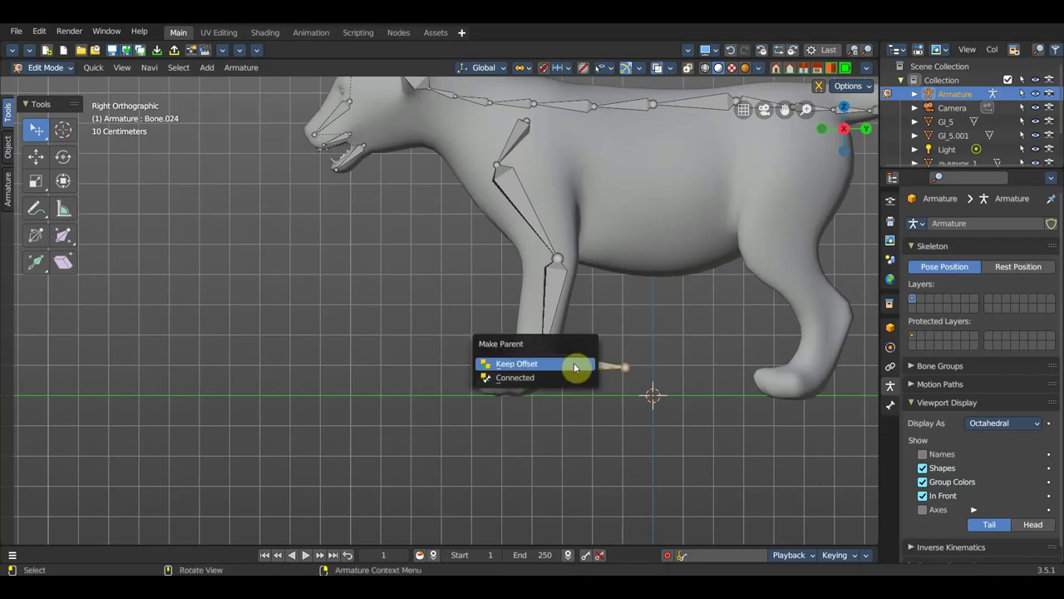
left_click(575, 366)
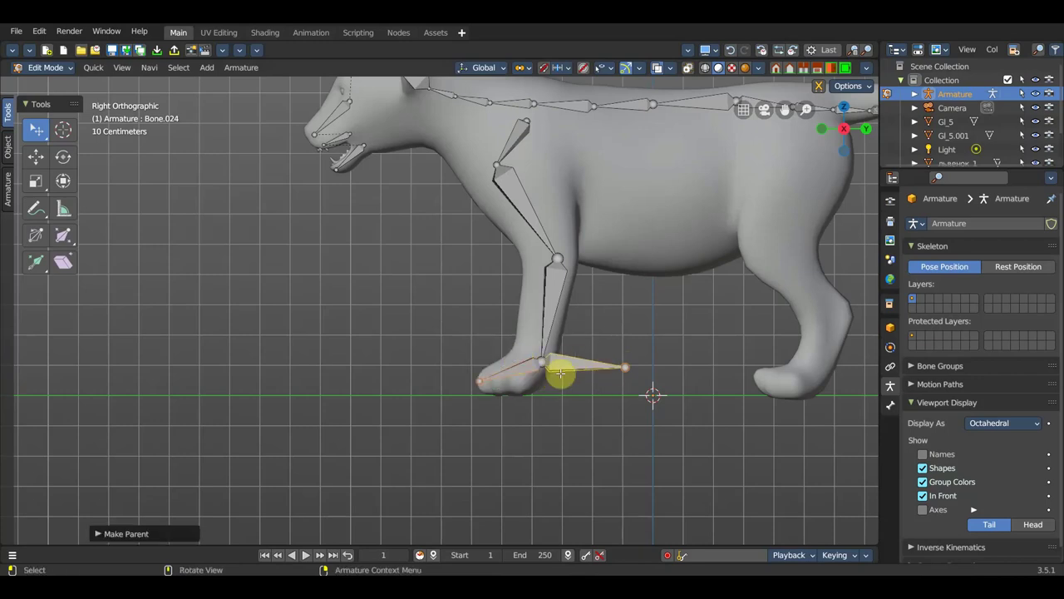
scroll(573, 371, "down", 2)
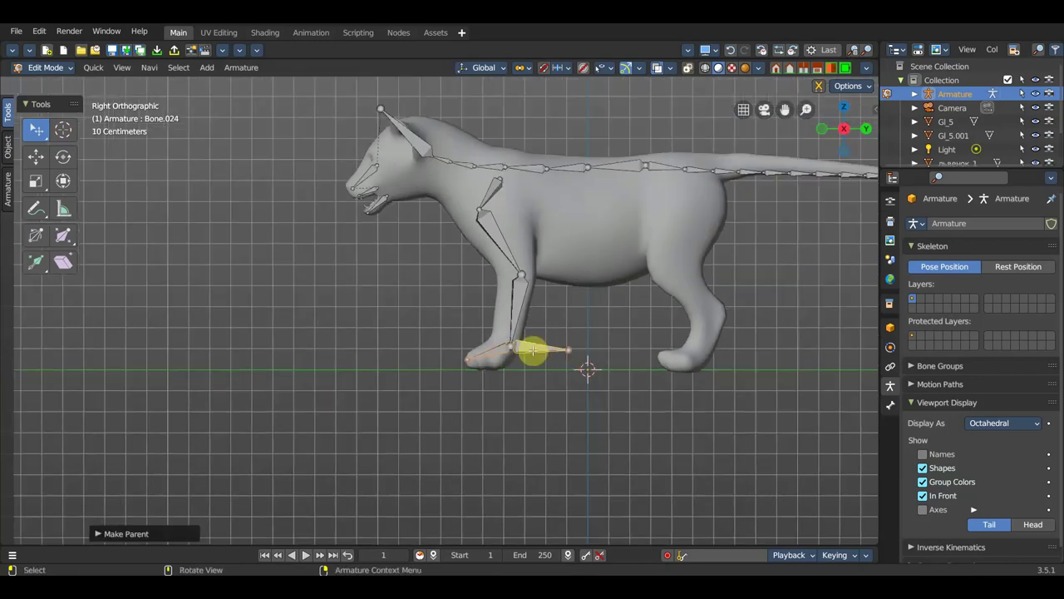
Select the shoulder bone and extend its upper end up to the spine
left_click(489, 190)
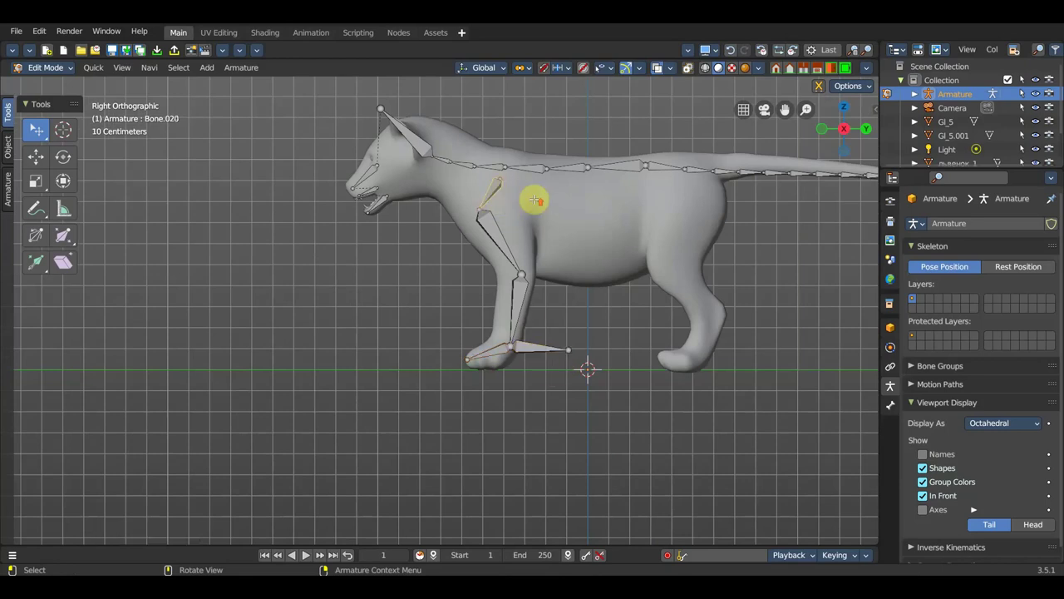
scroll(535, 202, "up", 1)
middle_click_drag(534, 199, 546, 352, "shift")
scroll(504, 309, "up", 1)
scroll(499, 305, "up", 1)
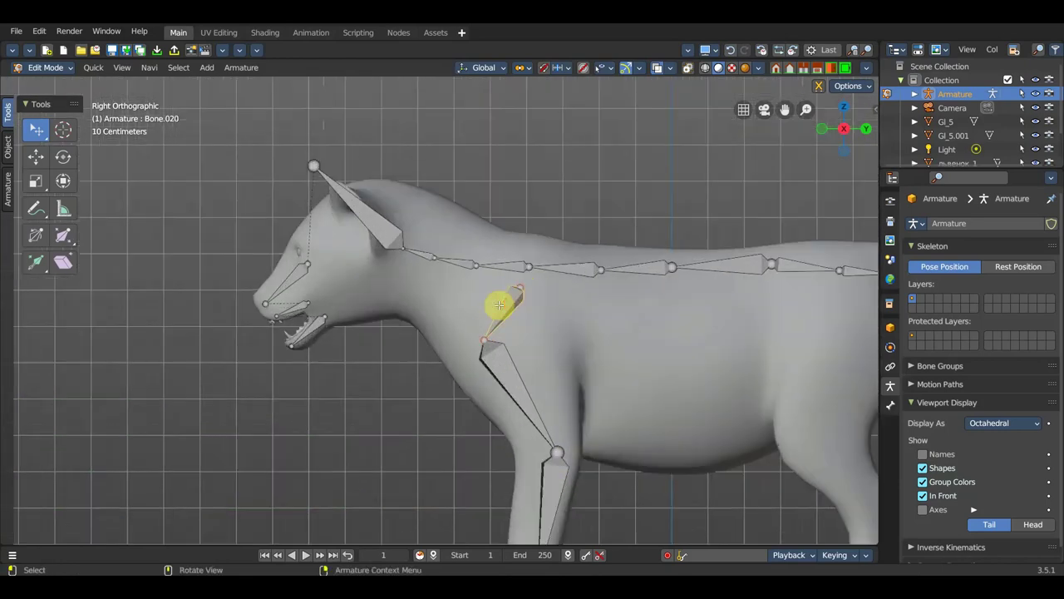
left_click(567, 267, "shift")
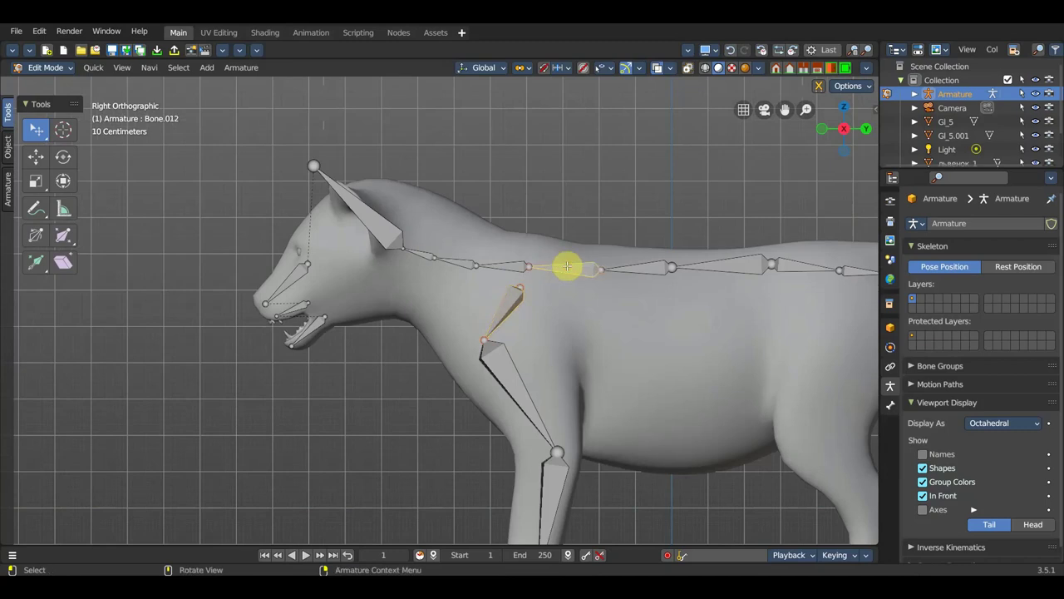
left_click(507, 264, "shift")
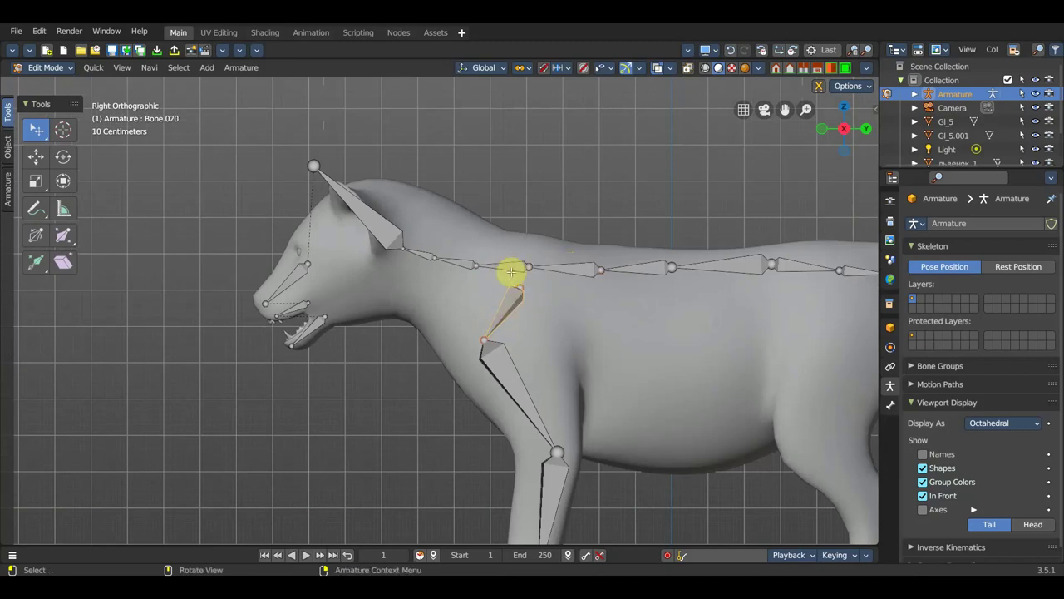
left_click_drag(510, 293, 511, 267)
Parent the shoulder bone to the spine bone with Keep Offset
left_click(573, 266, "shift")
key("ctrl+p")
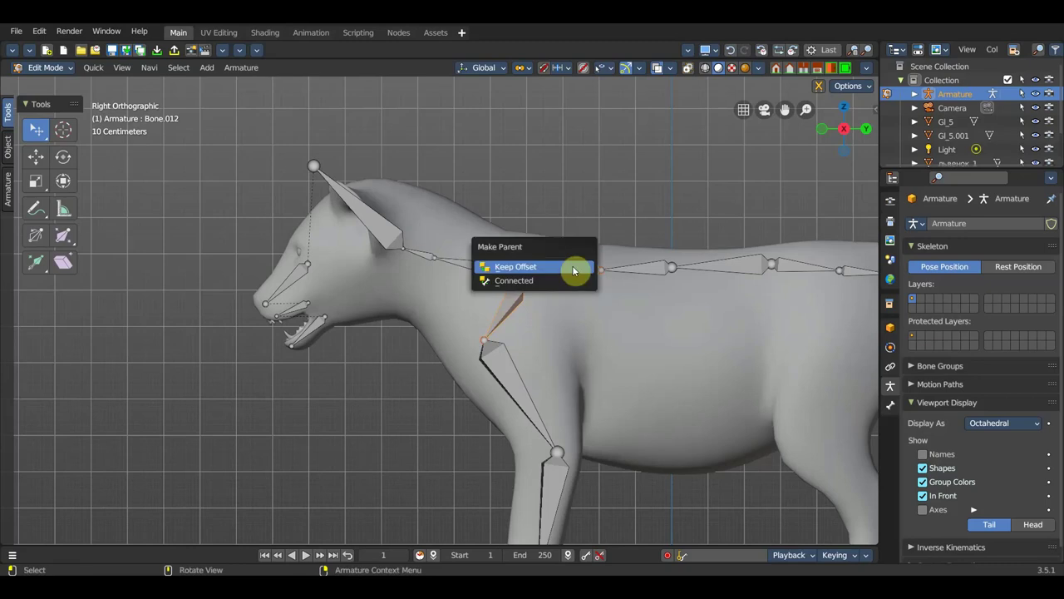
left_click(572, 267)
scroll(572, 268, "down", 3)
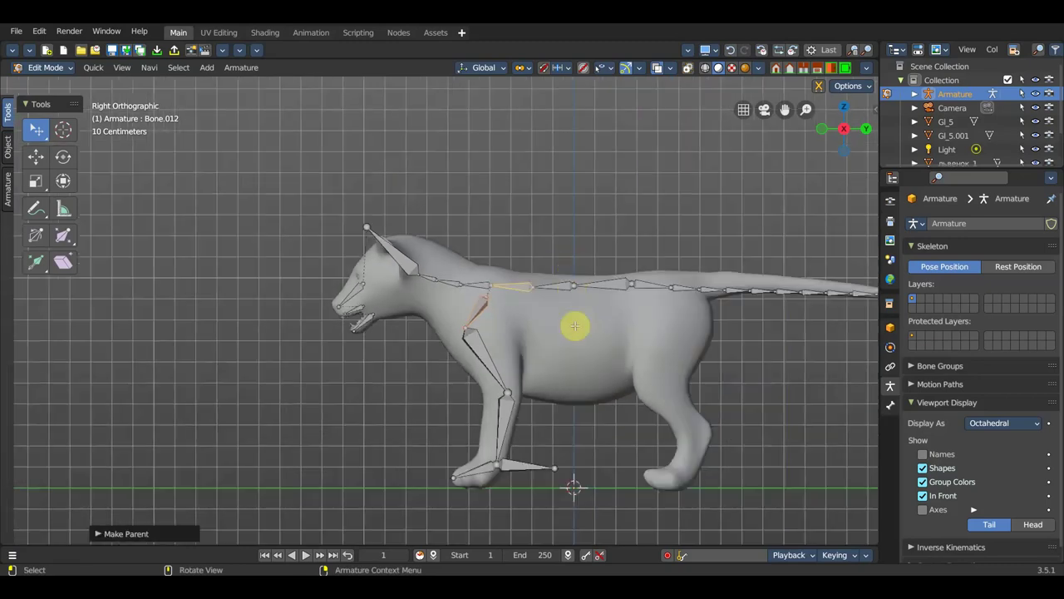
mouse_move(524, 376)
middle_mouse_down("shift")
mouse_move(499, 376)
mouse_move(486, 360)
middle_mouse_up("shift")
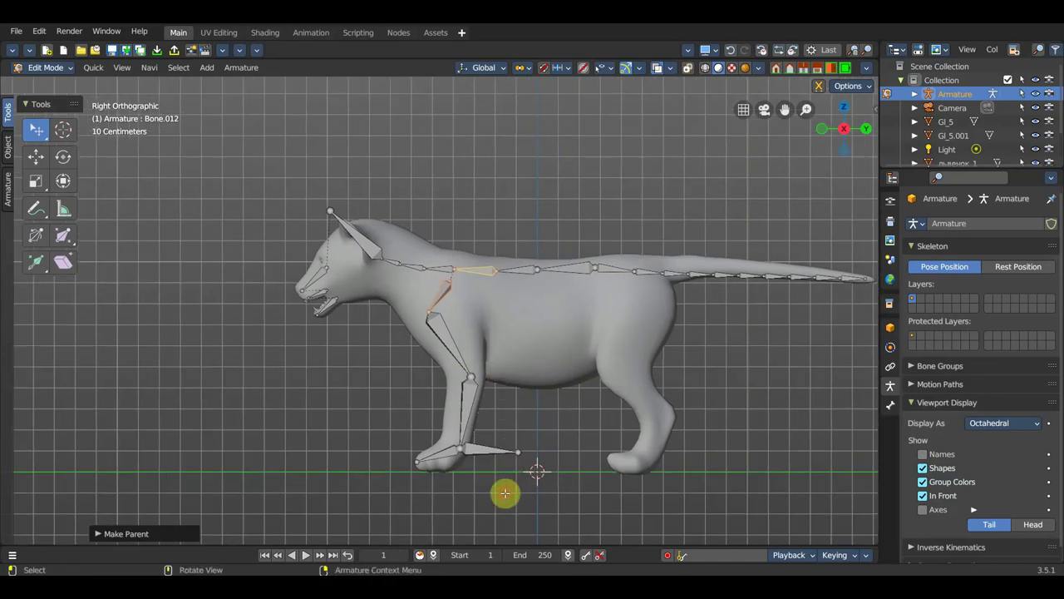
Deselect all bones, return to side view, and switch to the Select Box tool
left_click(505, 494)
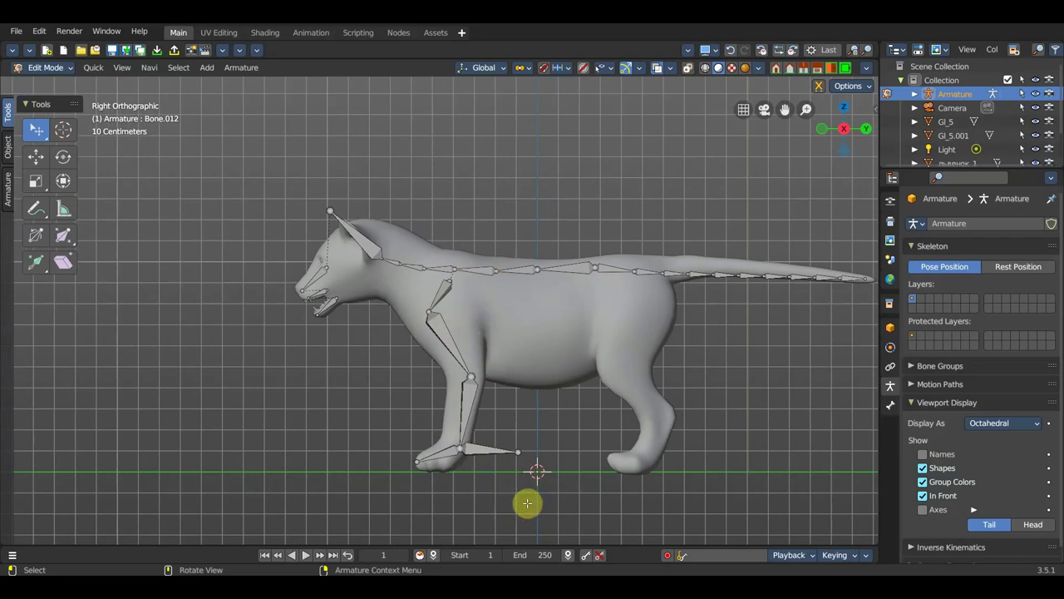
middle_click_drag(527, 502, 494, 490)
key("KP_3")
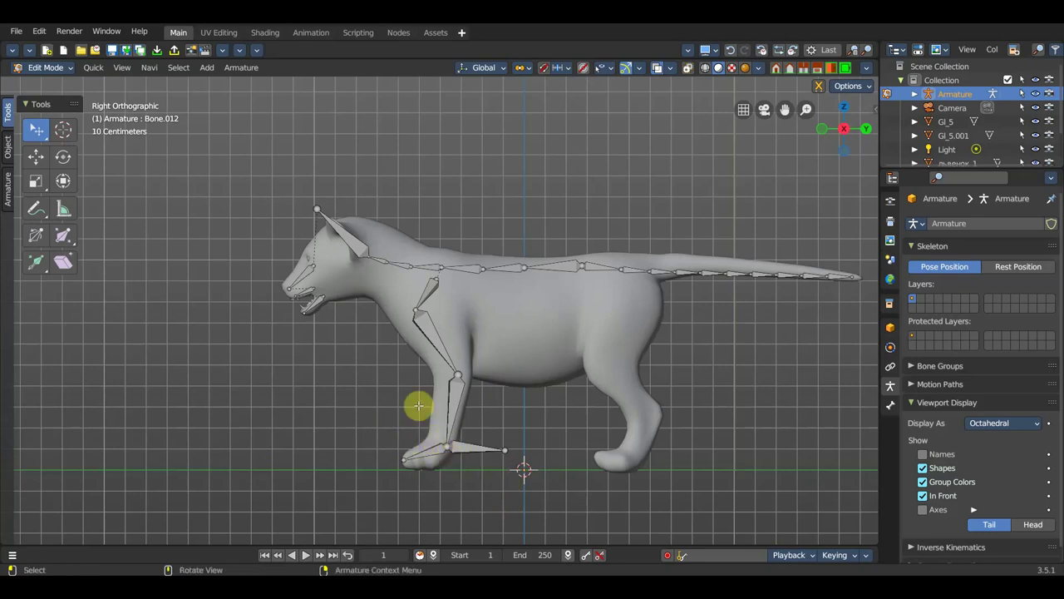
left_click_drag(47, 141, 95, 166)
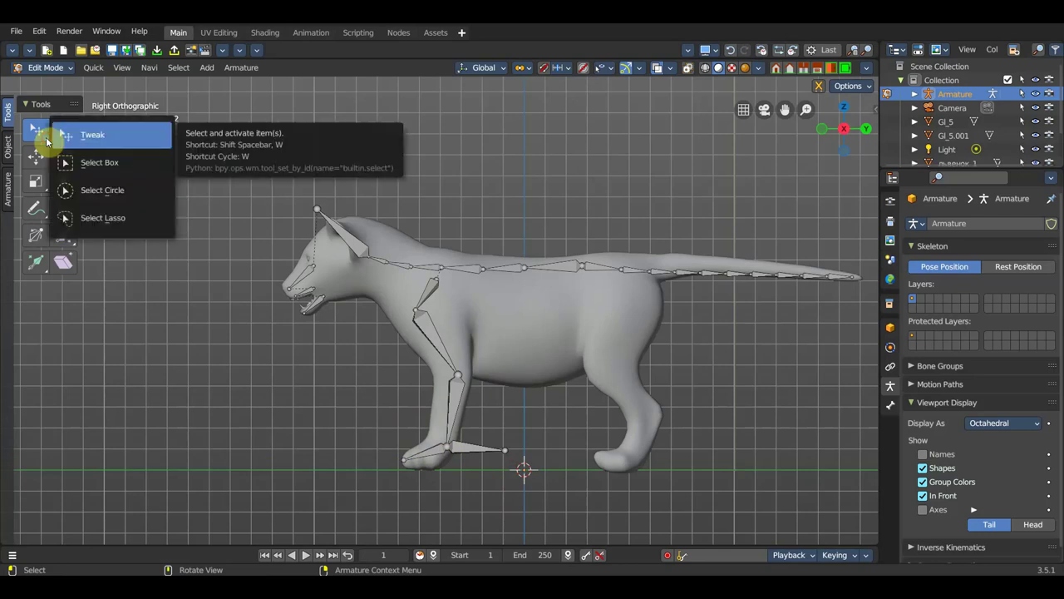
Duplicate the box-selected front leg bones and move the copy into the hind leg
mouse_move(520, 511)
left_mouse_down()
mouse_move(383, 306)
mouse_move(381, 283)
left_mouse_up()
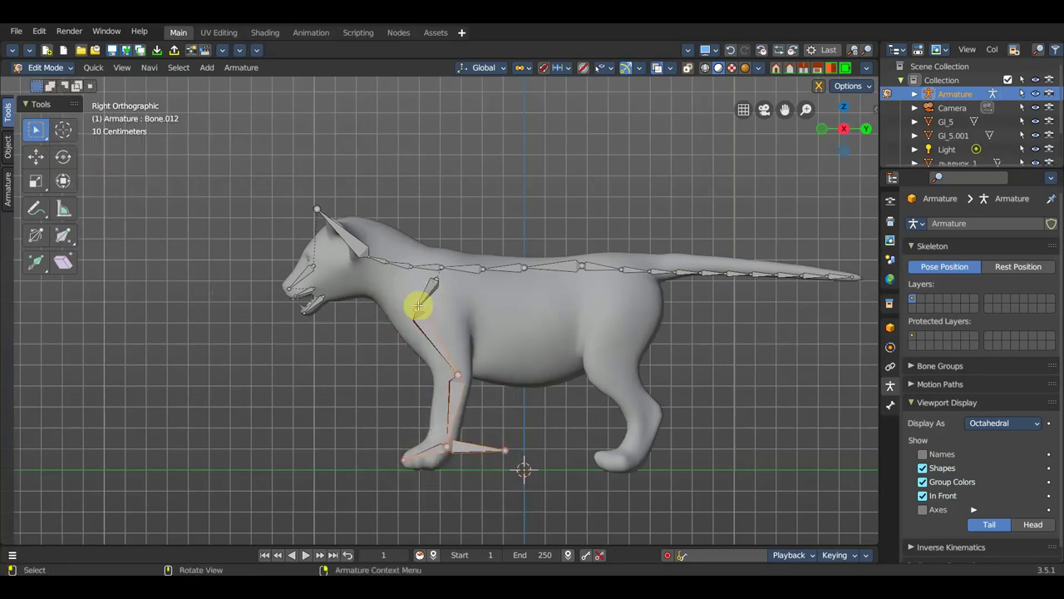
key("shift+d")
right_click(484, 345)
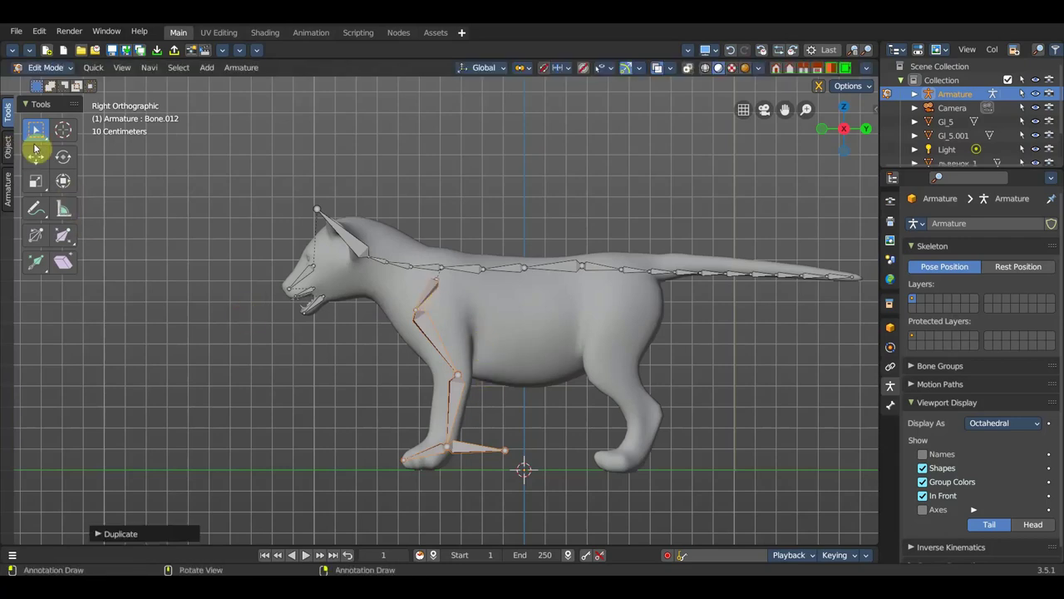
left_click(34, 156)
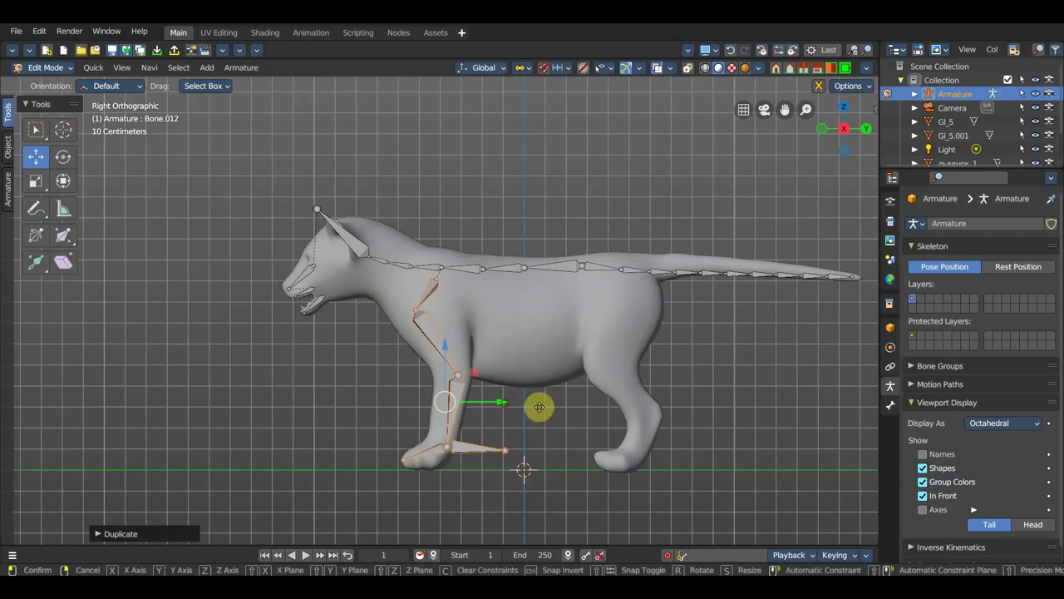
left_click_drag(540, 407, 681, 410)
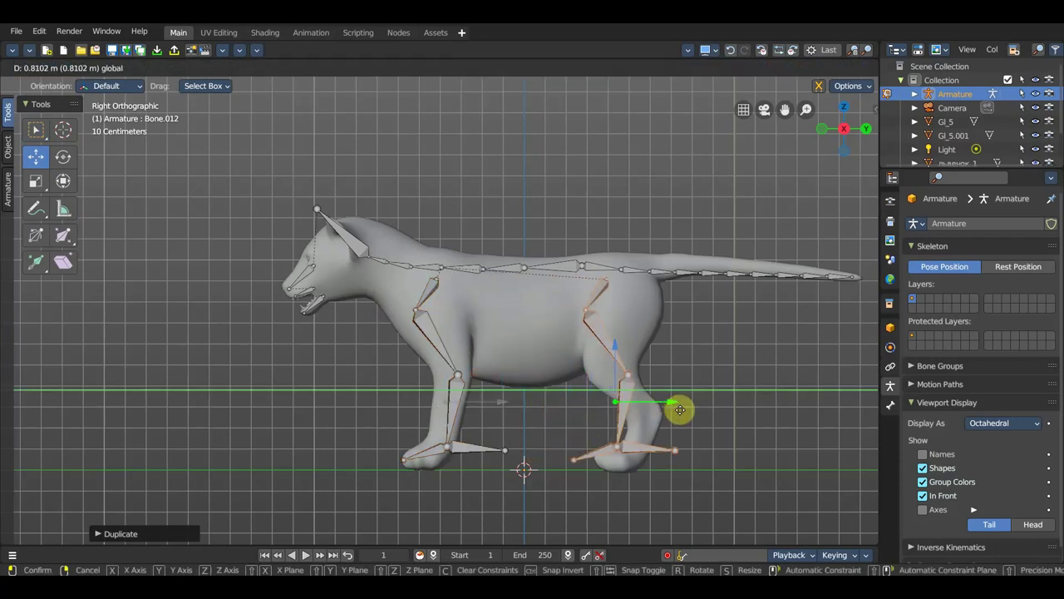
left_click_drag(681, 409, 680, 409)
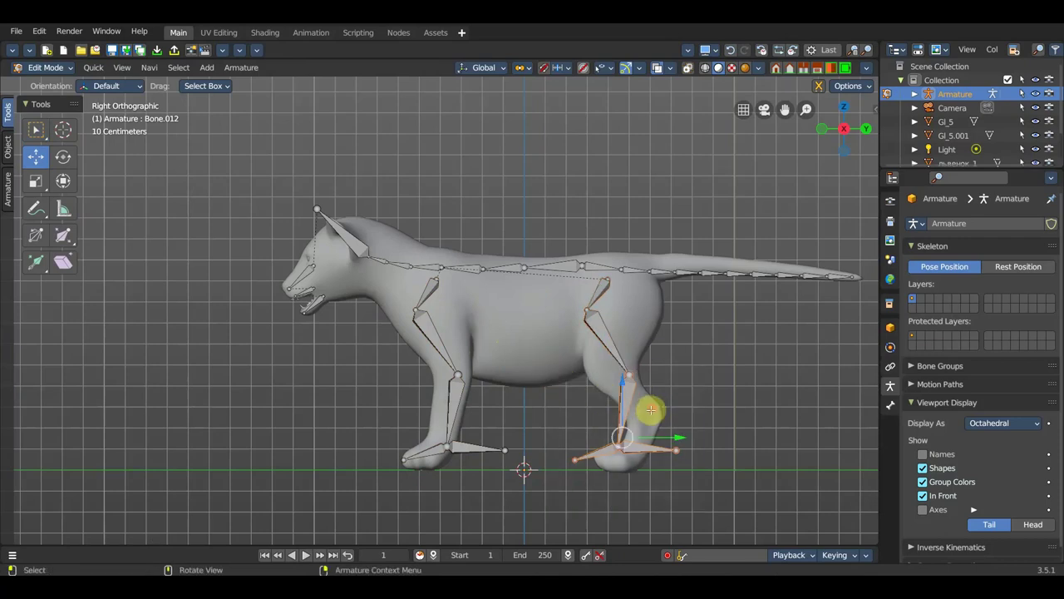
left_click_drag(663, 420, 677, 449)
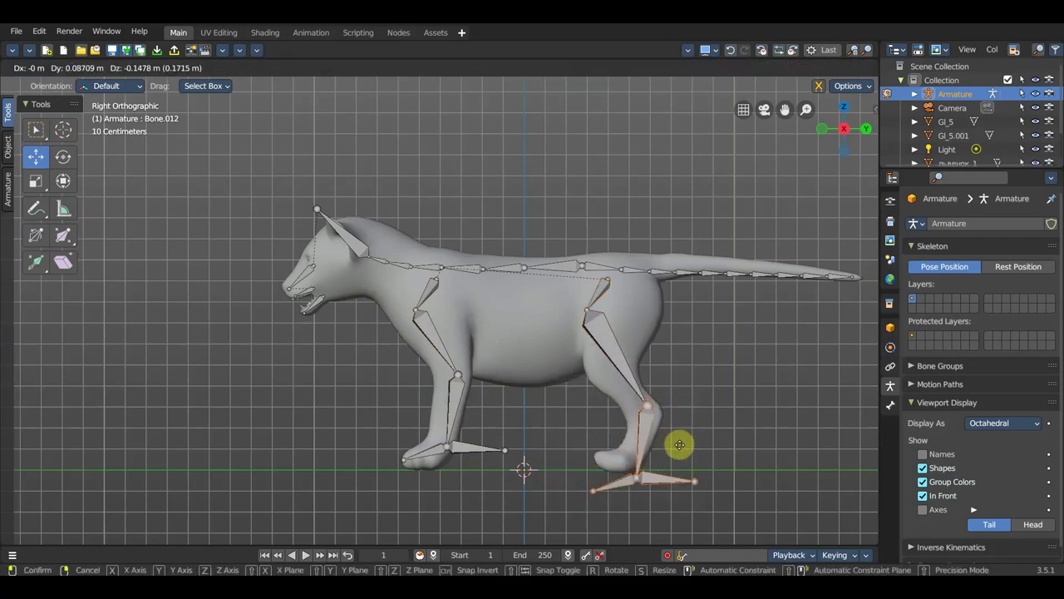
left_click(625, 480)
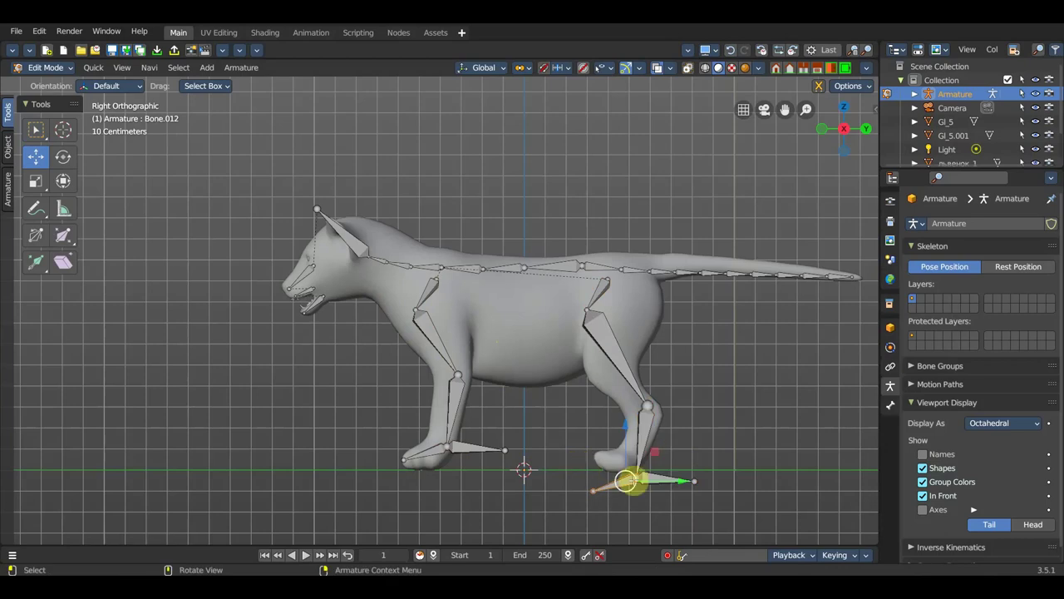
Move the copied foot bones up onto the hind paw, then select the hind knee joint
left_click(678, 470)
scroll(665, 462, "up", 2)
middle_click_drag(661, 454, 507, 321, "shift")
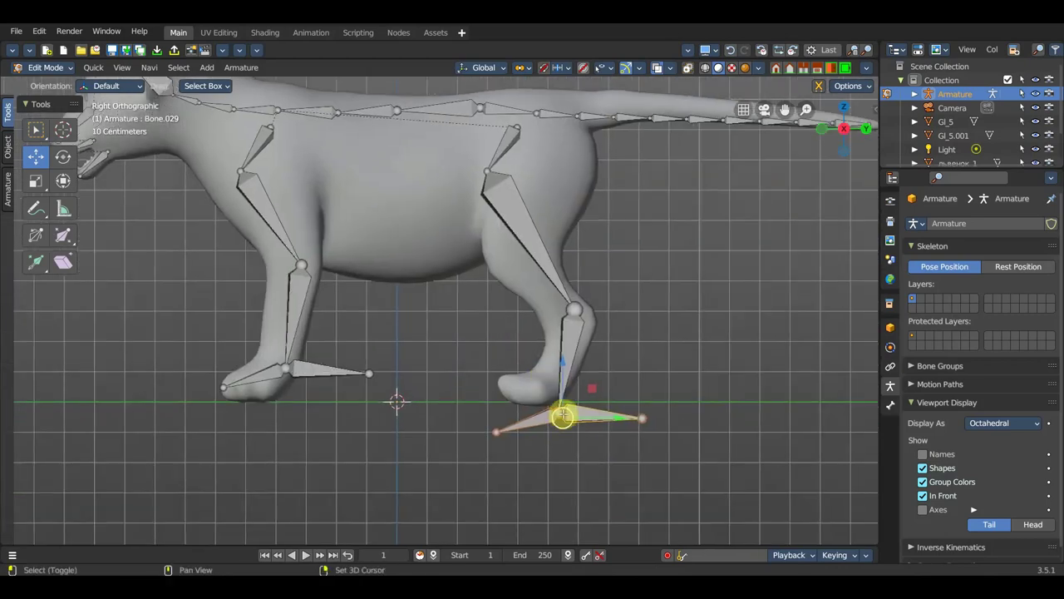
left_click(563, 417)
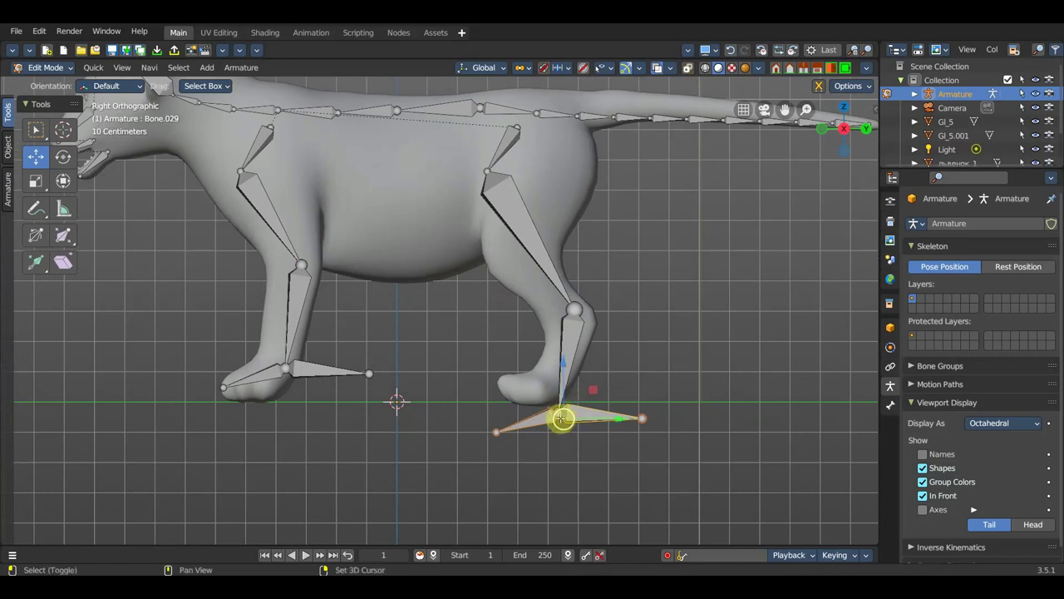
left_click(563, 418, "shift")
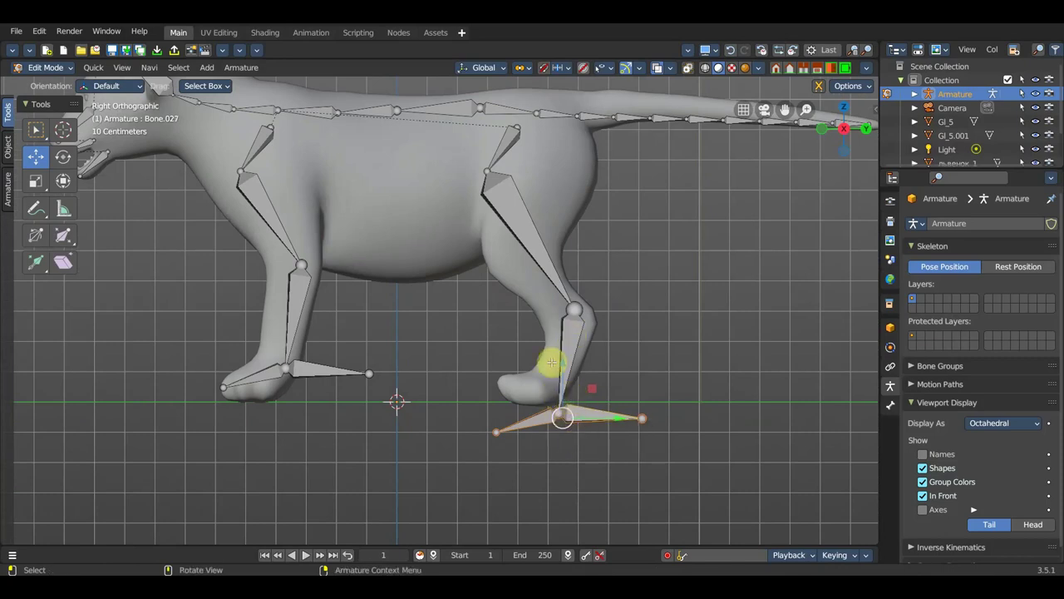
key("g")
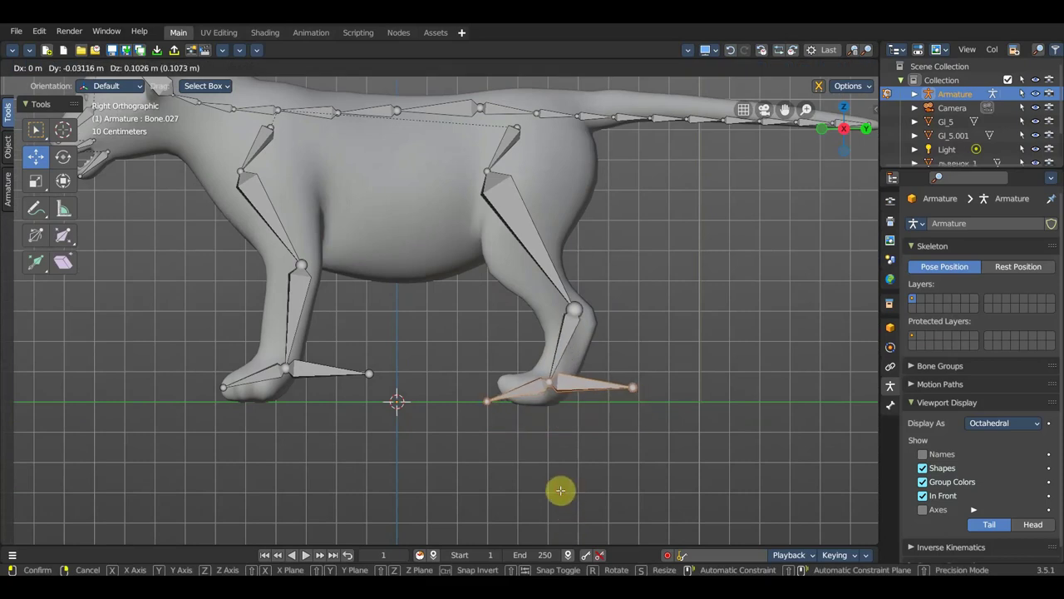
left_click(560, 491)
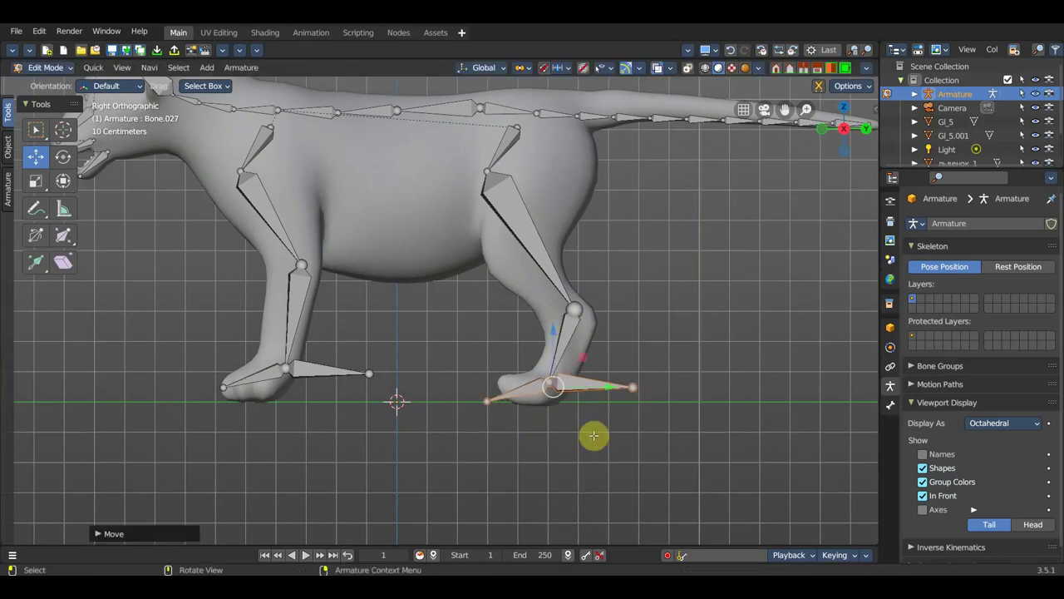
key("g")
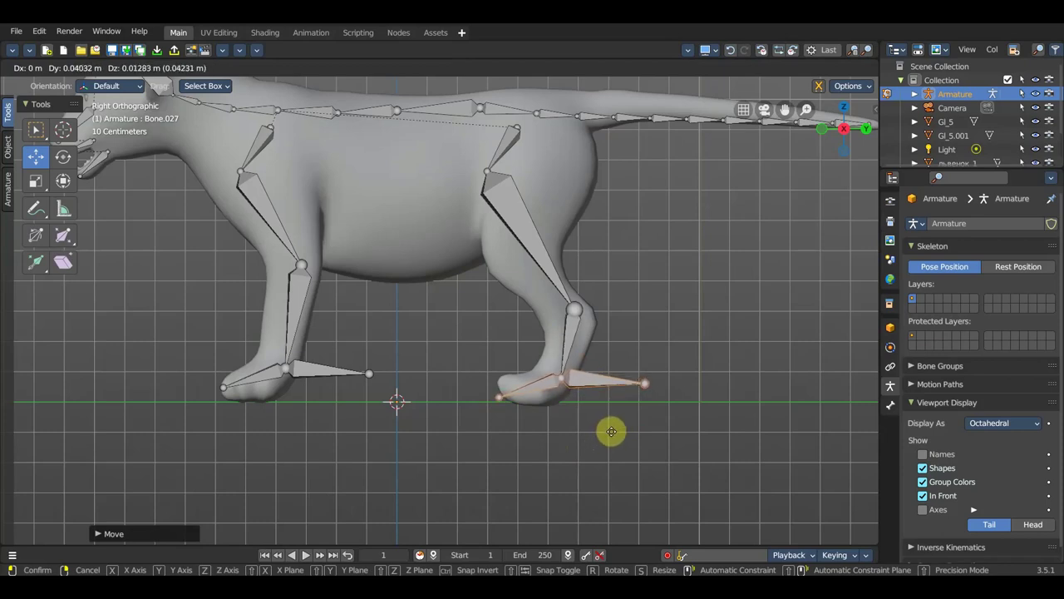
left_click(611, 431)
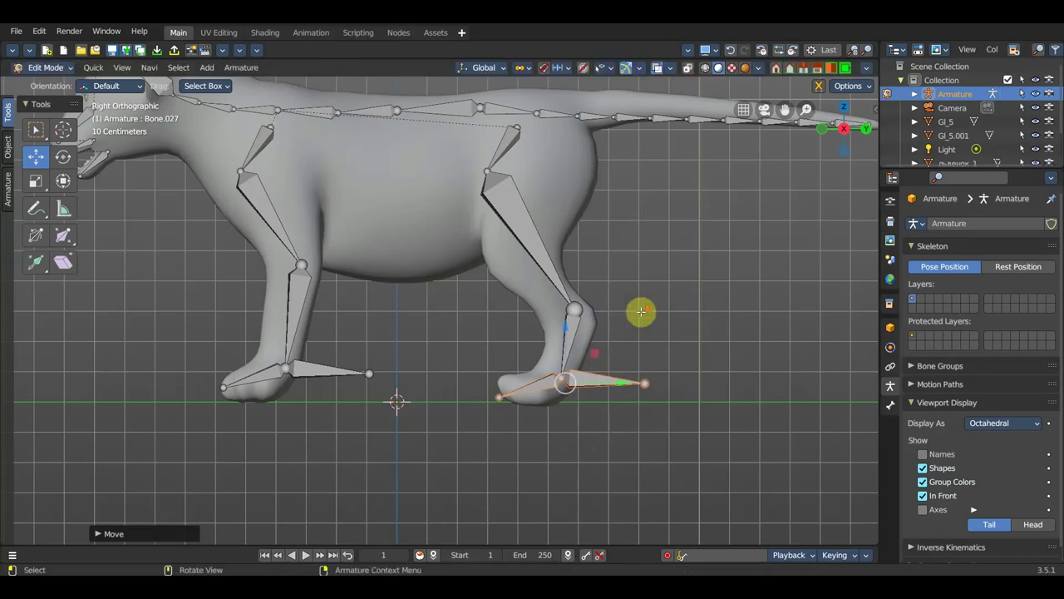
scroll(641, 309, "down", 2)
scroll(582, 320, "up", 3, "shift")
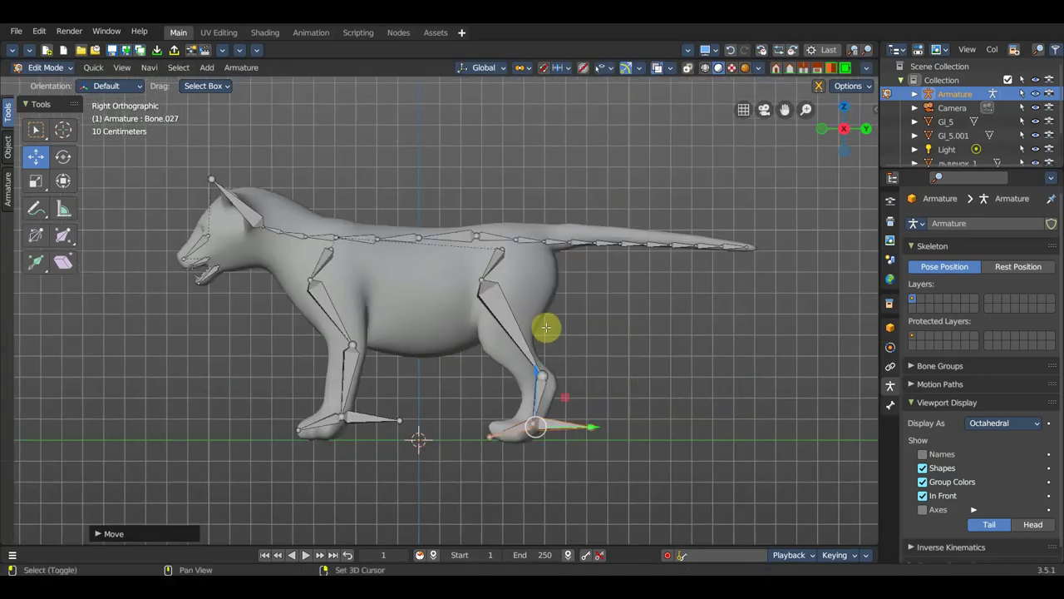
left_click(481, 279)
Move the hind knee joint lower, rotate the thigh bone, and place its upper end at the hip
key("g")
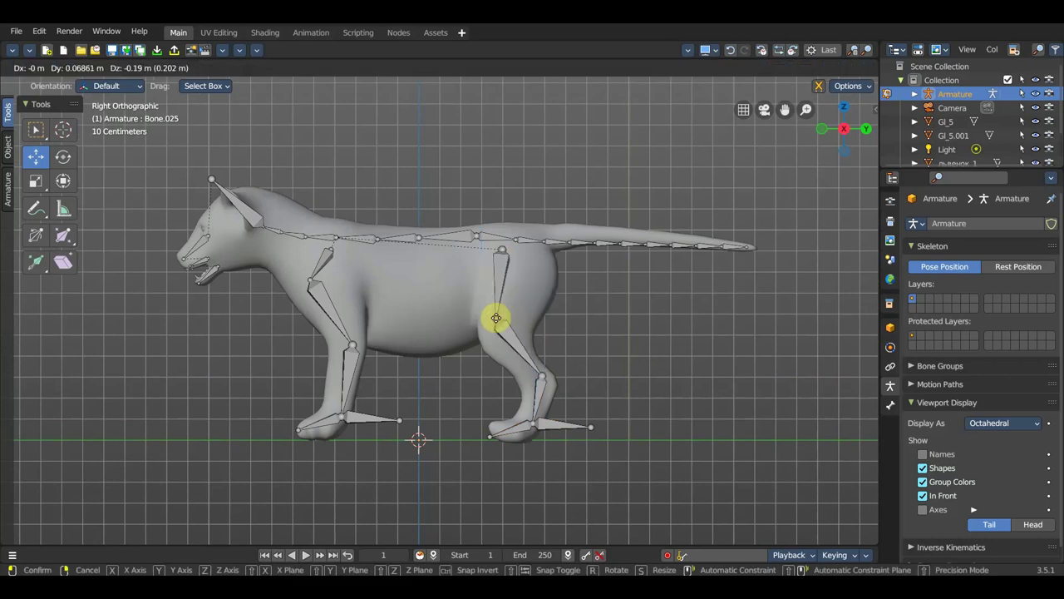
left_click(489, 337)
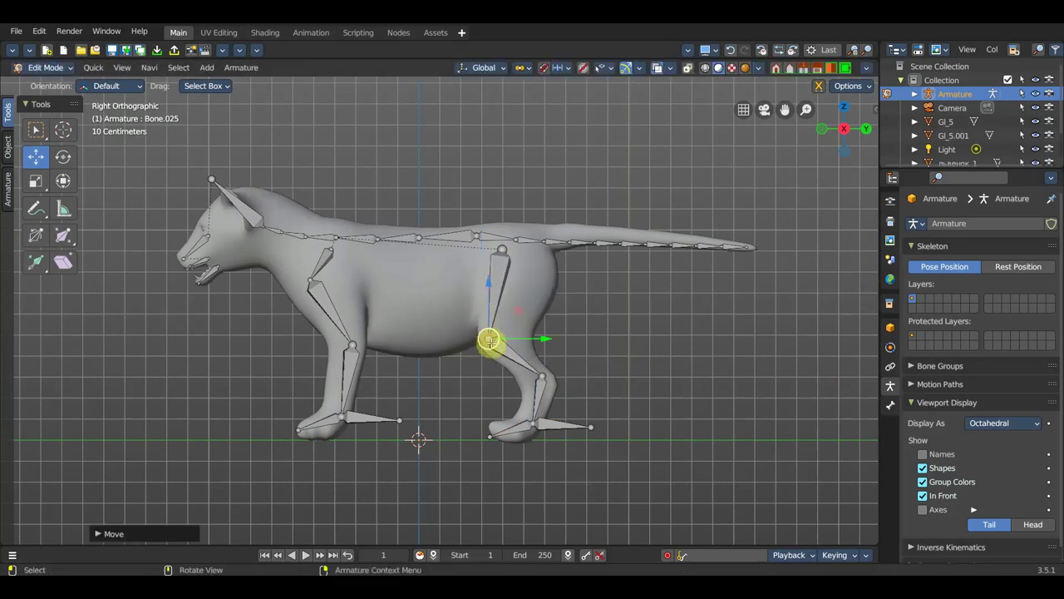
key("r")
left_click(520, 251)
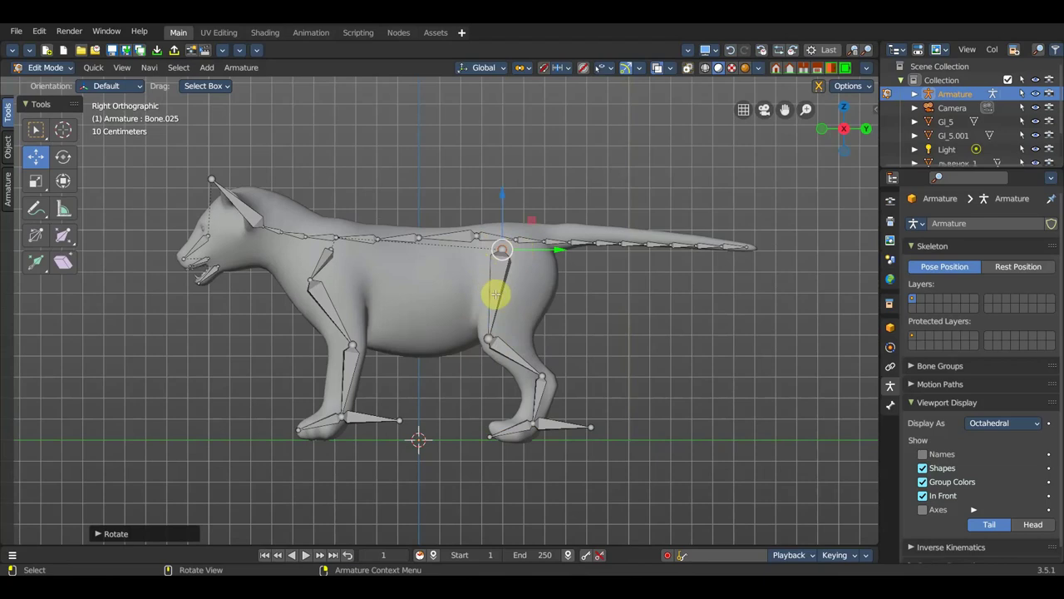
key("g")
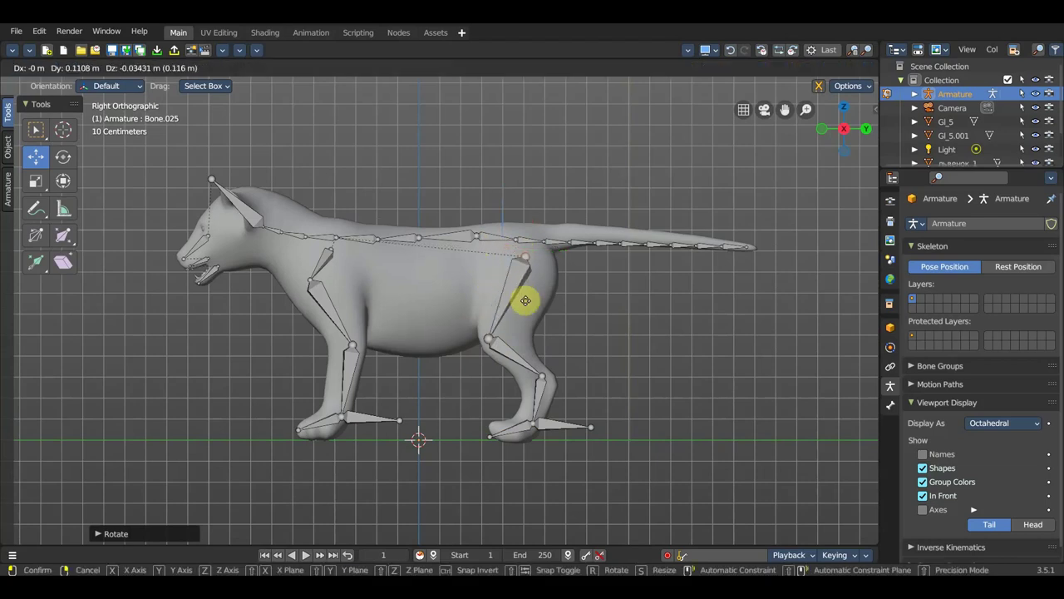
left_click(530, 301)
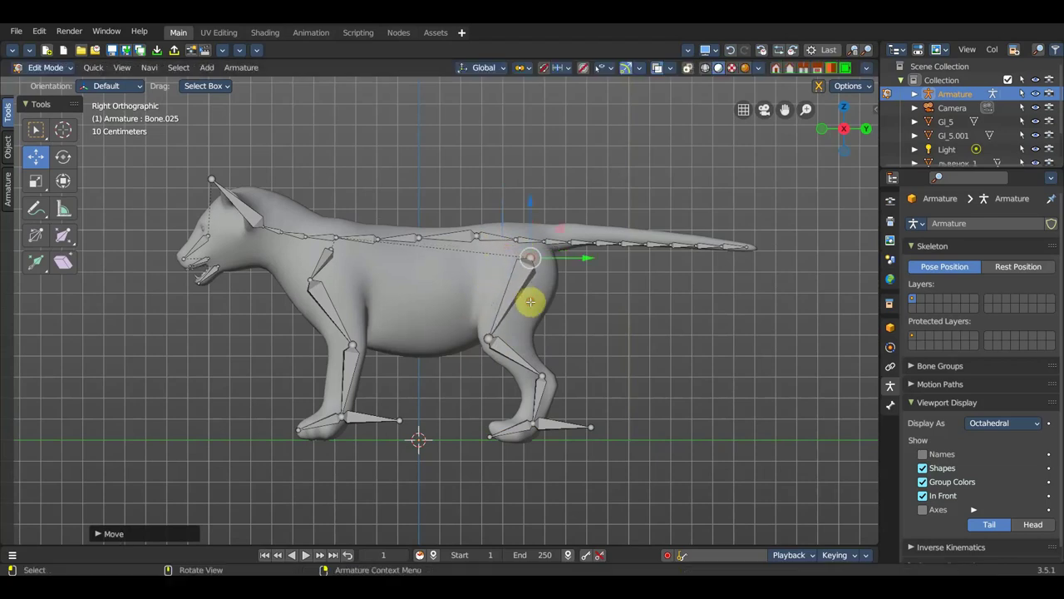
scroll(549, 333, "up", 2)
scroll(582, 304, "up", 1)
scroll(607, 266, "down", 1)
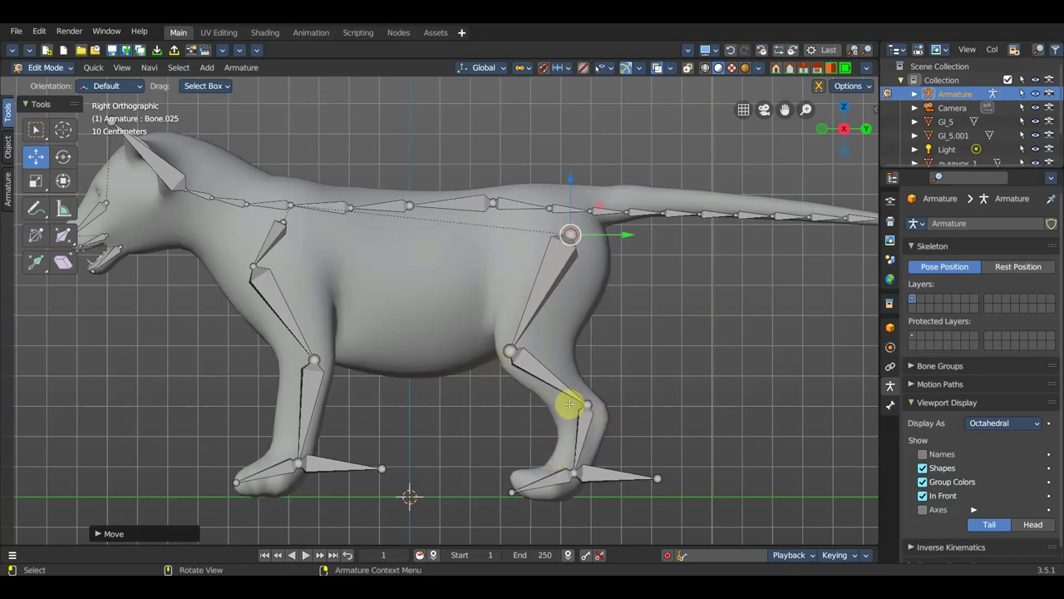
After one cancelled attempt, parent the hind thigh bone to the spine bone above the hip with Keep Offset
left_click(479, 201)
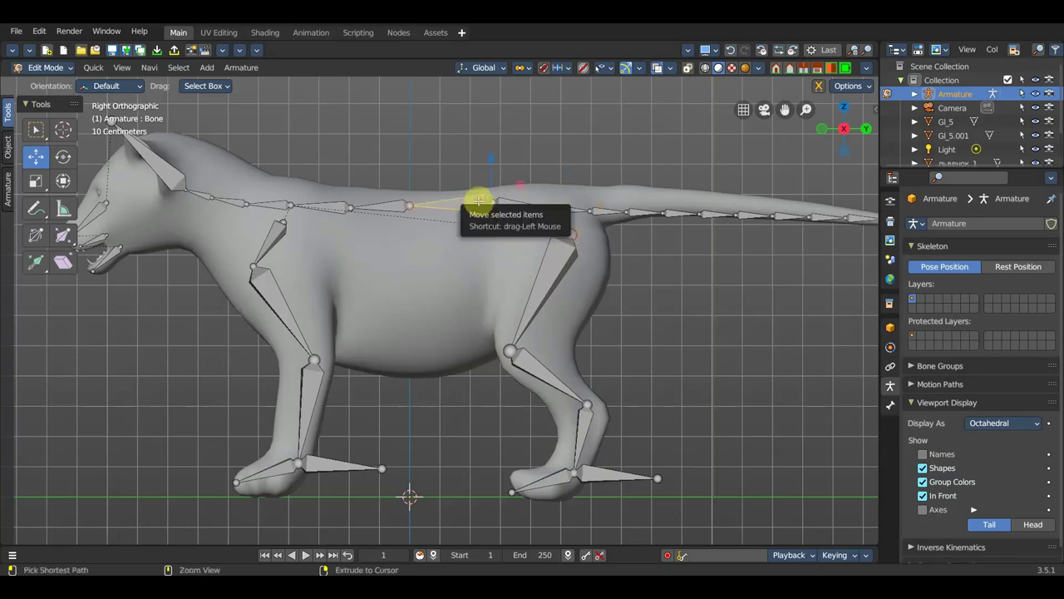
key("ctrl+p")
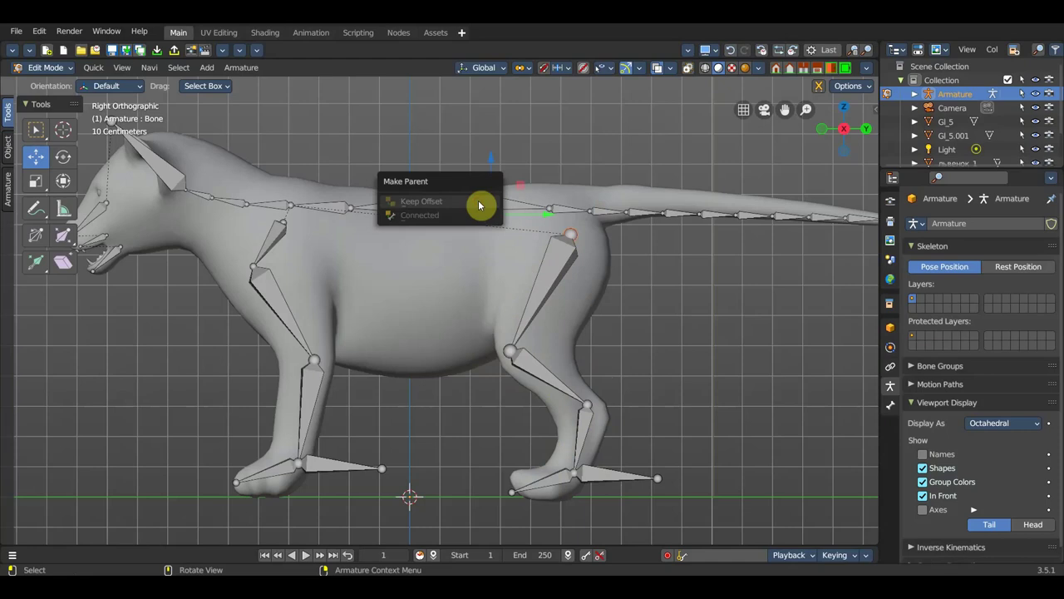
left_click(479, 202)
left_click(553, 276)
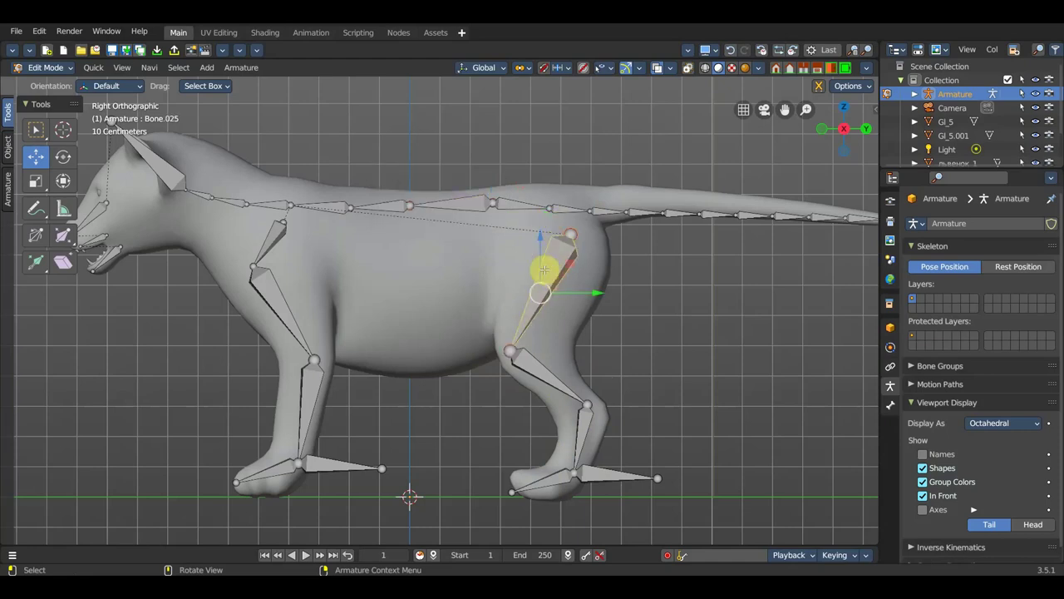
left_click(472, 204, "shift")
key("ctrl+p")
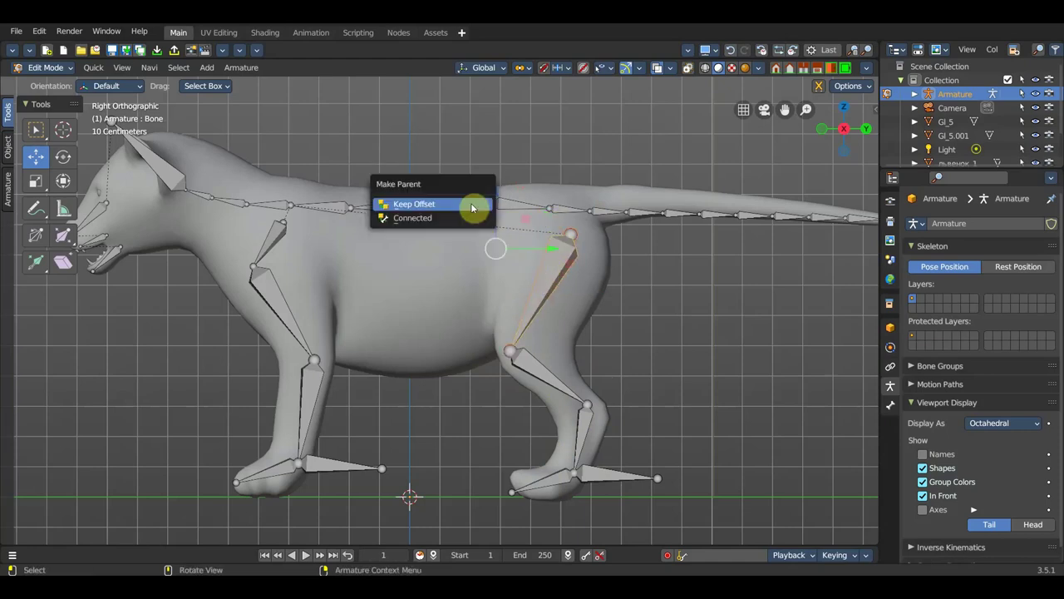
left_click(471, 204)
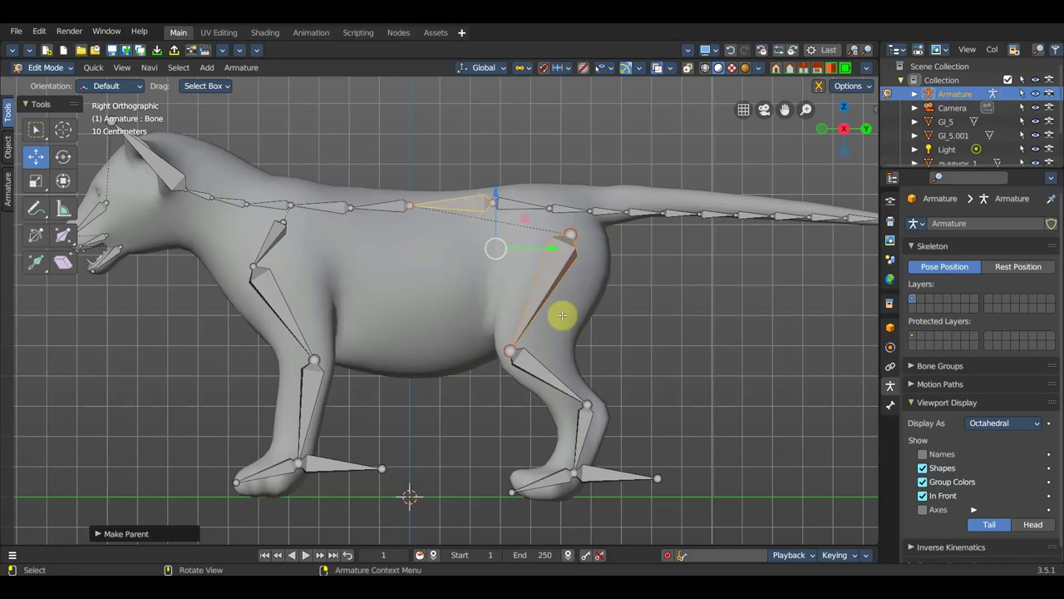
scroll(541, 329, "down", 1)
scroll(556, 325, "down", 1)
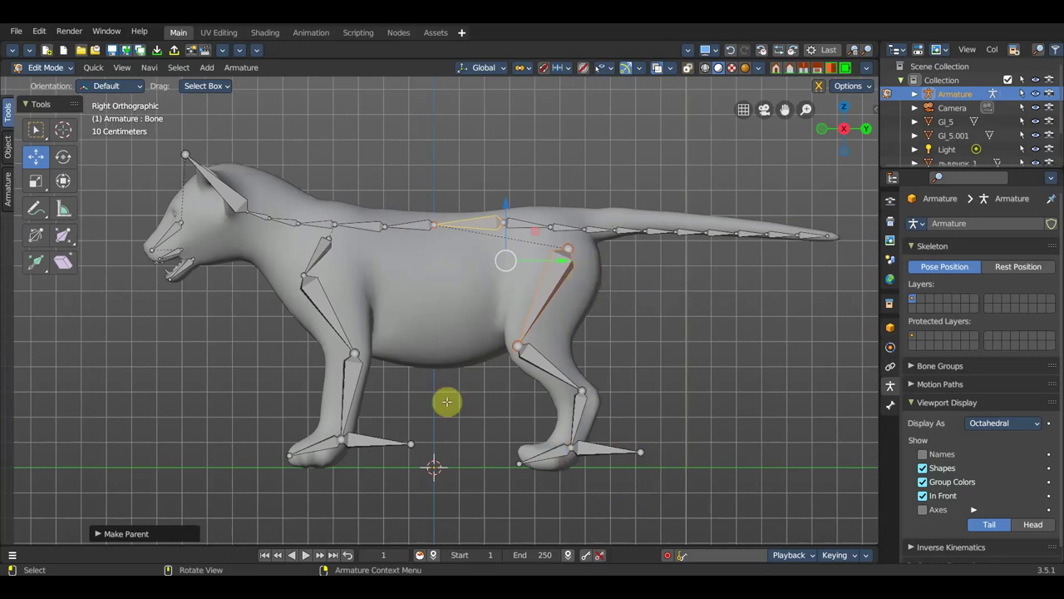
key("KP_1")
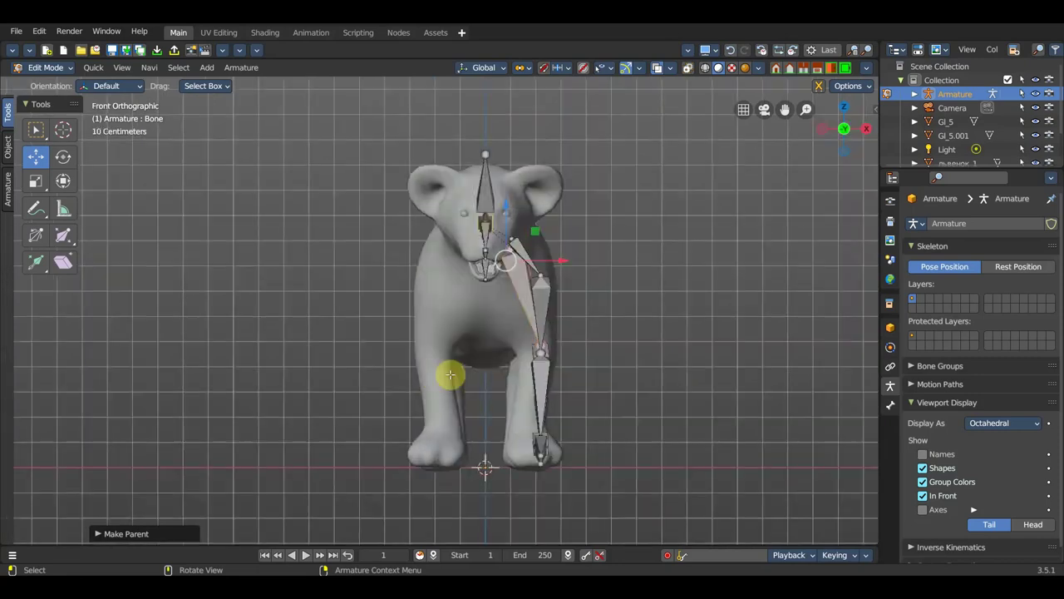
In front view, box-select the lower leg bones and shift them sideways into the leg
middle_click_drag(656, 419, 630, 416)
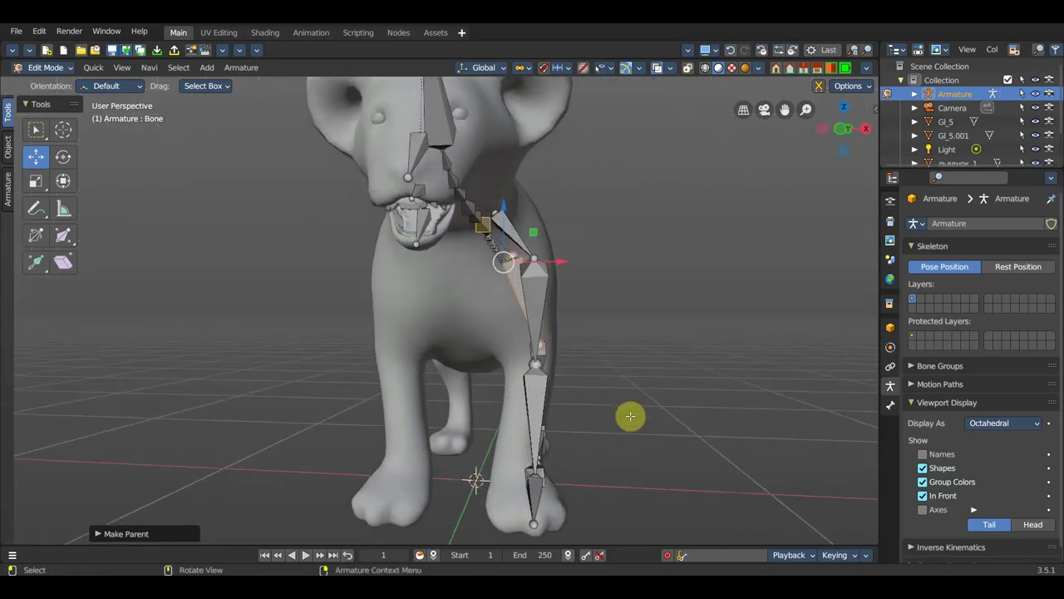
key("KP_1")
left_click_drag(646, 510, 529, 285)
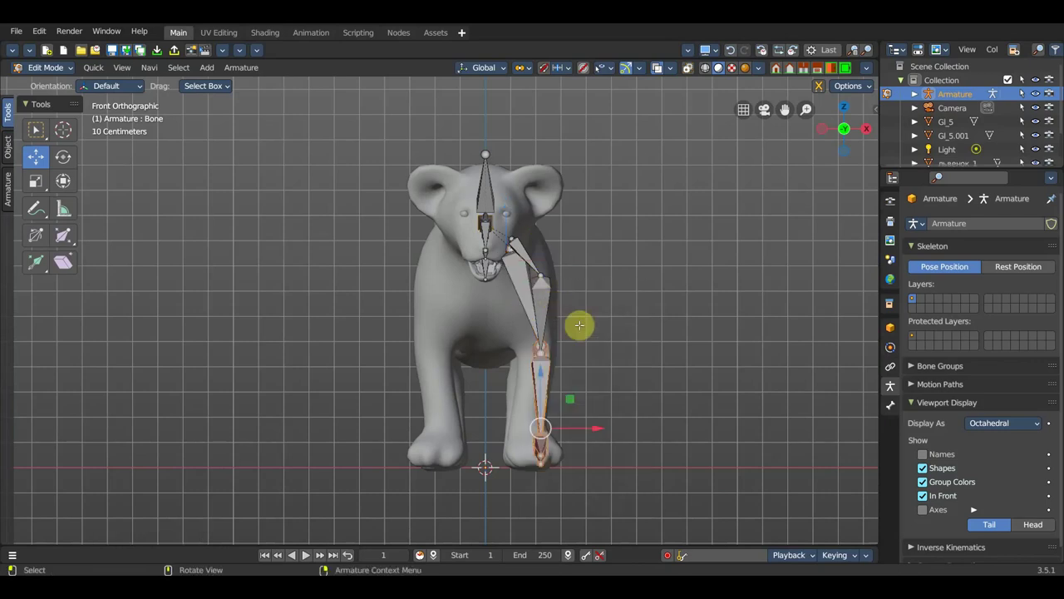
mouse_move(606, 430)
middle_mouse_down()
mouse_move(516, 437)
mouse_move(566, 434)
middle_mouse_up()
left_click_drag(598, 430, 599, 433)
From behind, slide the nearer leg's bones and the hind thigh joint sideways into the leg
mouse_move(600, 434)
middle_mouse_down()
mouse_move(653, 435)
mouse_move(623, 430)
mouse_move(621, 482)
mouse_move(632, 503)
mouse_move(641, 445)
mouse_move(374, 368)
mouse_move(371, 352)
mouse_move(327, 356)
middle_mouse_up()
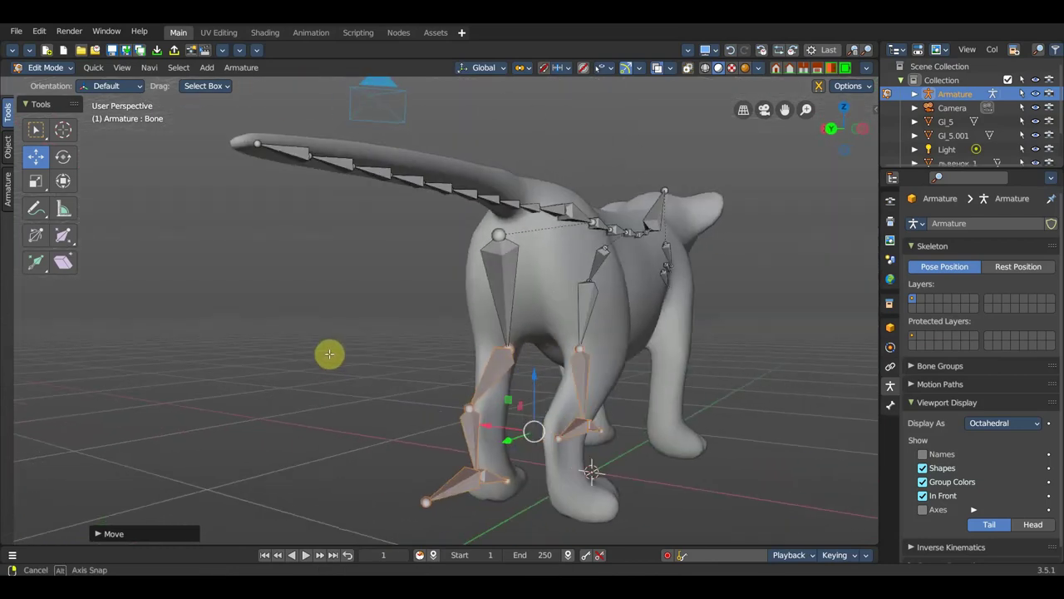
left_click_drag(519, 528, 375, 344)
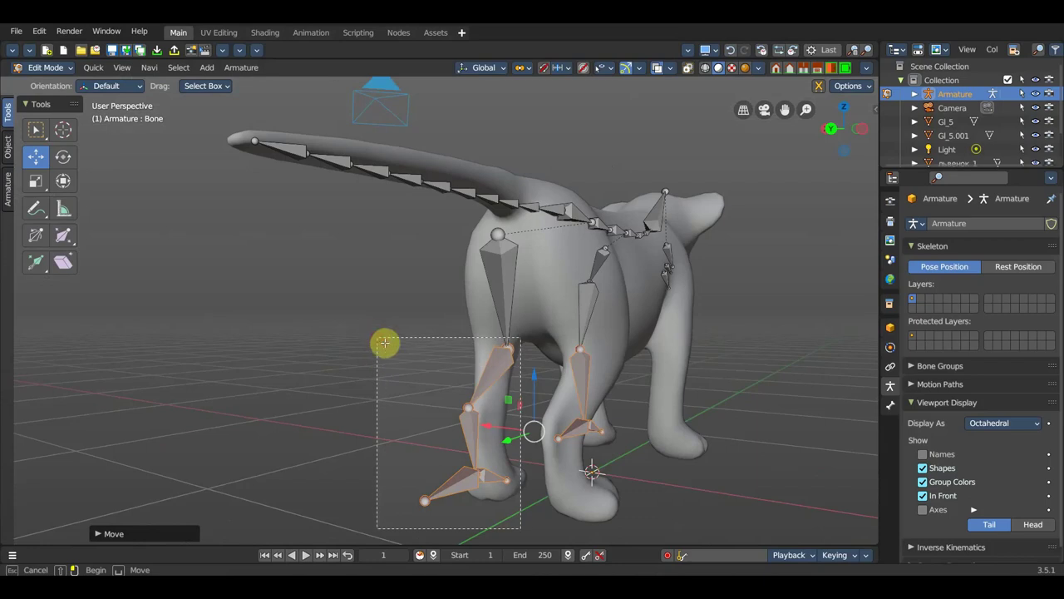
mouse_move(444, 416)
middle_mouse_down()
mouse_move(475, 434)
mouse_move(484, 422)
middle_mouse_up()
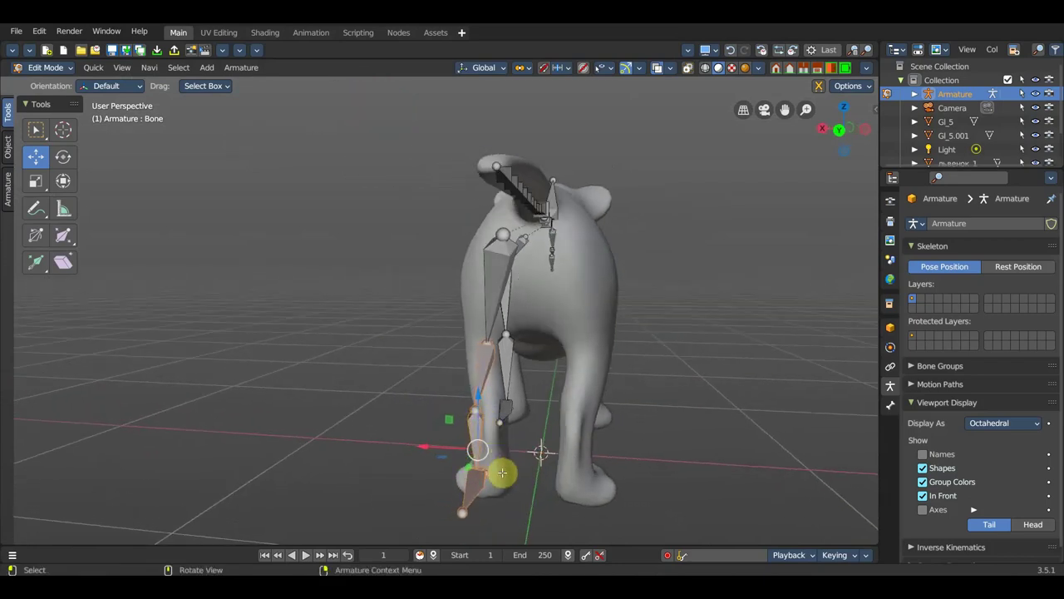
left_click_drag(425, 446, 434, 446)
left_click(497, 340)
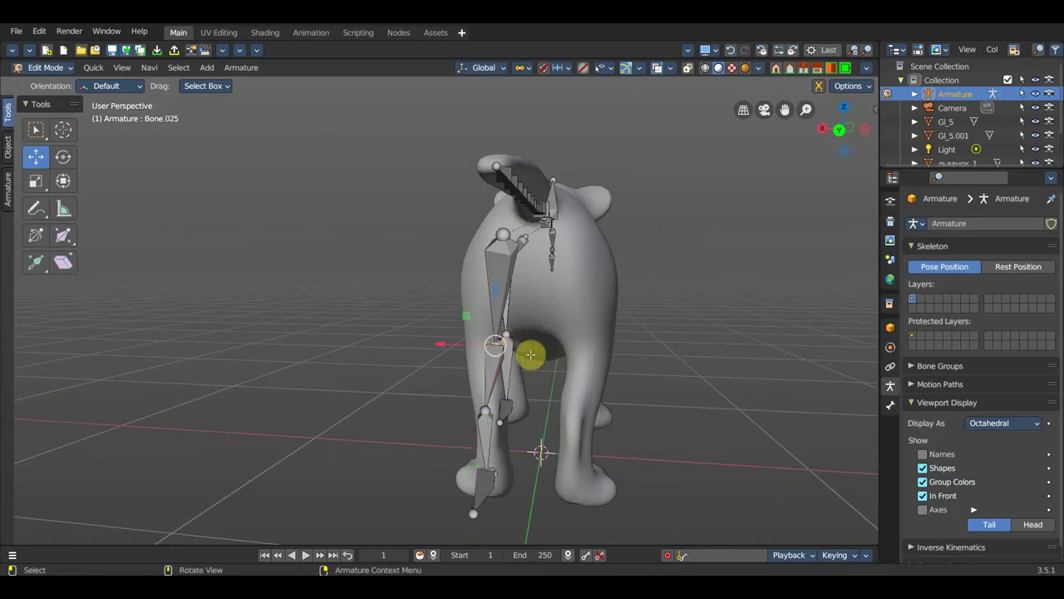
left_click_drag(436, 343, 425, 343)
mouse_move(437, 344)
middle_mouse_down()
mouse_move(846, 380)
mouse_move(870, 395)
mouse_move(851, 394)
mouse_move(857, 440)
mouse_move(708, 397)
mouse_move(701, 333)
mouse_move(593, 369)
mouse_move(587, 410)
mouse_move(556, 382)
mouse_move(554, 166)
mouse_move(569, 163)
middle_mouse_up()
left_click(470, 469)
middle_click_drag(667, 224, 643, 236)
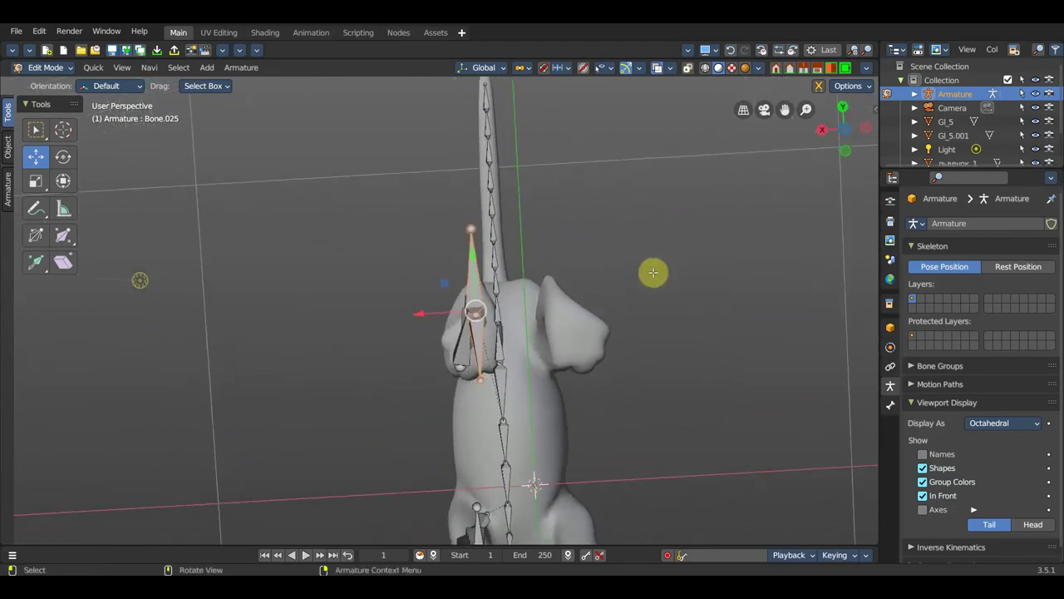
Rotate the selected foot bone twice to follow the paw's angle, checking from below
key("r")
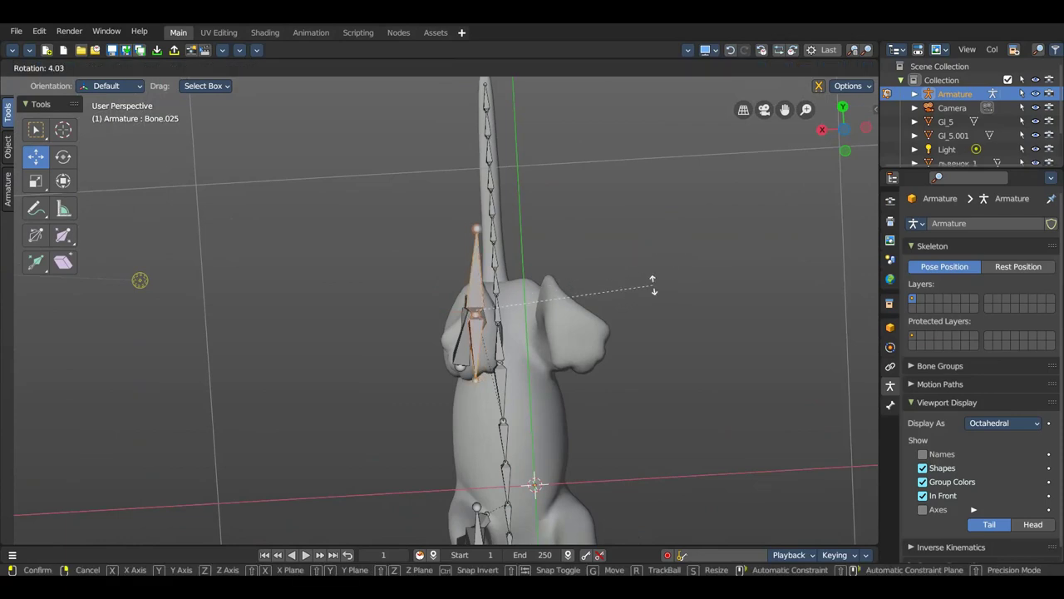
left_click(670, 245)
mouse_move(672, 244)
middle_mouse_down()
mouse_move(676, 483)
mouse_move(831, 506)
mouse_move(639, 333)
mouse_move(687, 364)
middle_mouse_up()
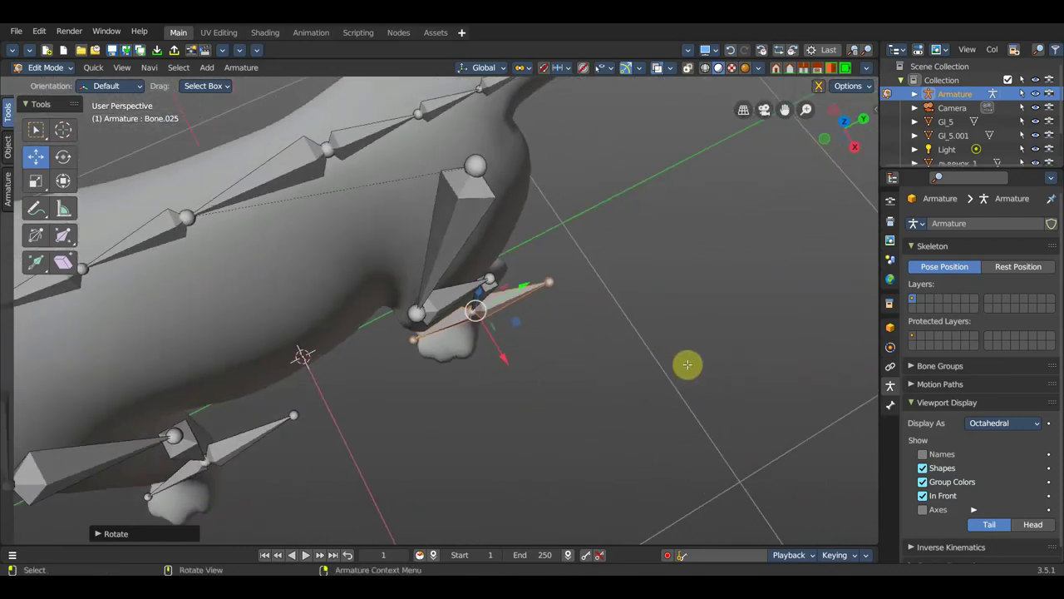
key("r")
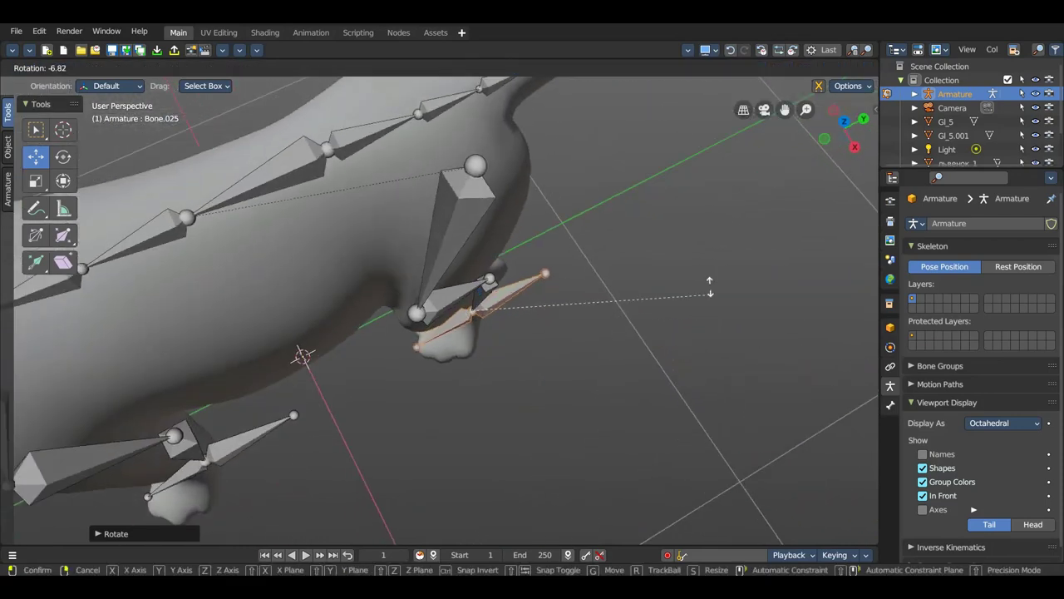
left_click(698, 243)
mouse_move(696, 346)
middle_mouse_down()
mouse_move(641, 242)
mouse_move(741, 266)
middle_mouse_up()
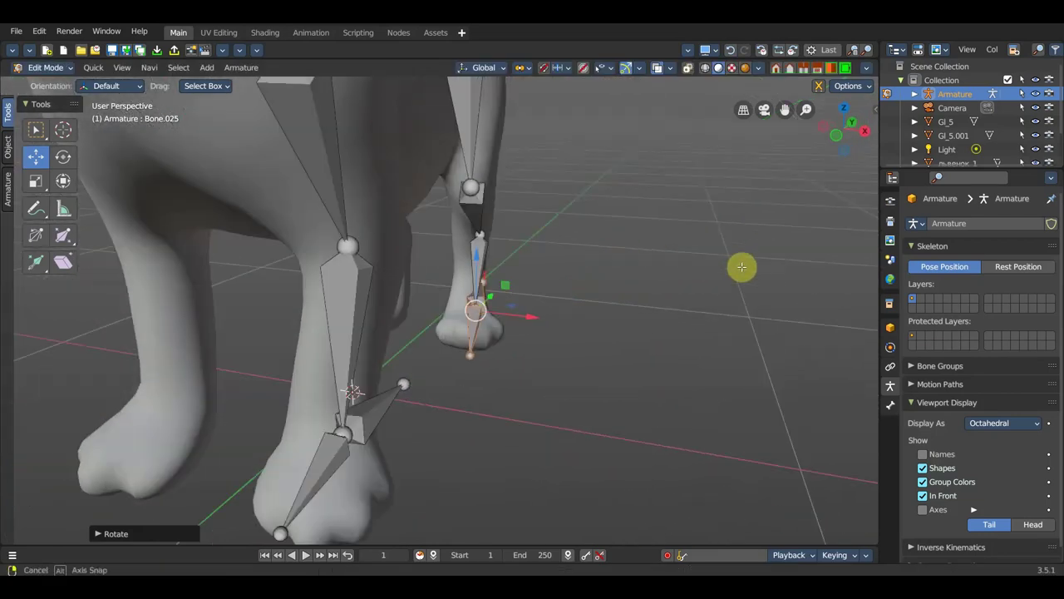
scroll(646, 385, "down", 3)
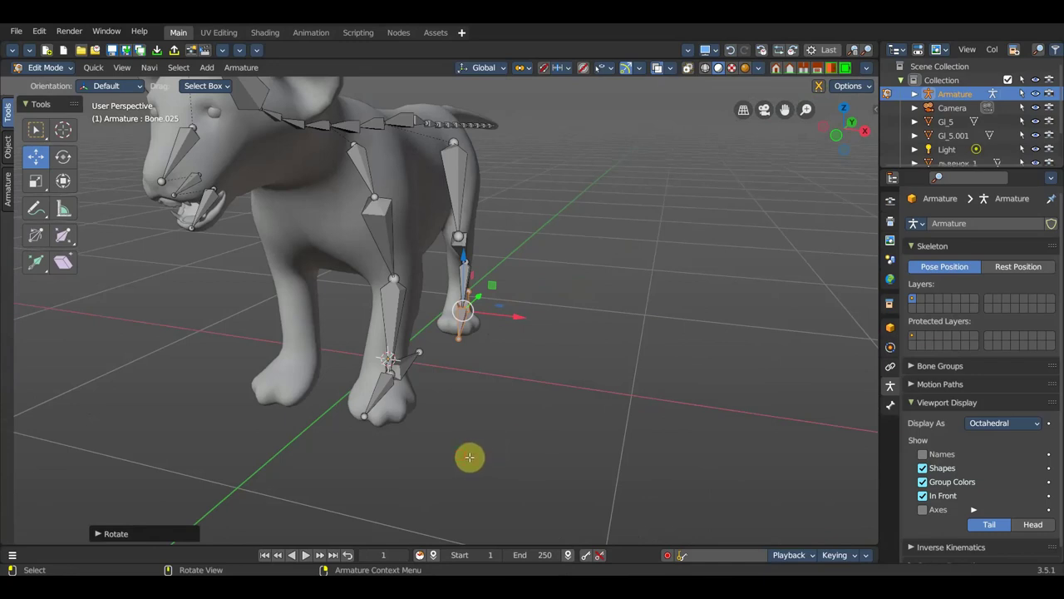
Rotate and move the front foot bone Bone.024 into the paw
left_click_drag(468, 457, 348, 366)
mouse_move(425, 402)
middle_mouse_down()
mouse_move(361, 397)
mouse_move(421, 380)
mouse_move(532, 497)
mouse_move(564, 407)
middle_mouse_up()
left_click(418, 381)
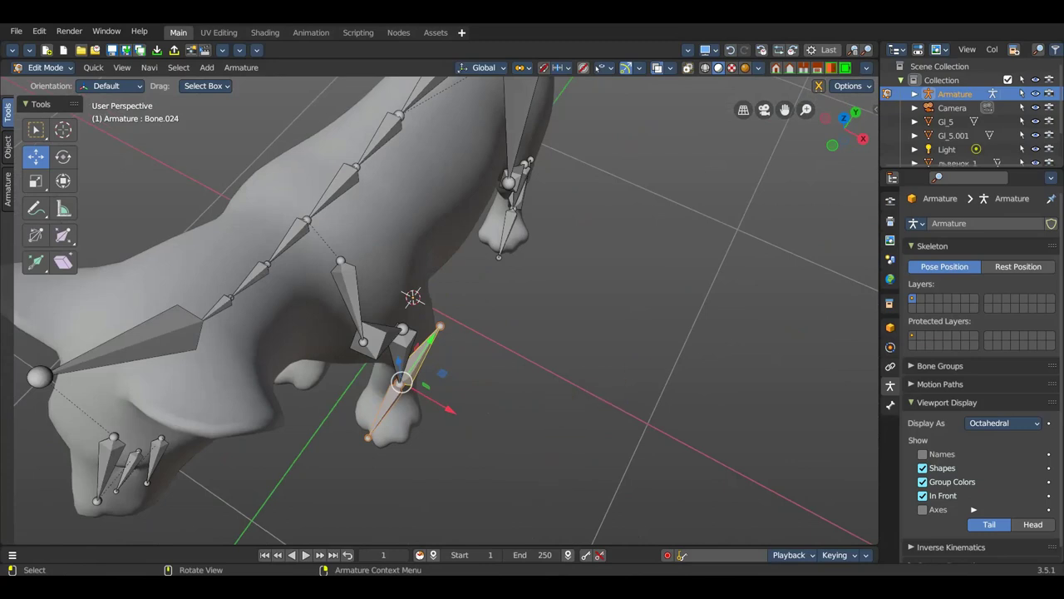
key("r")
left_click(613, 290)
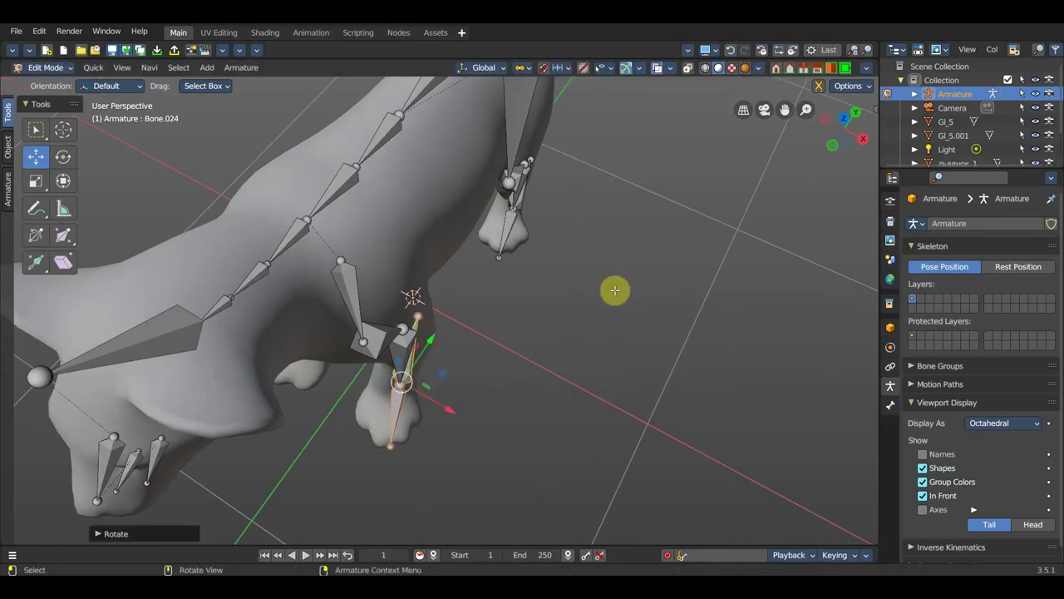
key("g")
left_click(626, 377)
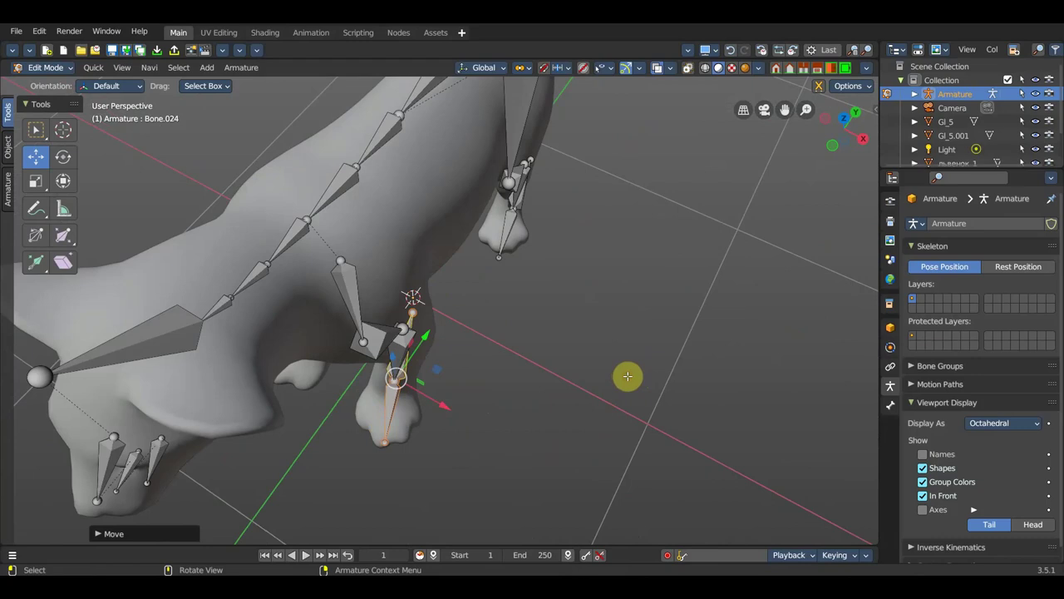
Check the foot bone placement from the front and right side views
key("KP_1")
scroll(628, 378, "up", 2)
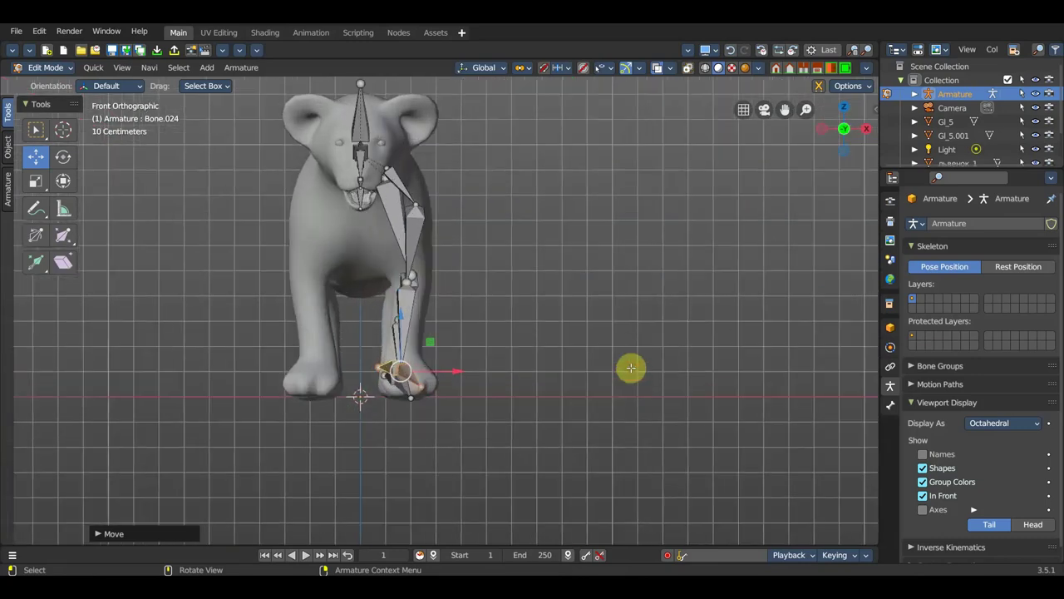
mouse_move(618, 368)
middle_mouse_down()
mouse_move(556, 390)
mouse_move(660, 386)
middle_mouse_up()
key("KP_1")
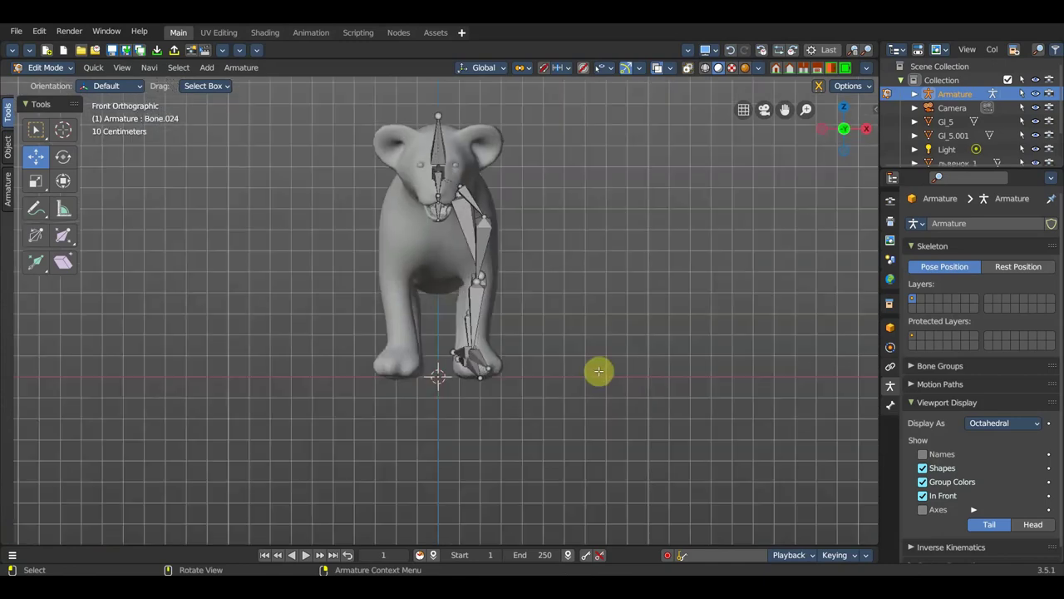
mouse_move(541, 244)
middle_mouse_down()
mouse_move(513, 321)
mouse_move(488, 332)
mouse_move(422, 331)
middle_mouse_up()
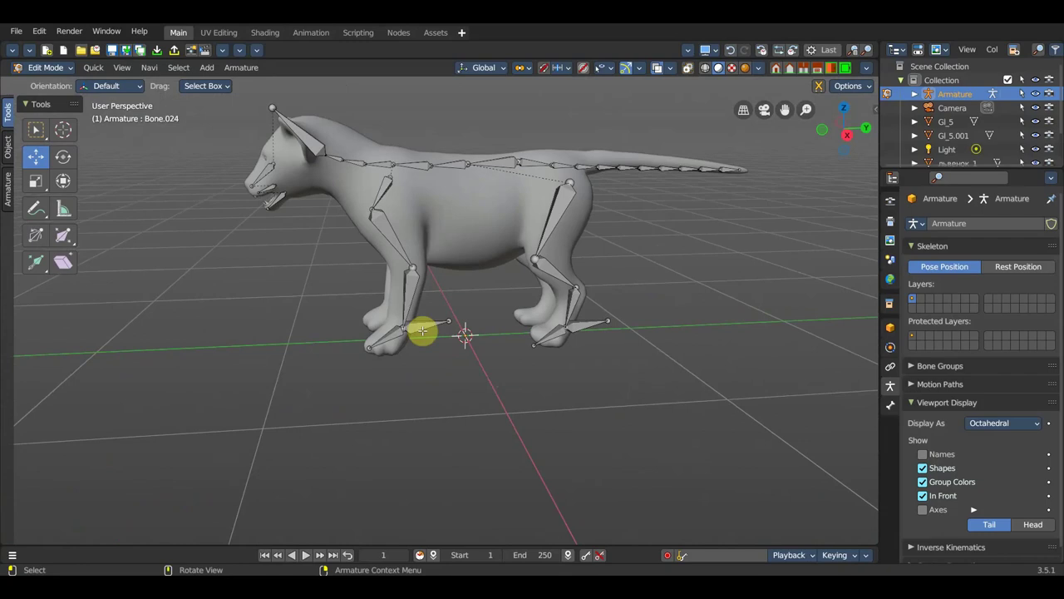
key("KP_3")
scroll(444, 237, "up", 2)
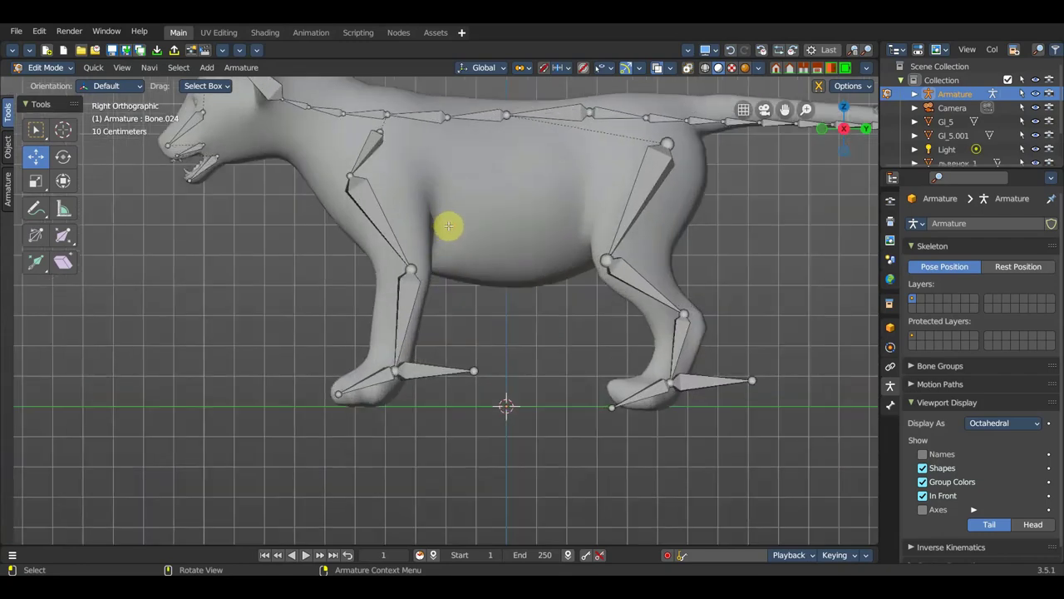
middle_click_drag(475, 264, 466, 280, "shift")
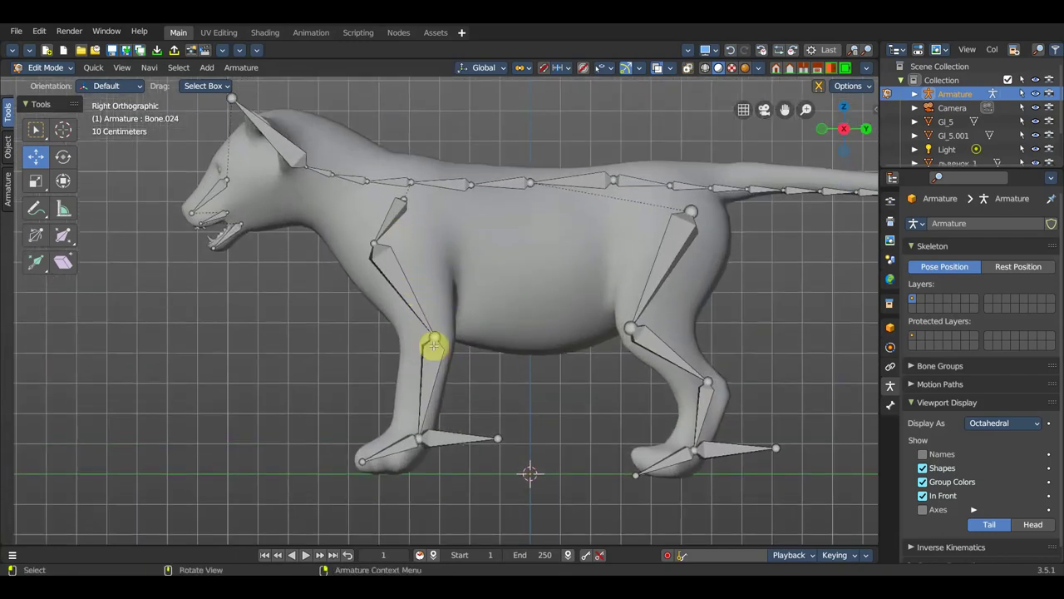
Extrude a new bone up the chest from the leg joint and clear its parent
key("e")
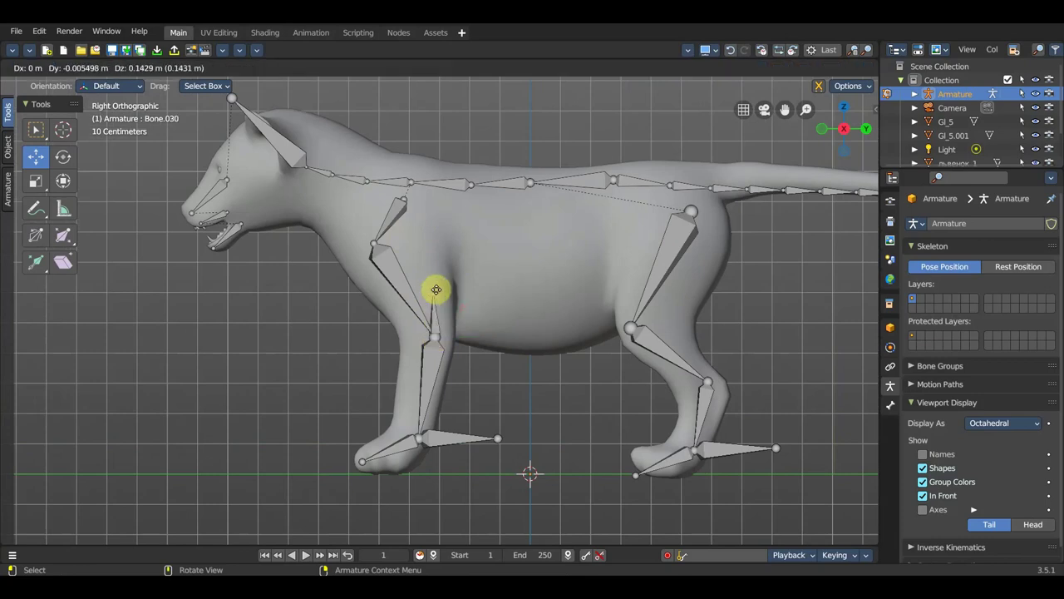
left_click(438, 274)
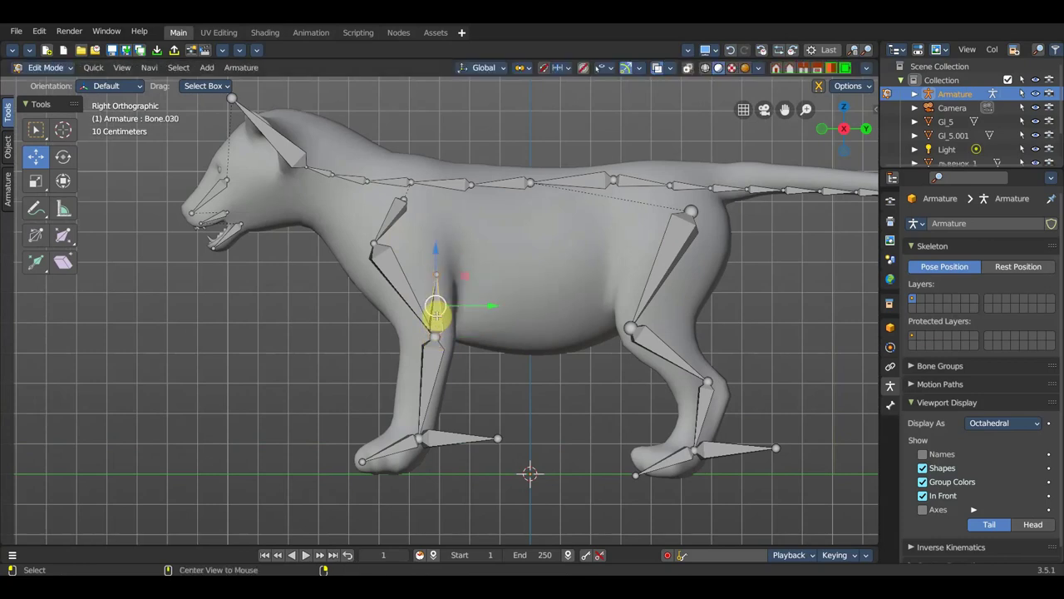
key("alt+p")
left_click(438, 319)
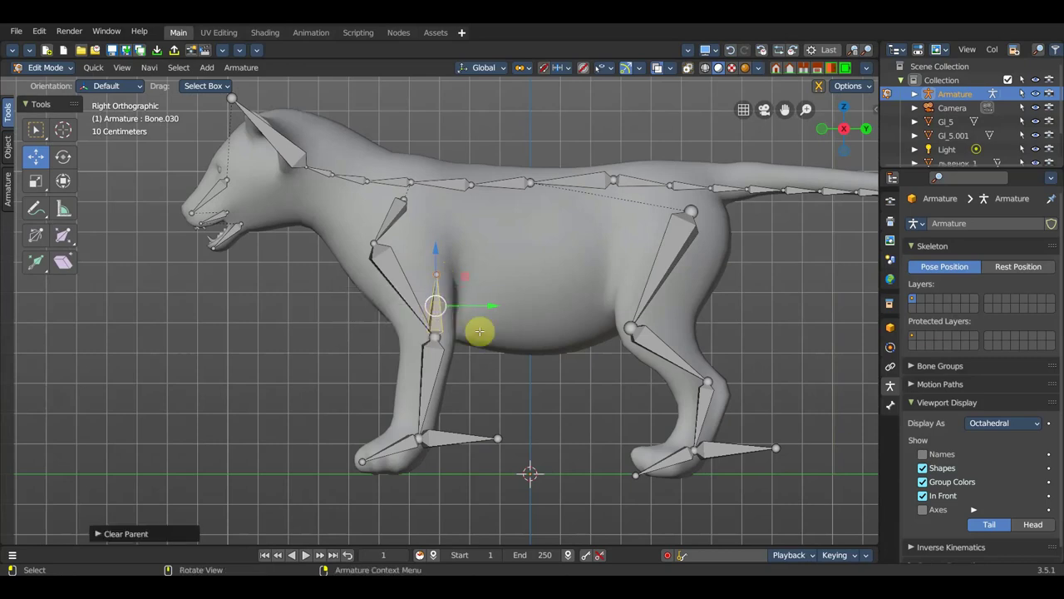
Angle Bone.030 roughly horizontal, move it, and slide it along X toward the body centre
key("r")
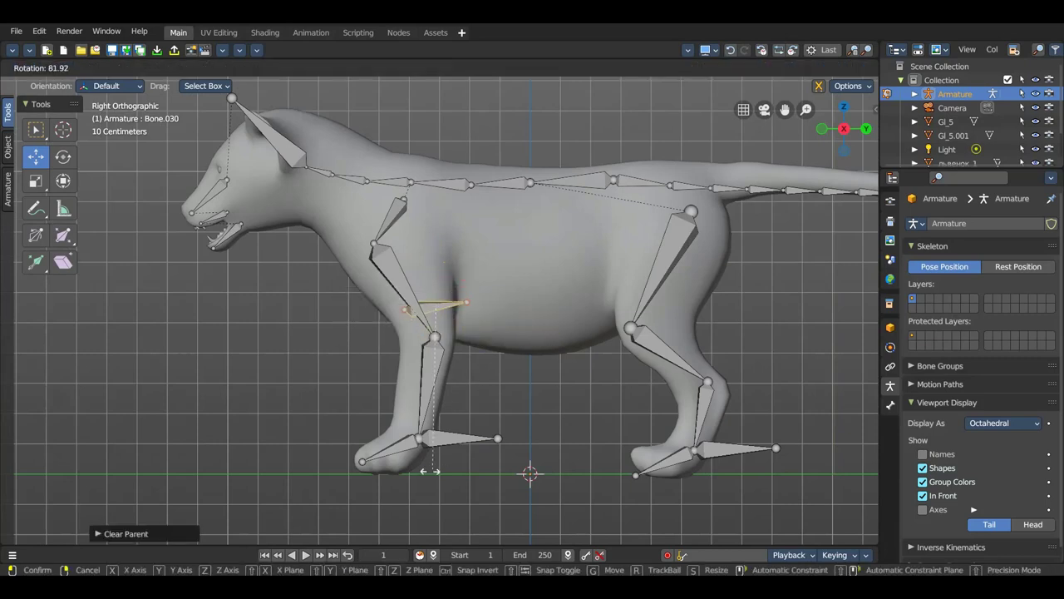
left_click(444, 463)
key("g")
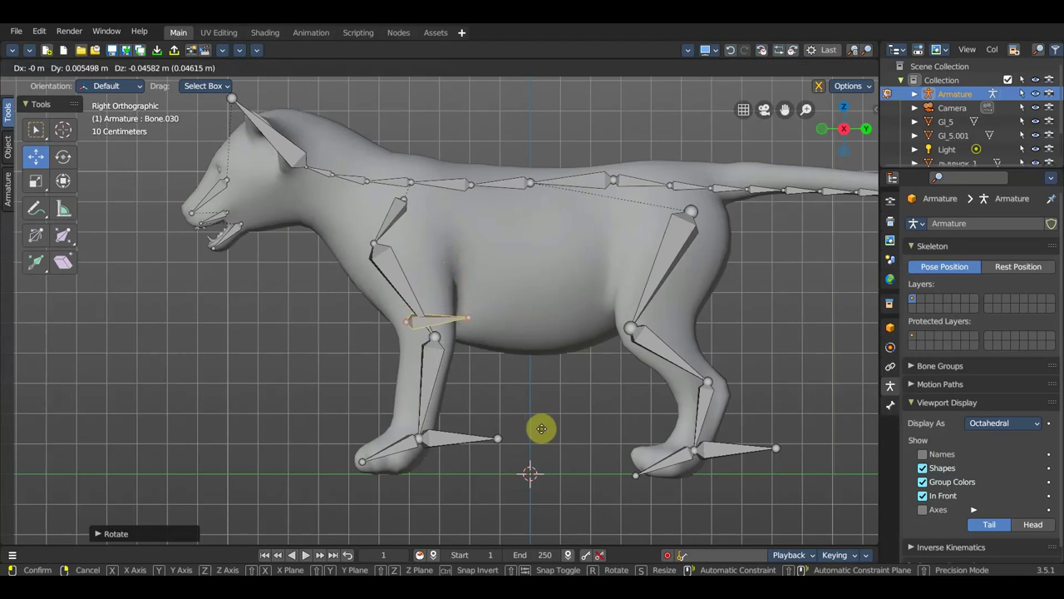
left_click(554, 425)
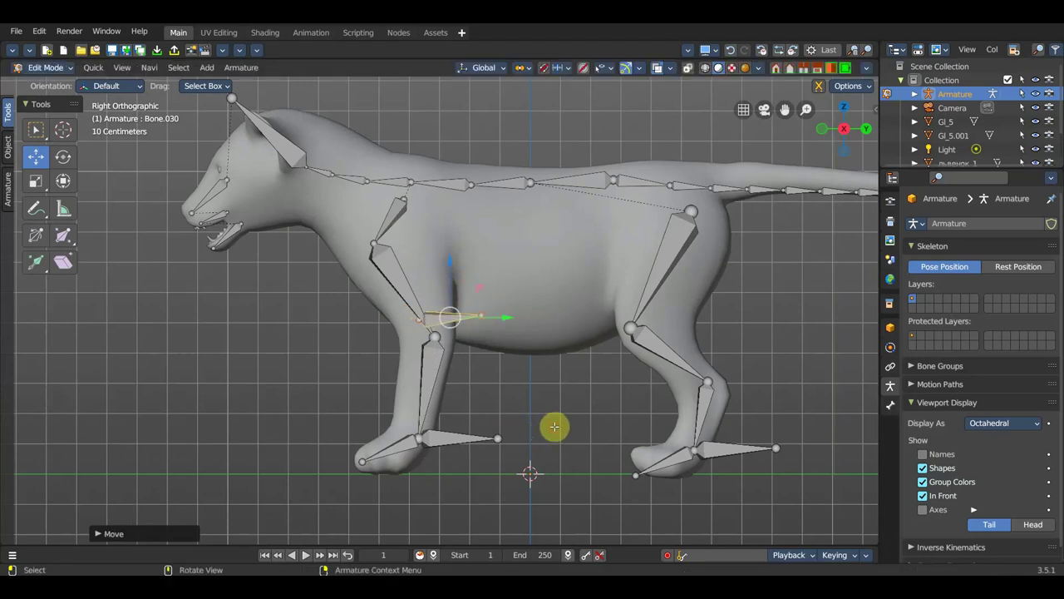
key("KP_1")
key("g")
key("x")
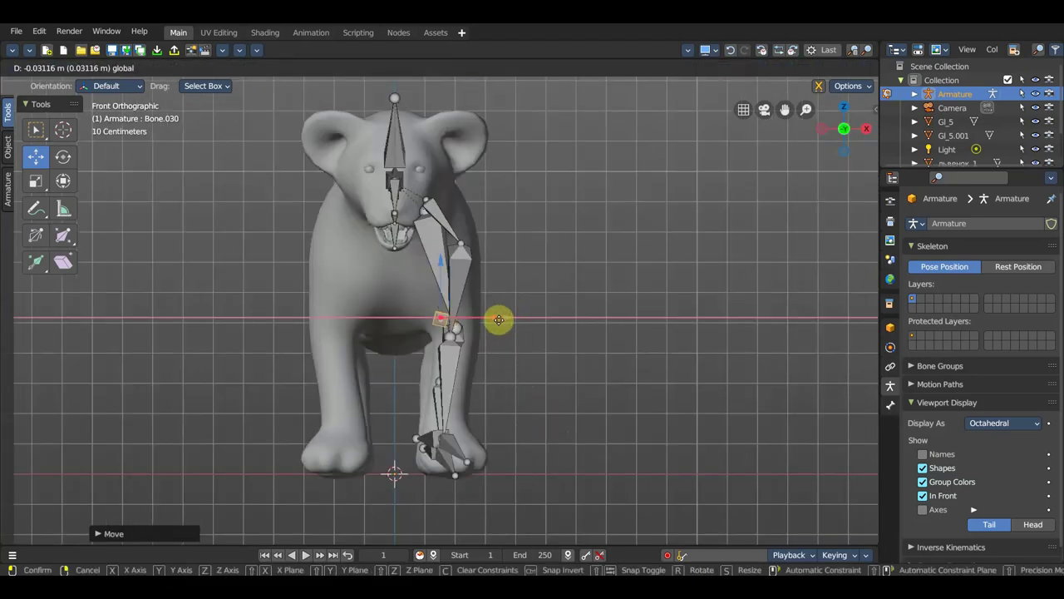
left_click(484, 323)
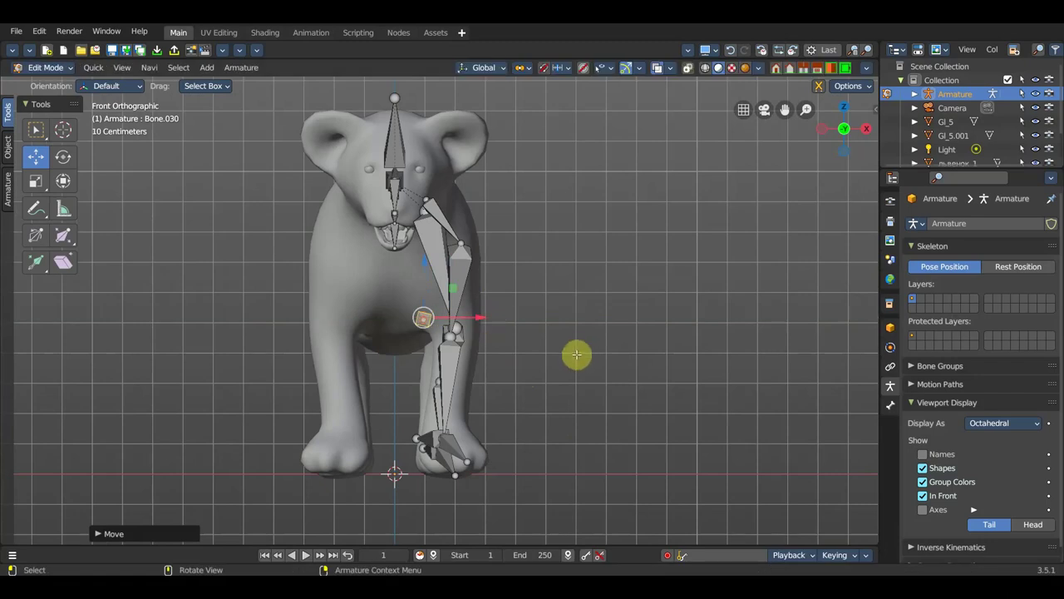
key("KP_3")
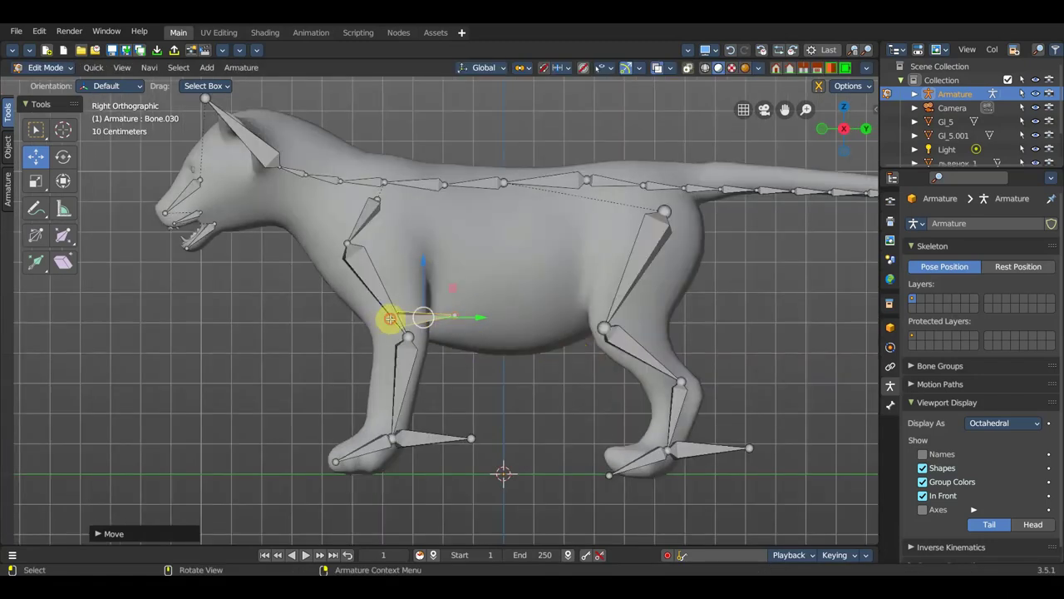
Extrude a shoulder bone from the chest bone and clear its parent
key("e")
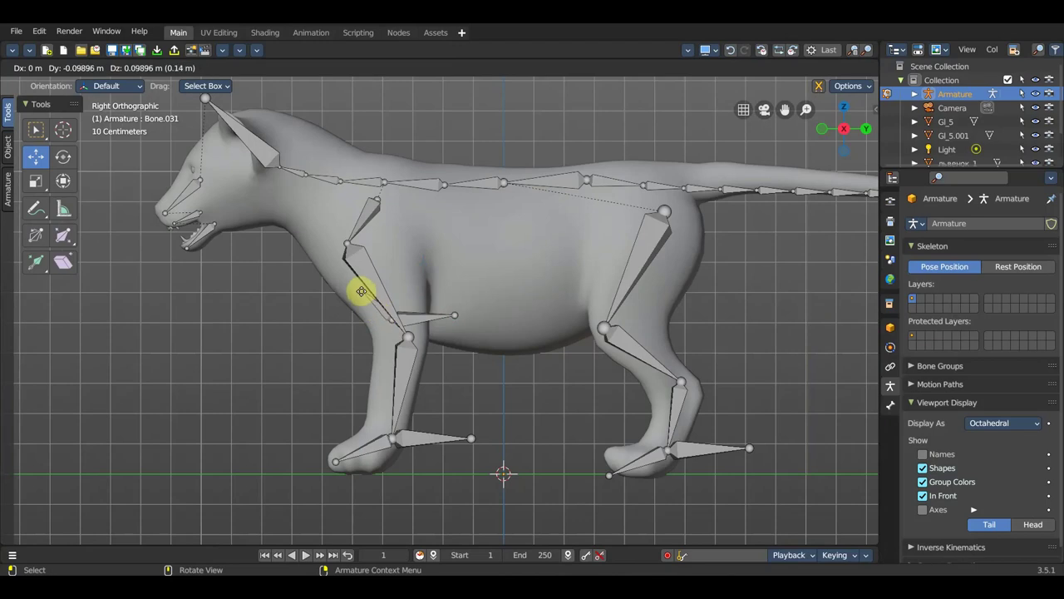
left_click(352, 284)
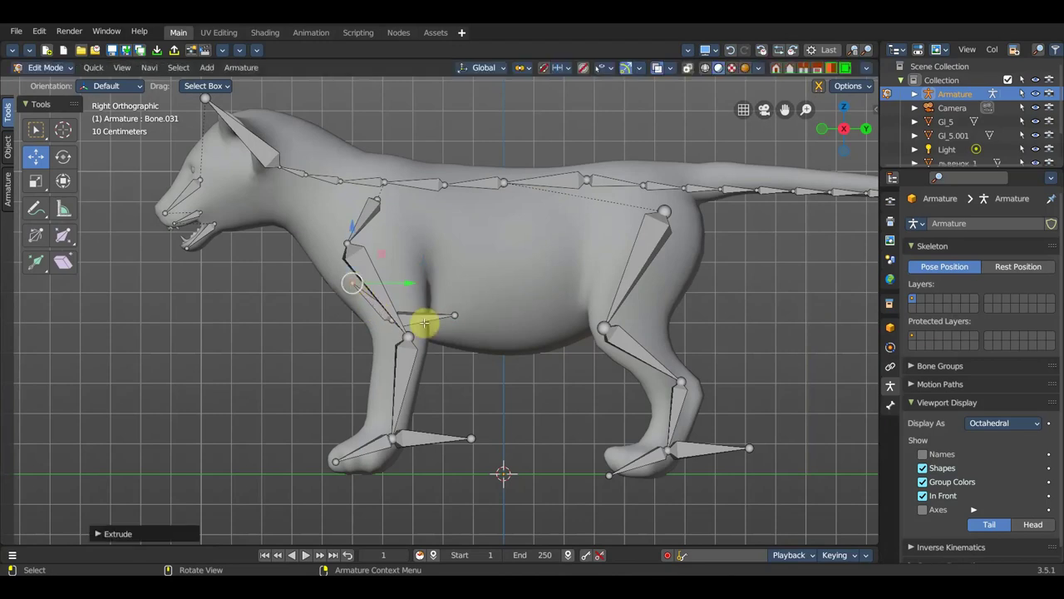
left_click(375, 305)
key("alt+p")
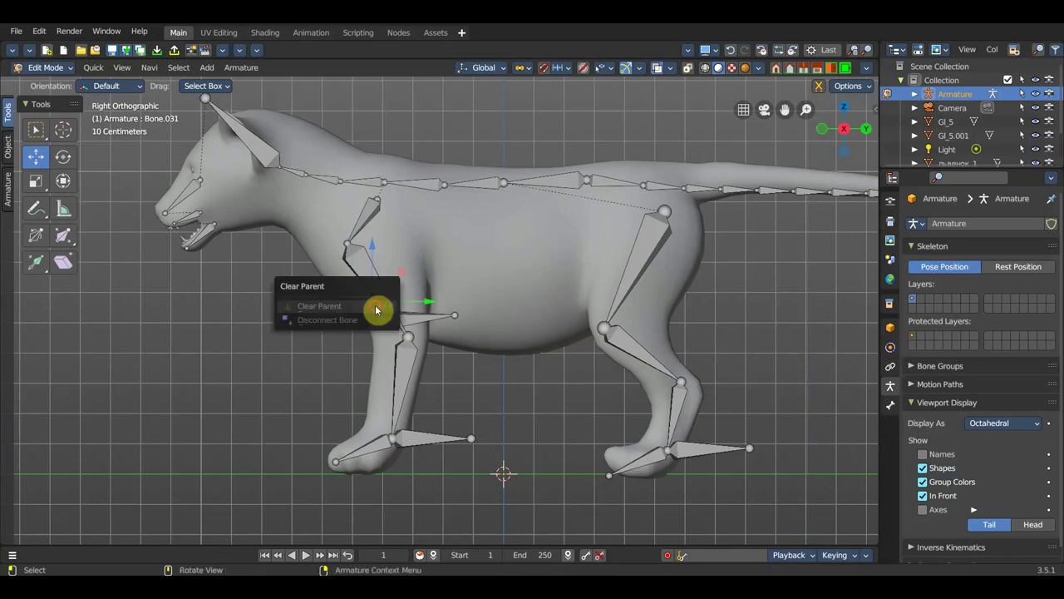
left_click(376, 307)
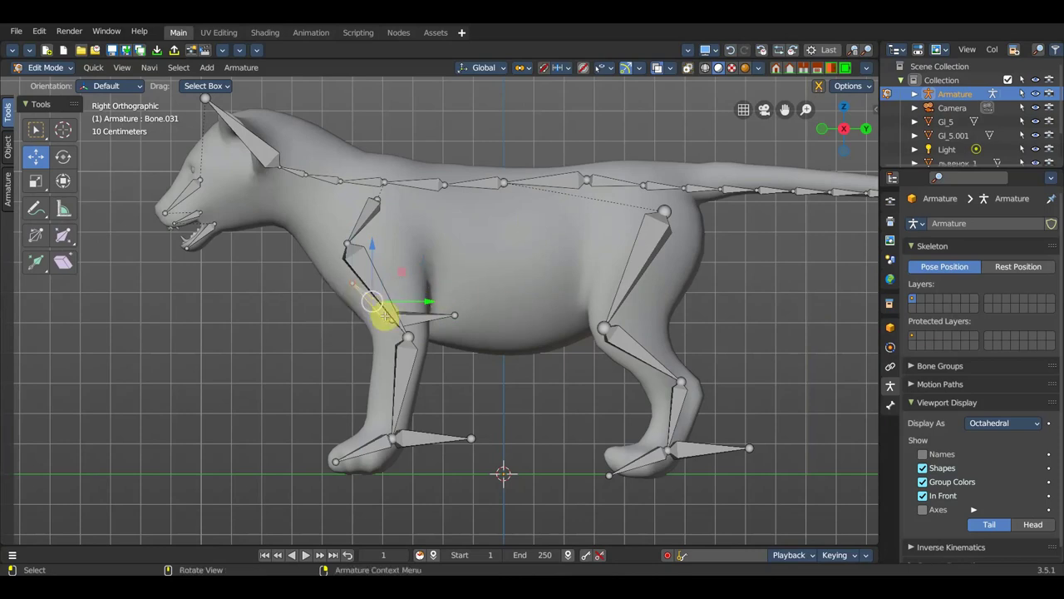
key("alt+p")
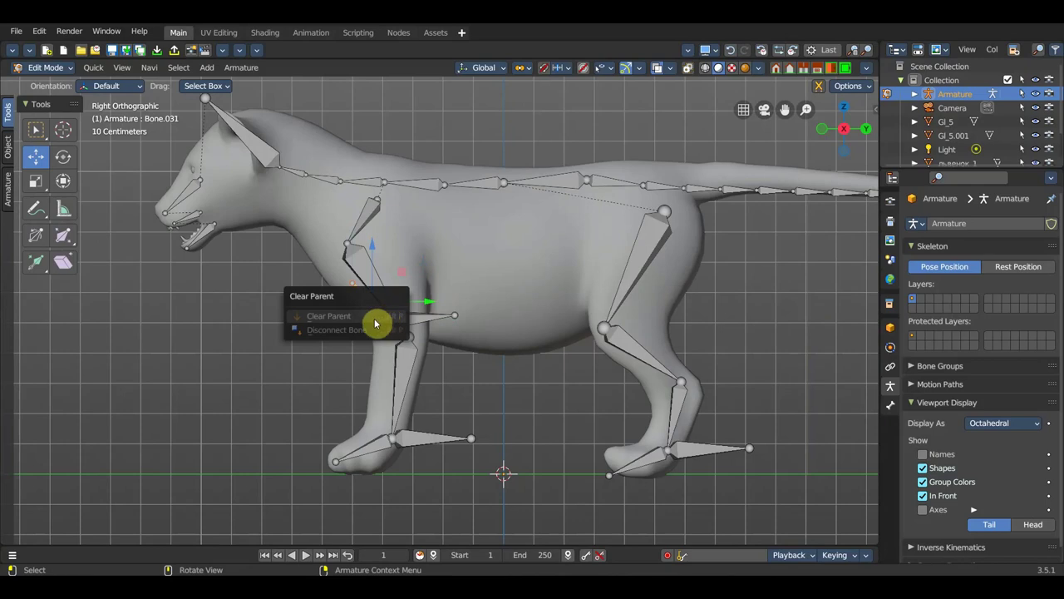
left_click(404, 309)
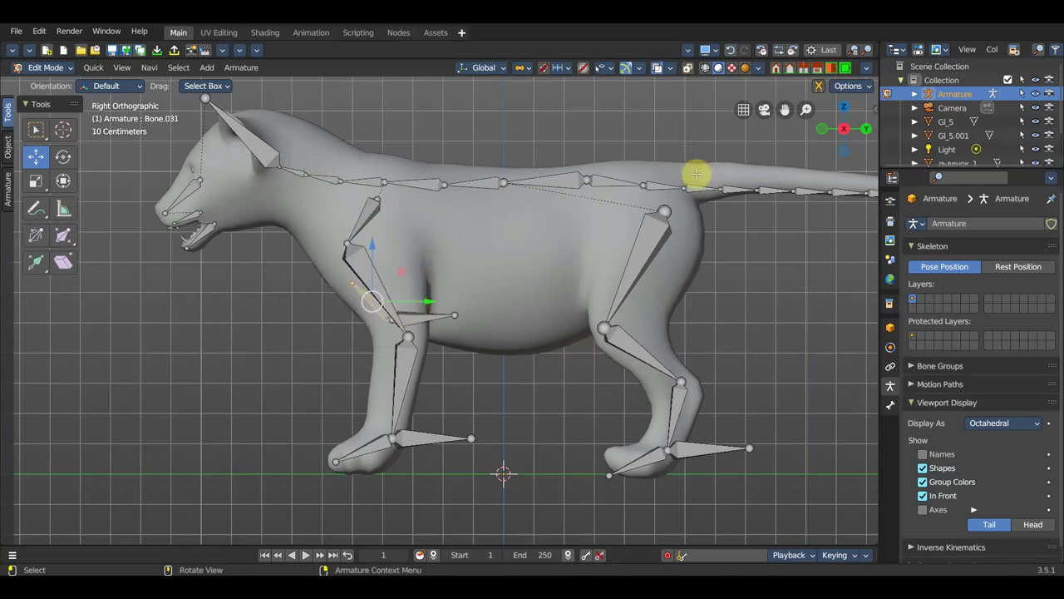
Parent the chest and shoulder bones to spine bone Bone.012 with Keep Offset
left_click(425, 316)
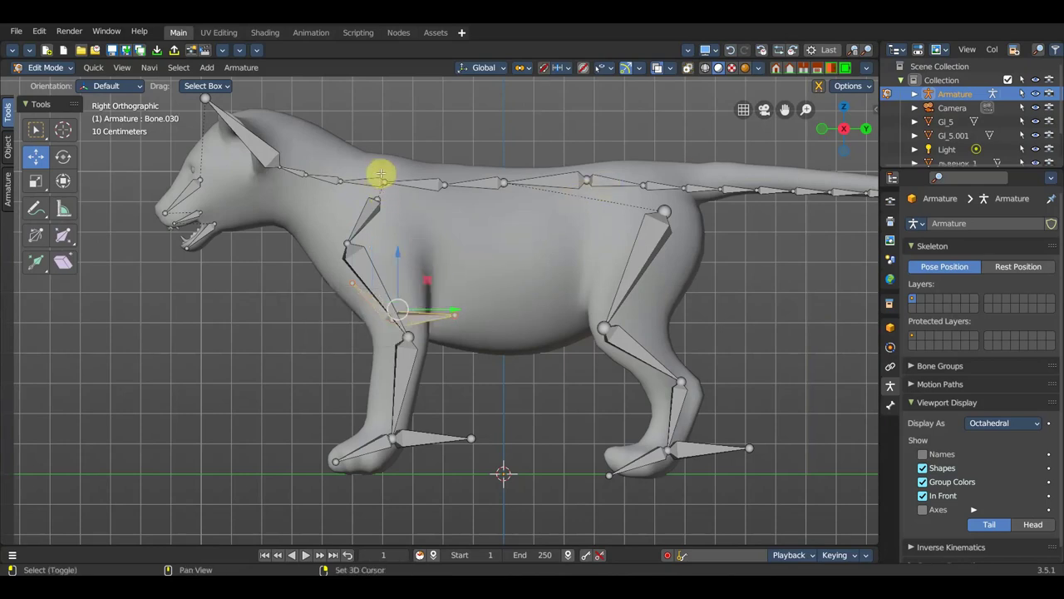
left_click(417, 179)
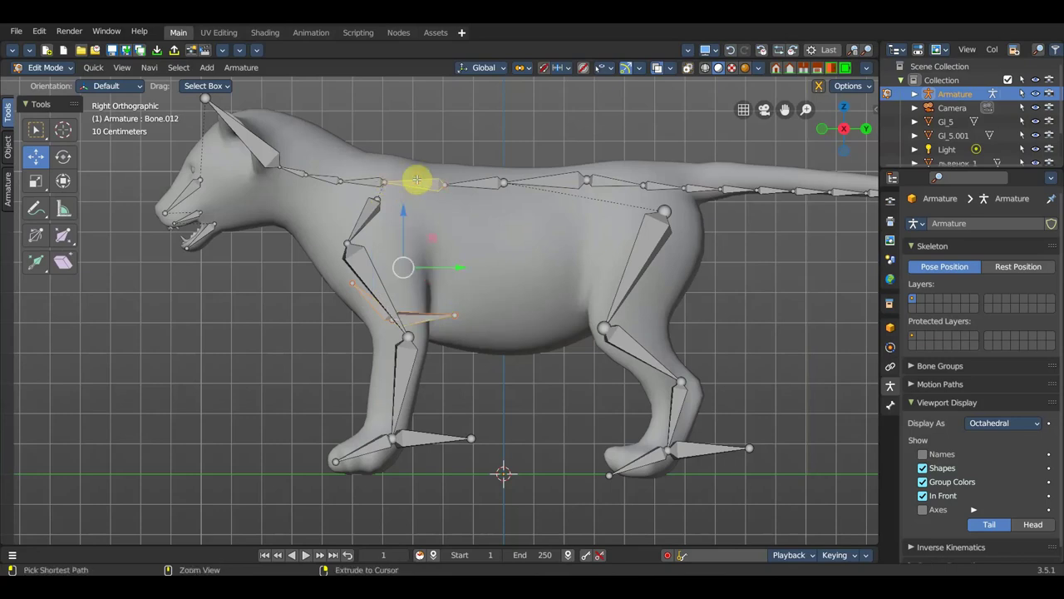
key("ctrl+p")
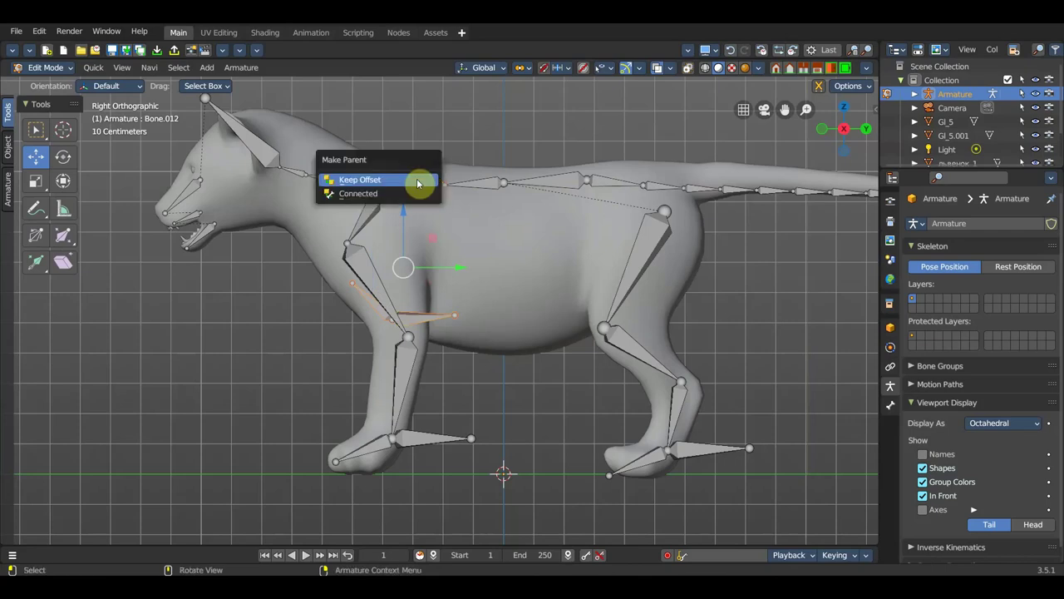
left_click(418, 183)
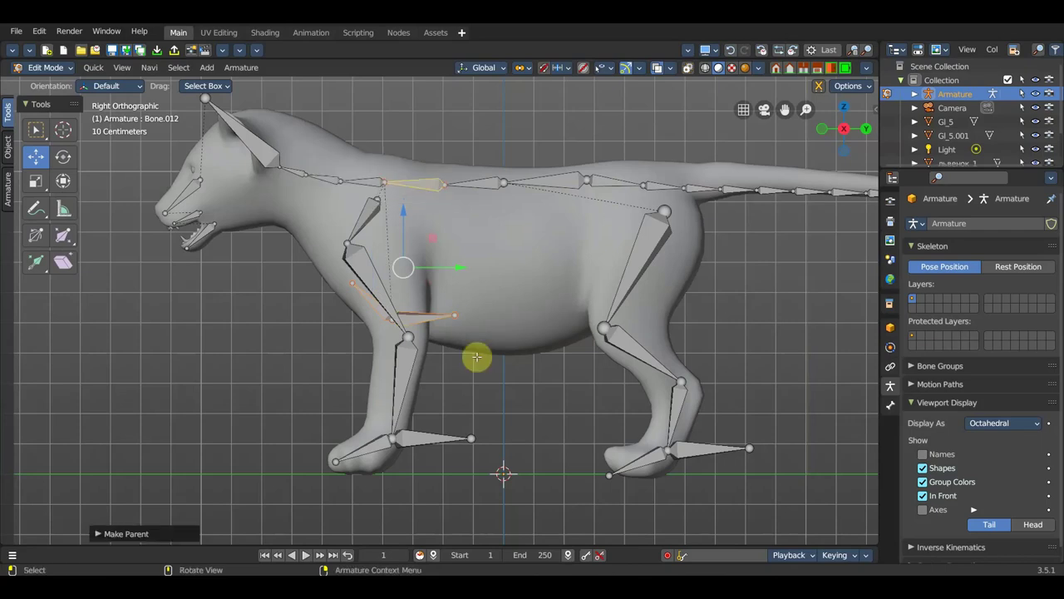
left_click(420, 316)
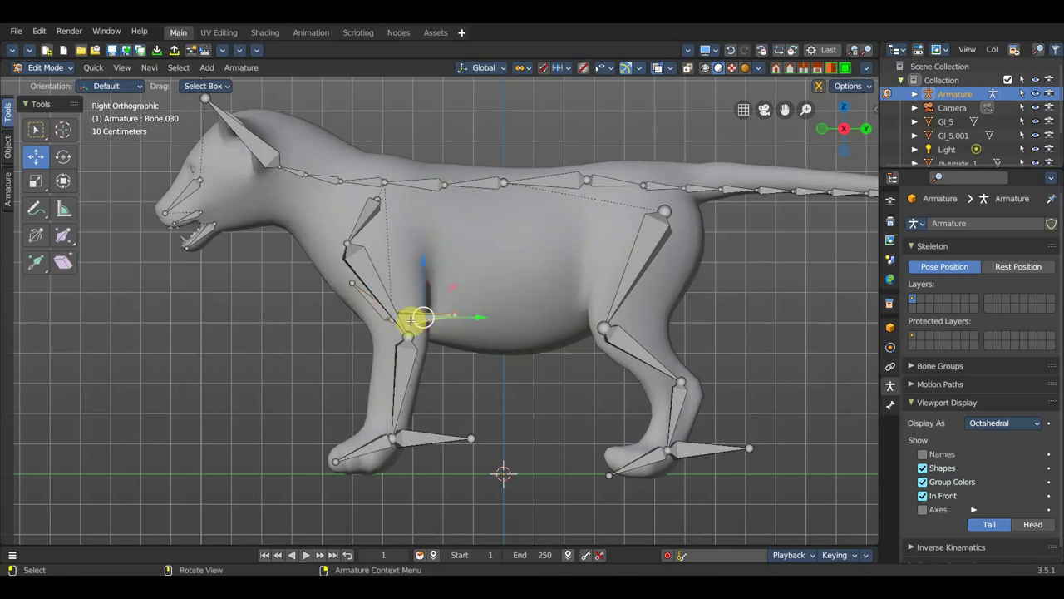
left_click(374, 310)
Duplicate the chest and shoulder bone pair and move it back to the hind leg
key("shift+d")
key("Escape")
mouse_move(456, 310)
left_mouse_down()
mouse_move(670, 321)
mouse_move(654, 323)
left_mouse_up()
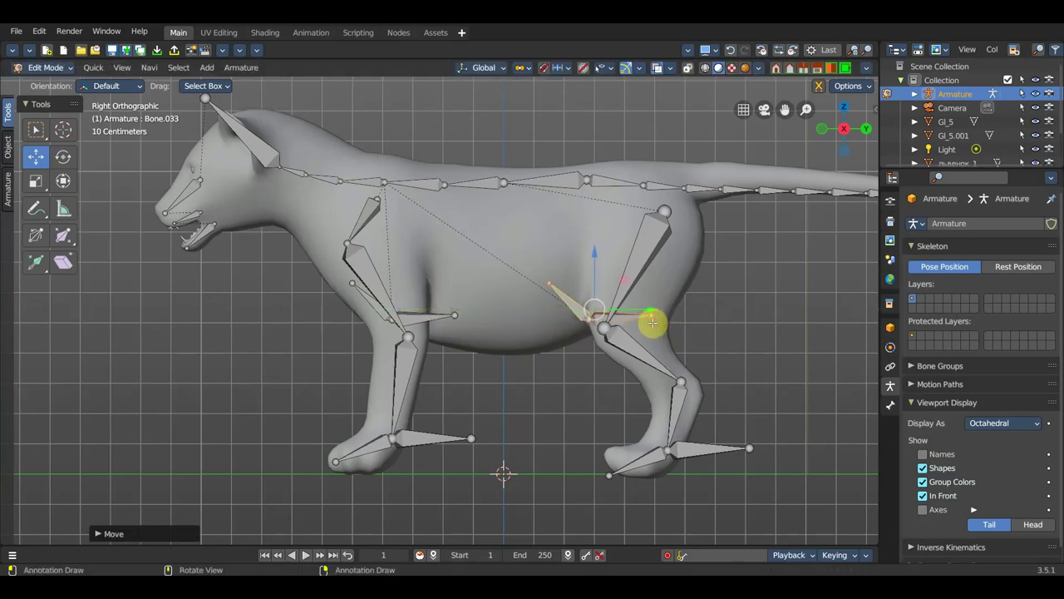
mouse_move(768, 361)
middle_mouse_down()
mouse_move(741, 380)
mouse_move(609, 384)
mouse_move(632, 378)
middle_mouse_up()
key("KP_3")
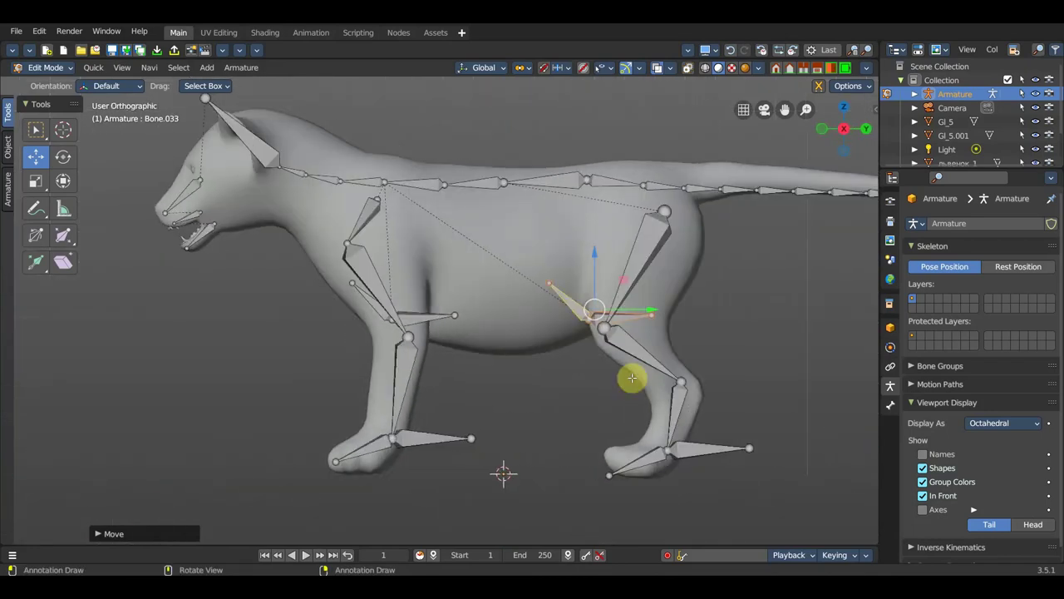
key("KP_7")
key("KP_1")
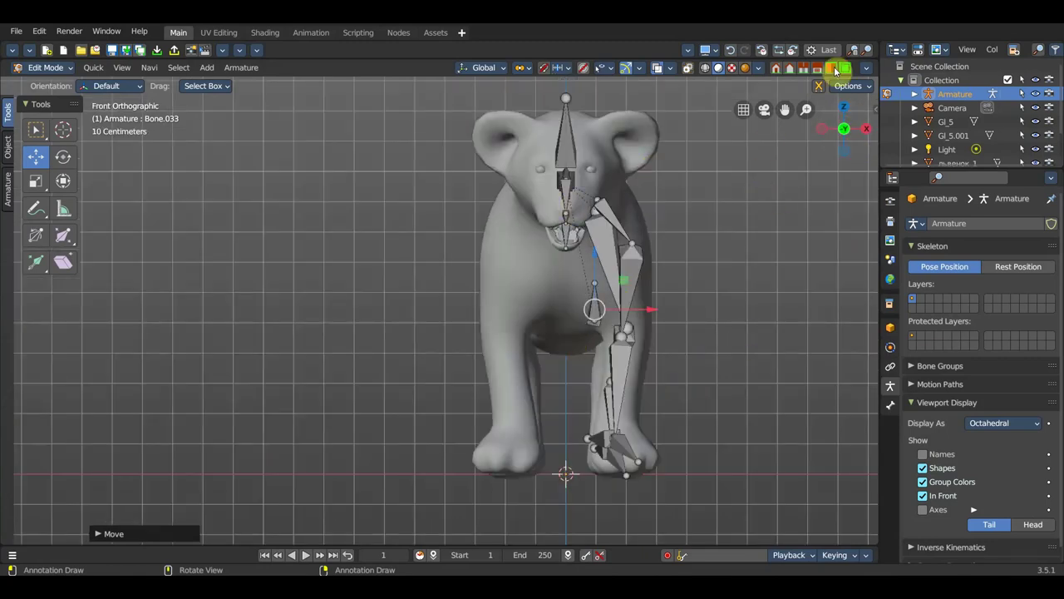
key("ctrl+KP_3")
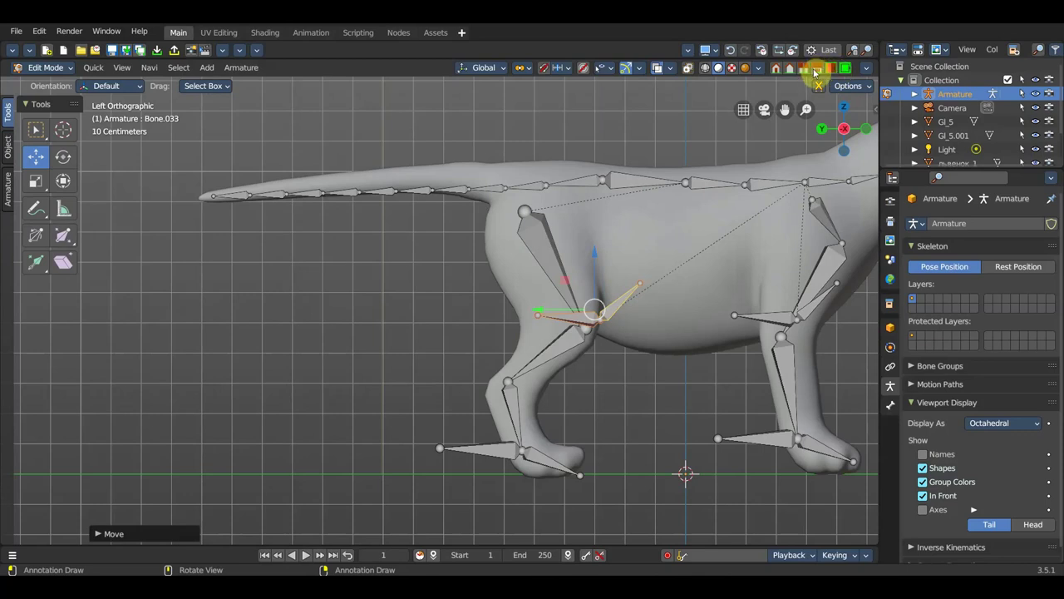
key("KP_3")
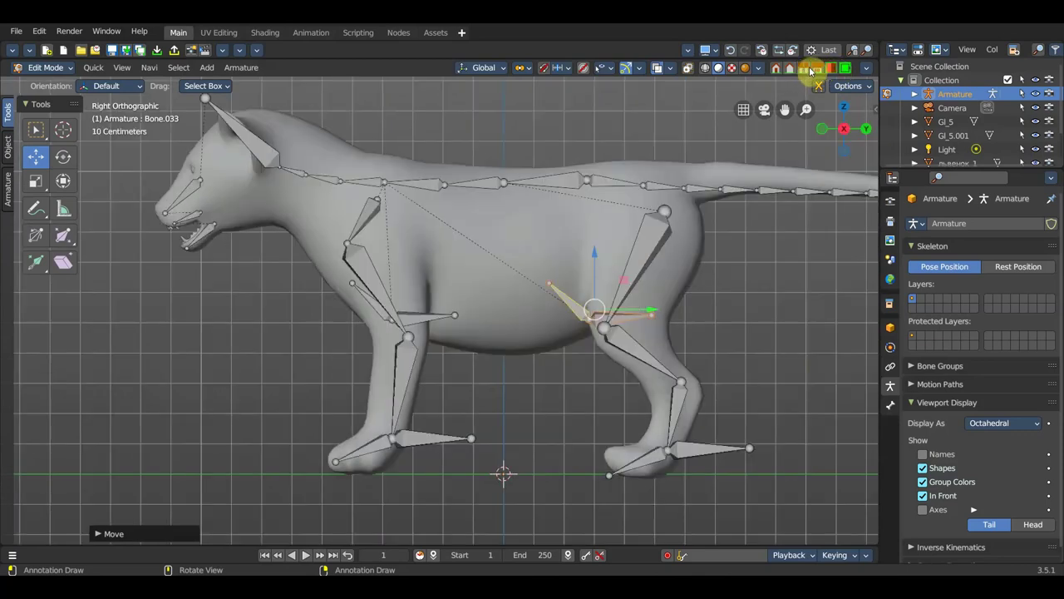
key("ctrl+KP_1")
Undo an accidental hip joint move and select the copied bone's joint from behind
scroll(796, 241, "up", 1)
middle_click_drag(787, 288, 603, 297, "shift")
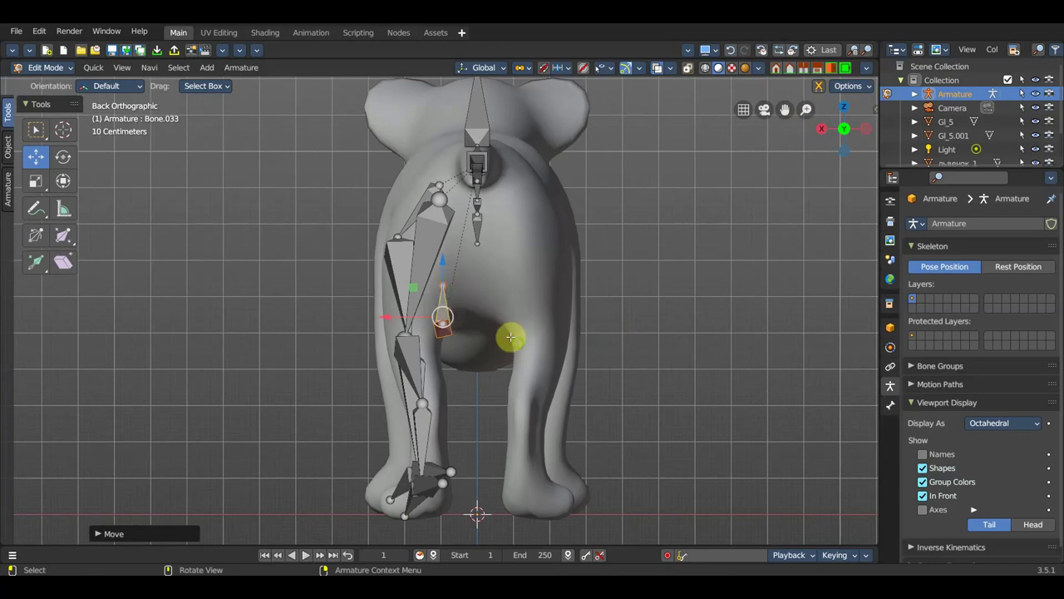
middle_click_drag(490, 317, 419, 335)
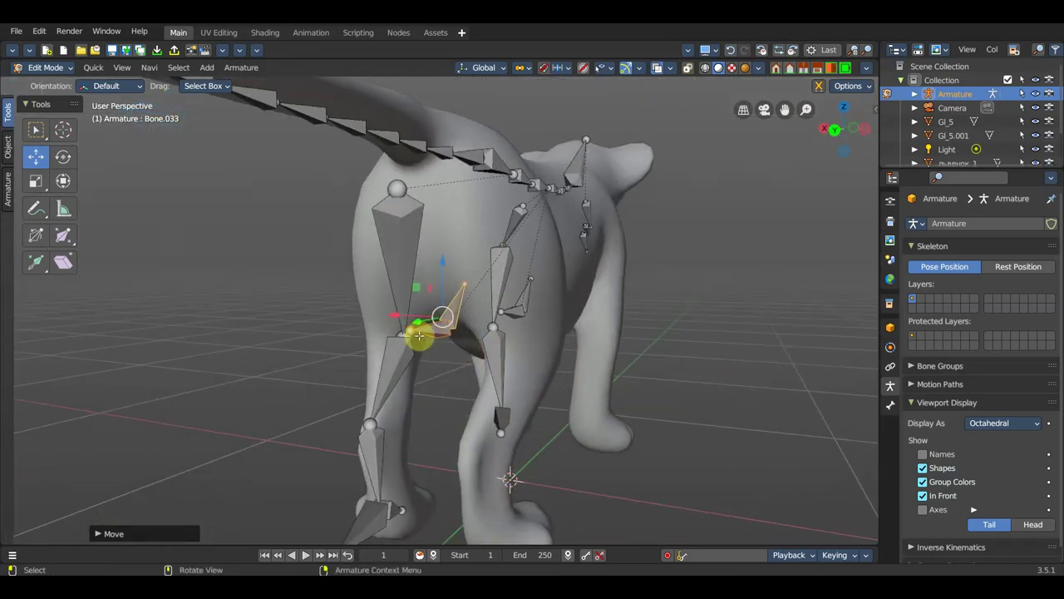
left_click(411, 331)
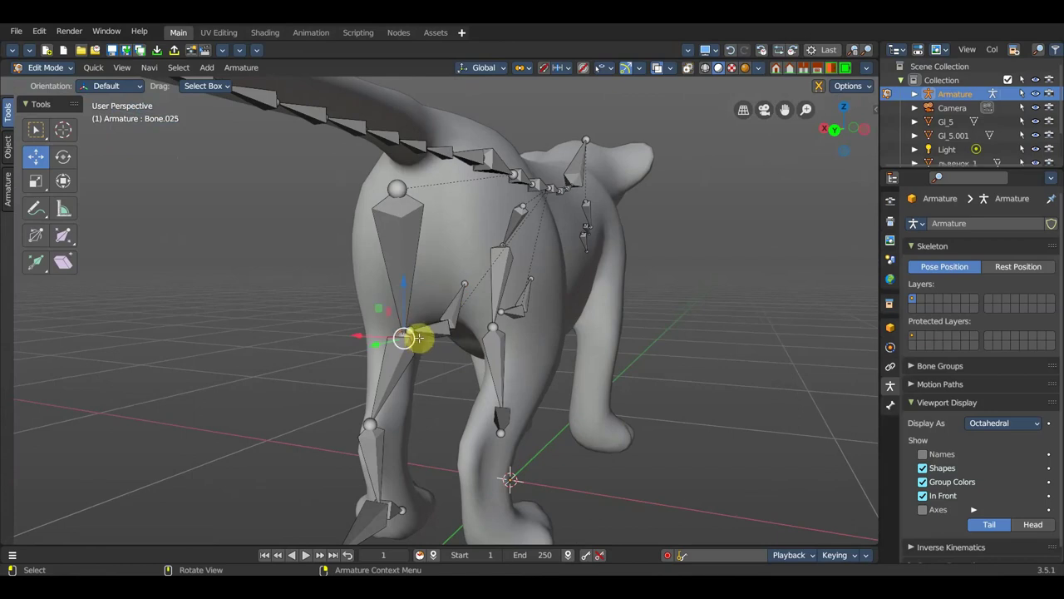
left_click_drag(414, 332, 419, 330)
key("ctrl+z")
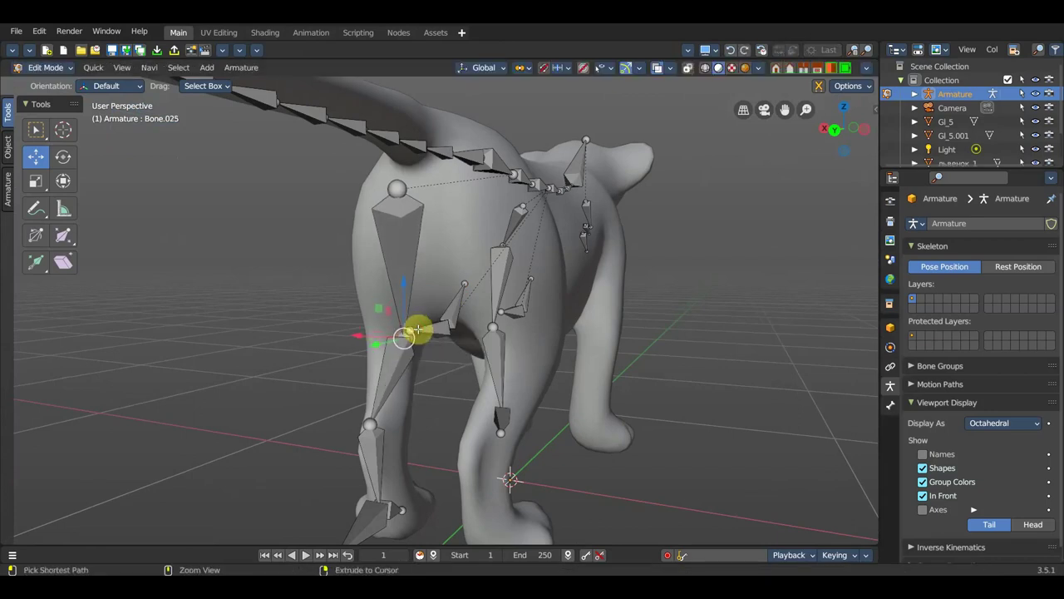
mouse_move(417, 330)
middle_mouse_down()
mouse_move(482, 335)
mouse_move(491, 357)
mouse_move(523, 328)
mouse_move(537, 285)
mouse_move(618, 350)
mouse_move(692, 334)
middle_mouse_up()
left_click(432, 350)
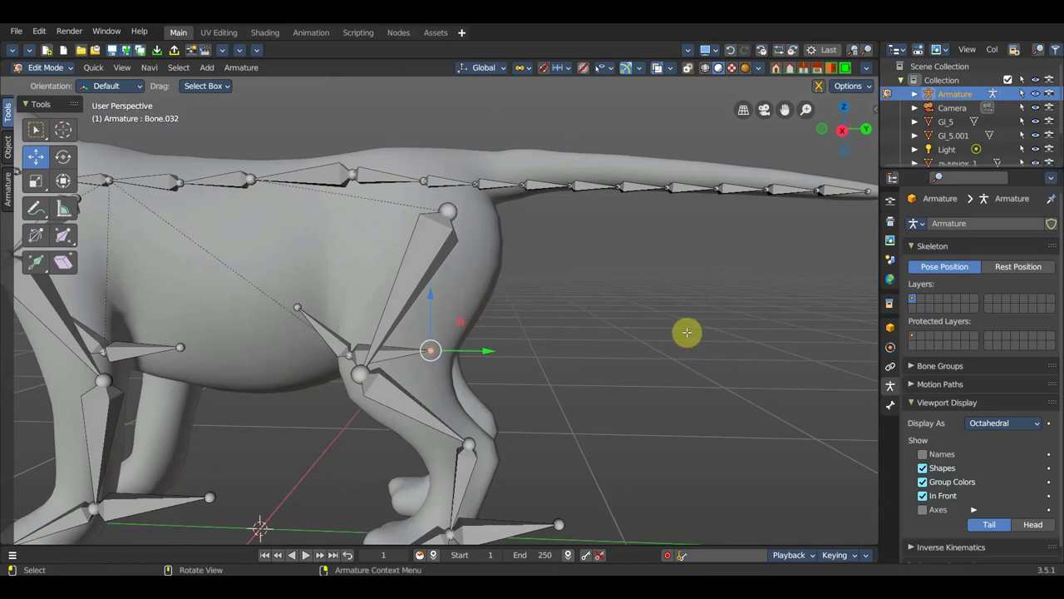
Move the copied Bone.032 joint back and sideways into the hind flank
key("KP_3")
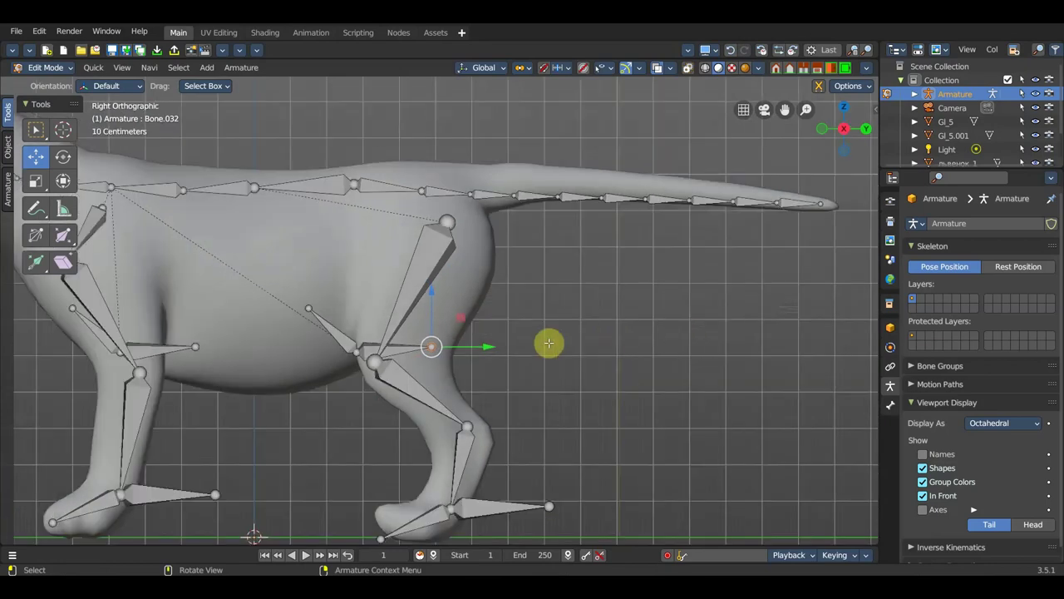
key("g")
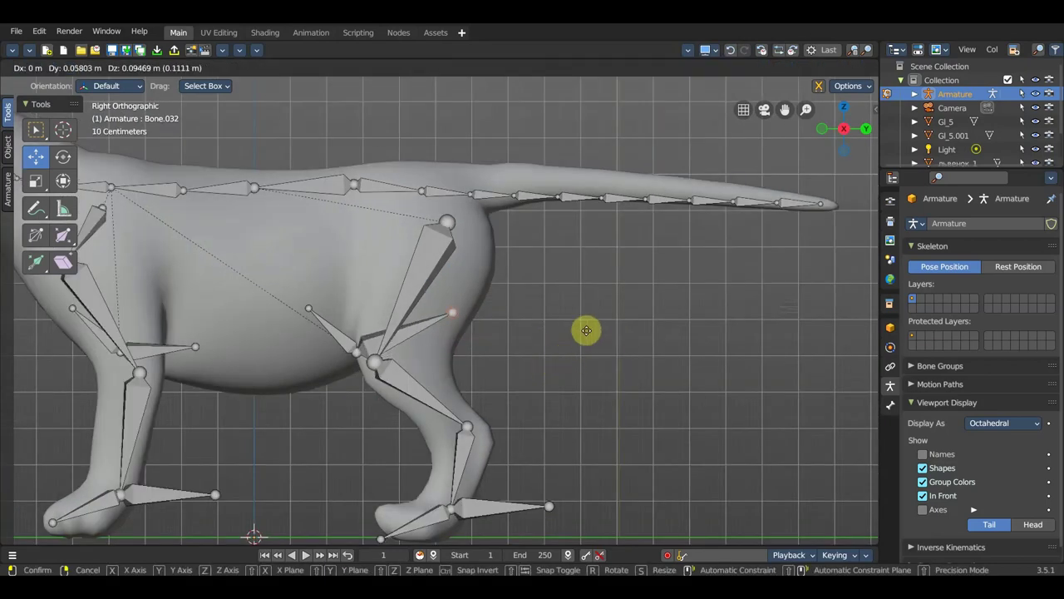
left_click(585, 333)
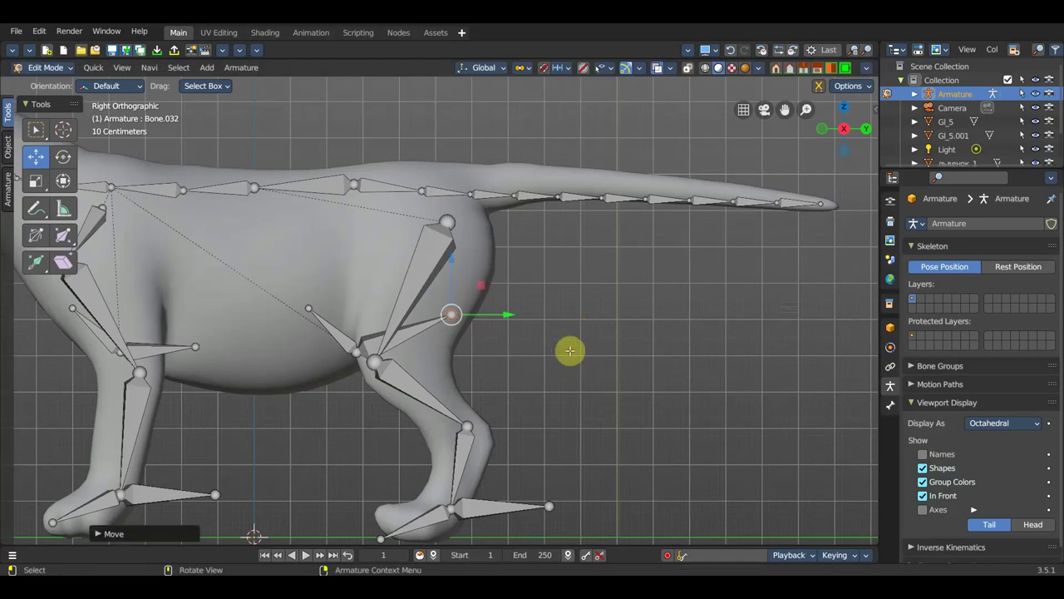
mouse_move(572, 352)
middle_mouse_down()
mouse_move(459, 385)
mouse_move(422, 375)
middle_mouse_up()
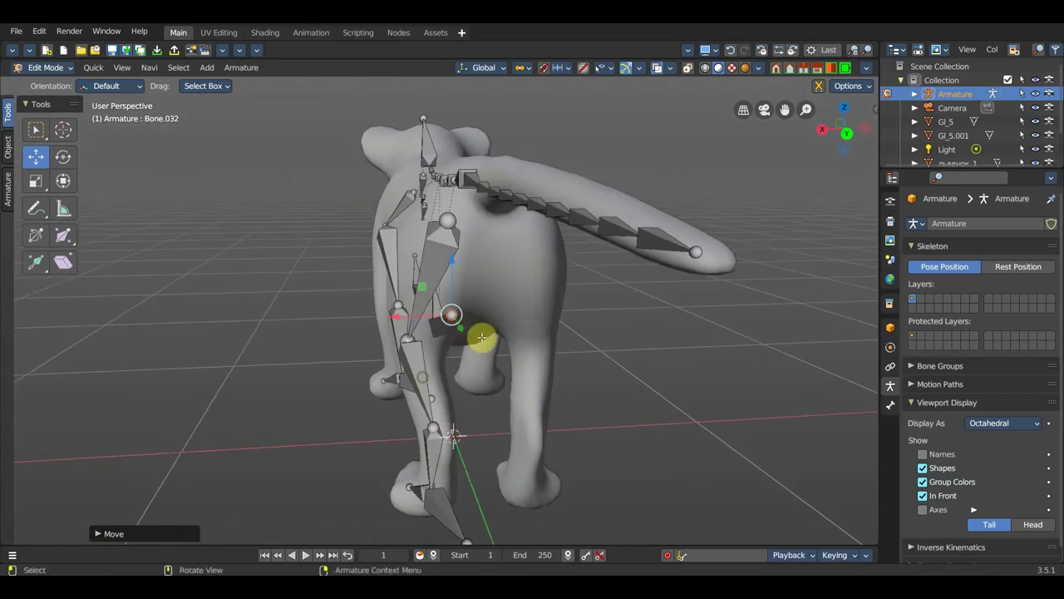
left_click_drag(397, 315, 408, 312)
middle_click_drag(408, 311, 506, 350)
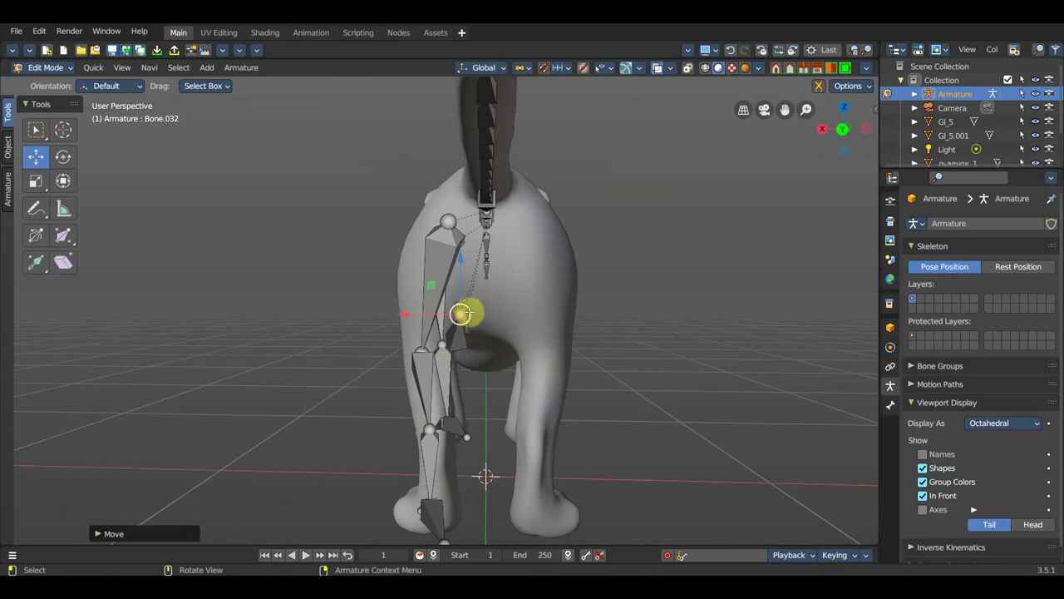
Check the hip bone from the front view and select Bone.033
mouse_move(479, 317)
middle_mouse_down()
mouse_move(688, 334)
mouse_move(435, 327)
mouse_move(594, 335)
middle_mouse_up()
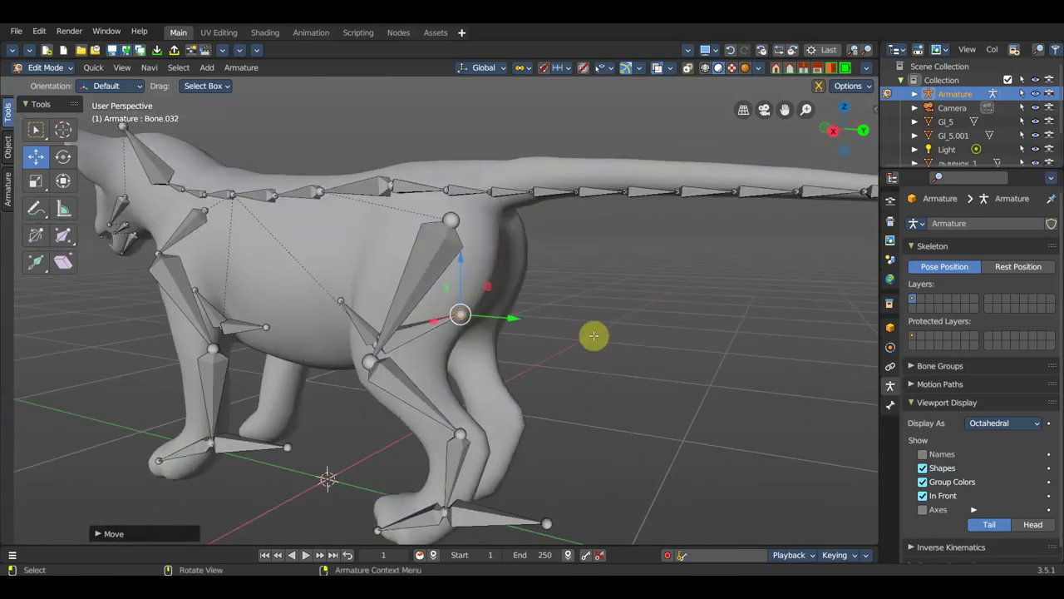
key("KP_1")
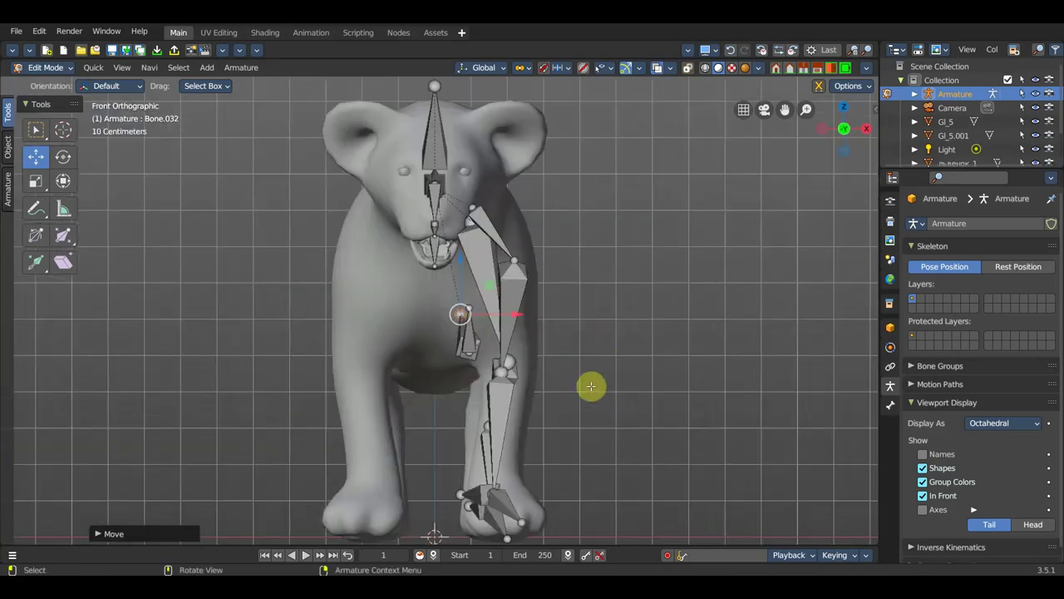
scroll(590, 384, "down", 1)
mouse_move(589, 384)
middle_mouse_down()
mouse_move(368, 405)
mouse_move(385, 354)
middle_mouse_up()
left_click(397, 343, "shift")
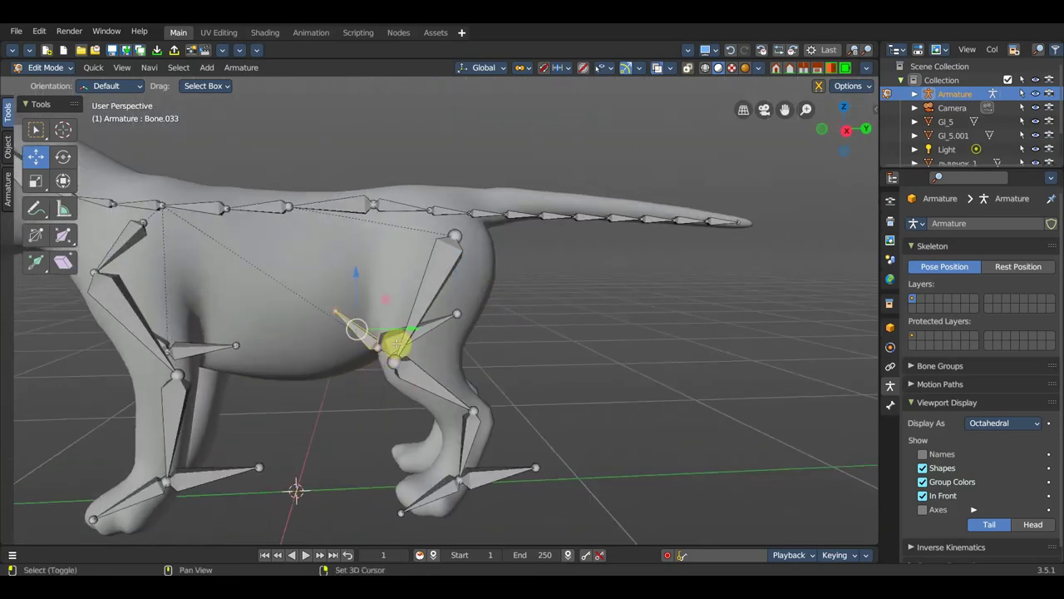
Parent Bone.032 and Bone.033 to the back bone with Keep Offset
left_click(422, 334, "shift")
left_click(319, 205, "shift")
key("ctrl+p")
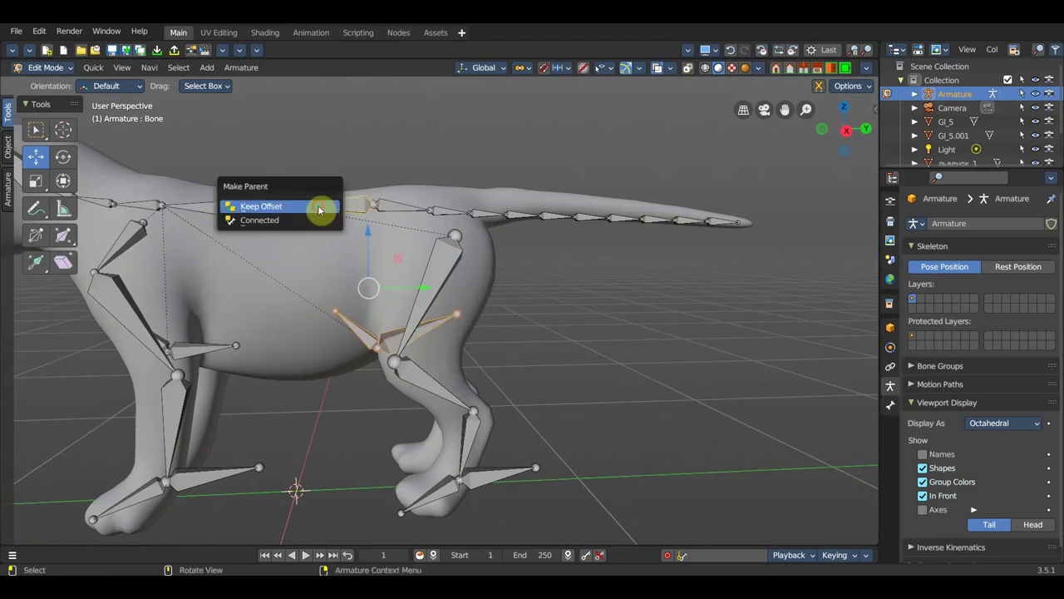
left_click(318, 208)
key("KP_3")
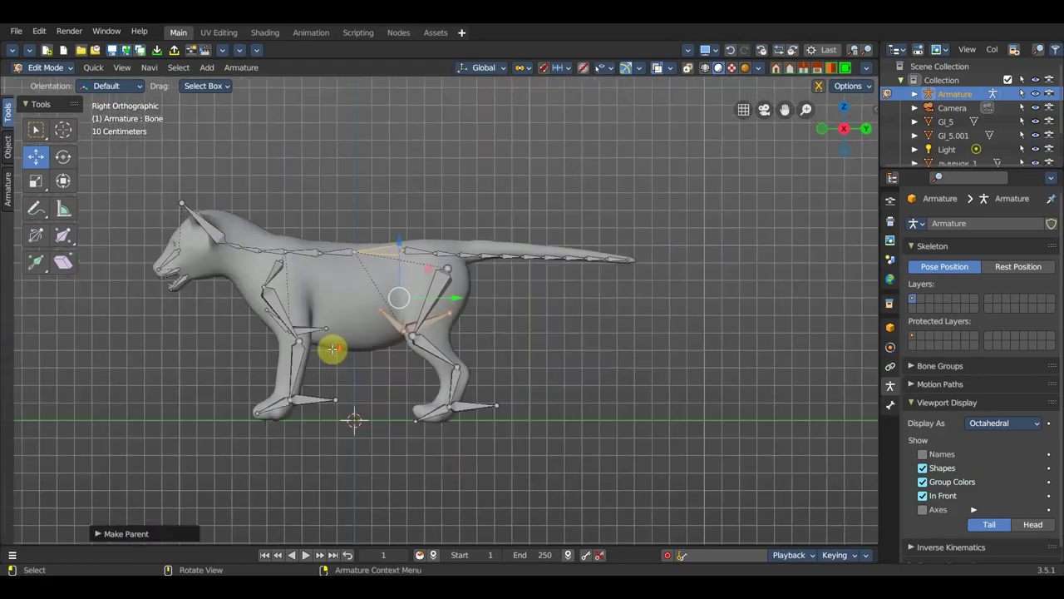
middle_click_drag(332, 349, 544, 402, "shift")
scroll(556, 401, "up", 3)
scroll(548, 397, "up", 3)
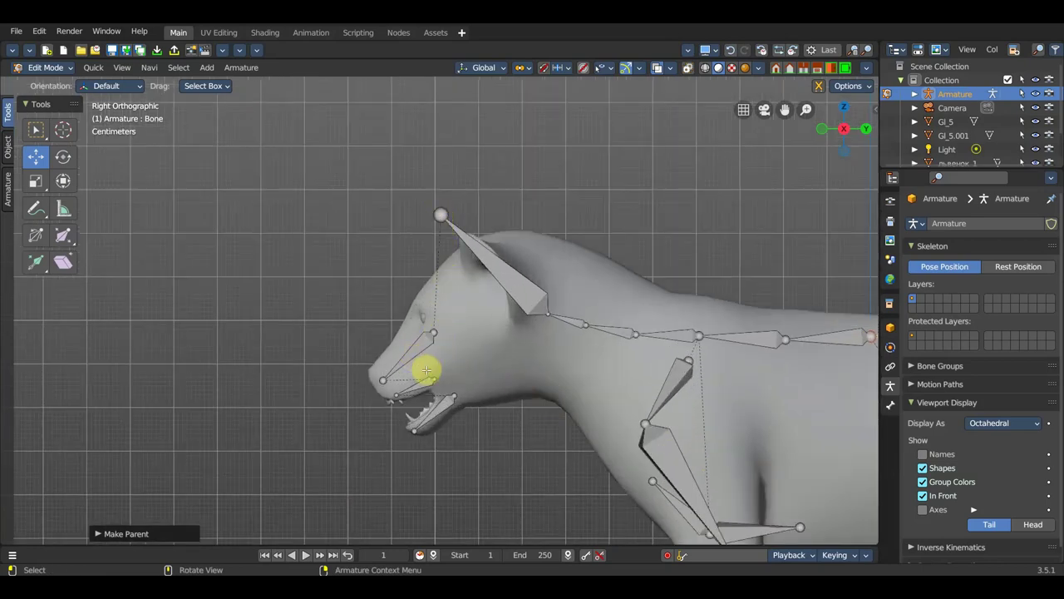
Extrude a new bone, Bone.034, from the head bone's tip and clear its parent
key("KP_1")
mouse_move(604, 397)
middle_mouse_down("shift")
mouse_move(326, 382)
mouse_move(190, 355)
middle_mouse_up("shift")
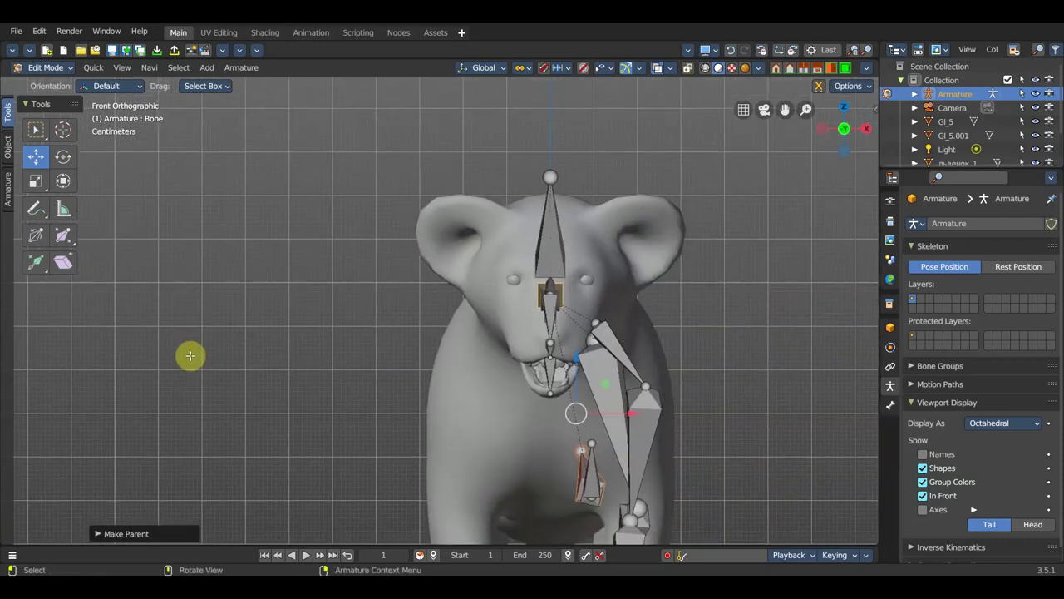
key("KP_3")
mouse_move(349, 377)
middle_mouse_down("shift")
mouse_move(657, 409)
mouse_move(695, 398)
middle_mouse_up("shift")
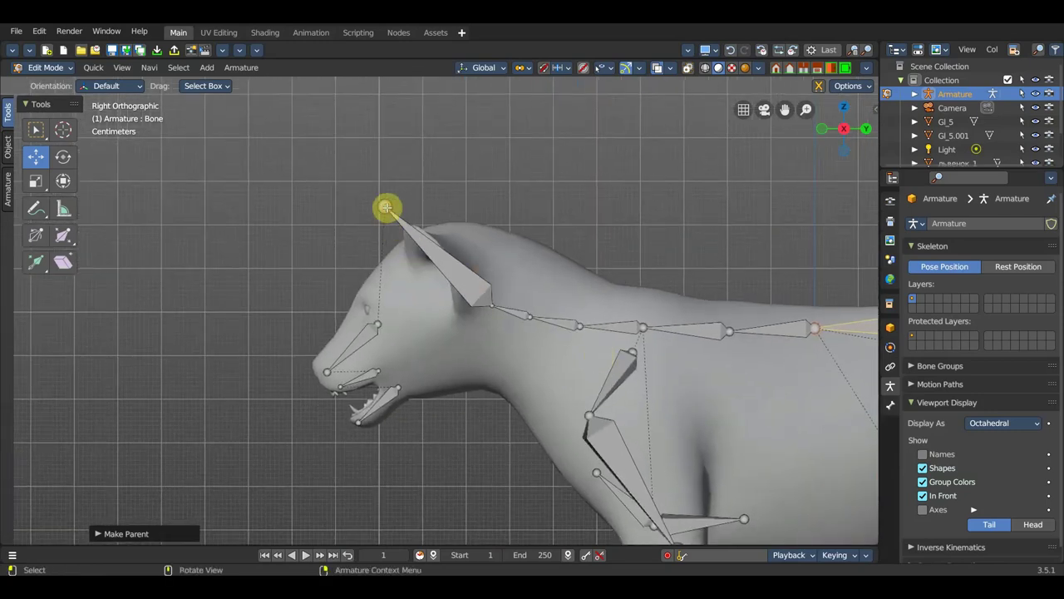
key("e")
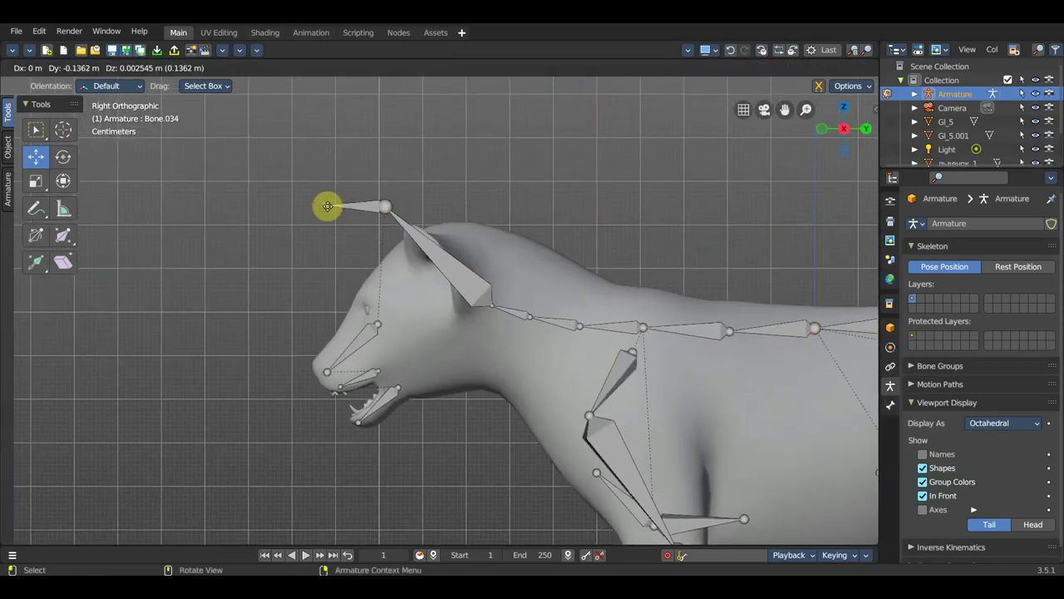
left_click(328, 206)
key("alt+p")
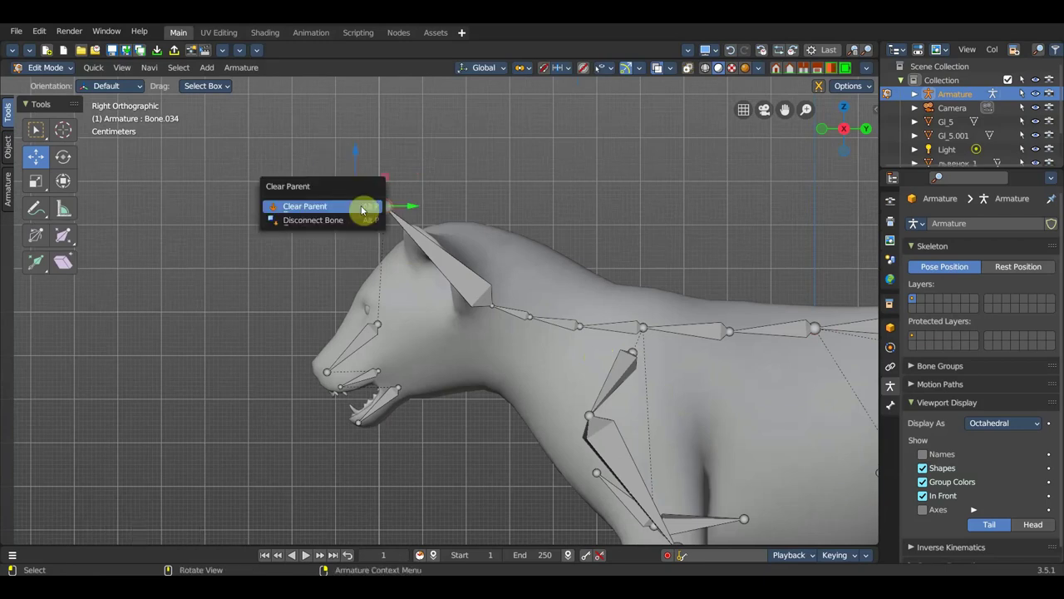
left_click(363, 208)
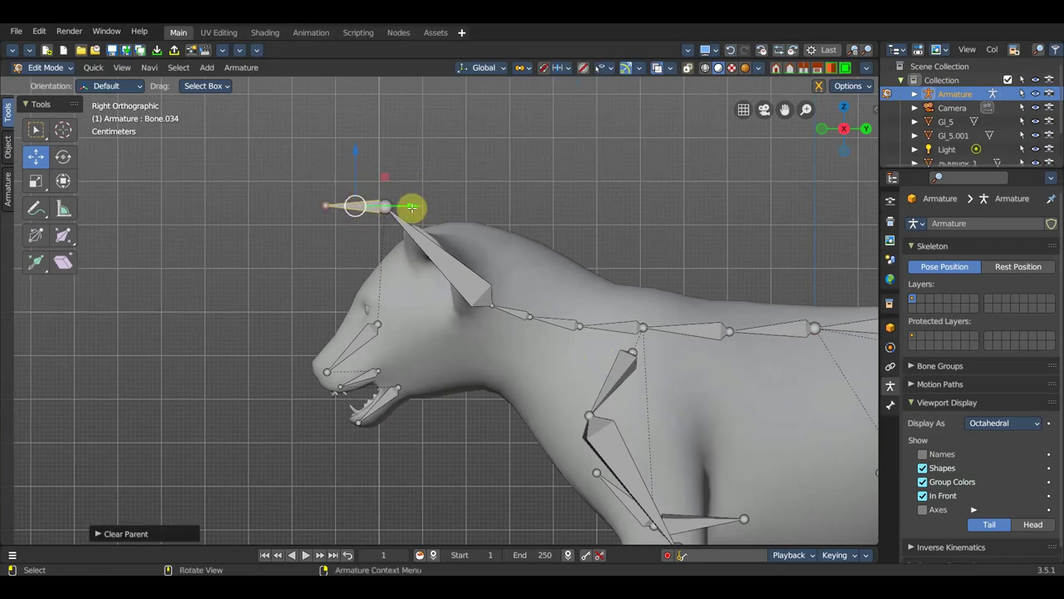
Move Bone.034 forward in front of the face and return to Object Mode
left_click_drag(412, 208, 341, 205)
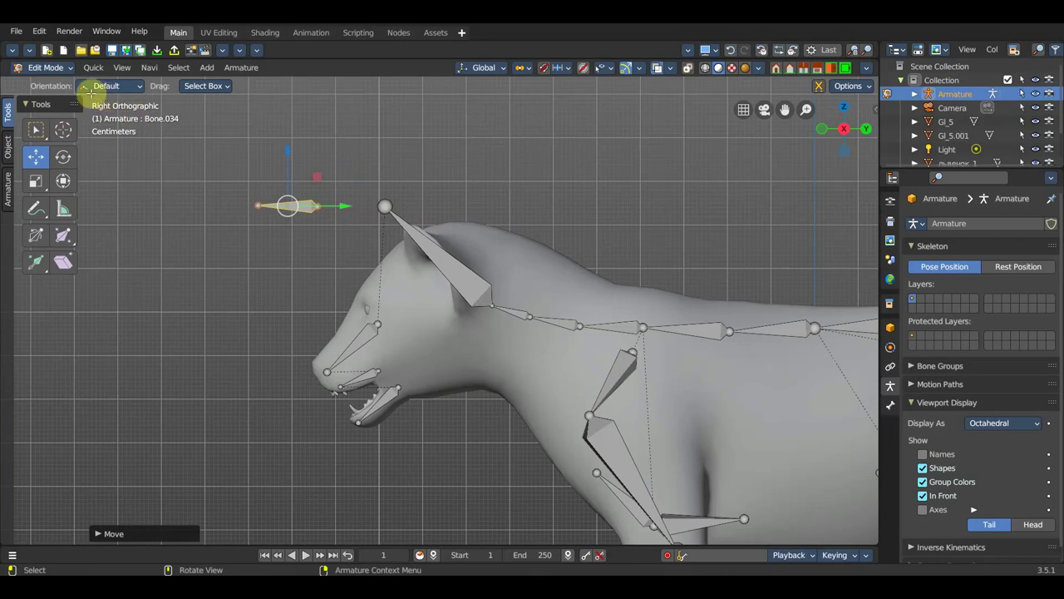
left_click(241, 275)
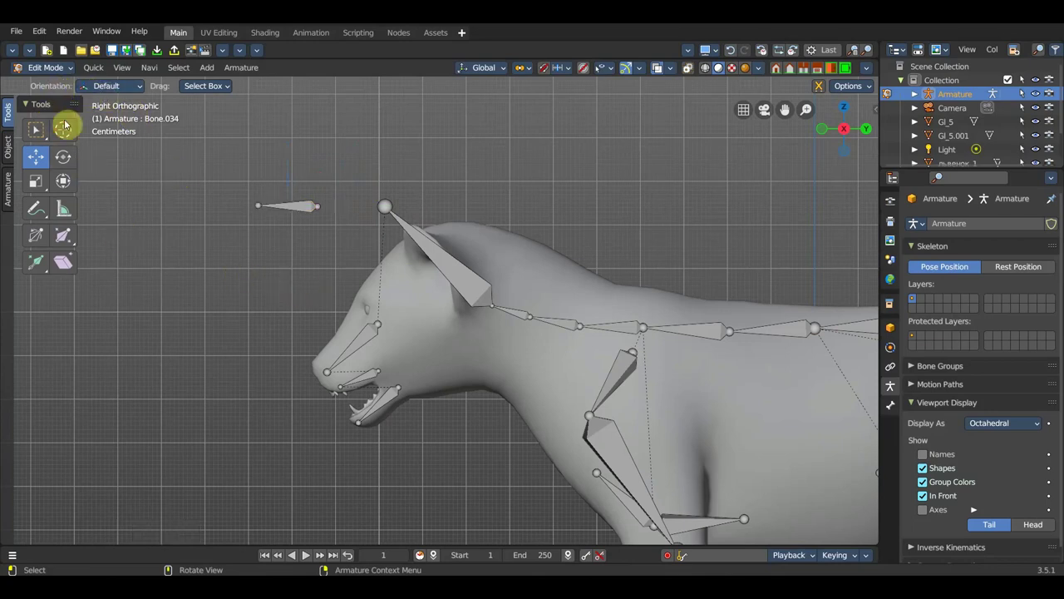
left_click(46, 68)
left_click(51, 84)
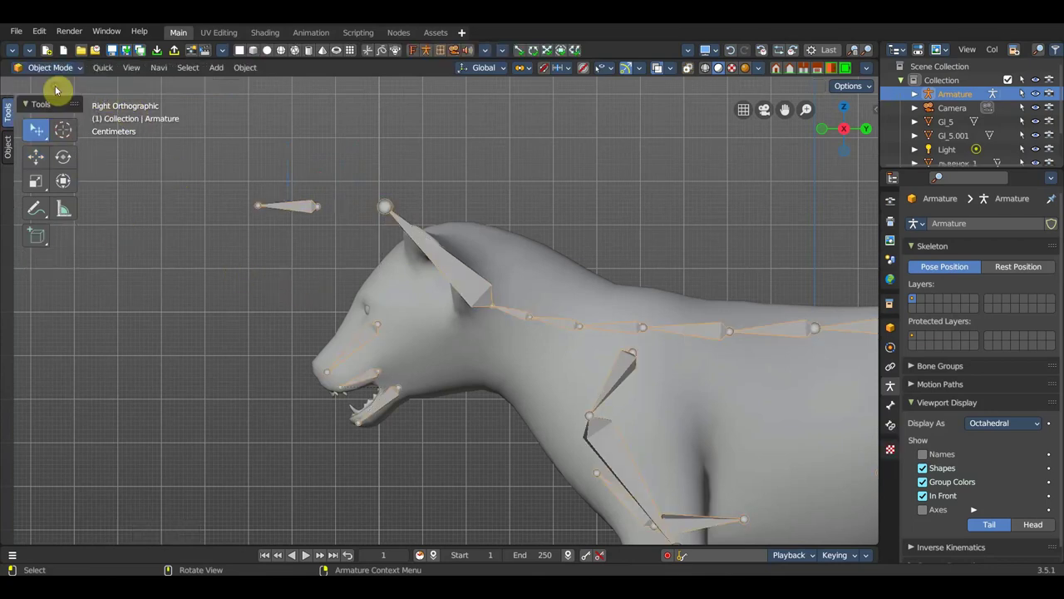
Select both eye spheres and set their origins to the 3D cursor
left_click(363, 306)
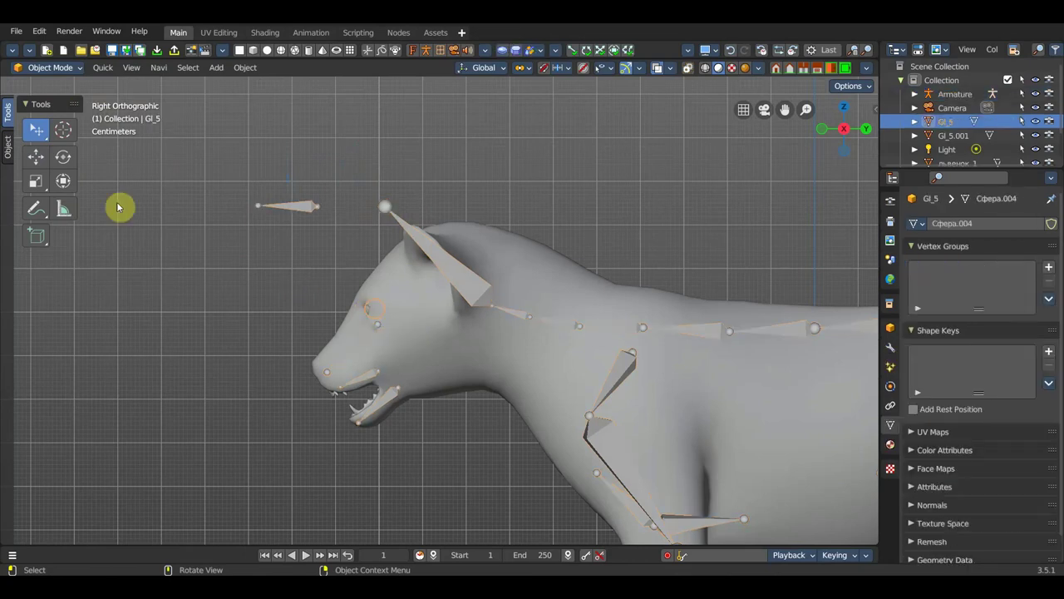
mouse_move(25, 142)
middle_mouse_down()
mouse_move(294, 285)
mouse_move(389, 291)
middle_mouse_up()
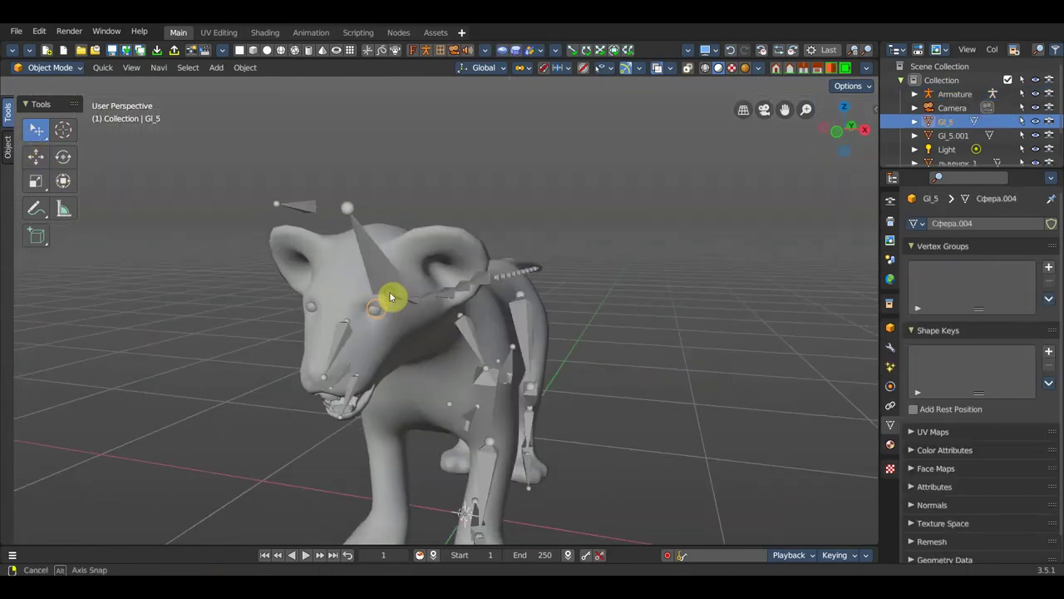
left_click(312, 309)
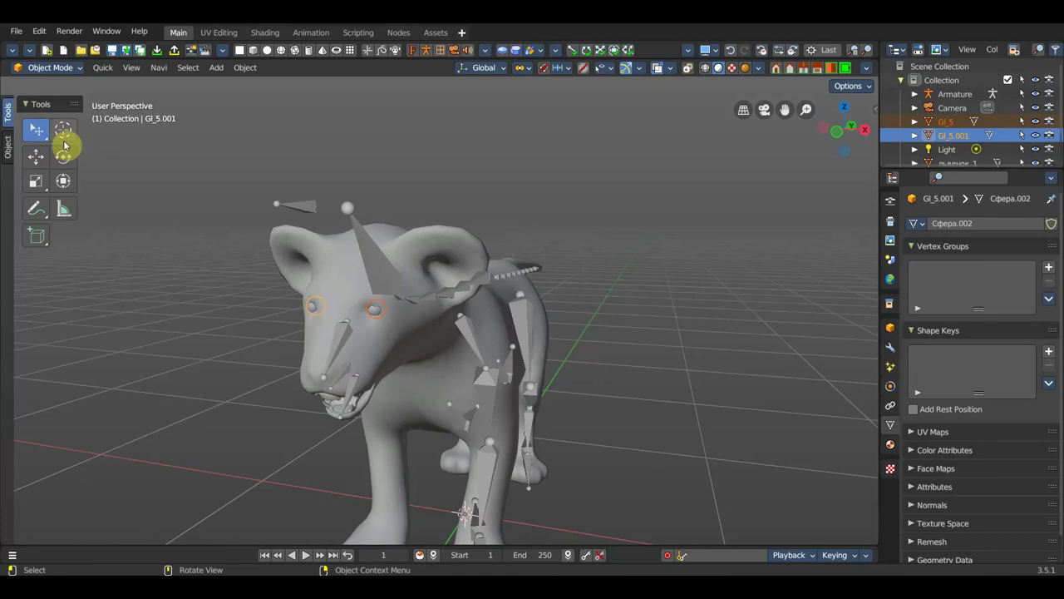
key("KP_3")
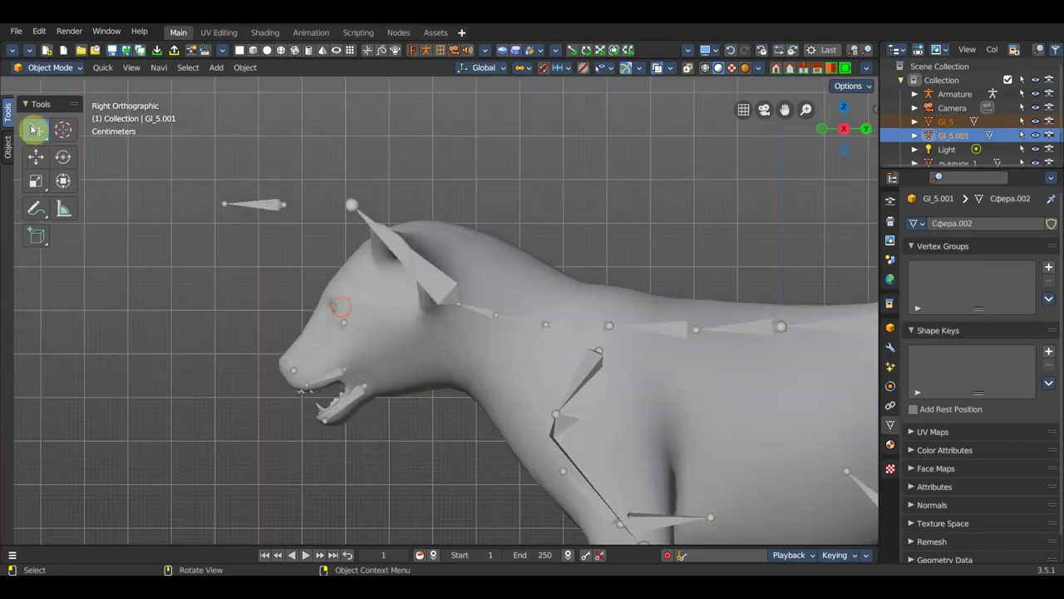
left_click(36, 156)
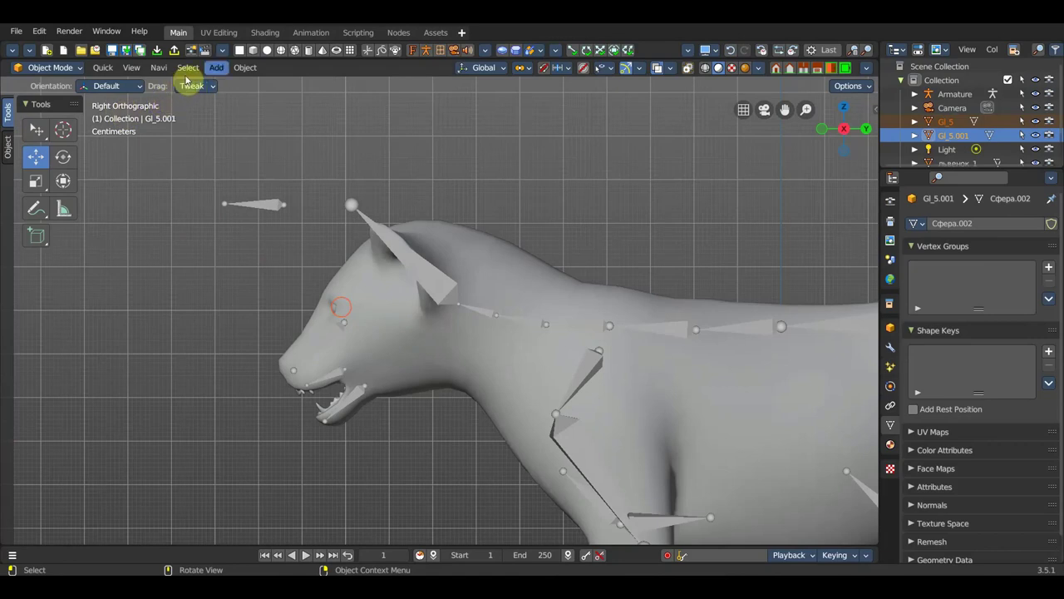
left_click(244, 67)
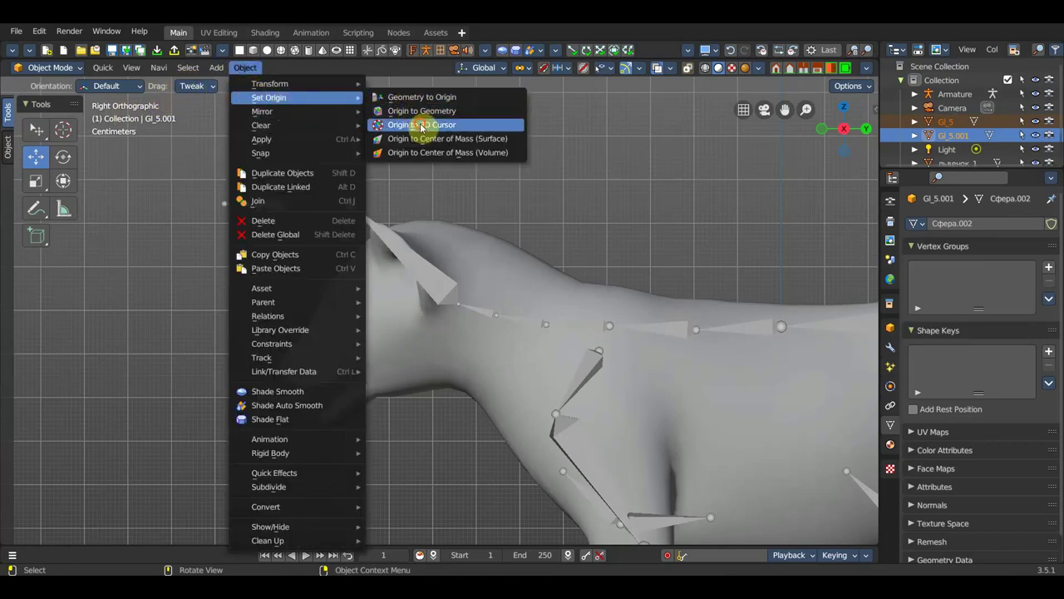
left_click(422, 125)
Reset the eye origins to geometry and move the eyes out in front of the head
mouse_move(269, 98)
left_click(244, 68)
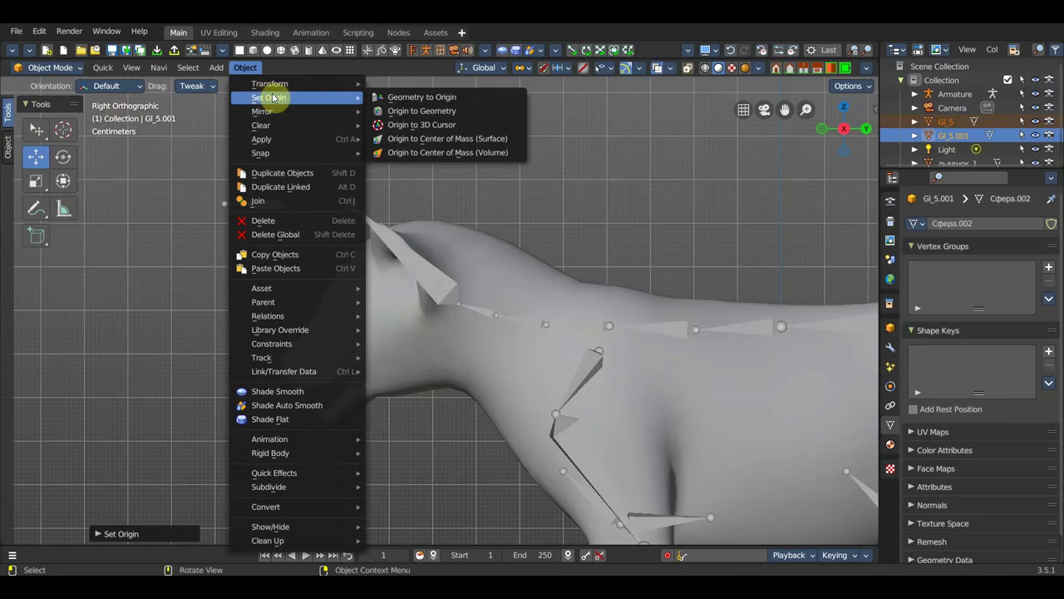
left_click(422, 112)
left_click_drag(399, 309, 158, 328)
scroll(388, 330, "down", 3, "ctrl")
scroll(394, 331, "down", 2, "ctrl")
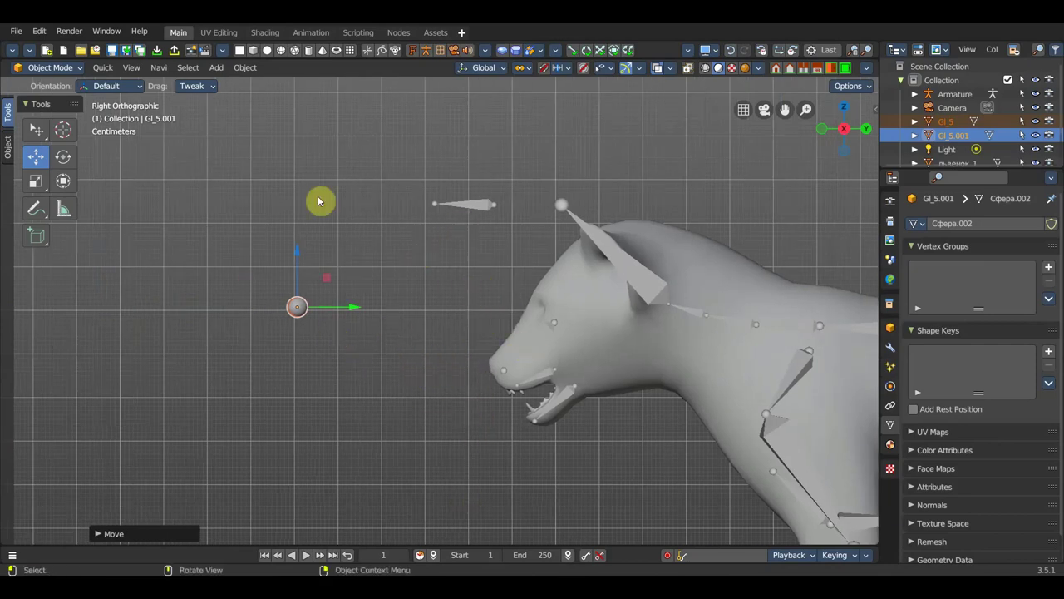
left_click(479, 207)
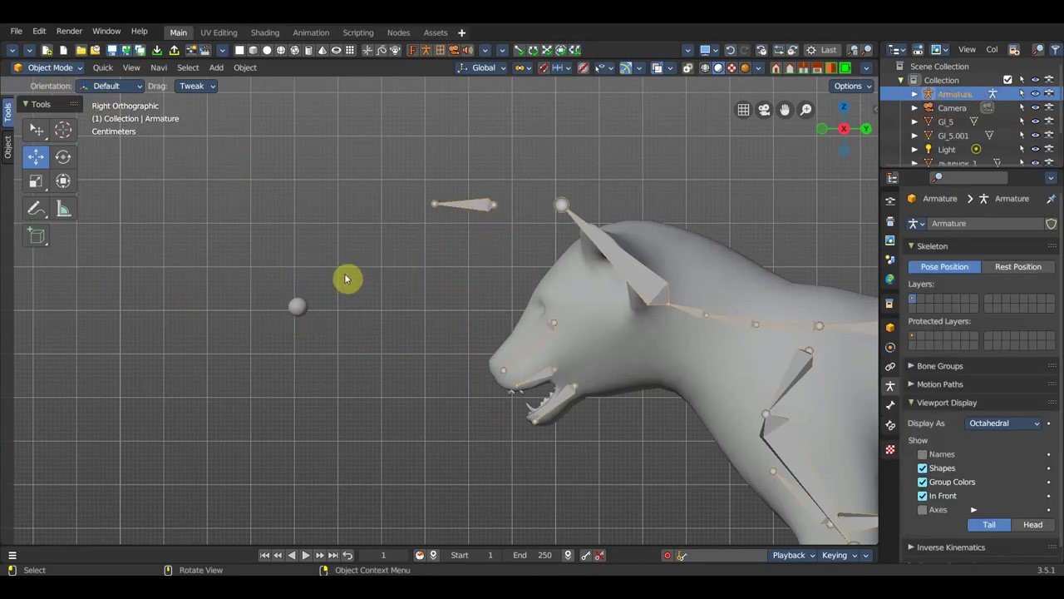
In Edit Mode top view, move Bone.034 toward an eye and scale it to about 0.35
left_click(49, 68)
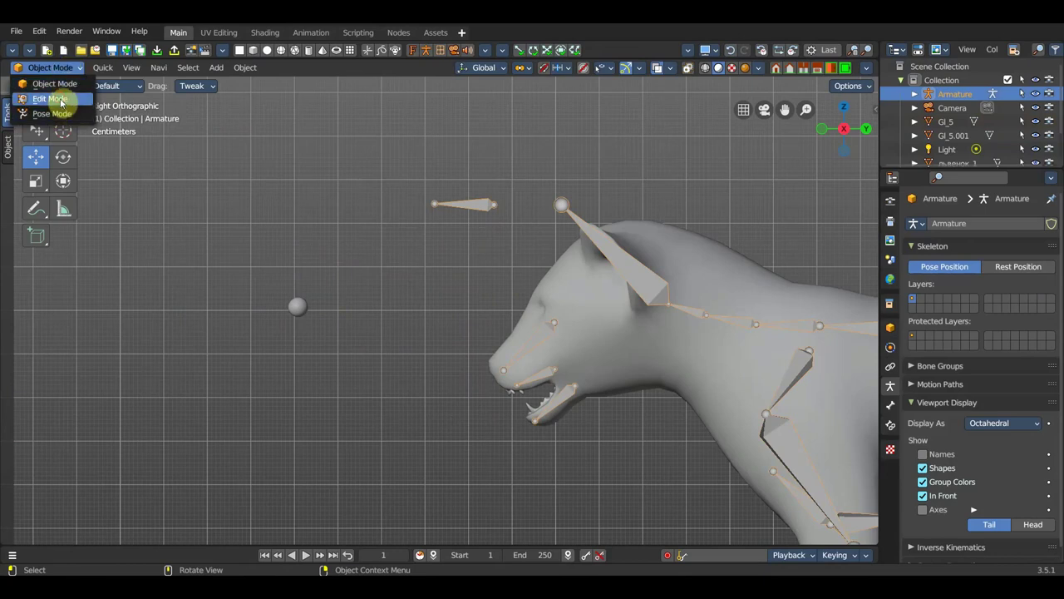
left_click(50, 99)
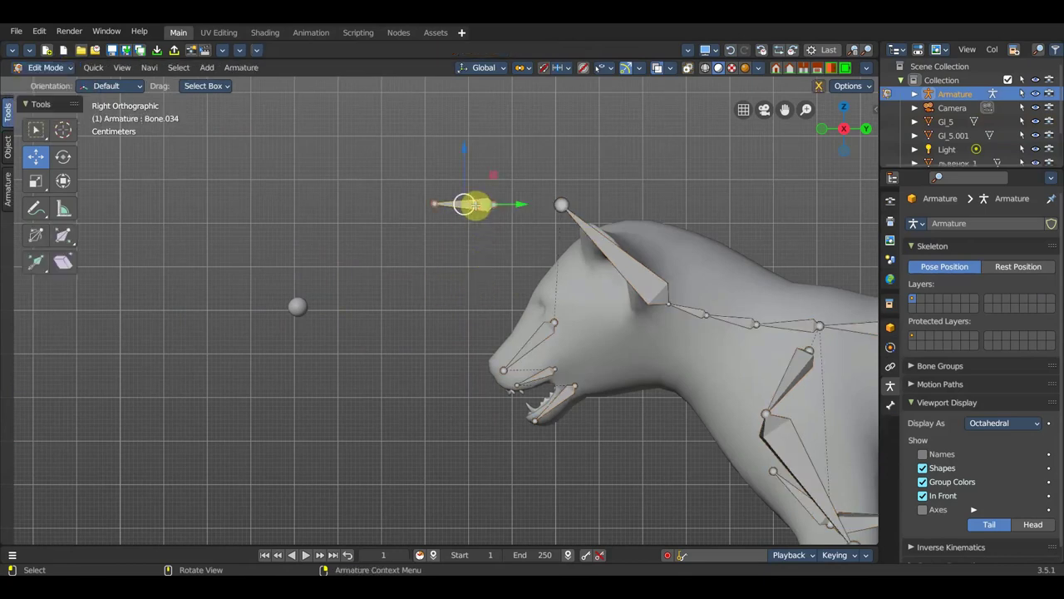
key("KP_7")
scroll(506, 292, "down", 2)
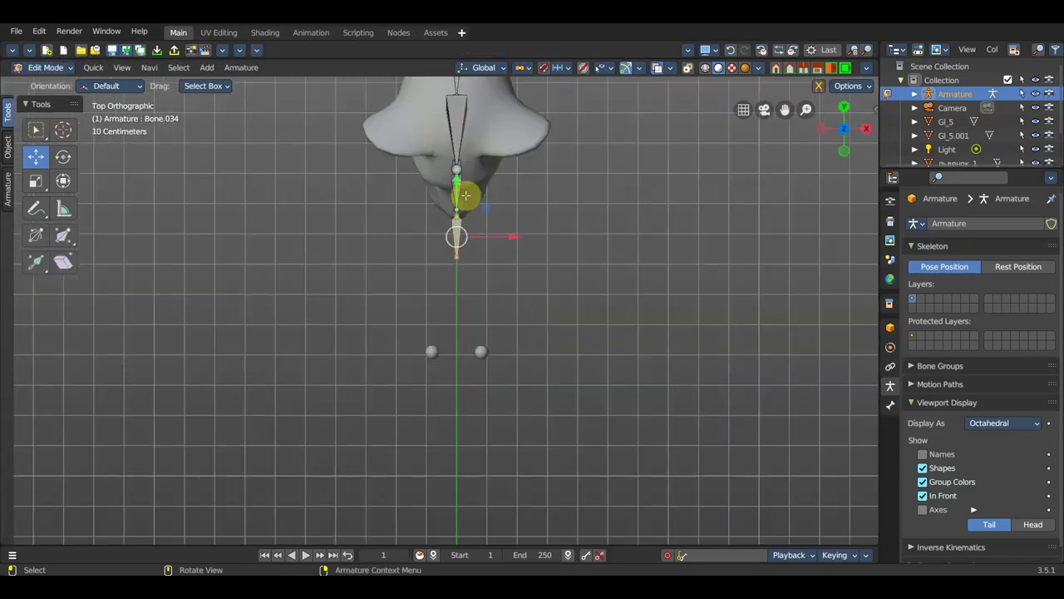
left_click_drag(461, 179, 476, 339)
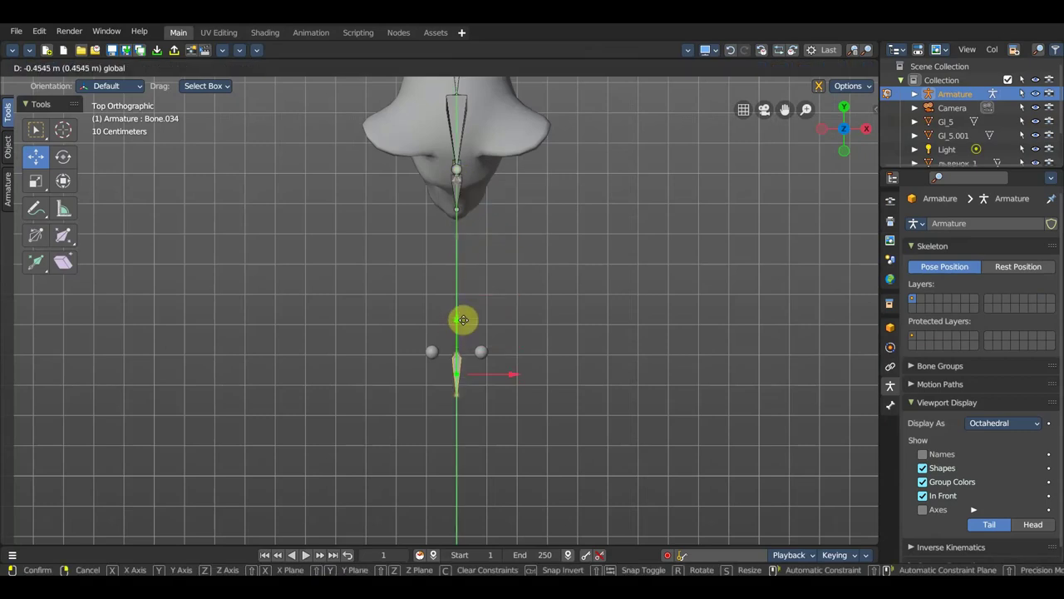
left_click_drag(513, 374, 539, 376)
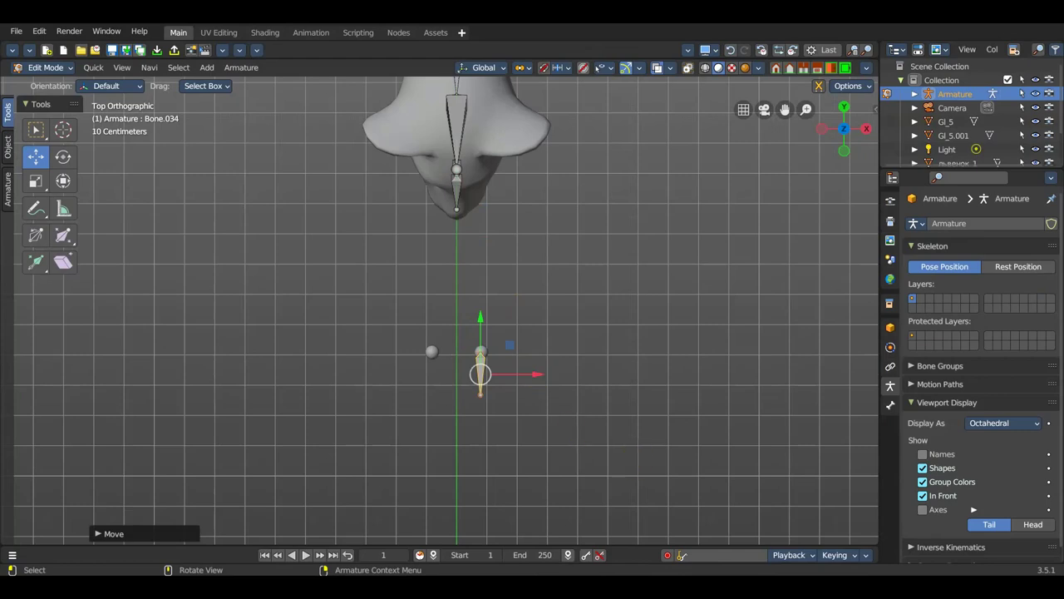
key("s")
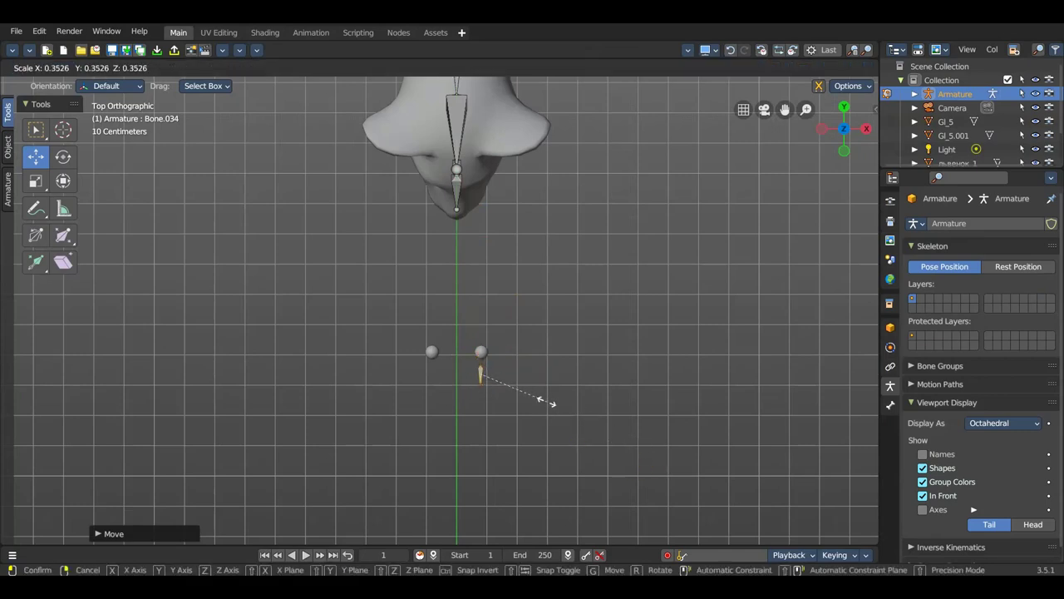
left_click(549, 402)
Fine-tune Bone.034's position so it sits over the eye sphere
left_click_drag(484, 329, 481, 304)
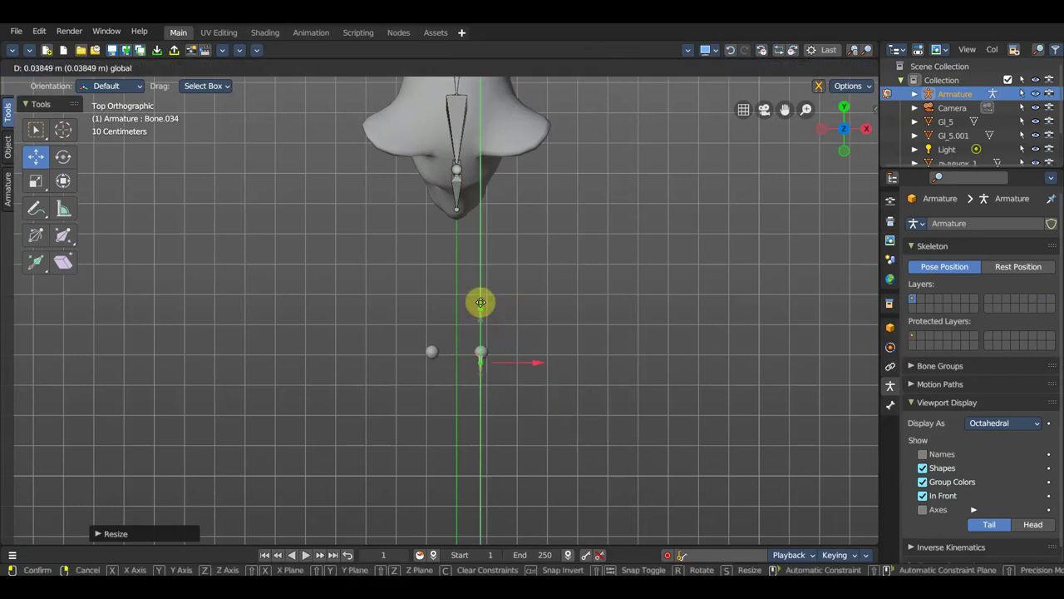
left_click(480, 303)
scroll(582, 383, "up", 5)
mouse_move(644, 411)
middle_mouse_down("shift")
mouse_move(585, 333)
mouse_move(526, 298)
middle_mouse_up("shift")
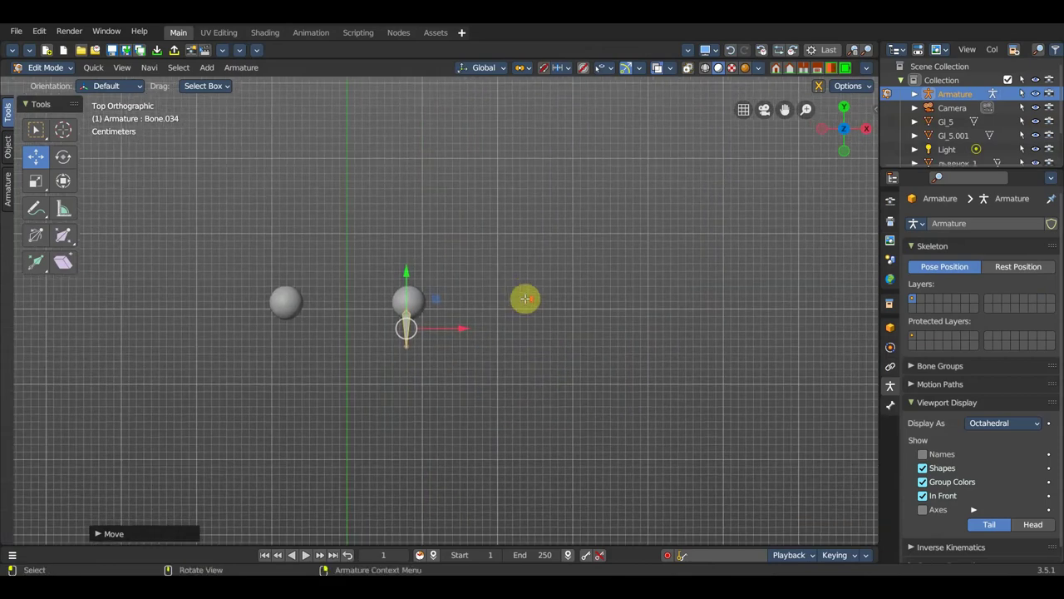
scroll(526, 298, "up", 4)
left_click_drag(374, 287, 376, 280)
left_click_drag(426, 334, 432, 334)
mouse_move(473, 345)
middle_mouse_down()
mouse_move(399, 316)
mouse_move(372, 278)
mouse_move(439, 311)
mouse_move(435, 340)
middle_mouse_up()
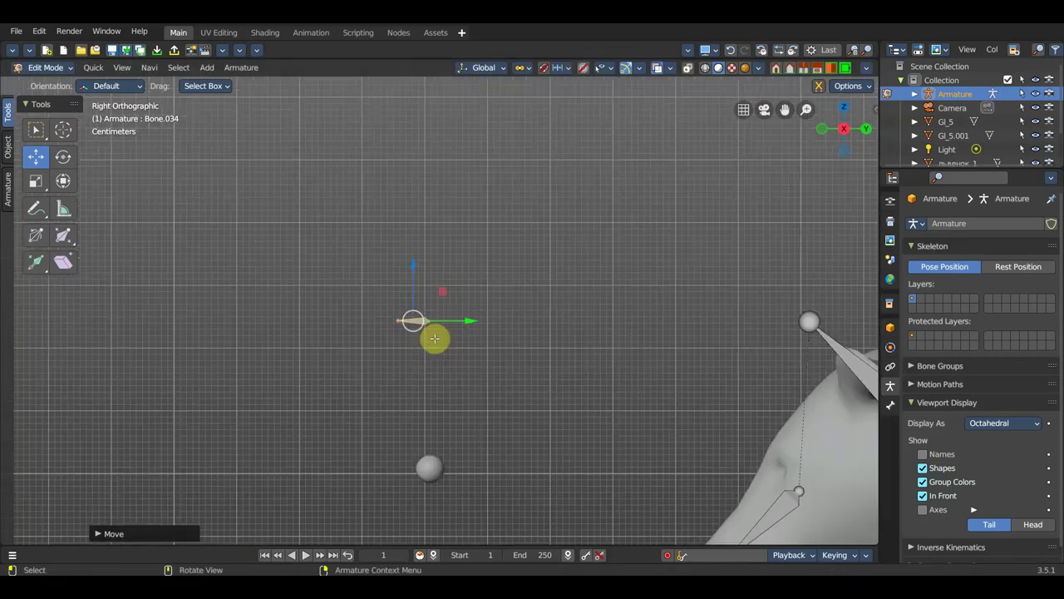
Lower the eye bone to the sphere's height and duplicate a copy along Y in front of the eye
left_click_drag(416, 261, 413, 393)
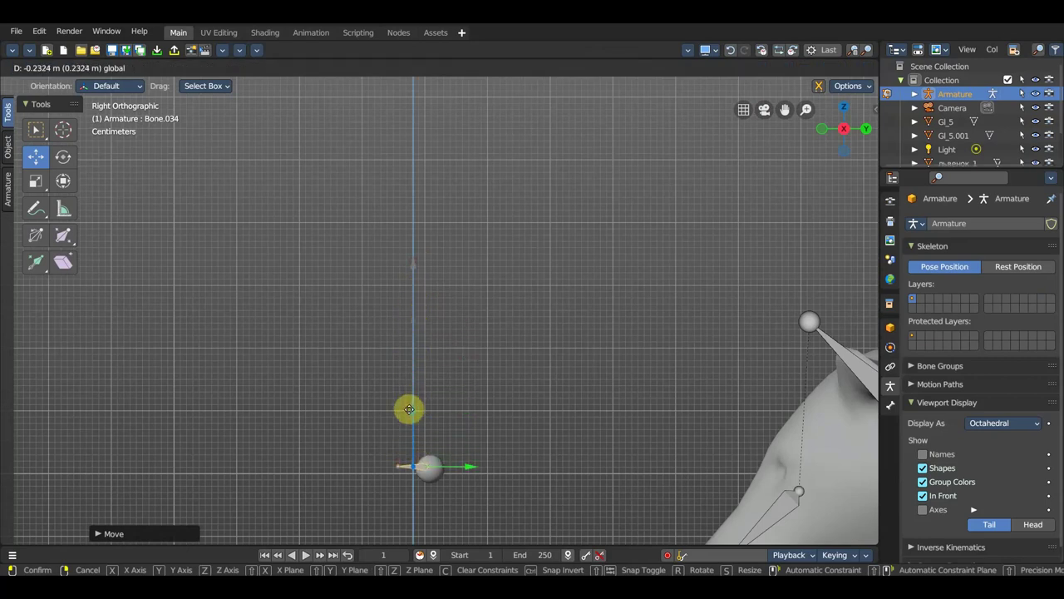
left_click_drag(408, 409, 409, 409)
mouse_move(491, 405)
middle_mouse_down("shift")
mouse_move(548, 330)
mouse_move(570, 252)
middle_mouse_up("shift")
key("shift+d")
key("y")
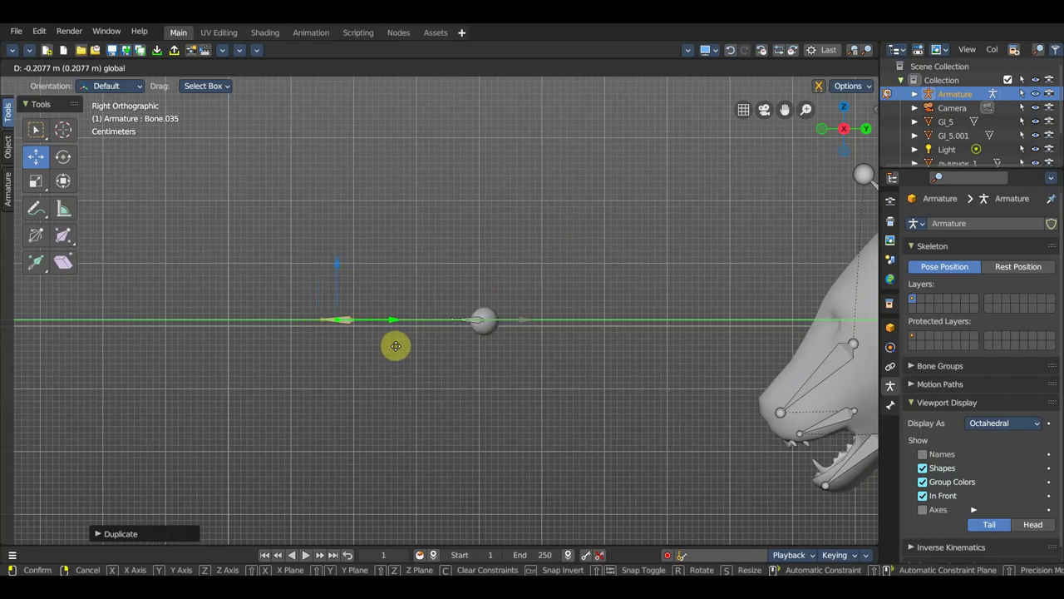
left_click(395, 345)
In top view, duplicate another bone copy sideways along X beside the first
key("KP_7")
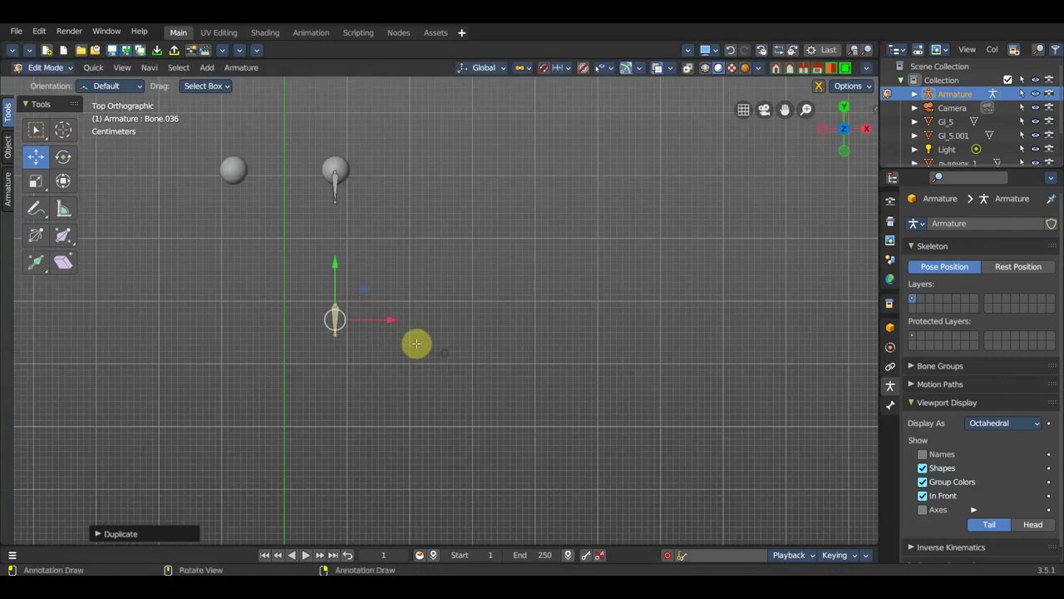
key("shift+d")
key("x")
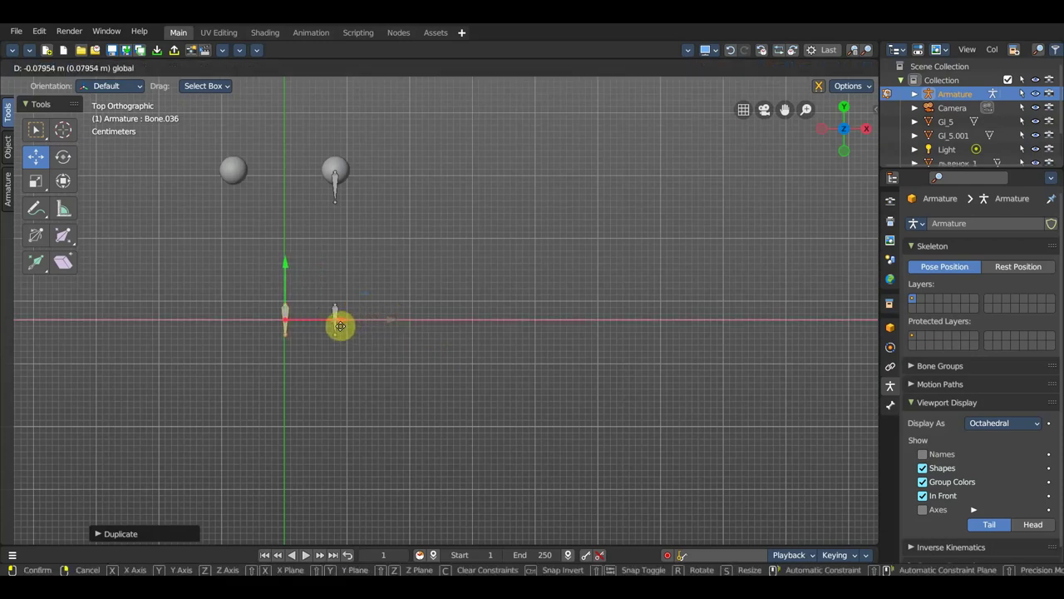
left_click(339, 326)
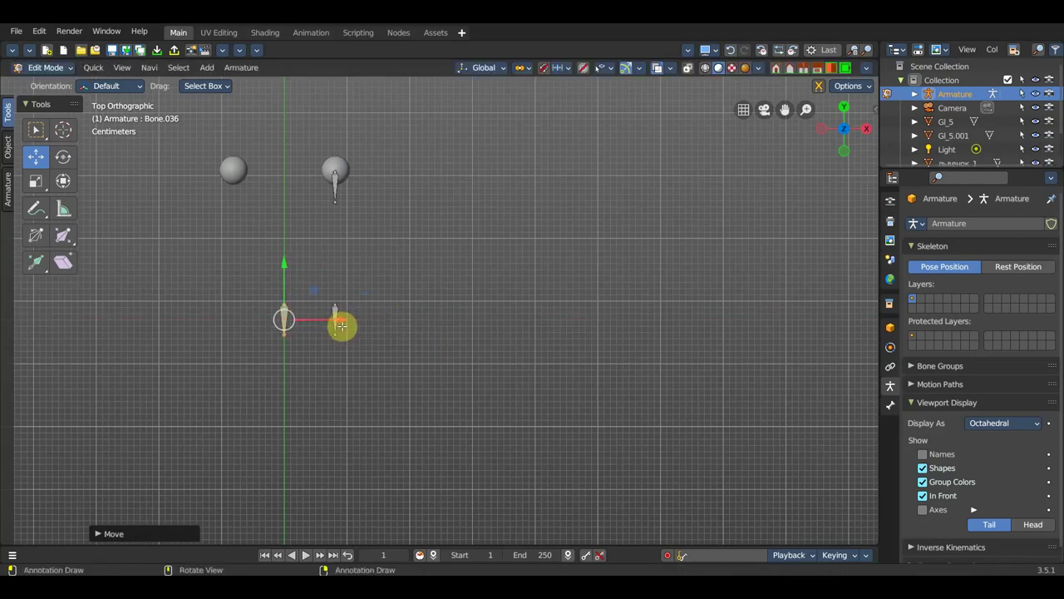
middle_click_drag(339, 326, 341, 326)
In side view, enlarge the new copy and rotate it about 90° to stand upright
key("KP_3")
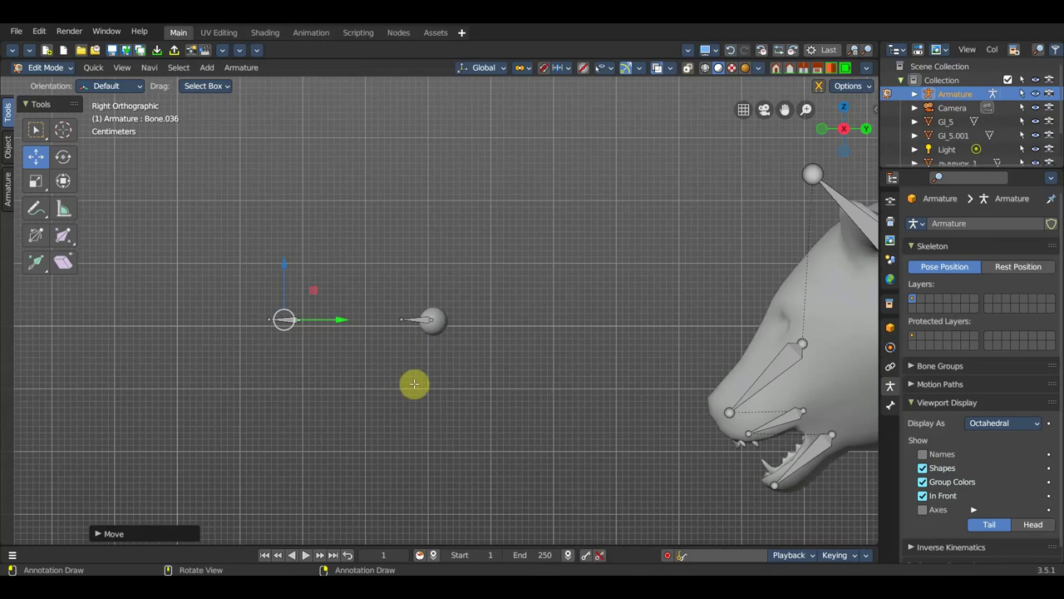
key("s")
left_click(466, 390)
key("r")
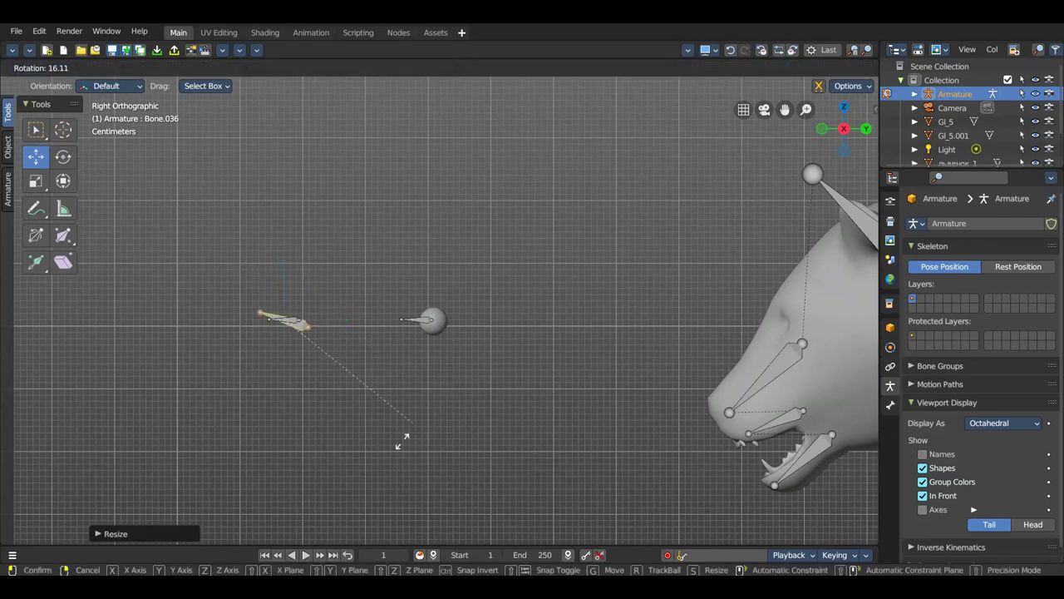
left_click(218, 487)
mouse_move(349, 385)
middle_mouse_down()
mouse_move(408, 475)
mouse_move(316, 380)
mouse_move(496, 352)
middle_mouse_up()
left_click(318, 347)
scroll(352, 359, "up", 3)
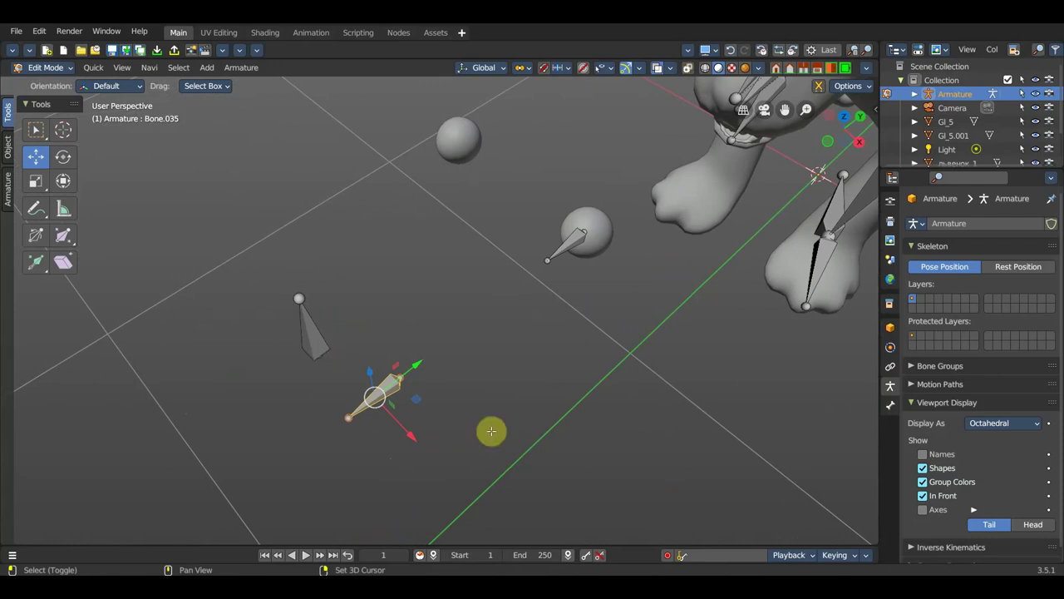
Parent the small Bone.035 to the upright Bone.036 using Keep Offset
left_click(306, 329, "shift")
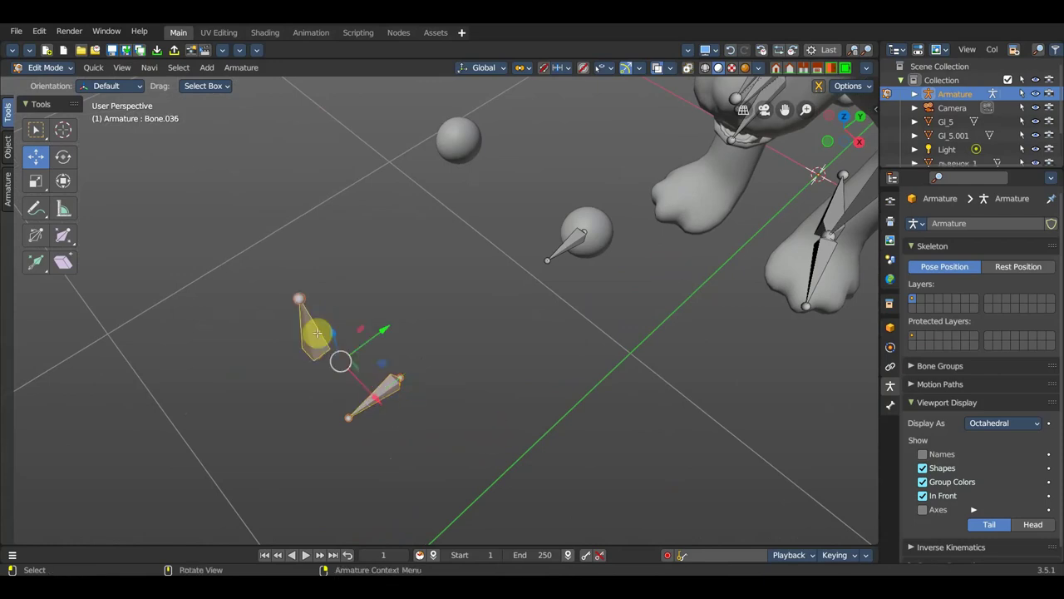
key("ctrl+p")
left_click(317, 332)
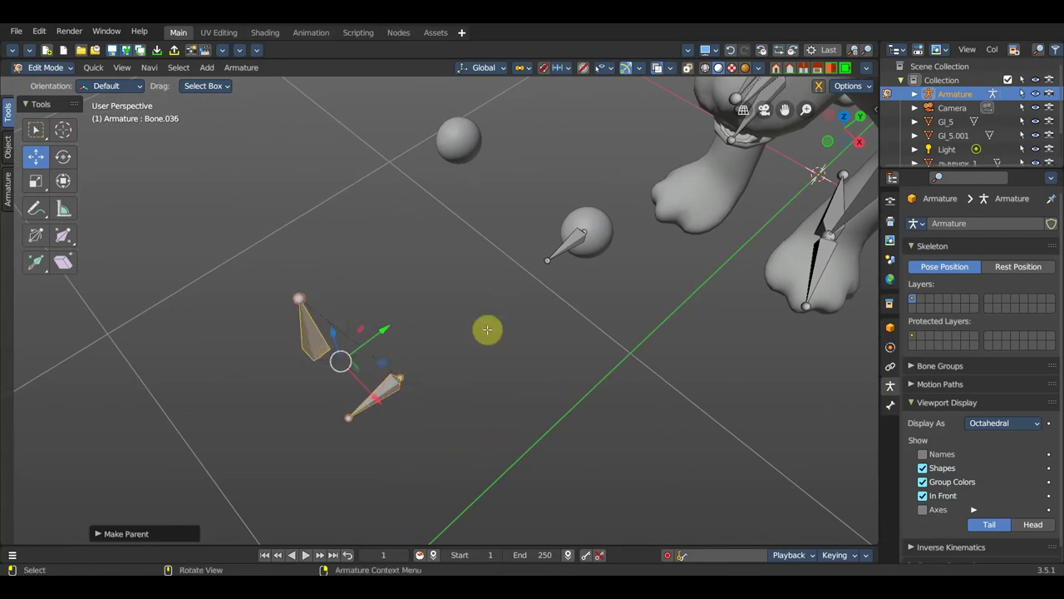
scroll(416, 337, "down", 1)
middle_click_drag(392, 340, 397, 335)
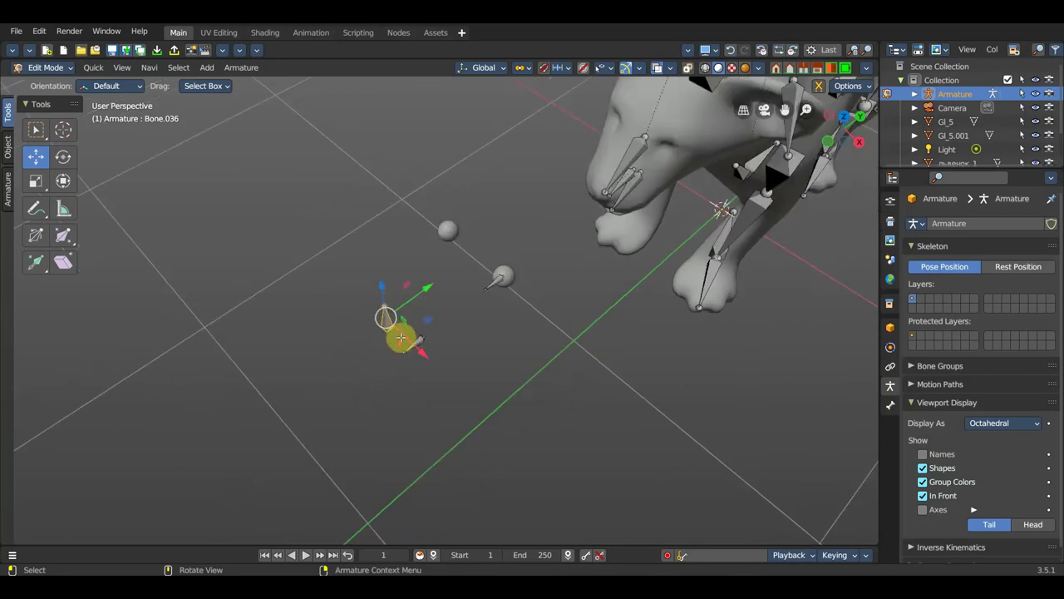
mouse_move(630, 194)
middle_mouse_down()
mouse_move(574, 343)
mouse_move(492, 278)
middle_mouse_up()
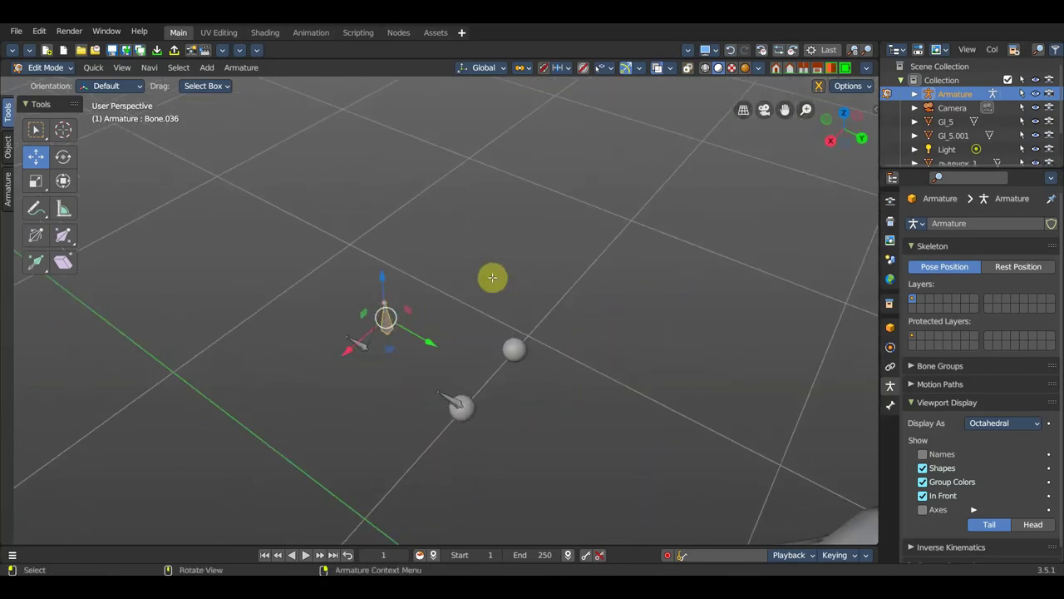
key("KP_3")
middle_click_drag(549, 351, 252, 356, "shift")
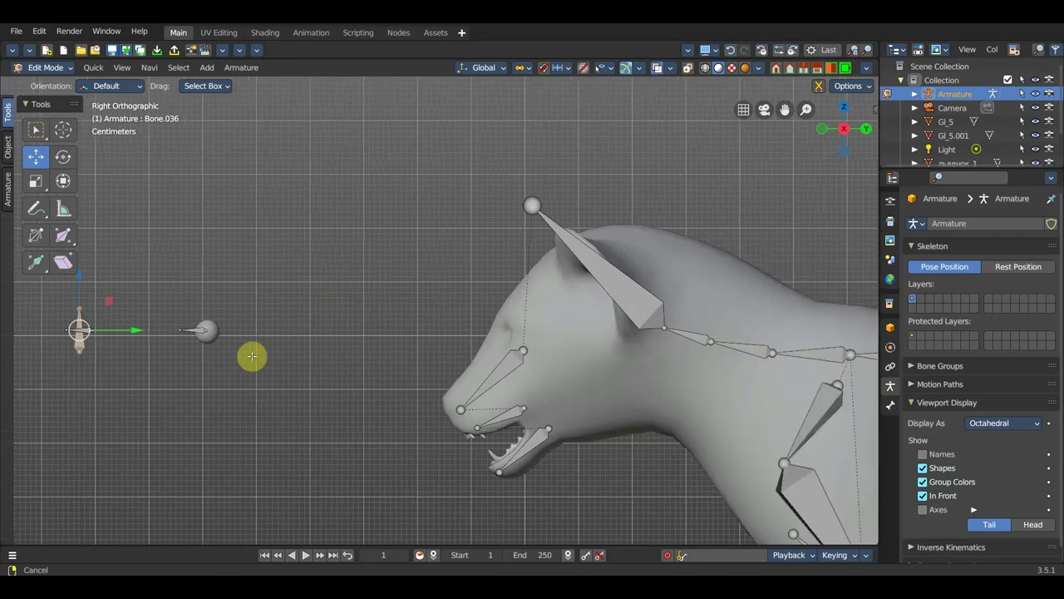
Make the upright control bone Bone.034 a child of head bone Bone.016 with Keep Offset
left_click(608, 286)
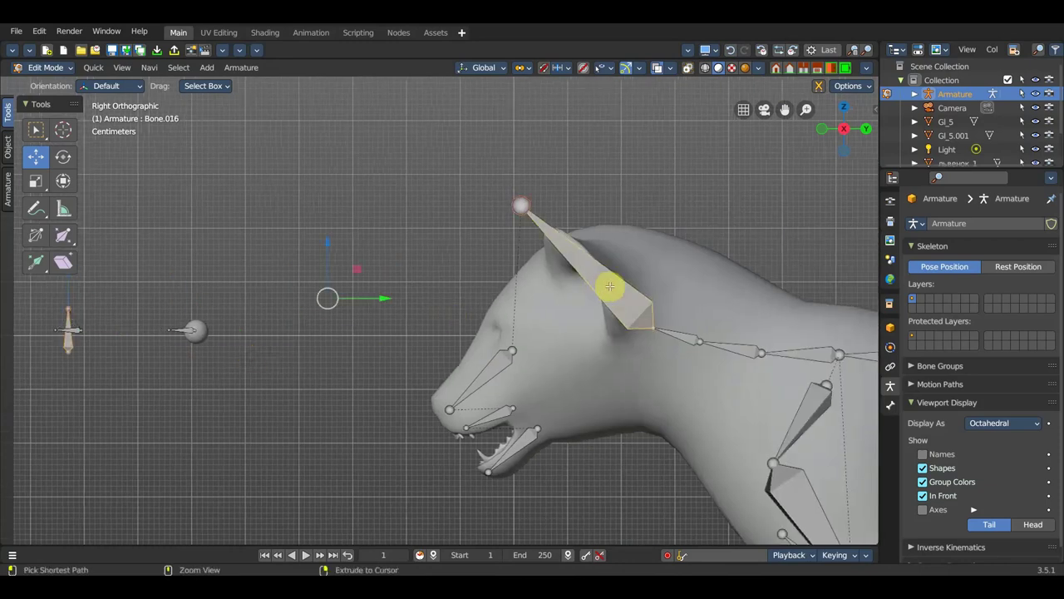
key("ctrl+p")
left_click(610, 287)
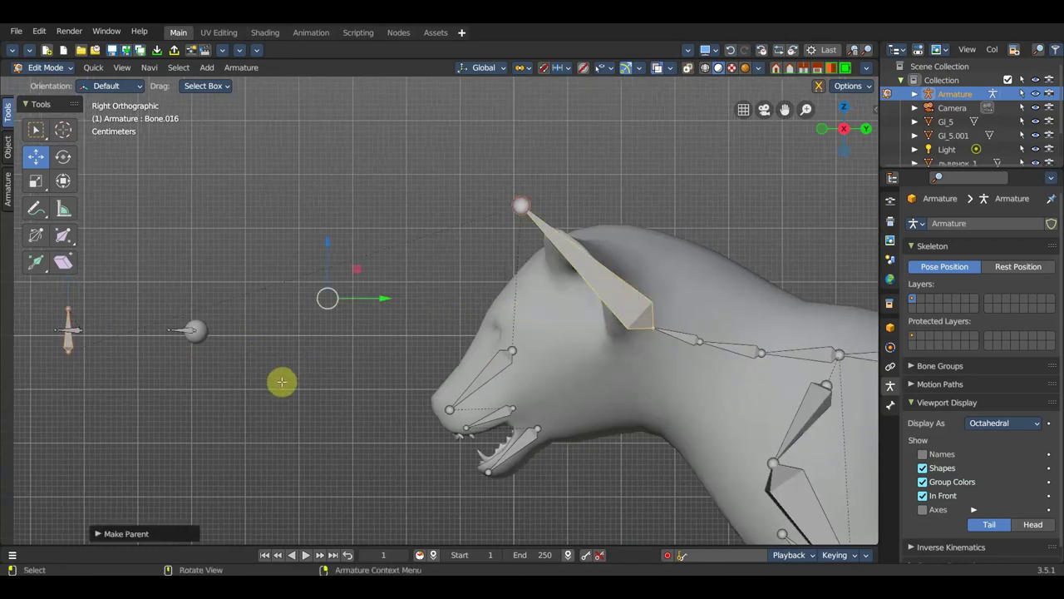
left_click_drag(250, 380, 172, 314)
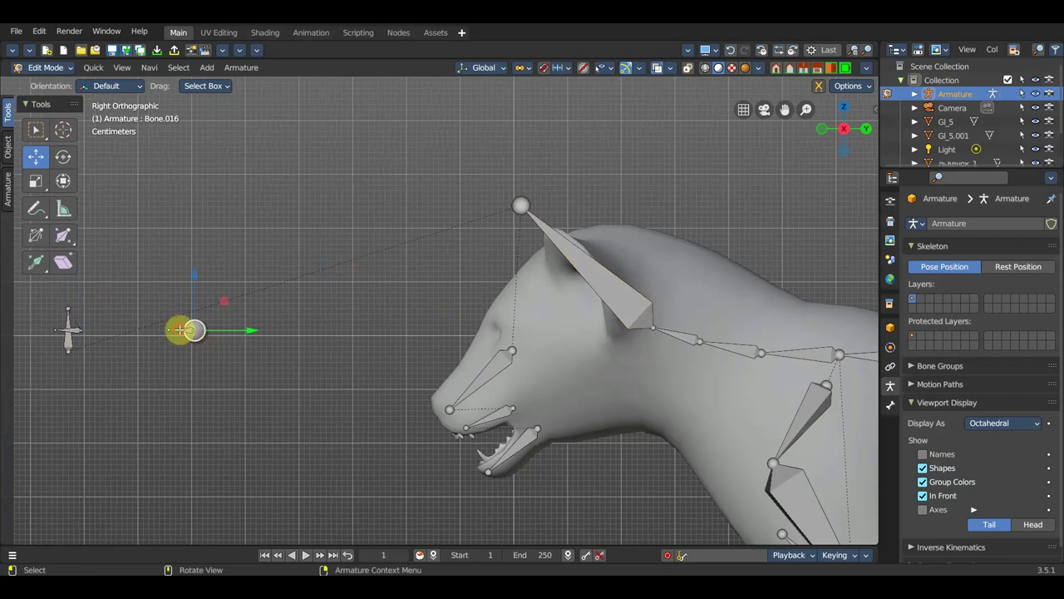
left_click(605, 282, "shift")
key("ctrl+p")
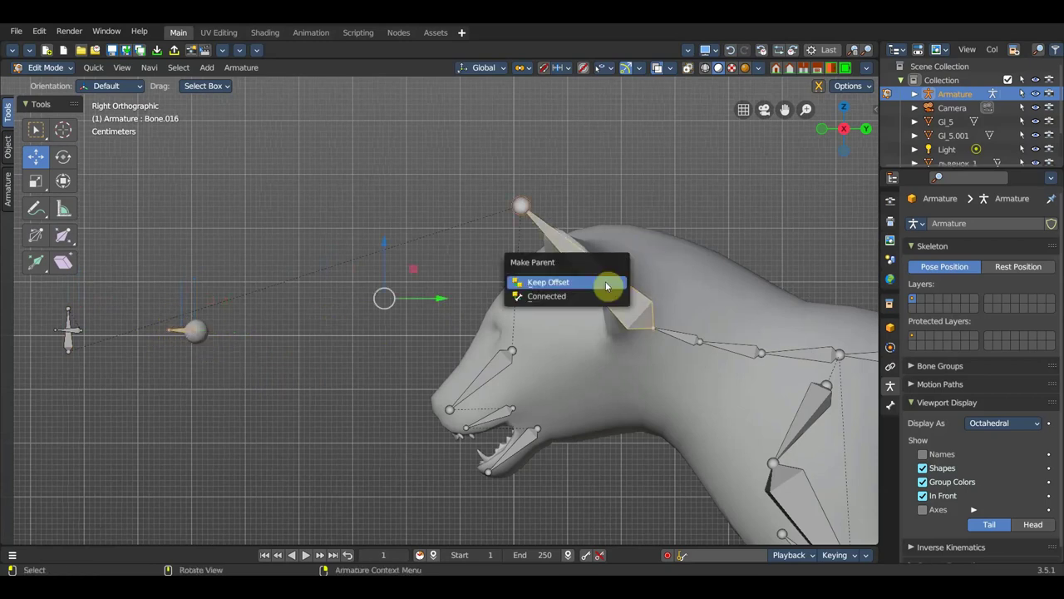
left_click(606, 284)
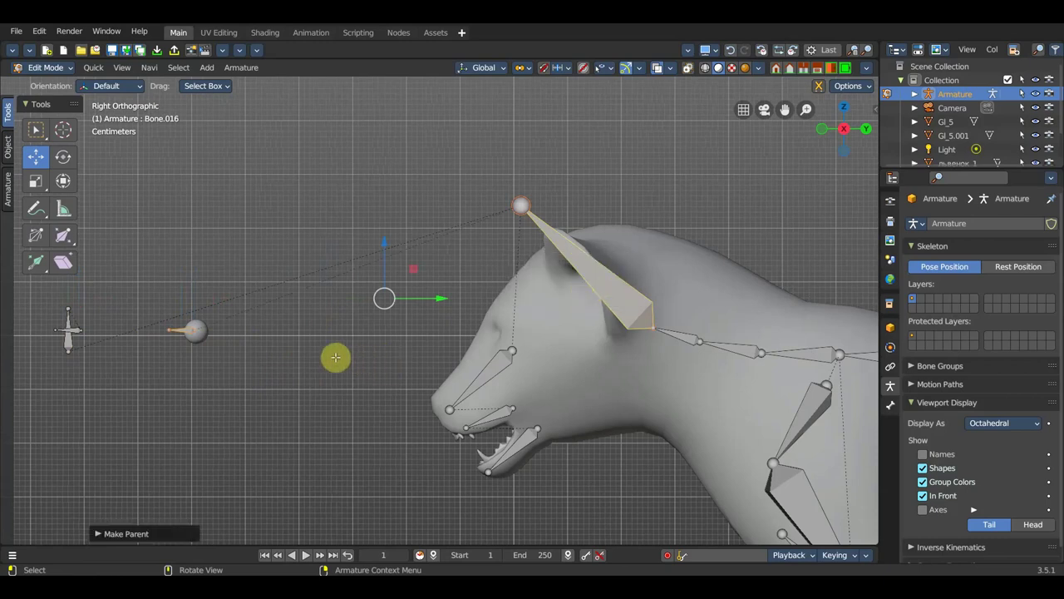
key("KP_7")
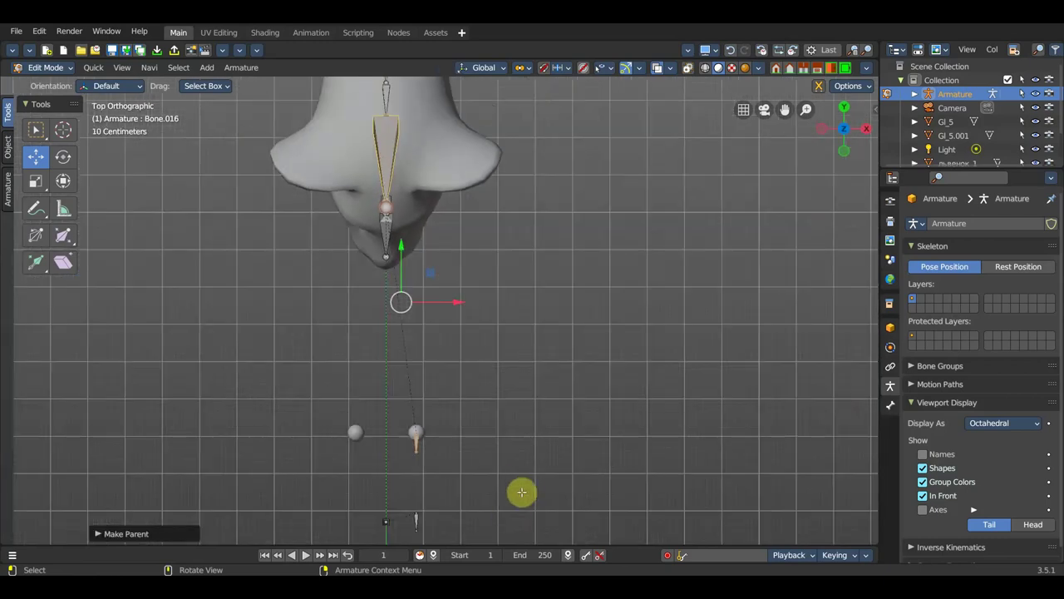
Duplicate the bones at one eye and mirror the copies across global X
middle_click_drag(530, 477, 575, 371, "shift")
left_click_drag(527, 499, 441, 300)
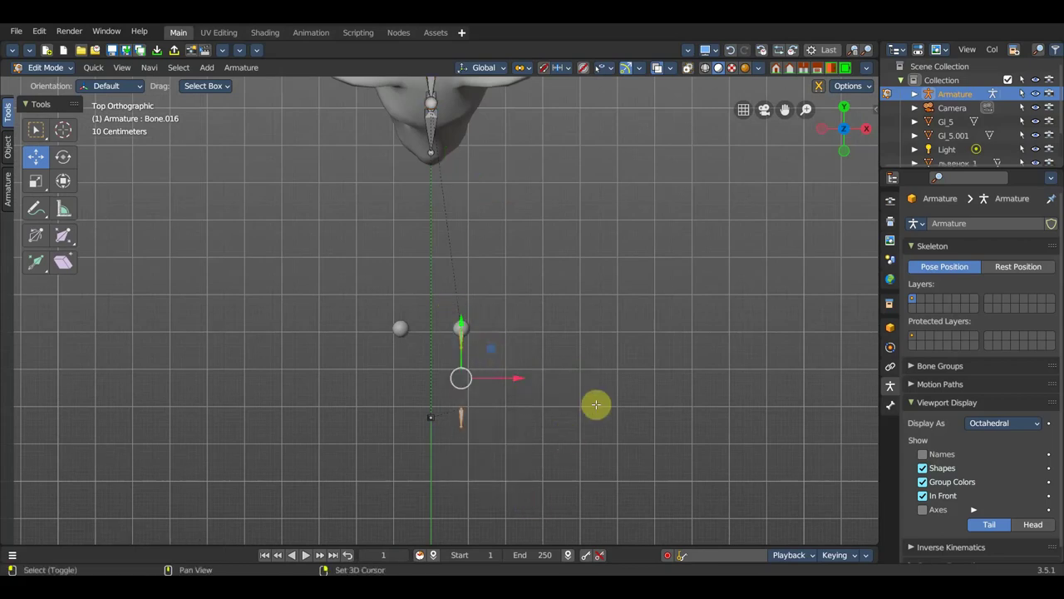
key("shift+d")
right_click(623, 415)
right_click(624, 414)
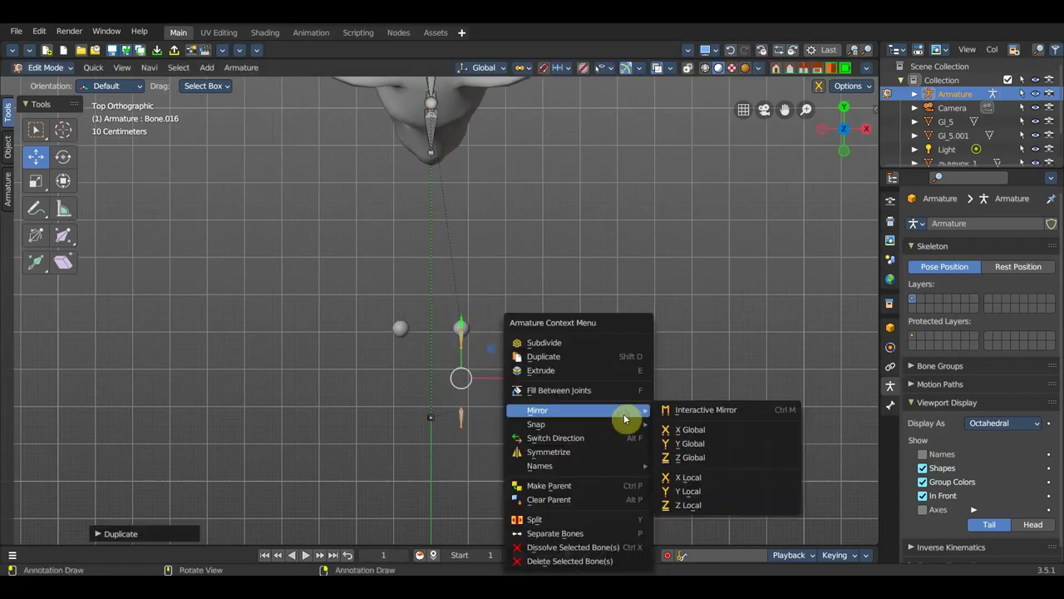
left_click(701, 431)
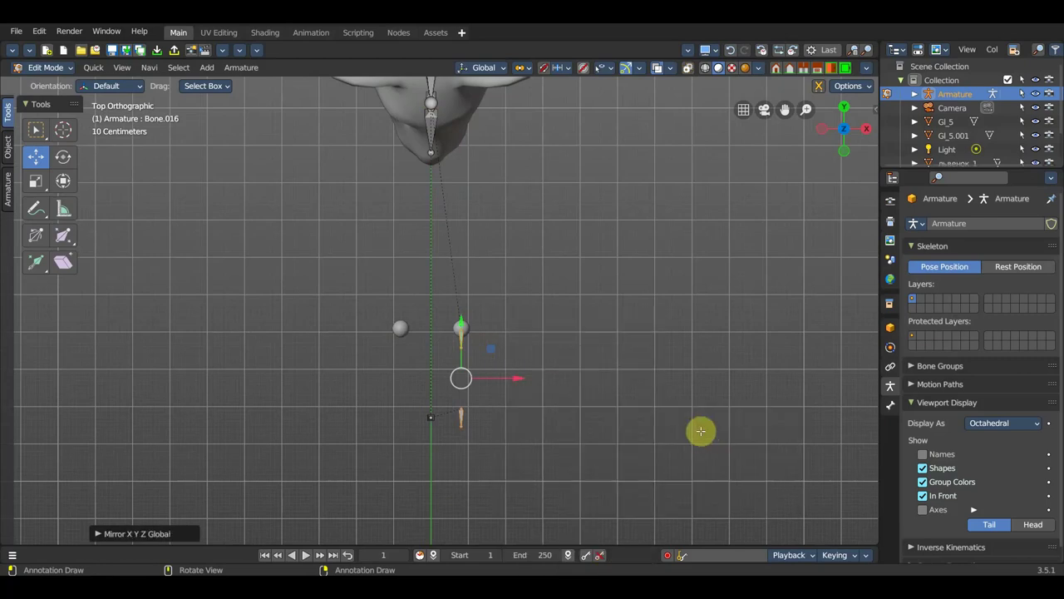
Expand the Mirror tools in the sidebar's Object tab
left_click(7, 187)
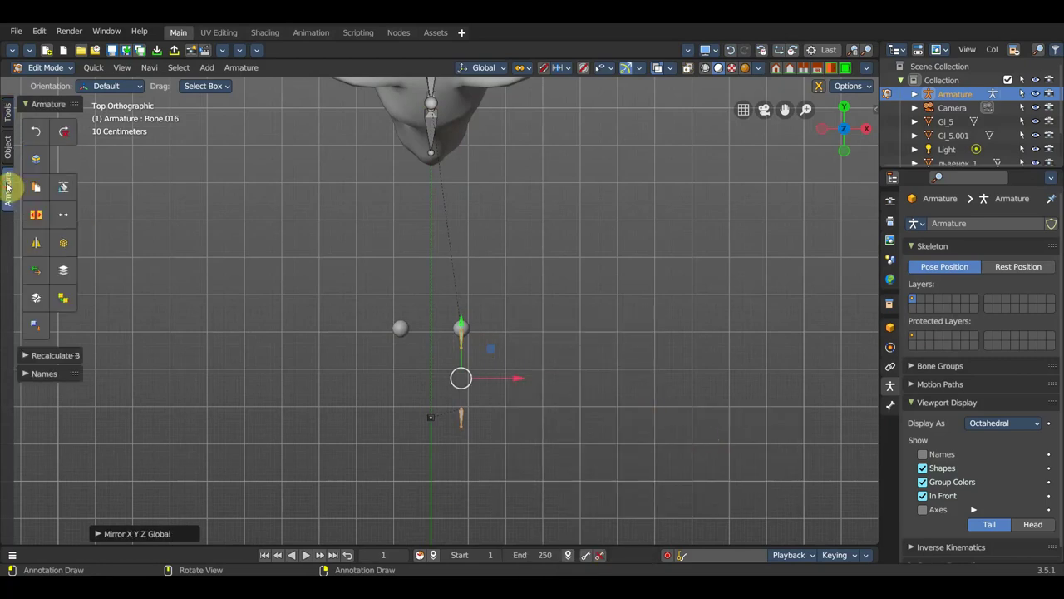
left_click(7, 150)
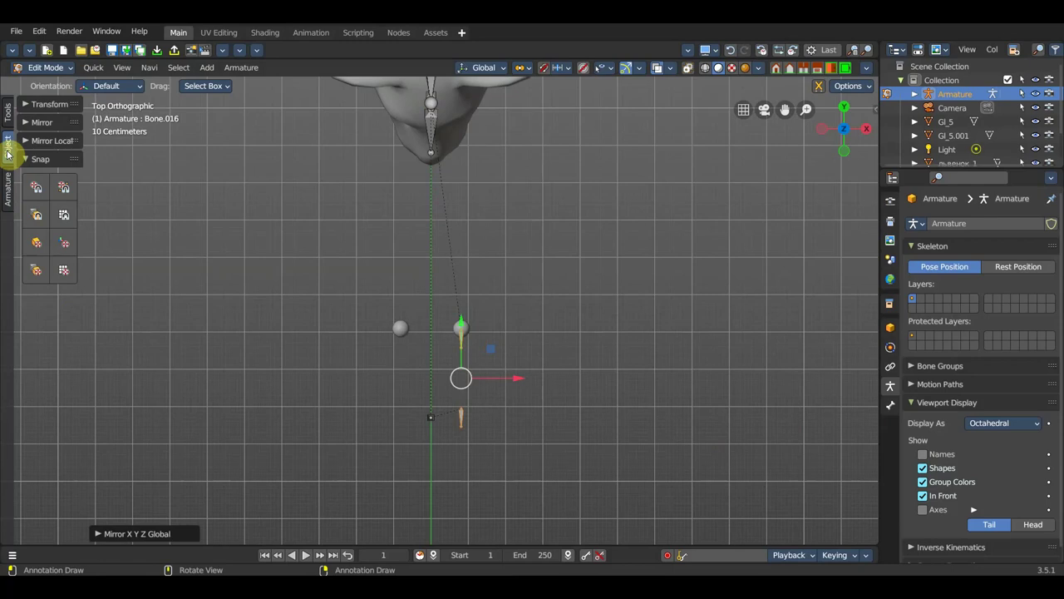
left_click(25, 122)
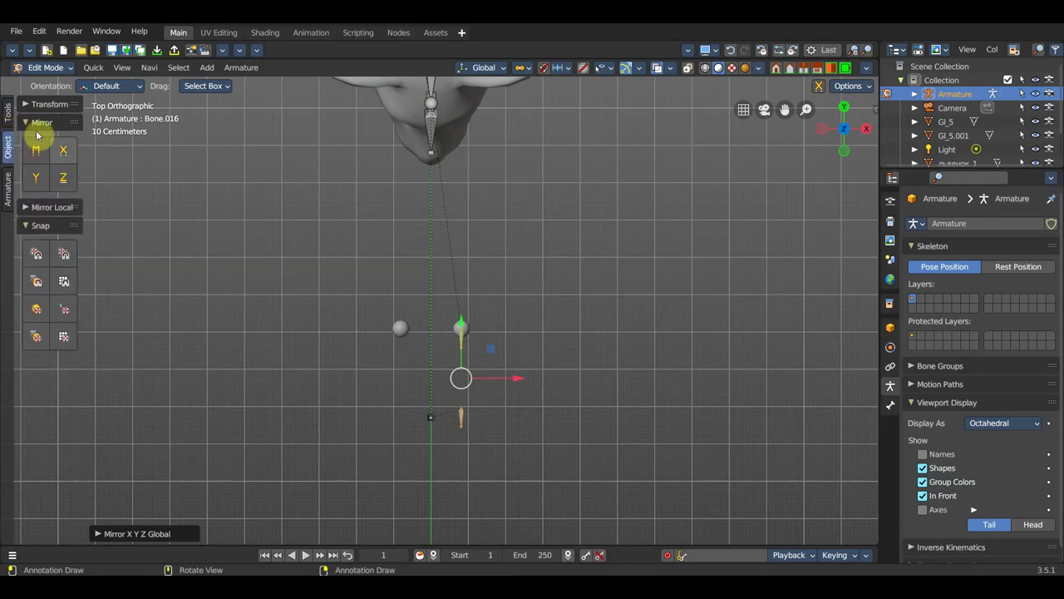
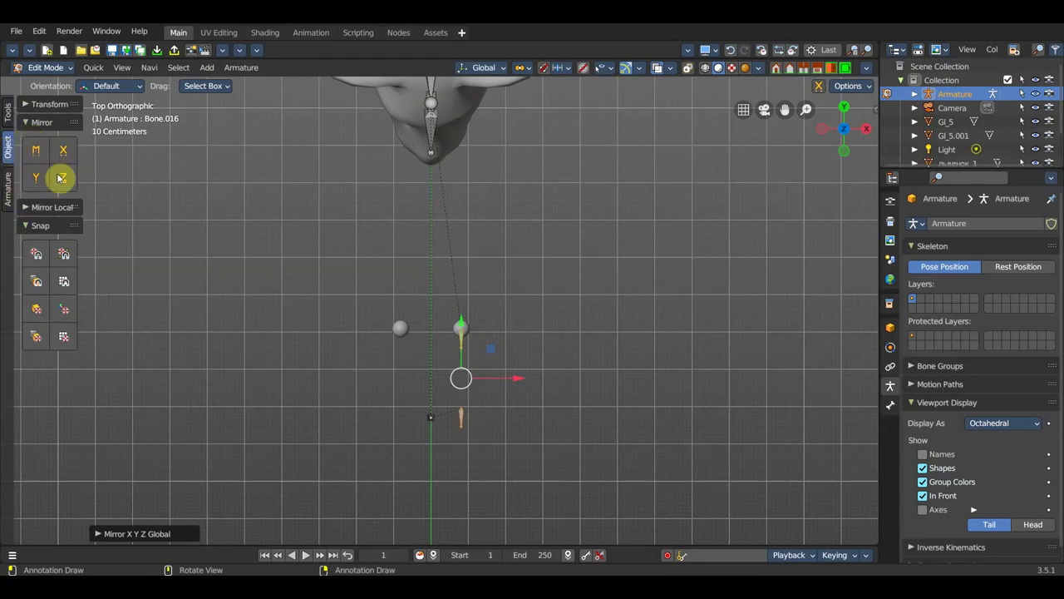
Slide the eye control bone 0.1649 m along X beneath the other eye, then view the cub from the side
left_click(7, 112)
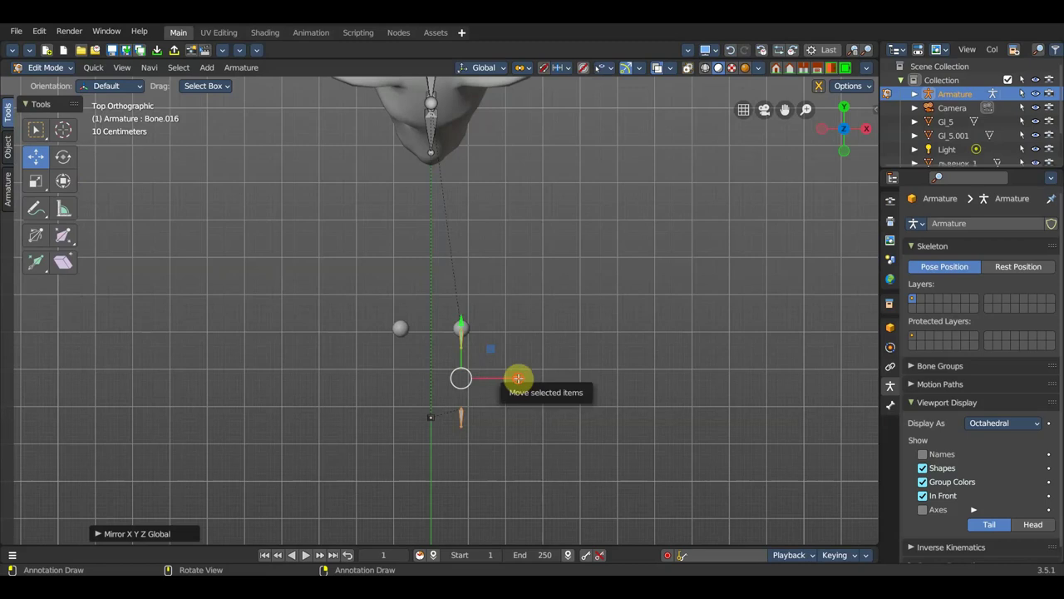
left_click_drag(514, 378, 459, 376)
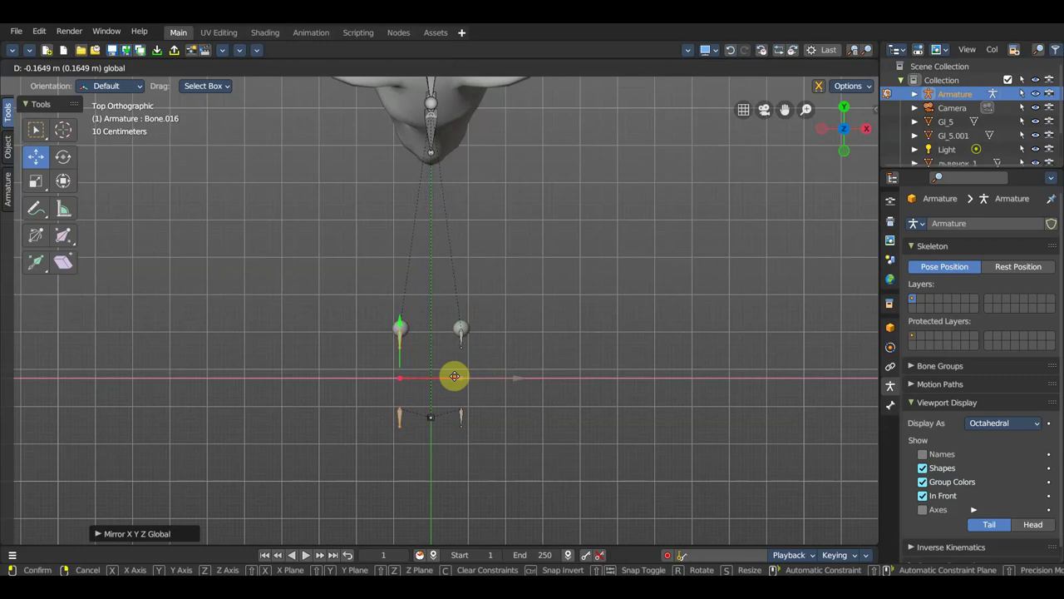
left_click_drag(455, 376, 454, 375)
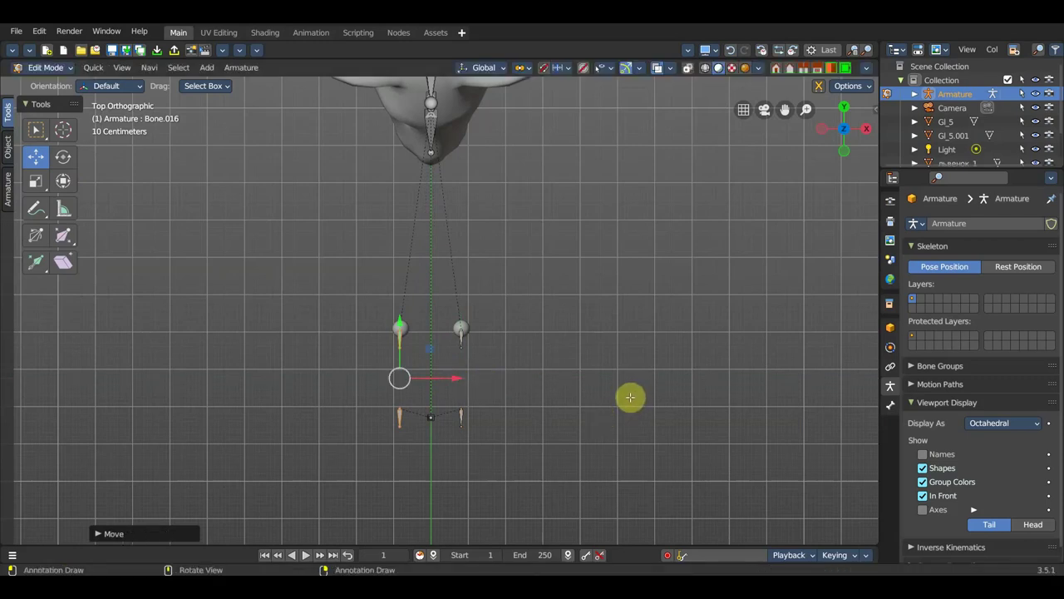
middle_click_drag(630, 398, 473, 359, "alt")
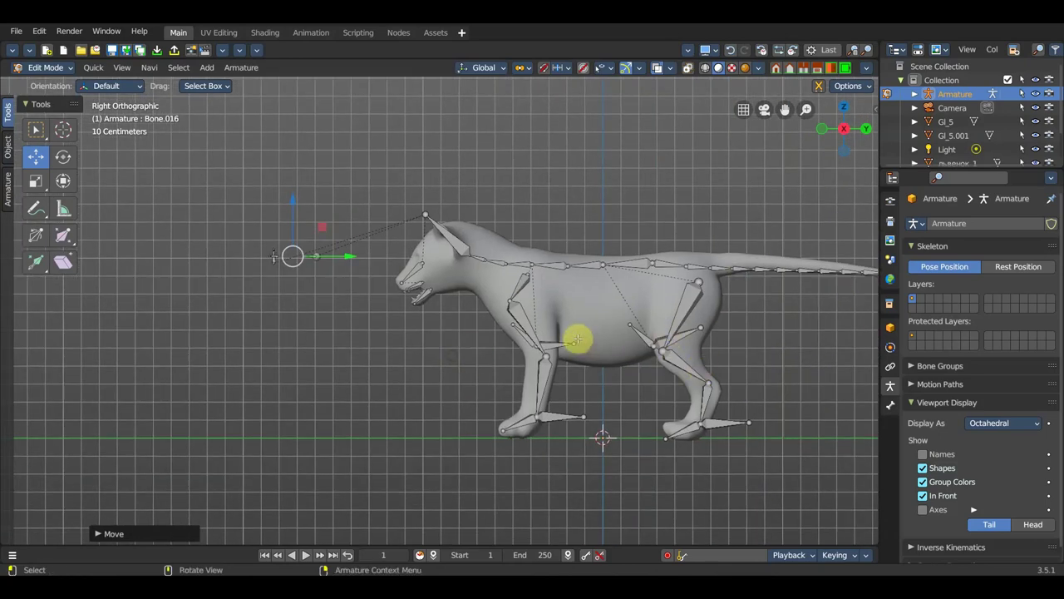
left_click(50, 69)
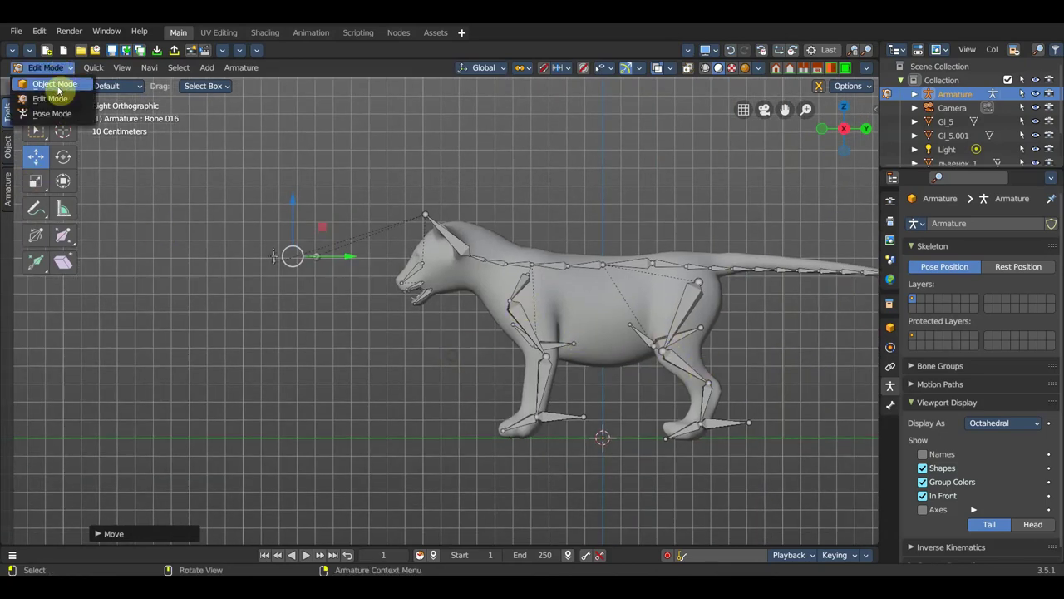
Put the lion cub mesh into Sculpt Mode with the Grab brush
left_click(54, 84)
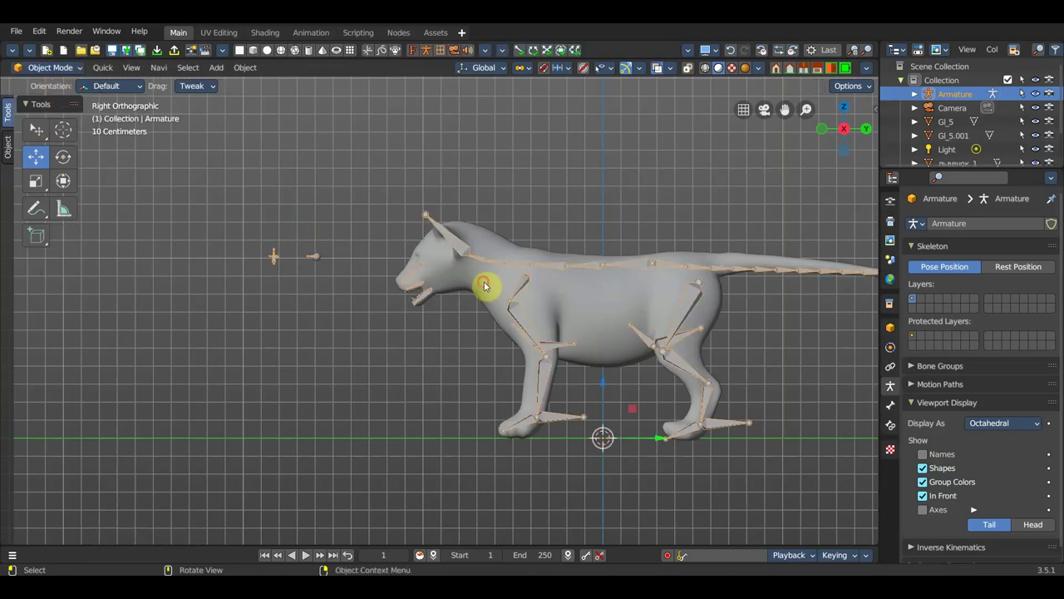
left_click(486, 286)
left_click(50, 68)
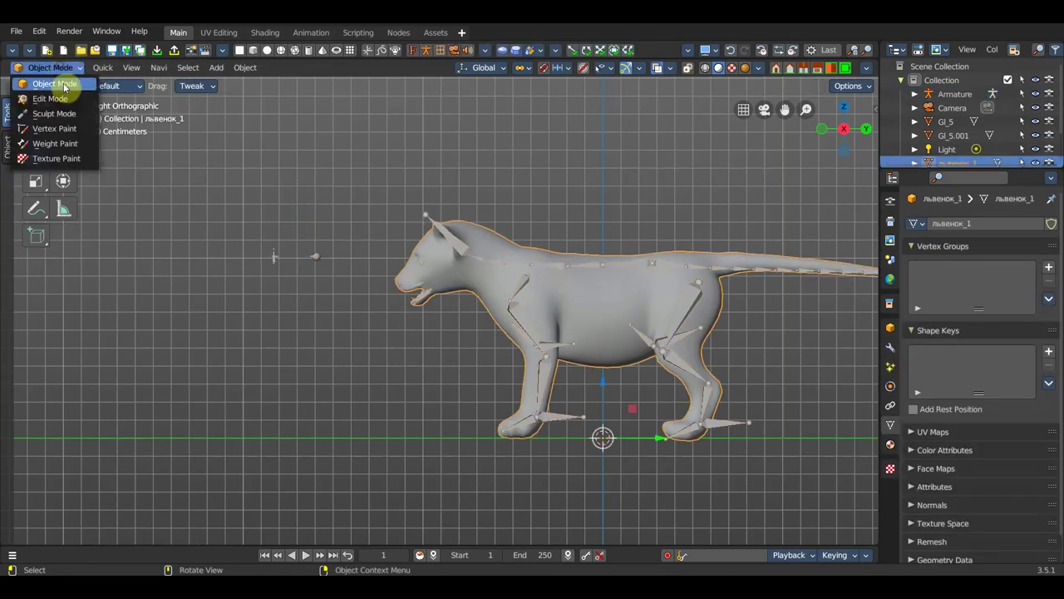
left_click(54, 114)
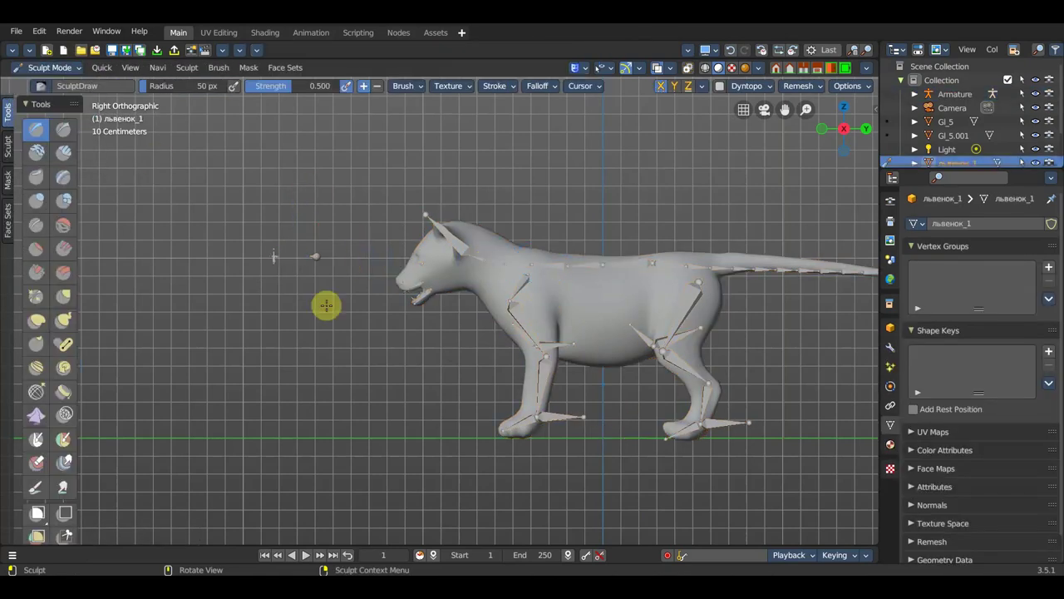
left_click(63, 296)
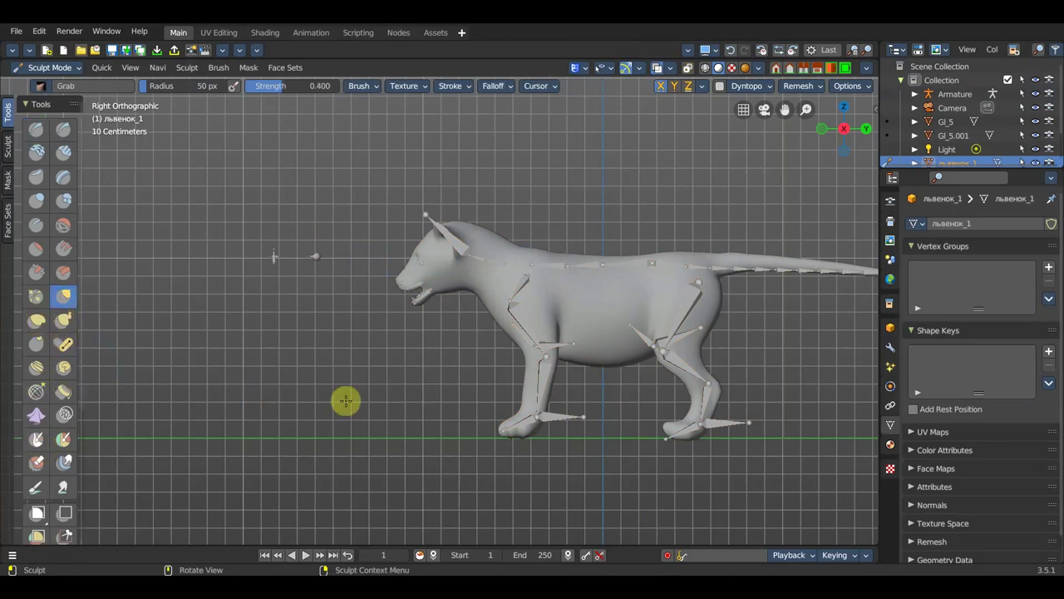
With Grab strength 0.545 and a larger radius, pull the tail straight back over the bones
middle_click_drag(447, 424, 213, 437, "shift")
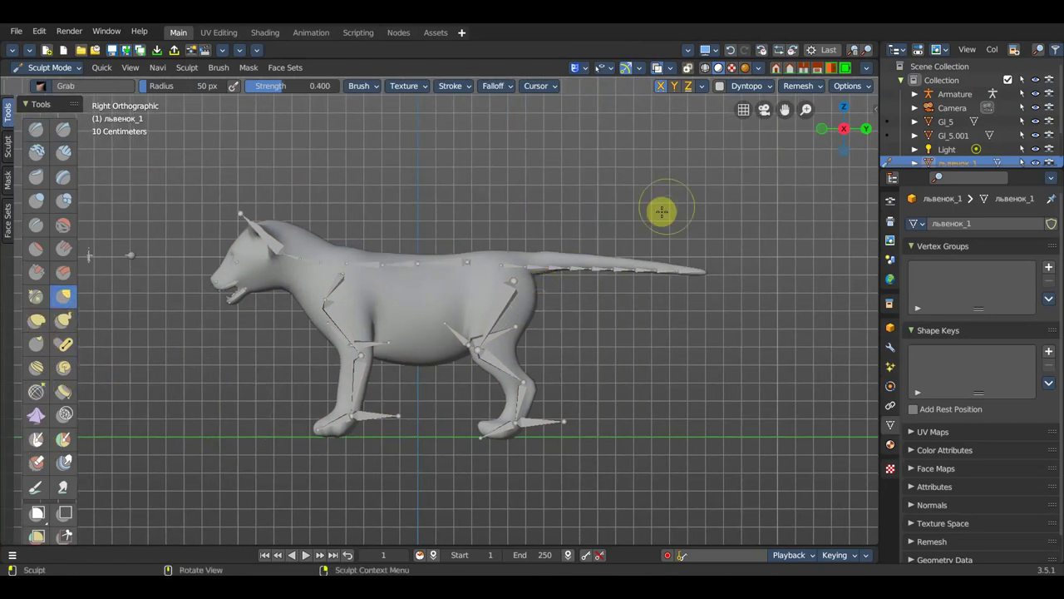
scroll(555, 249, "down", 1)
scroll(551, 252, "down", 1)
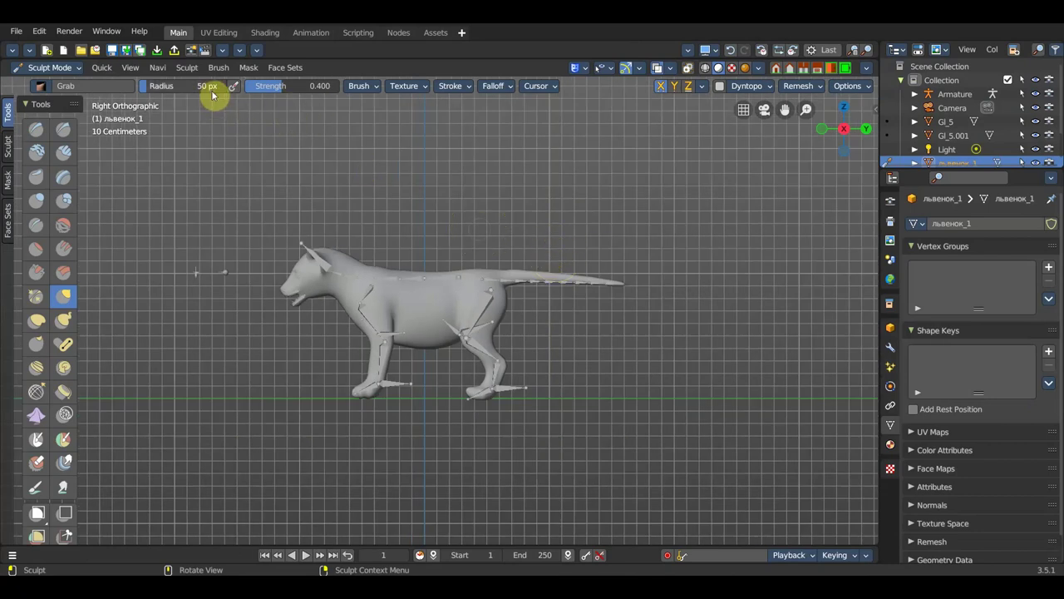
left_click_drag(320, 85, 326, 86)
scroll(527, 282, "up", 2)
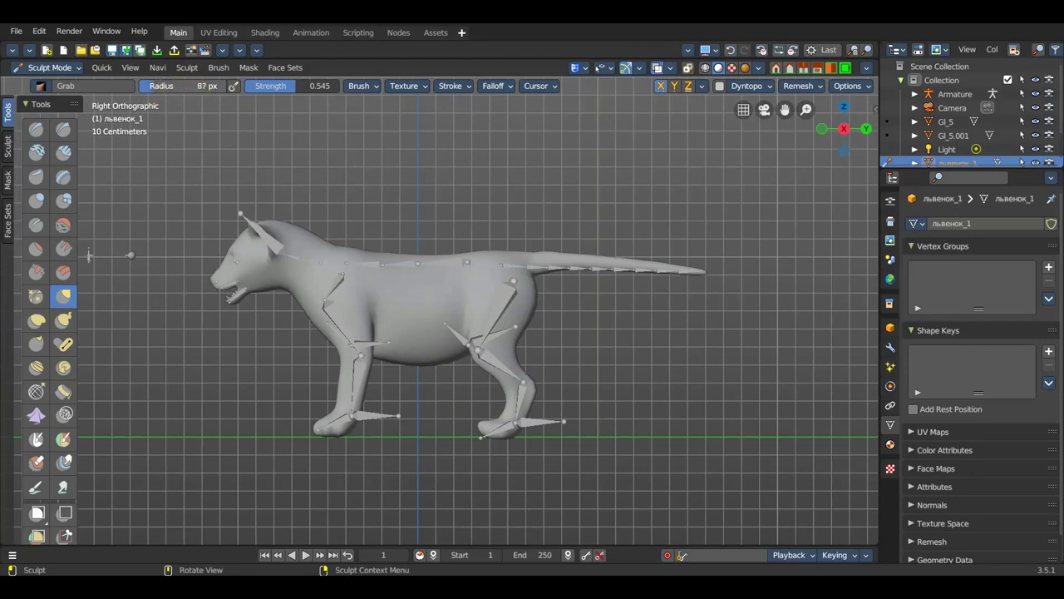
left_click_drag(175, 86, 200, 86)
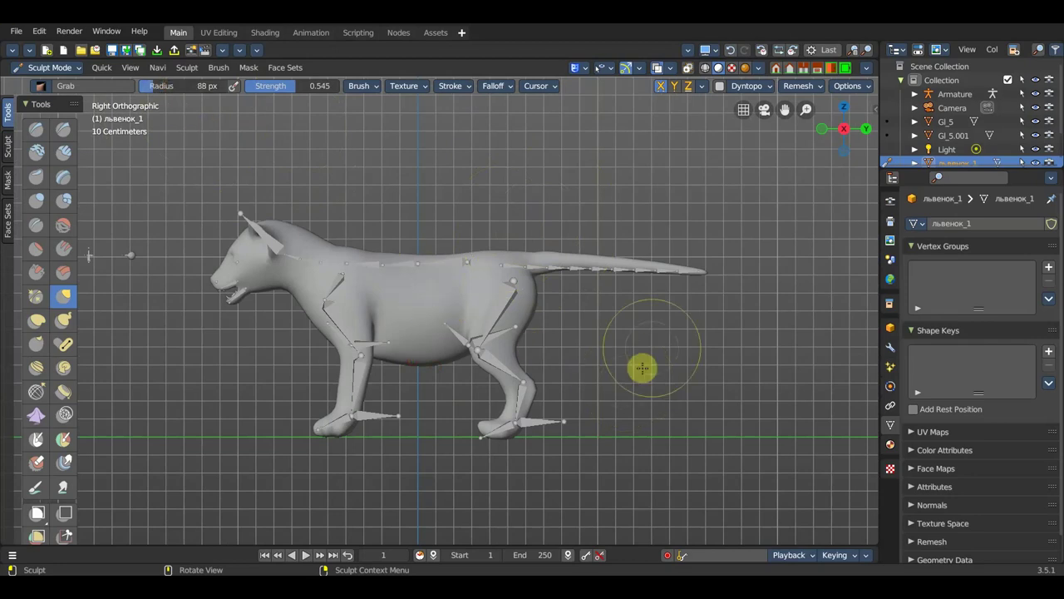
mouse_move(545, 261)
left_mouse_down()
mouse_move(654, 269)
mouse_move(601, 269)
left_mouse_up()
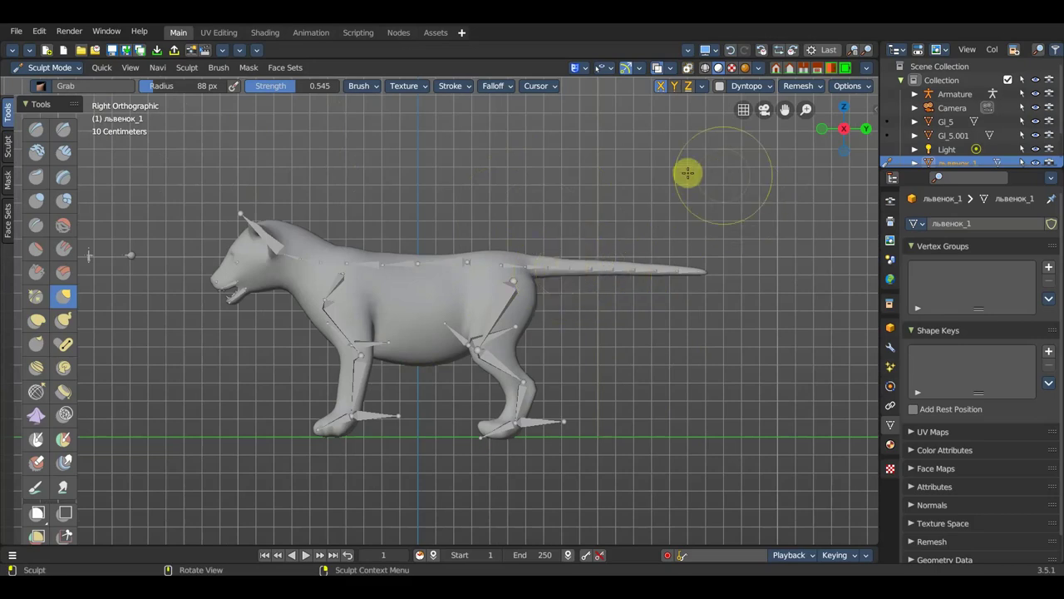
left_click(50, 67)
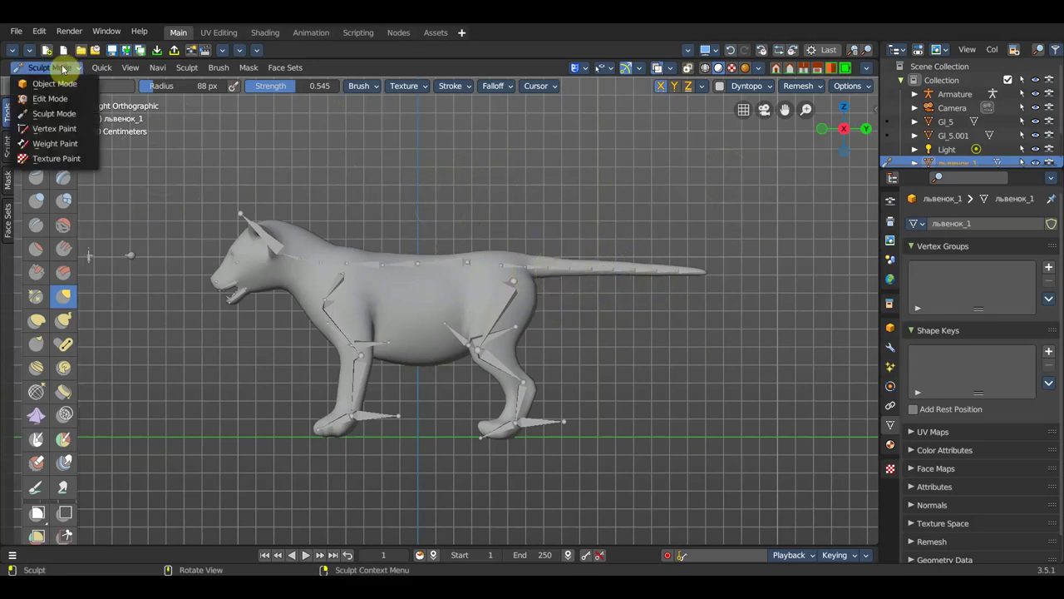
Parent the lion cub body and eye sphere GI_5 to the armature with automatic weights
left_click(61, 85)
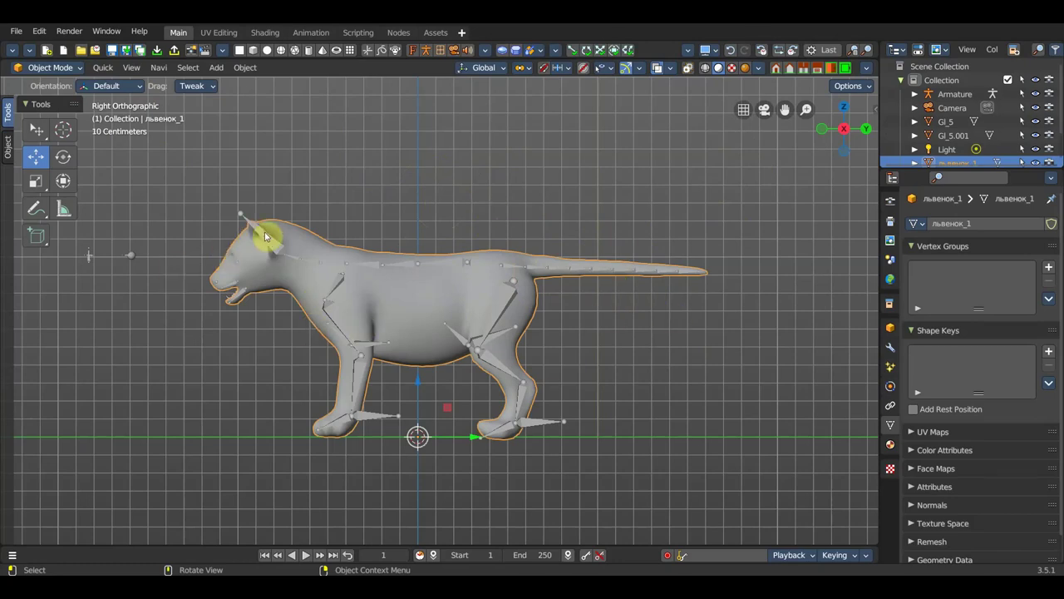
middle_click_drag(387, 238, 566, 207, "shift")
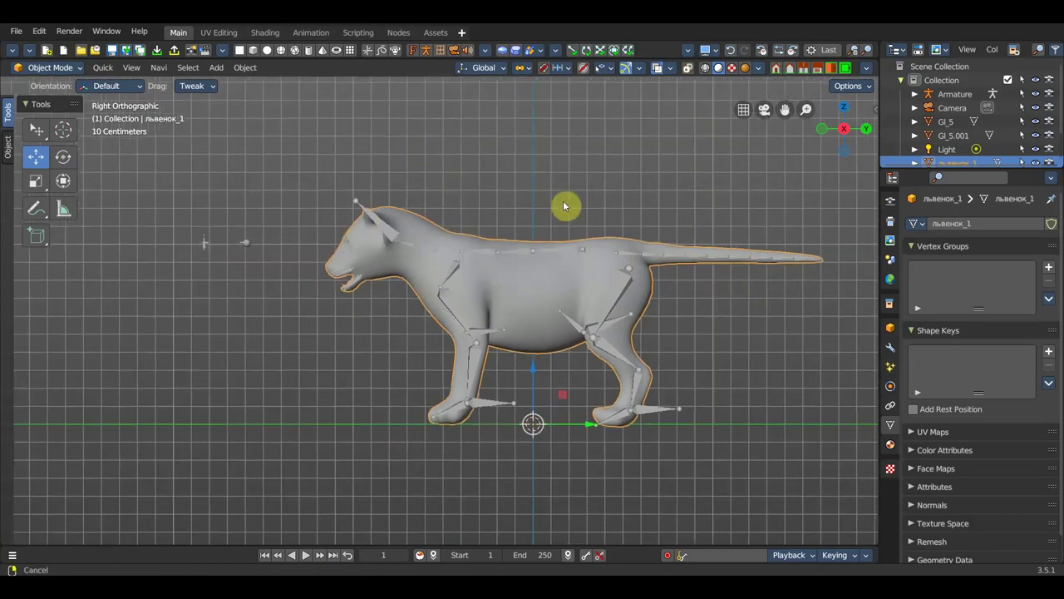
left_click(294, 235, "shift")
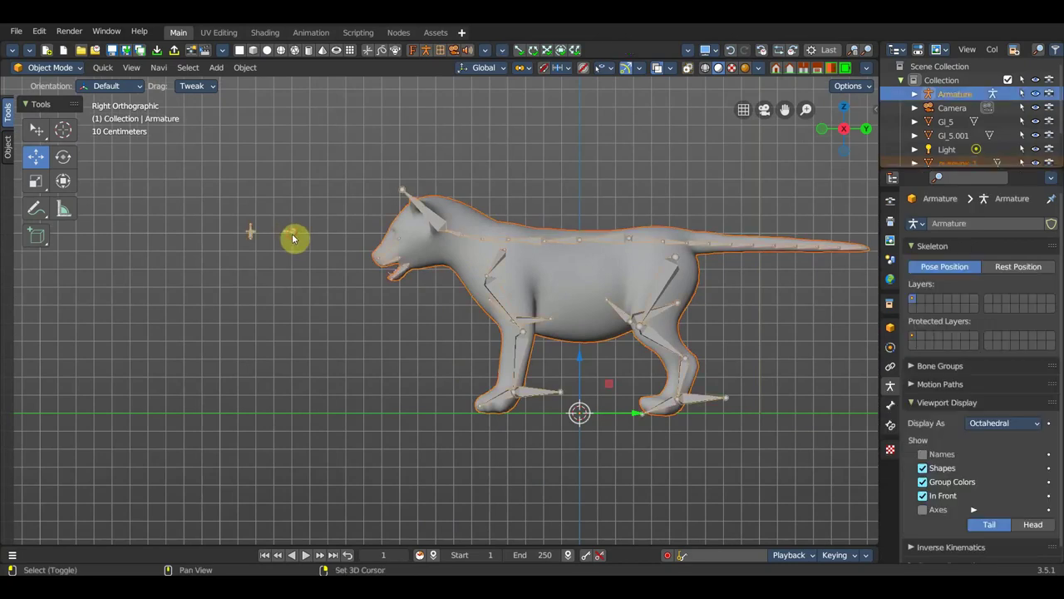
scroll(330, 240, "up", 4)
left_click(371, 197, "shift")
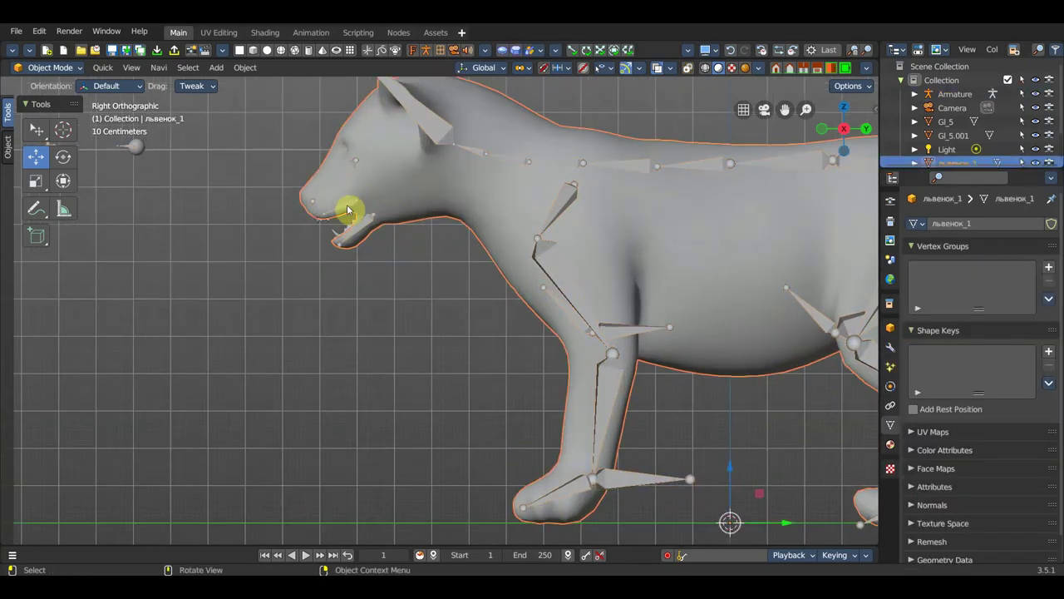
middle_click_drag(347, 209, 452, 244, "shift")
left_click(253, 188, "shift")
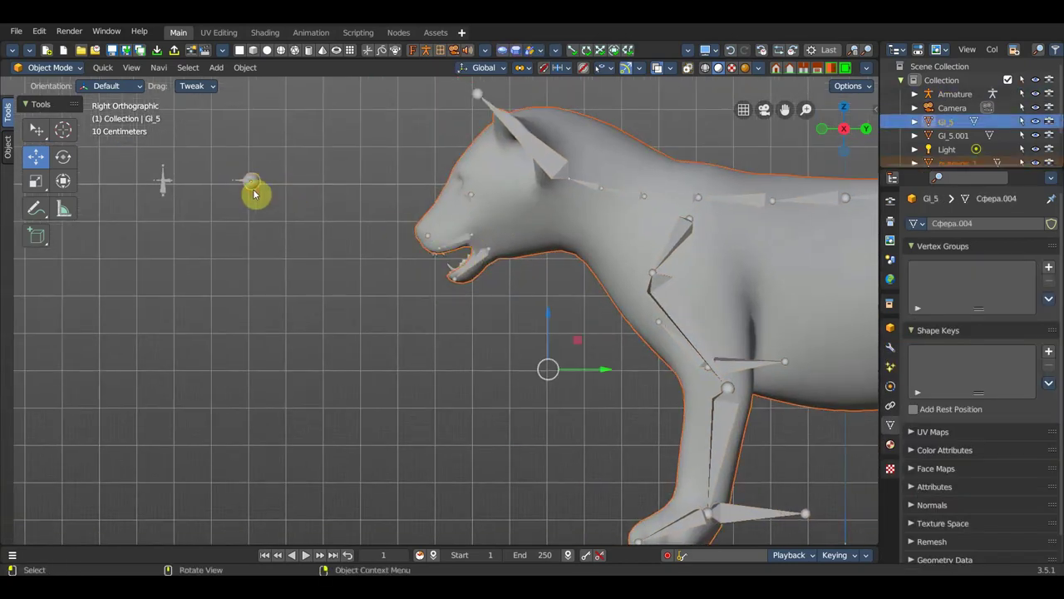
left_click(537, 148, "shift")
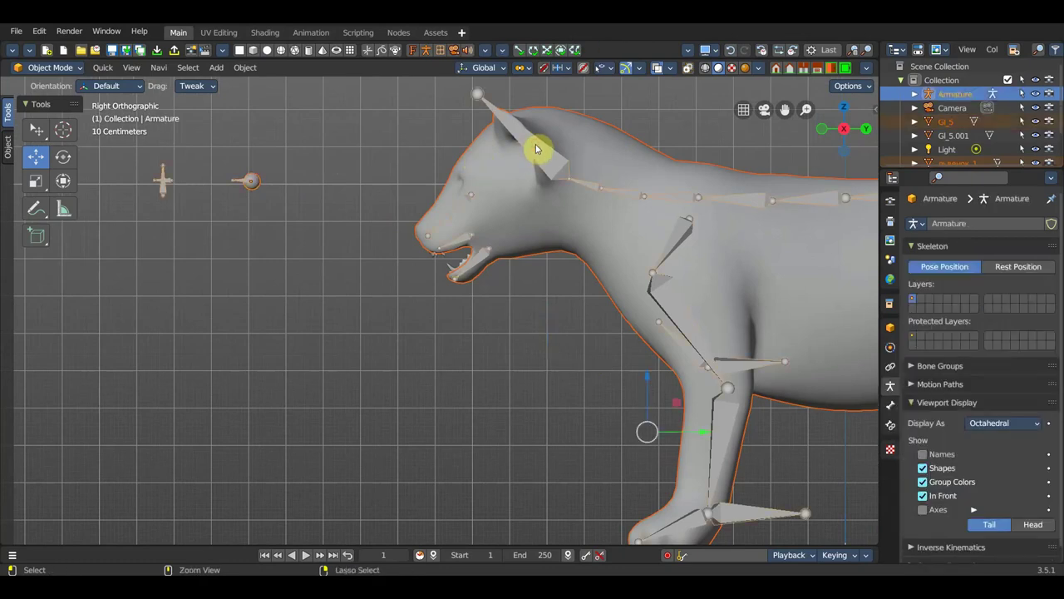
key("ctrl+p")
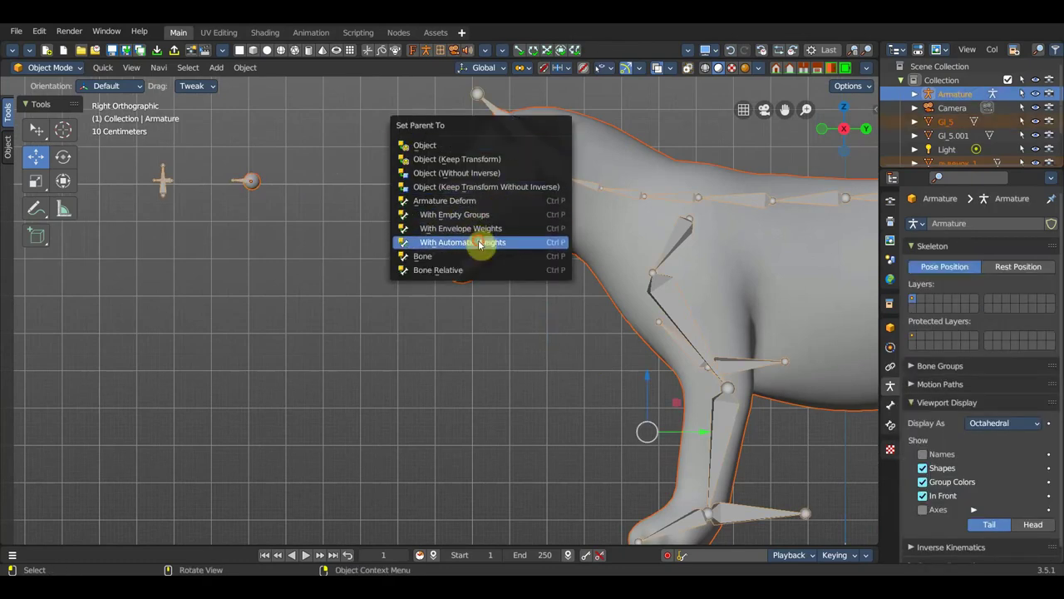
left_click(485, 244)
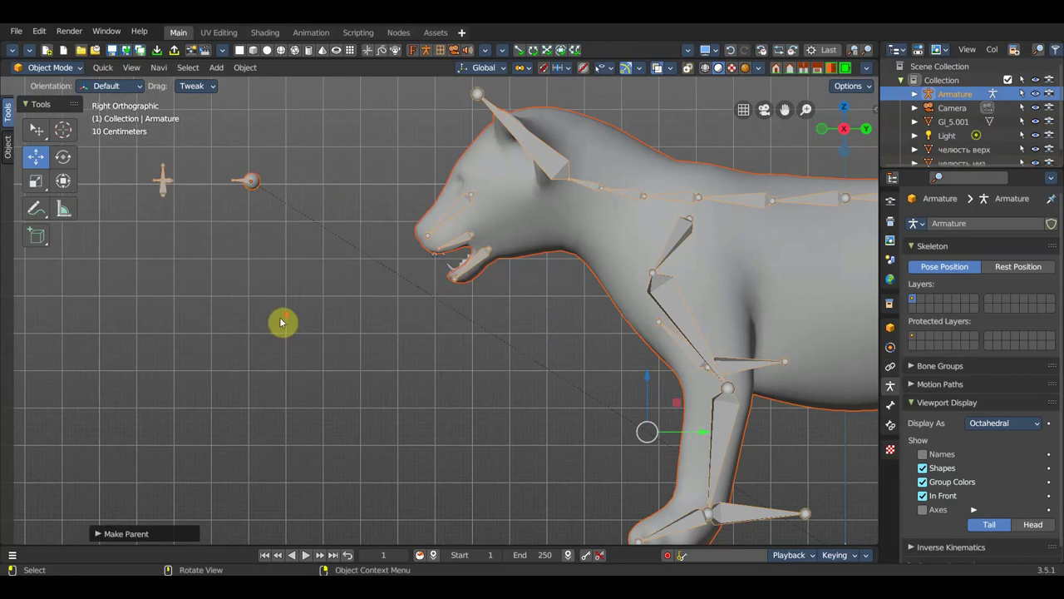
Select the upper jaw with the armature and switch to Pose Mode
scroll(282, 318, "down", 2)
scroll(461, 278, "up", 1)
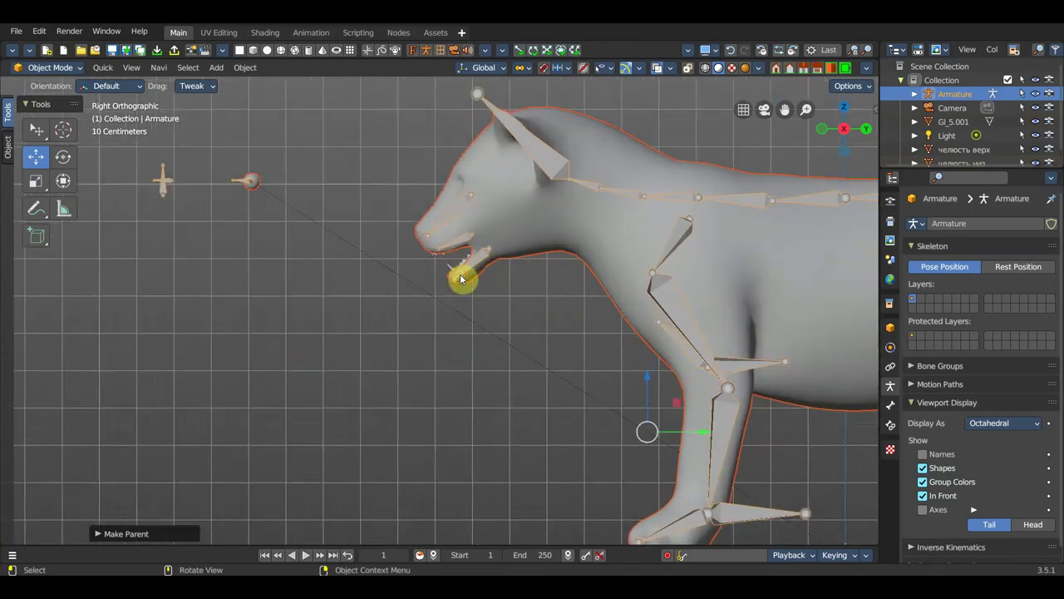
left_click(442, 258)
left_click(443, 258)
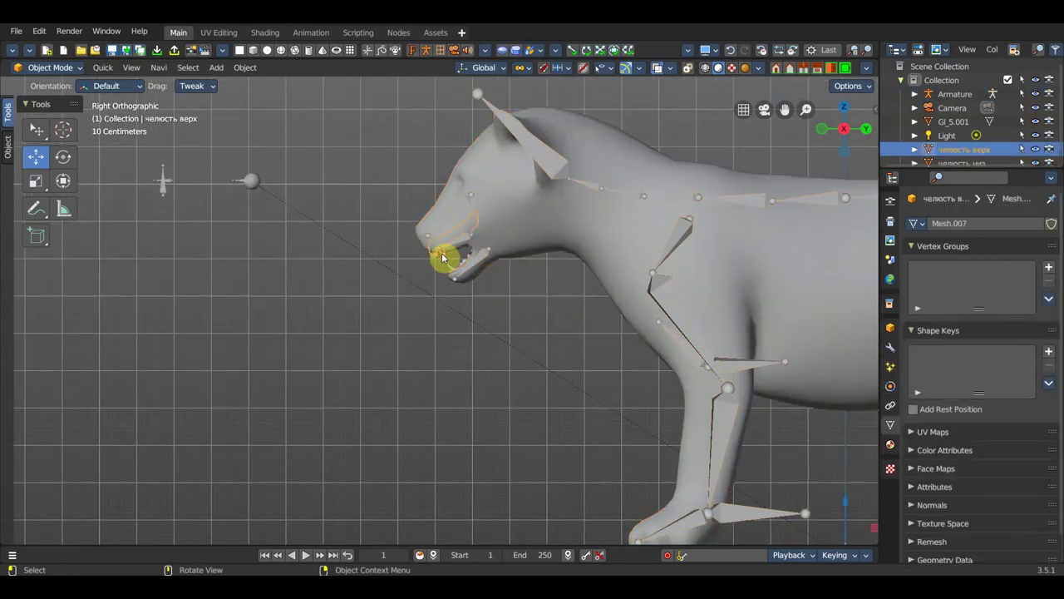
left_click(539, 158, "shift")
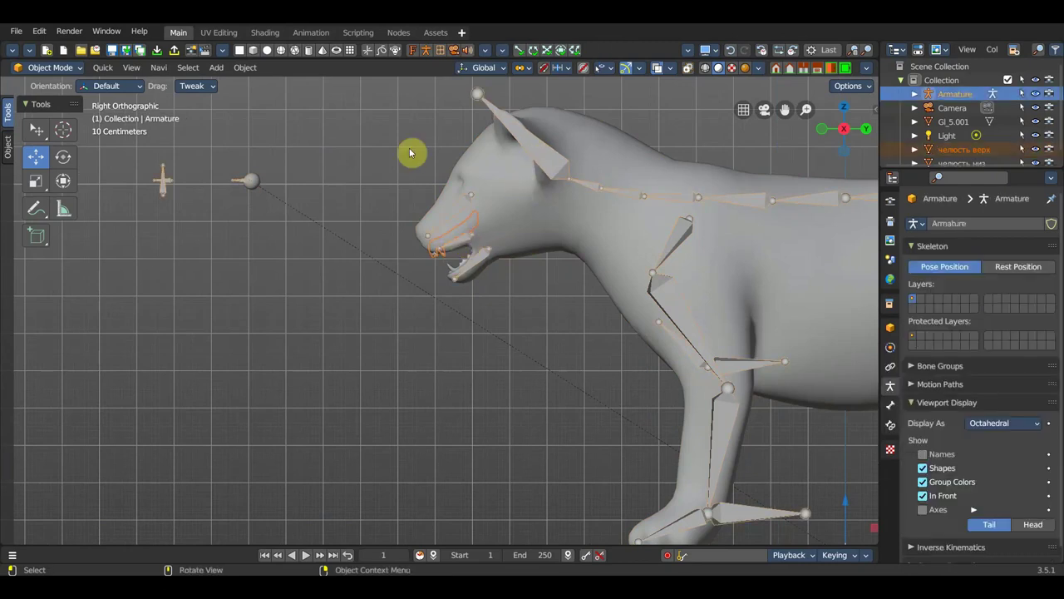
left_click(52, 67)
left_click(55, 112)
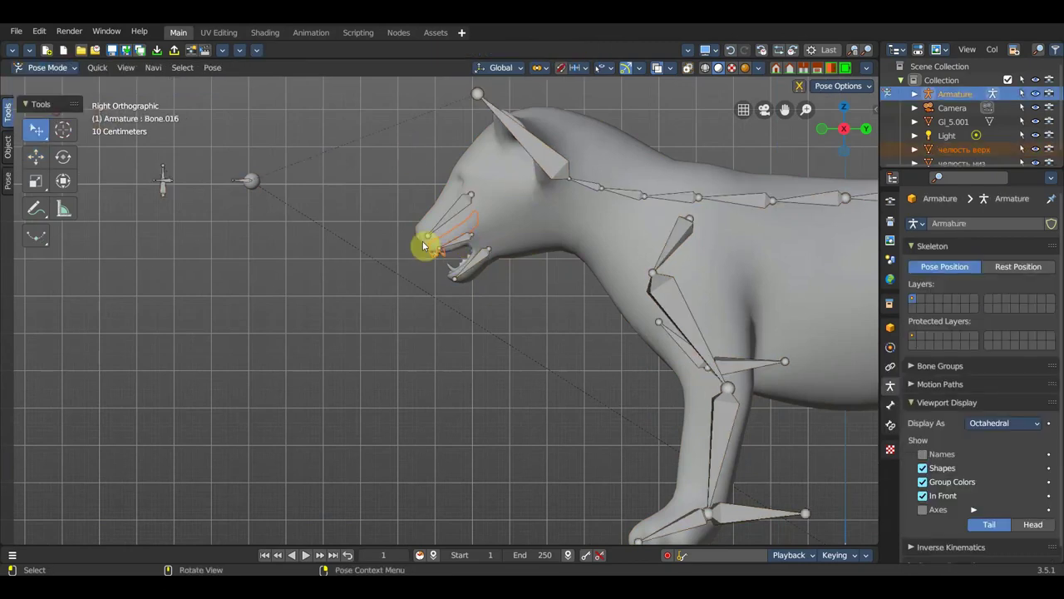
Bone-parent the upper jaw to the jaw bone and return to Object Mode
left_click(464, 237)
key("ctrl+p")
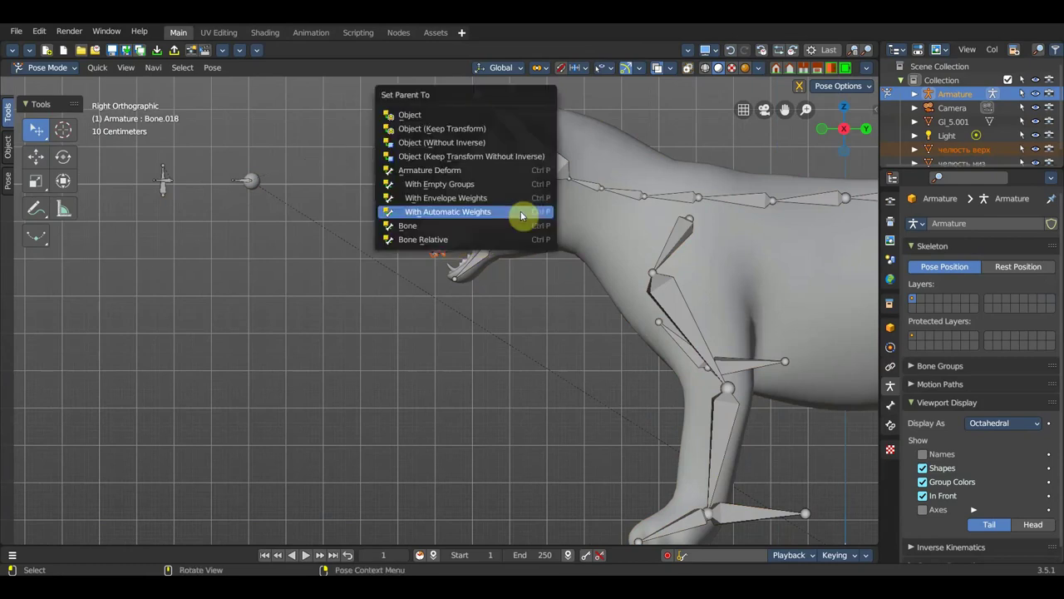
left_click(465, 227)
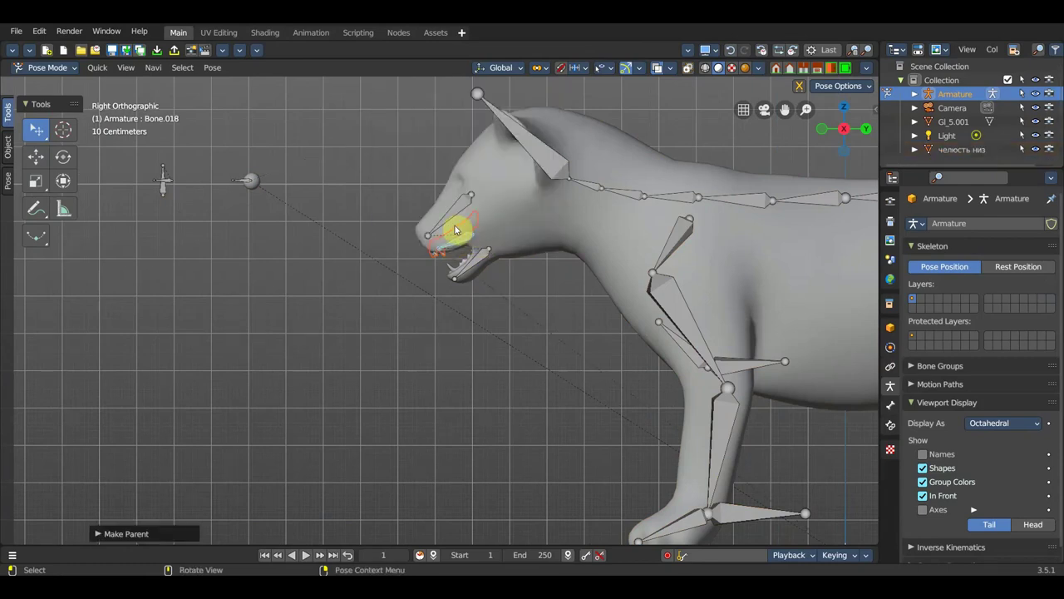
left_click(50, 68)
left_click(49, 83)
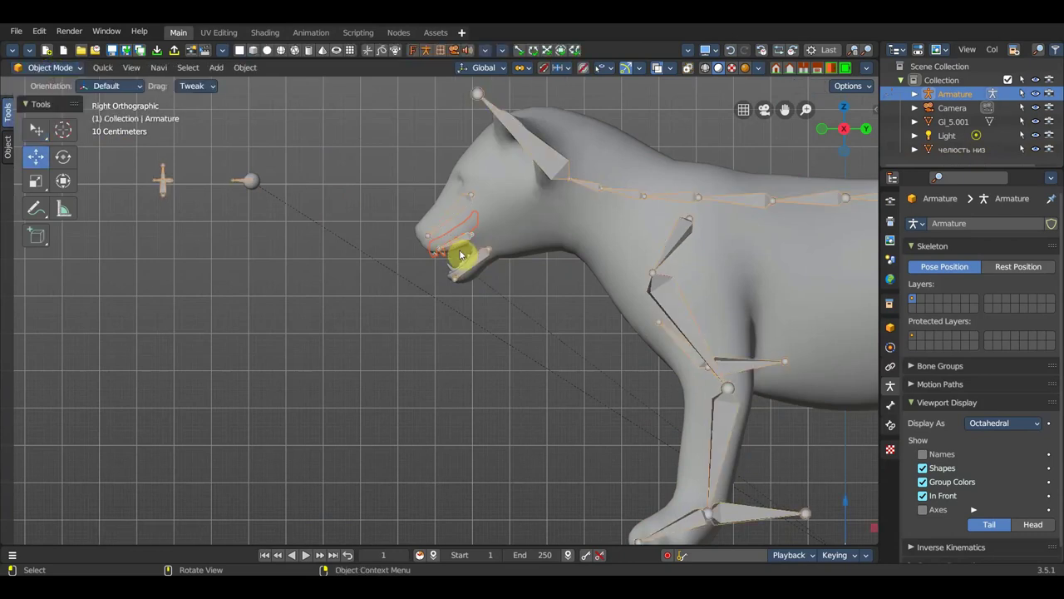
Bone-parent the lower jaw object to jaw bone Bone.019, back in Object Mode
left_click(454, 265)
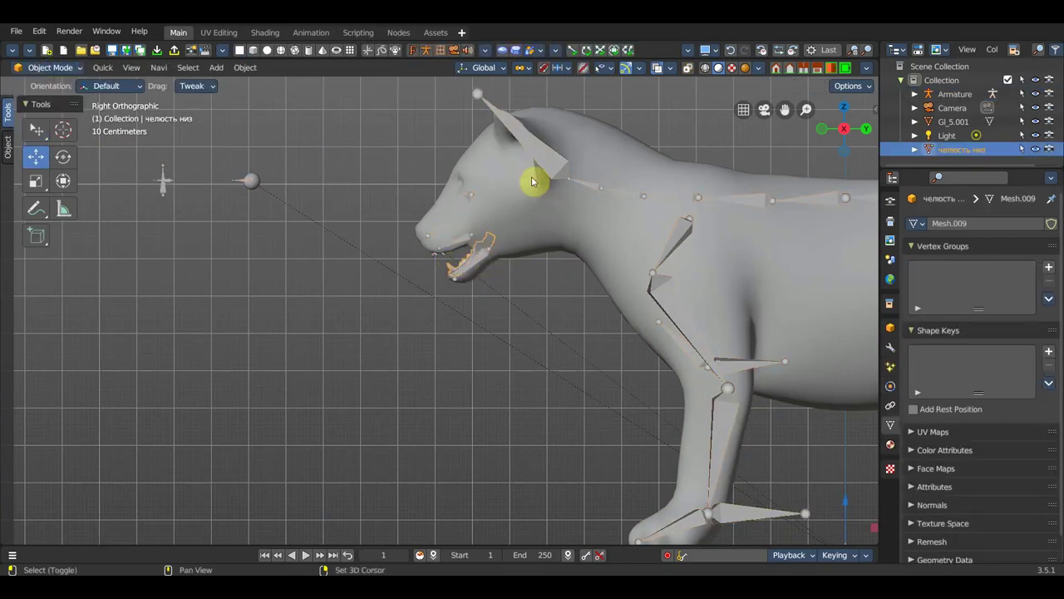
left_click(549, 163)
left_click(50, 67)
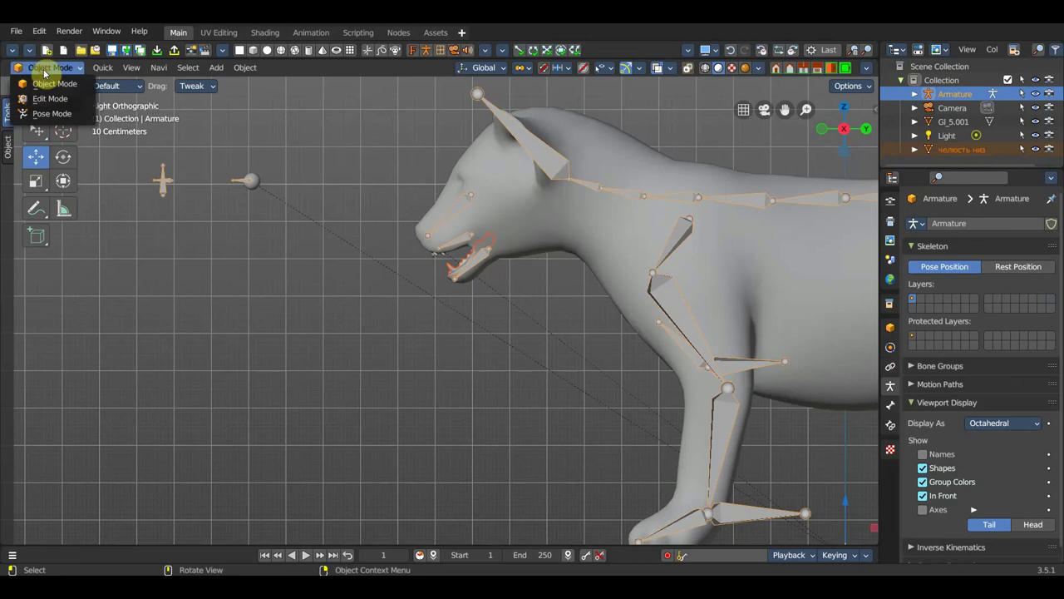
left_click(51, 114)
left_click(460, 255)
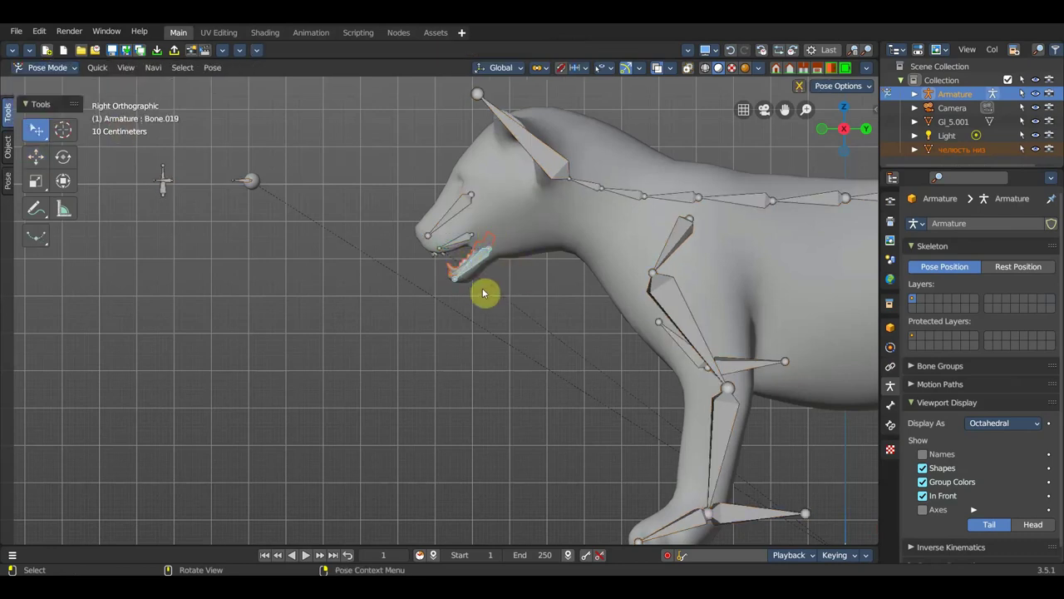
key("ctrl+p")
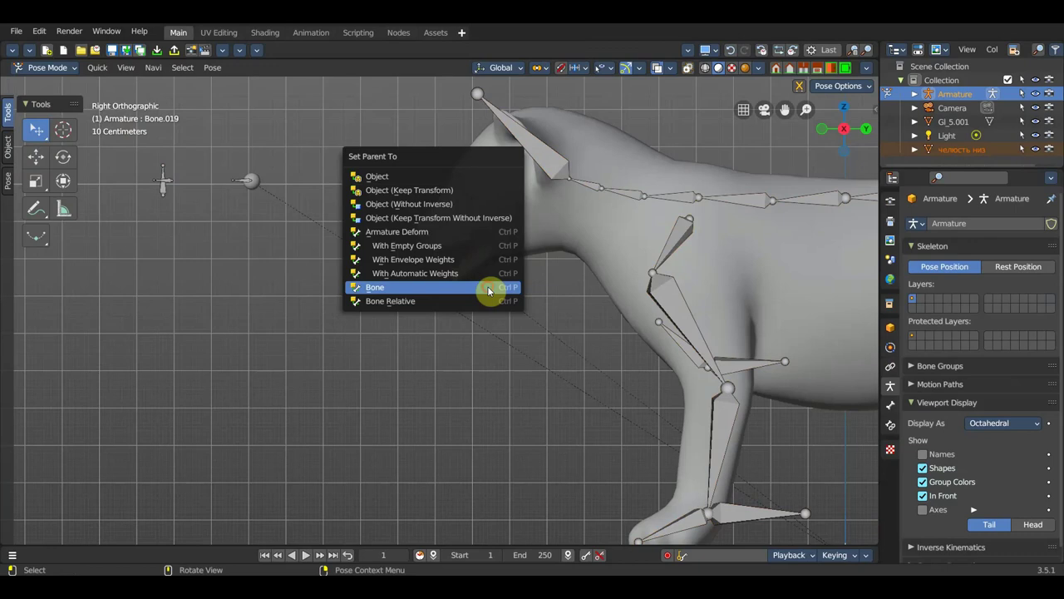
left_click(489, 287)
left_click(47, 68)
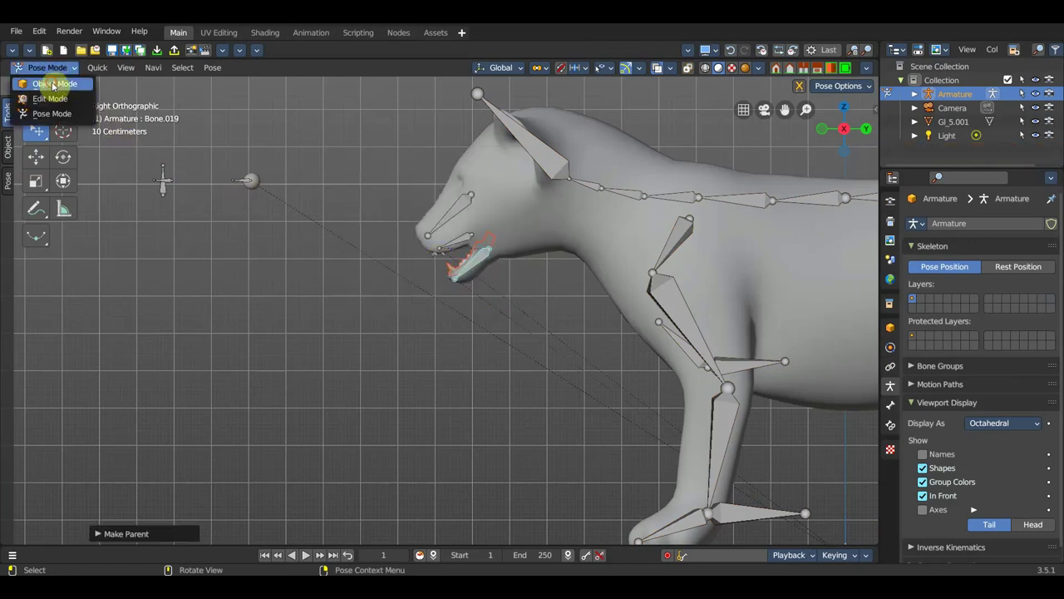
left_click(53, 84)
scroll(478, 237, "down", 1)
left_click(513, 244)
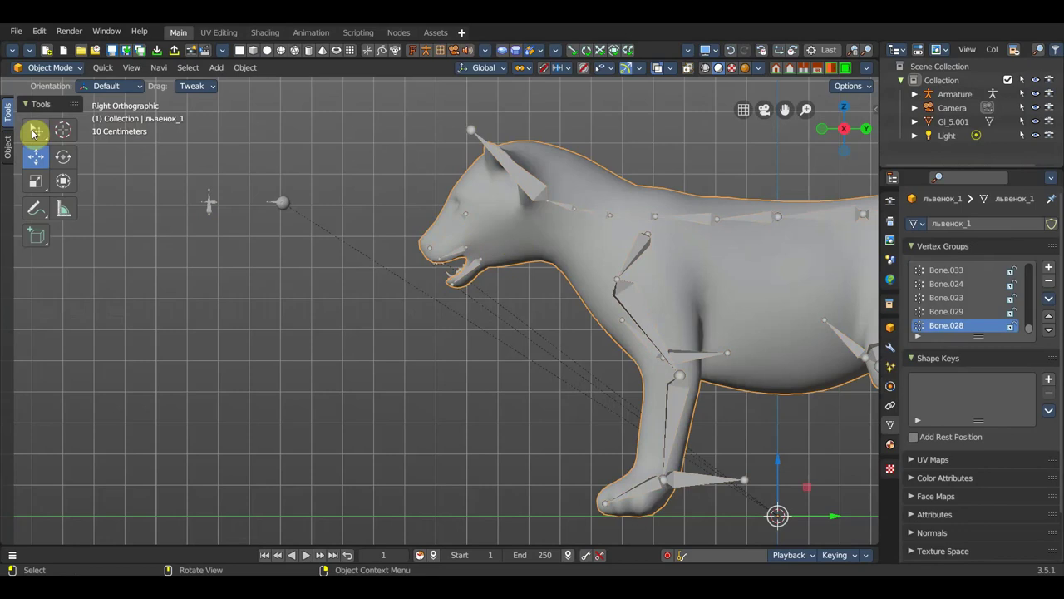
Parent the lion cub body mesh to an armature bone using plain bone parenting
left_click(48, 68)
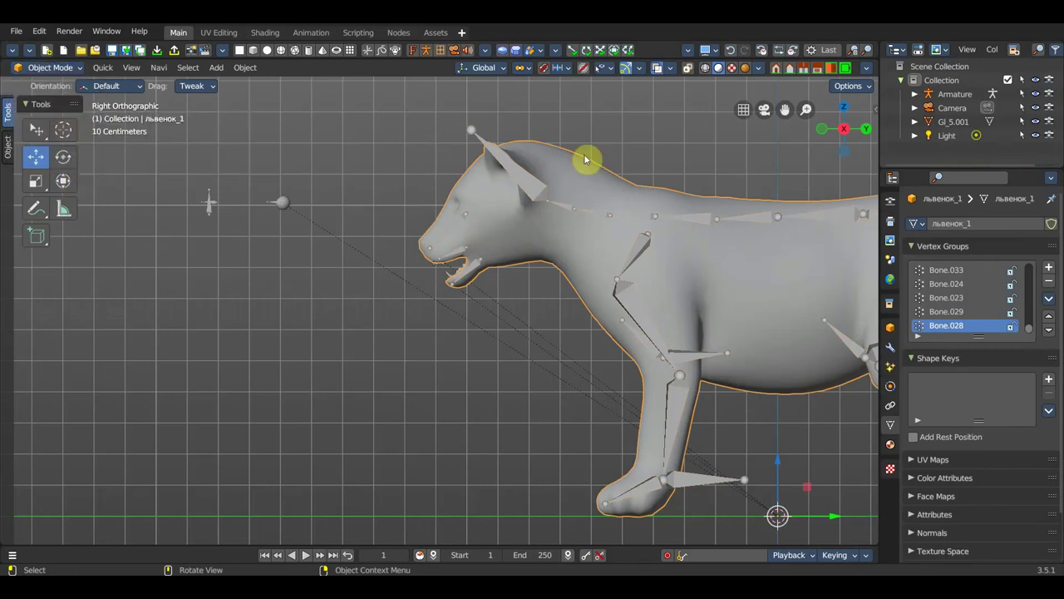
left_click(529, 183)
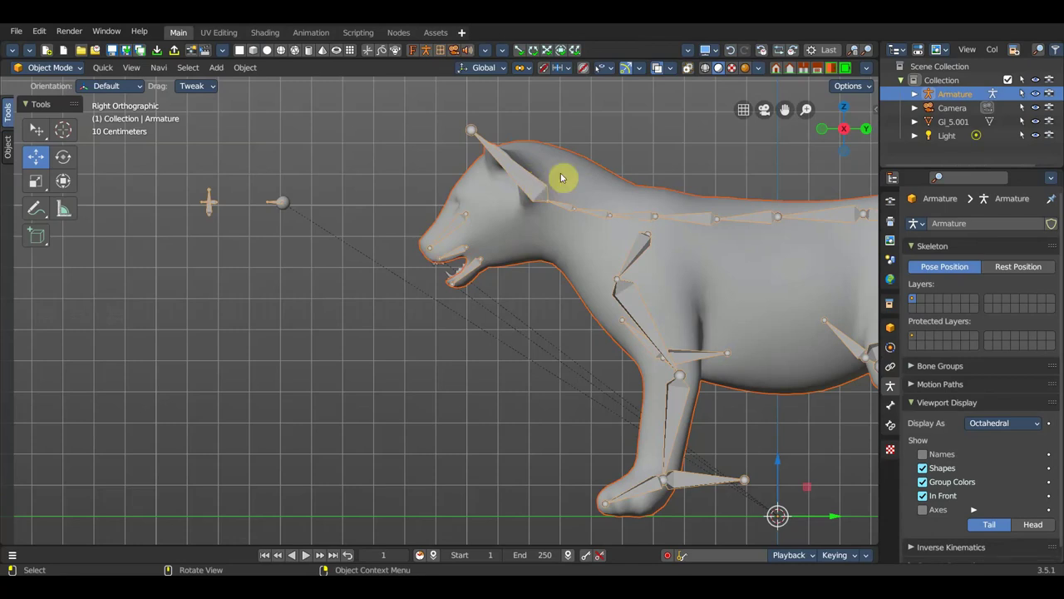
key("ctrl+p")
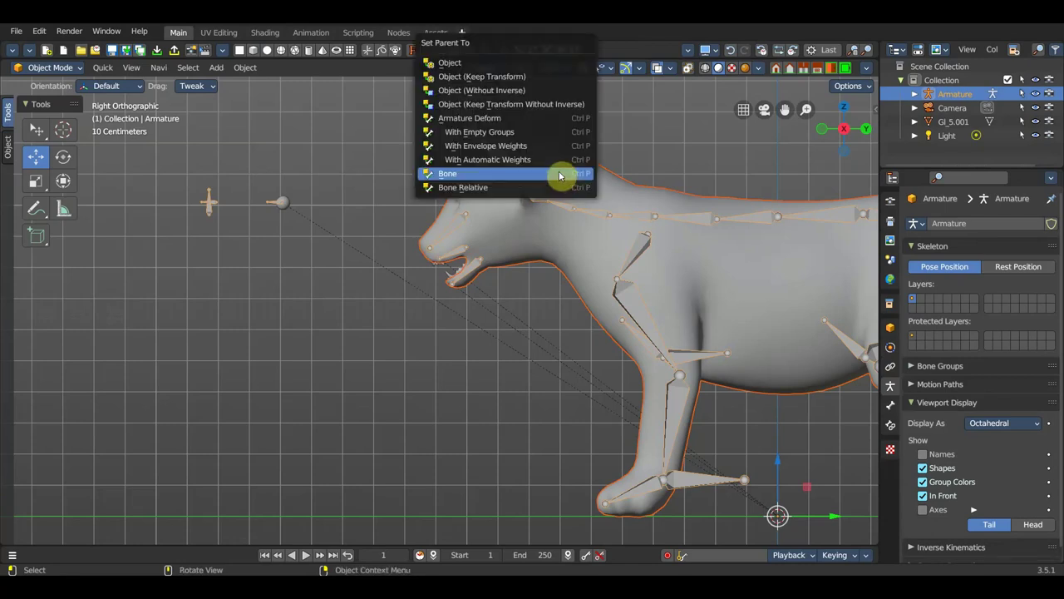
left_click(532, 158)
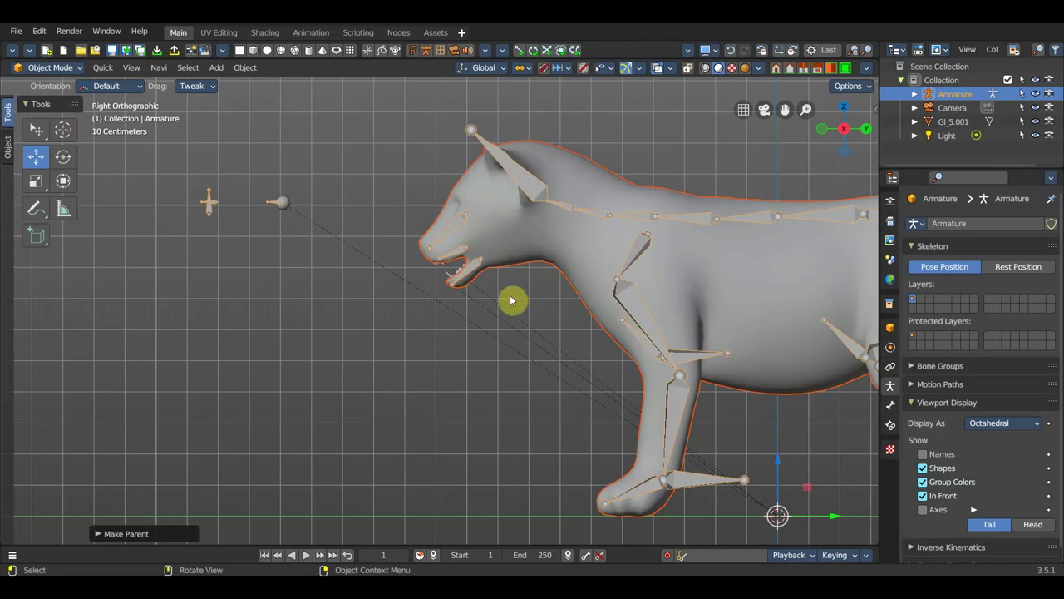
scroll(512, 300, "down", 2)
scroll(392, 327, "up", 1)
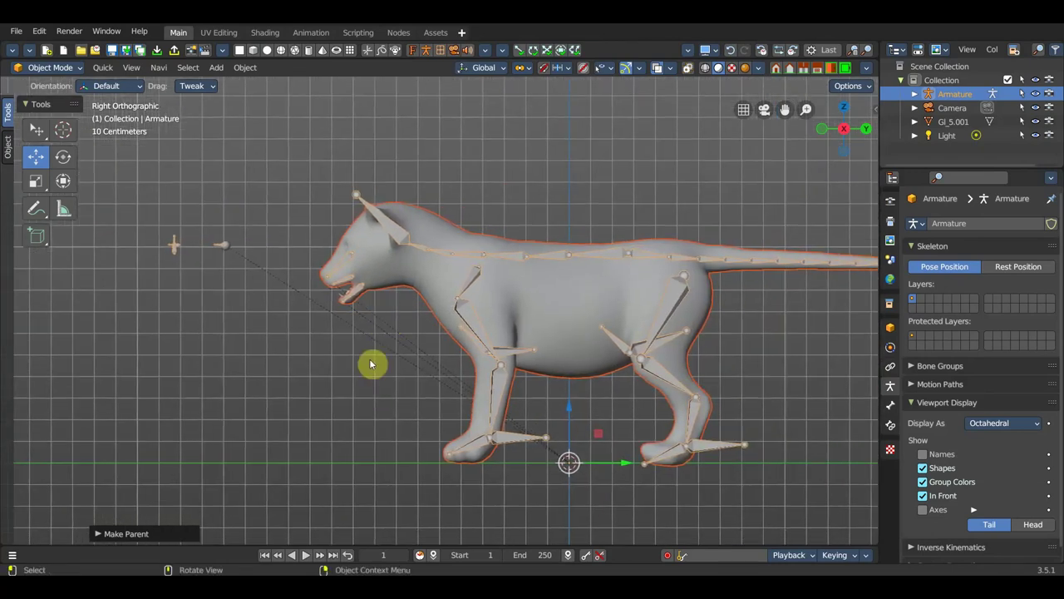
middle_click_drag(427, 364, 494, 367)
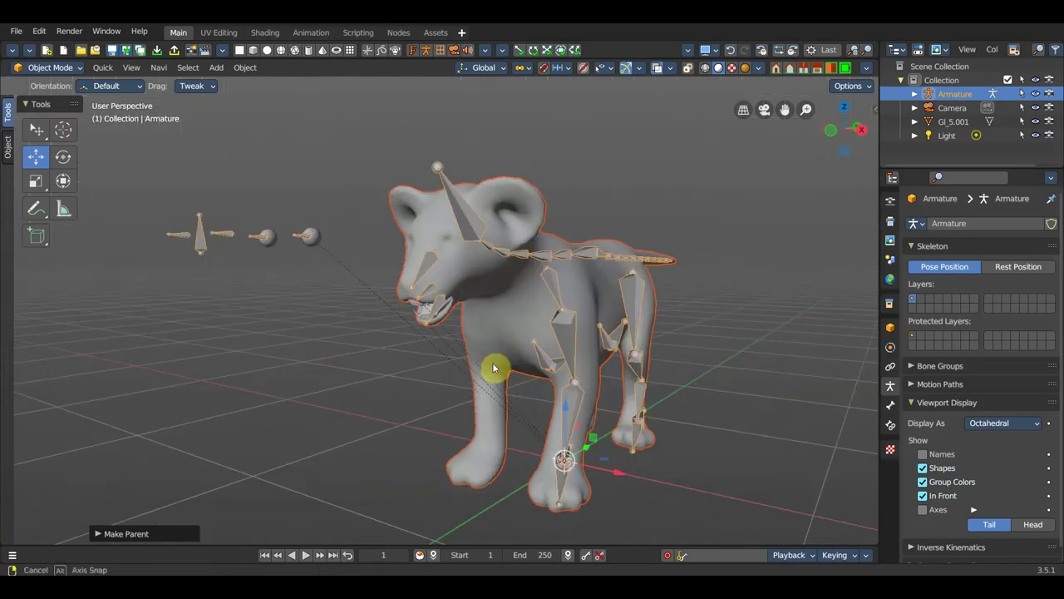
Switch the armature to Edit Mode in front view
key("KP_1")
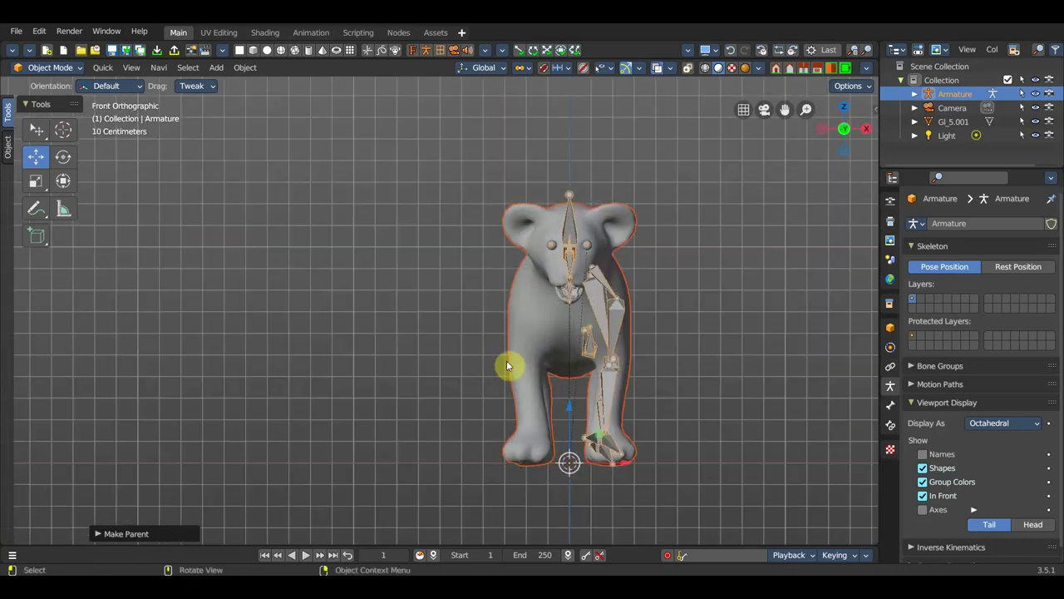
scroll(540, 364, "up", 2)
scroll(482, 344, "up", 1)
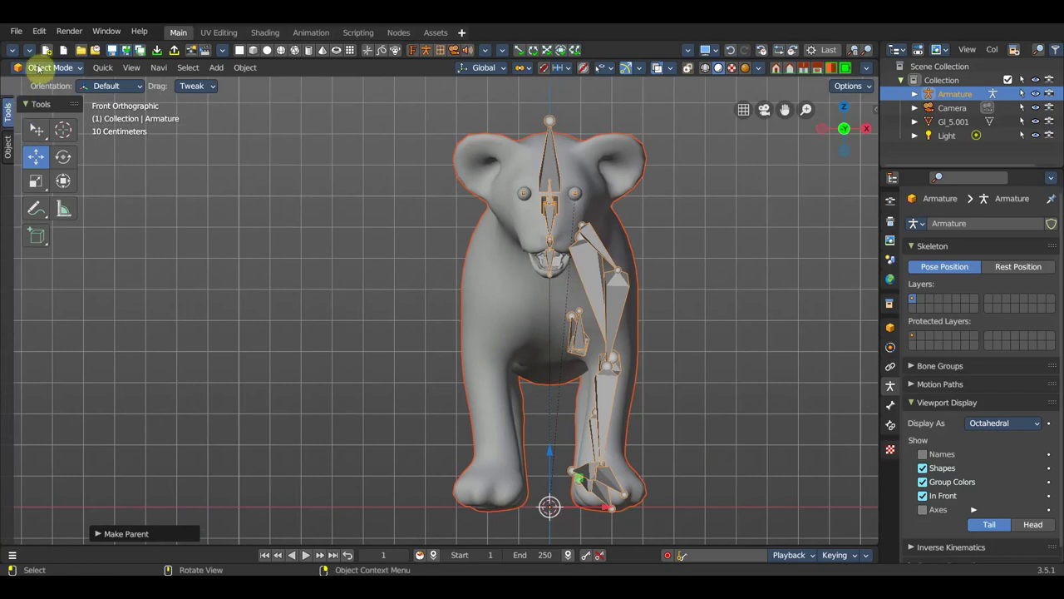
left_click(50, 67)
key("Escape")
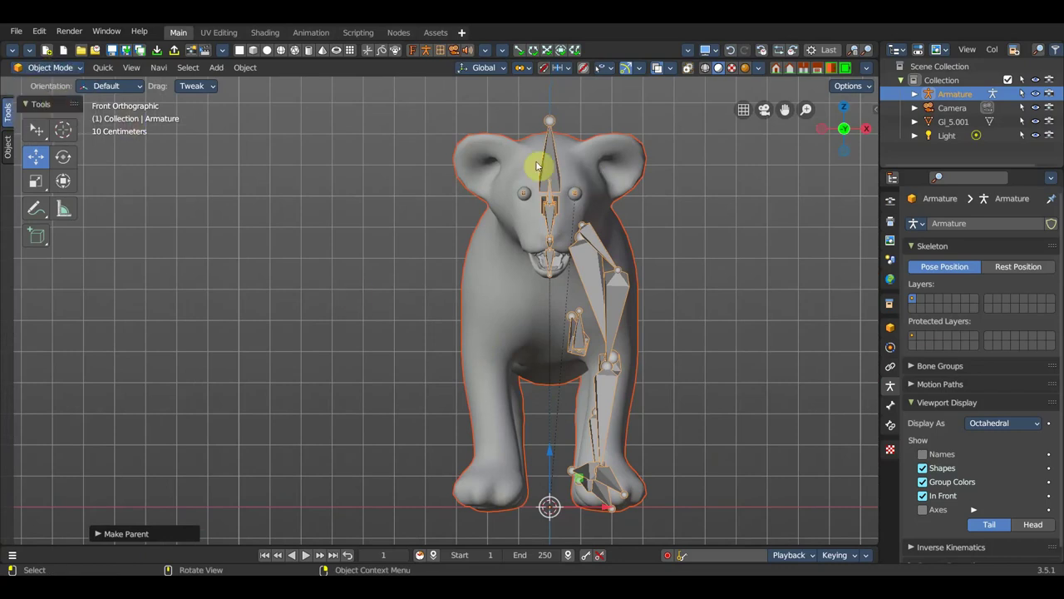
left_click(549, 169)
left_click(50, 67)
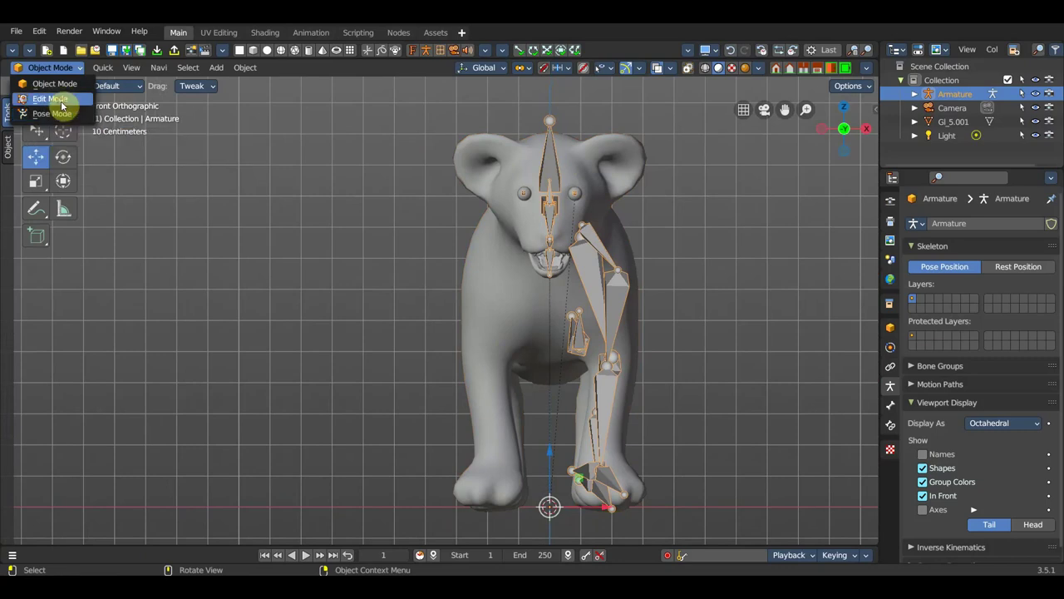
left_click(61, 99)
Select one side's leg bones, including the front shoulder and rear upper-leg bones
middle_click_drag(707, 487, 698, 471, "shift")
mouse_move(710, 511)
left_mouse_down()
mouse_move(536, 173)
mouse_move(545, 242)
left_mouse_up()
mouse_move(646, 292)
middle_mouse_down()
mouse_move(538, 311)
mouse_move(484, 284)
middle_mouse_up()
left_click(438, 247, "shift")
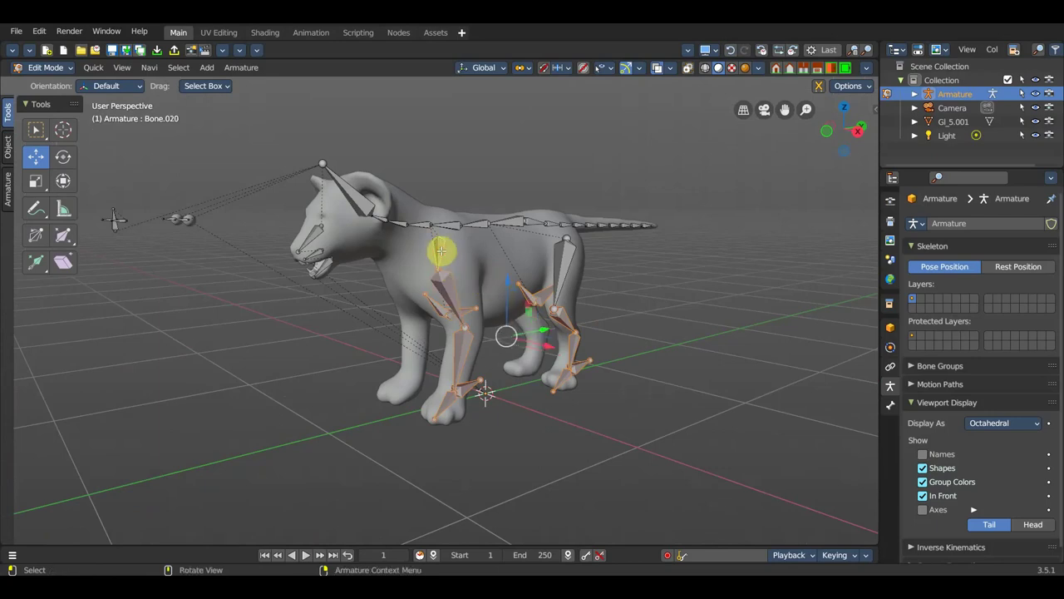
left_click(560, 259, "shift")
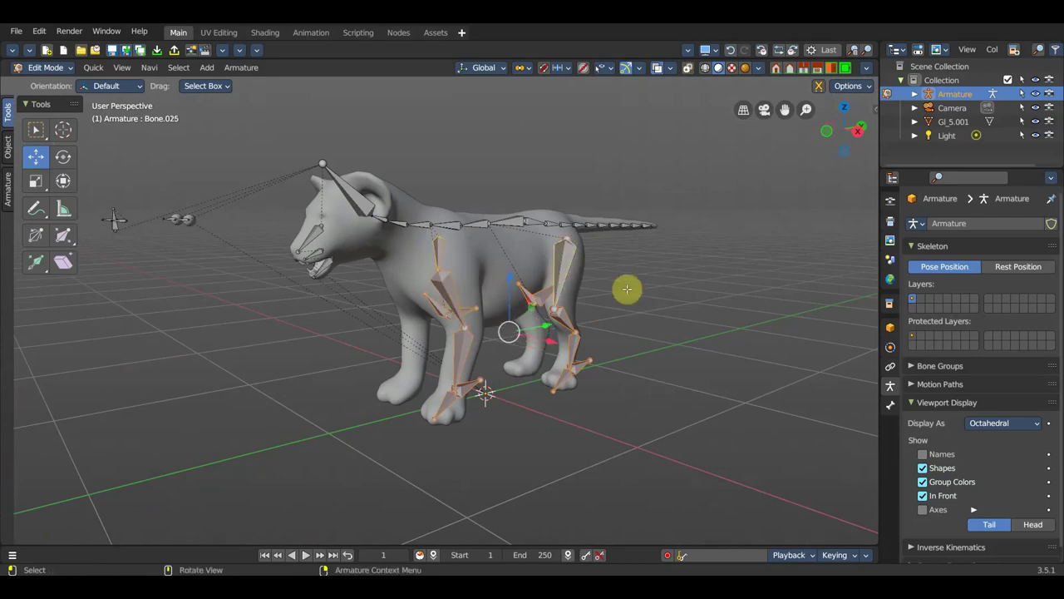
mouse_move(628, 289)
middle_mouse_down()
mouse_move(516, 283)
mouse_move(677, 292)
middle_mouse_up()
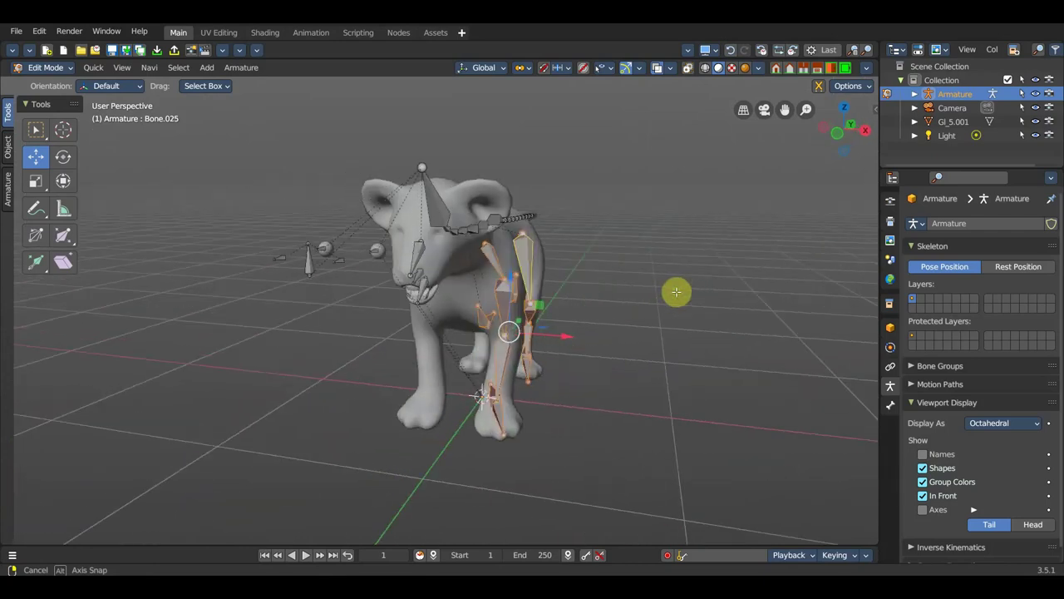
key("KP_1")
scroll(677, 291, "up", 2)
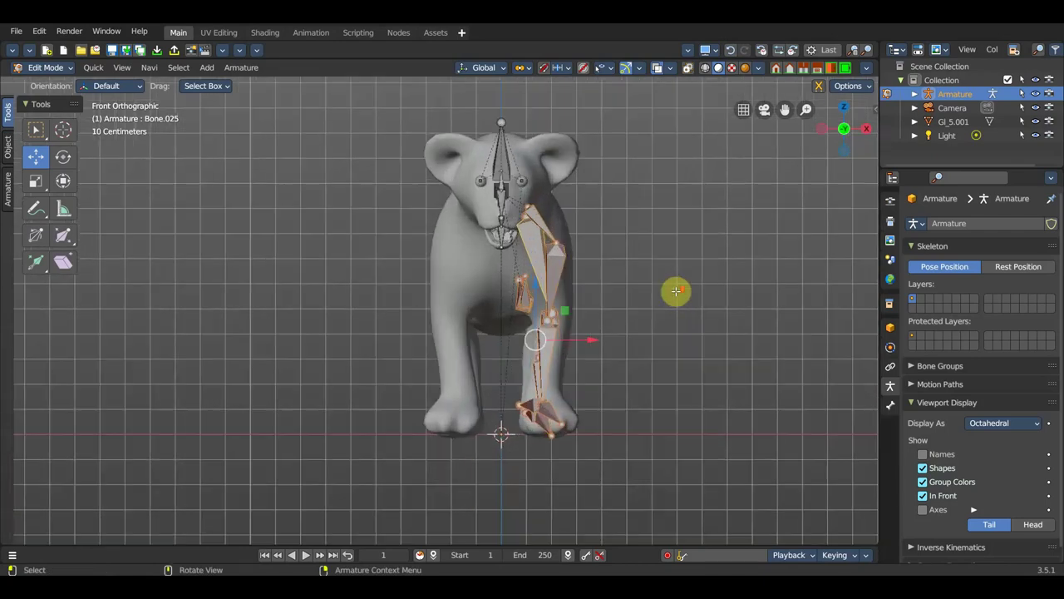
Duplicate the leg bones, mirror them on X Global, and move them to the cub's other side
key("shift+d")
right_click(676, 291)
right_click(676, 292)
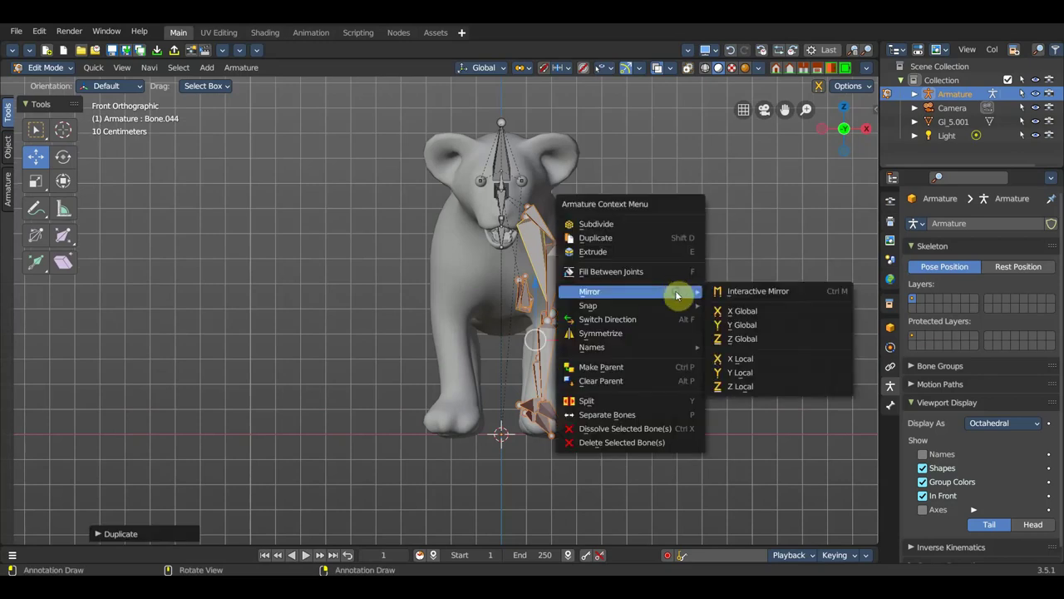
left_click(743, 310)
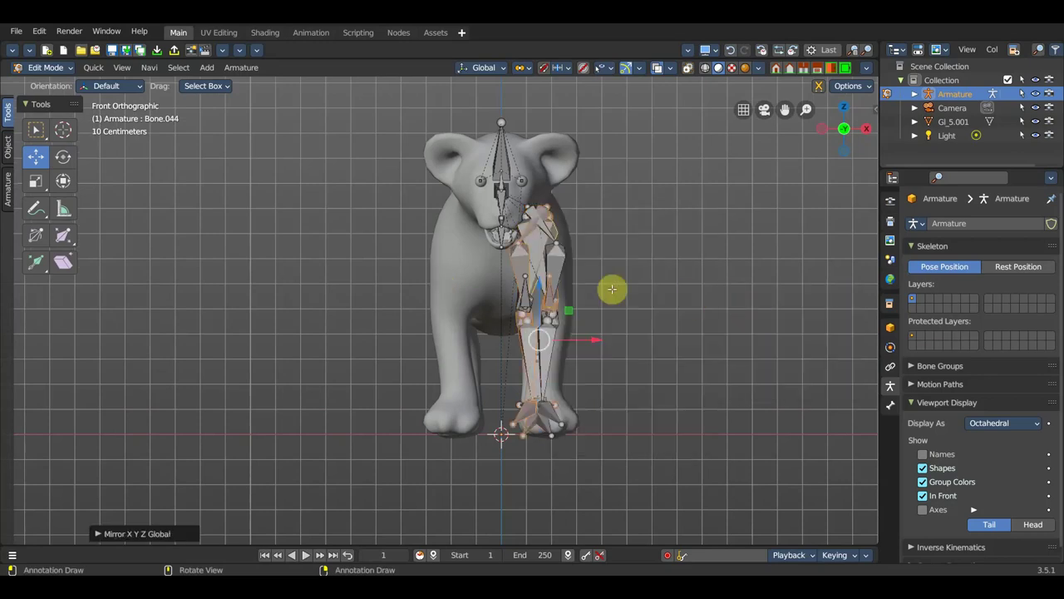
left_click_drag(604, 337, 520, 340)
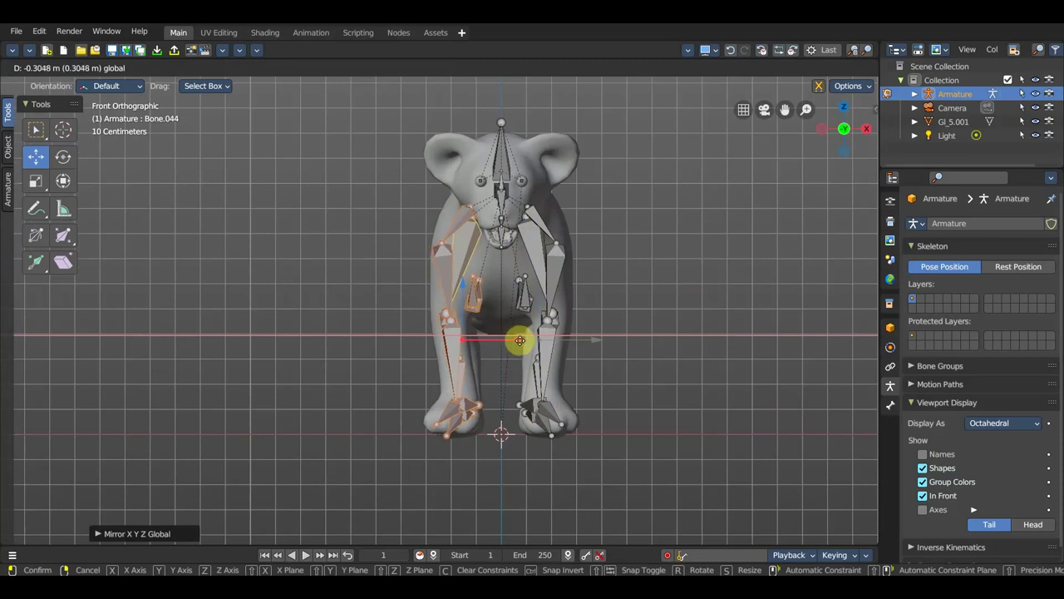
left_click_drag(519, 340, 519, 341)
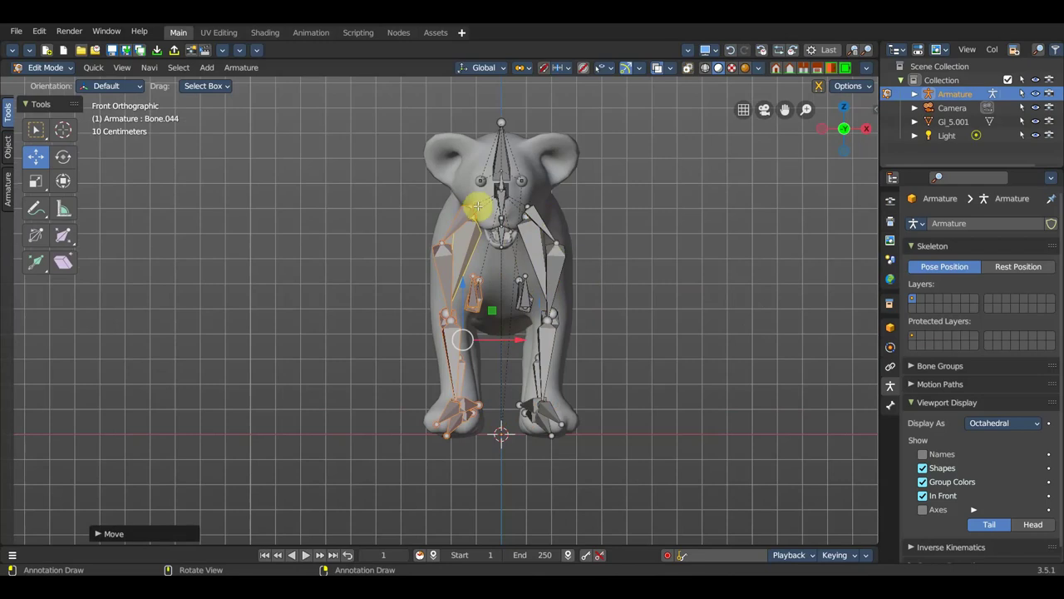
middle_click_drag(556, 209, 546, 233)
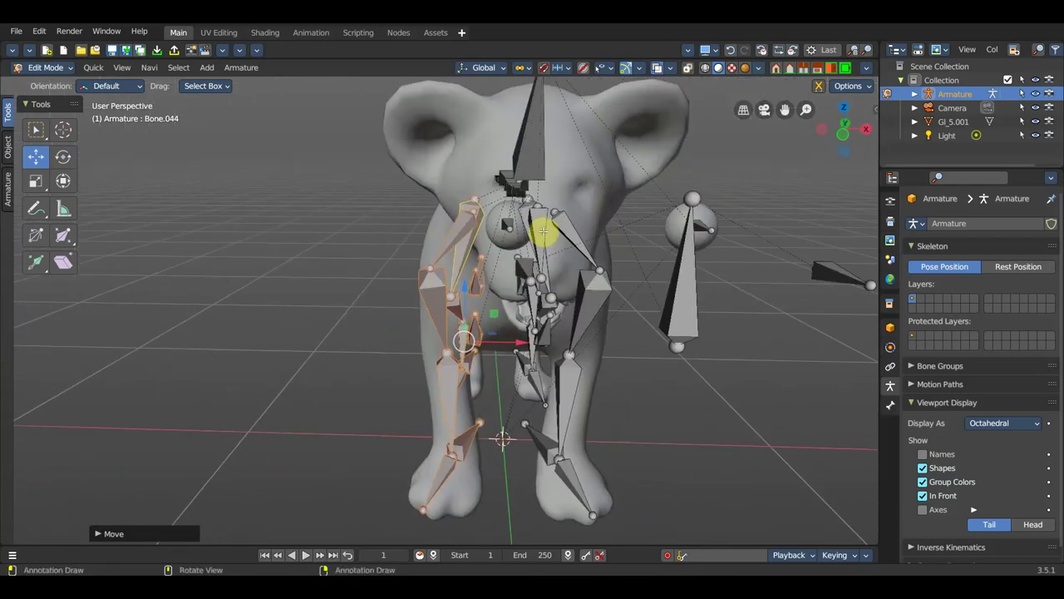
key("KP_3")
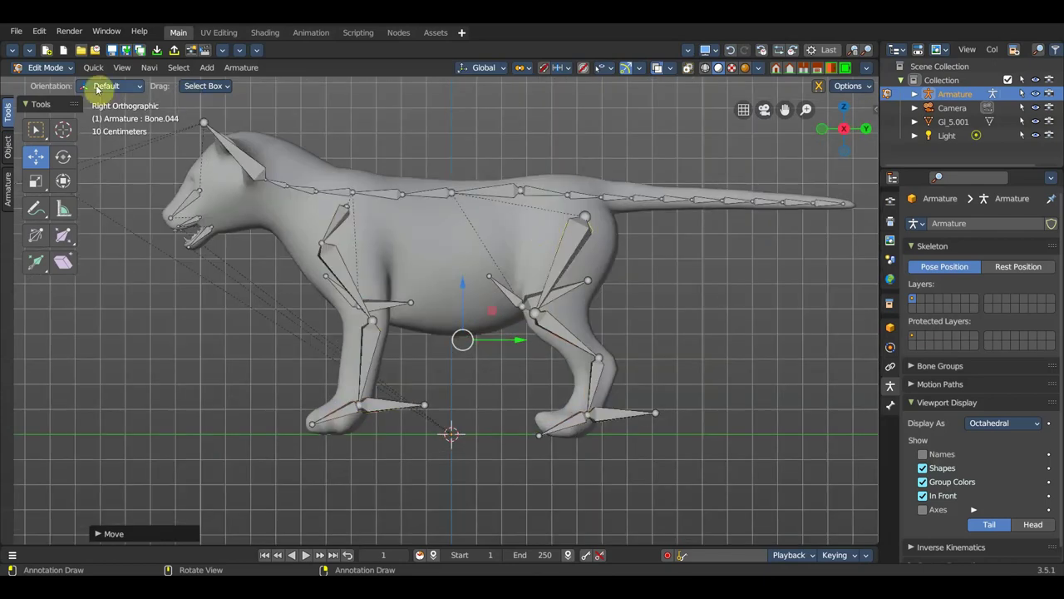
left_click(57, 73)
Parent the eyes object to the armature with automatic weights
left_click(43, 82)
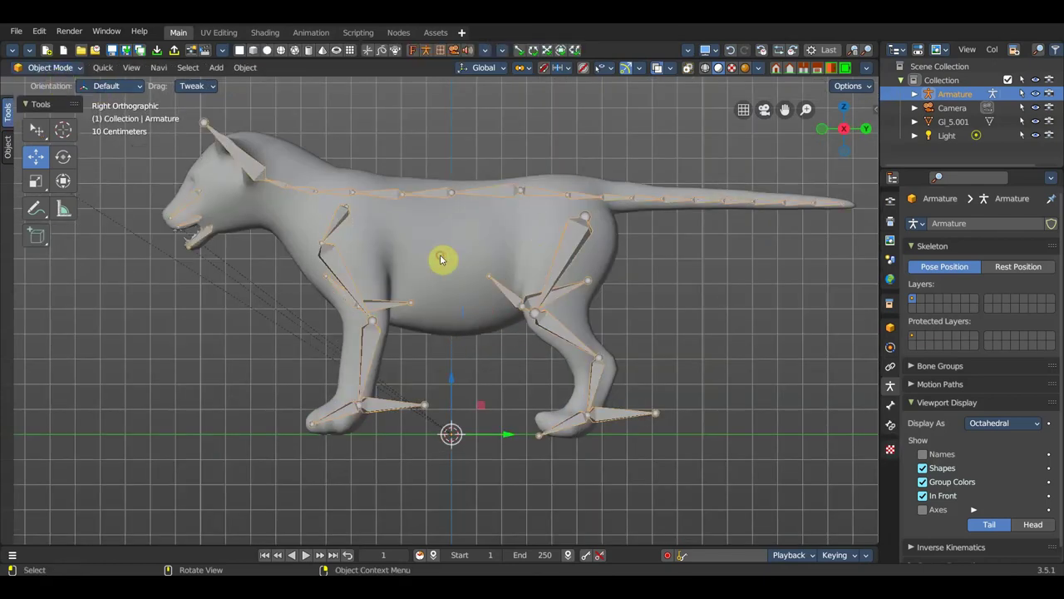
left_click(481, 264)
middle_click_drag(497, 272, 711, 314, "shift")
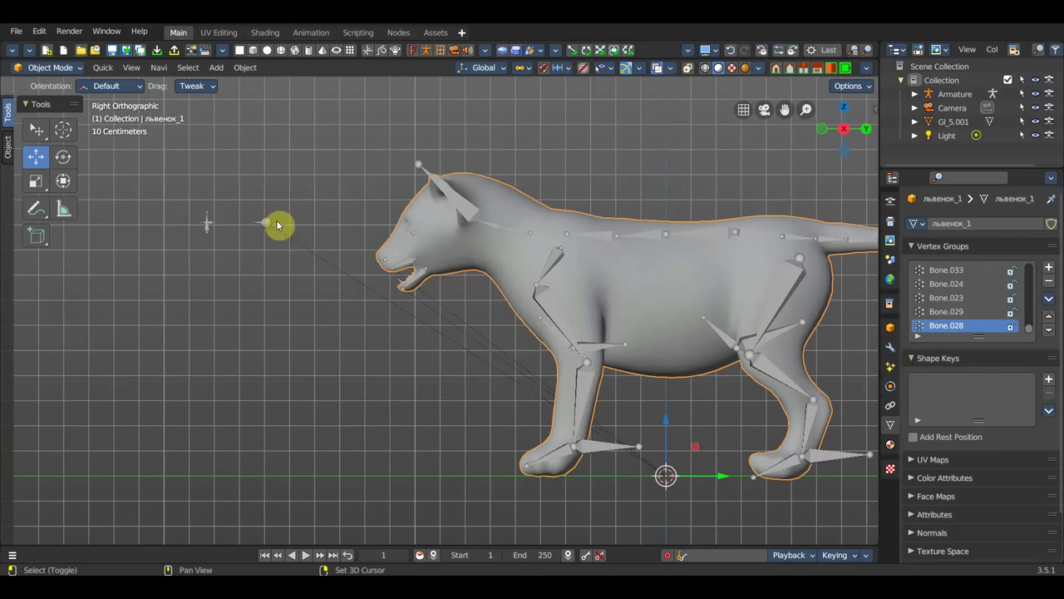
left_click(271, 222, "shift")
middle_click_drag(276, 226, 311, 357)
left_click(261, 264, "shift")
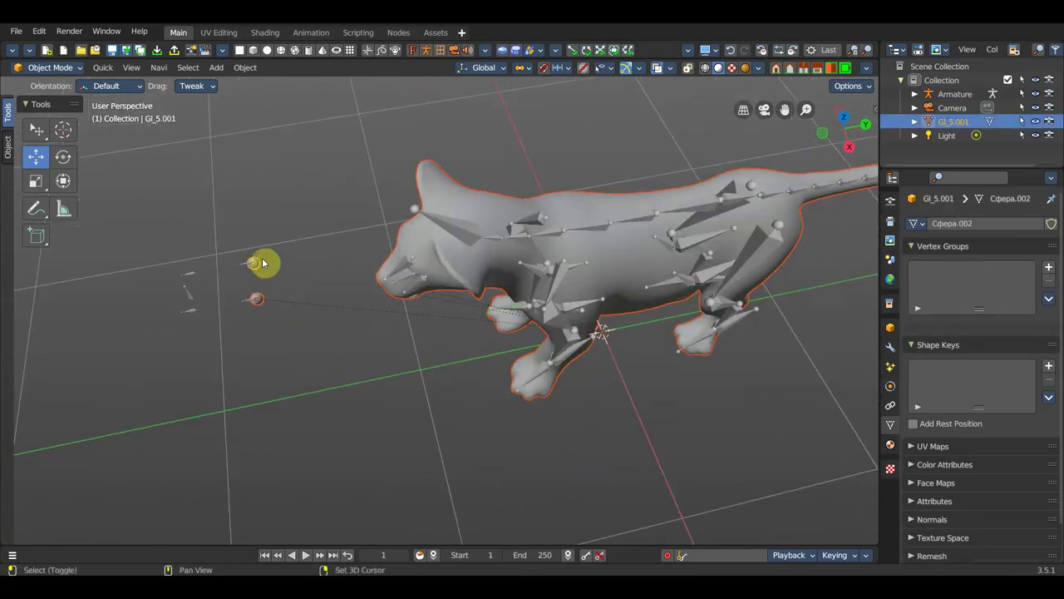
left_click(449, 226, "shift")
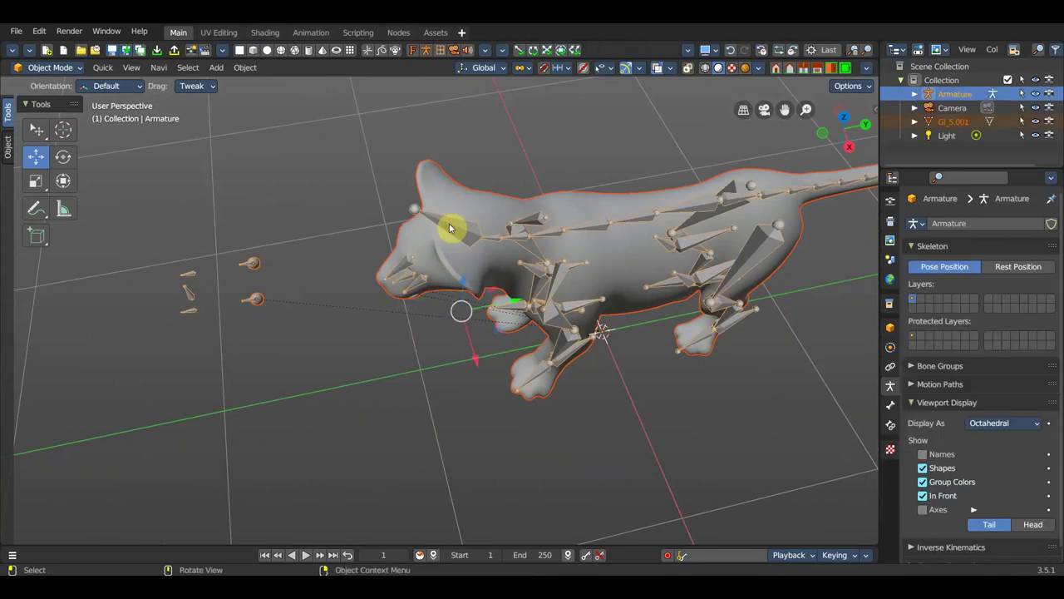
key("ctrl+p")
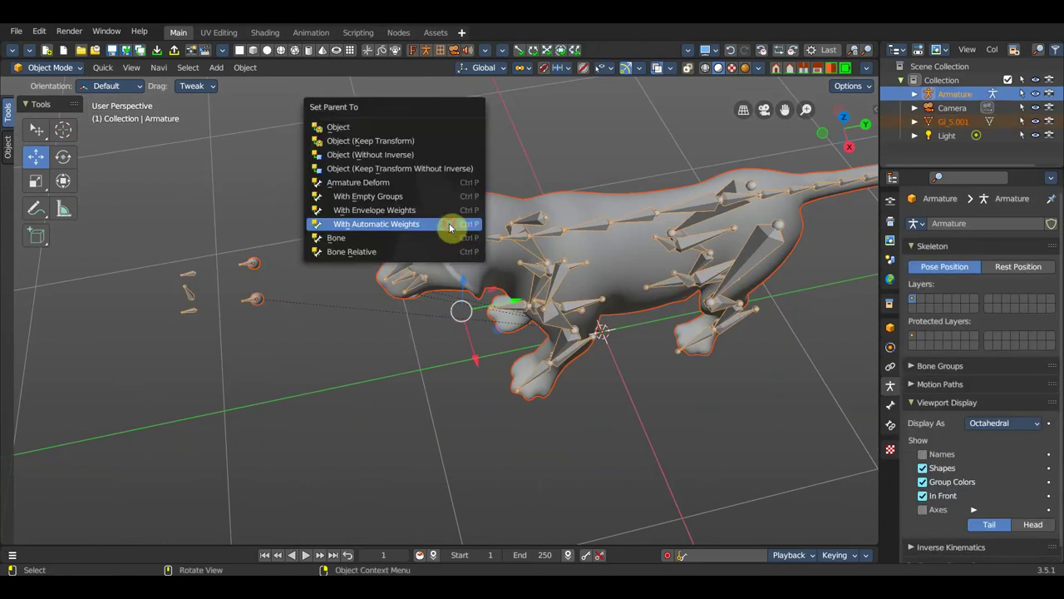
left_click(449, 222)
Select the lion cub's armature and put it into Pose Mode
key("KP_3")
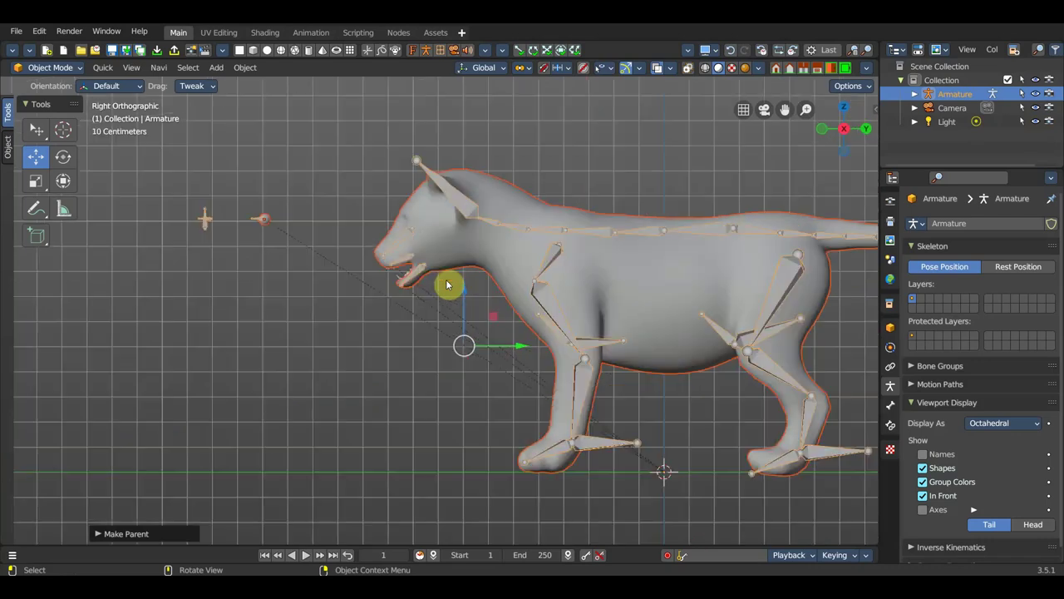
scroll(485, 362, "down", 1)
left_click(578, 286)
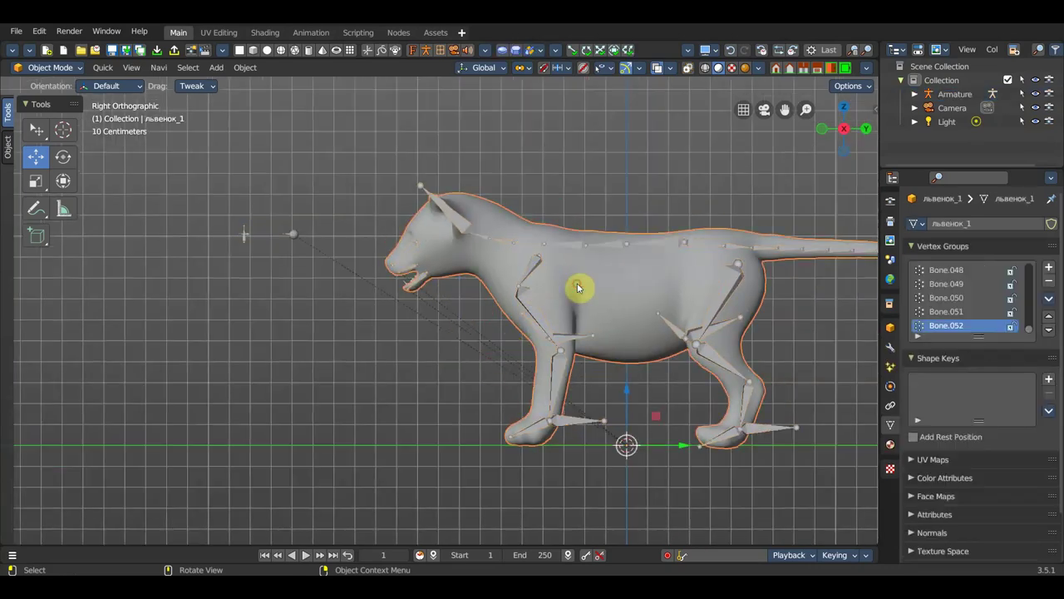
left_click(458, 215)
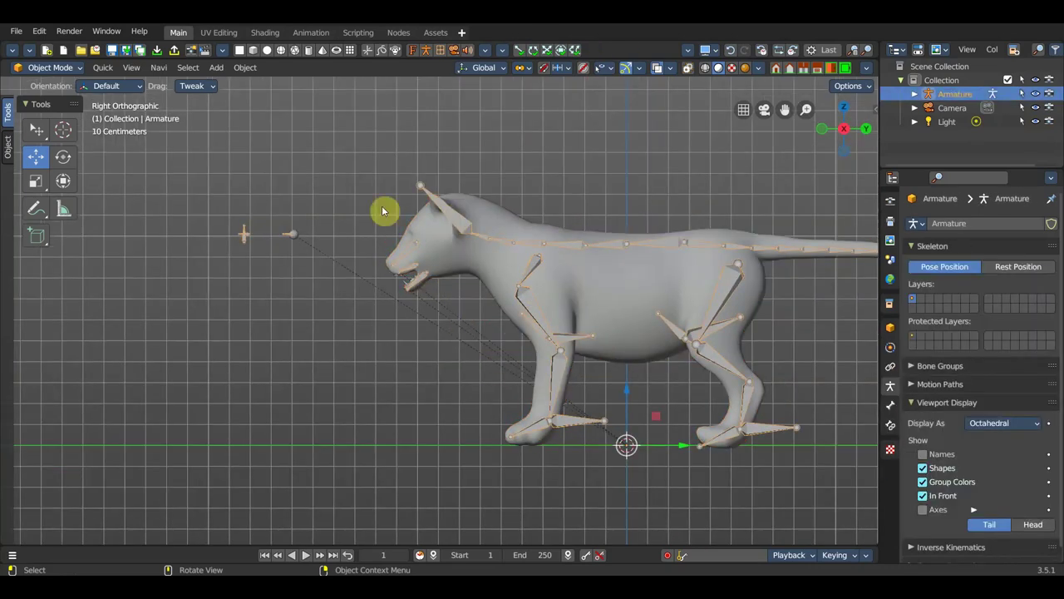
left_click(50, 67)
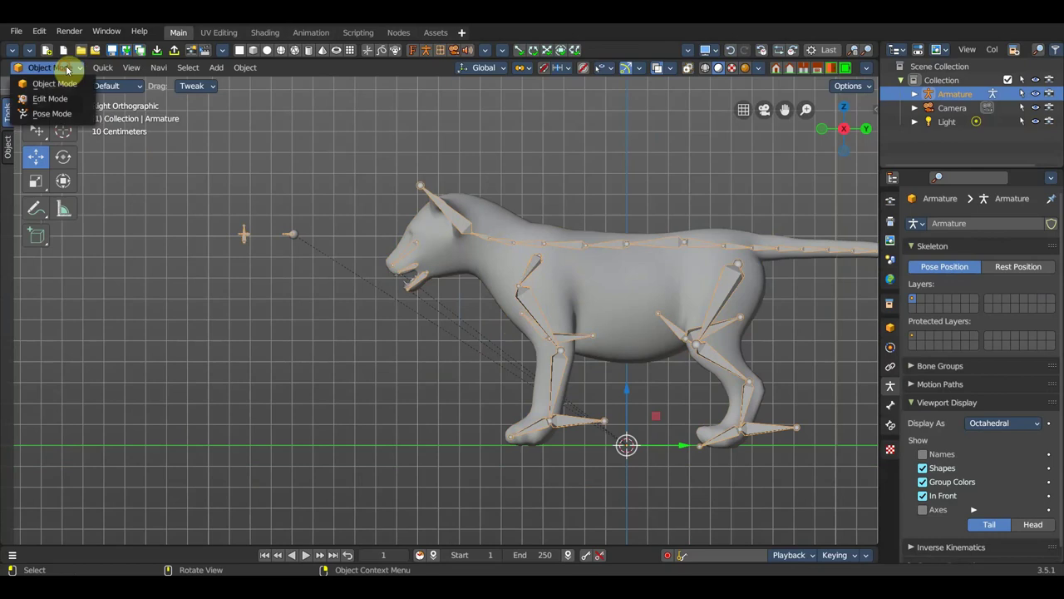
left_click(46, 115)
Add an IK constraint to front lower-leg Bone.022 targeting foot Bone.024, chain length 2
middle_click_drag(580, 320, 423, 266, "shift")
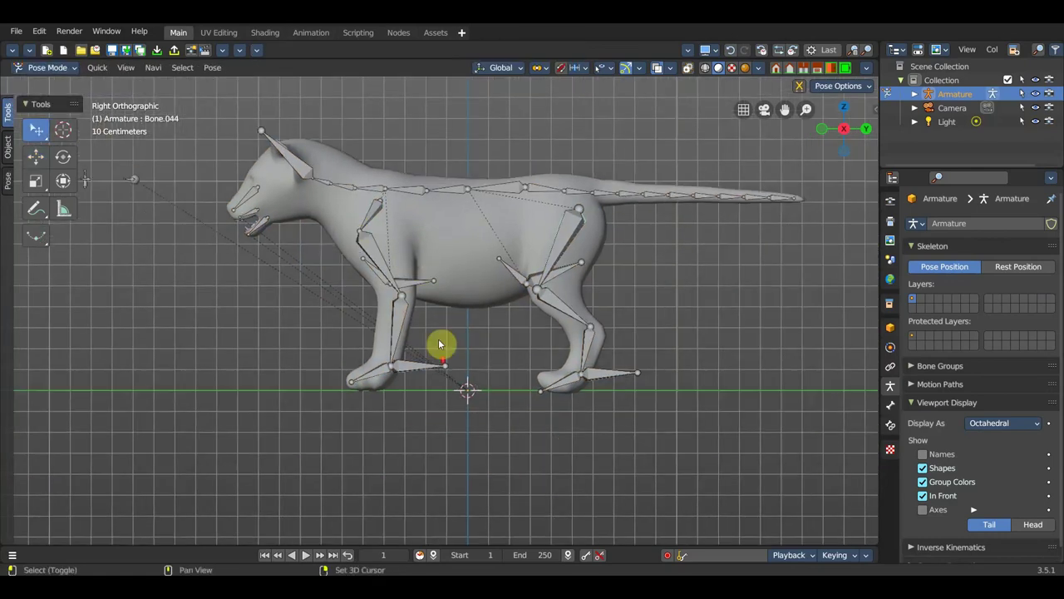
scroll(439, 344, "up", 1)
scroll(451, 368, "up", 1)
left_click(477, 418)
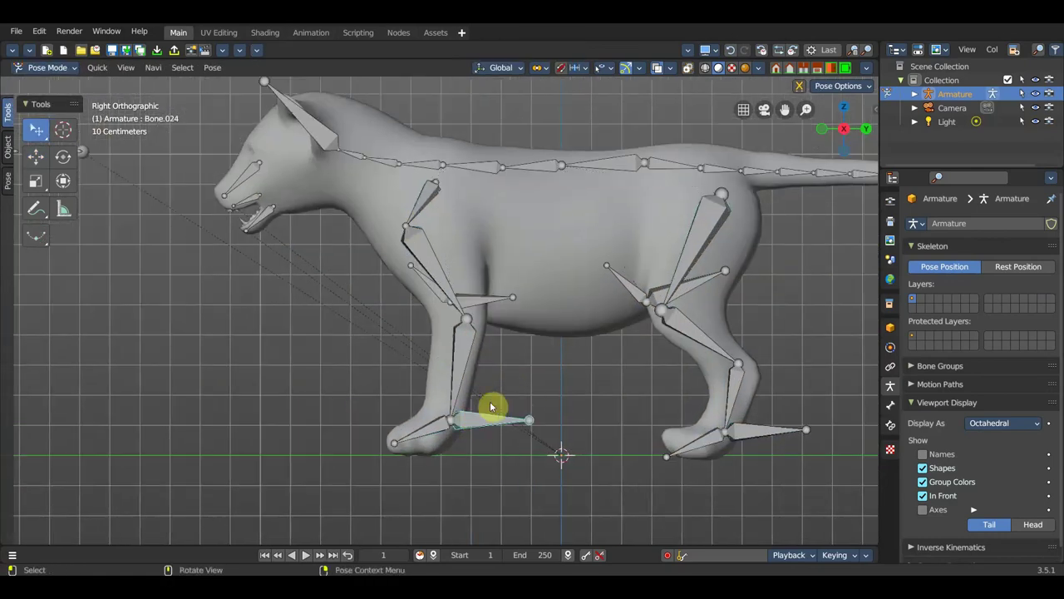
left_click(460, 361, "shift")
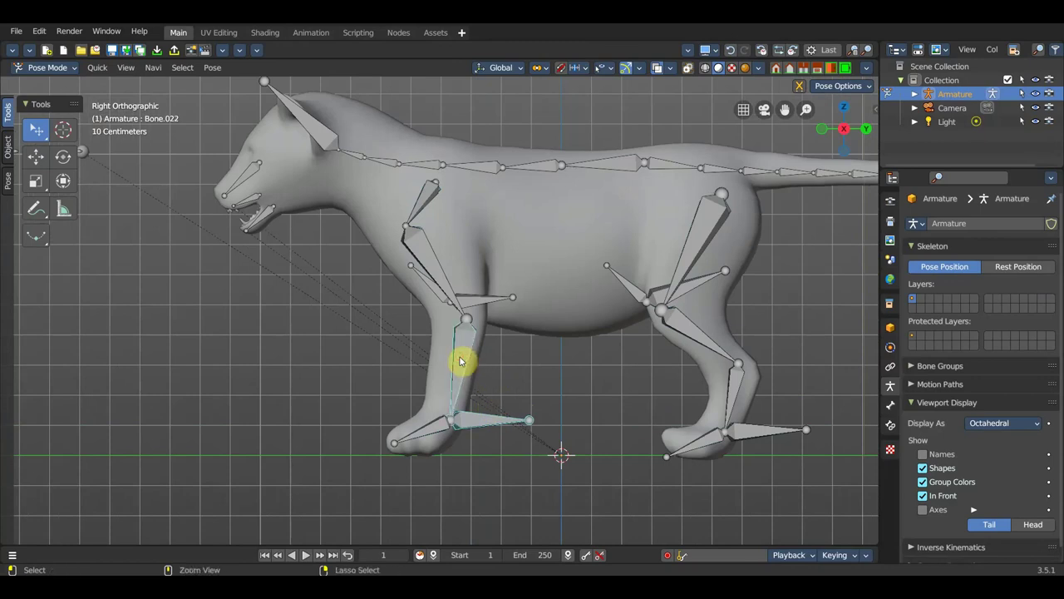
key("ctrl+shift+c")
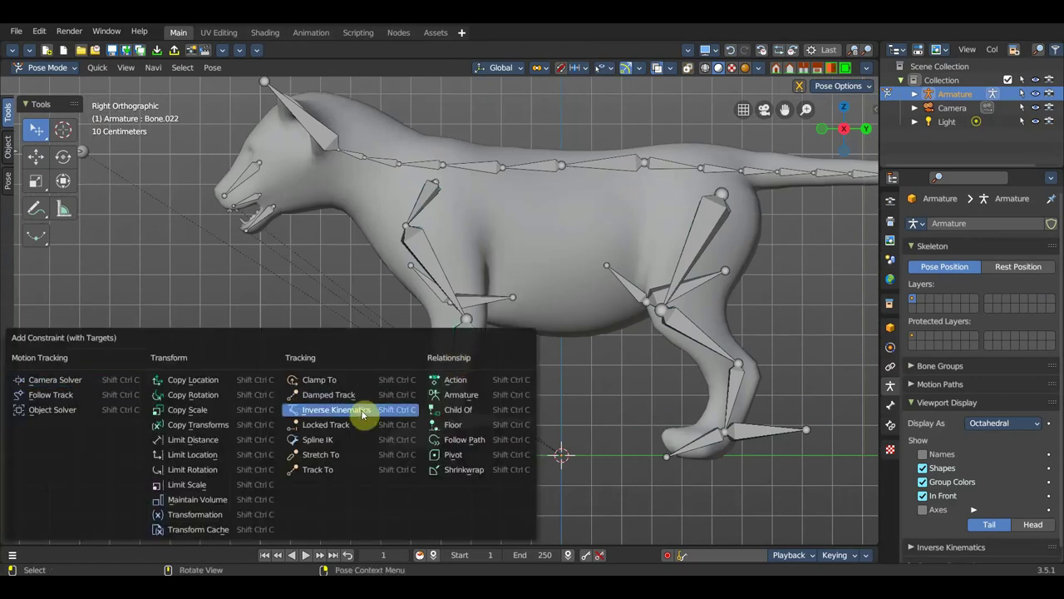
left_click(357, 410)
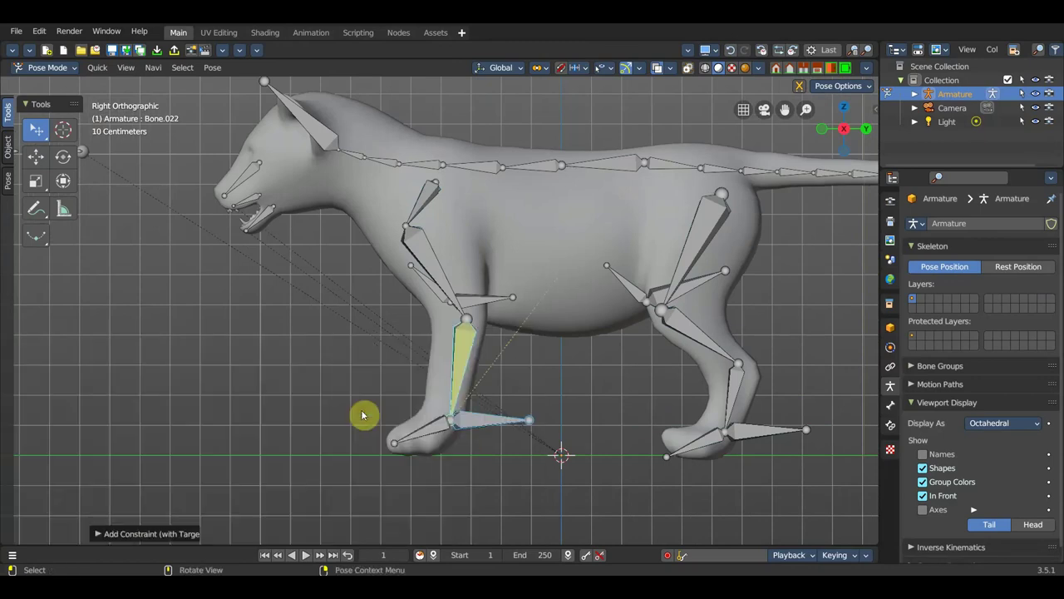
left_click(890, 425)
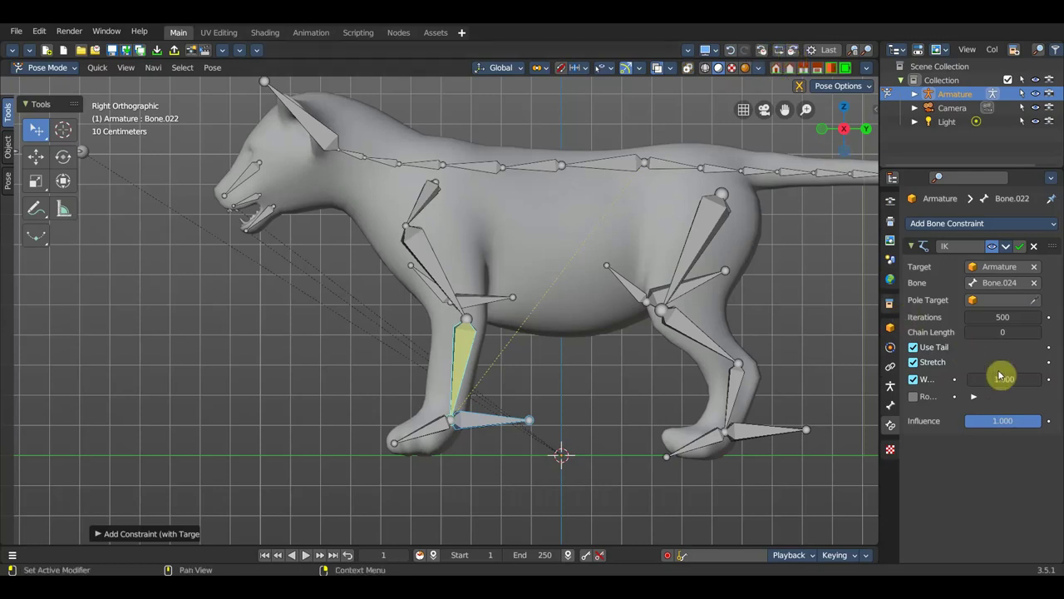
left_click(1037, 334)
left_click(1037, 334)
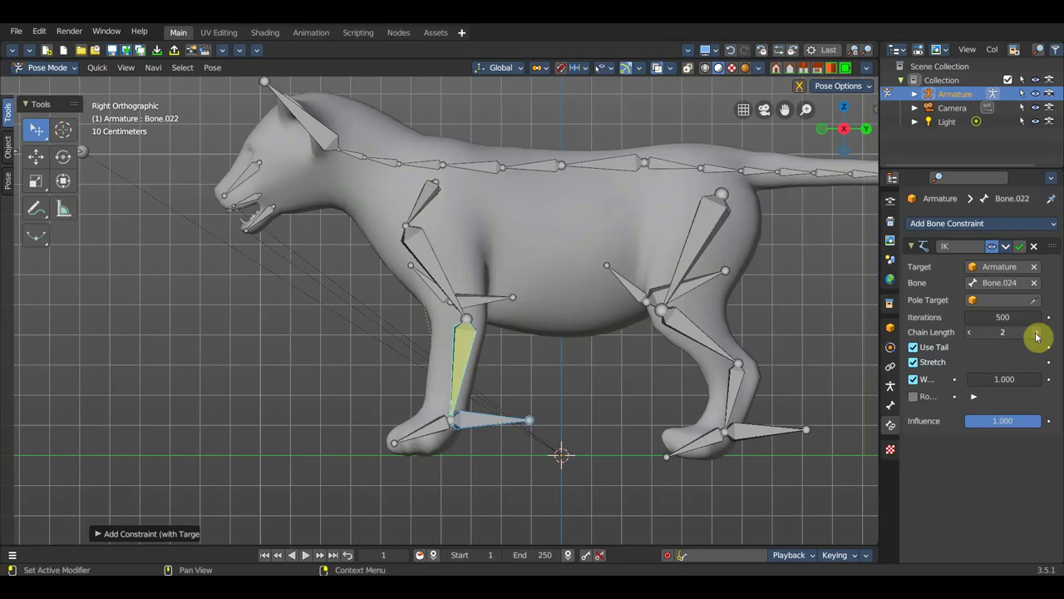
left_click(492, 423)
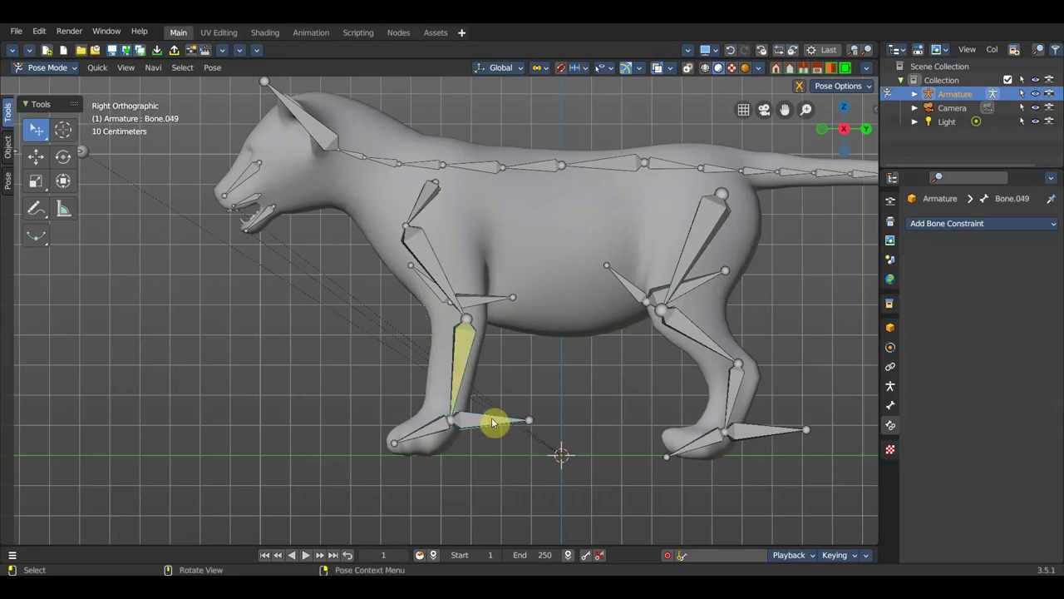
Test-bend the front leg by moving its foot bone, then undo
left_click(497, 421)
key("g")
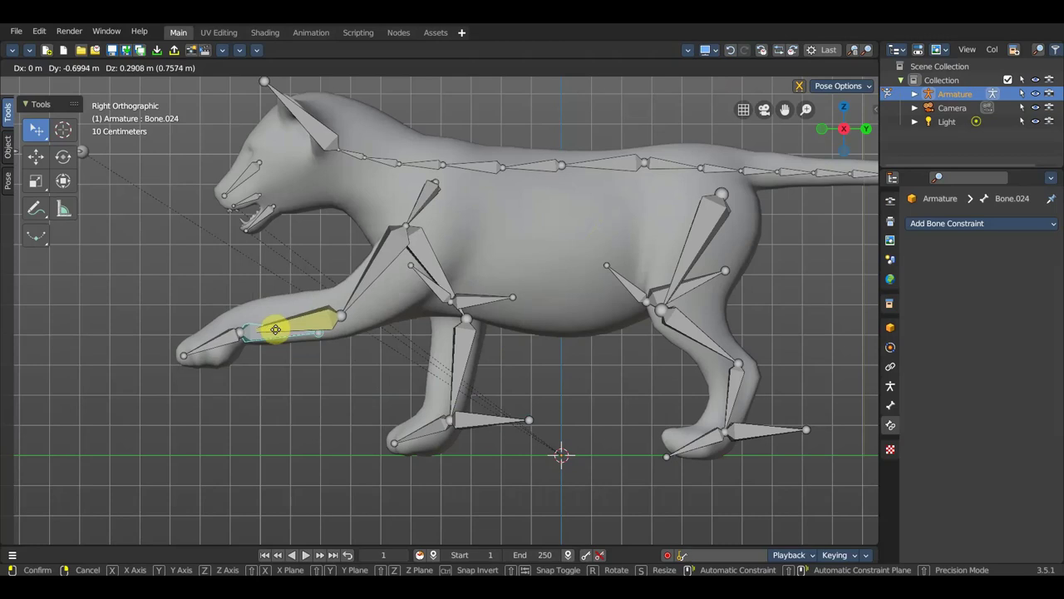
left_click(431, 407)
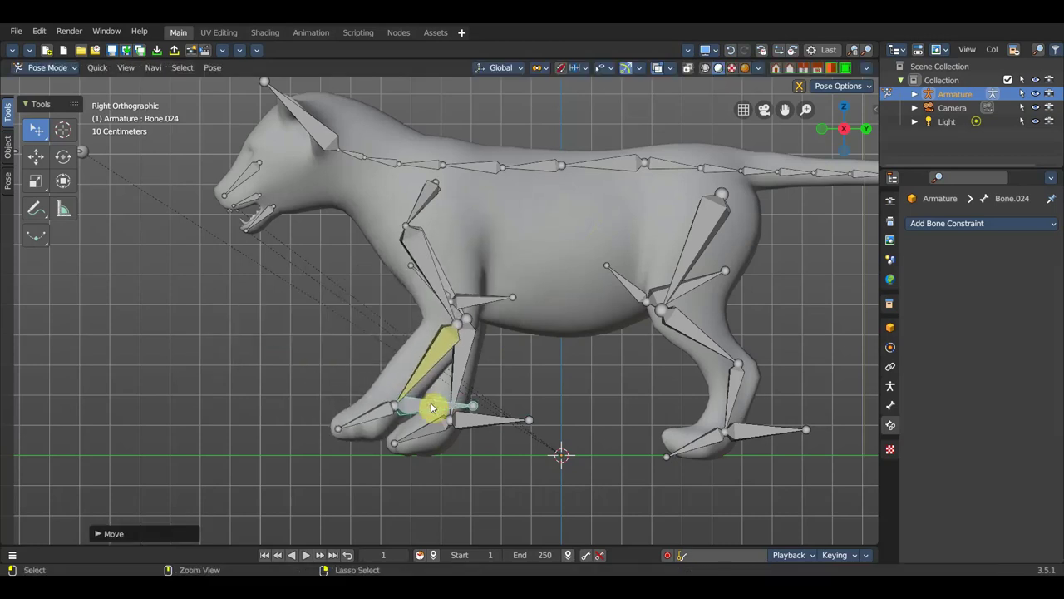
key("ctrl+z")
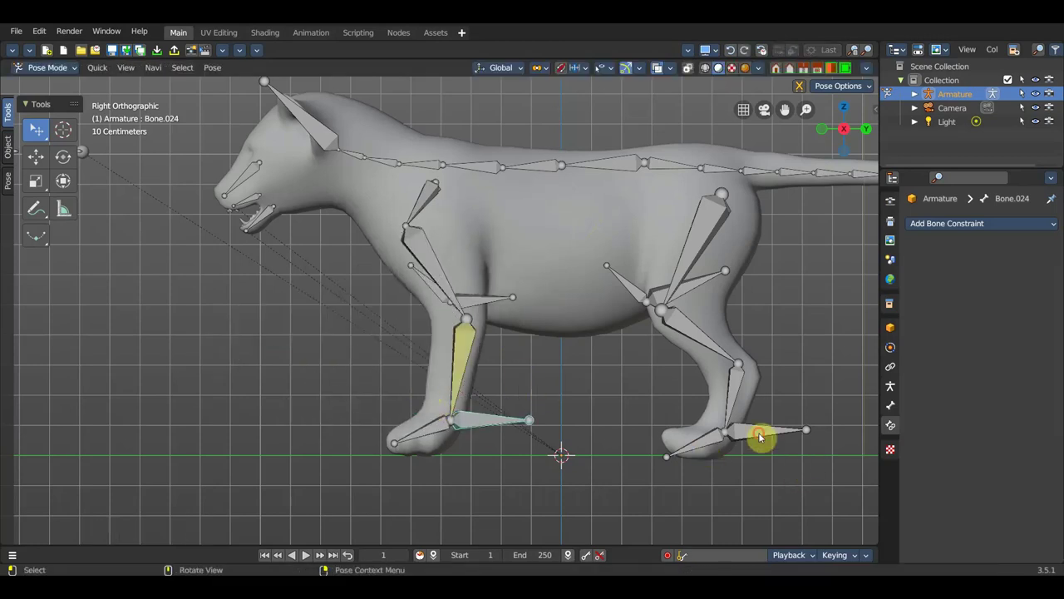
Add an IK constraint to hind lower-leg Bone.027 targeting foot Bone.029, chain length 2
left_click(758, 431)
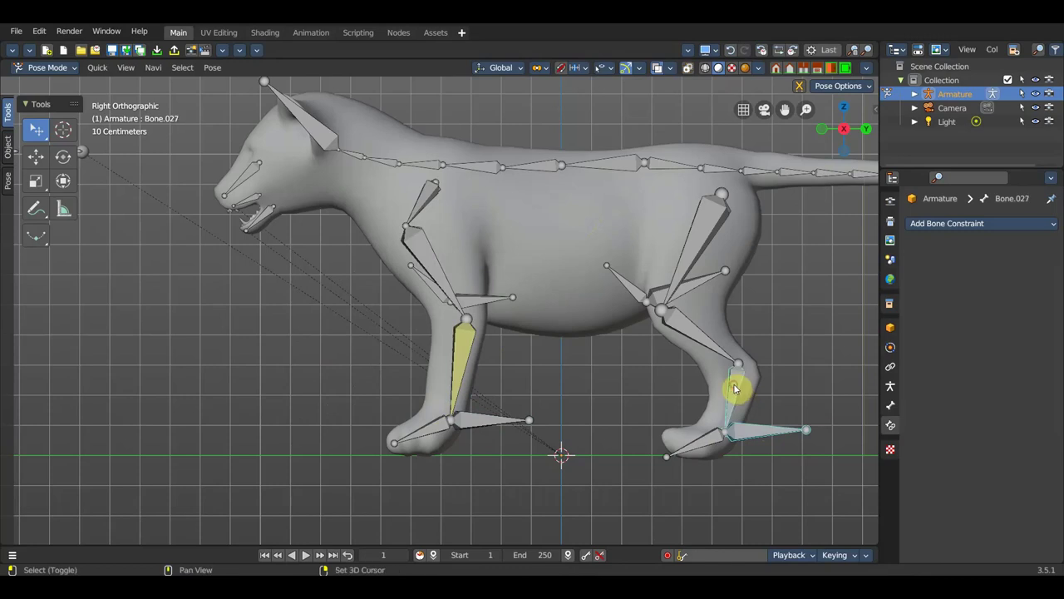
middle_click_drag(860, 375, 804, 410)
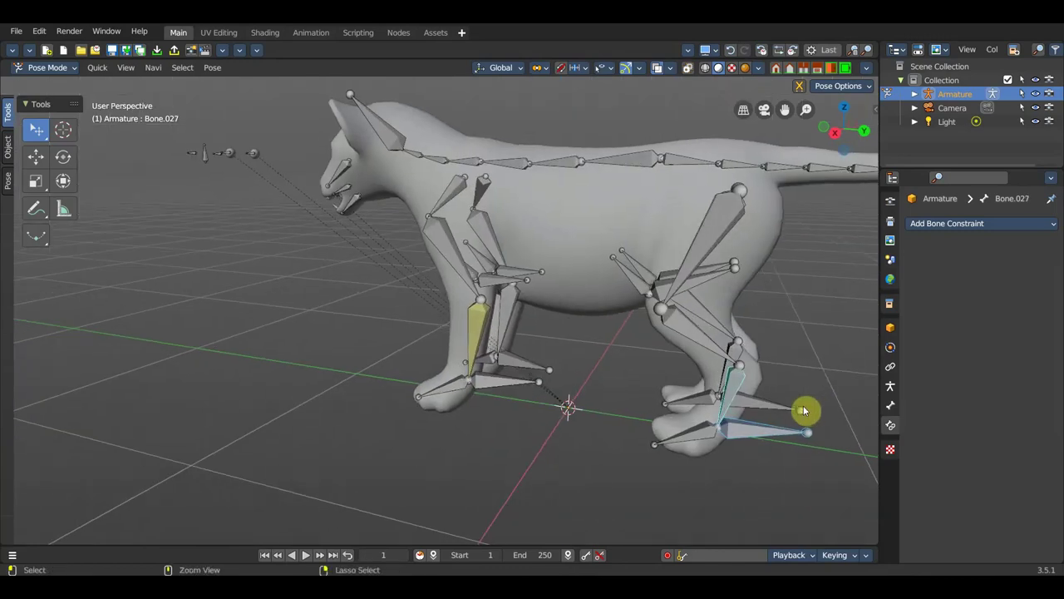
key("shift+ctrl+c")
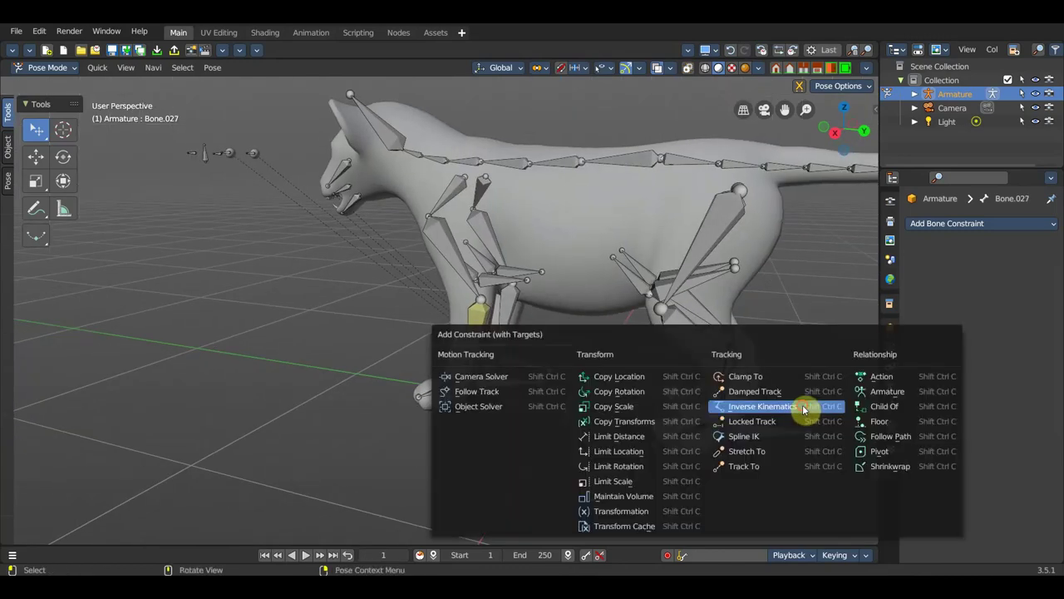
left_click(805, 407)
left_click(1037, 332)
left_click(1037, 332)
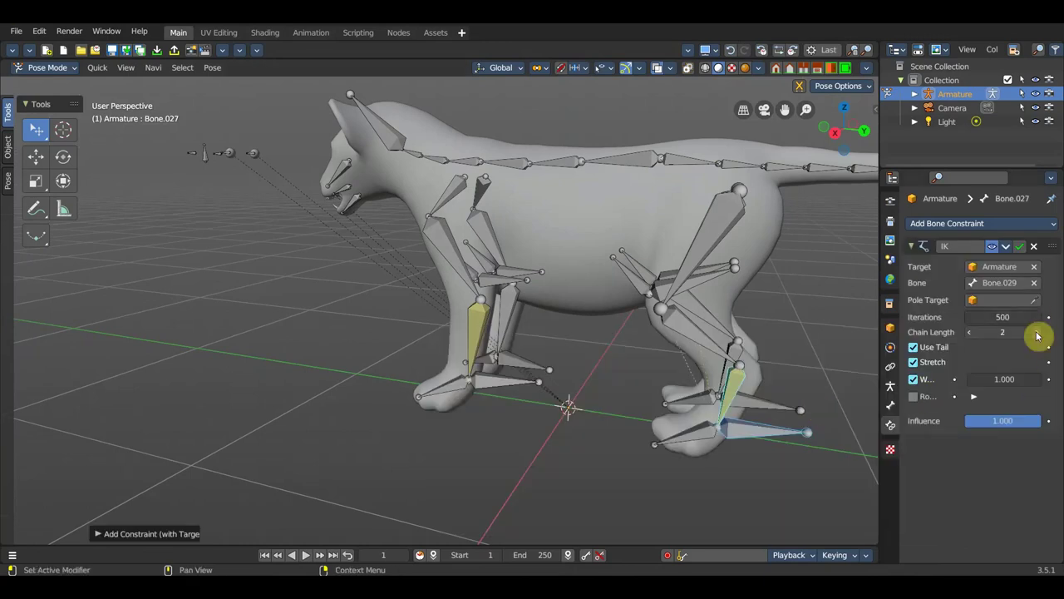
Test-move the hind foot bone and reselect the hind lower-leg bone
middle_click_drag(876, 402, 7, 410)
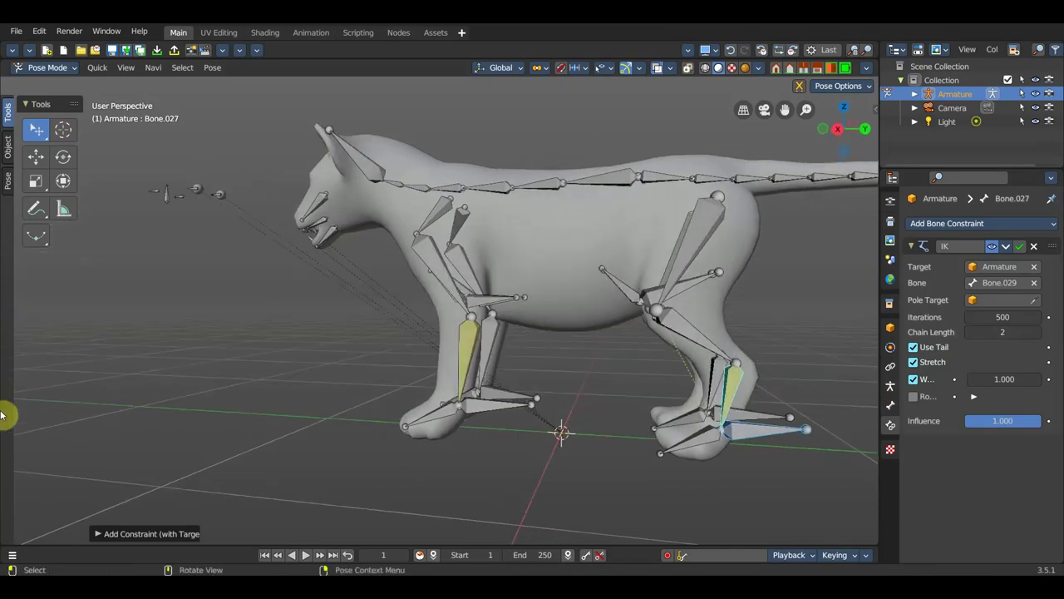
left_click(753, 426)
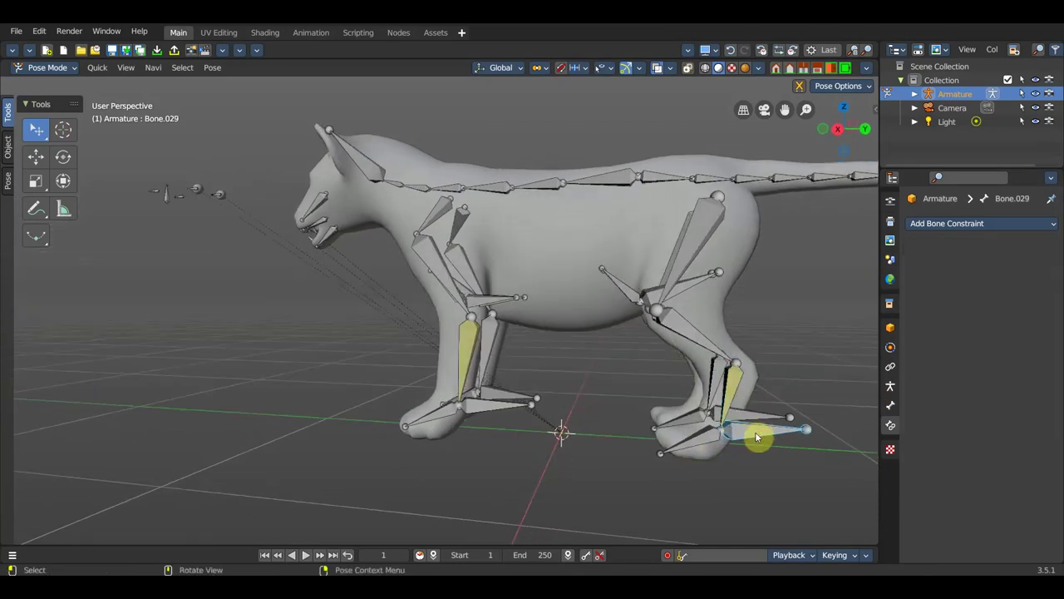
key("g")
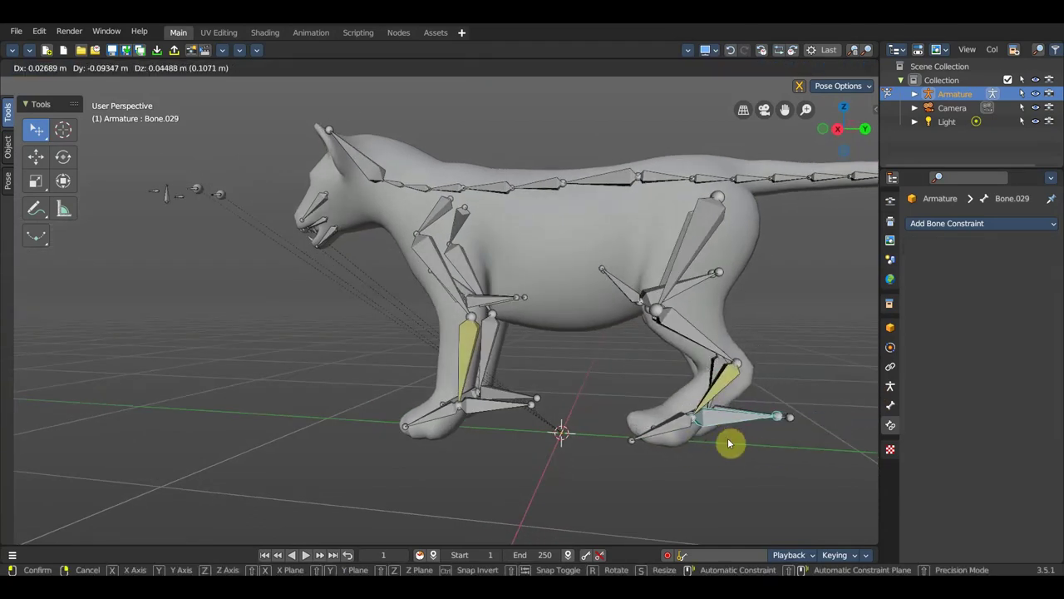
left_click(730, 441)
left_click(734, 380, "shift")
key("shift+i")
Raise the hind leg's IK chain to 3; add IK on Bone.046 targeting Bone.051
left_click(1038, 332)
mouse_move(737, 429)
middle_mouse_down()
mouse_move(479, 441)
mouse_move(535, 435)
middle_mouse_up()
left_click(563, 432)
left_click(563, 392, "shift")
key("shift+ctrl+c")
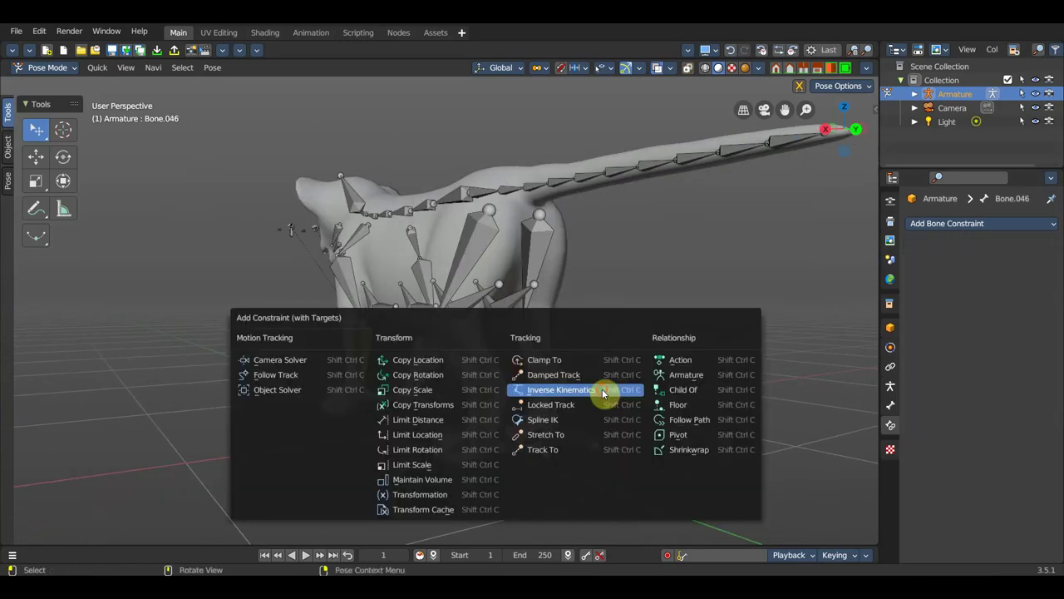
left_click(605, 391)
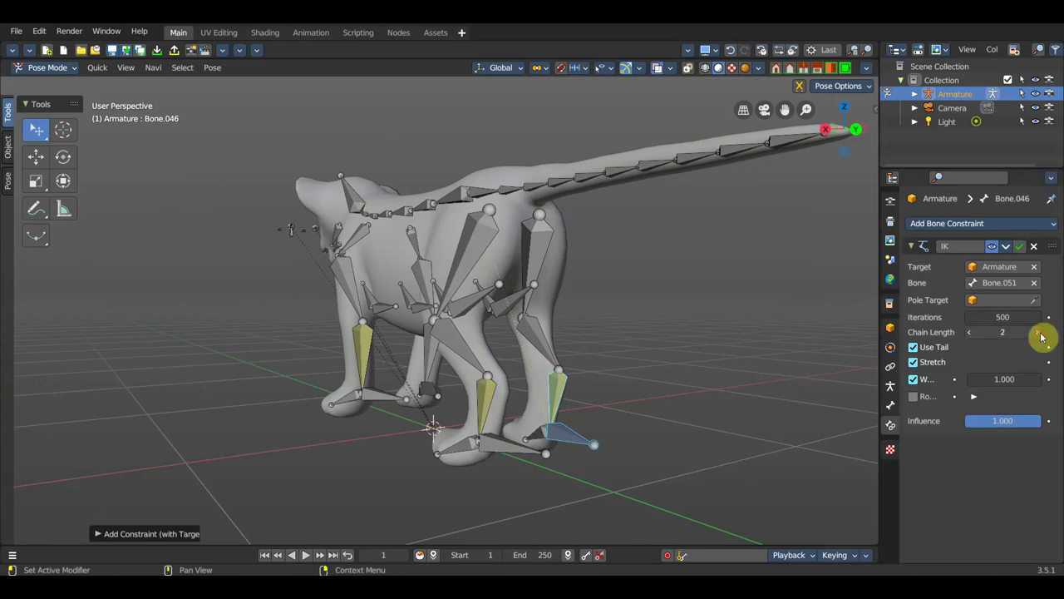
Select the other front foot bone together with its shin bone
mouse_move(542, 375)
middle_mouse_down()
mouse_move(506, 396)
mouse_move(545, 409)
middle_mouse_up()
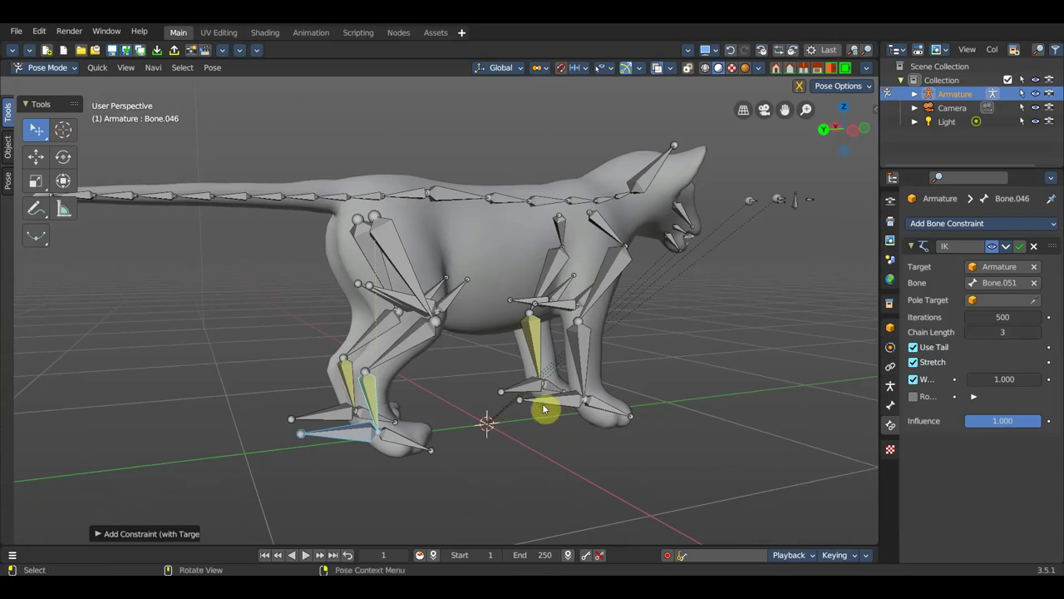
left_click(570, 398)
left_click(585, 376)
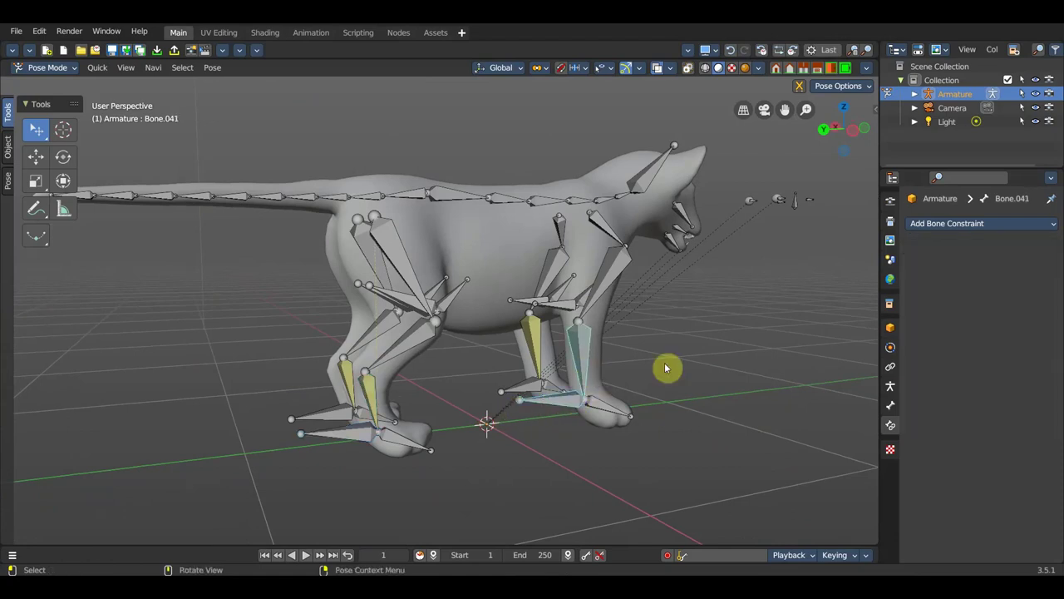
Add an IK constraint to the front shin bone with chain length 2
key("shift+ctrl+c")
left_click(686, 368)
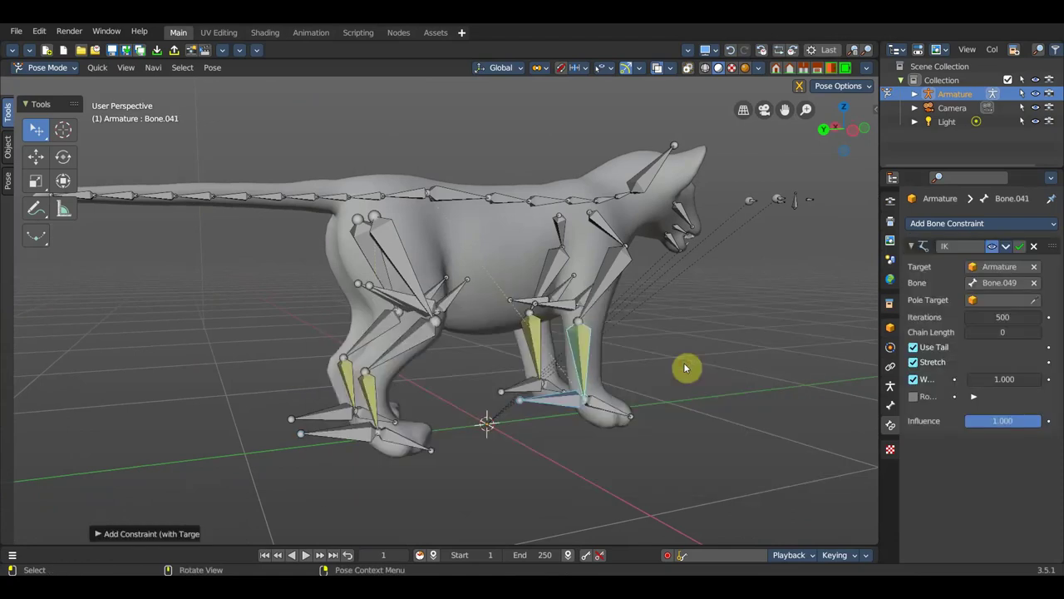
double_click(1037, 332)
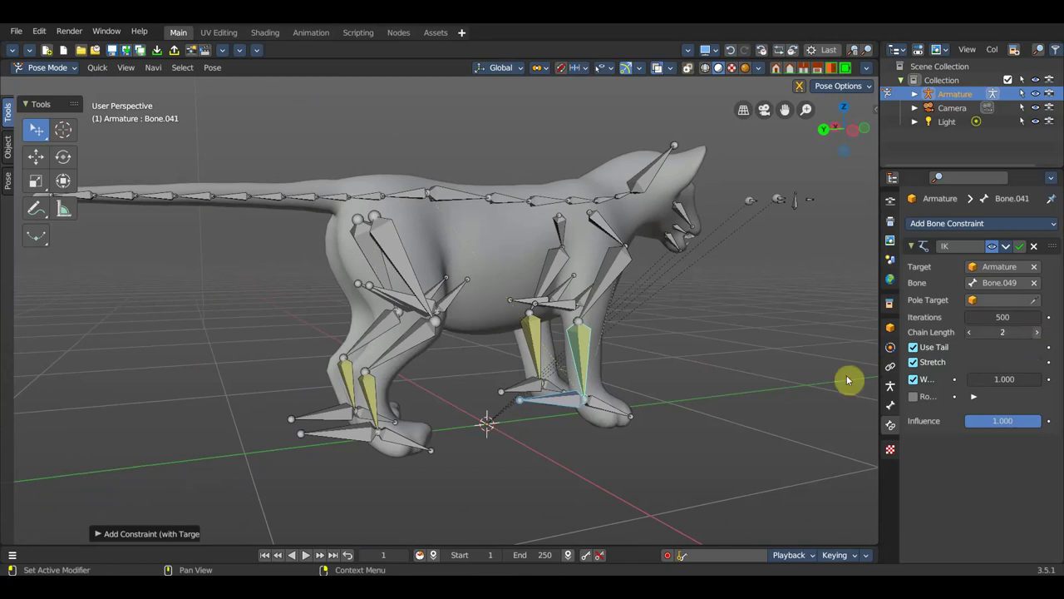
left_click(522, 418)
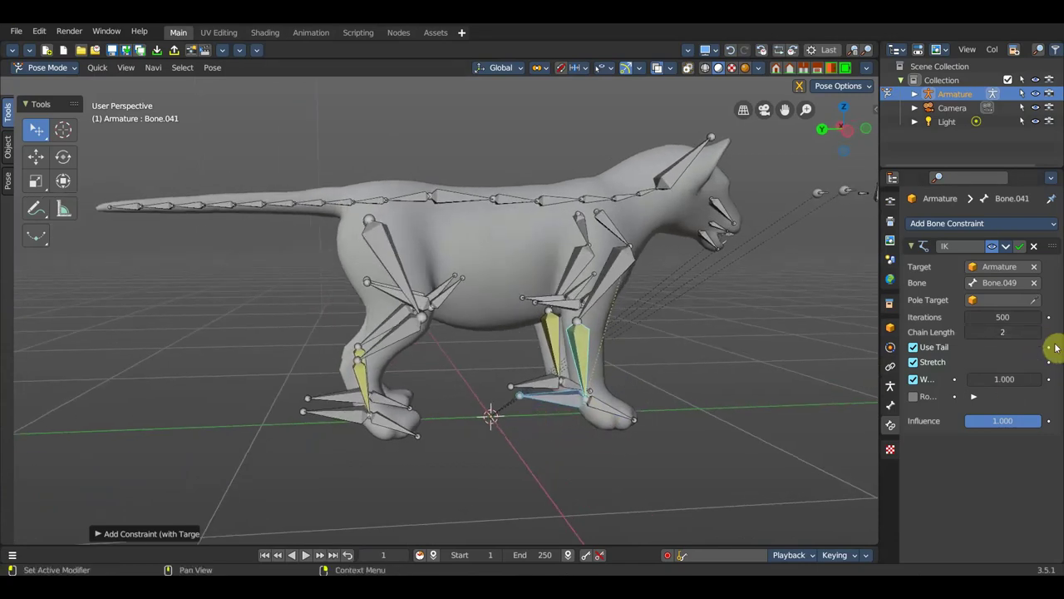
Test-move the front foot, undo it, and raise the other front leg's IK chain length to 3
left_click(557, 398)
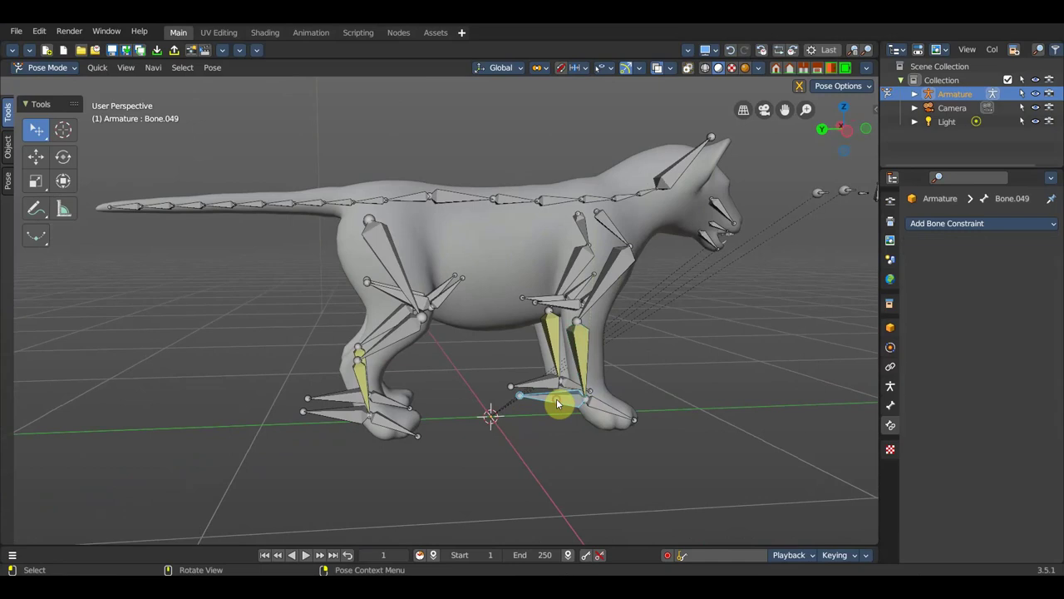
key("g")
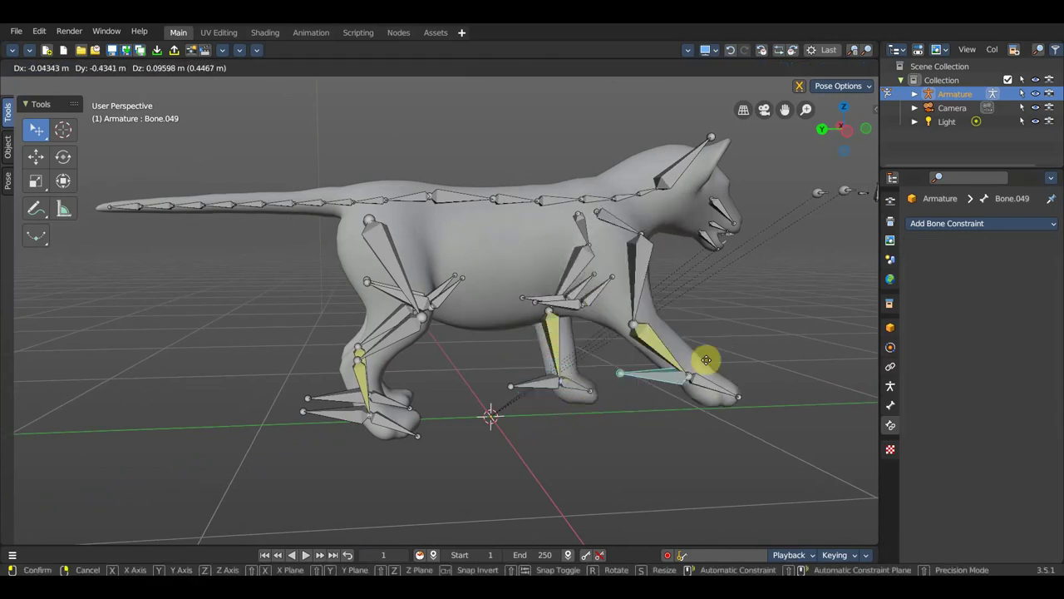
left_click(726, 342)
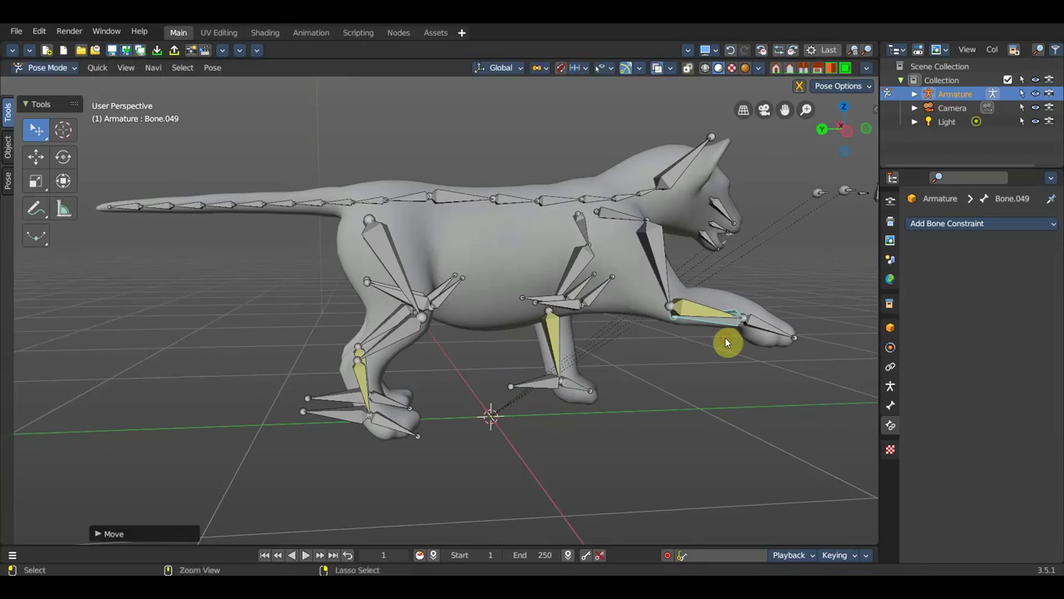
key("ctrl+z")
left_click(561, 337)
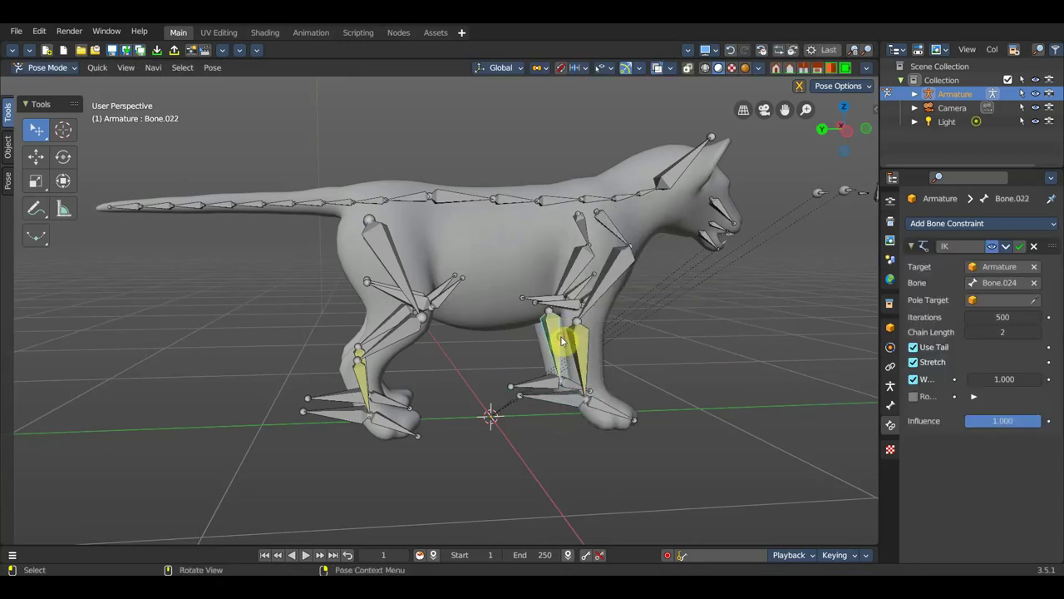
left_click(1036, 332)
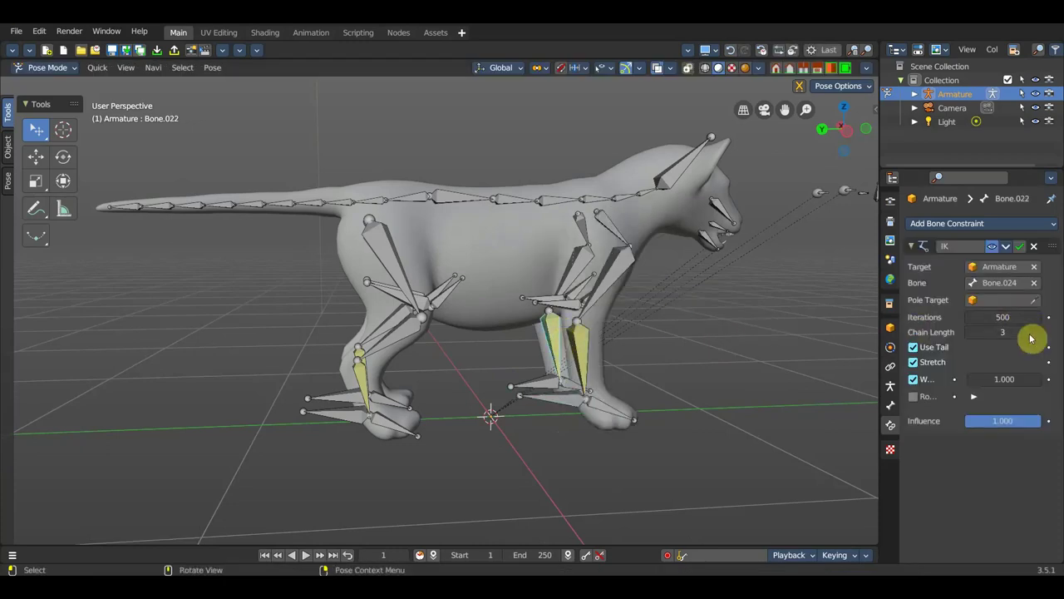
From the right view, zoom in on the head's control bones and select Bone.035
key("KP_3")
scroll(661, 396, "up", 3)
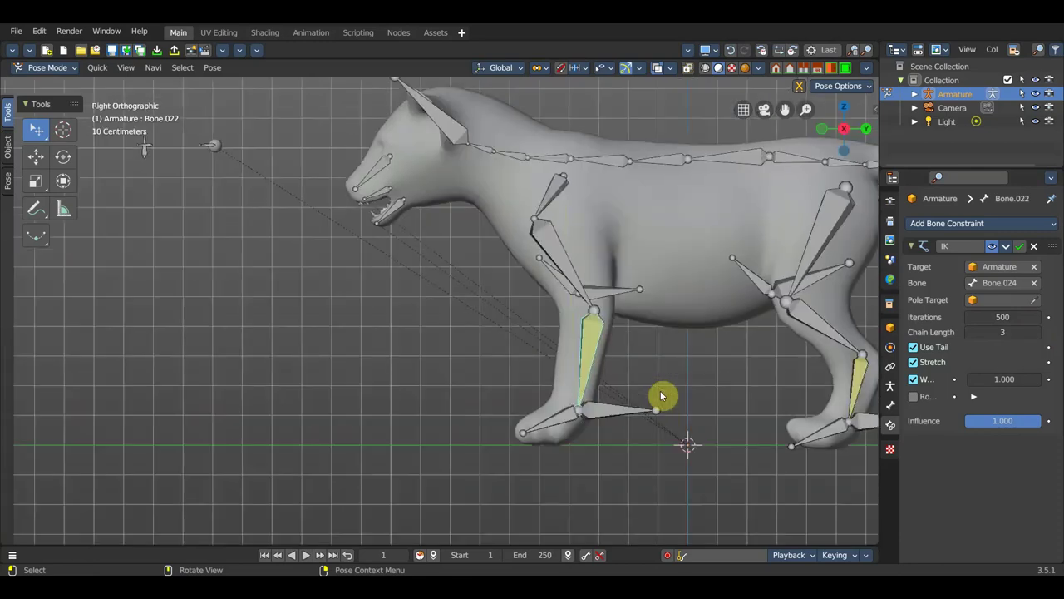
scroll(603, 418, "down", 1)
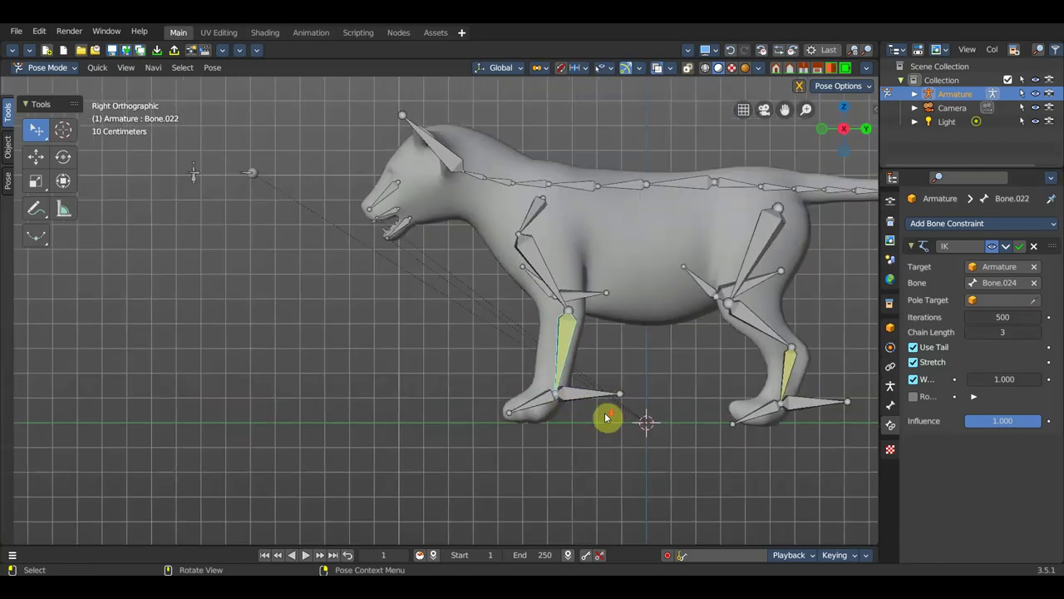
middle_click_drag(598, 418, 507, 418, "shift")
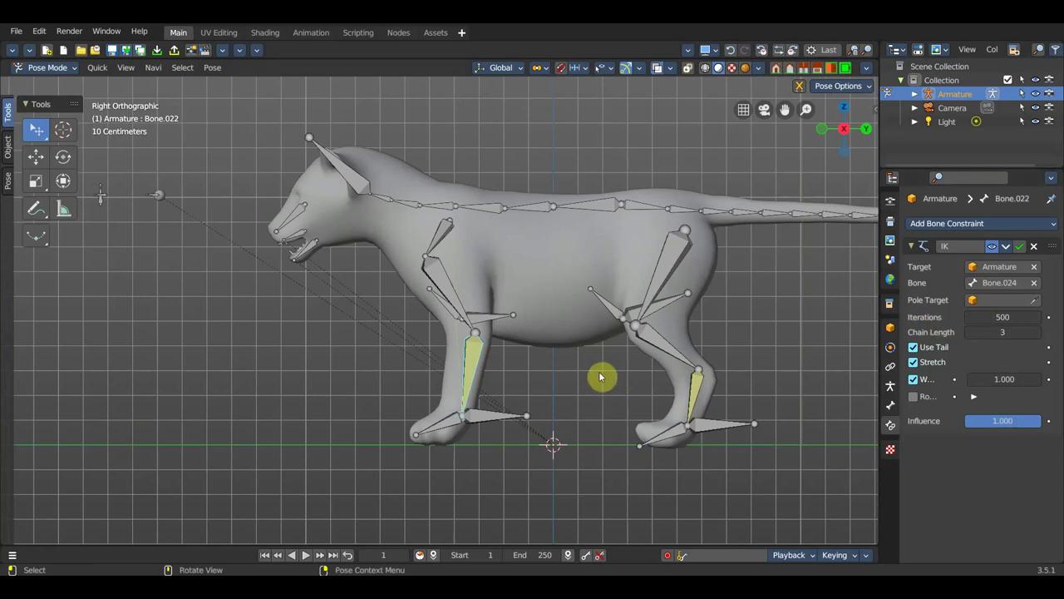
scroll(229, 255, "down", 2)
scroll(394, 288, "up", 3, "ctrl")
mouse_move(395, 288)
middle_mouse_down()
mouse_move(439, 404)
mouse_move(411, 409)
middle_mouse_up()
scroll(411, 410, "up", 4)
mouse_move(469, 380)
middle_mouse_down("shift")
mouse_move(677, 276)
mouse_move(663, 216)
middle_mouse_up("shift")
left_click(252, 414)
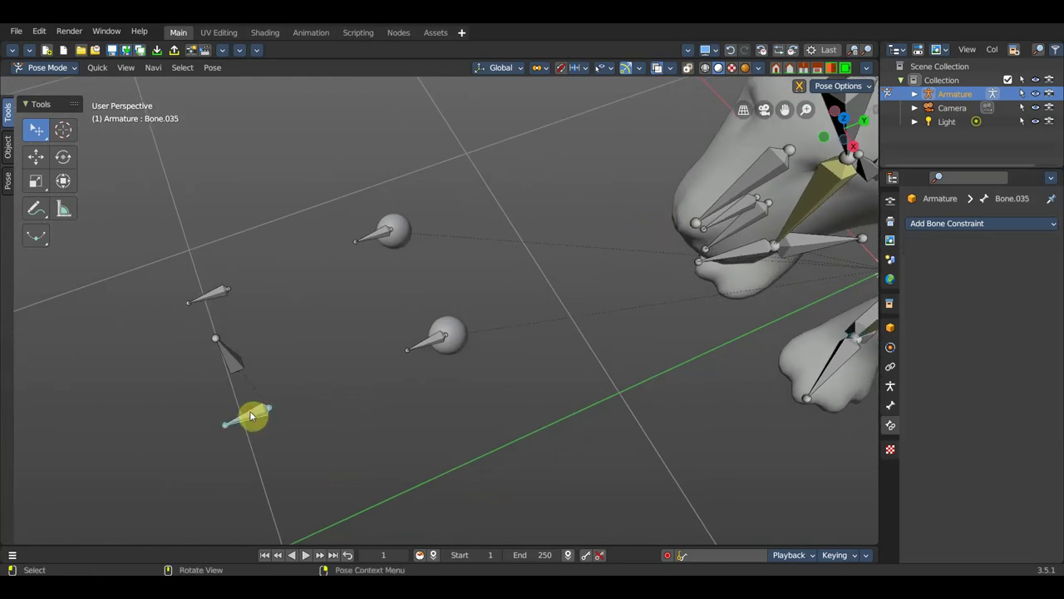
Make Bone.034 track Bone.035 with a Track To constraint, Up axis Z
left_click(429, 343, "shift")
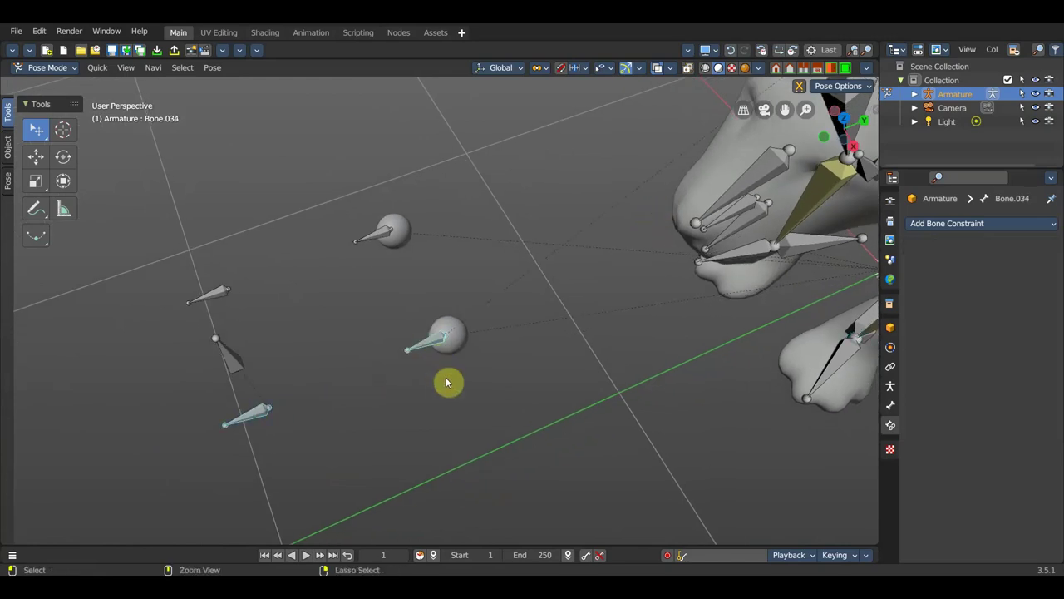
key("ctrl+shift+c")
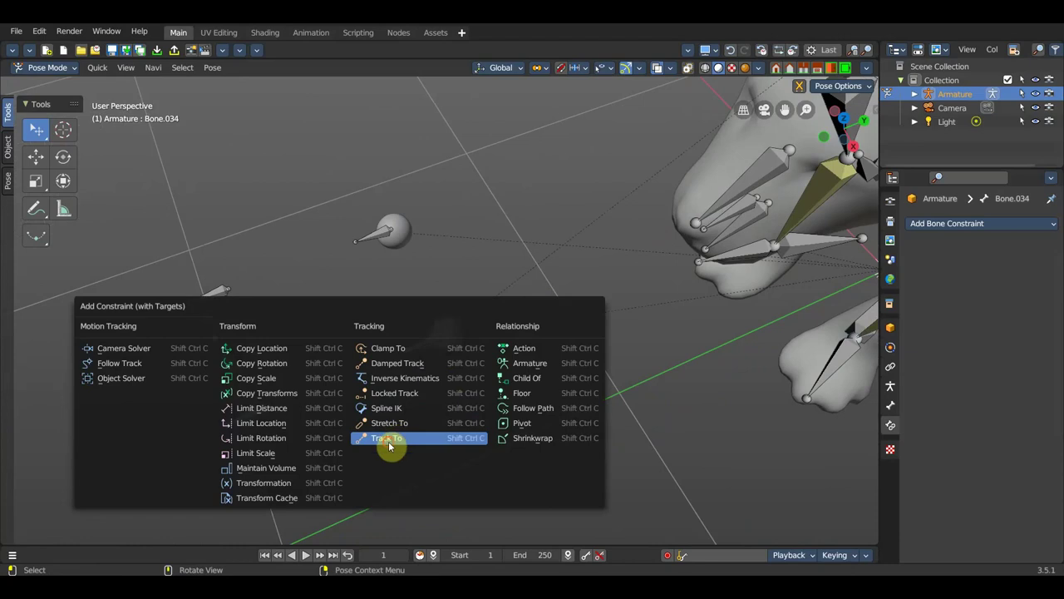
left_click(389, 447)
middle_click_drag(480, 435, 510, 368)
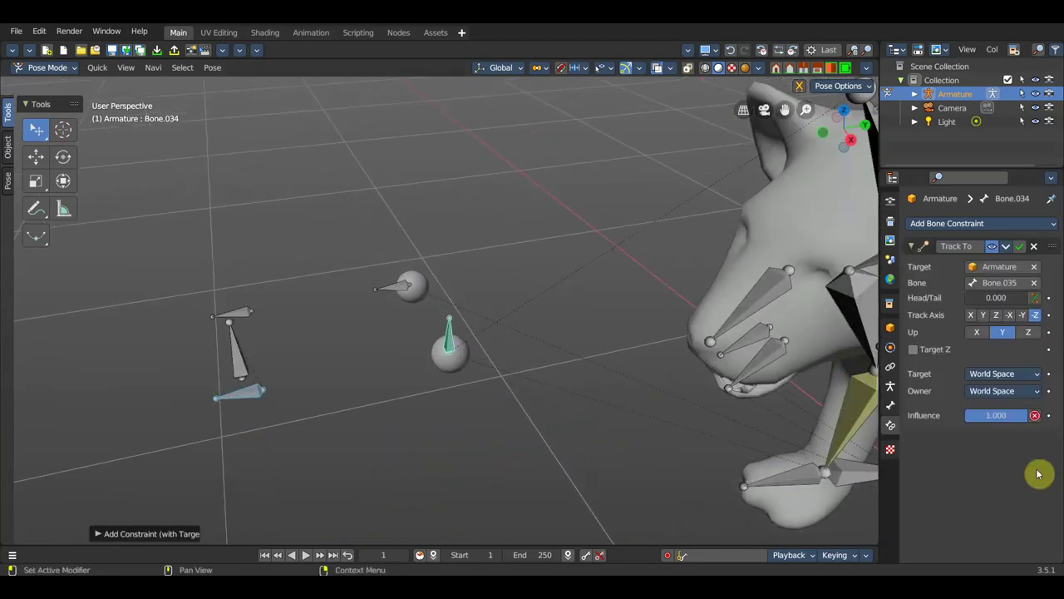
left_click(1027, 331)
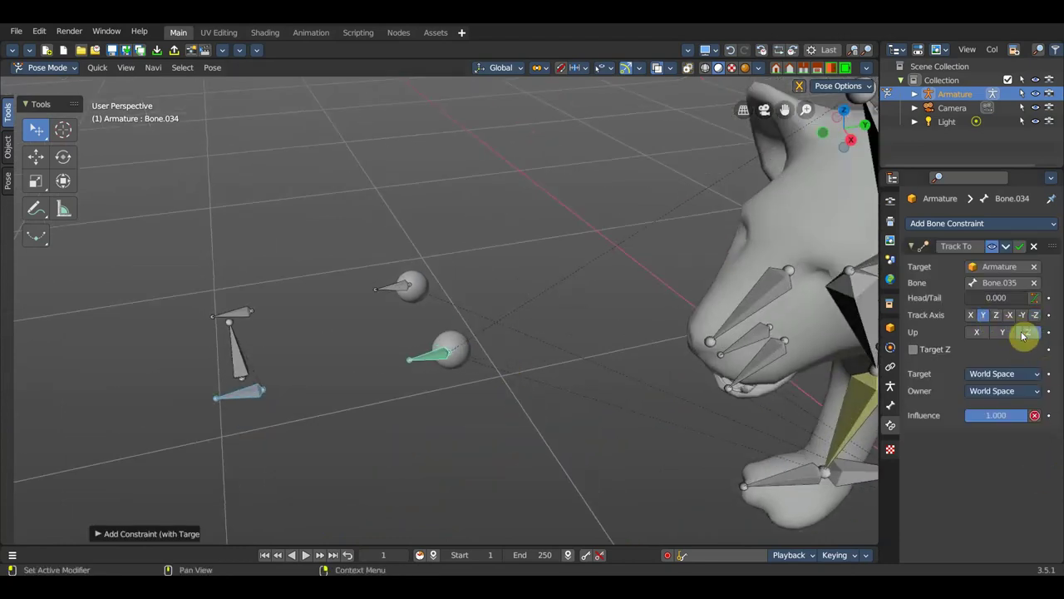
Make Bone.037 track Bone.038 with Track To, track axis Y and Up axis Z, removing a stray IK
left_click(242, 319)
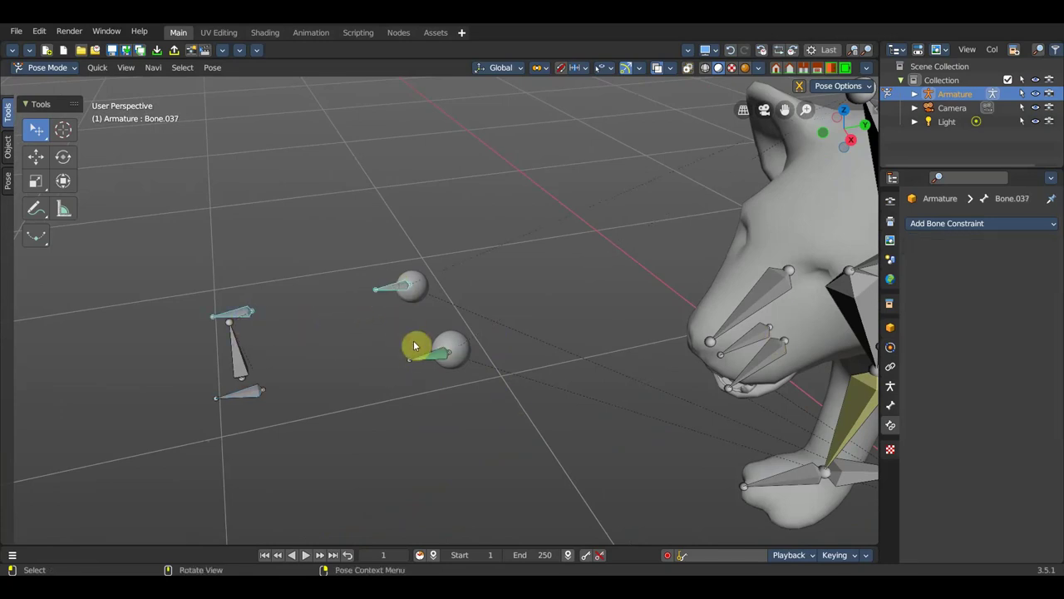
key("ctrl+shift+c")
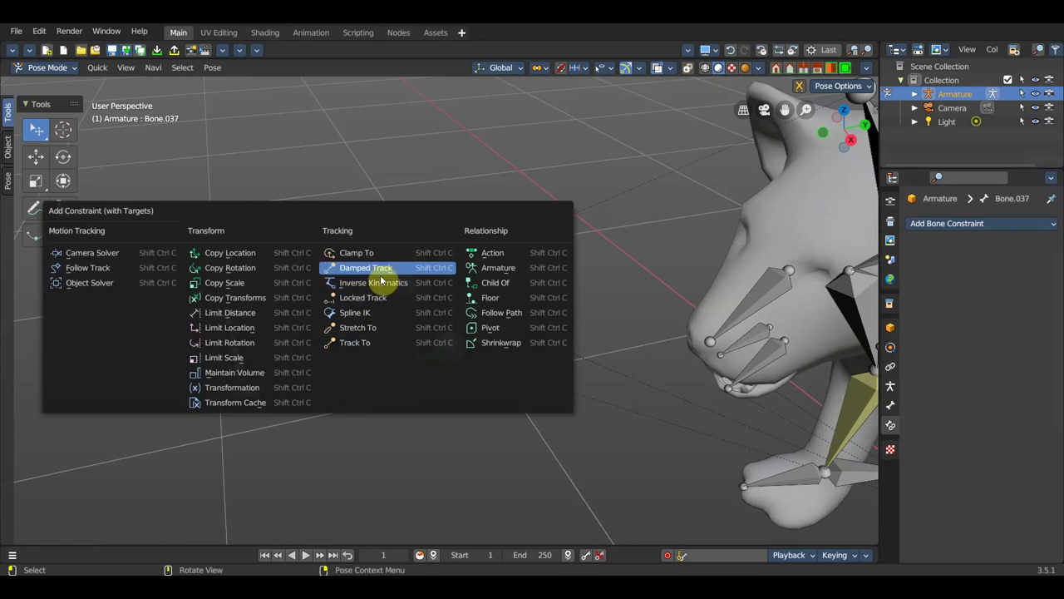
left_click(373, 283)
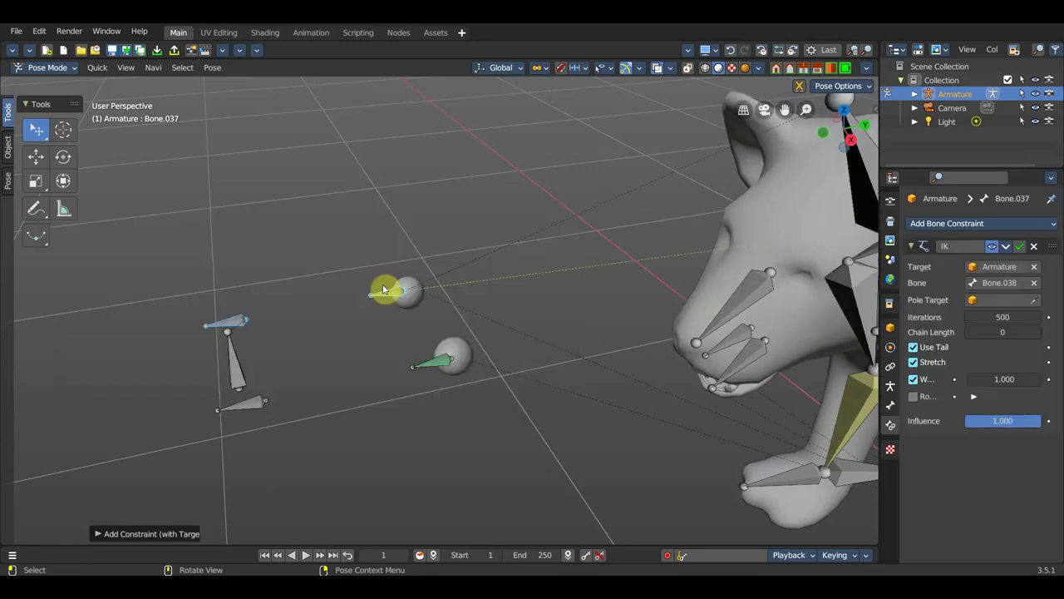
key("ctrl+z")
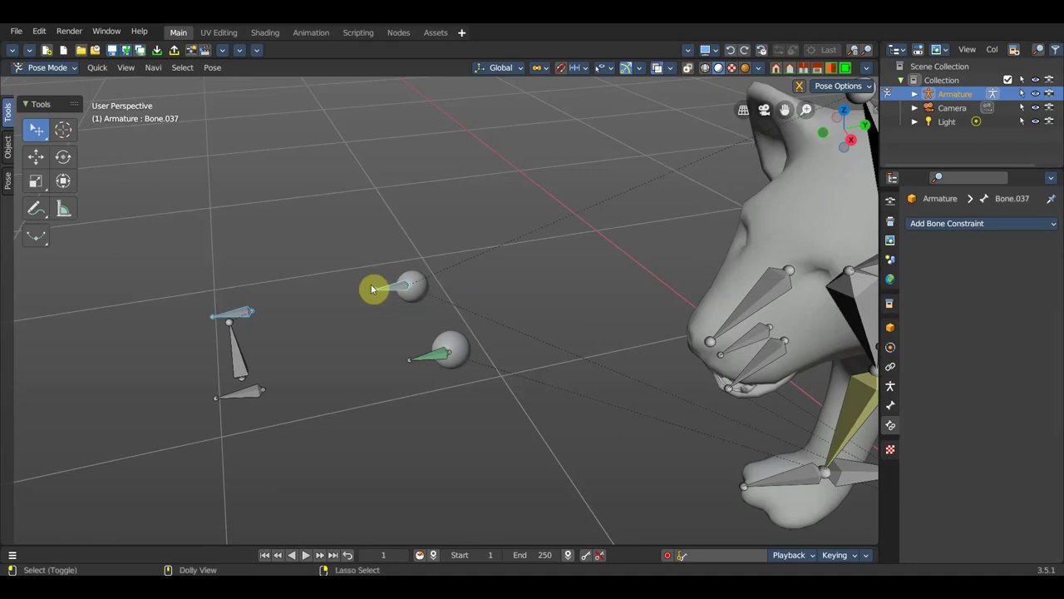
key("ctrl+shift+c")
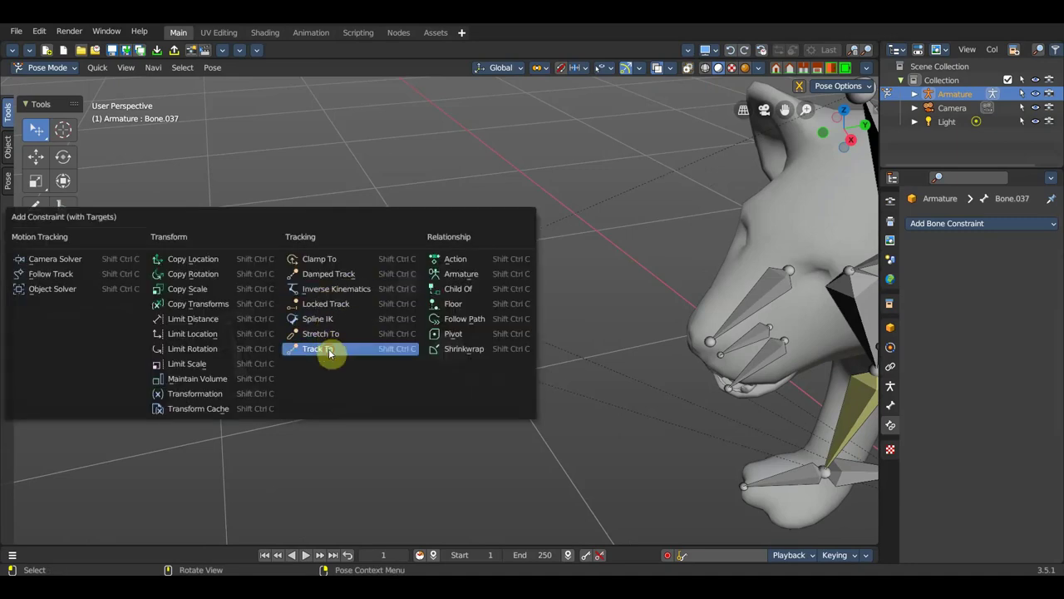
left_click(328, 348)
left_click(986, 315)
left_click(1028, 332)
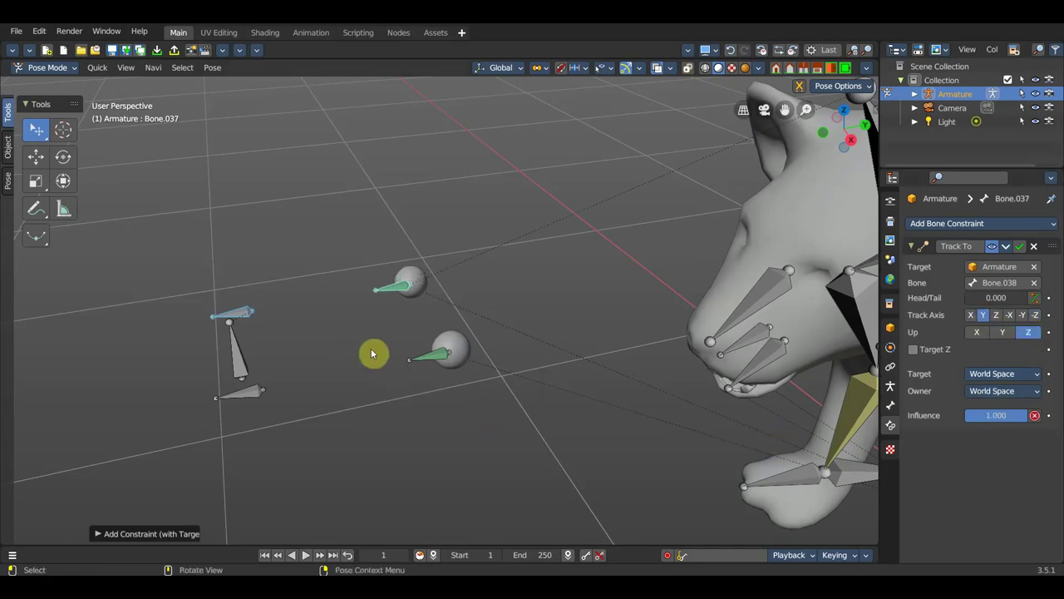
Select control bone Bone.036 and move it sideways along X
left_click(241, 365)
mouse_move(385, 405)
middle_mouse_down()
mouse_move(489, 446)
mouse_move(353, 382)
middle_mouse_up()
left_click(33, 155)
mouse_move(369, 361)
left_mouse_down()
mouse_move(414, 388)
mouse_move(380, 384)
left_mouse_up()
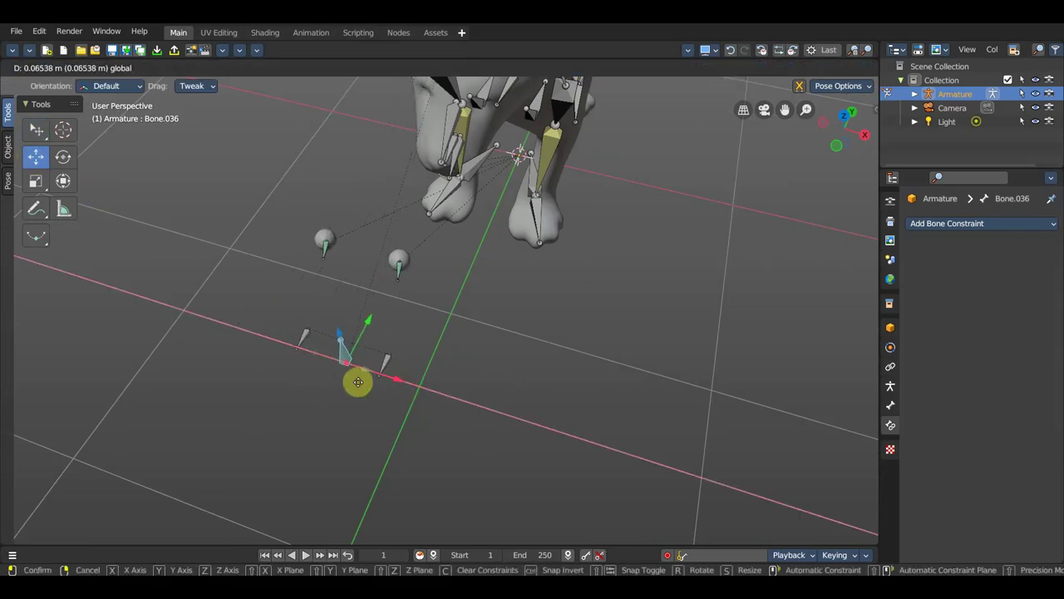
Slide Bone.036 further along X, then undo the sideways move
left_click_drag(379, 384, 350, 379)
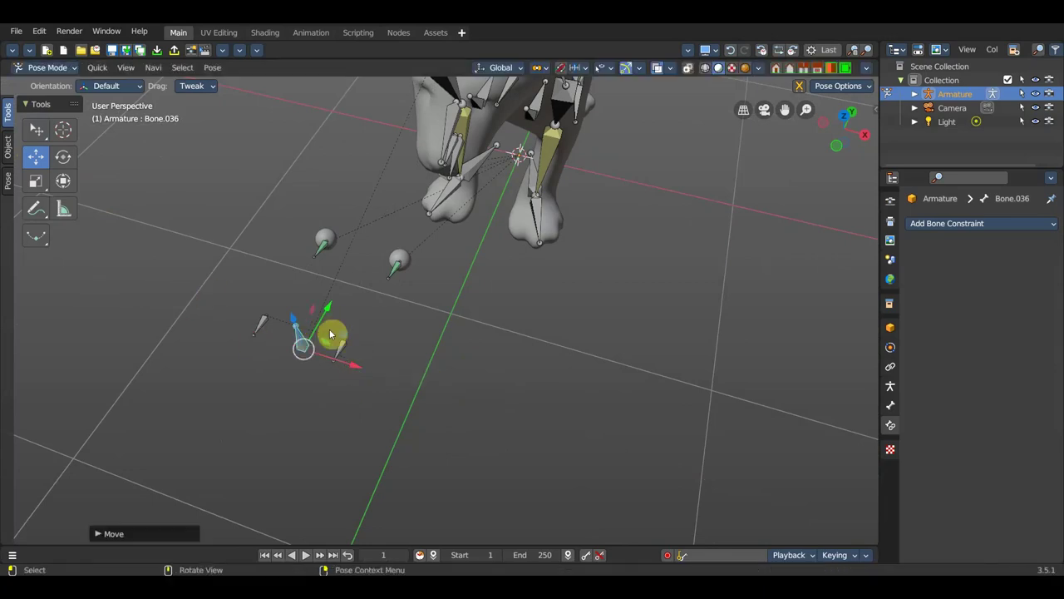
scroll(484, 364, "up", 1)
middle_click_drag(484, 364, 663, 385, "shift")
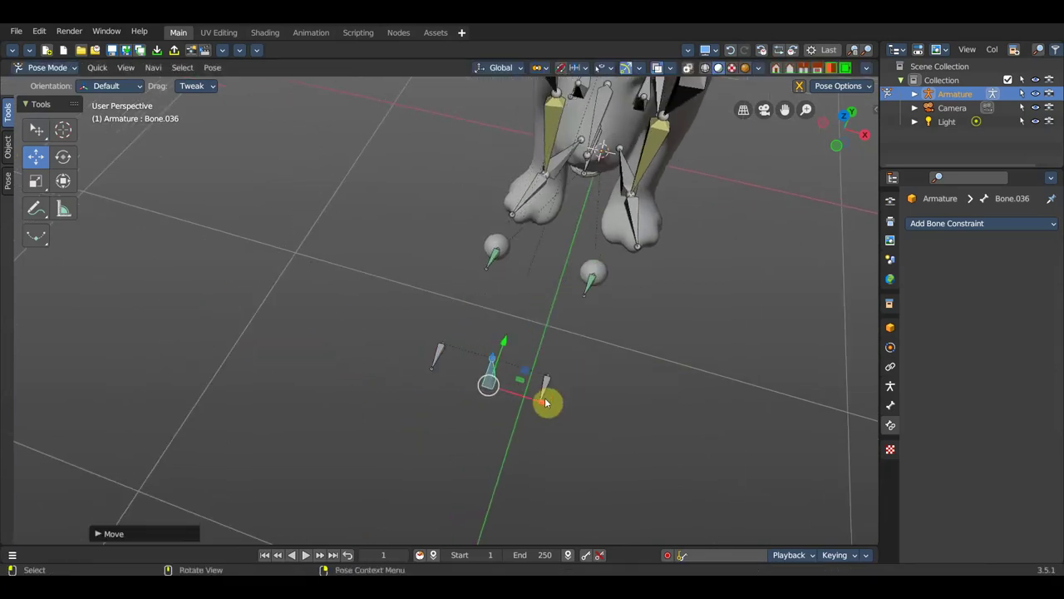
key("ctrl+z")
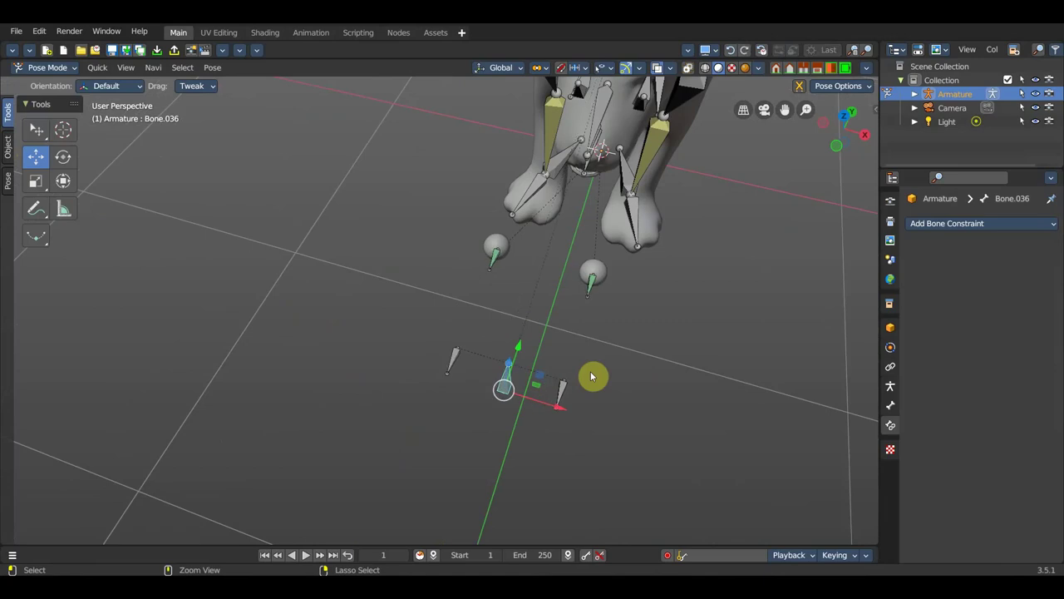
key("ctrl+z")
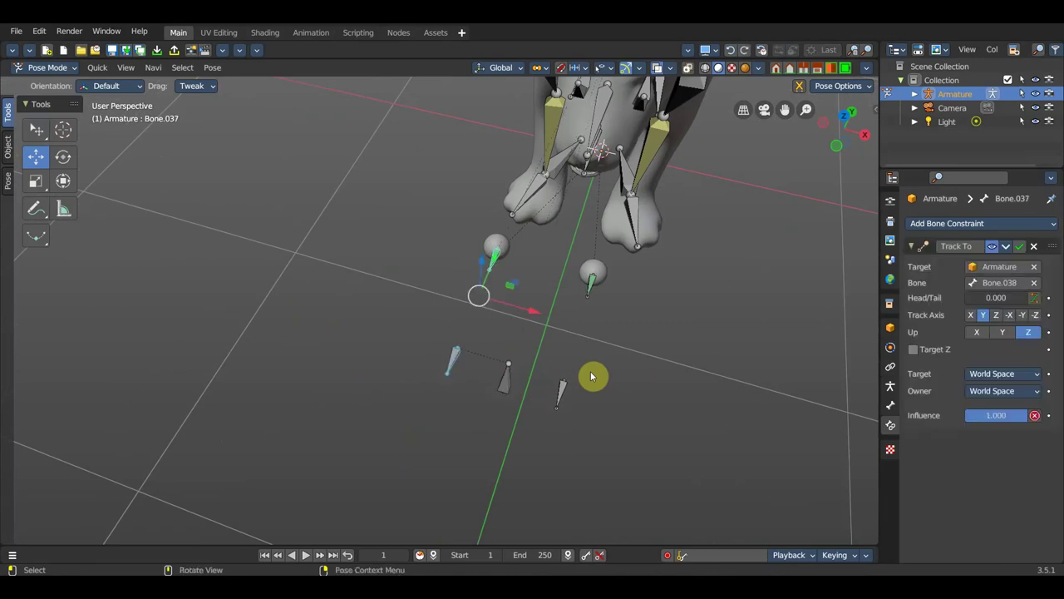
In right view, box-select the control bones in front of the head
key("KP_3")
mouse_move(624, 382)
middle_mouse_down("shift")
mouse_move(513, 337)
mouse_move(499, 349)
middle_mouse_up("shift")
left_click(37, 128)
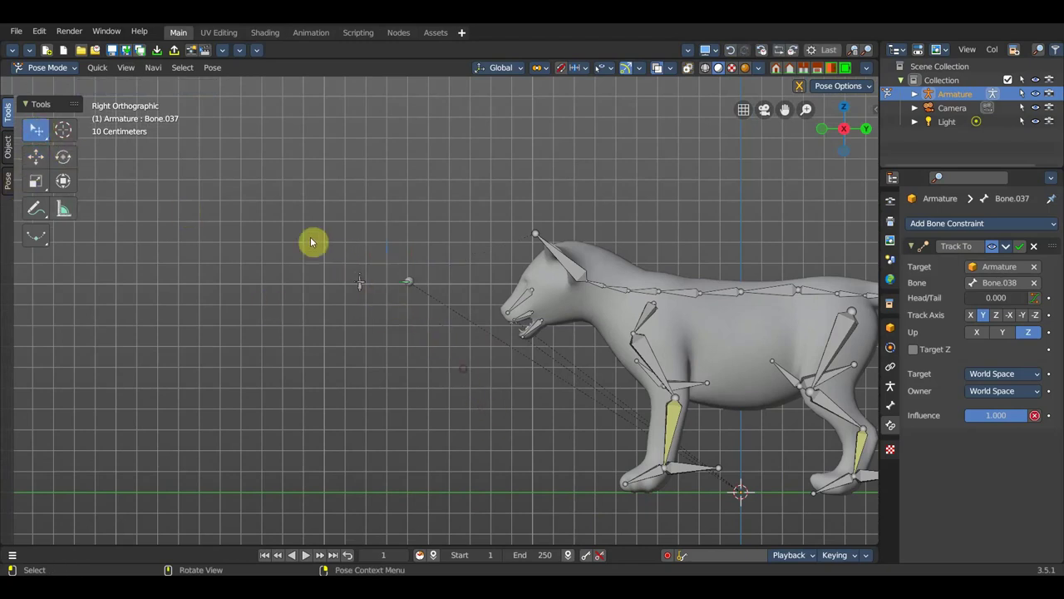
left_click(47, 139)
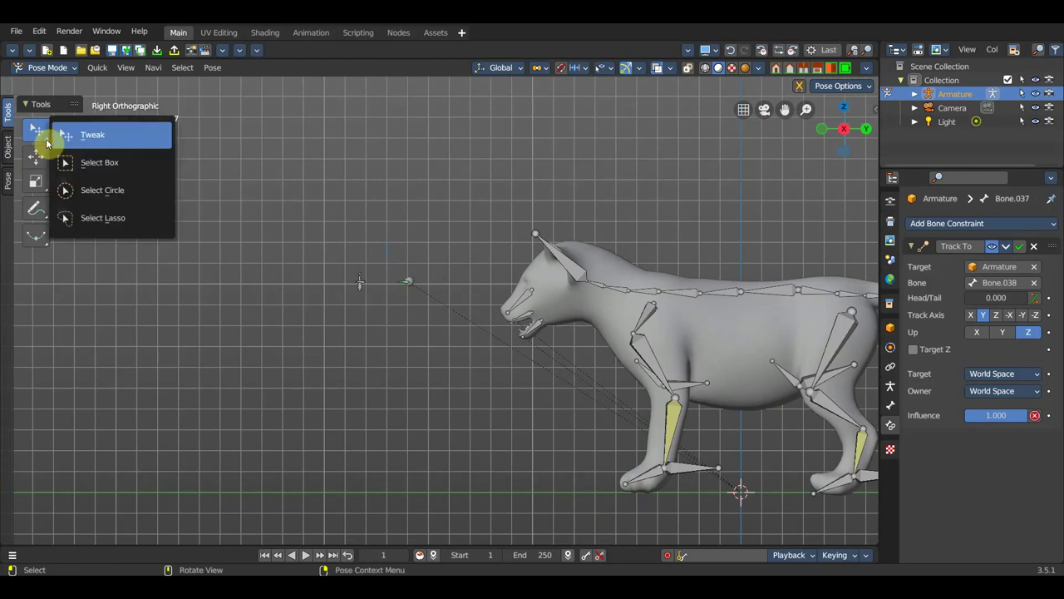
left_click(72, 162)
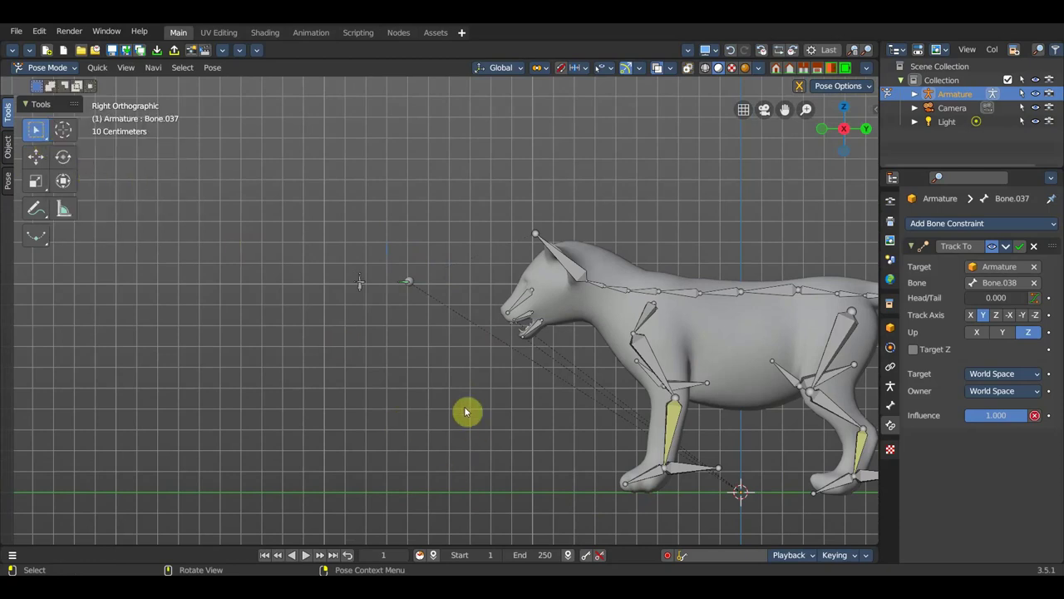
left_click_drag(452, 393, 241, 228)
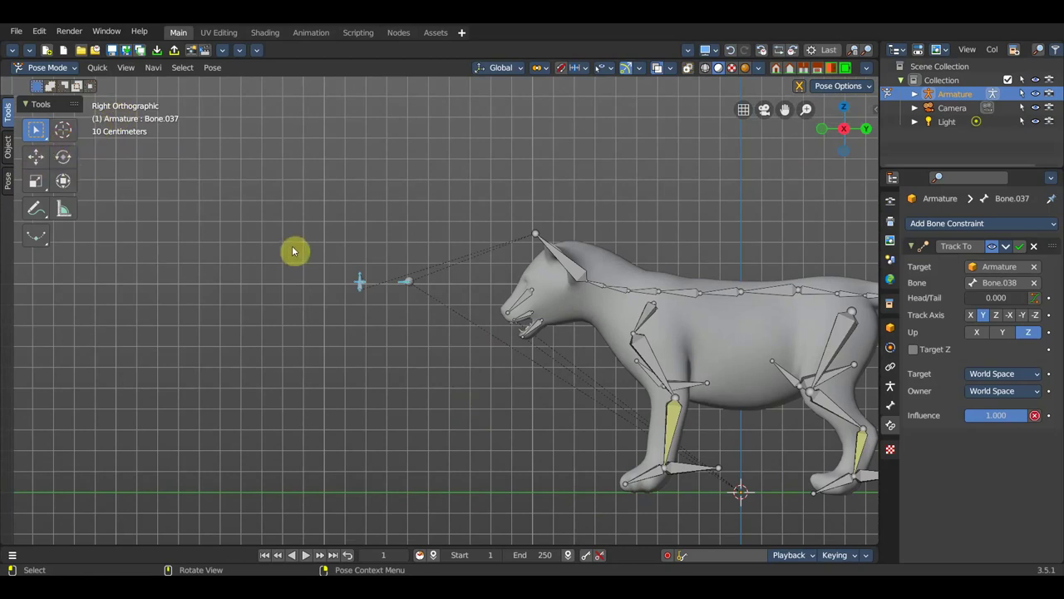
Move the selected control bones along Y until they sit just in front of the face
left_click(36, 156)
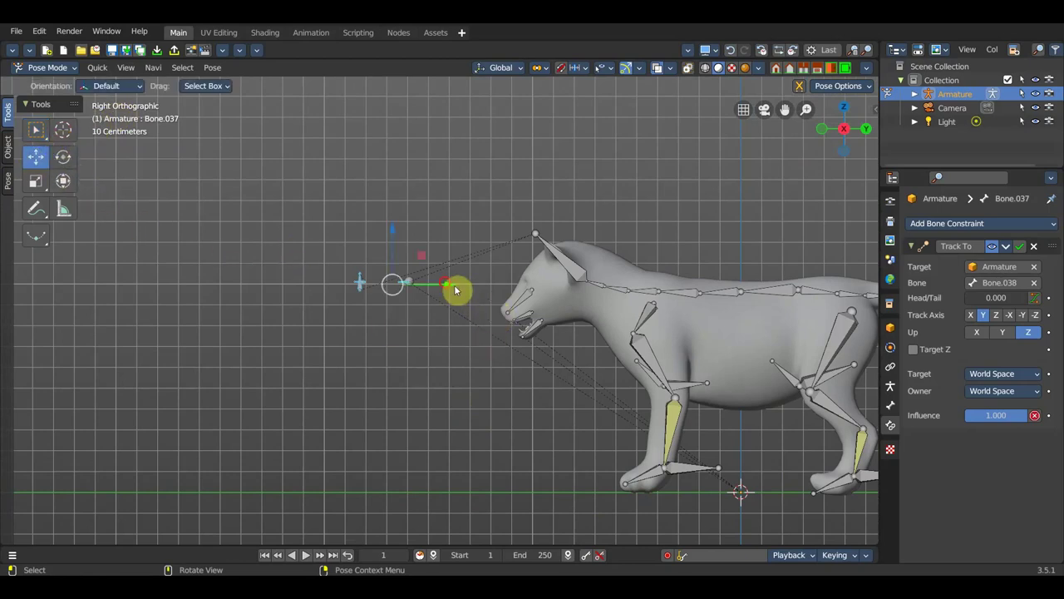
left_click_drag(455, 290, 564, 304)
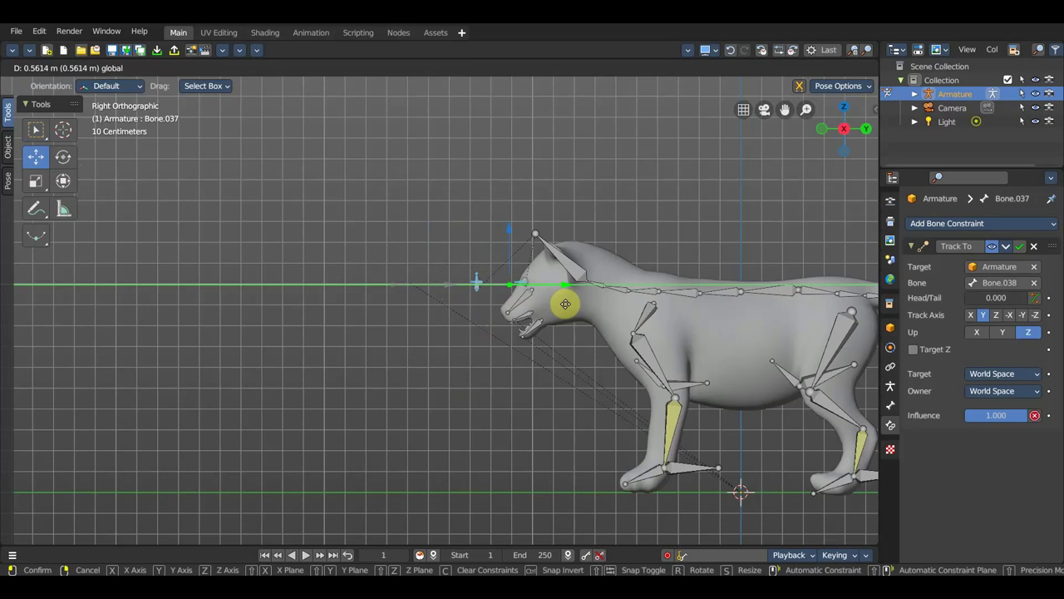
left_click_drag(567, 308, 566, 307)
scroll(563, 305, "up", 2)
scroll(561, 303, "up", 3)
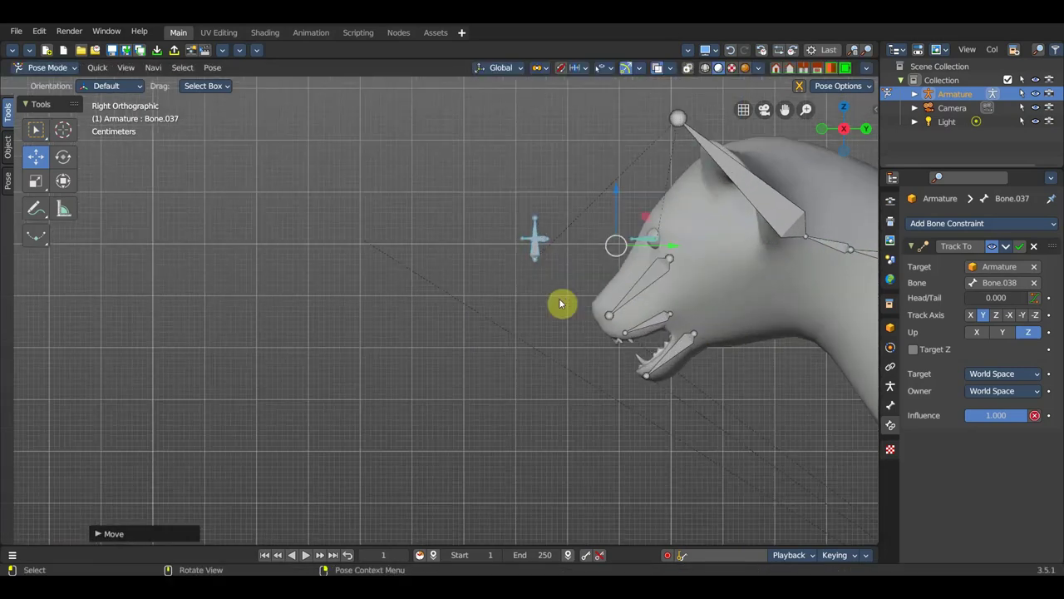
middle_click_drag(559, 304, 361, 347, "shift")
scroll(469, 388, "up", 2)
scroll(545, 265, "up", 2)
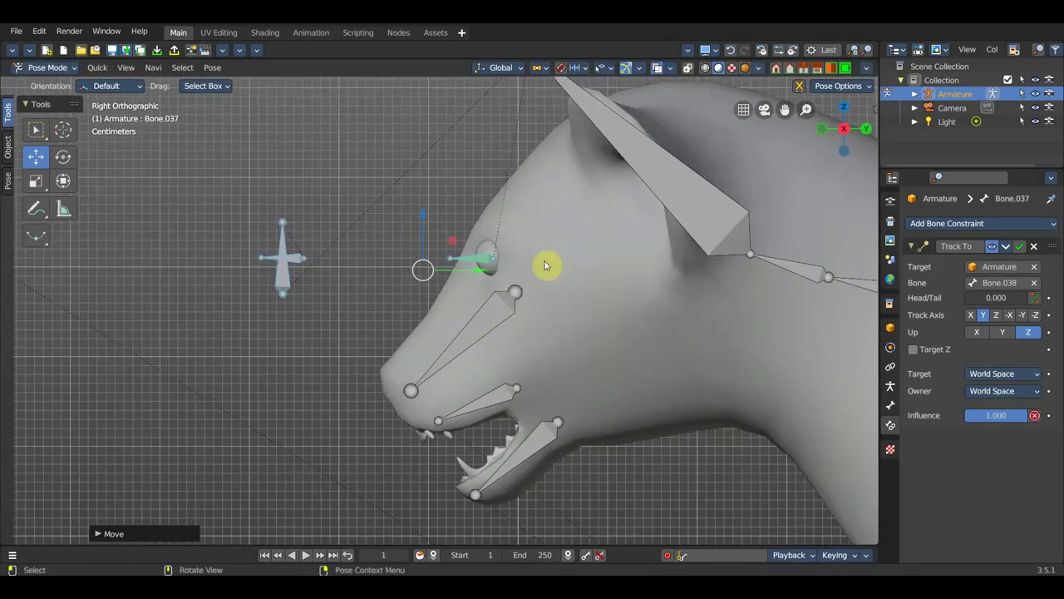
left_click_drag(481, 275, 490, 271)
middle_click_drag(501, 361, 670, 263)
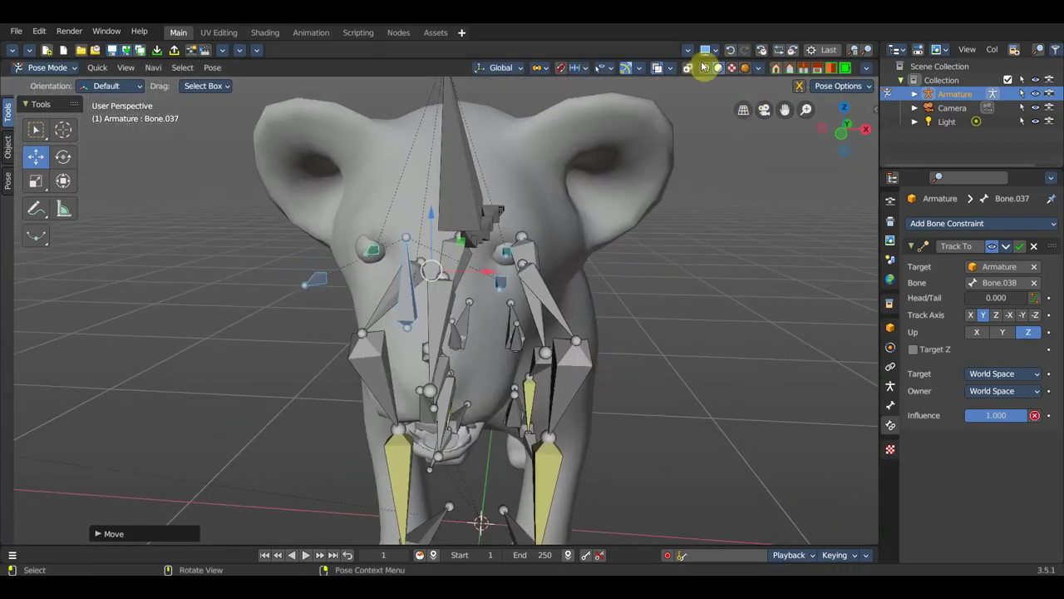
Show the lion textured and nudge the eye bones slightly along Y from front and side views
left_click(731, 69)
key("KP_1")
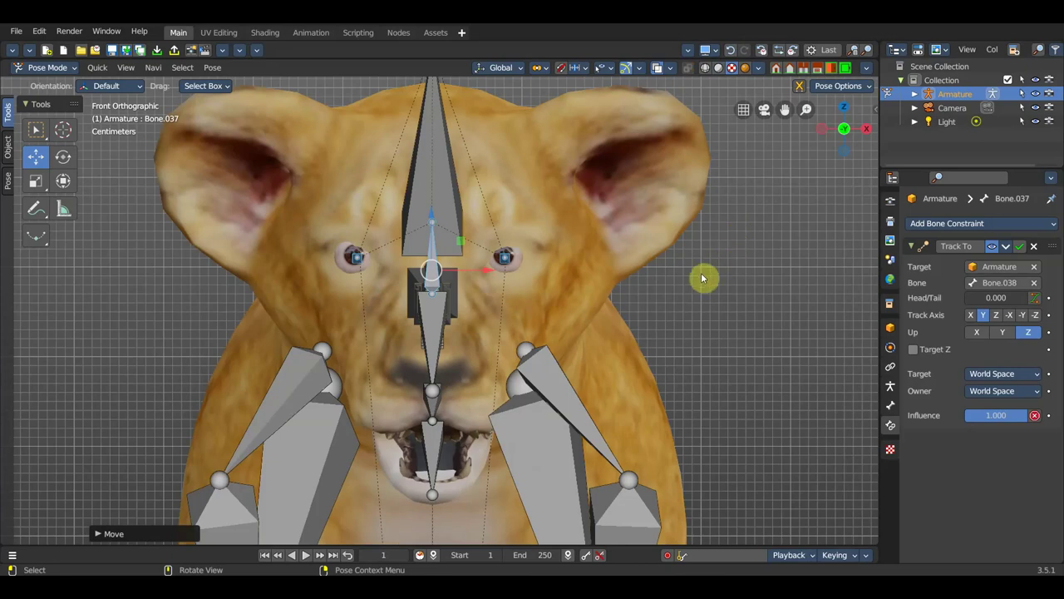
mouse_move(657, 304)
middle_mouse_down()
mouse_move(507, 322)
mouse_move(501, 309)
middle_mouse_up()
left_click_drag(489, 265, 494, 273)
key("KP_1")
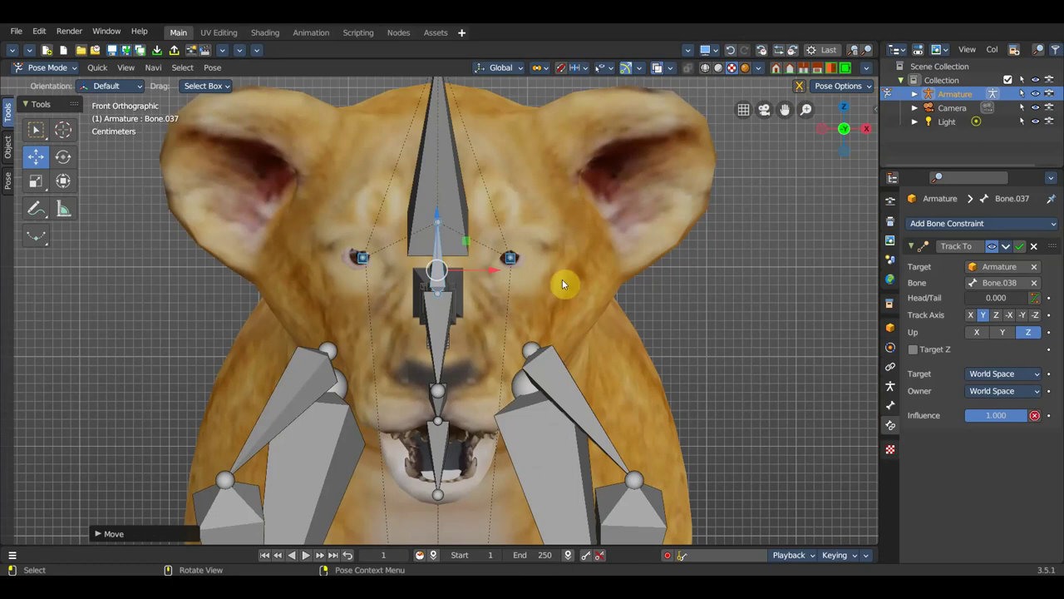
key("KP_3")
mouse_move(499, 273)
left_mouse_down()
mouse_move(489, 269)
mouse_move(537, 288)
left_mouse_up()
middle_click_drag(537, 288, 692, 292)
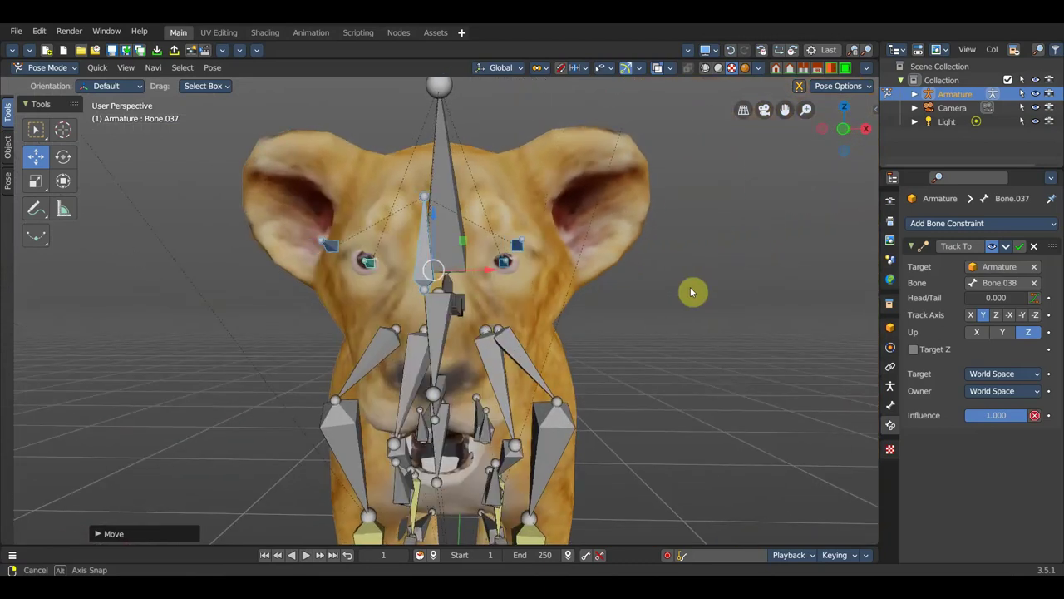
Test-move face control bone Bone.036 down and sideways, then undo
left_click(421, 244)
left_click_drag(425, 232, 427, 265)
left_click_drag(482, 319, 446, 330)
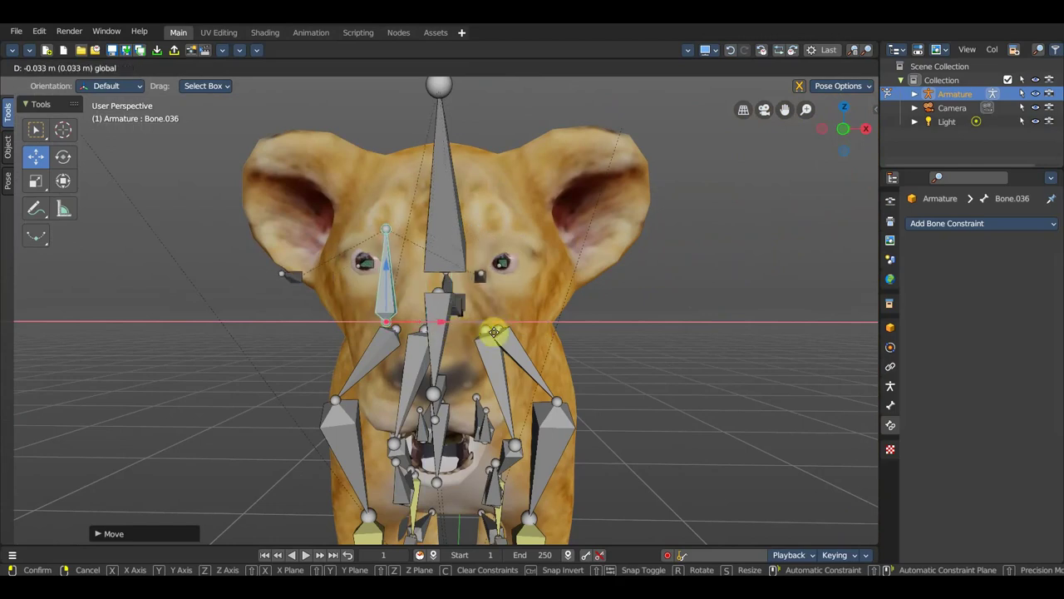
left_click_drag(446, 330, 478, 337)
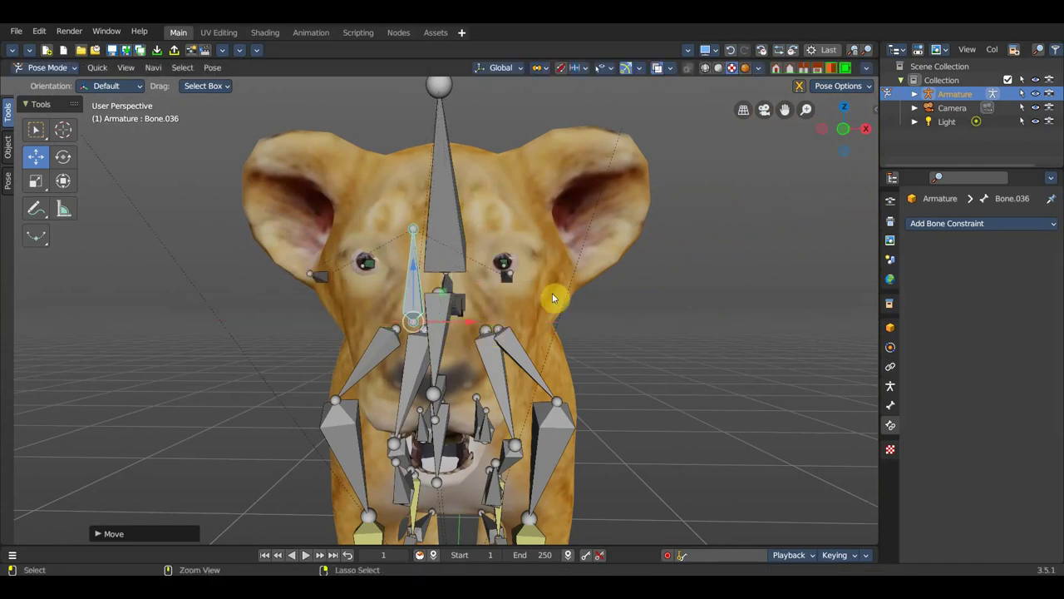
key("ctrl+z")
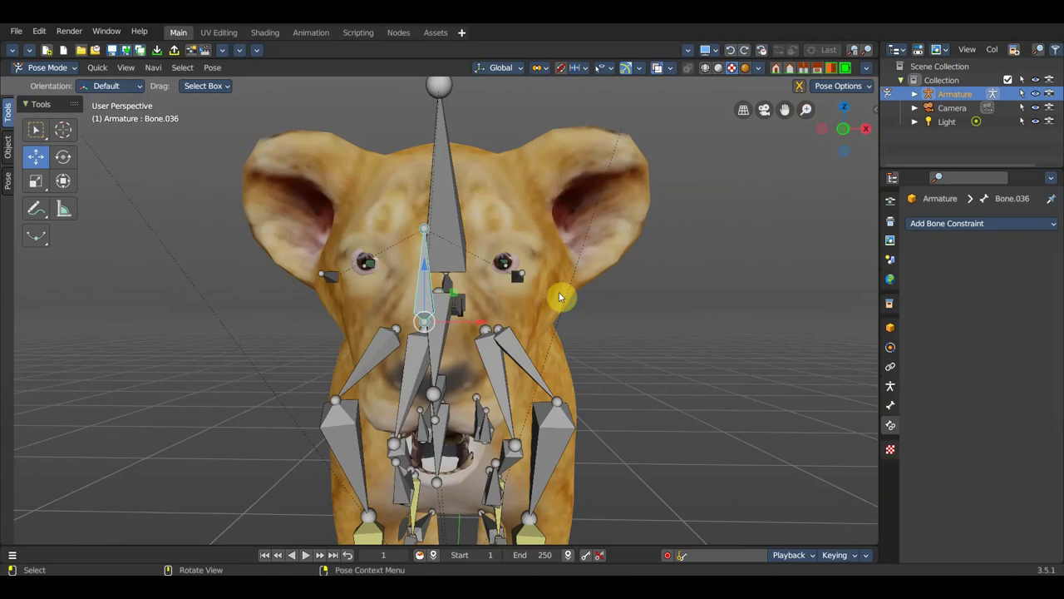
Check the cub from the front, then snap to Right Orthographic view
key("KP_1")
scroll(598, 287, "down", 3)
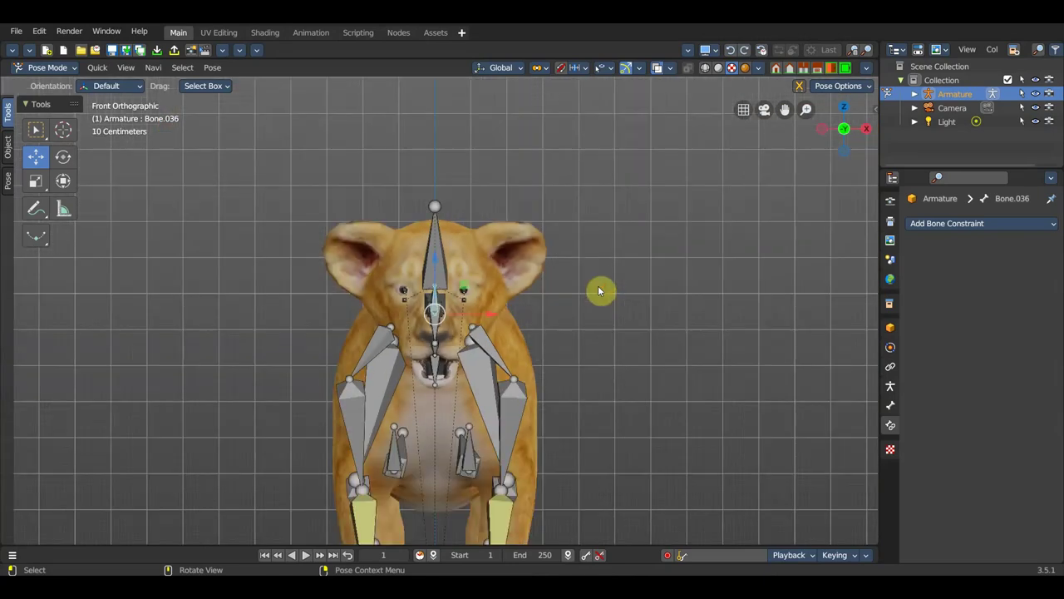
middle_click_drag(604, 298, 488, 318)
key("KP_3")
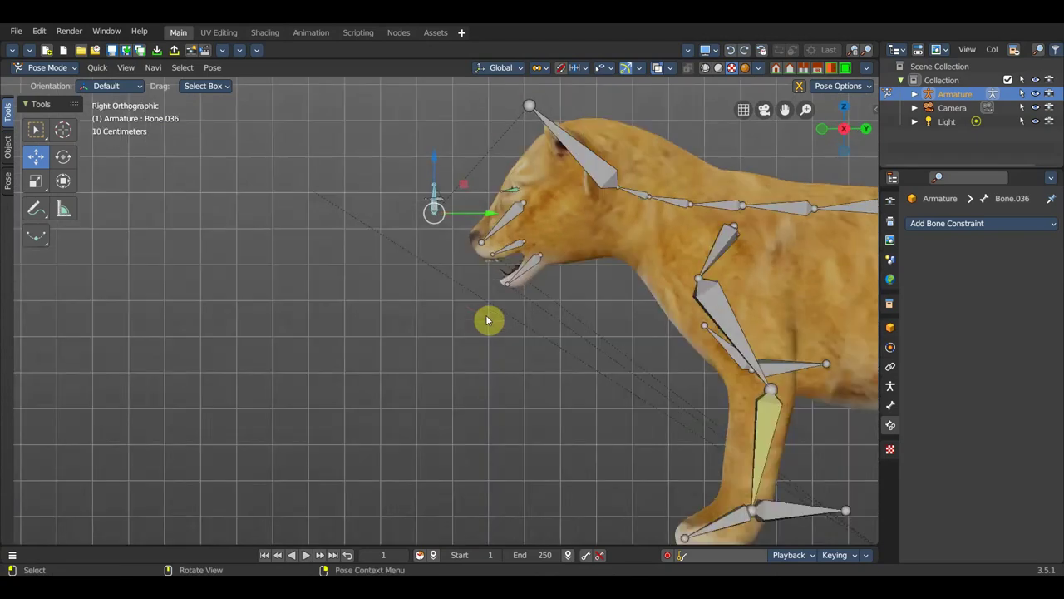
Rotate and move jaw bone Bone.019 downward to open the mouth
scroll(457, 357, "up", 2)
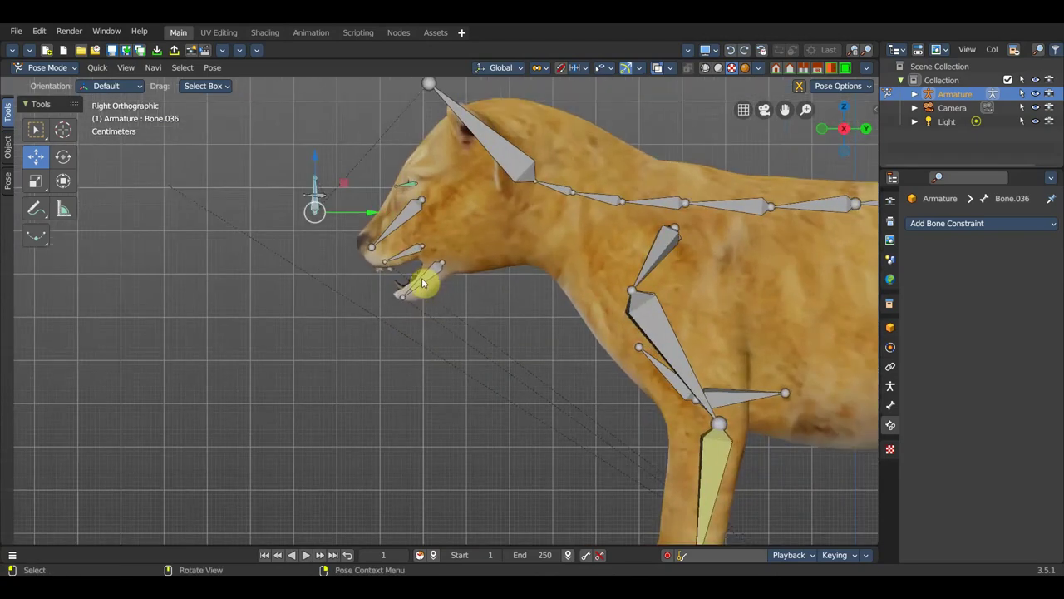
left_click(429, 277)
key("r")
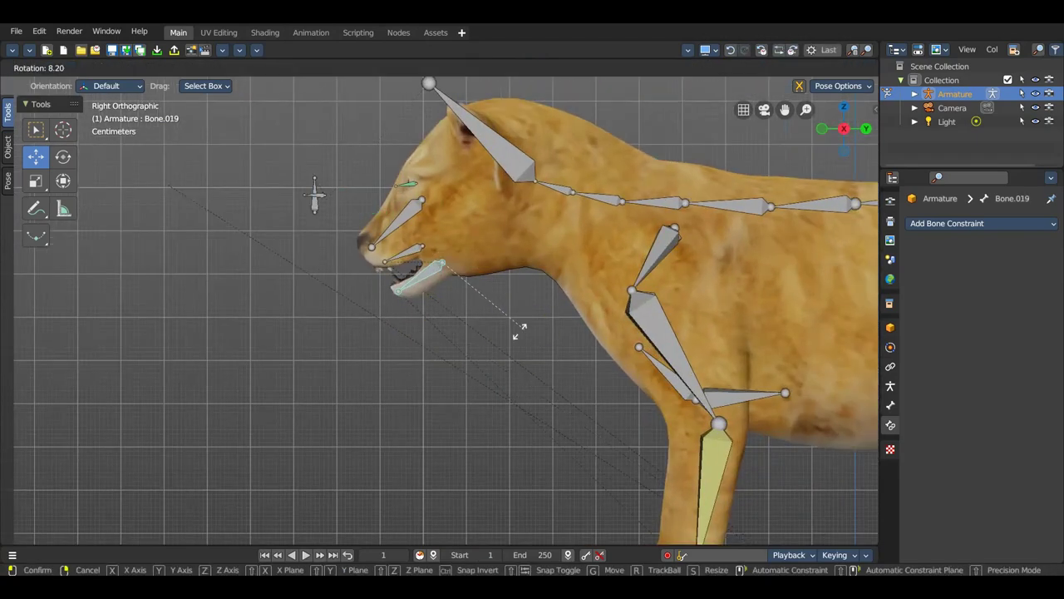
left_click(516, 335)
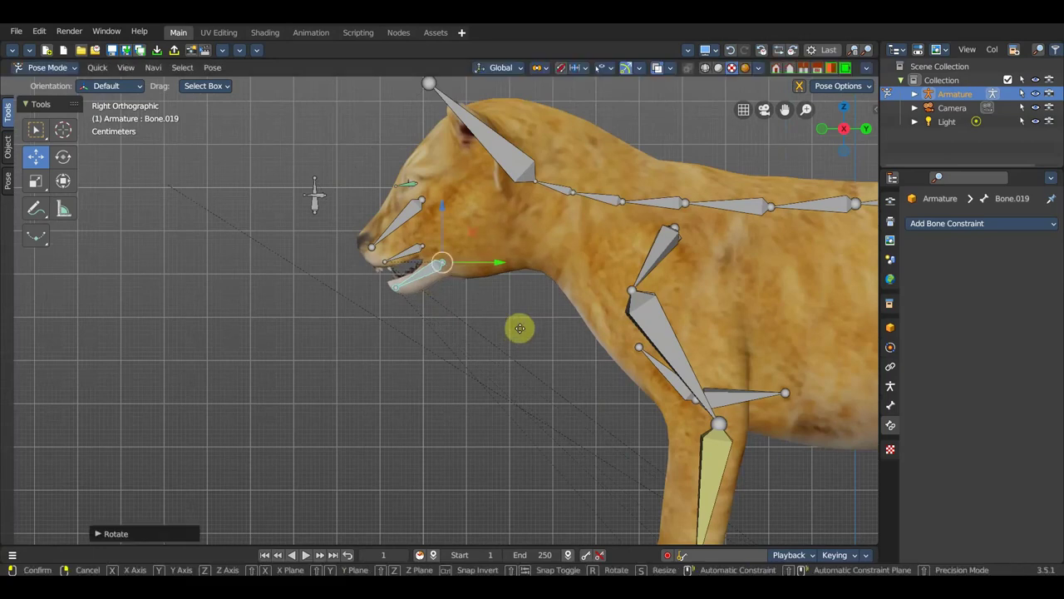
key("g")
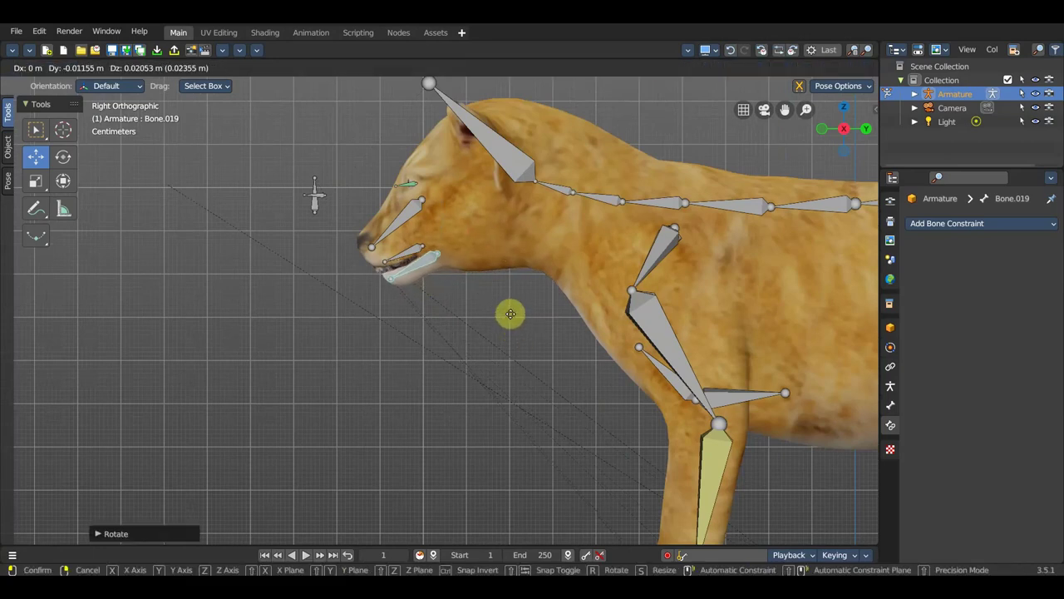
left_click(510, 317)
Orbit around the head to check the open jaw, then return to right view
mouse_move(514, 337)
middle_mouse_down()
mouse_move(637, 357)
mouse_move(706, 352)
middle_mouse_up()
scroll(724, 354, "up", 2)
scroll(582, 329, "up", 2)
mouse_move(583, 329)
middle_mouse_down()
mouse_move(471, 316)
mouse_move(387, 327)
middle_mouse_up()
key("KP_3")
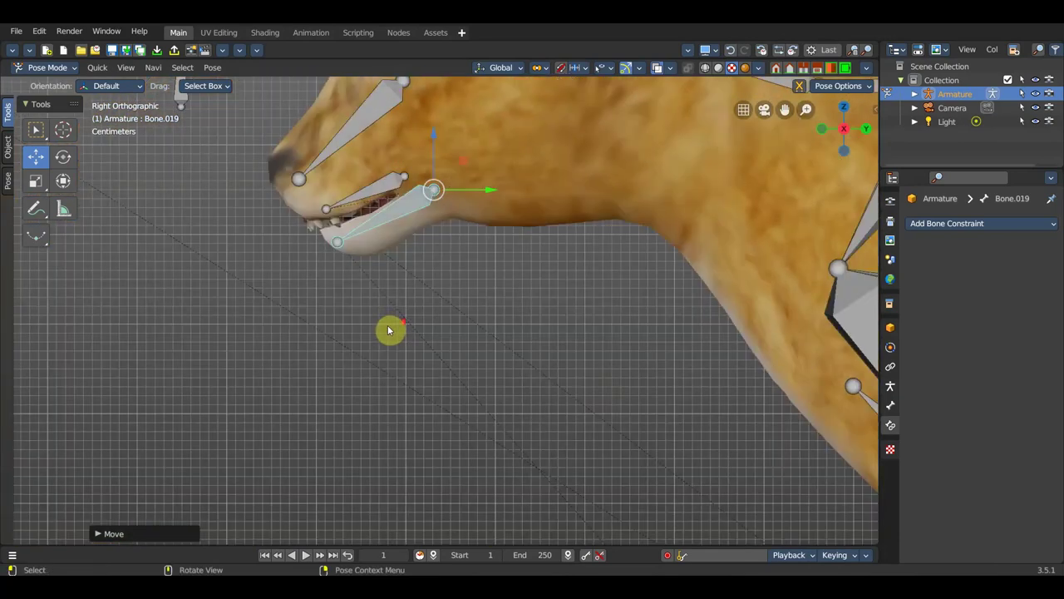
Zoom out and pan the view over to the tail
scroll(390, 330, "down", 3)
scroll(446, 342, "down", 2)
middle_click_drag(475, 342, 289, 346, "shift")
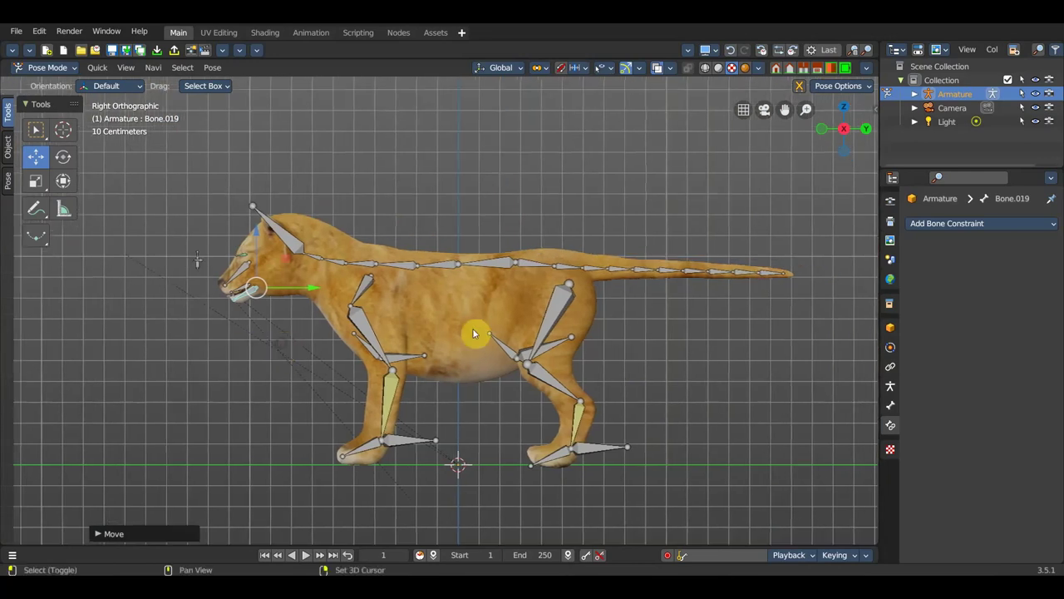
scroll(499, 356, "down", 3, "ctrl")
scroll(452, 356, "down", 3, "ctrl")
scroll(570, 325, "up", 4)
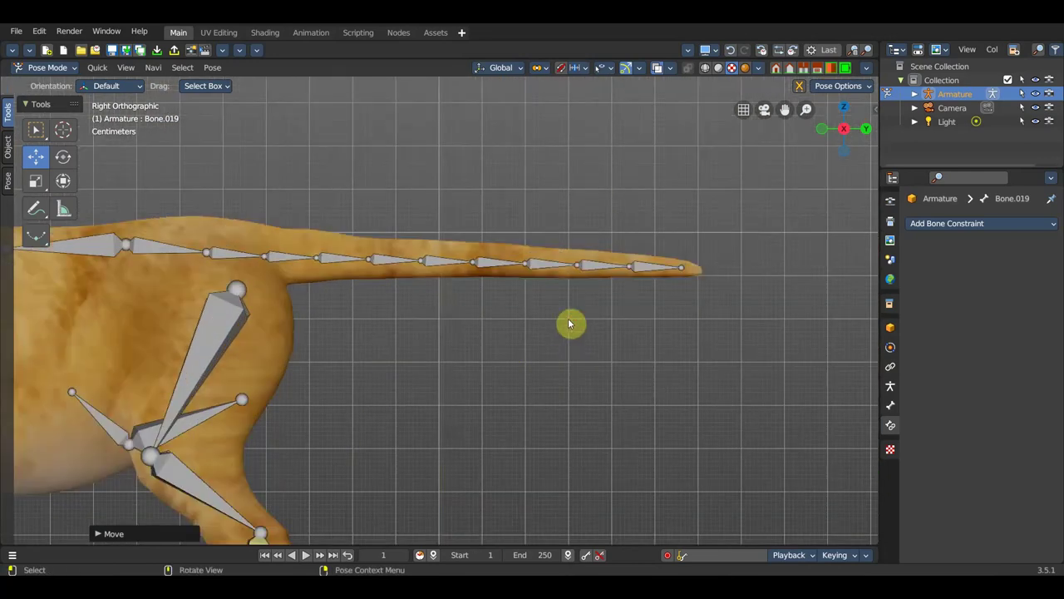
Add an untargeted IK constraint to the tail tip bone and raise its chain length
left_click(600, 267)
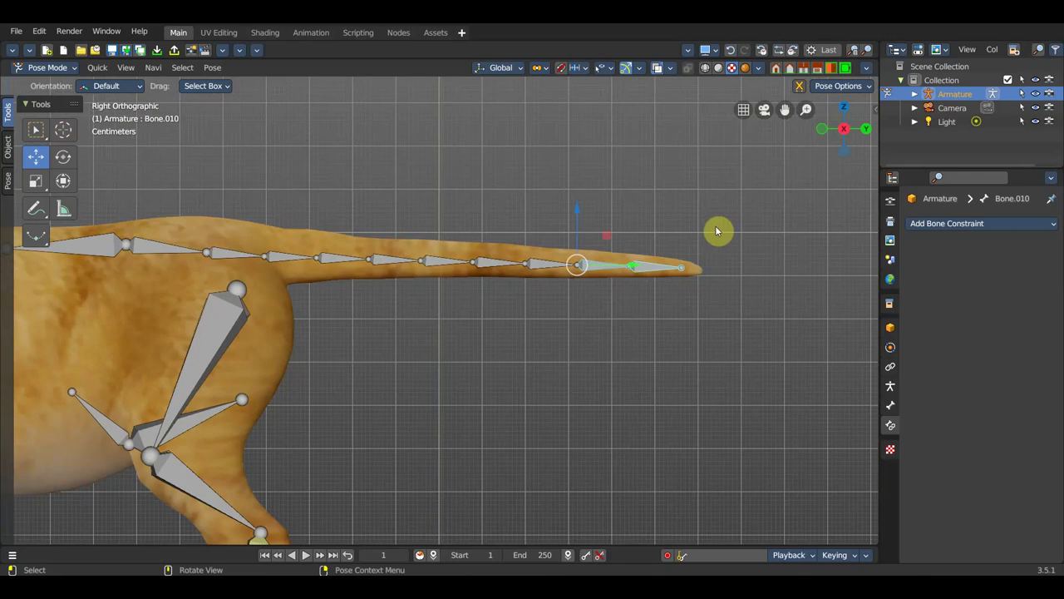
key("shift+ctrl+c")
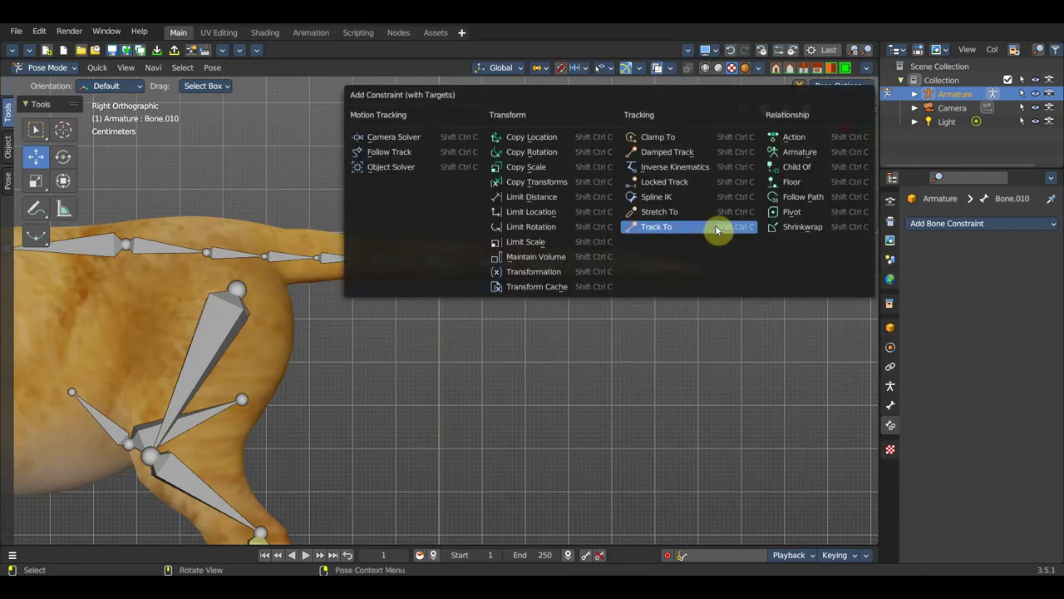
left_click(699, 168)
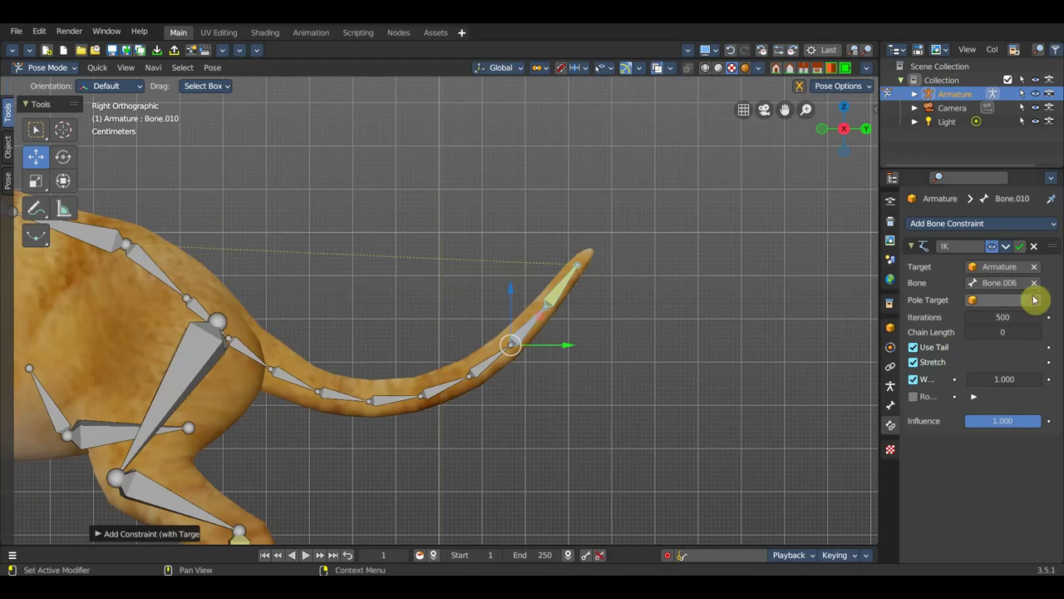
left_click(1034, 266)
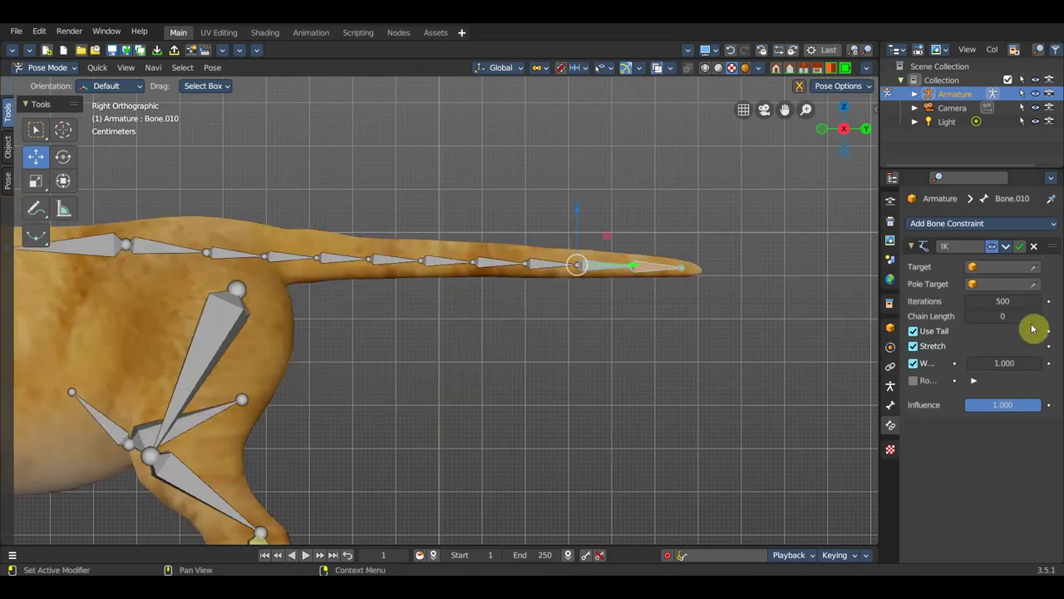
mouse_move(1003, 332)
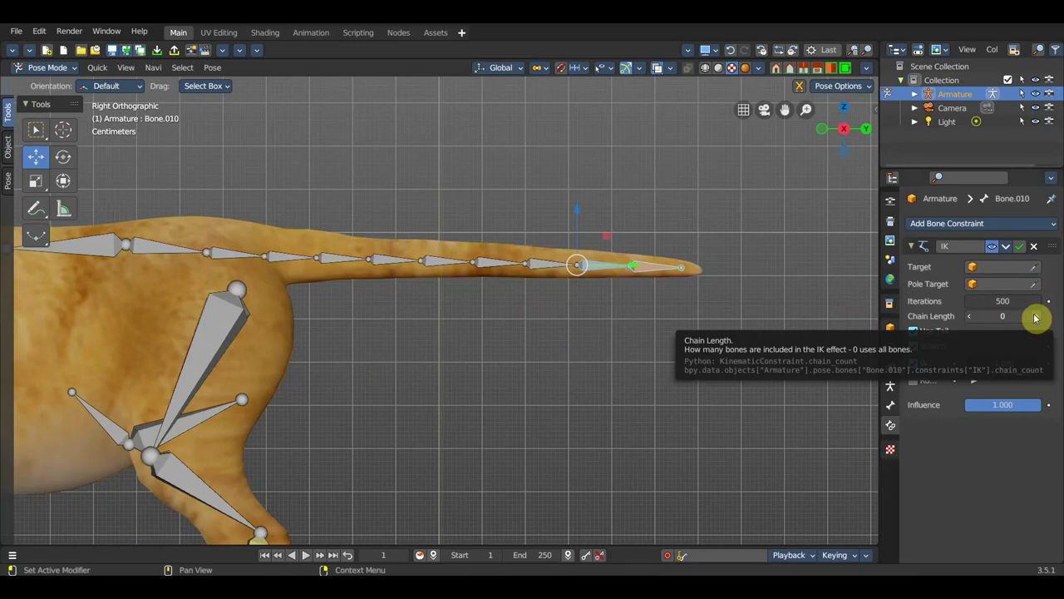
left_click(1035, 317)
left_click(1035, 317)
left_click(1036, 317)
left_click(1035, 317)
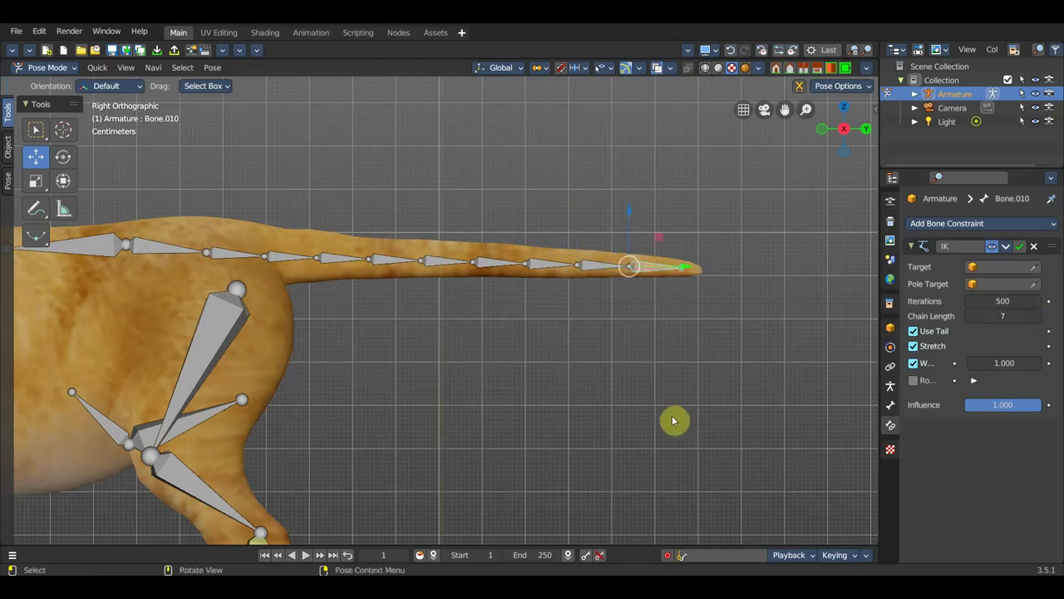
Test the tail curl, raise the IK chain length to 8, test again and undo
key("g")
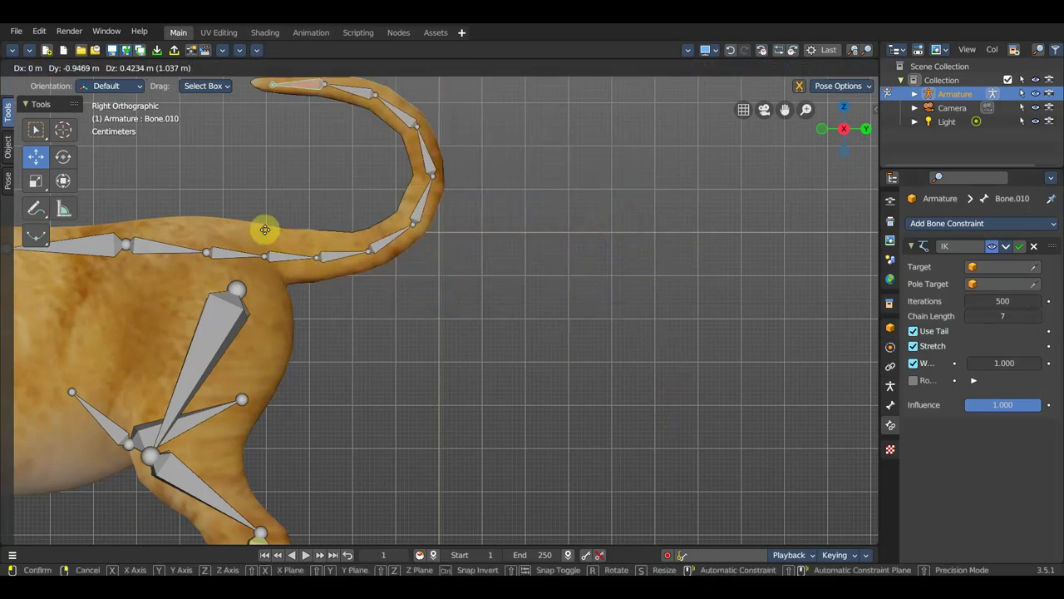
left_click(391, 436)
key("ctrl+z")
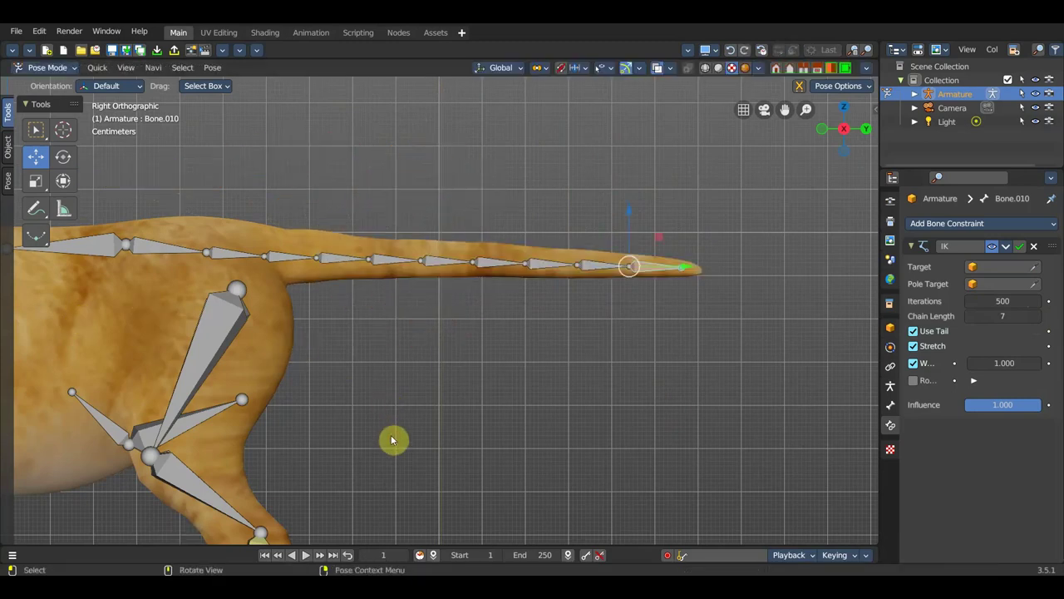
left_click(1037, 318)
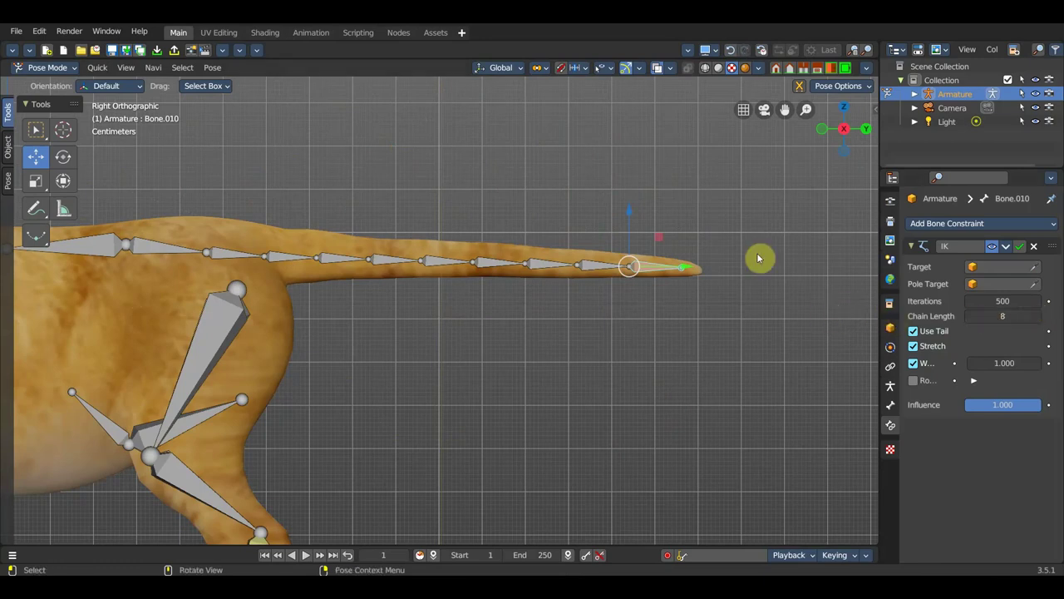
key("g")
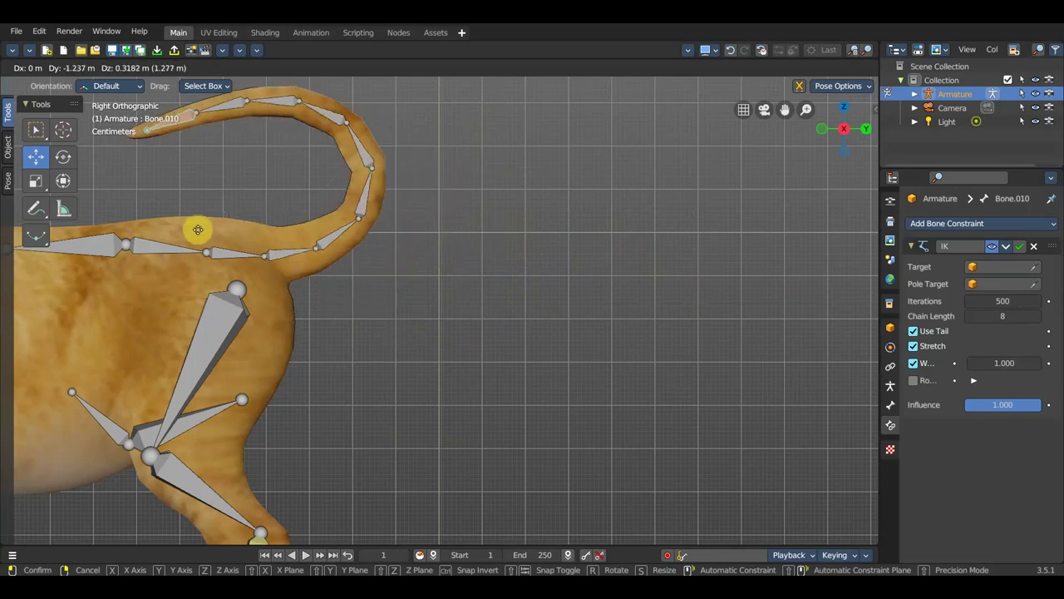
left_click(286, 356)
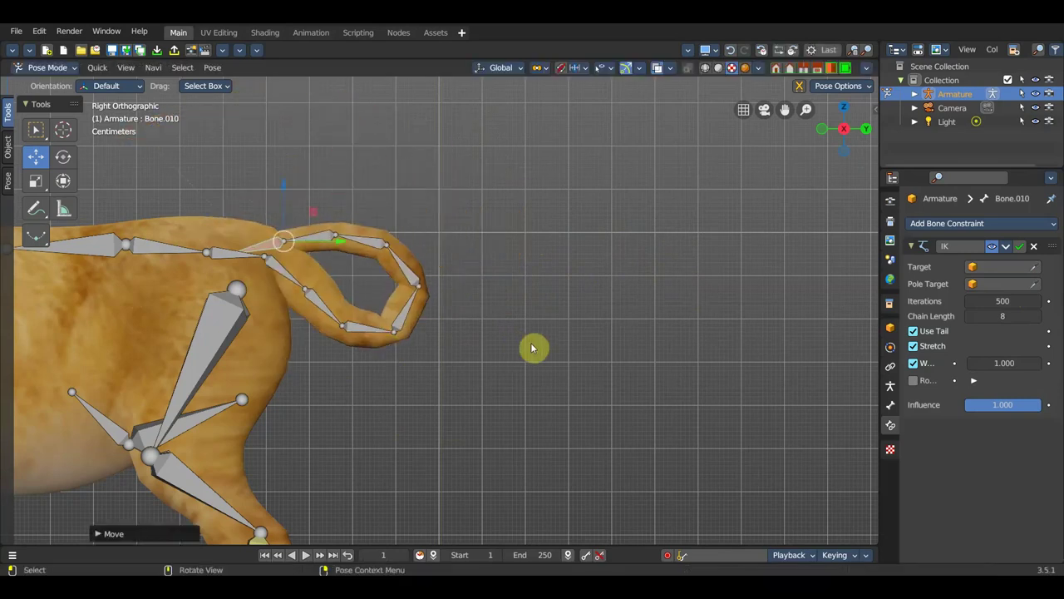
key("ctrl+z")
Recentre the right view on the cub, select the back foot control, and show the sidebar
key("KP_1")
scroll(537, 358, "down", 3)
key("KP_3")
scroll(444, 428, "down", 2)
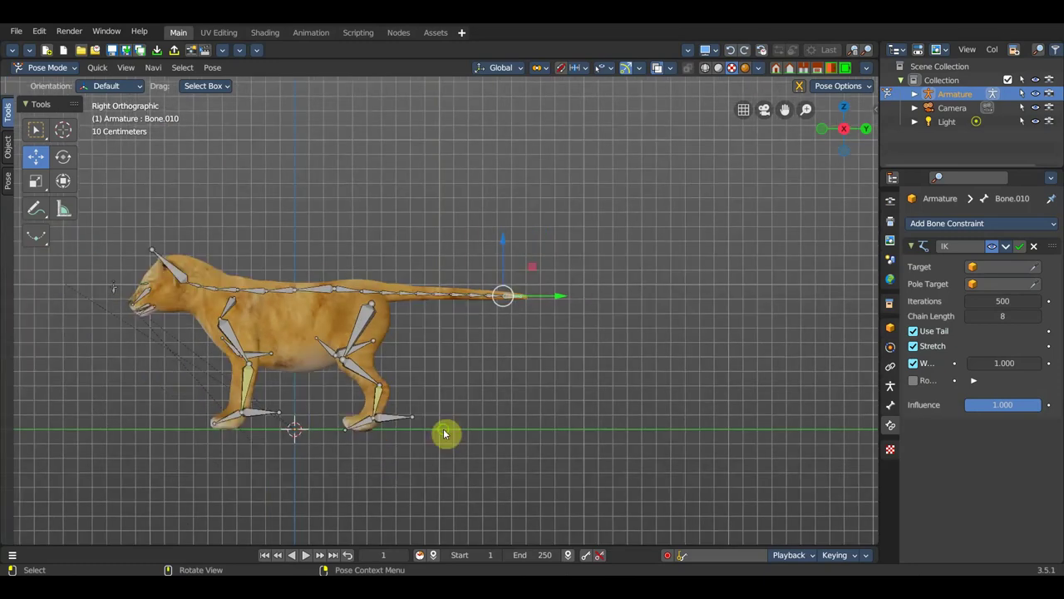
middle_click_drag(444, 432, 658, 411, "shift")
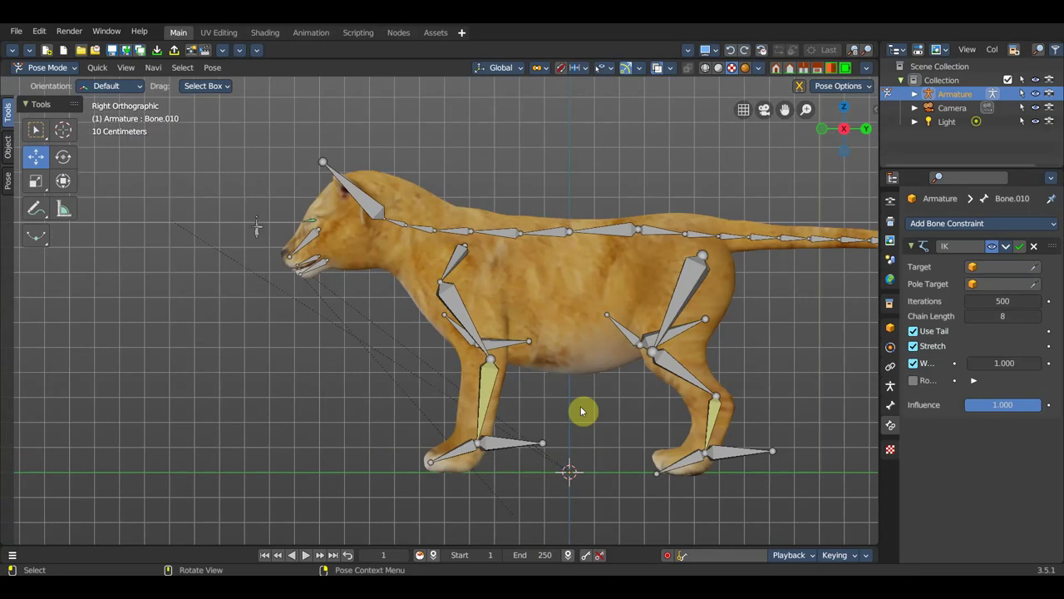
scroll(582, 411, "down", 2)
middle_click_drag(566, 418, 483, 430, "shift")
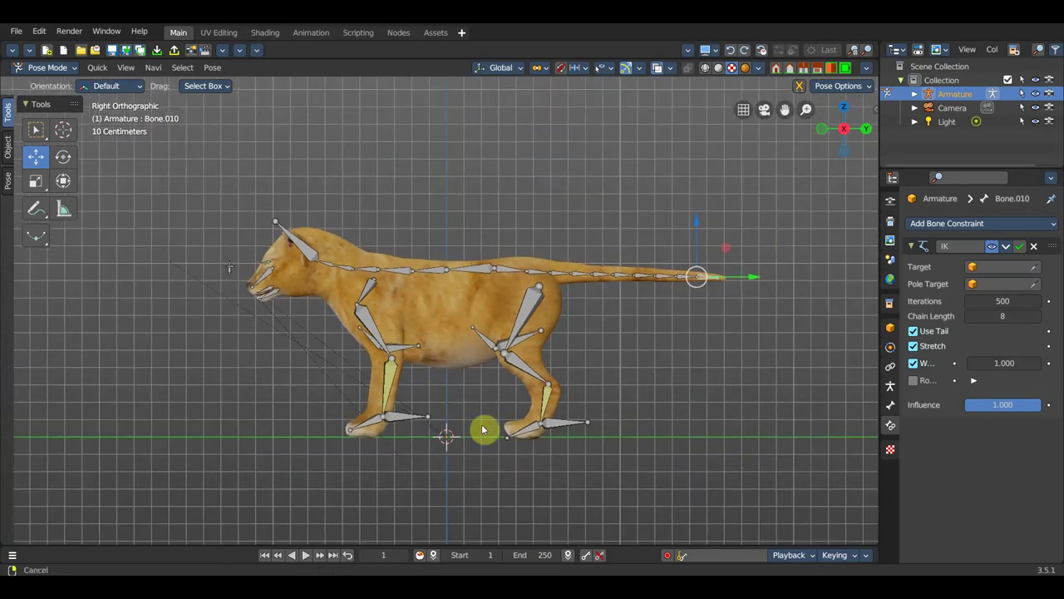
scroll(491, 424, "up", 1)
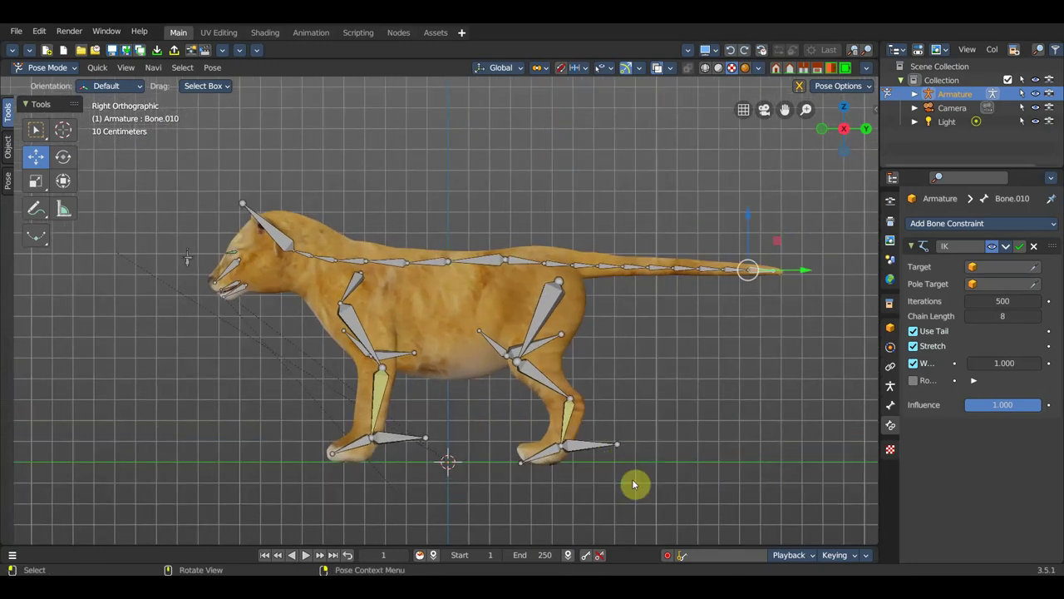
left_click(595, 441)
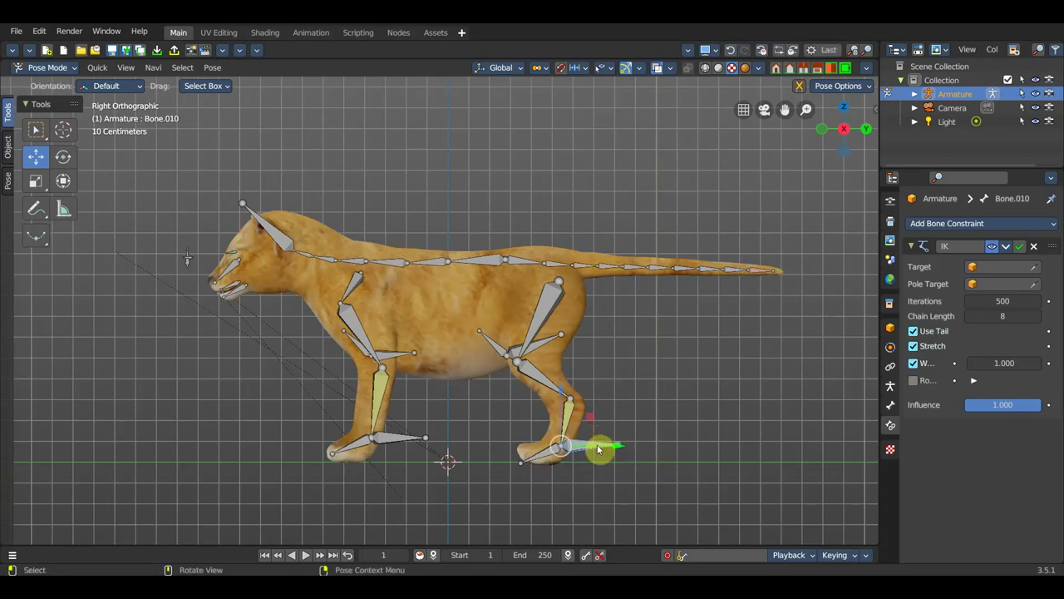
key("n")
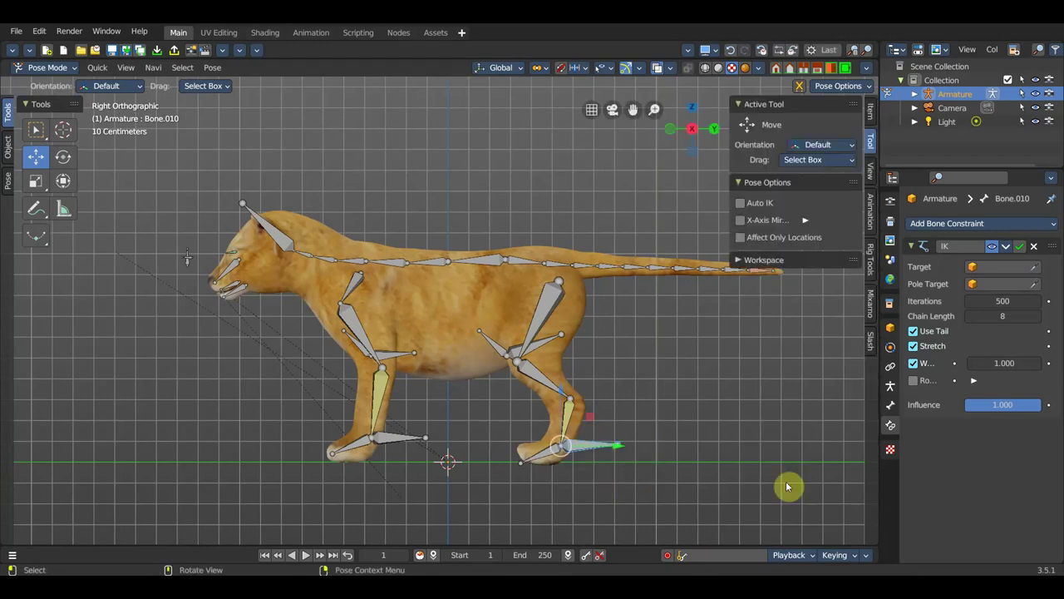
Create Cube widgets on both foot control bones and shrink them to about half size
left_click(871, 260)
left_click(787, 124)
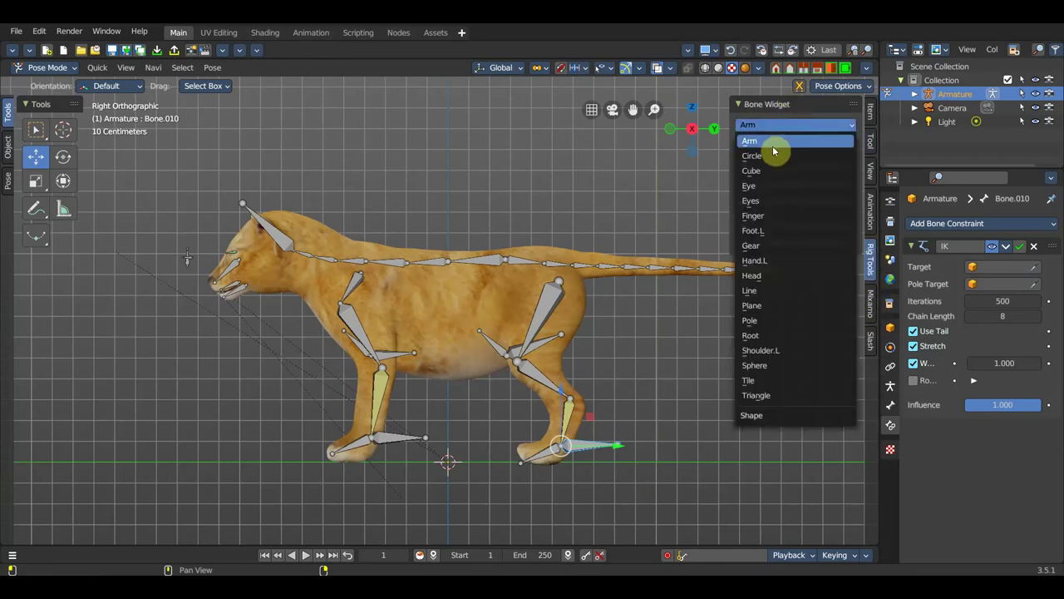
left_click(773, 146)
left_click_drag(445, 512, 405, 429)
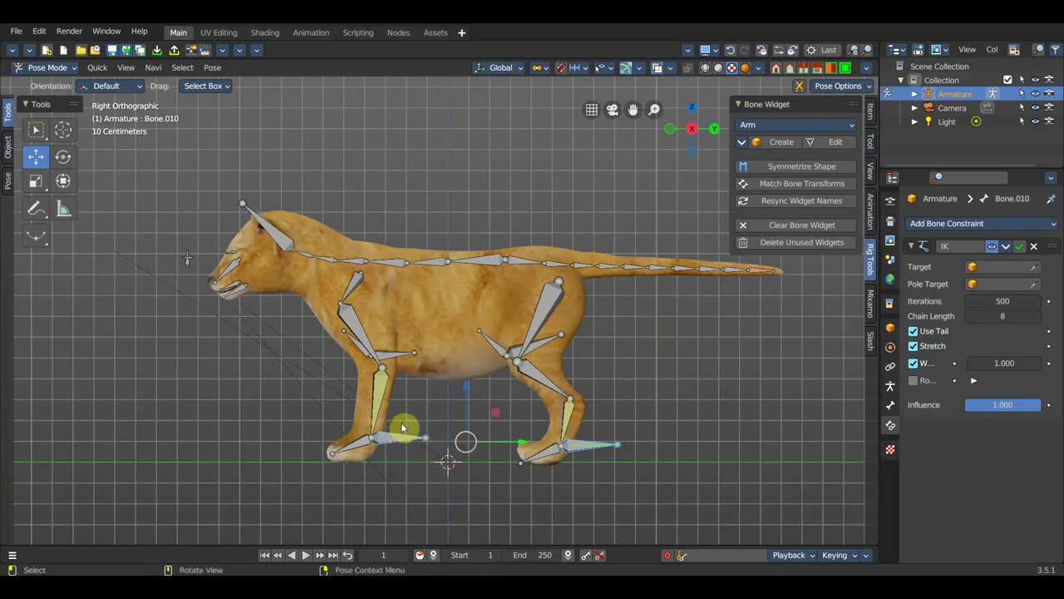
left_click(806, 124)
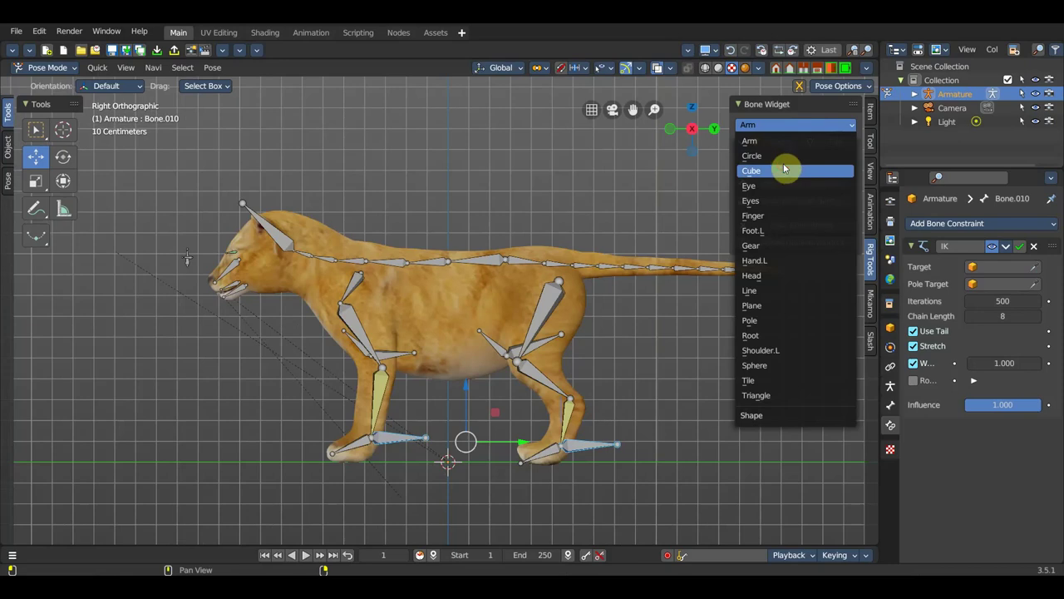
left_click(787, 171)
left_click(769, 142)
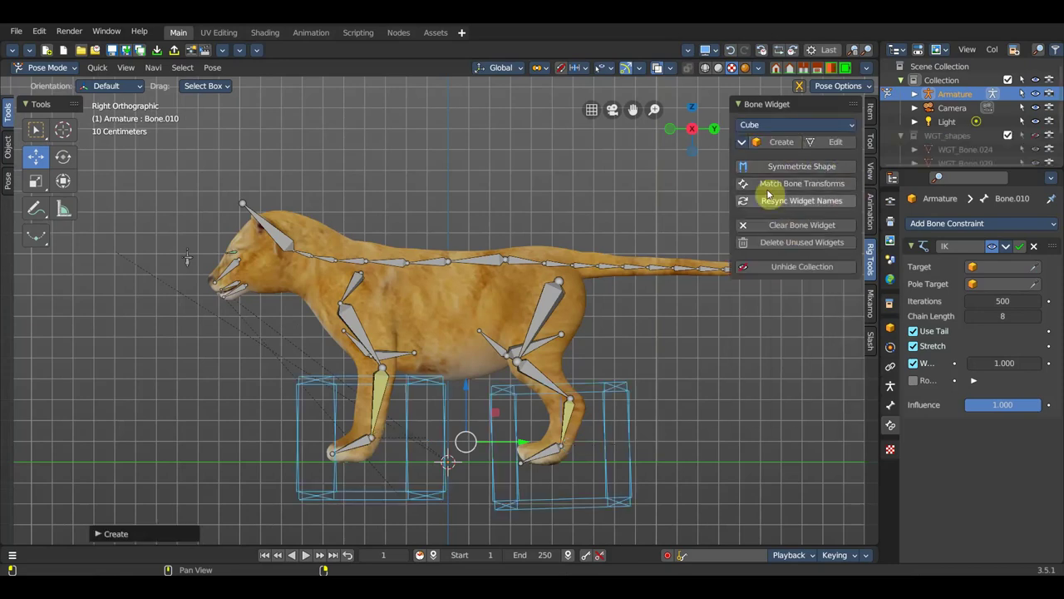
left_click(139, 533)
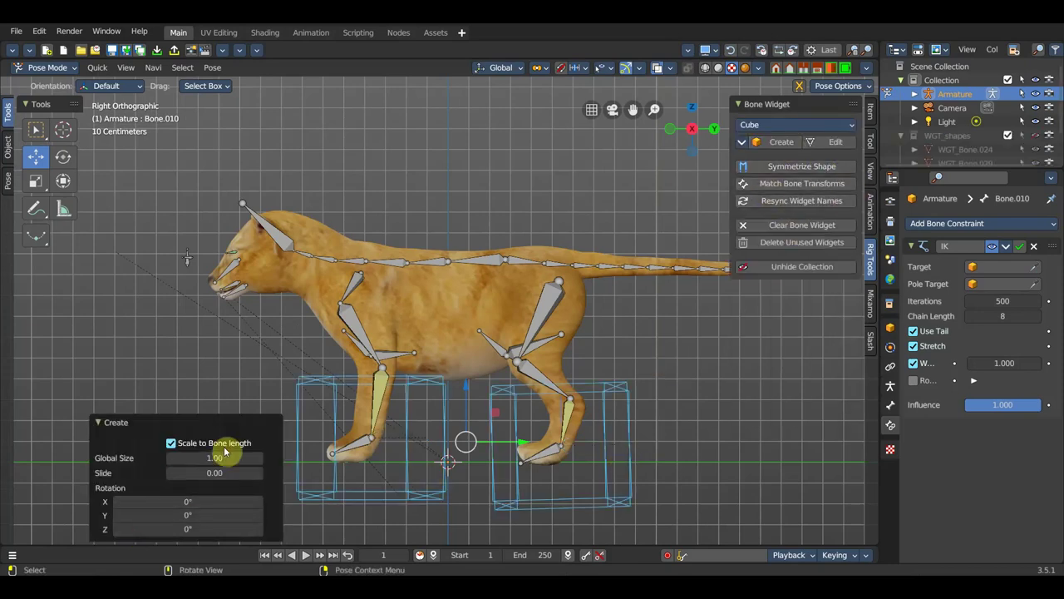
left_click_drag(227, 457, 158, 457)
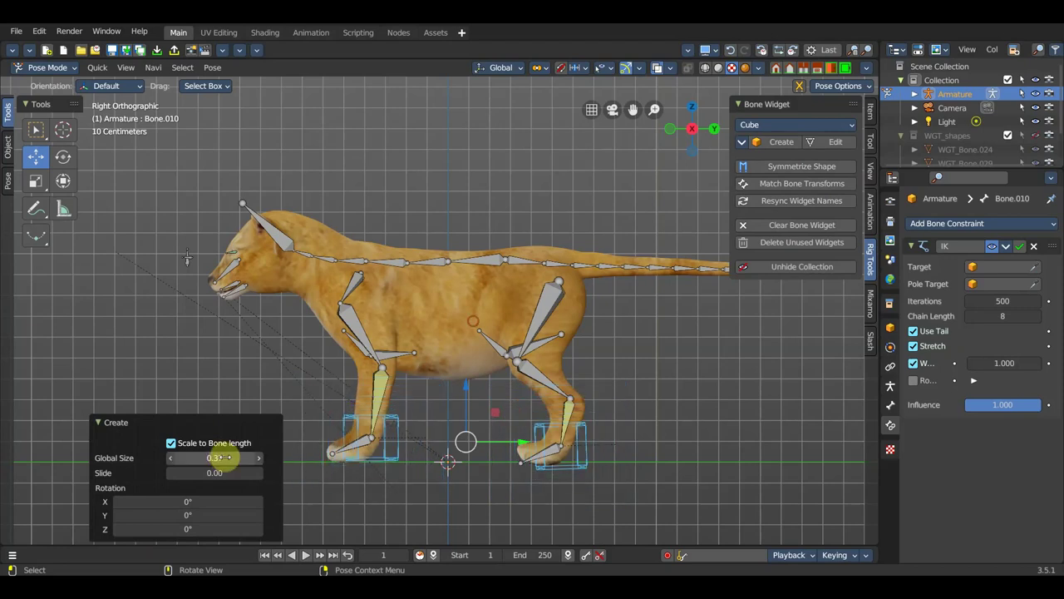
Create a Cube widget on the tail-tip bone and enlarge it to 0.76 global size
middle_click_drag(668, 428, 426, 449, "shift")
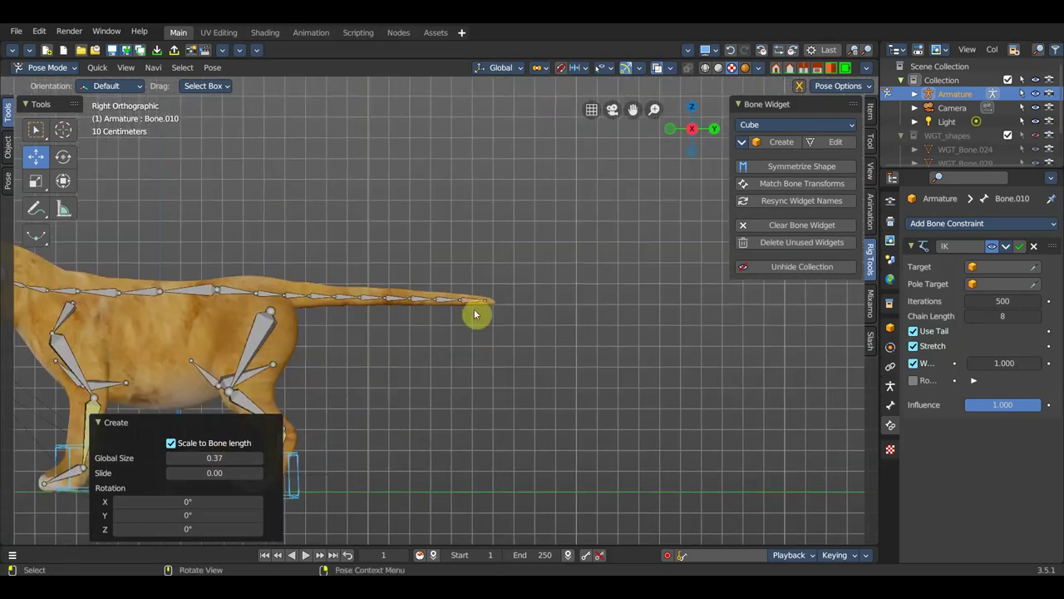
left_click(497, 303)
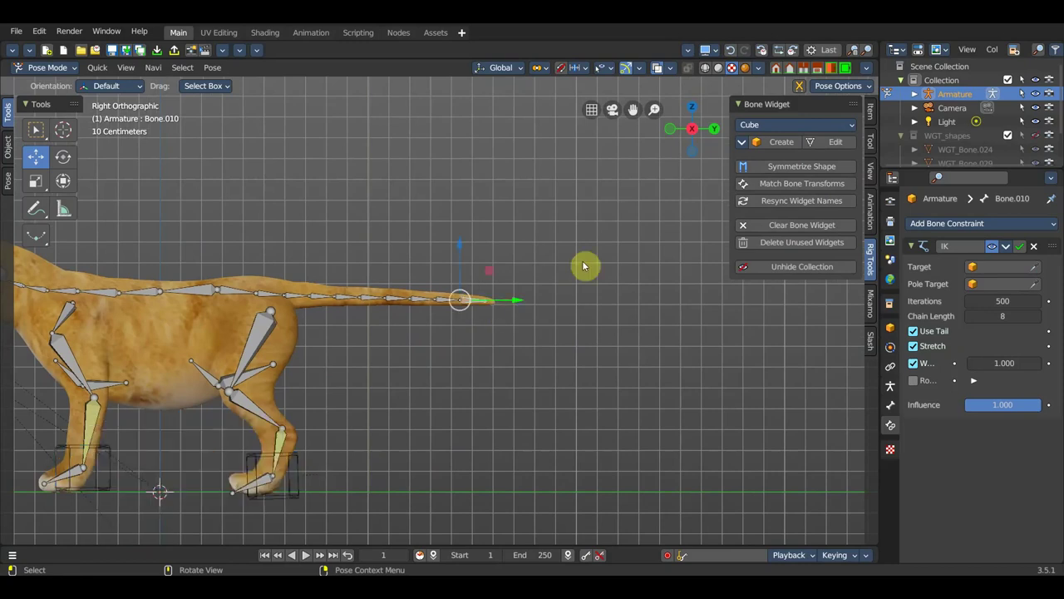
left_click(782, 141)
left_click_drag(215, 457, 241, 457)
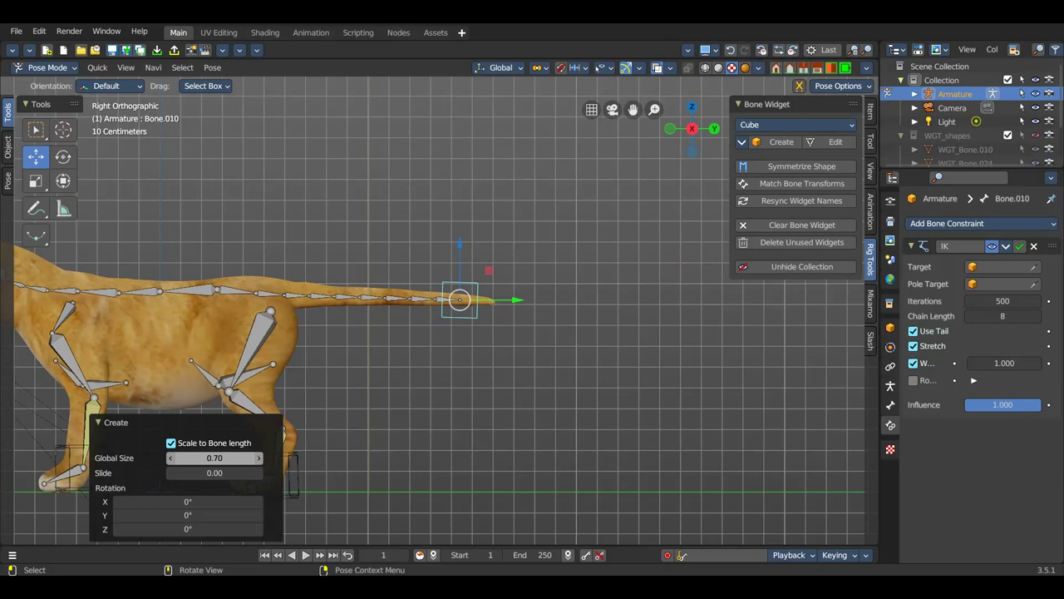
middle_click_drag(477, 416, 711, 364, "shift")
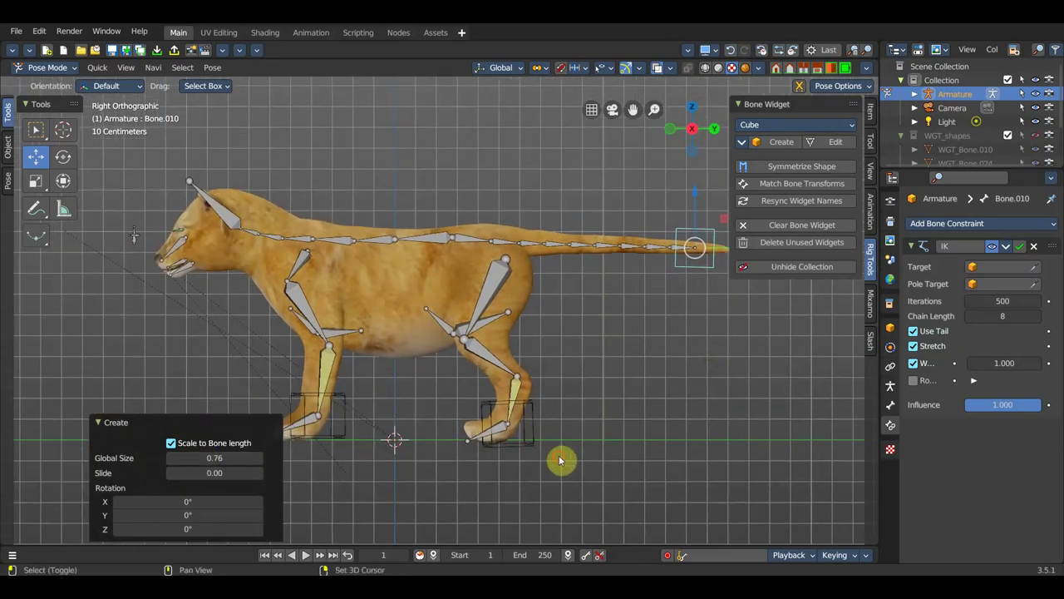
left_click(535, 441)
Add a bone group for both foot controls, give it the red theme colours, and assign them
left_click(338, 425, "shift")
left_click(890, 386)
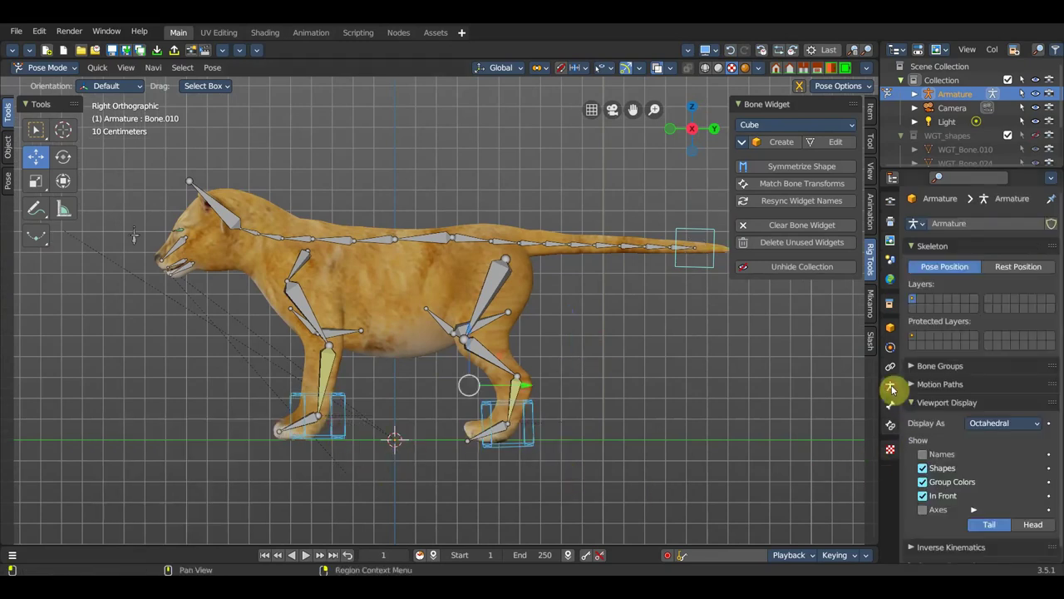
left_click(948, 367)
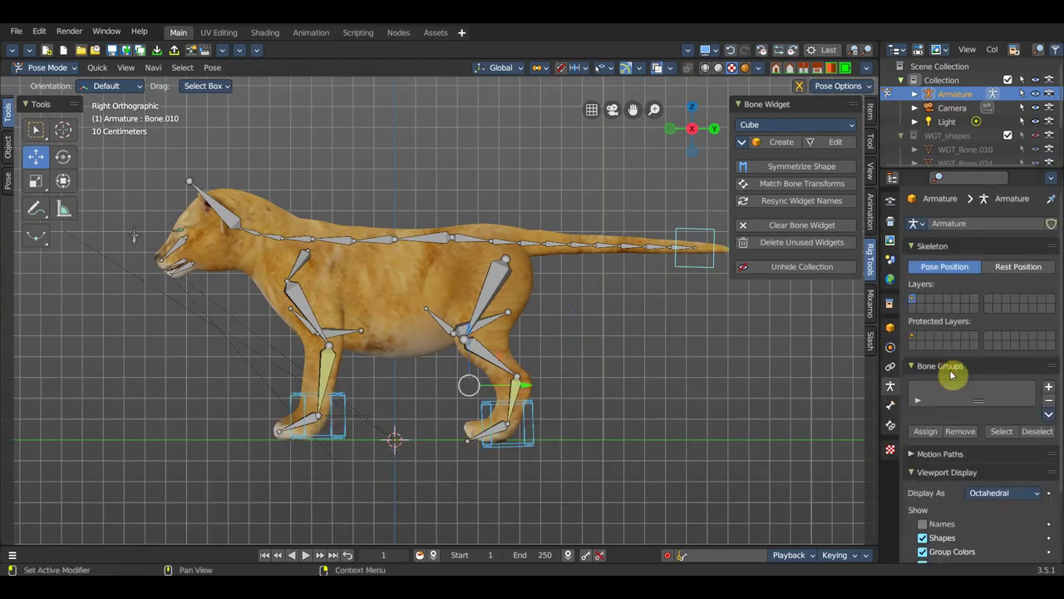
left_click(1049, 386)
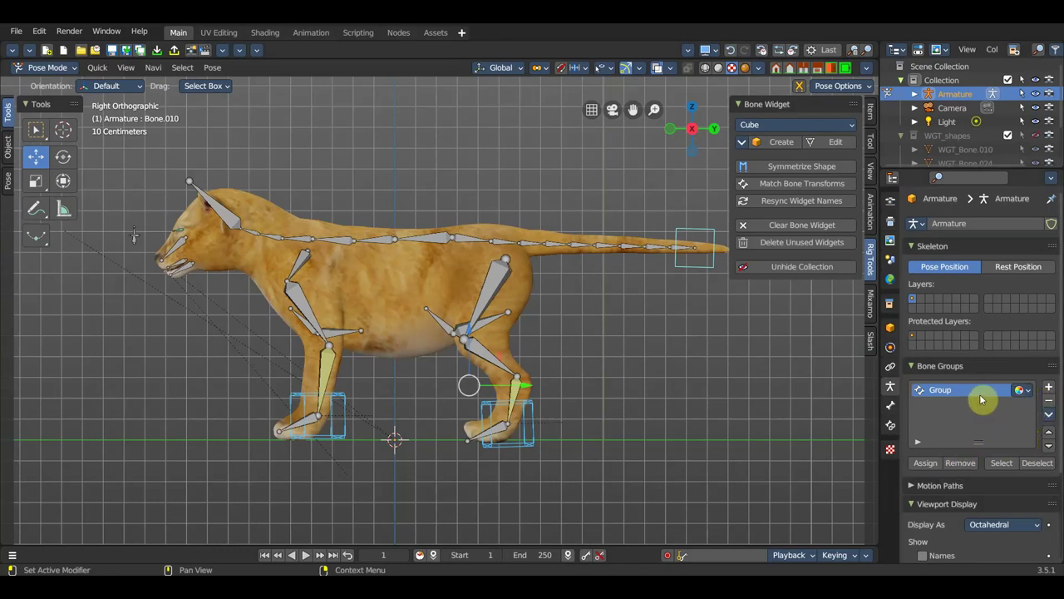
left_click(1020, 392)
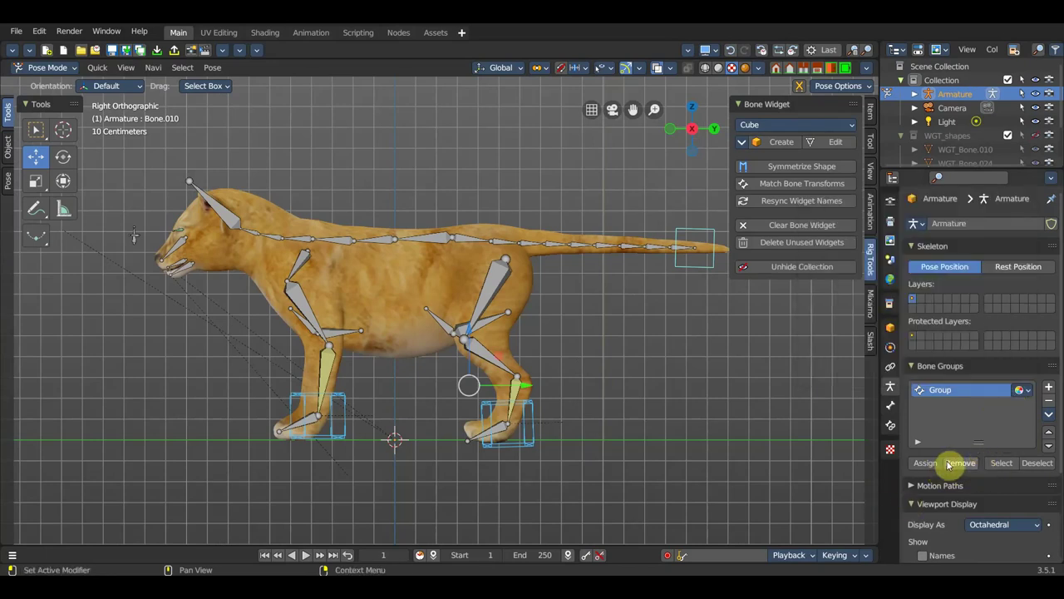
left_click(1023, 393)
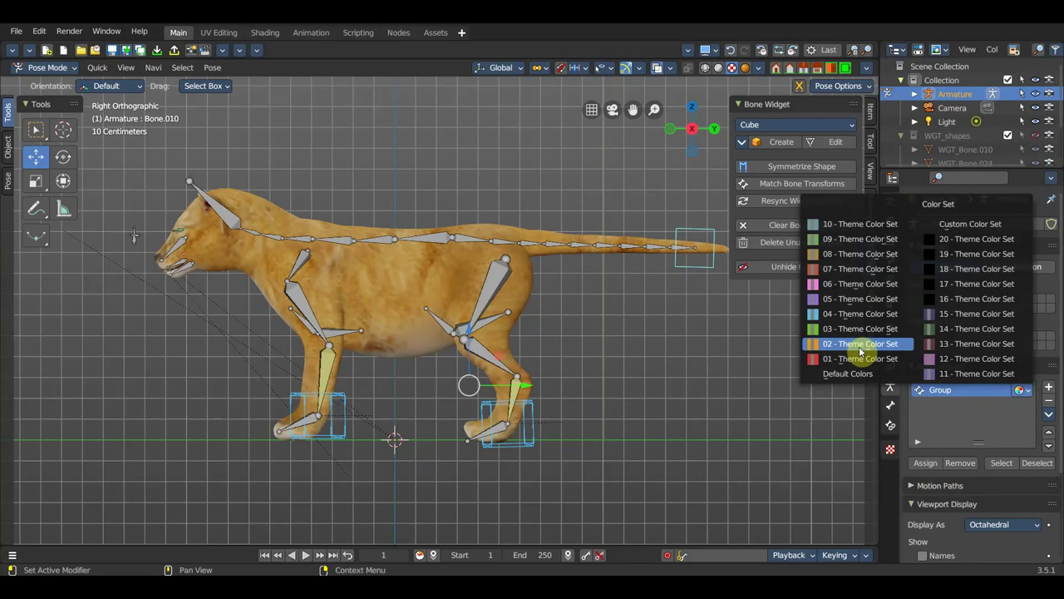
left_click(862, 358)
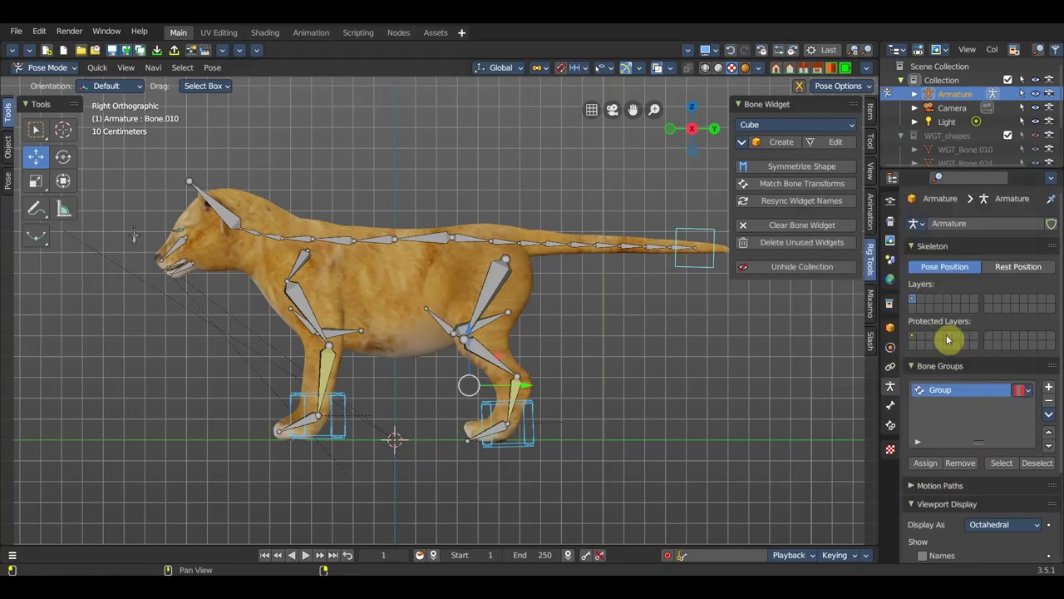
left_click(927, 463)
Reset the group to default colours, then reapply the red theme set and reassign the feet
scroll(465, 449, "up", 2)
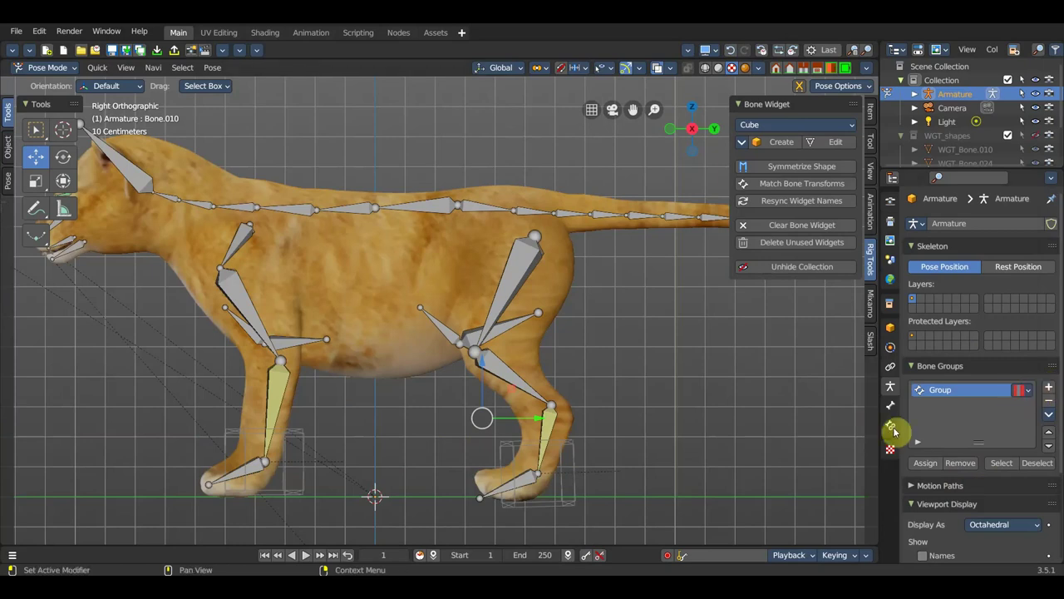
left_click(1022, 391)
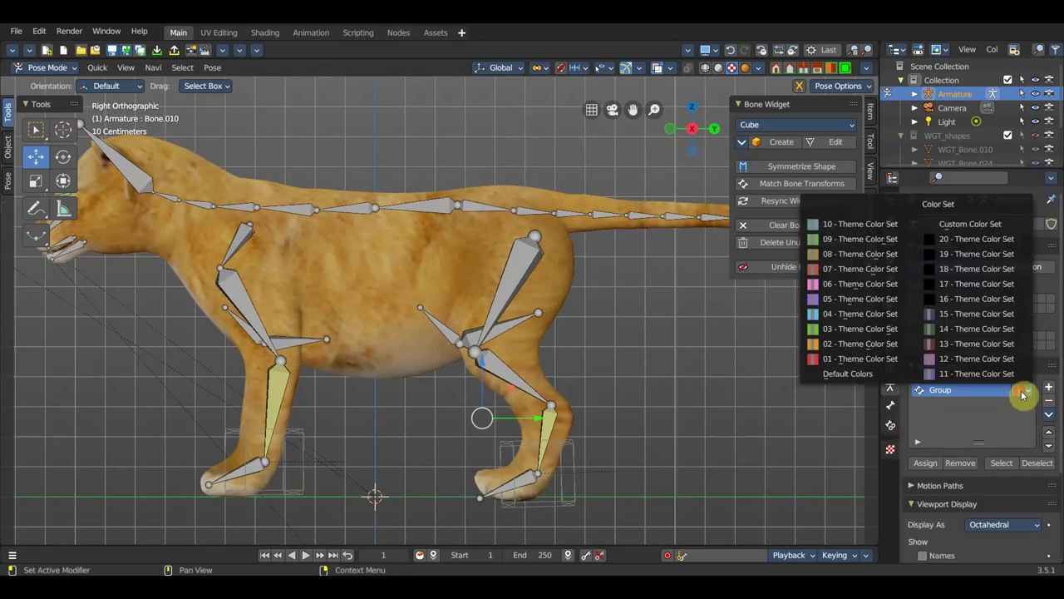
left_click(1024, 391)
left_click(835, 376)
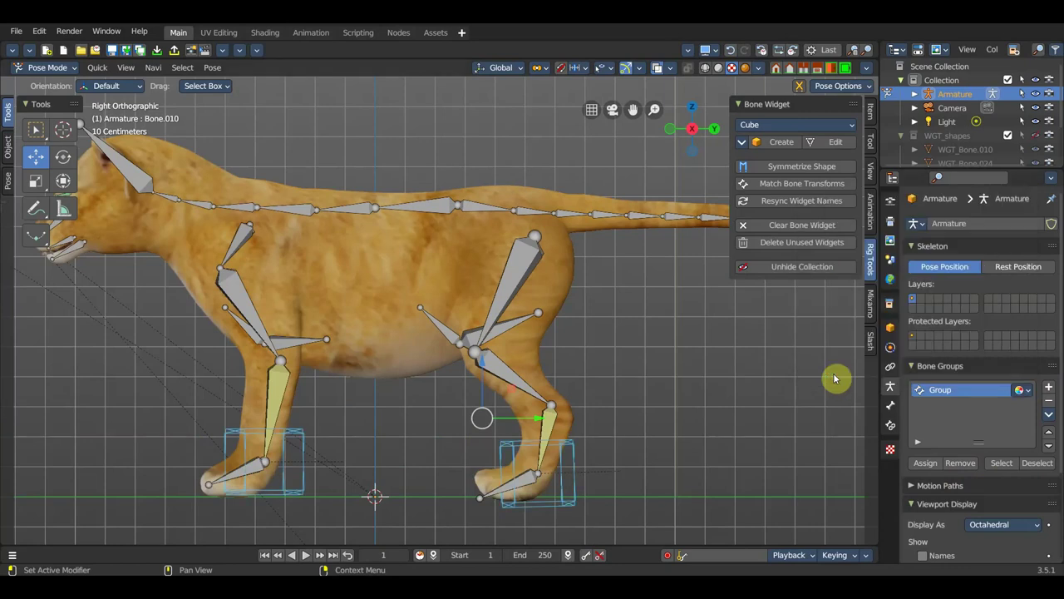
left_click(1024, 390)
left_click(1024, 391)
left_click(1023, 391)
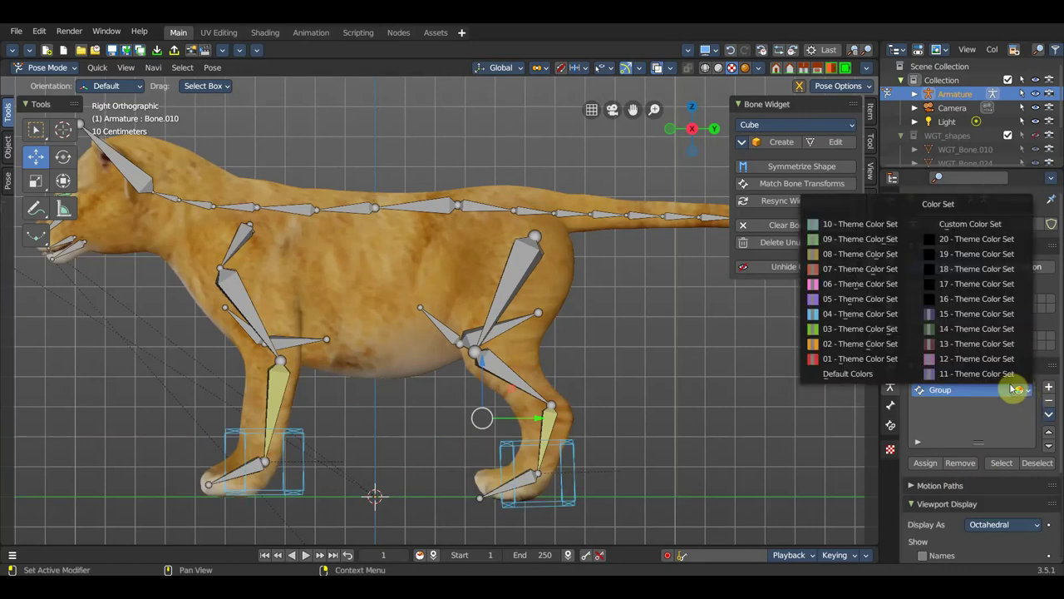
left_click(854, 359)
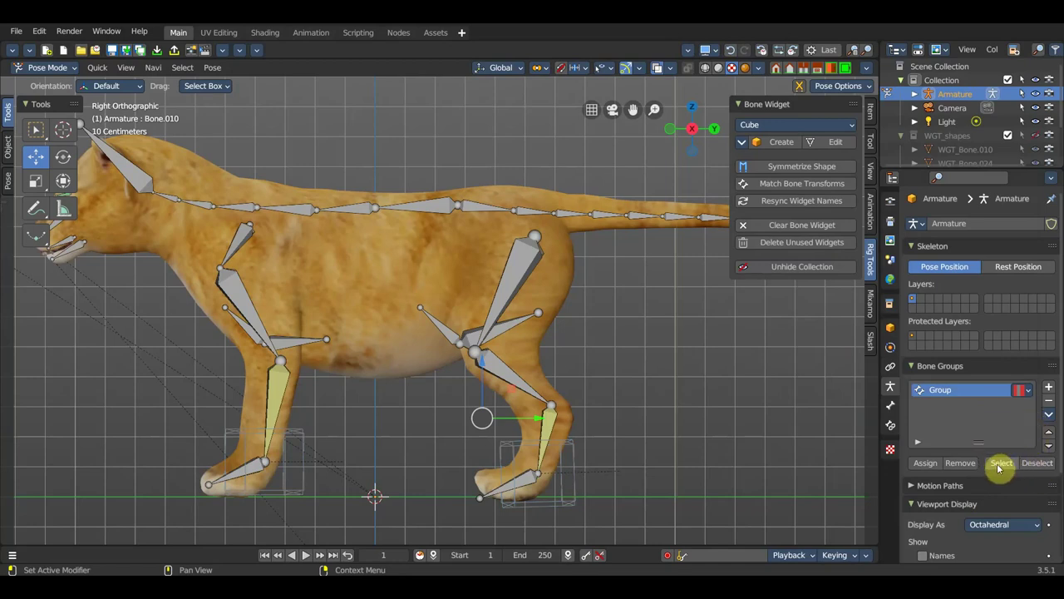
left_click(925, 463)
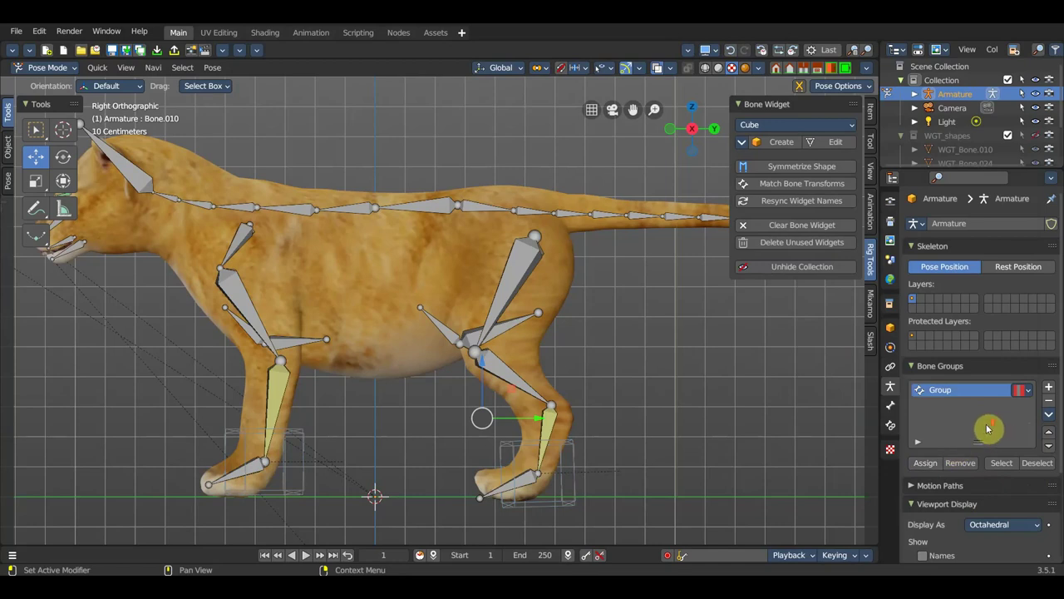
Try the black colour set, then return the group to Default Colors and view its extra options
left_click(1021, 392)
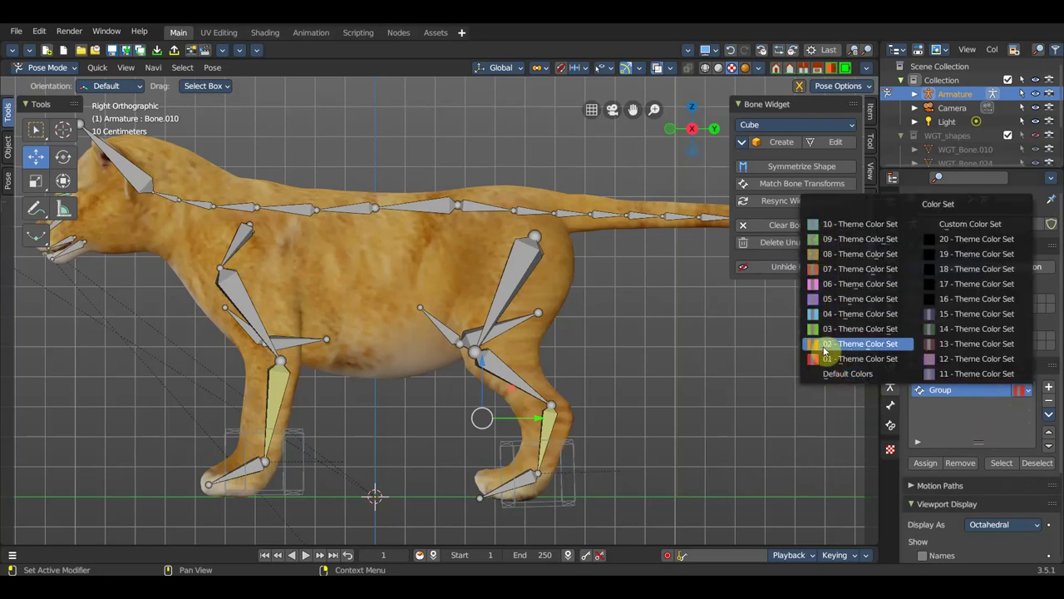
left_click(933, 253)
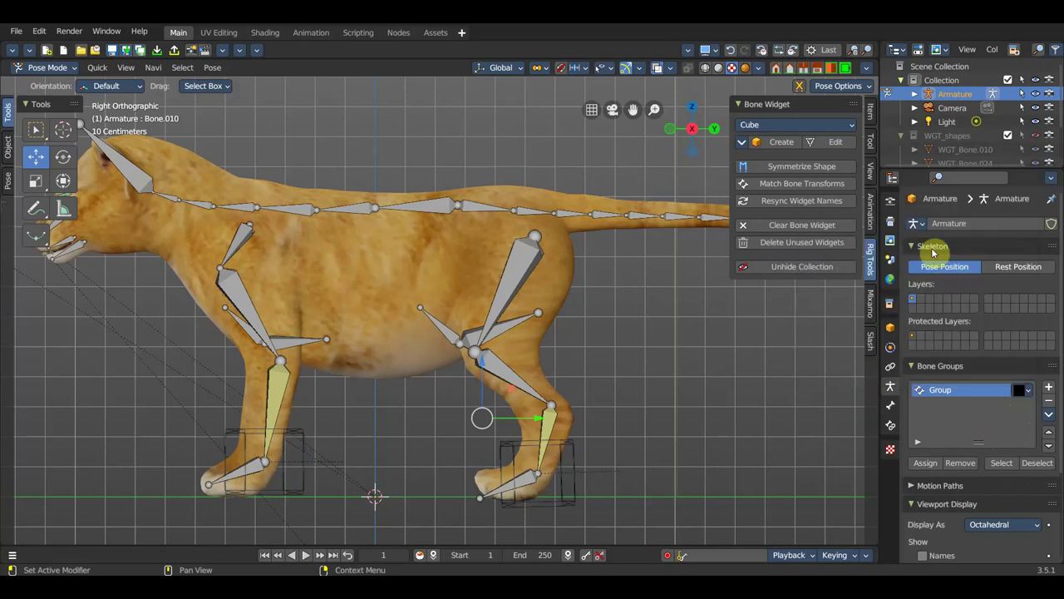
left_click(1023, 391)
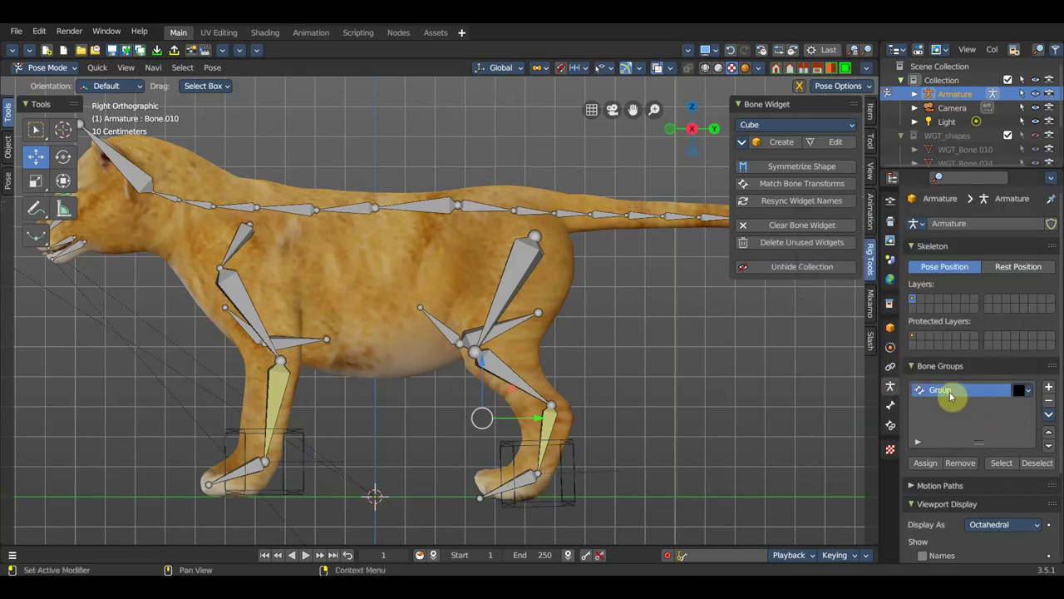
left_click(1021, 391)
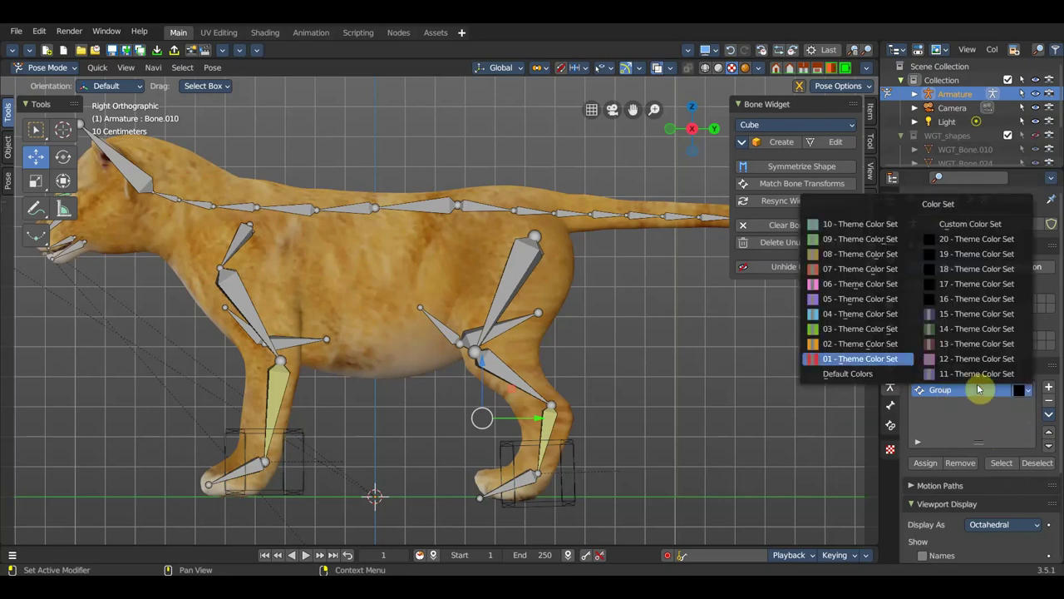
left_click(848, 374)
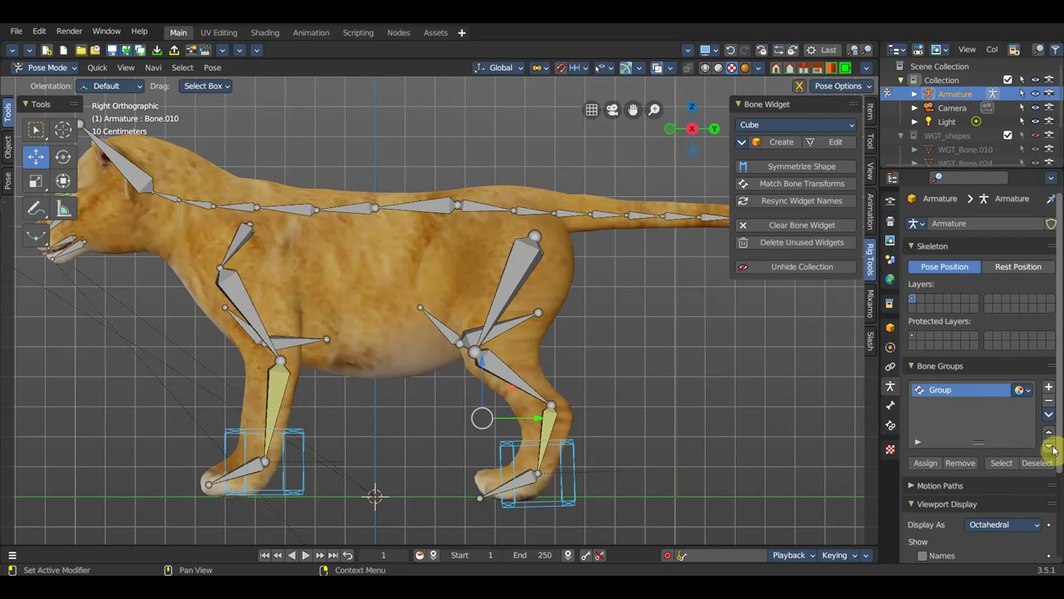
right_click(922, 393)
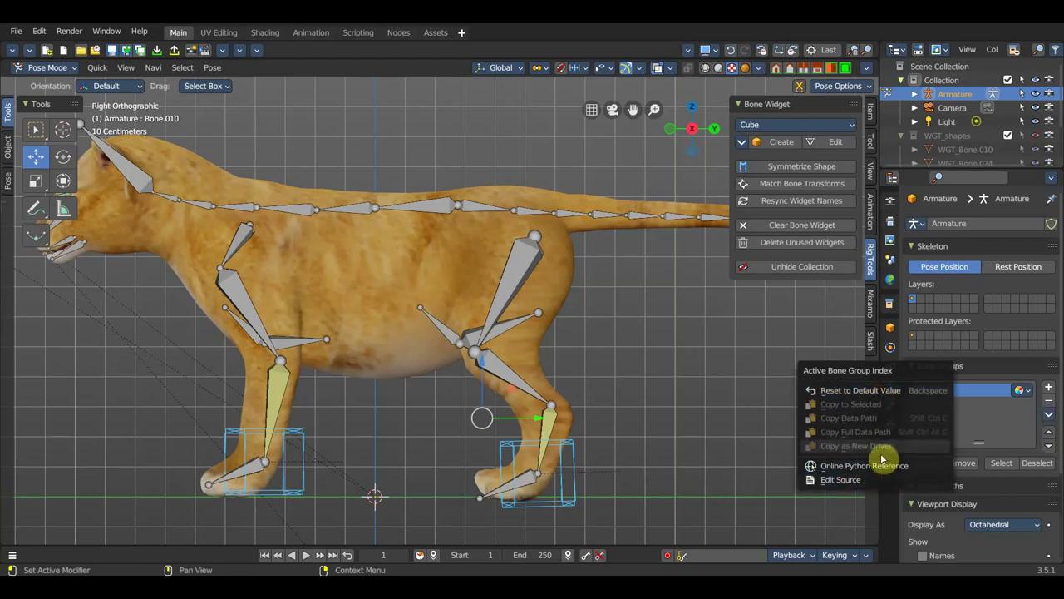
Set Group to the red 01 - Theme Color Set and assign the foot controls to it
left_click(1020, 390)
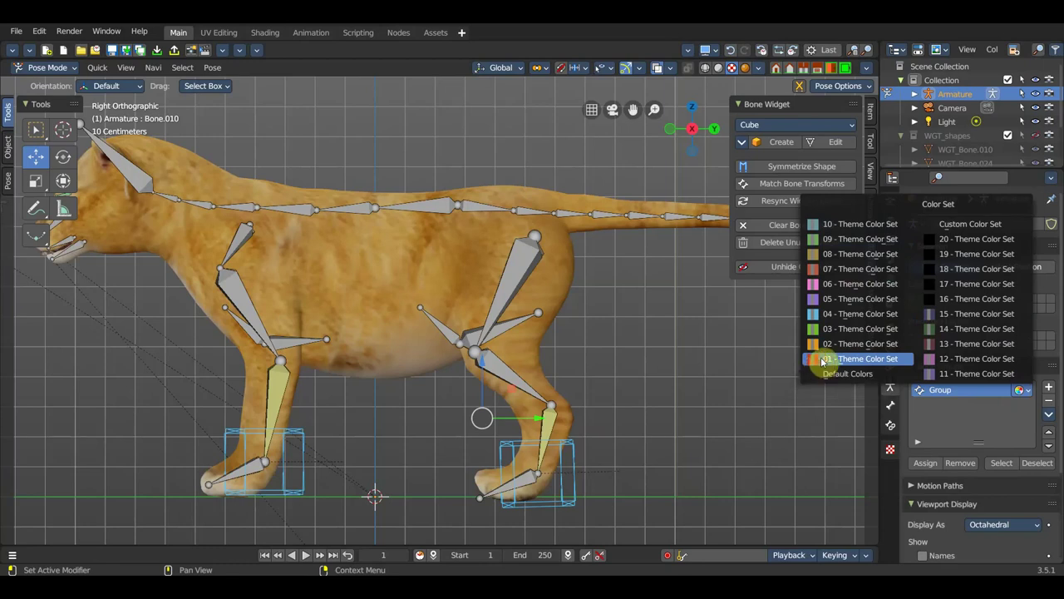
left_click(826, 360)
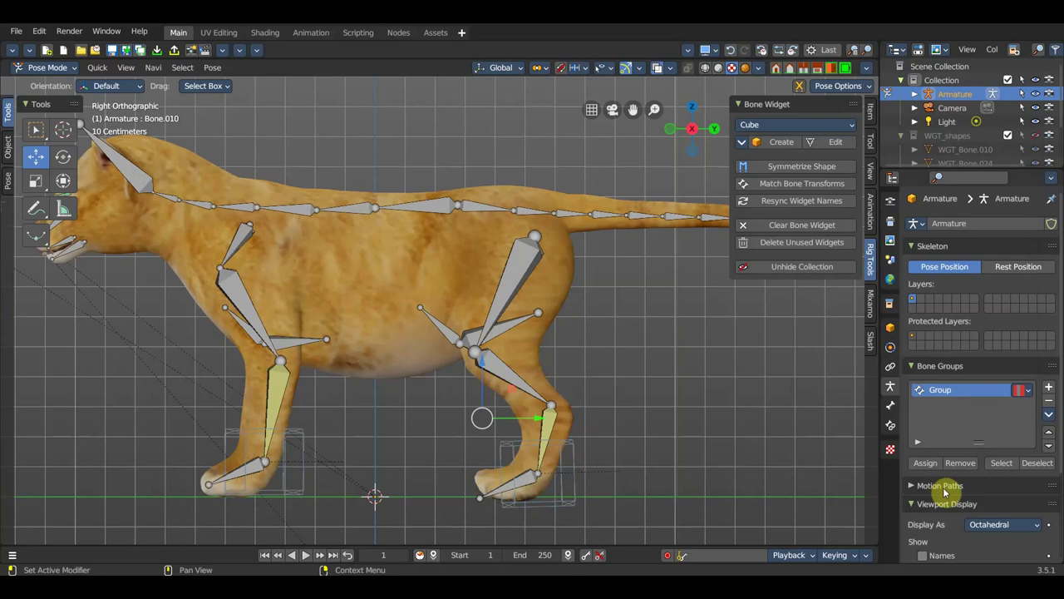
left_click(927, 463)
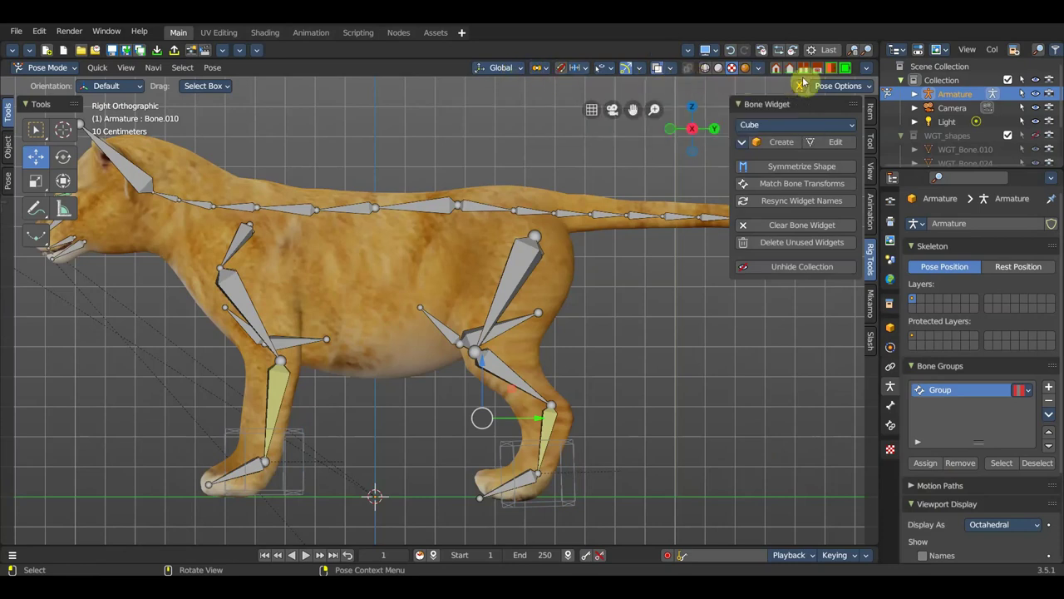
left_click(867, 70)
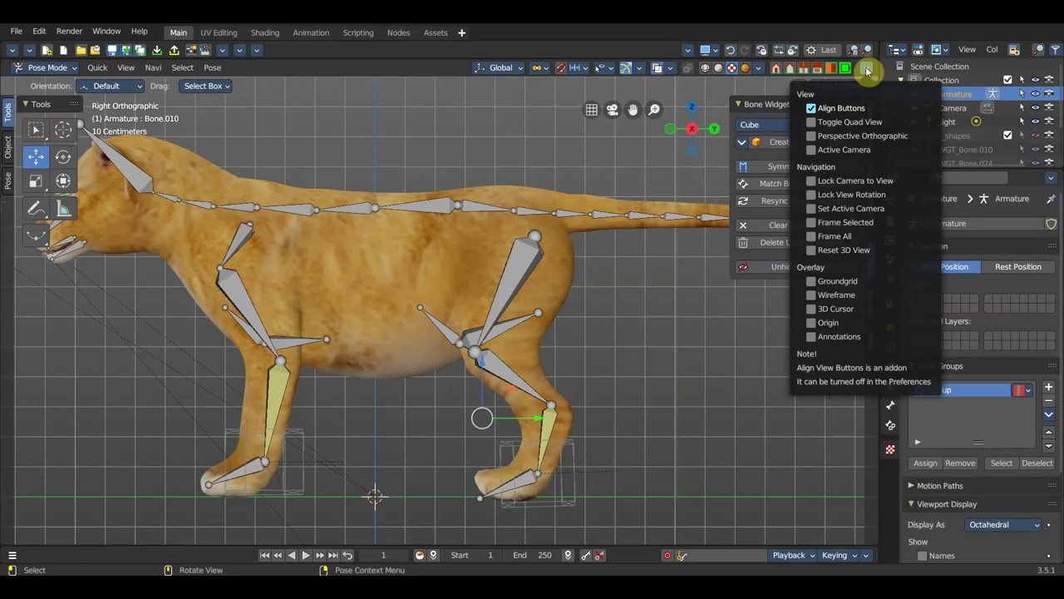
left_click(812, 295)
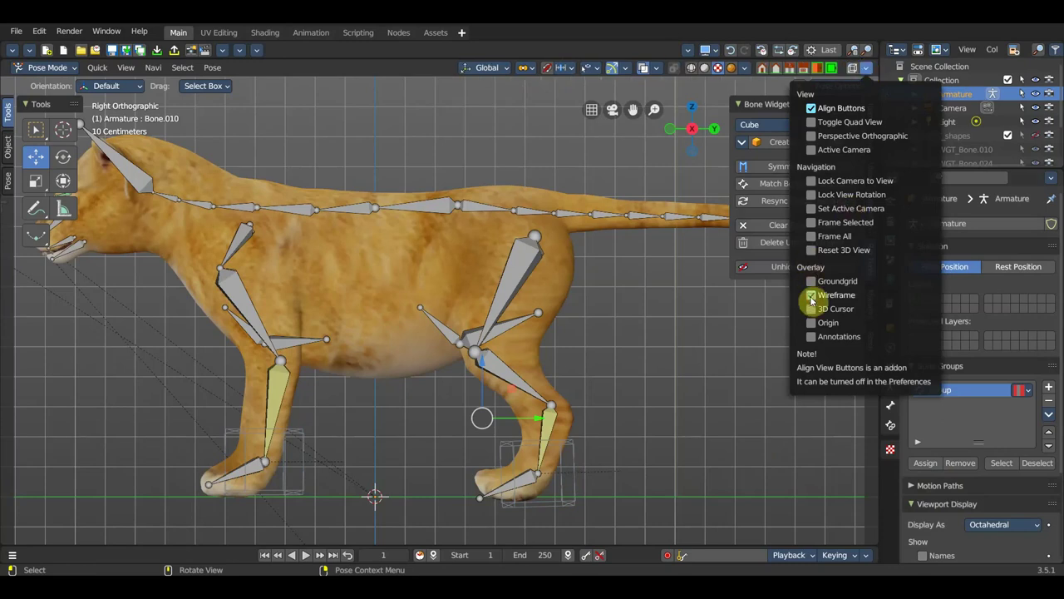
left_click(812, 295)
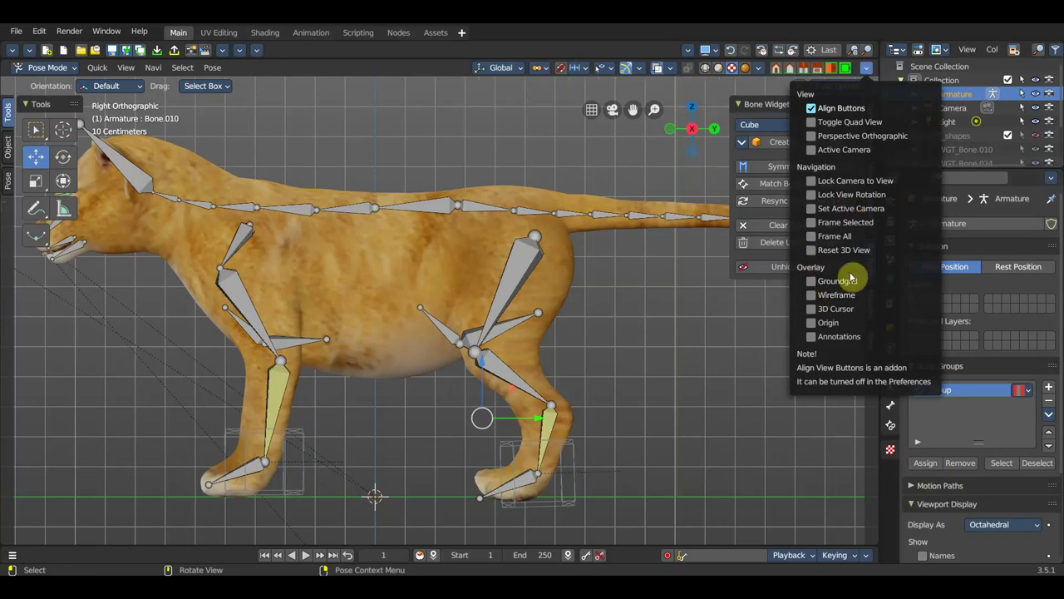
left_click(812, 151)
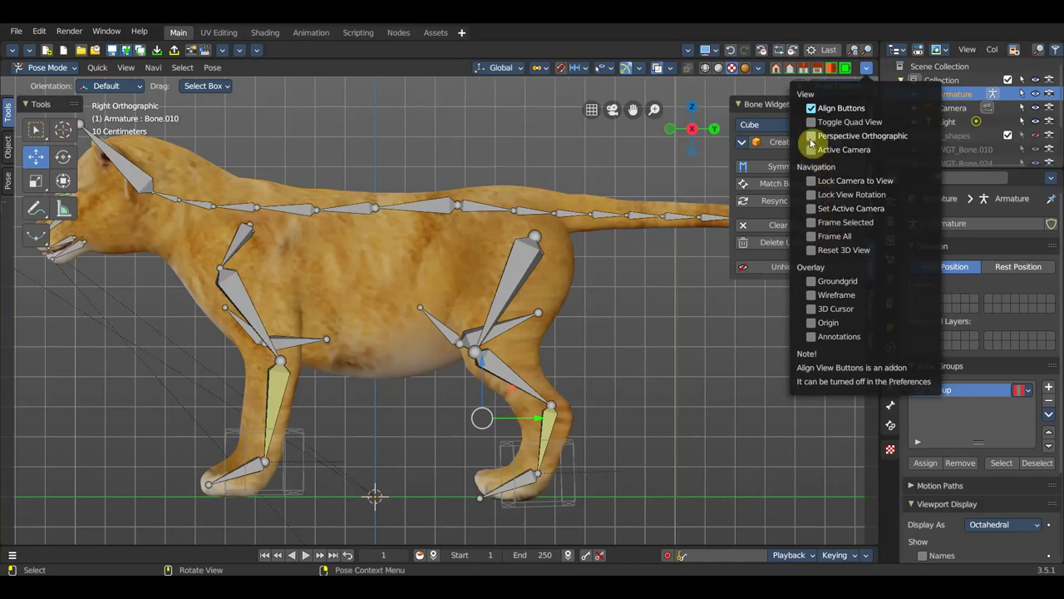
left_click(810, 137)
left_click(811, 136)
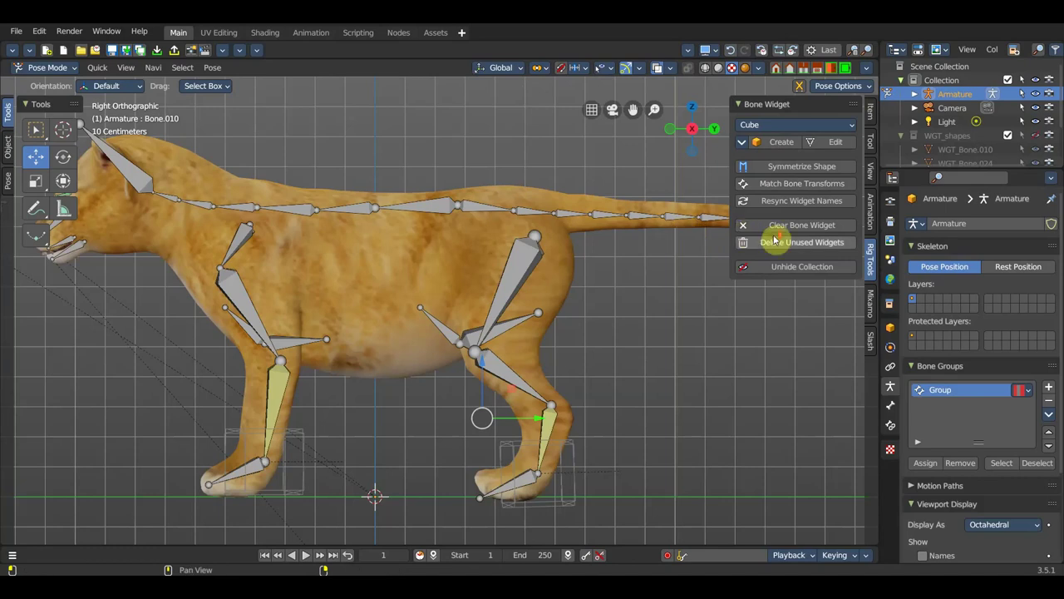
scroll(670, 349, "down", 2)
middle_click_drag(670, 349, 722, 351, "shift")
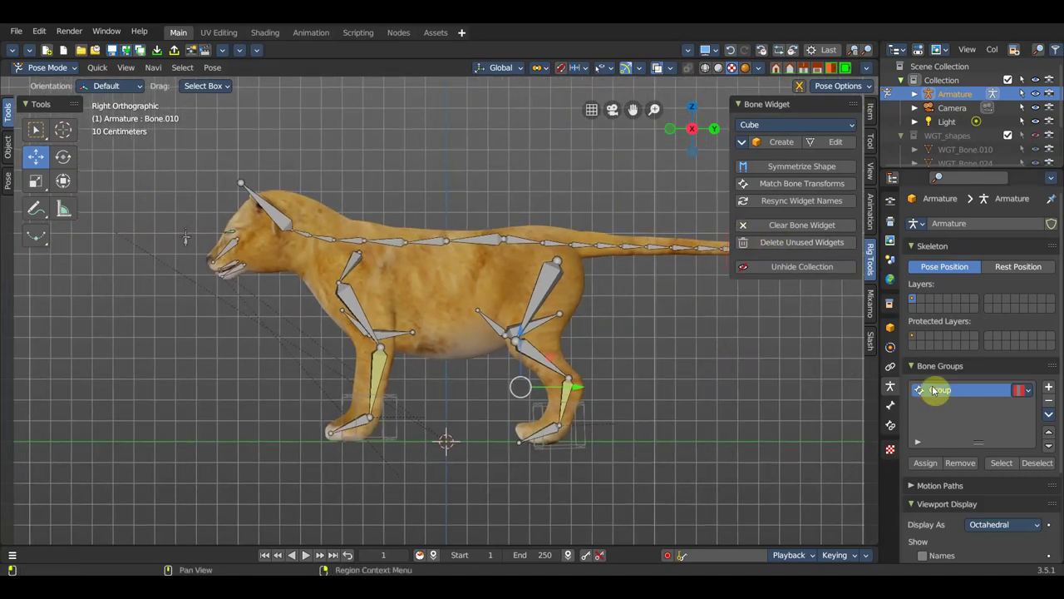
Select the tail-tip, tail and spine bones and choose the Circle bone widget shape
middle_click_drag(622, 302, 574, 305, "shift")
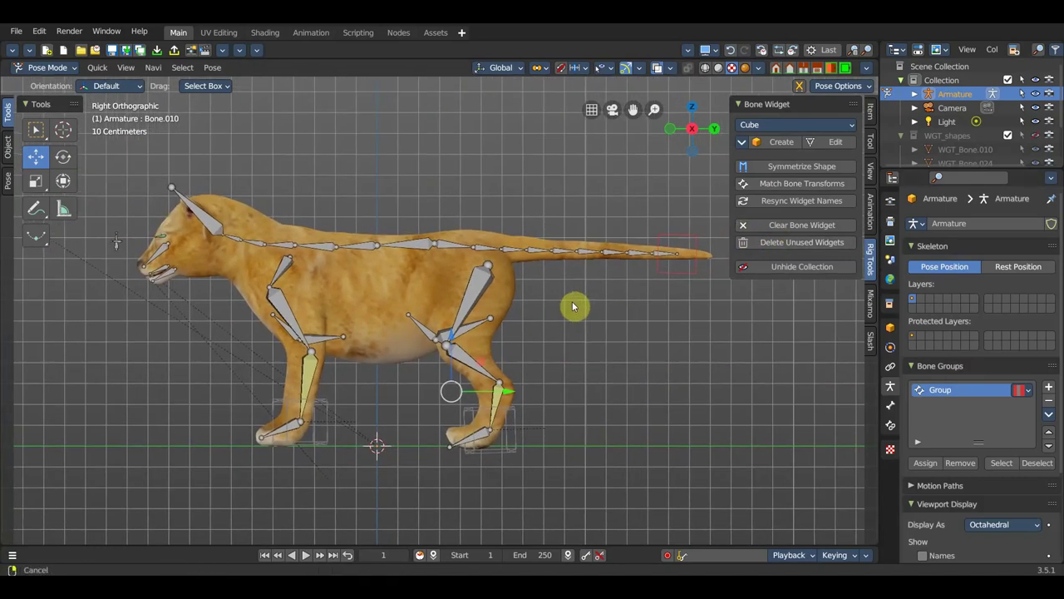
left_click(667, 257)
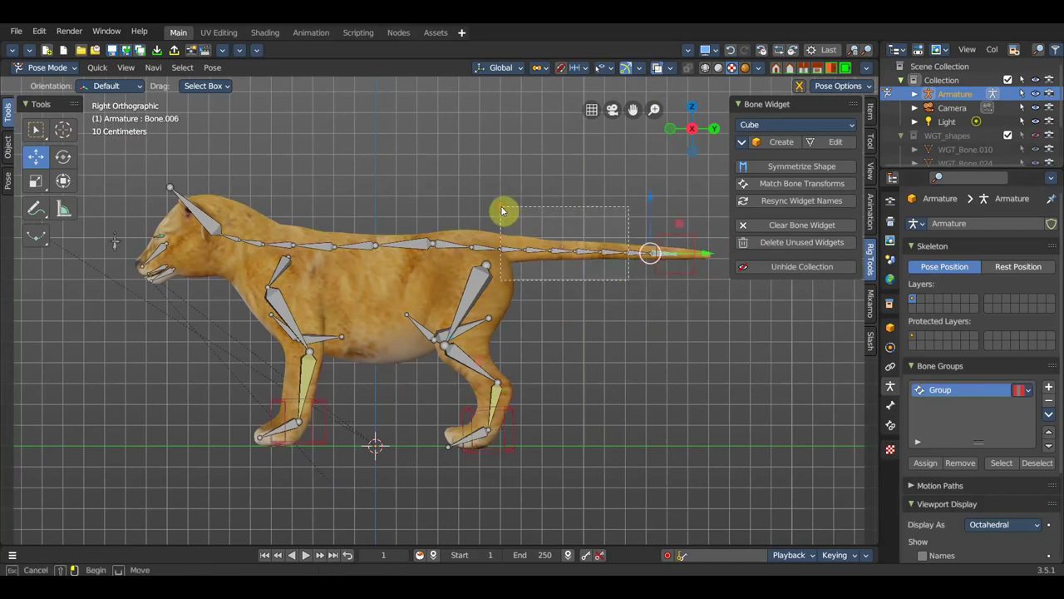
left_click(542, 240)
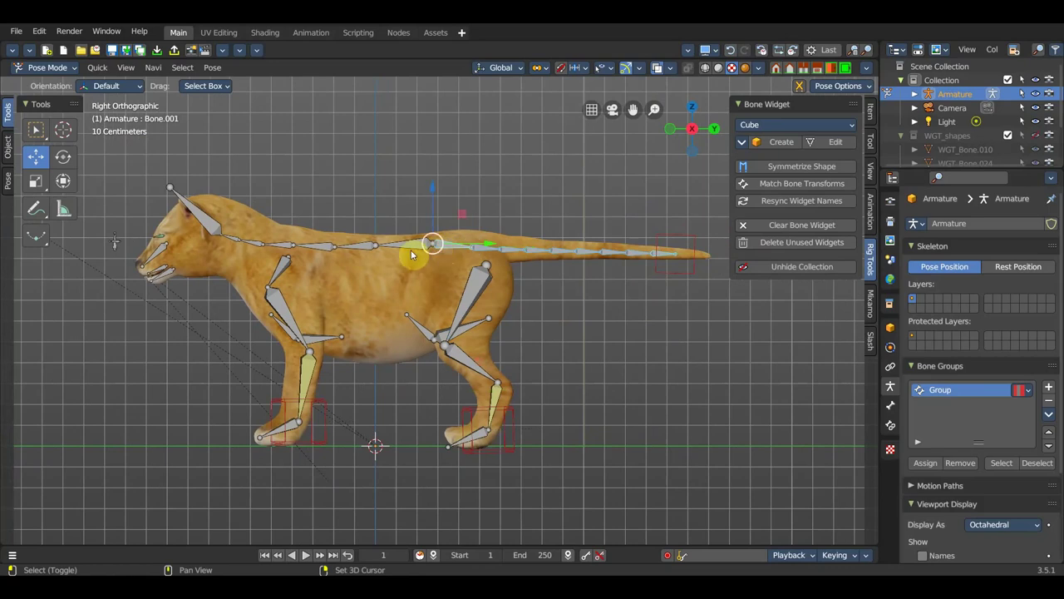
left_click(320, 247)
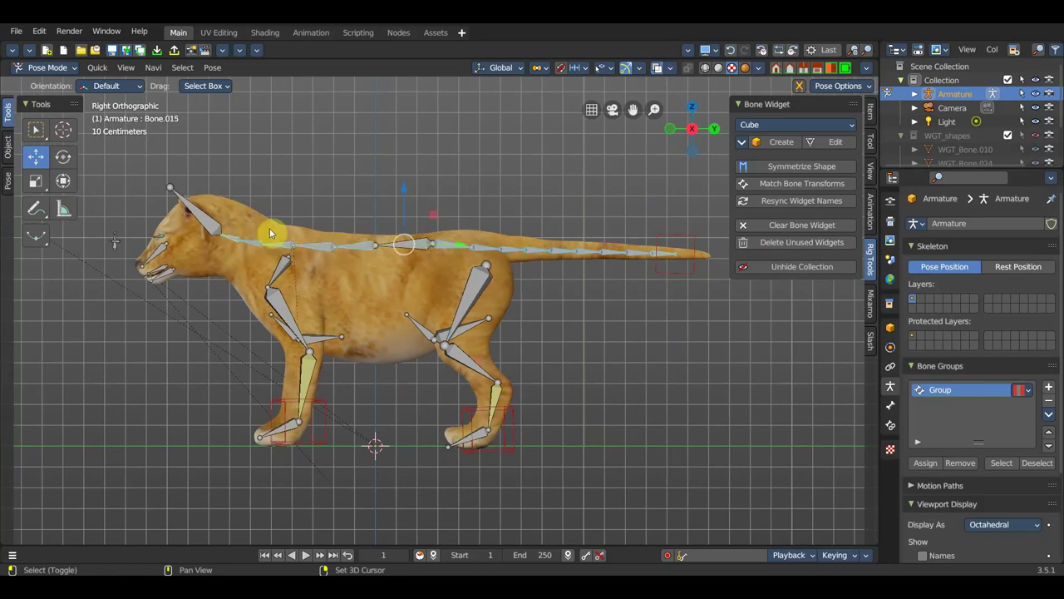
scroll(958, 504, "down", 3)
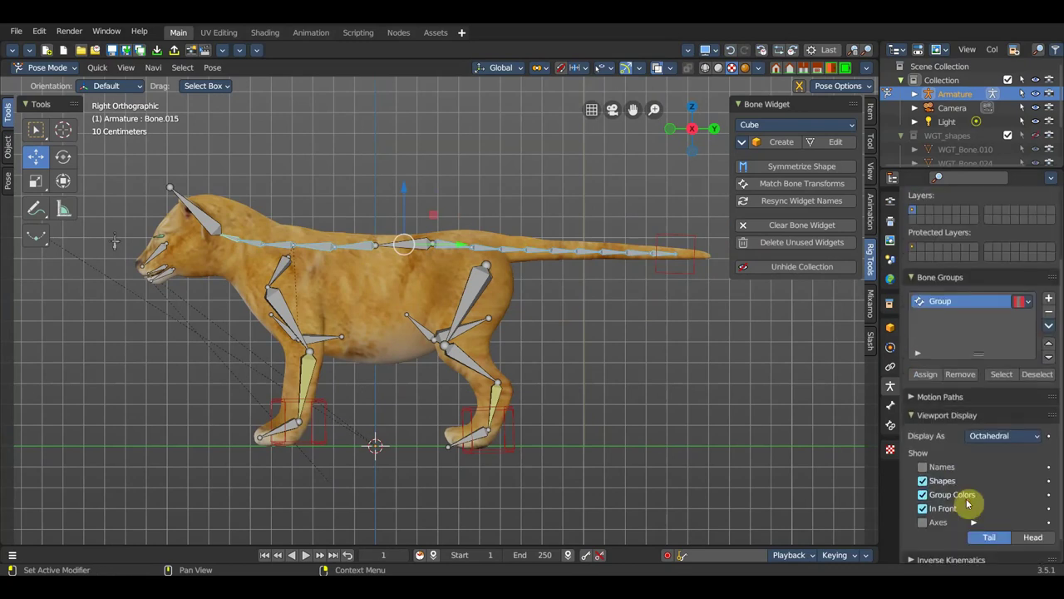
scroll(985, 499, "up", 3)
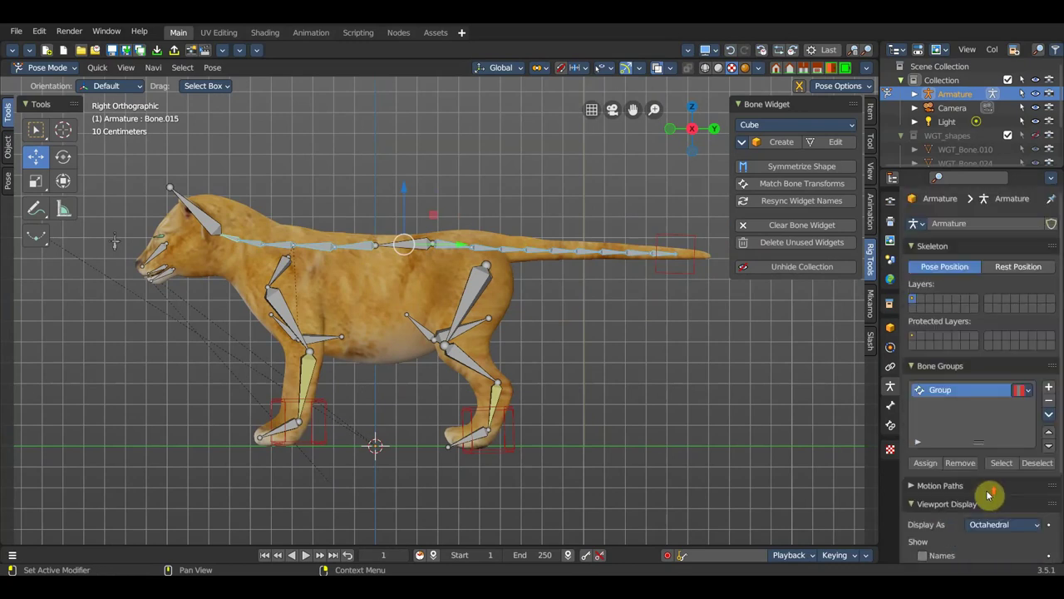
left_click(786, 126)
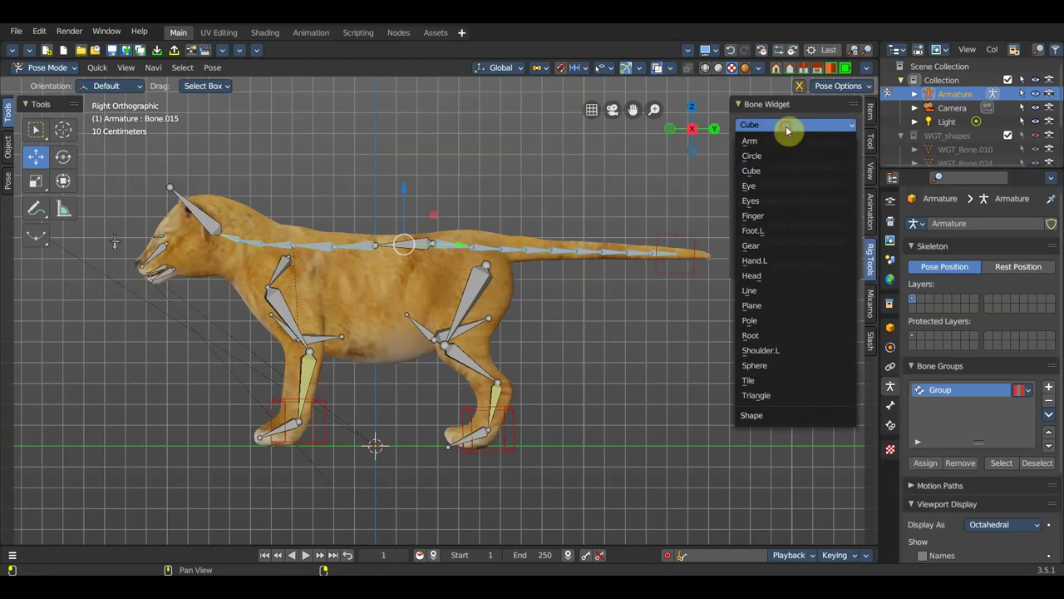
left_click(768, 156)
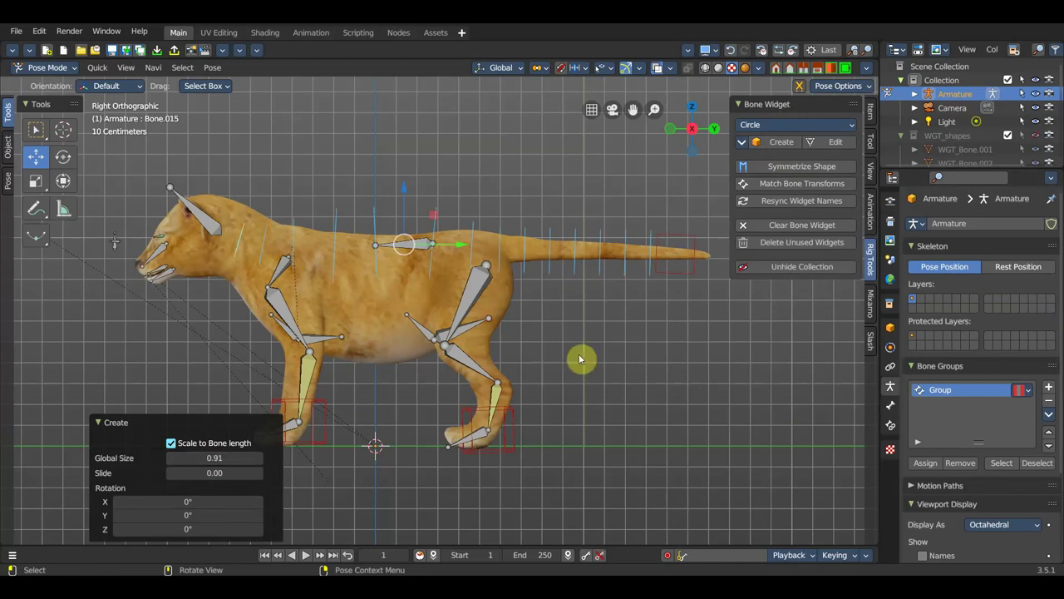
Give the head and main back bones Cube widgets, shrunk to global size 0.67 with slide 0.12
middle_click_drag(582, 356, 677, 328, "shift")
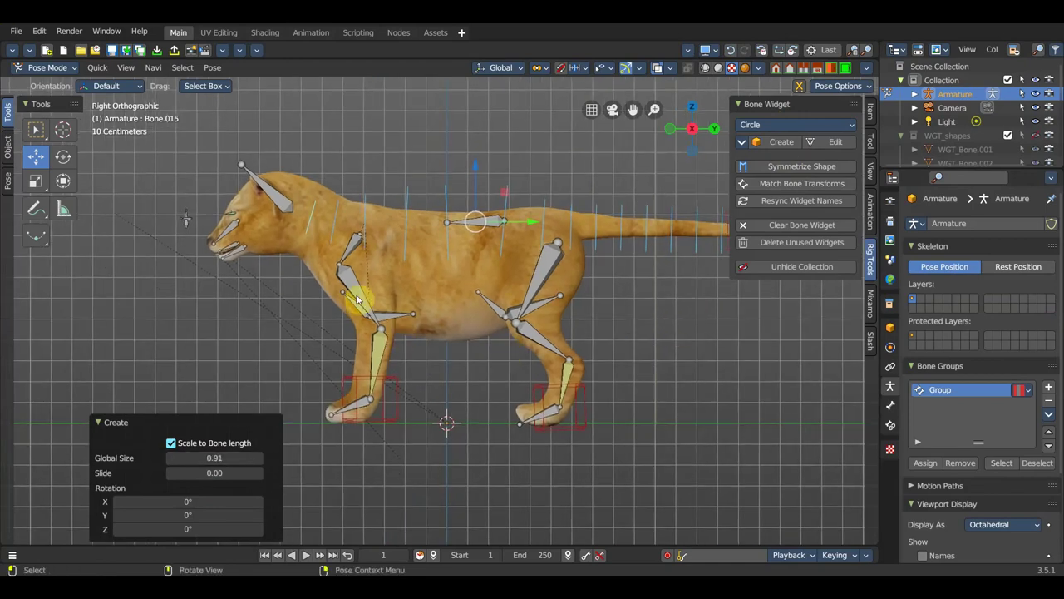
left_click(284, 200)
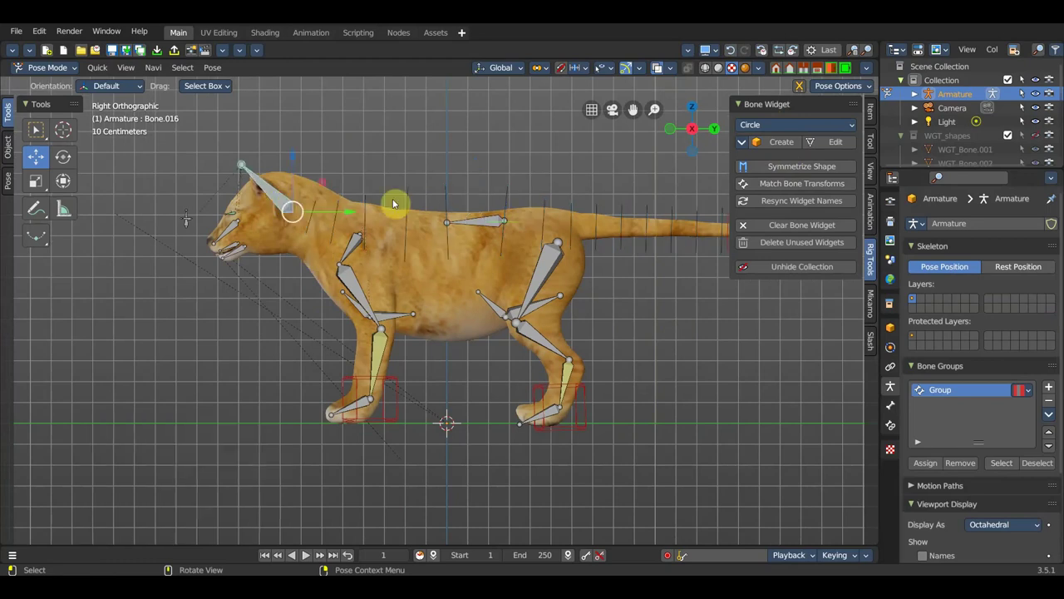
left_click(477, 226)
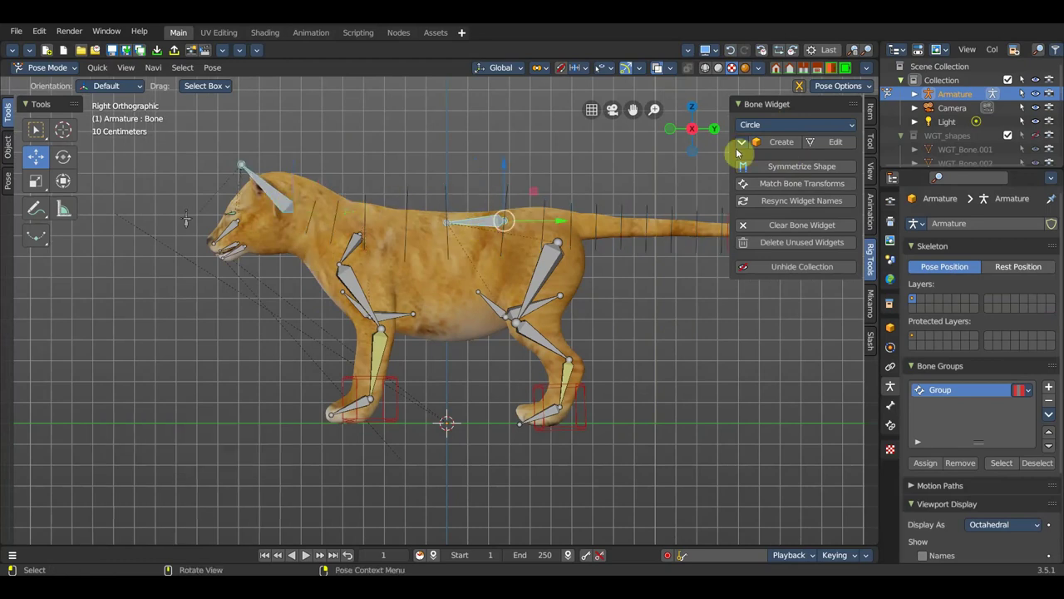
left_click(785, 125)
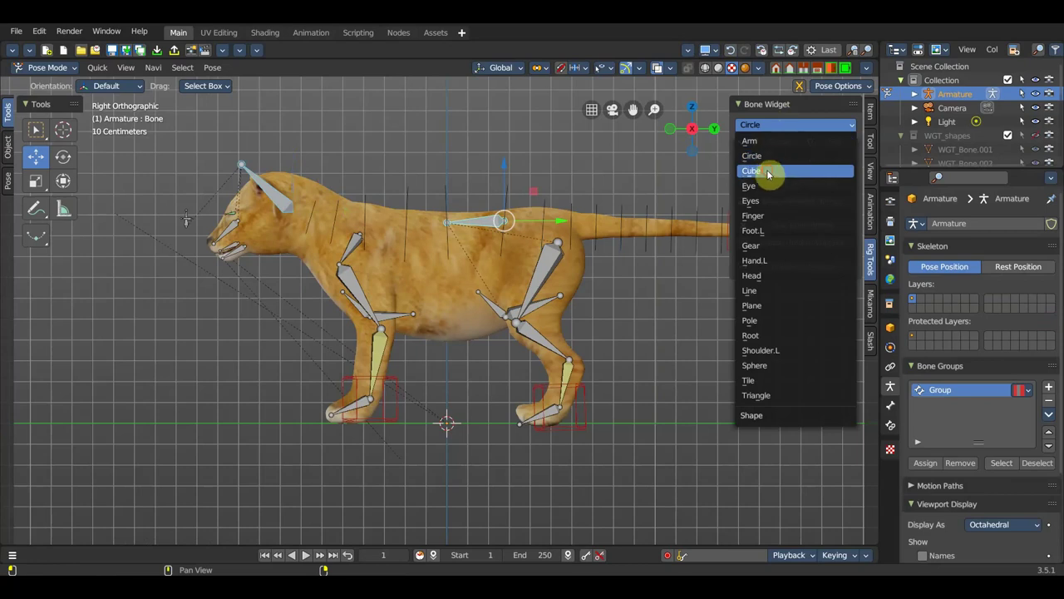
left_click(766, 170)
left_click(786, 143)
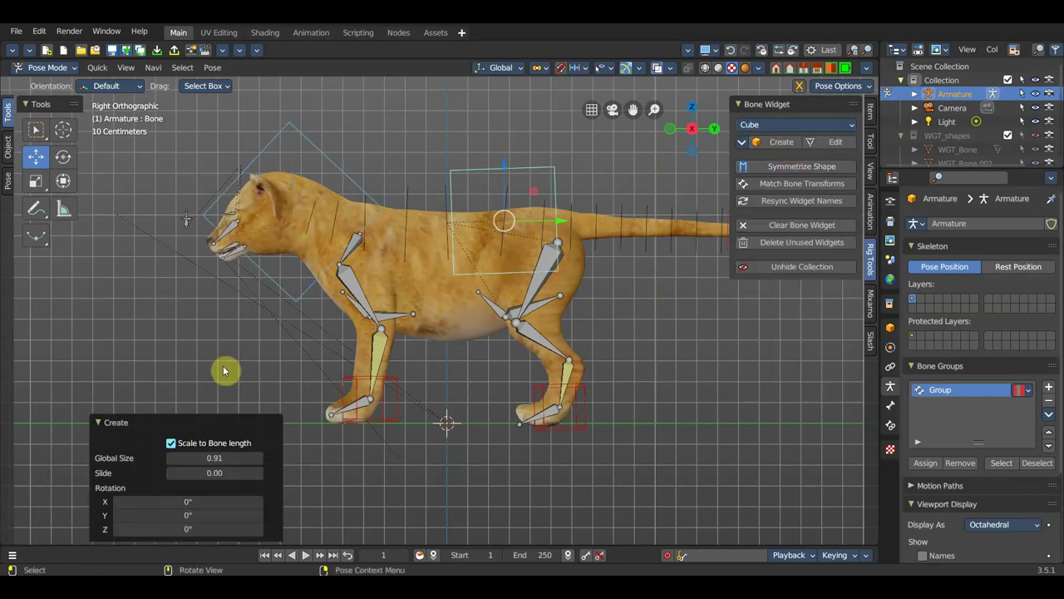
mouse_move(231, 452)
left_mouse_down()
mouse_move(203, 459)
mouse_move(222, 471)
left_mouse_up()
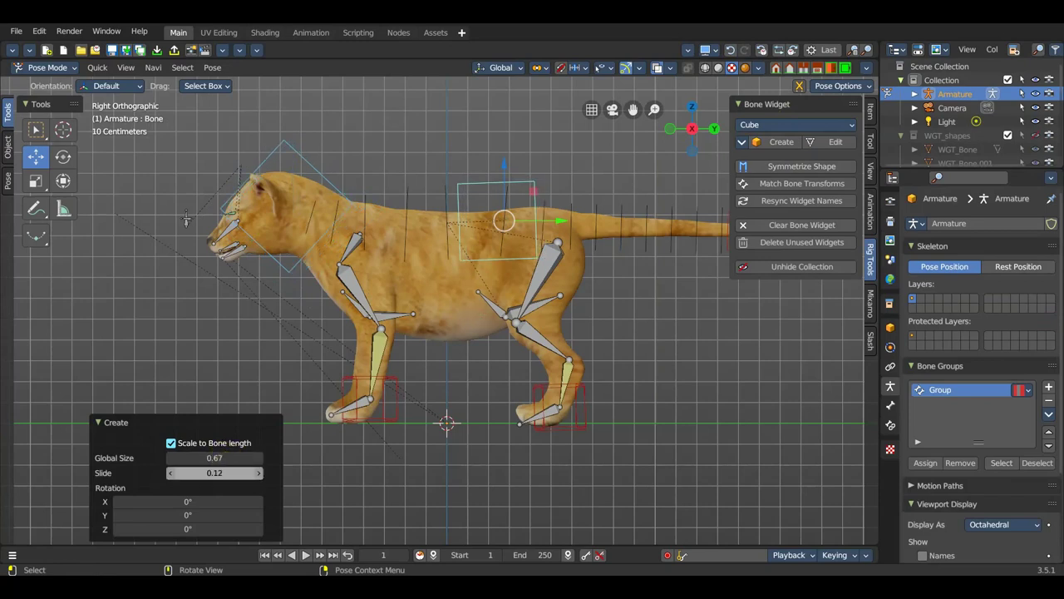
left_click(715, 424)
left_click(354, 252)
Select the upper, lower and foot bones of both front legs
mouse_move(380, 280)
middle_mouse_down()
mouse_move(452, 290)
mouse_move(395, 284)
middle_mouse_up()
middle_click_drag(328, 277, 307, 278)
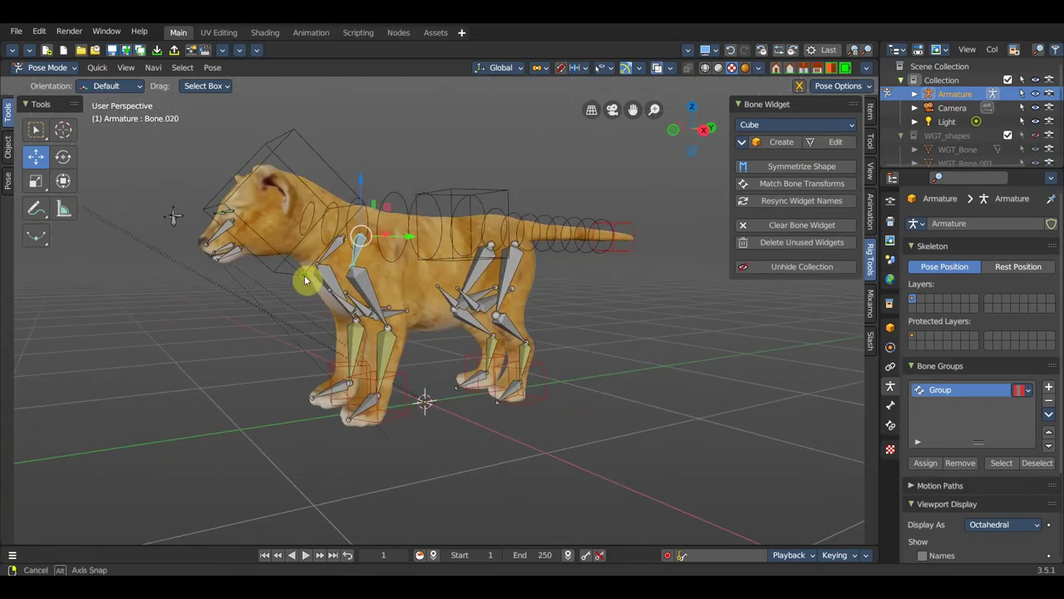
left_click(336, 281, "shift")
left_click(378, 292, "shift")
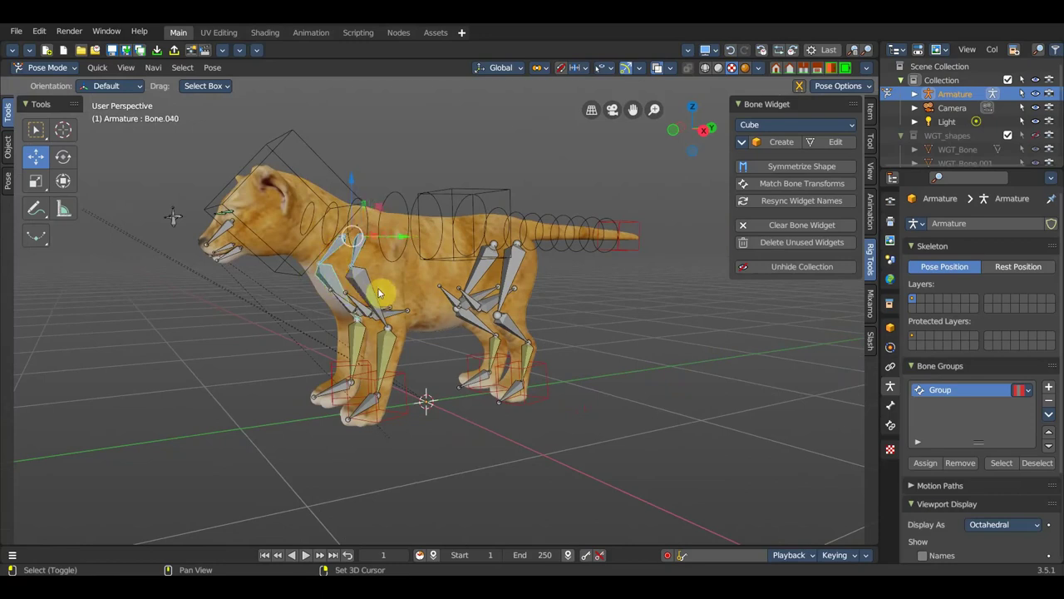
left_click(392, 343, "shift")
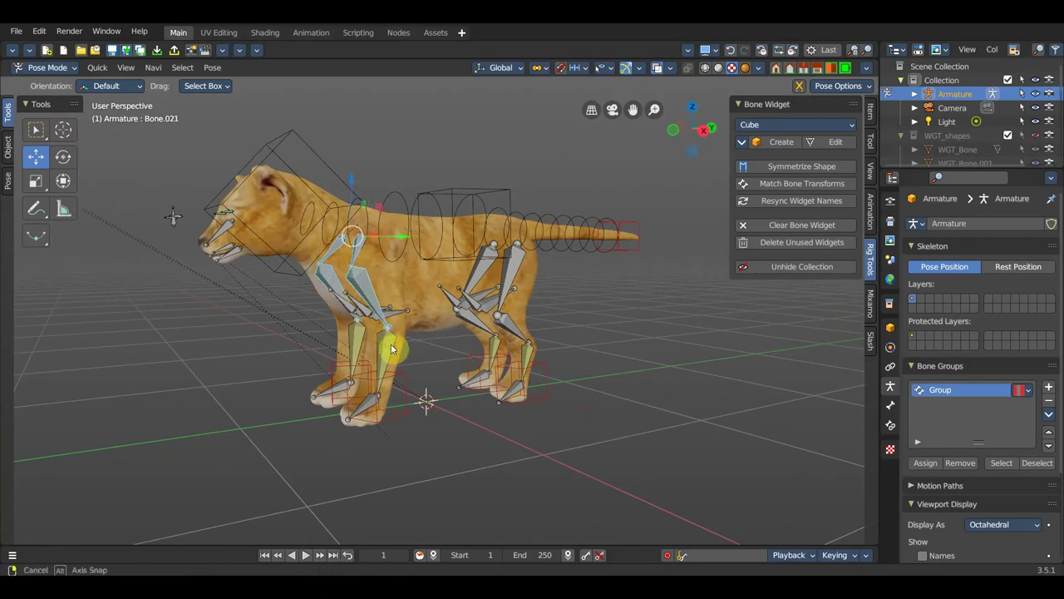
middle_click_drag(393, 348, 400, 351)
left_click(362, 356, "shift")
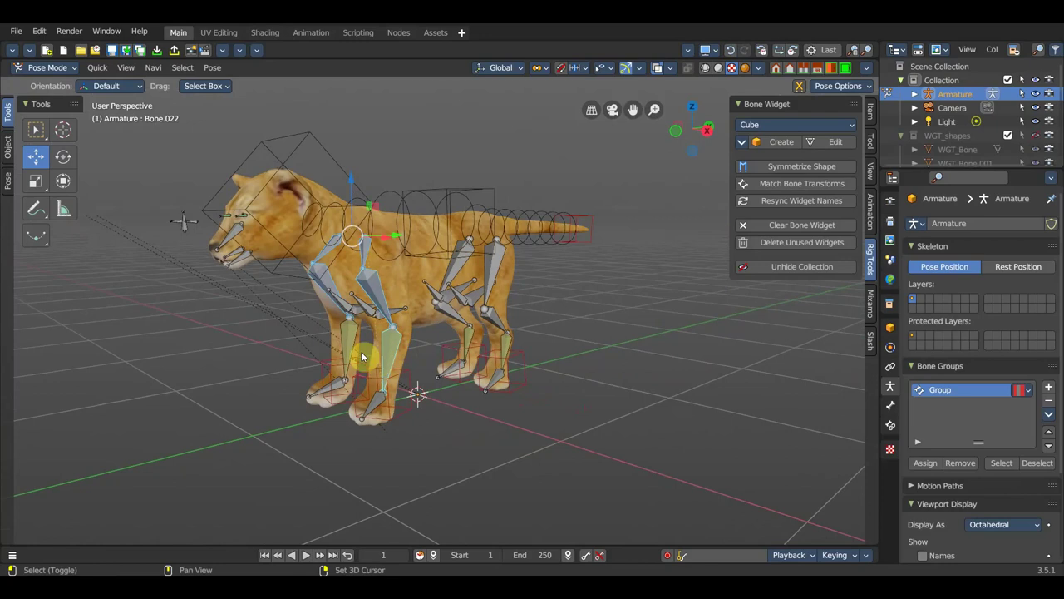
left_click(327, 395, "shift")
left_click(366, 401, "shift")
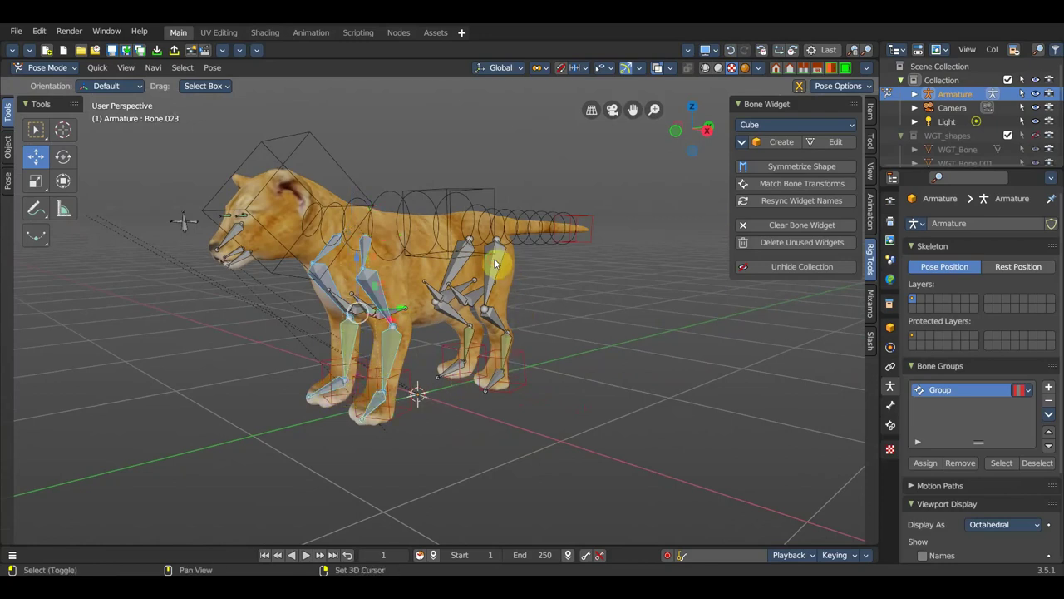
Add the six hind-leg bones and give all selected leg bones Finger widgets at size 1.03
left_click(471, 267, "shift")
left_click(491, 324, "shift")
left_click(455, 319, "shift")
left_click(486, 348, "shift")
left_click(479, 353, "shift")
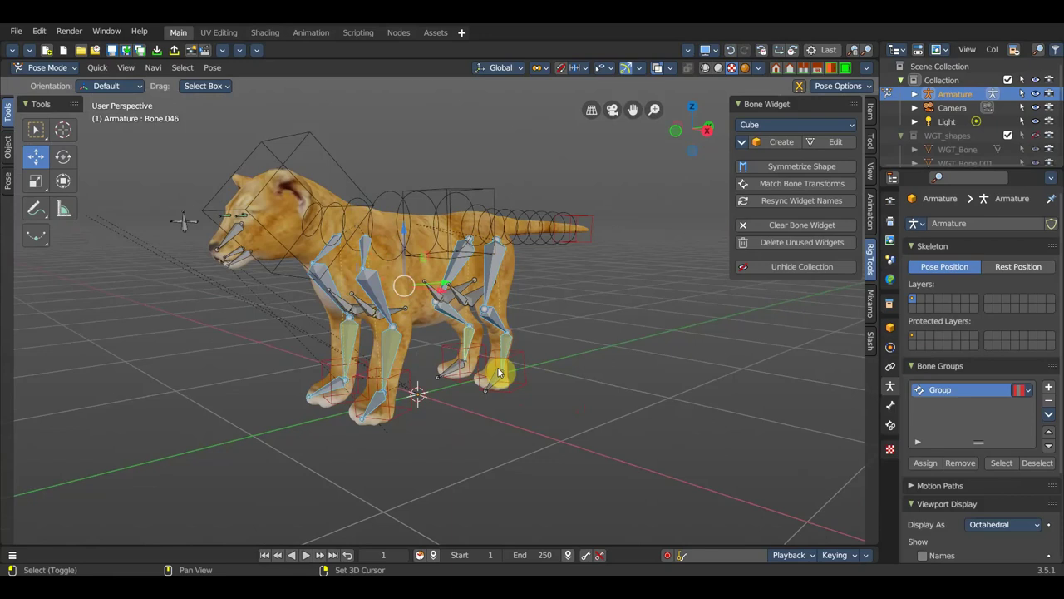
left_click(450, 371, "shift")
left_click(794, 125)
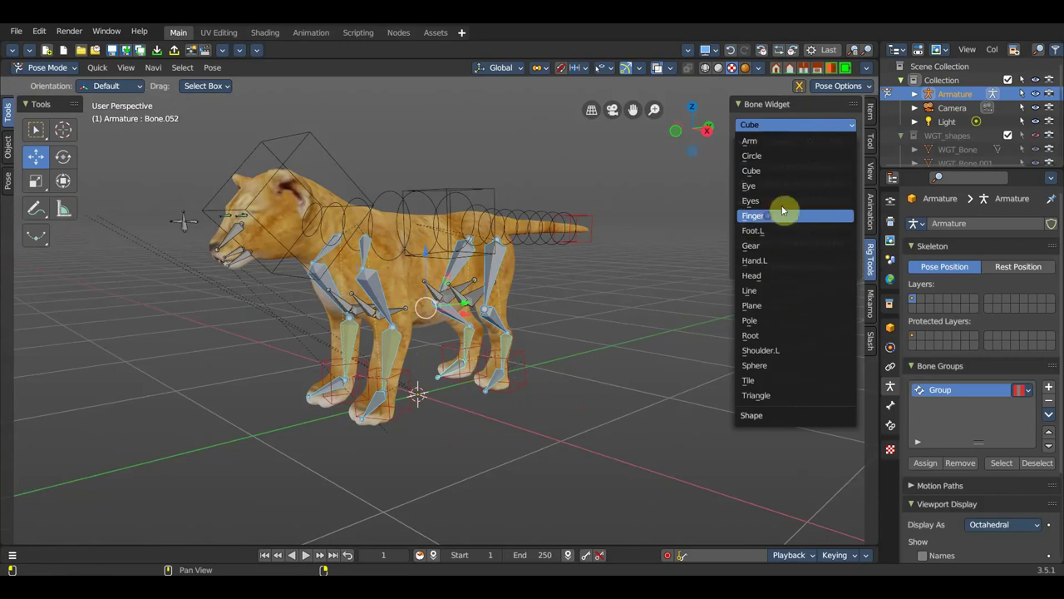
left_click(782, 214)
left_click(782, 146)
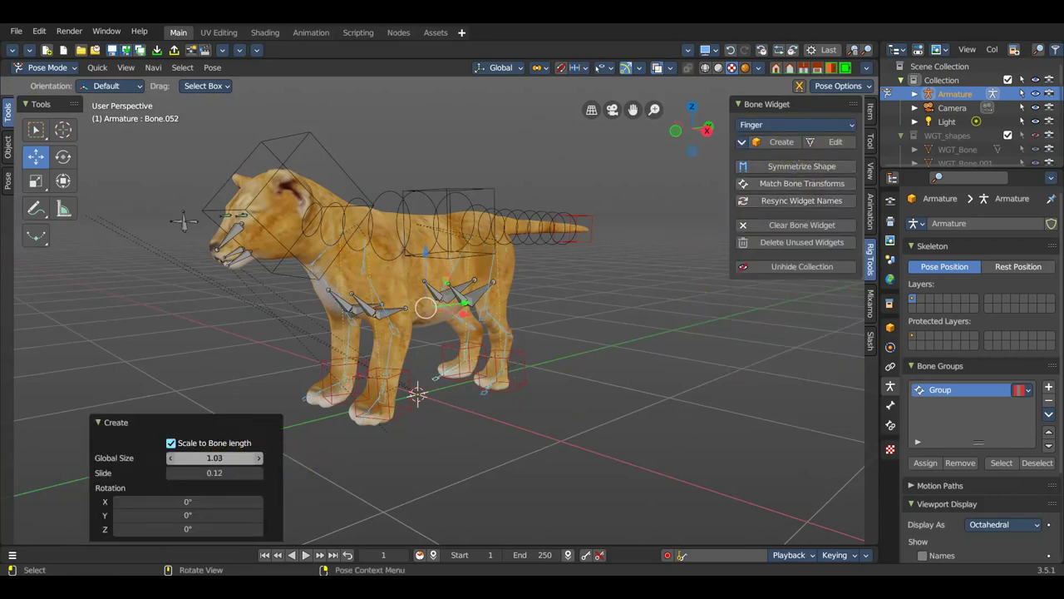
middle_click_drag(565, 407, 524, 407)
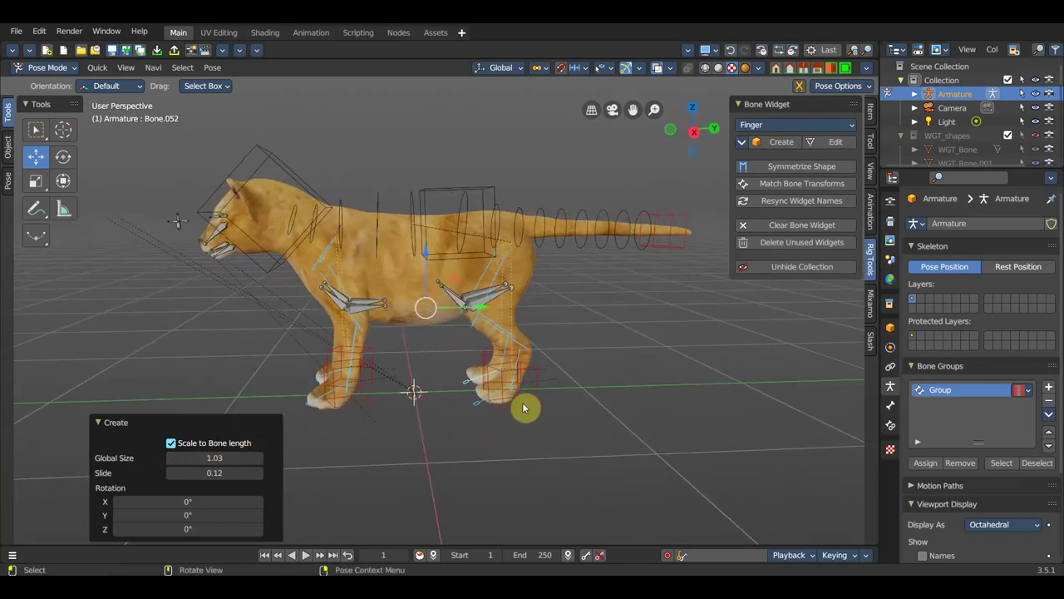
key("KP_3")
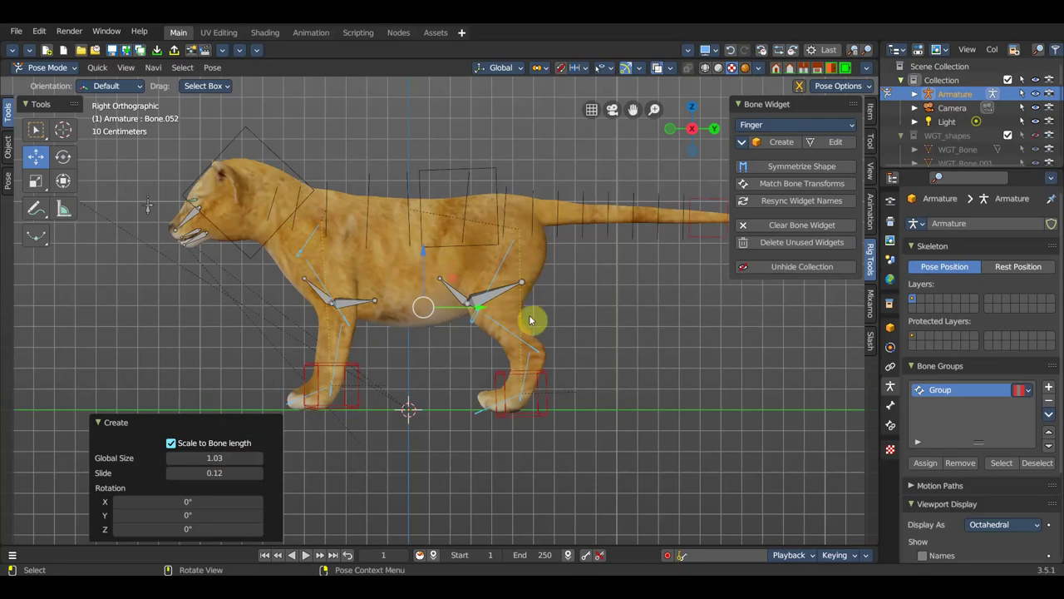
Select front and rear leg bones, undoing one mistaken selection
left_click(499, 301)
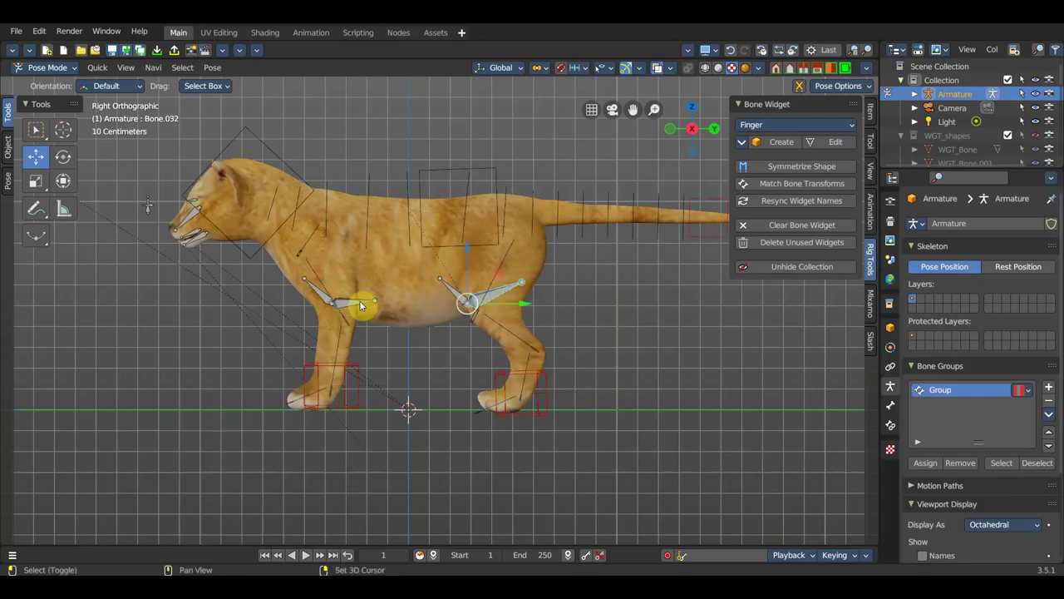
left_click(316, 291, "shift")
middle_click_drag(353, 366, 364, 288)
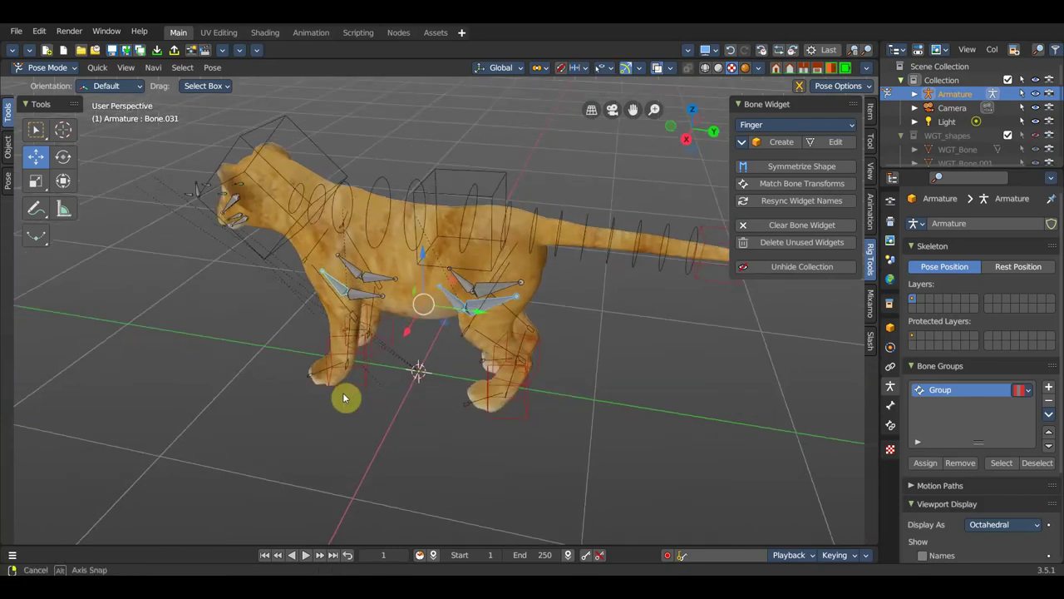
left_click(374, 281, "shift")
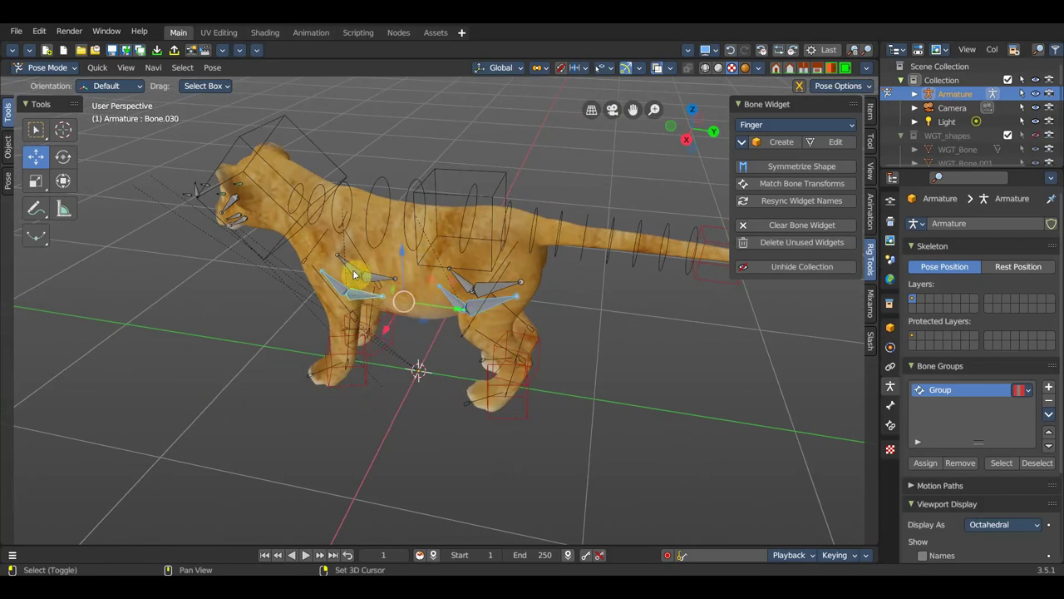
left_click(462, 284, "shift")
left_click(502, 287, "shift")
left_click(472, 288)
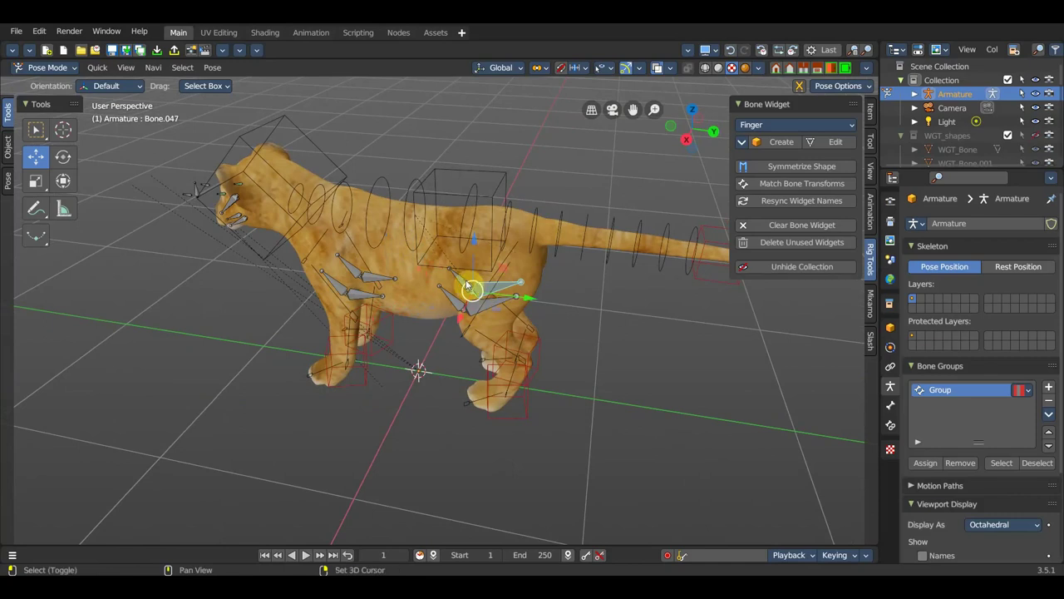
left_click(491, 307)
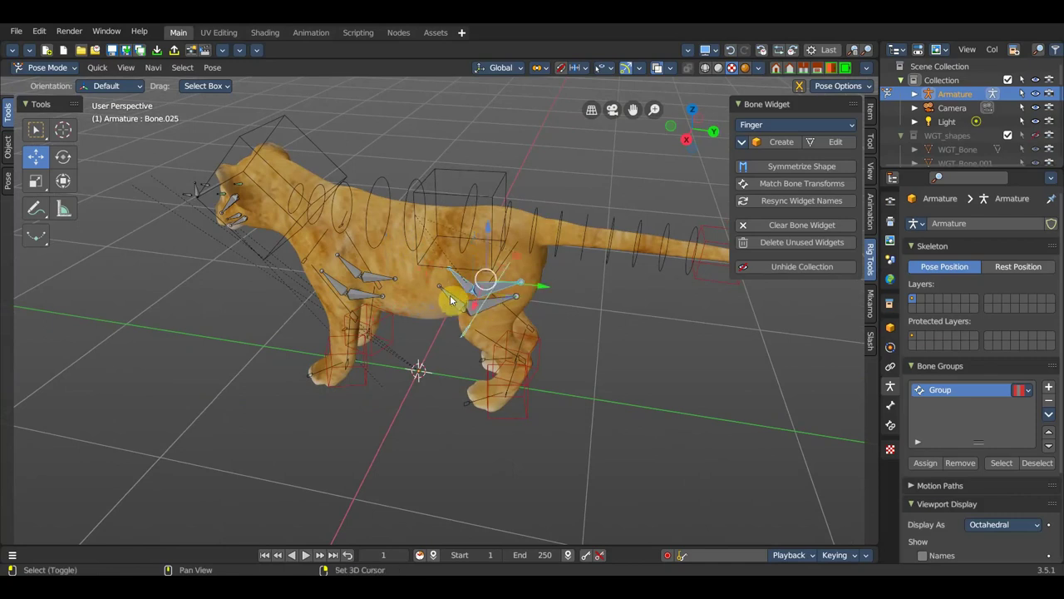
key("ctrl+z")
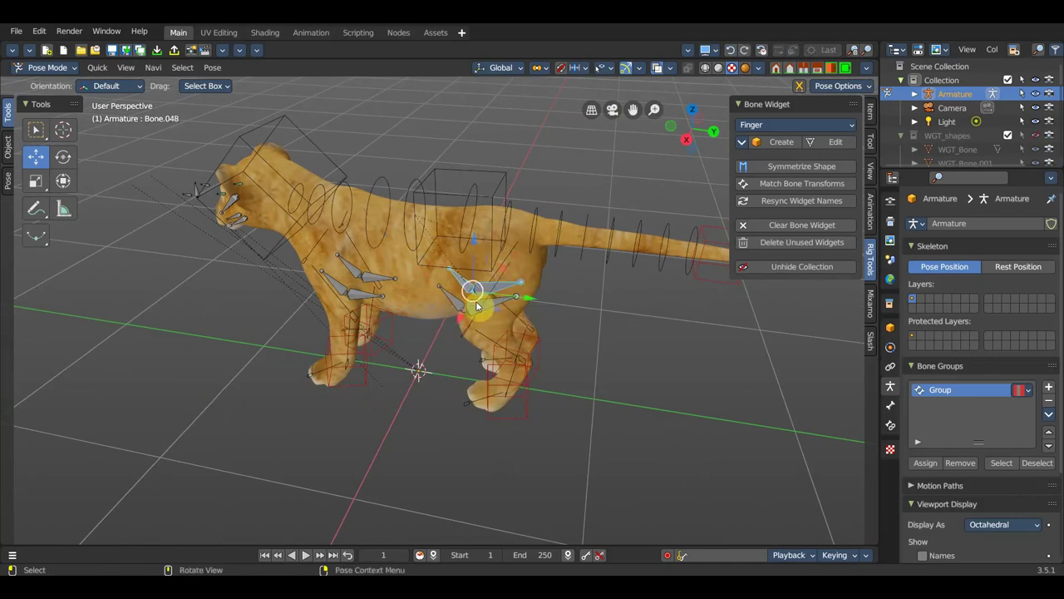
Reselect five leg bones and give them Sphere widgets at global size 1.75, slide 0.39
middle_click_drag(503, 305, 519, 304)
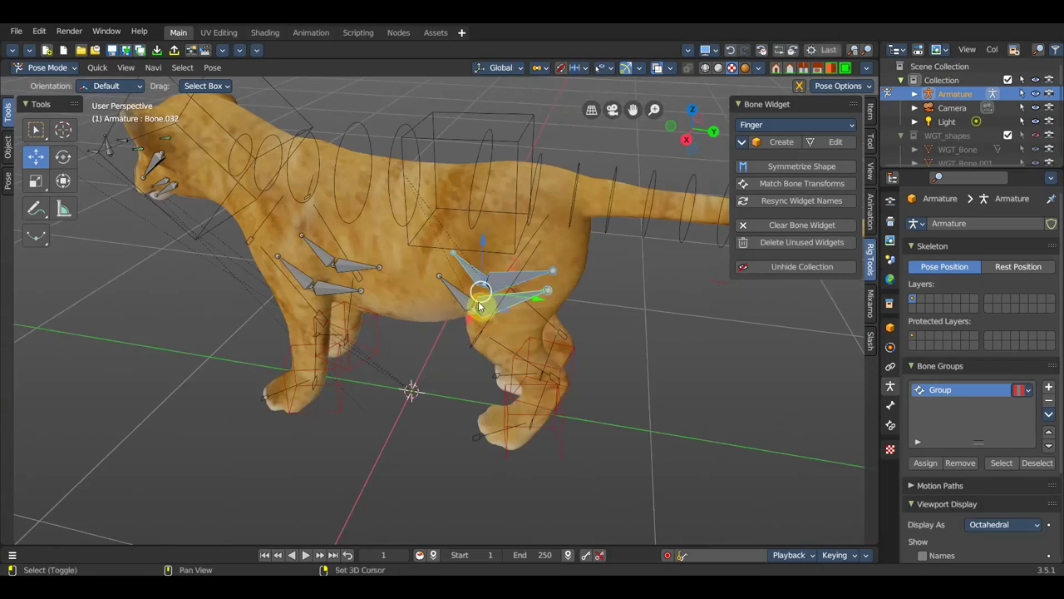
left_click(454, 291)
left_click(337, 286, "shift")
left_click(322, 253, "shift")
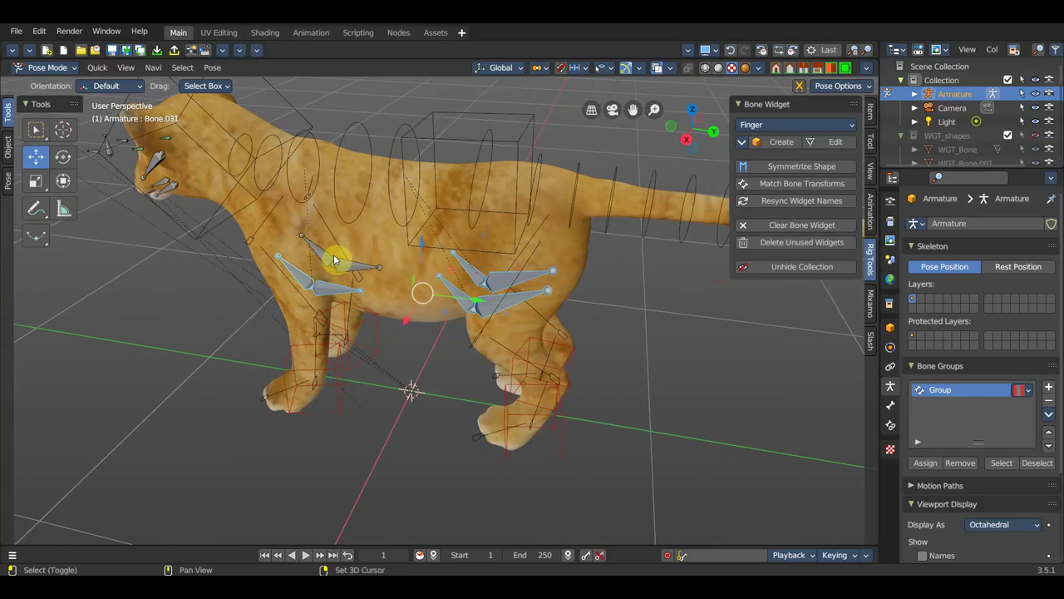
left_click(349, 267, "shift")
left_click(354, 270, "shift")
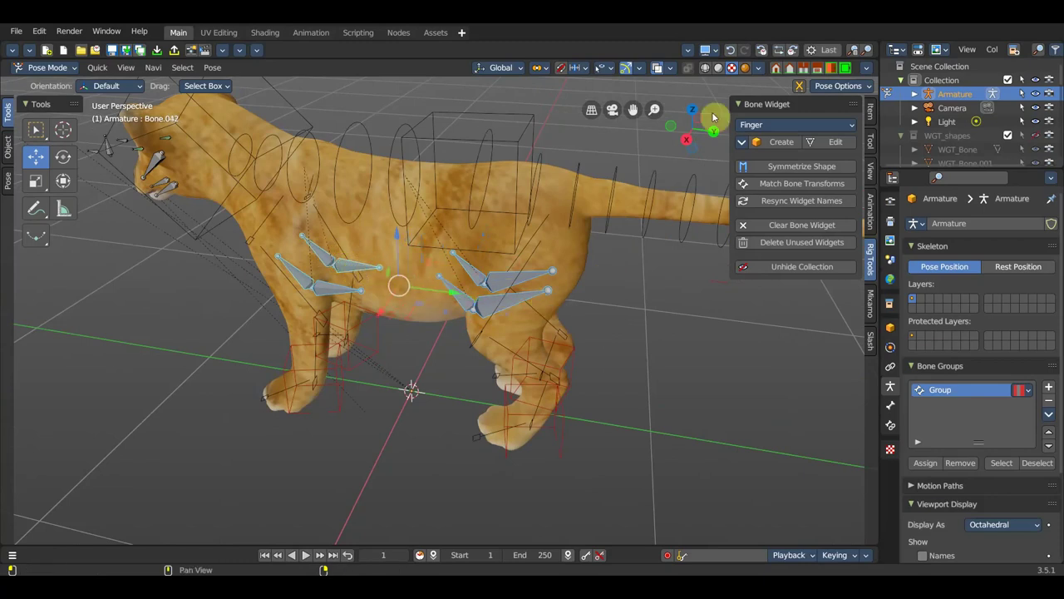
left_click(772, 129)
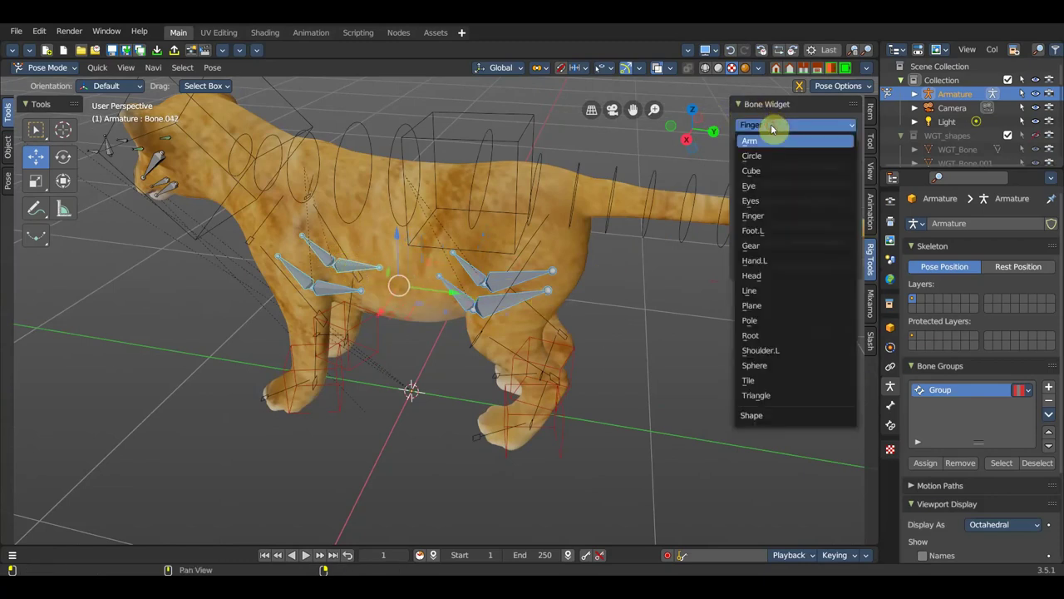
left_click(789, 364)
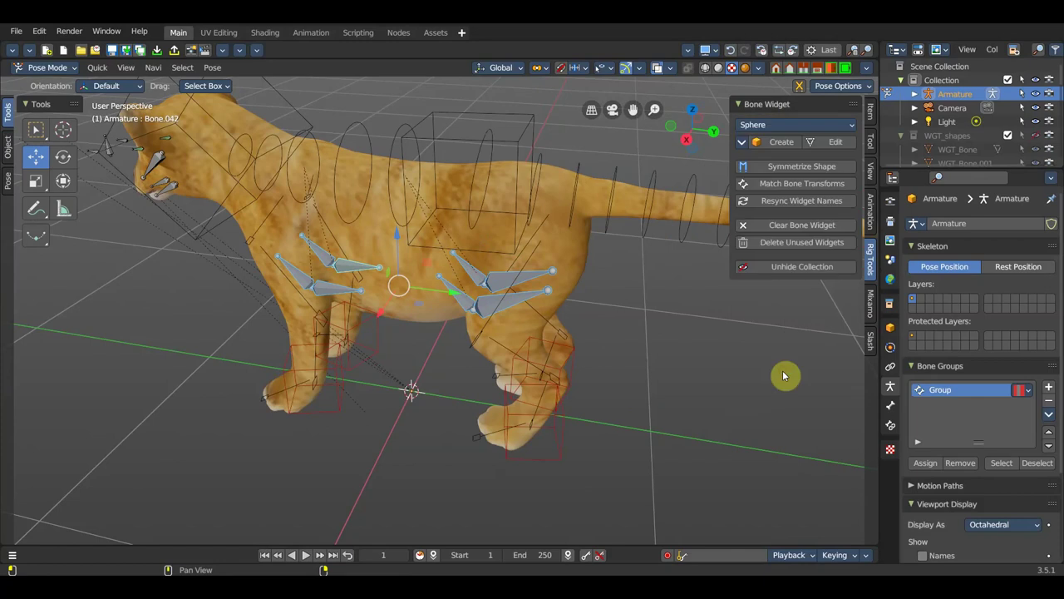
left_click(777, 142)
left_click_drag(208, 457, 220, 458)
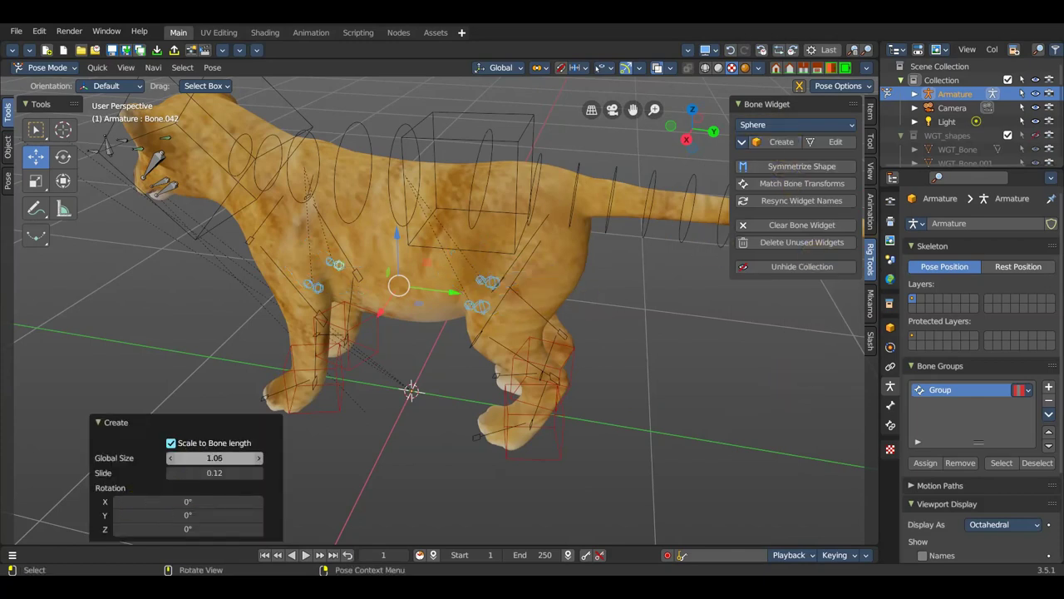
mouse_move(214, 458)
left_mouse_down()
mouse_move(250, 472)
mouse_move(211, 473)
left_mouse_up()
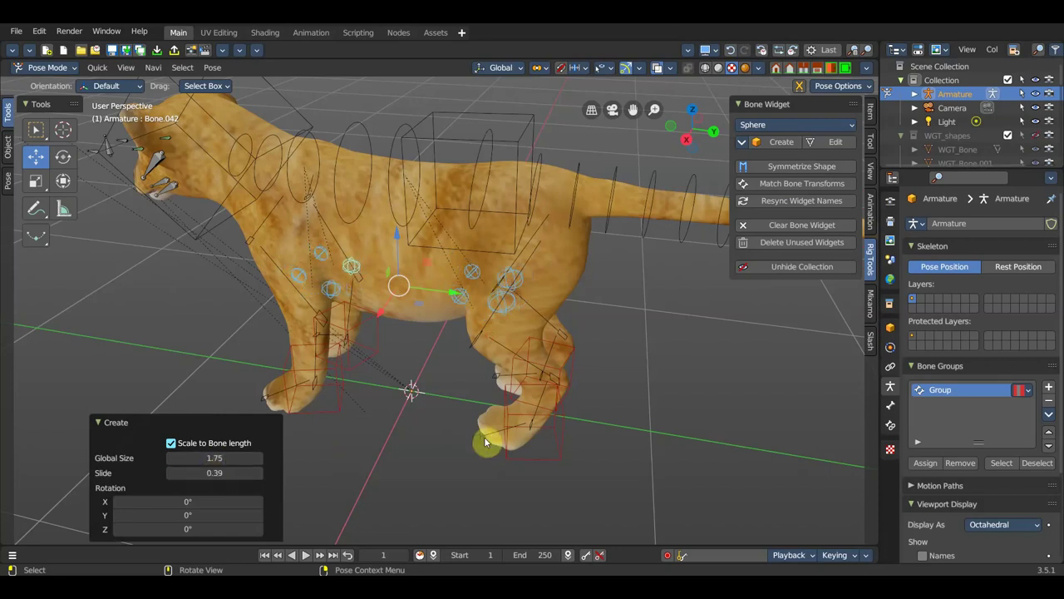
key("KP_3")
key("KP_1")
Create a Sphere widget on the selected face bone
mouse_move(557, 353)
middle_mouse_down()
mouse_move(487, 361)
mouse_move(674, 413)
mouse_move(532, 408)
middle_mouse_up()
scroll(238, 254, "up", 2)
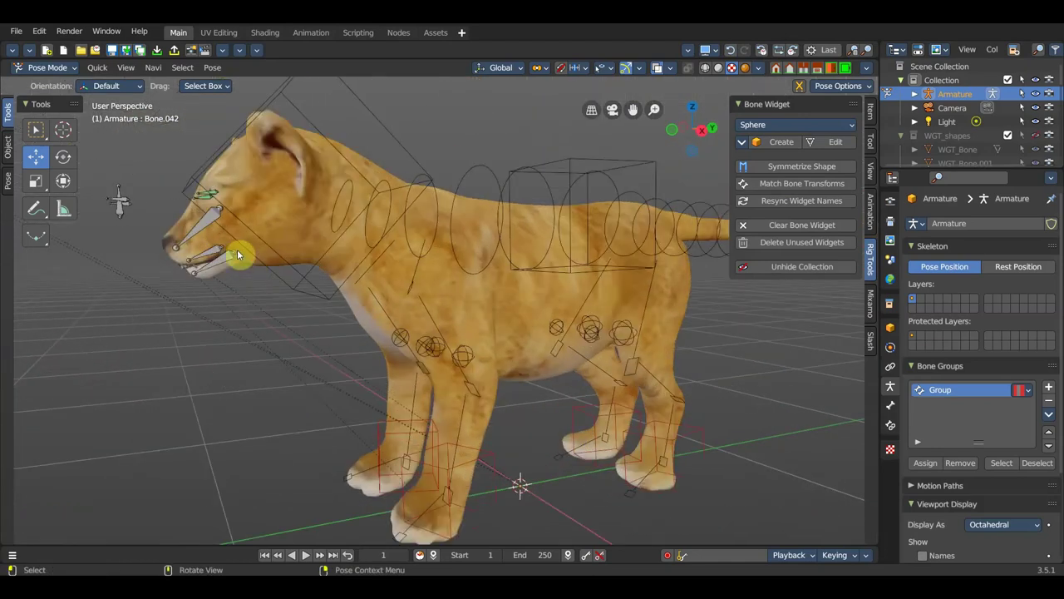
left_click(777, 145)
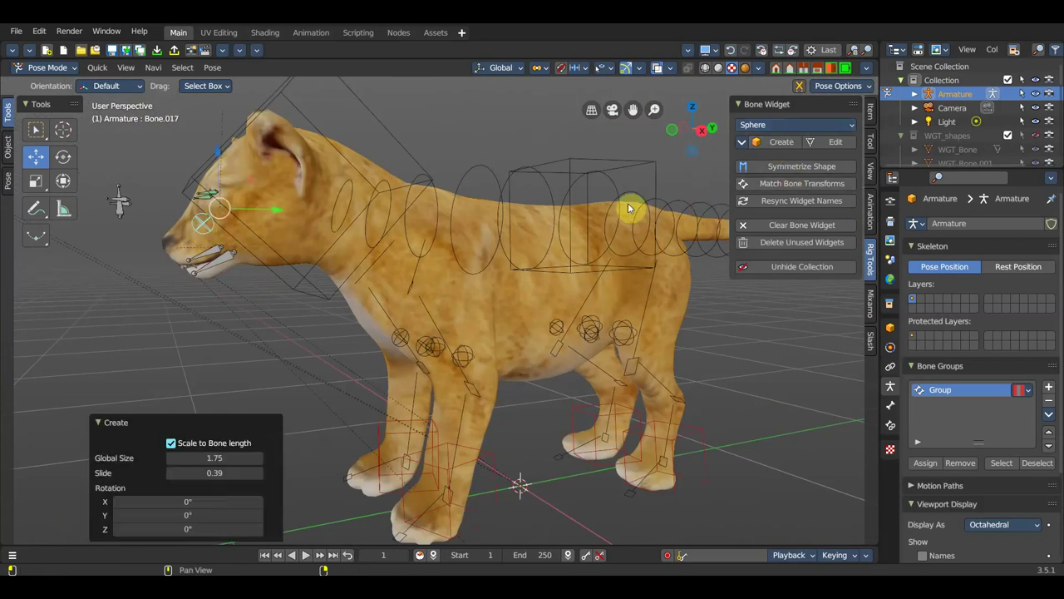
Give jaw bone Bone.018 a Finger widget at global size 2.08 with slide 0.00
left_click(220, 259)
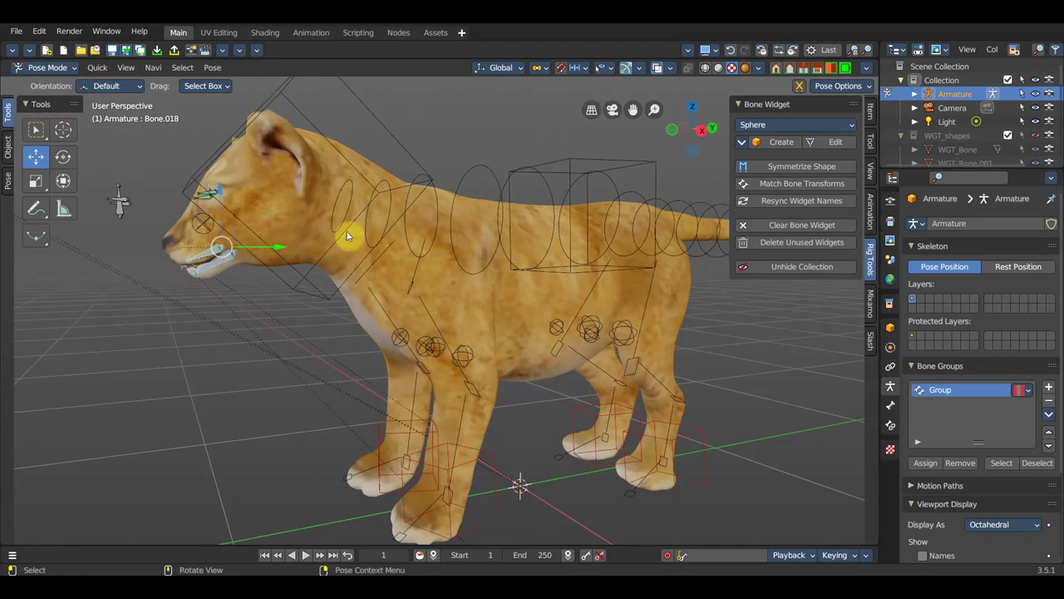
left_click(774, 125)
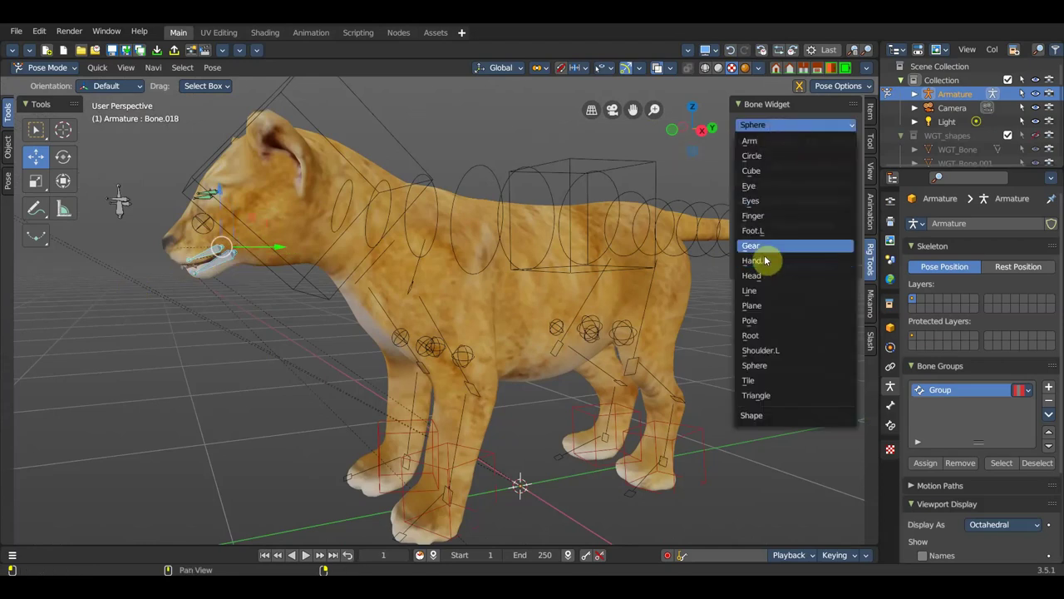
left_click(767, 215)
left_click(775, 142)
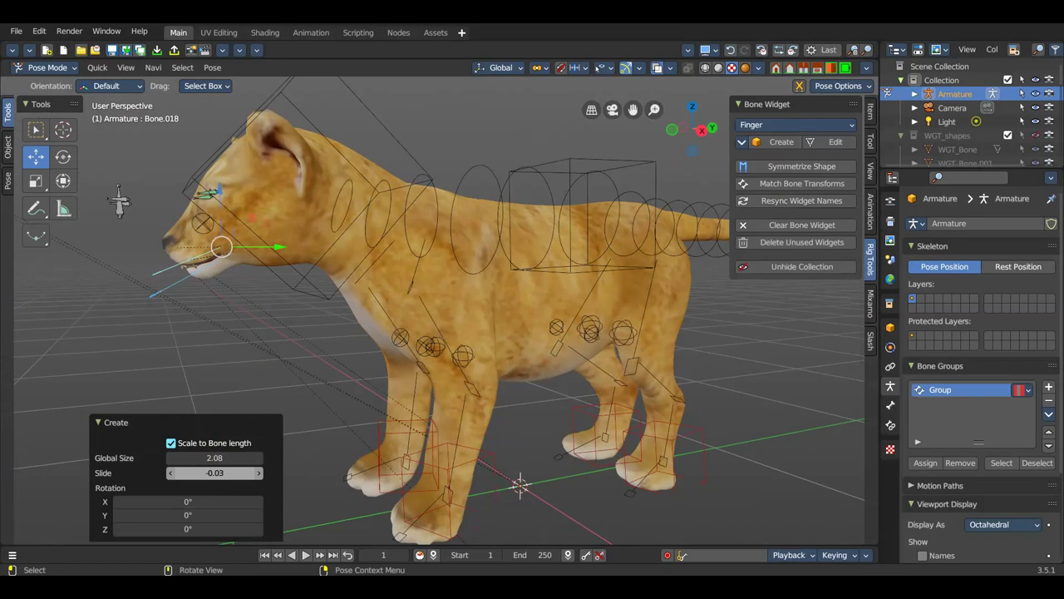
left_click_drag(214, 472, 438, 353)
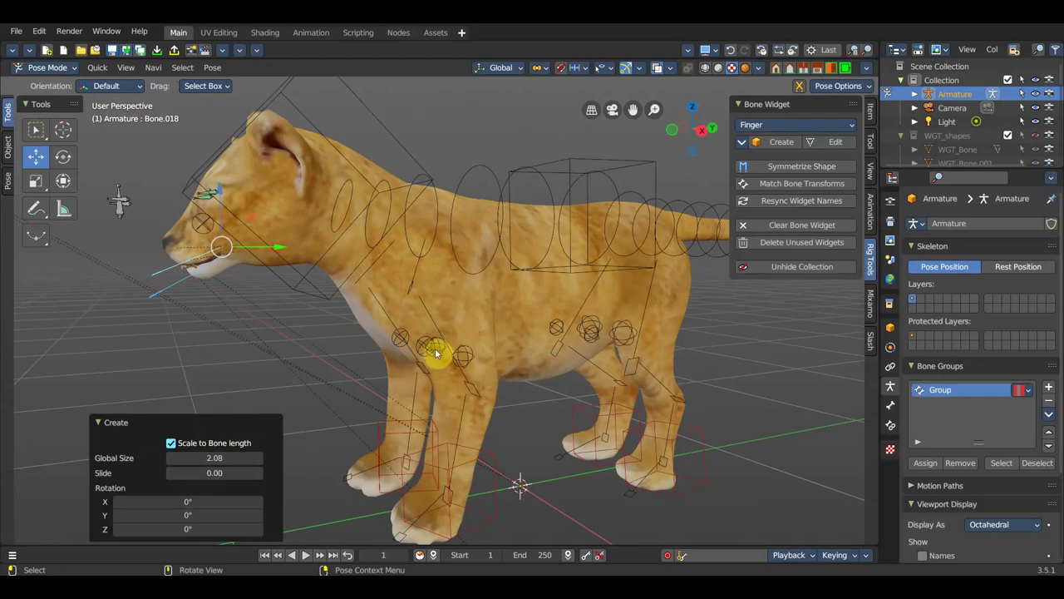
key("KP_3")
Orbit around the lion and select the body cube control together with the head cage control
scroll(490, 347, "down", 2)
middle_click_drag(490, 353, 744, 423)
mouse_move(725, 349)
middle_mouse_down()
mouse_move(680, 351)
mouse_move(745, 358)
mouse_move(520, 385)
mouse_move(579, 366)
middle_mouse_up()
scroll(580, 366, "up", 2)
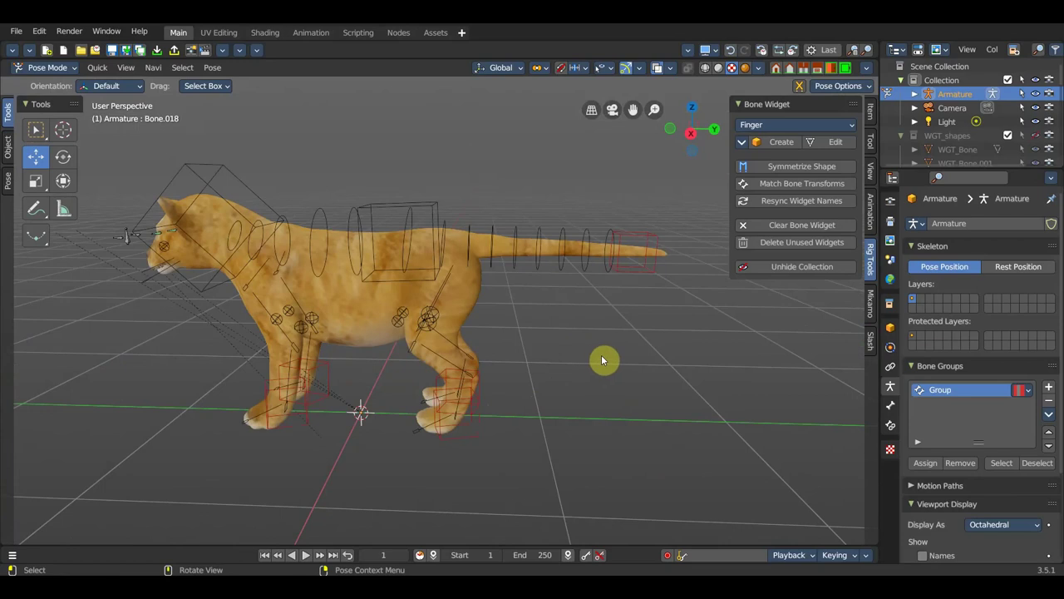
scroll(656, 257, "up", 2)
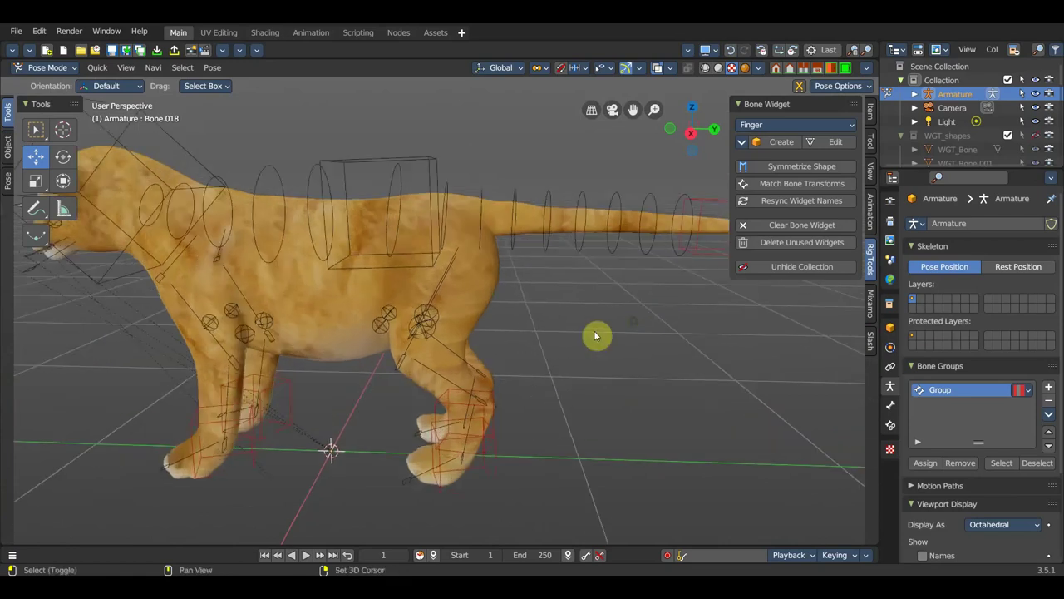
middle_click_drag(596, 336, 528, 354)
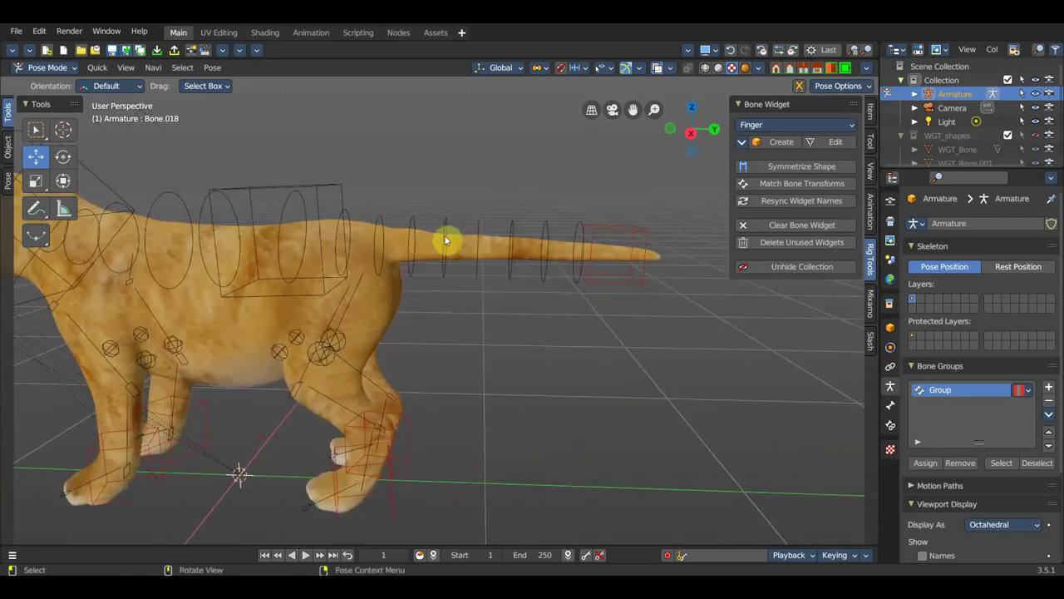
left_click(333, 188)
scroll(417, 218, "down", 2)
middle_click_drag(464, 221, 510, 222)
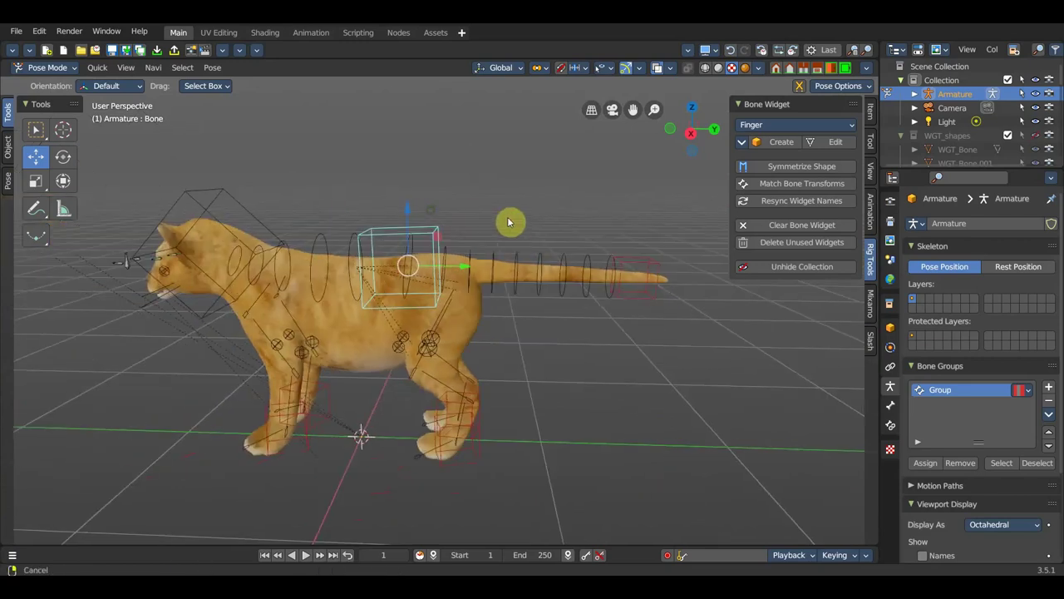
left_click(262, 221)
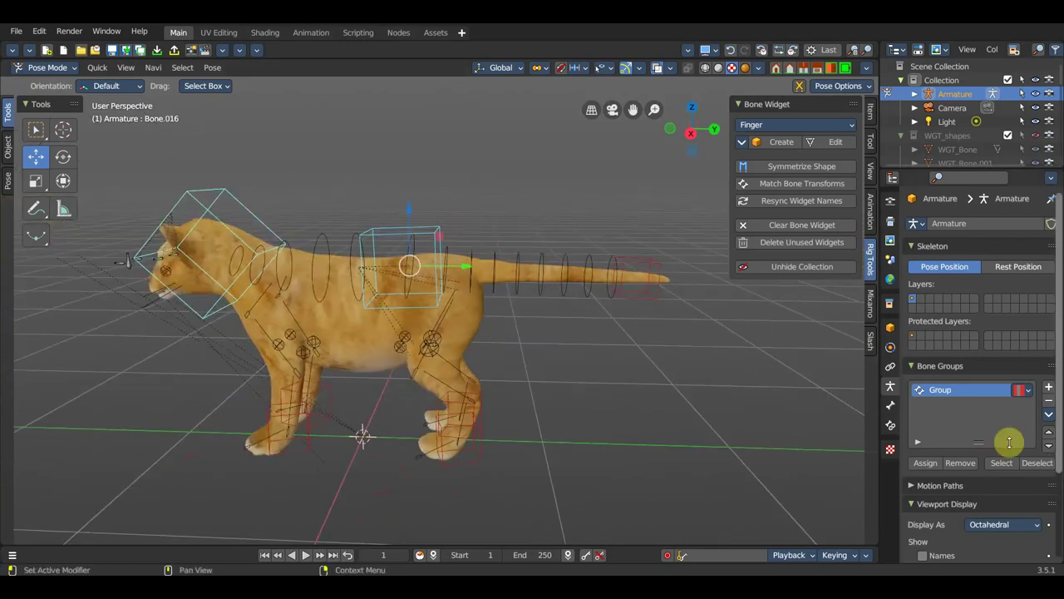
left_click(1050, 389)
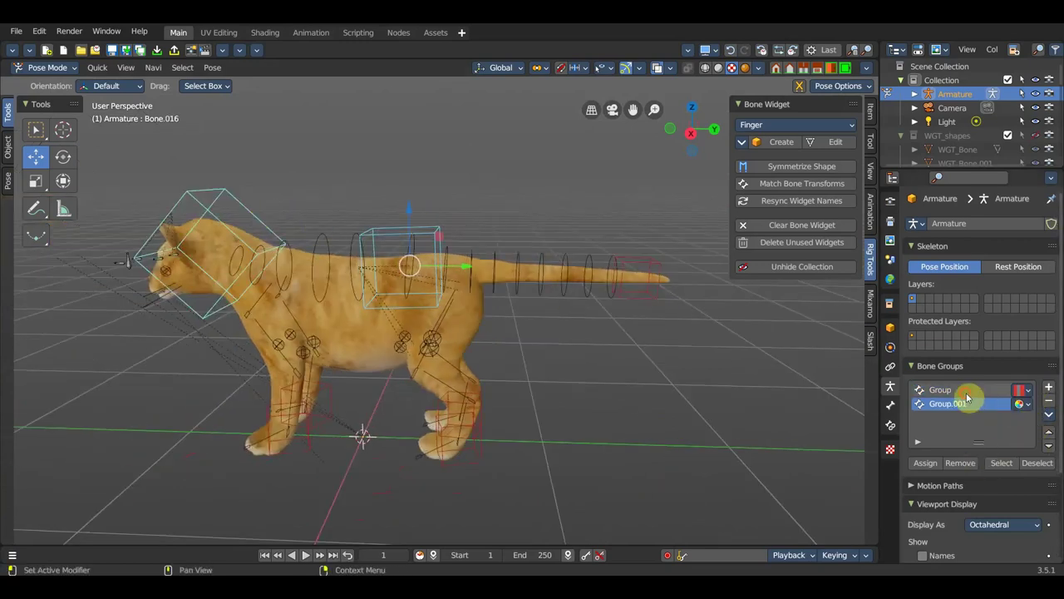
left_click(965, 391)
left_click(925, 462)
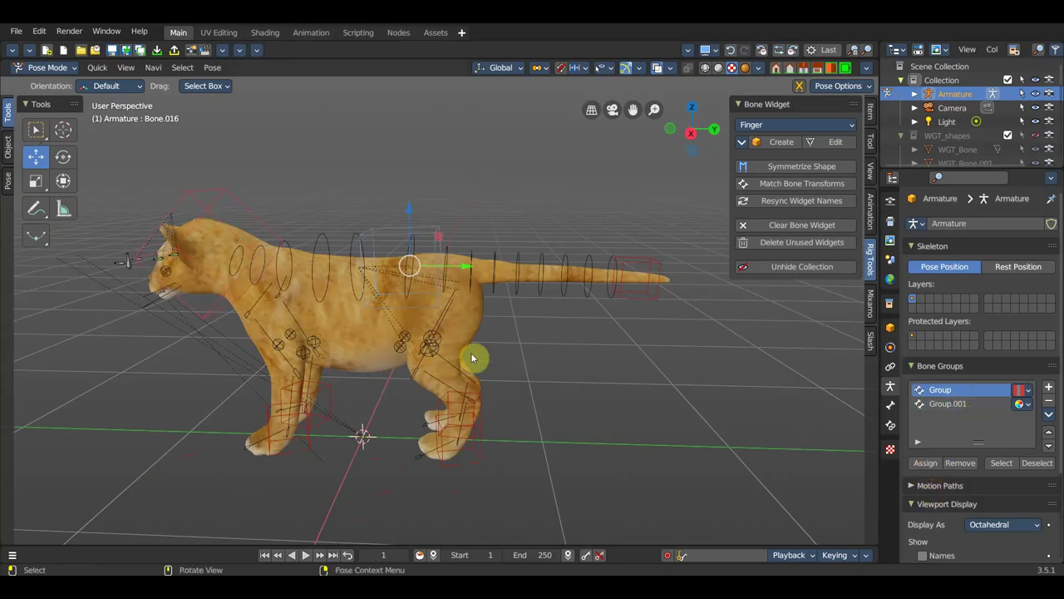
scroll(428, 274, "up", 2)
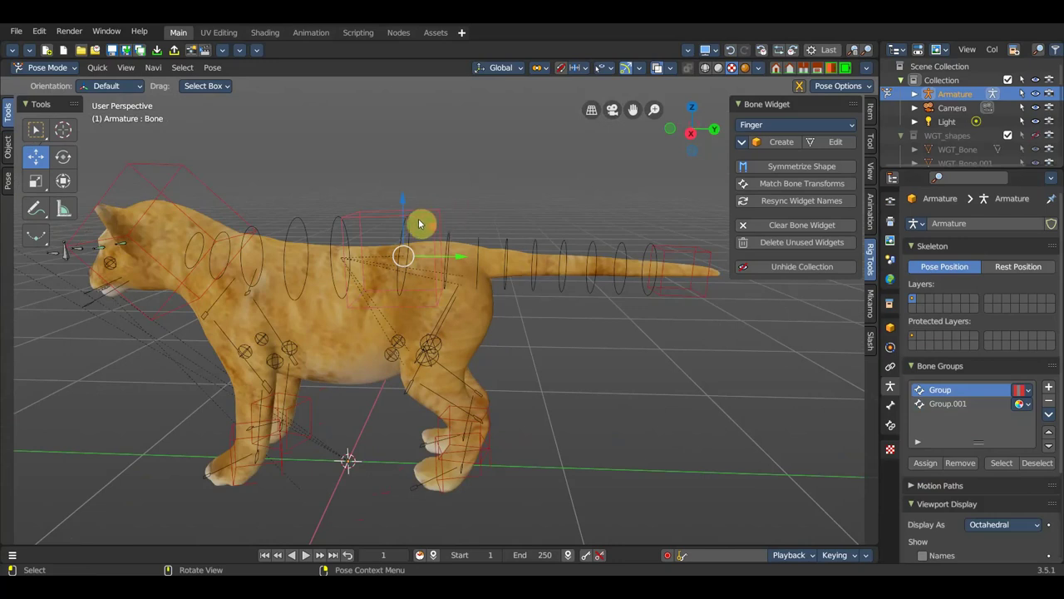
left_click(232, 208)
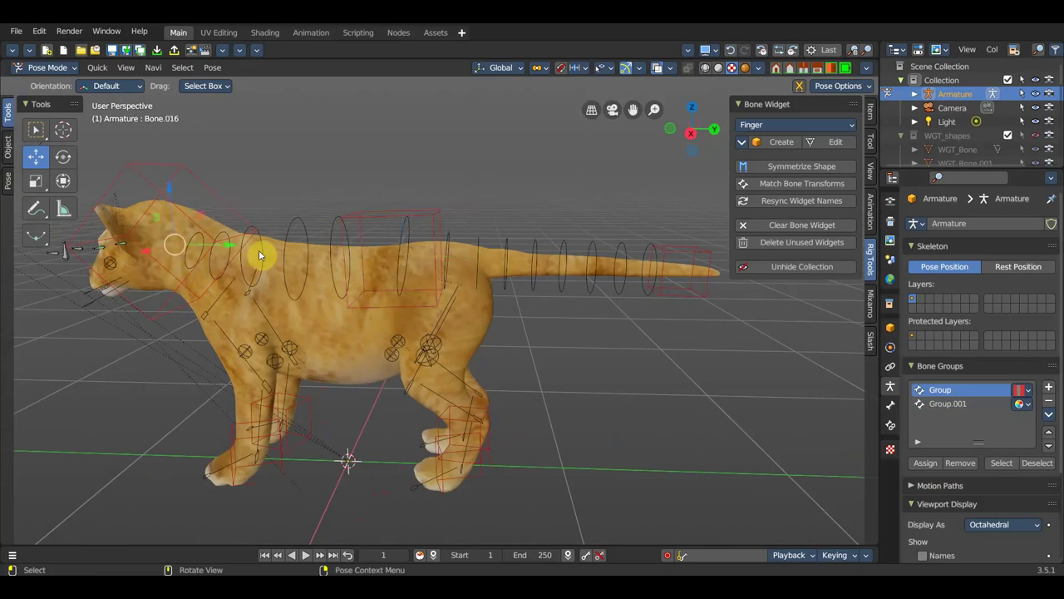
middle_click_drag(258, 249, 397, 272, "shift")
mouse_move(377, 311)
middle_mouse_down()
mouse_move(409, 334)
mouse_move(388, 313)
middle_mouse_up()
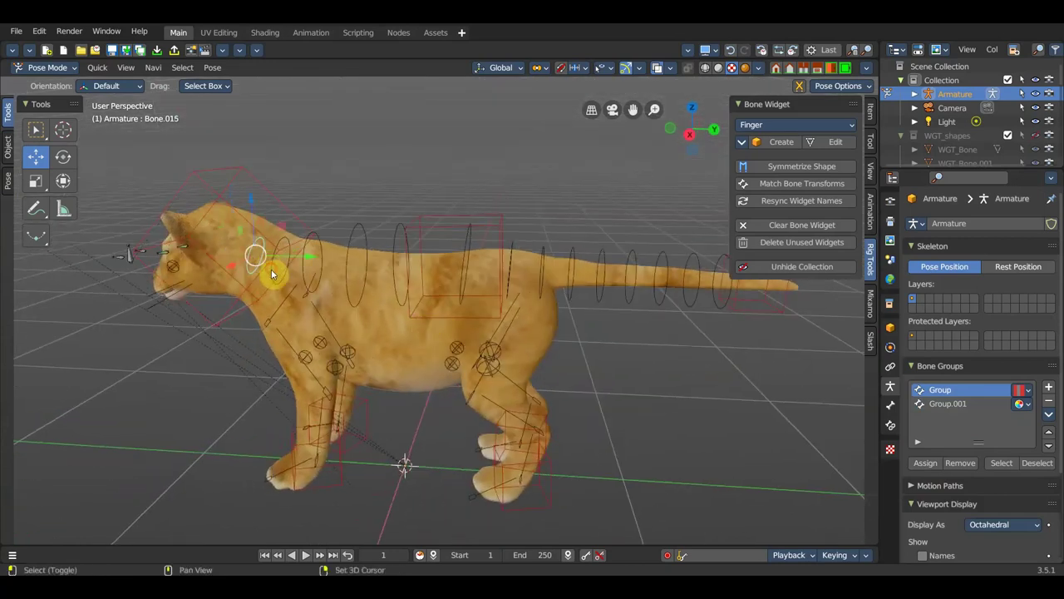
left_click(304, 285, "shift")
left_click(353, 286, "shift")
left_click(460, 290, "shift")
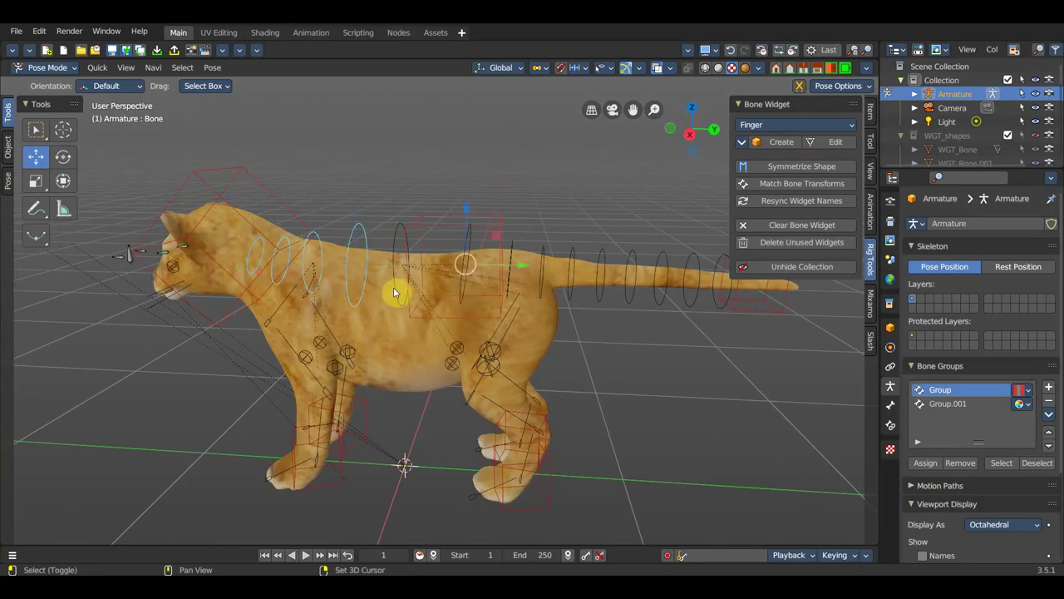
left_click(400, 291, "shift")
left_click(465, 297, "shift")
left_click(543, 266, "shift")
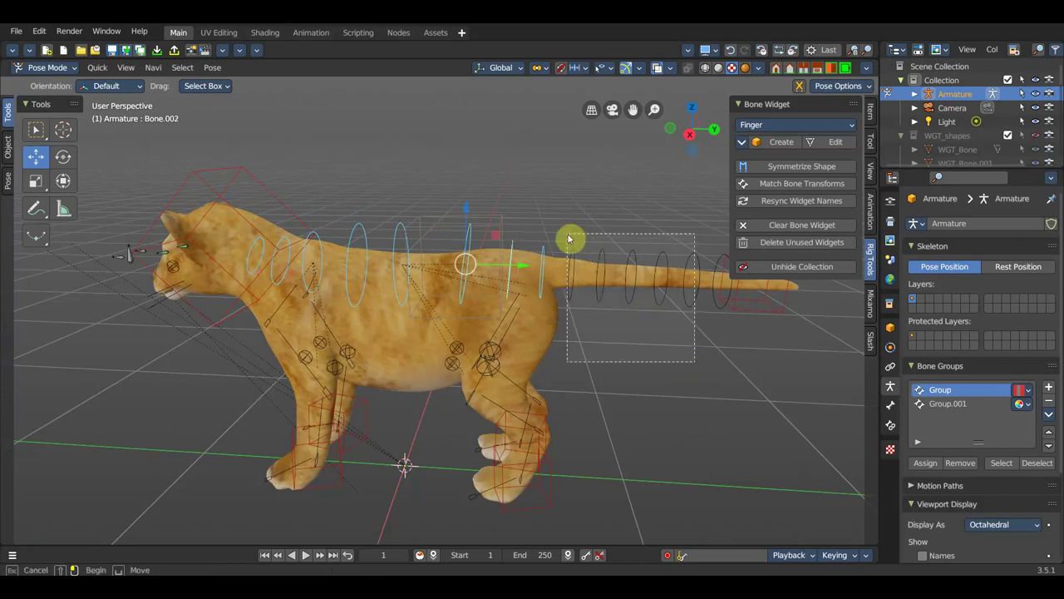
middle_click_drag(646, 372, 457, 383, "shift")
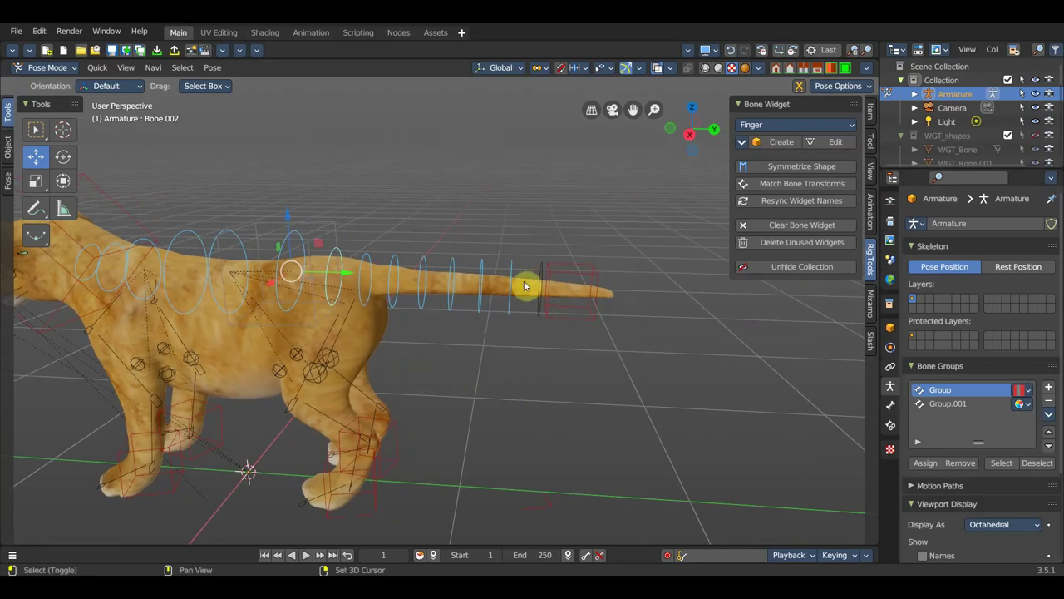
left_click(539, 283)
left_click(951, 404)
left_click(1019, 404)
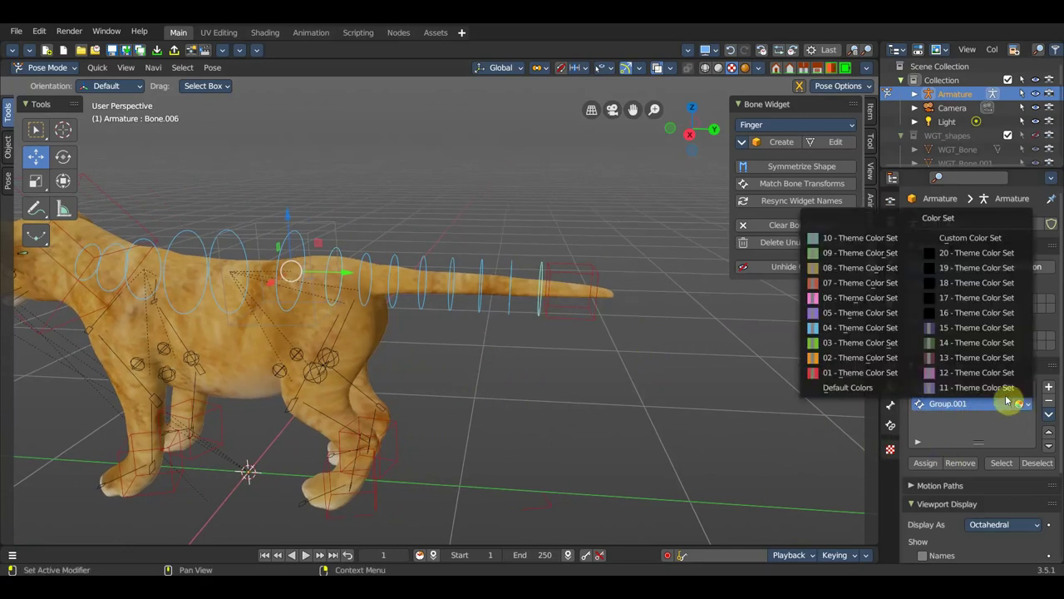
left_click(839, 343)
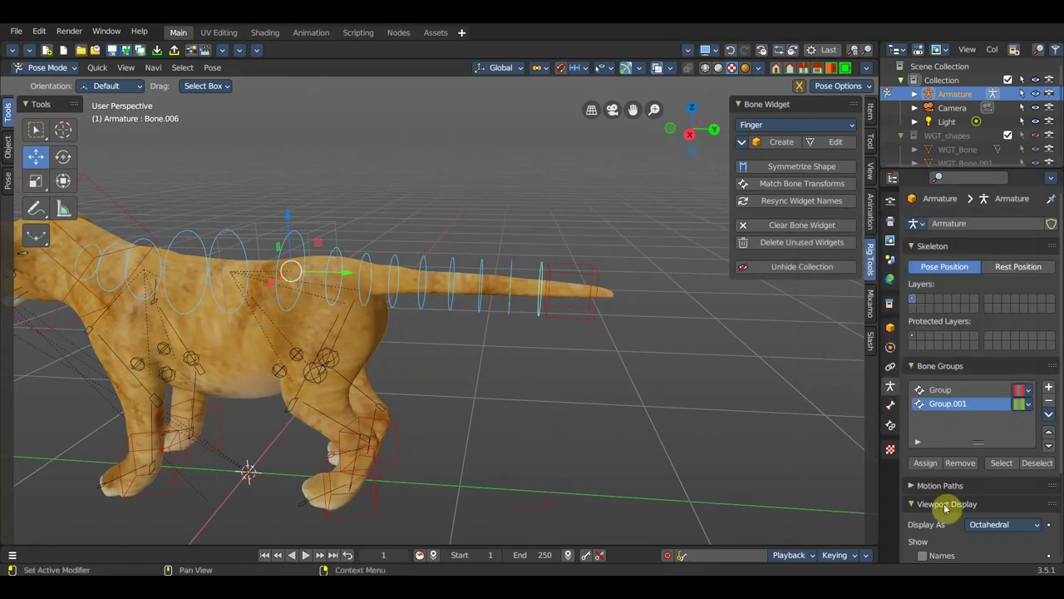
left_click(927, 464)
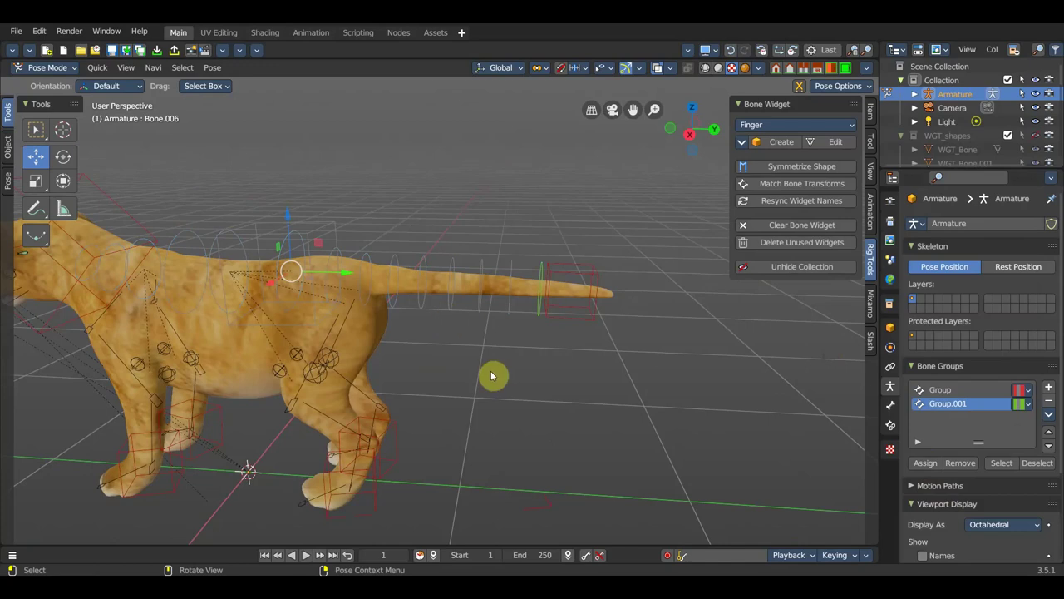
scroll(491, 378, "down", 2)
middle_click_drag(506, 380, 541, 364)
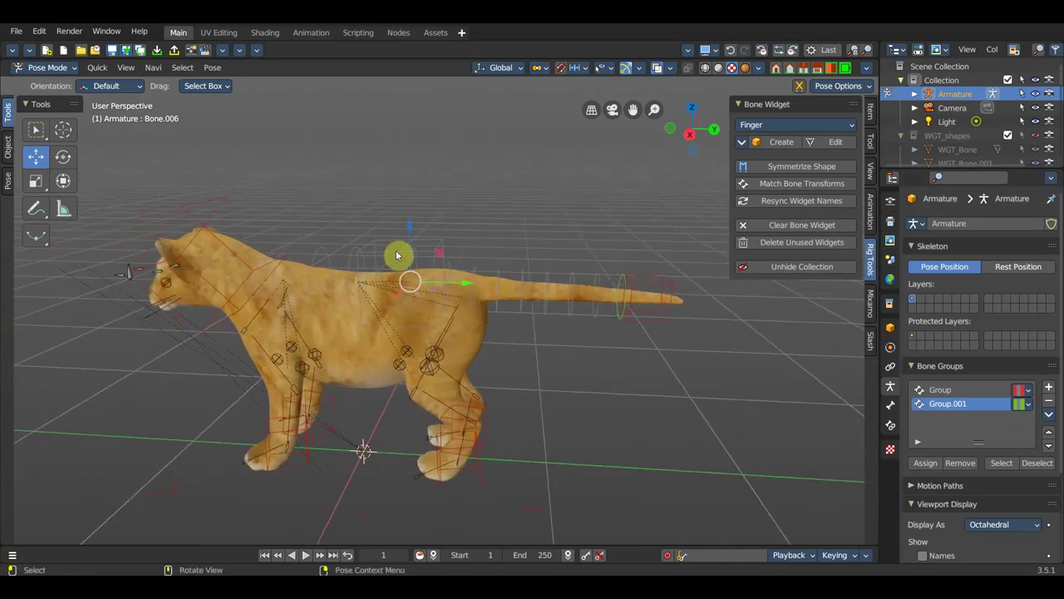
left_click(1020, 404)
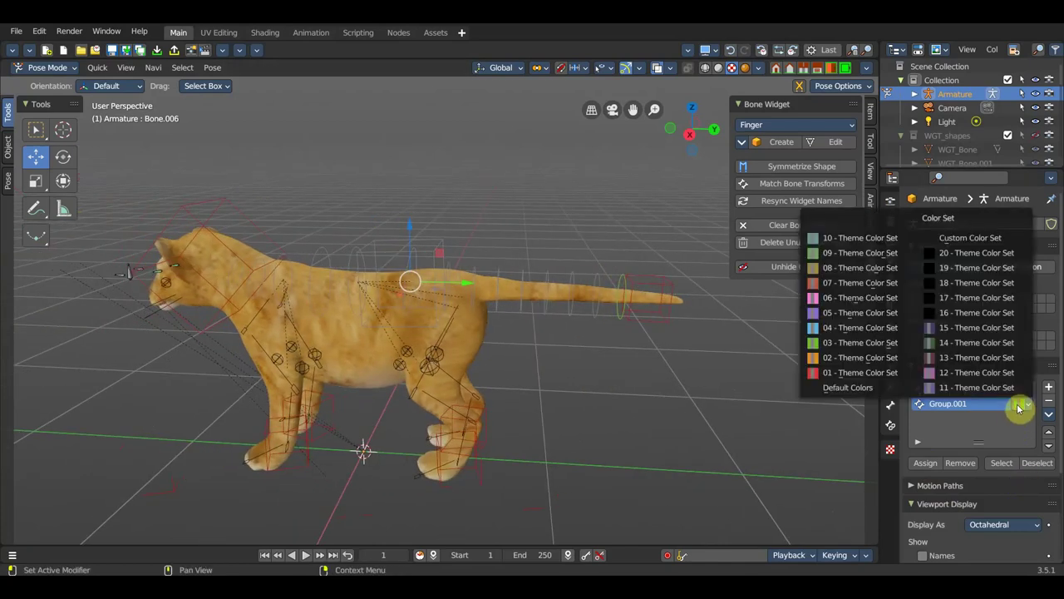
left_click(842, 277)
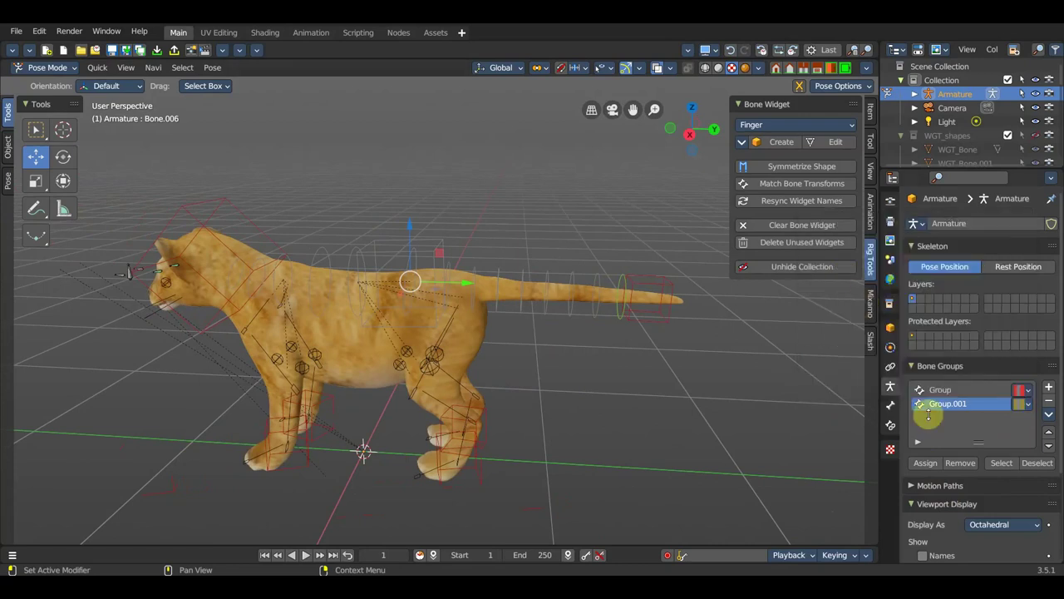
left_click(928, 463)
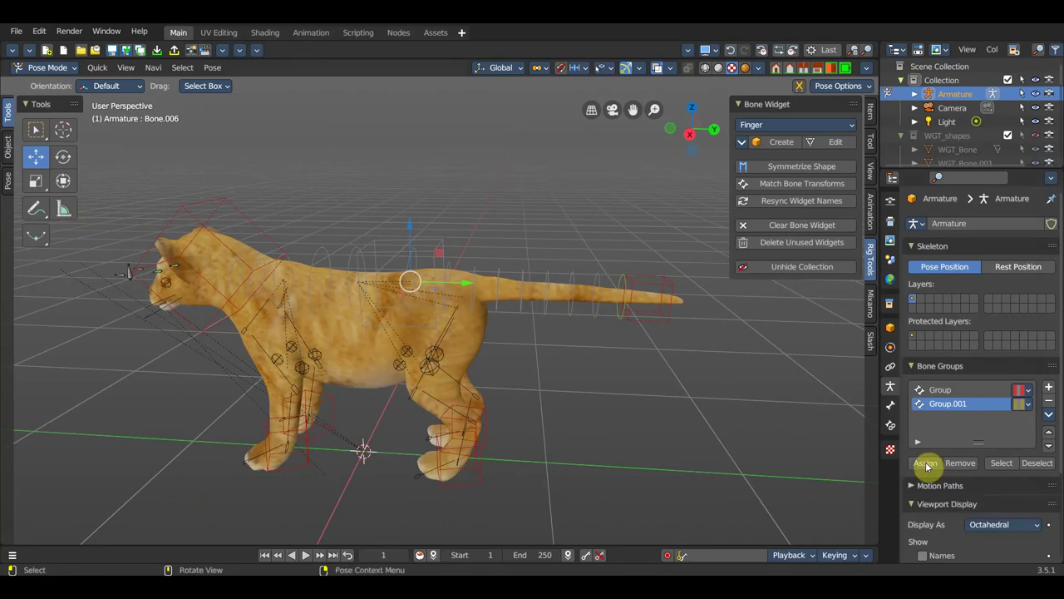
left_click(585, 394)
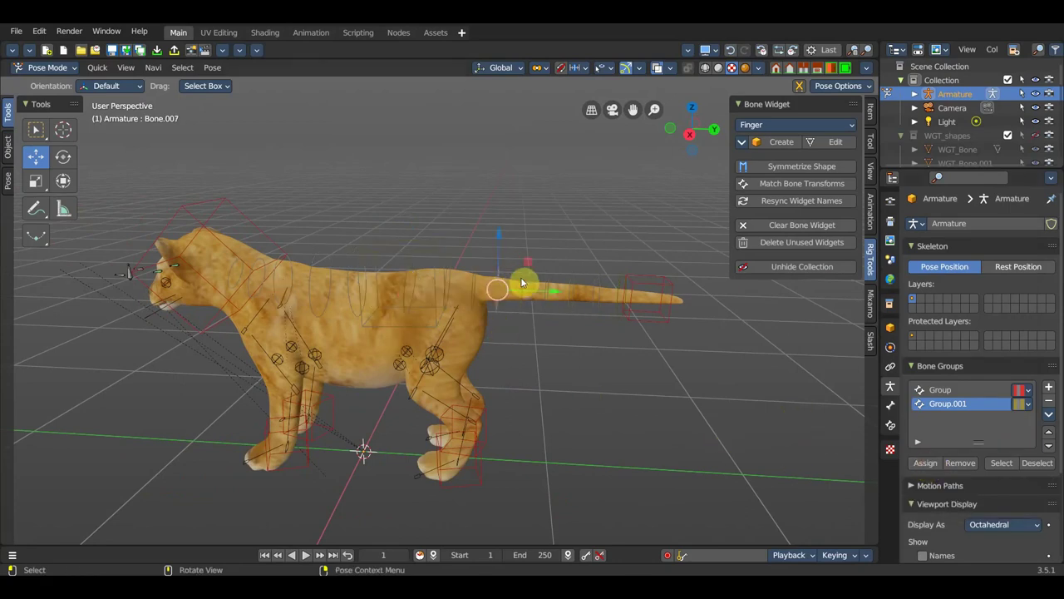
scroll(536, 334, "up", 4)
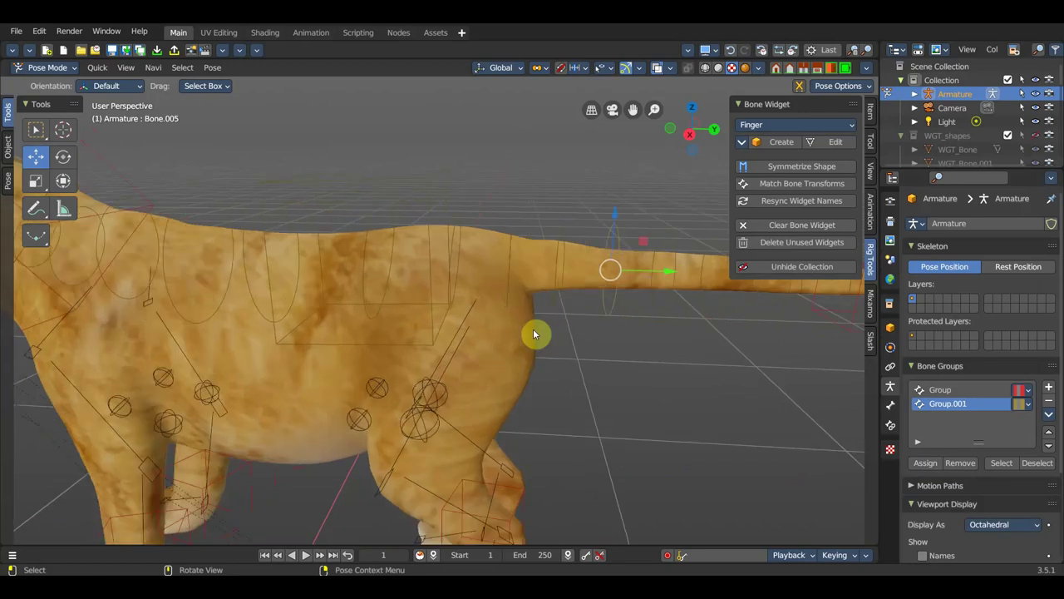
scroll(534, 333, "down", 5)
mouse_move(534, 333)
middle_mouse_down()
mouse_move(645, 347)
mouse_move(253, 318)
mouse_move(233, 293)
middle_mouse_up()
Give the eyes control bone an Eyes widget rotated 90° on X and assign it to the red Group
left_click(233, 288)
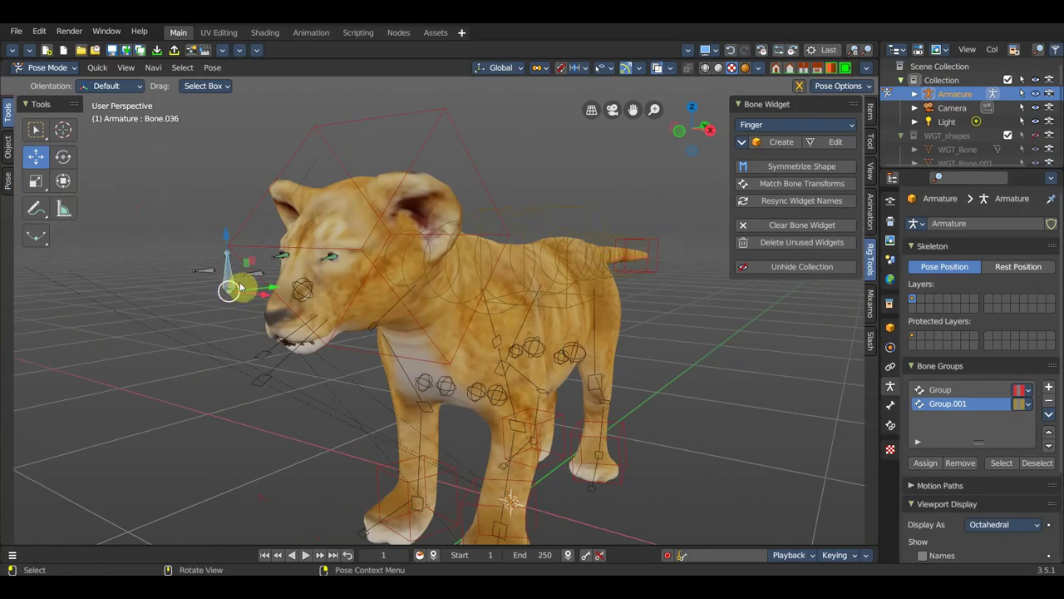
left_click(770, 127)
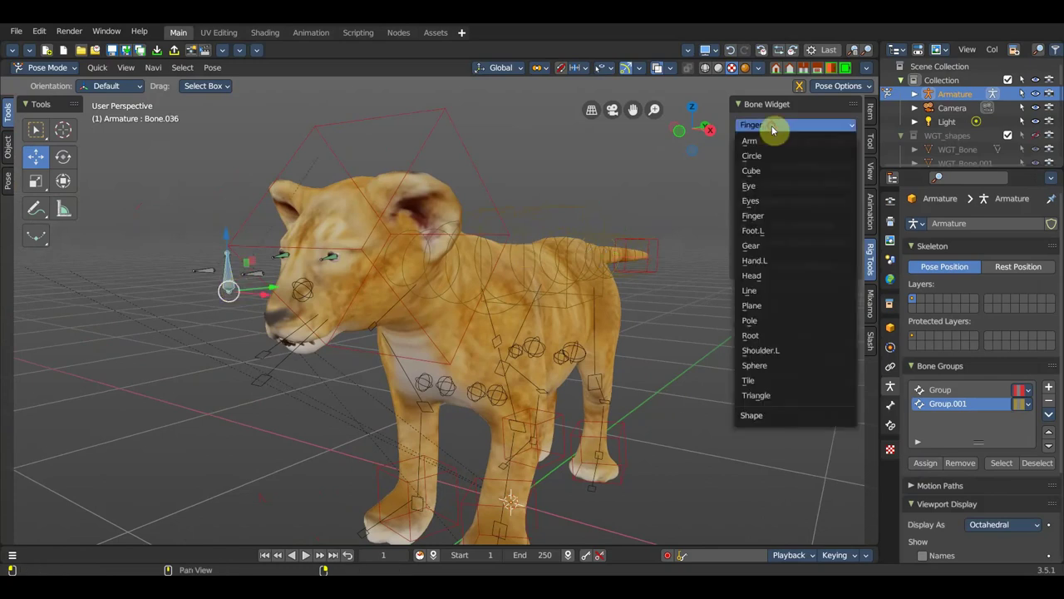
left_click(767, 200)
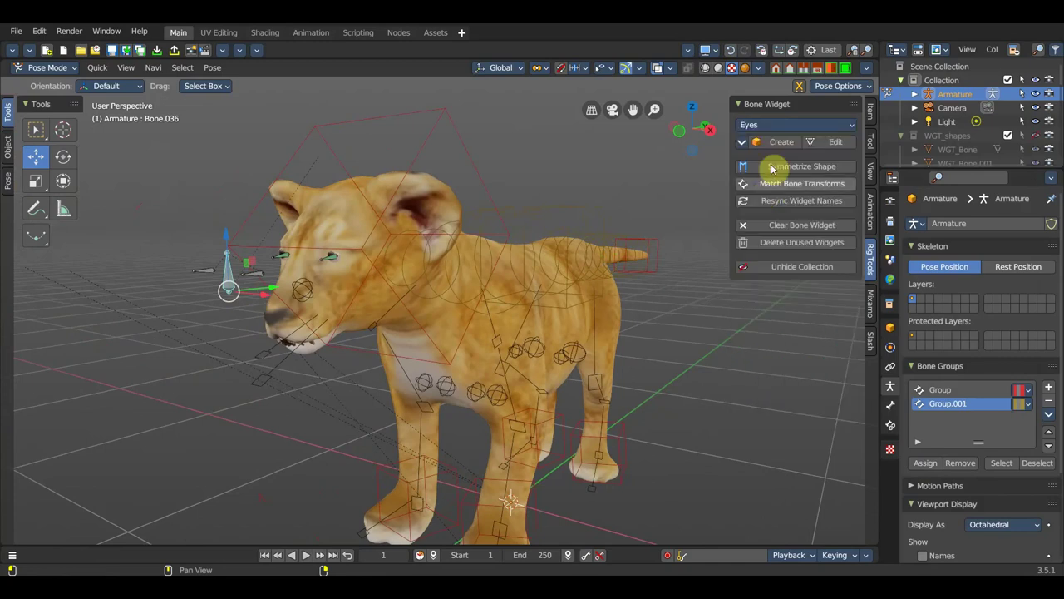
left_click(777, 141)
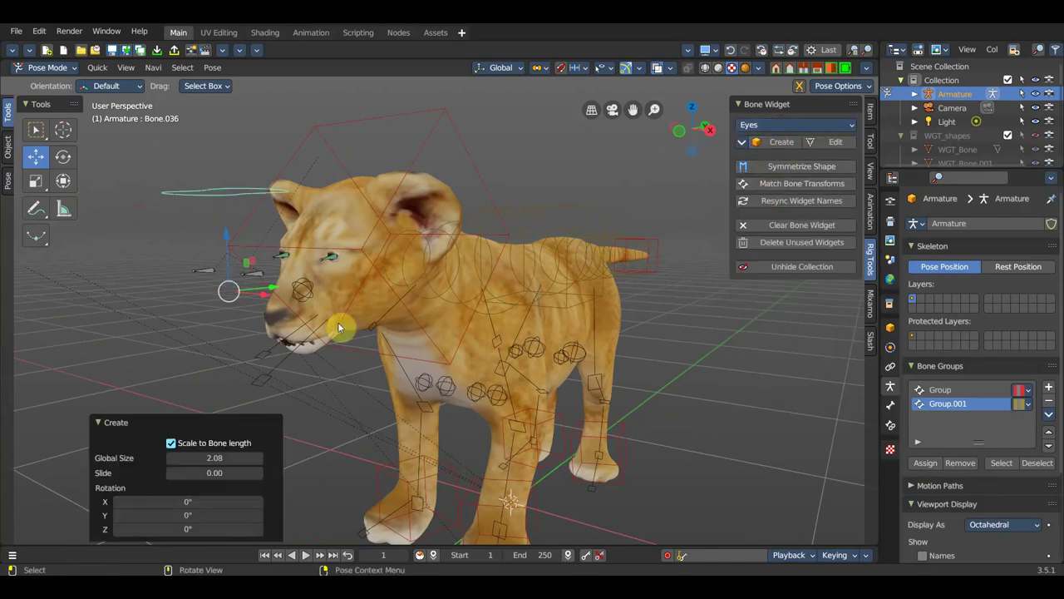
left_click(196, 502)
type("90")
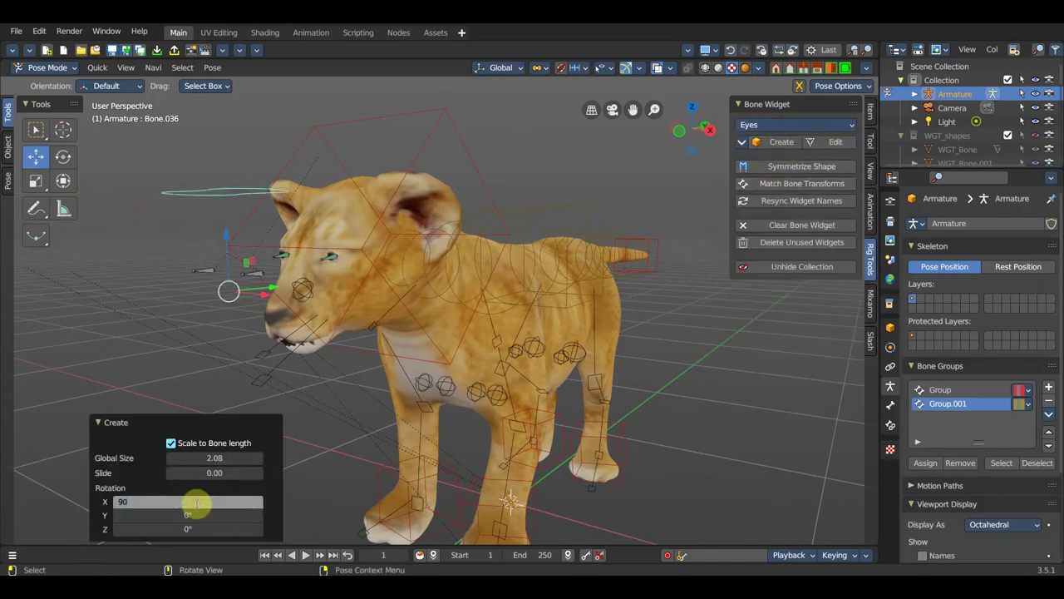
key("Return")
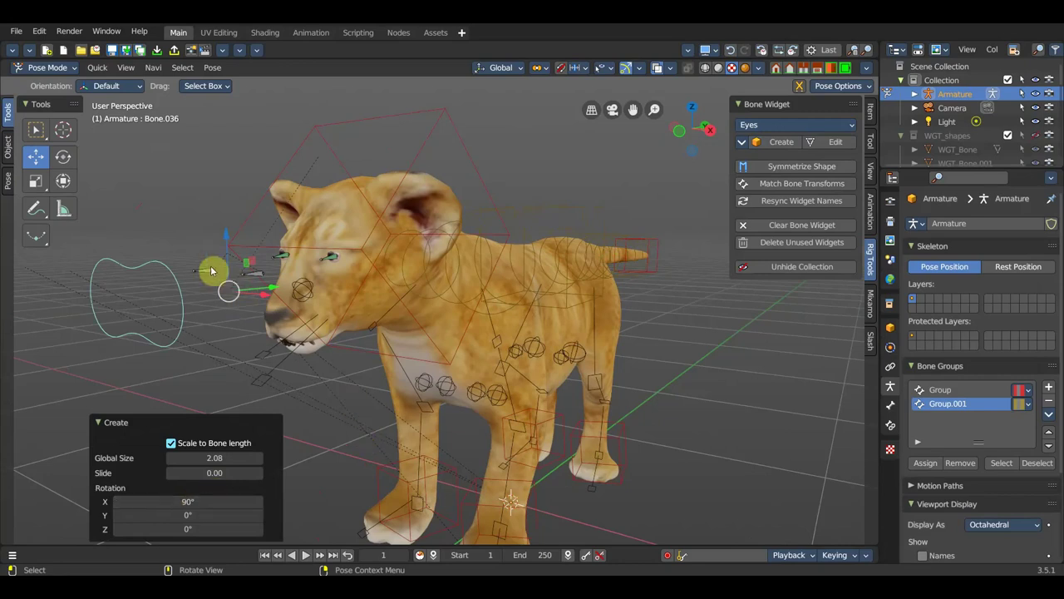
left_click(1028, 404)
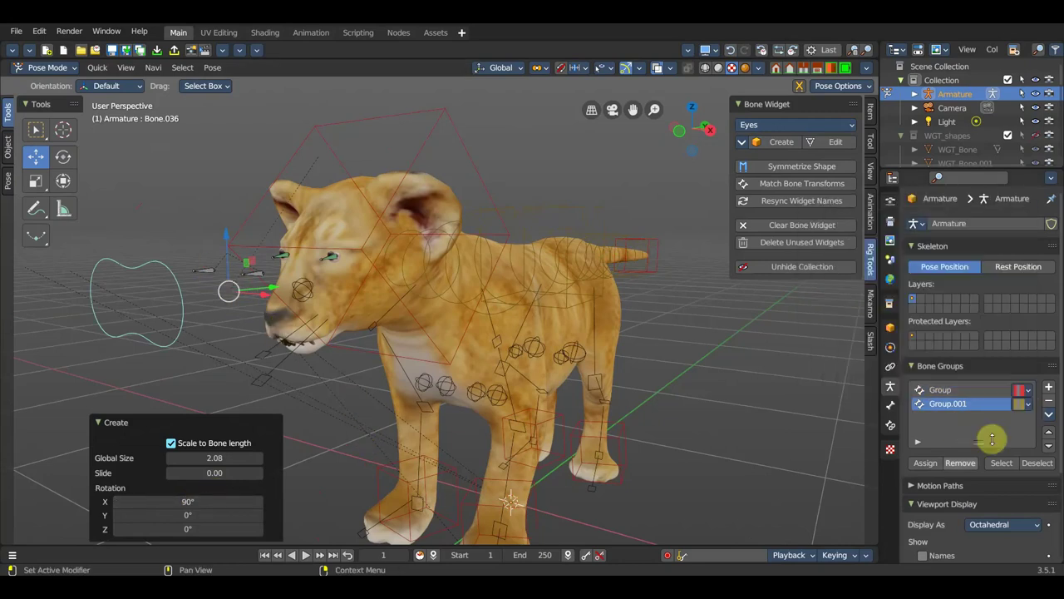
left_click(949, 390)
left_click(931, 463)
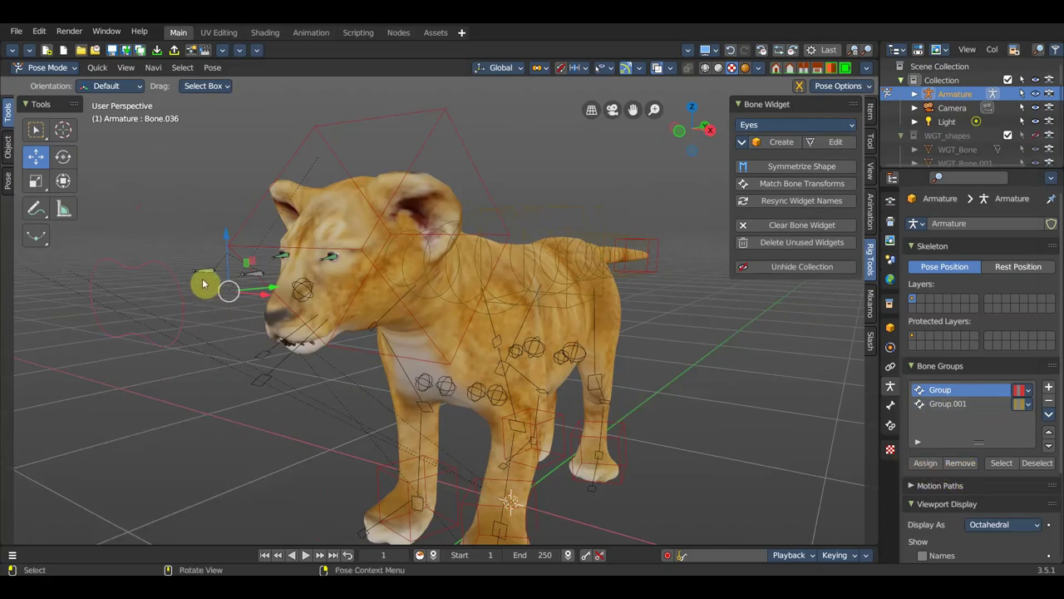
Give the other eye control bone an Eye widget with 0° X rotation, slid -1.53 along the bone
left_click(303, 279)
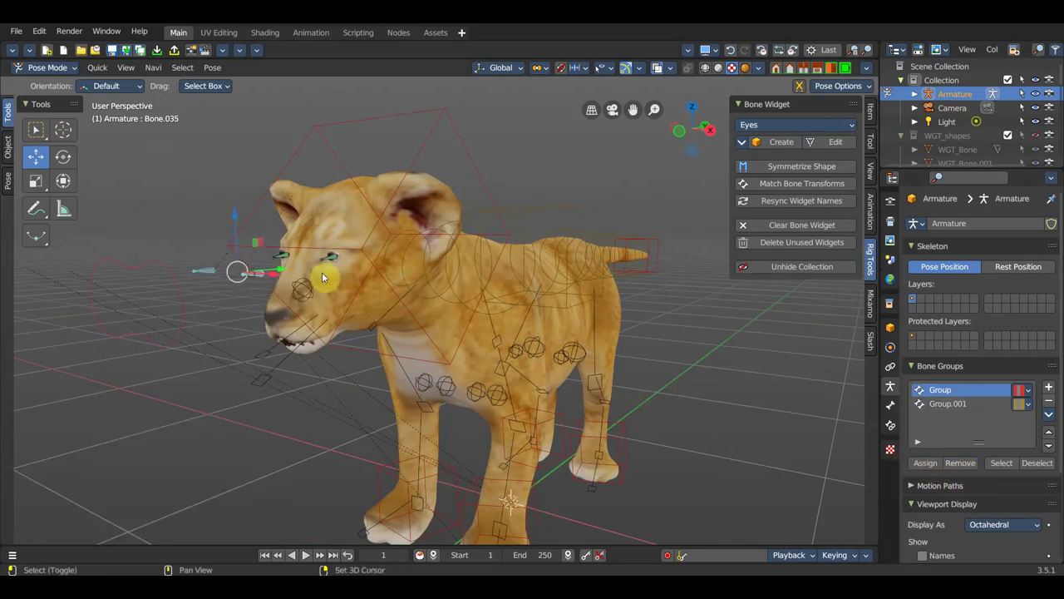
left_click(779, 127)
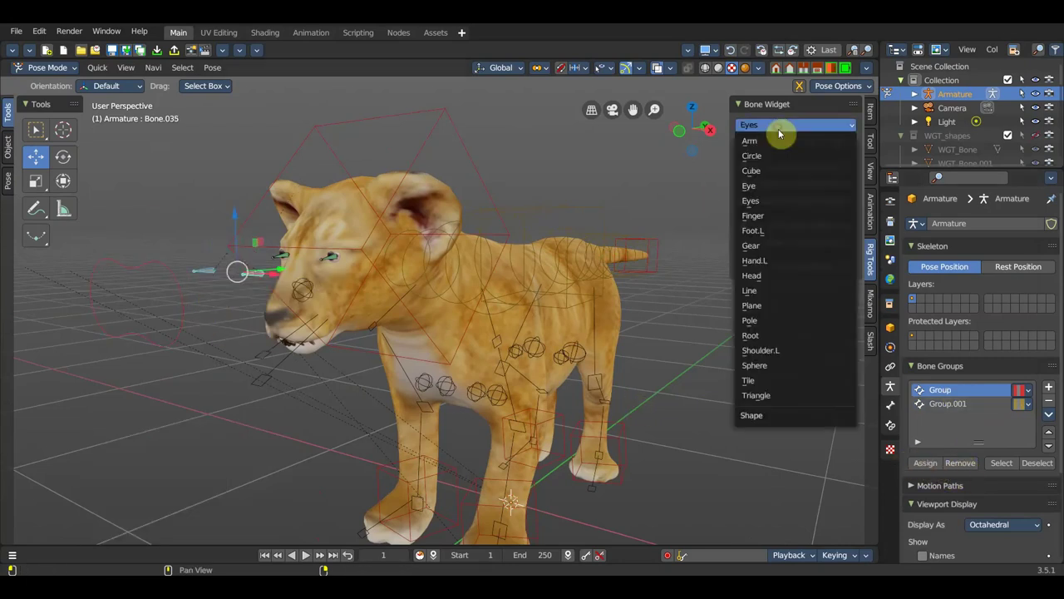
left_click(767, 186)
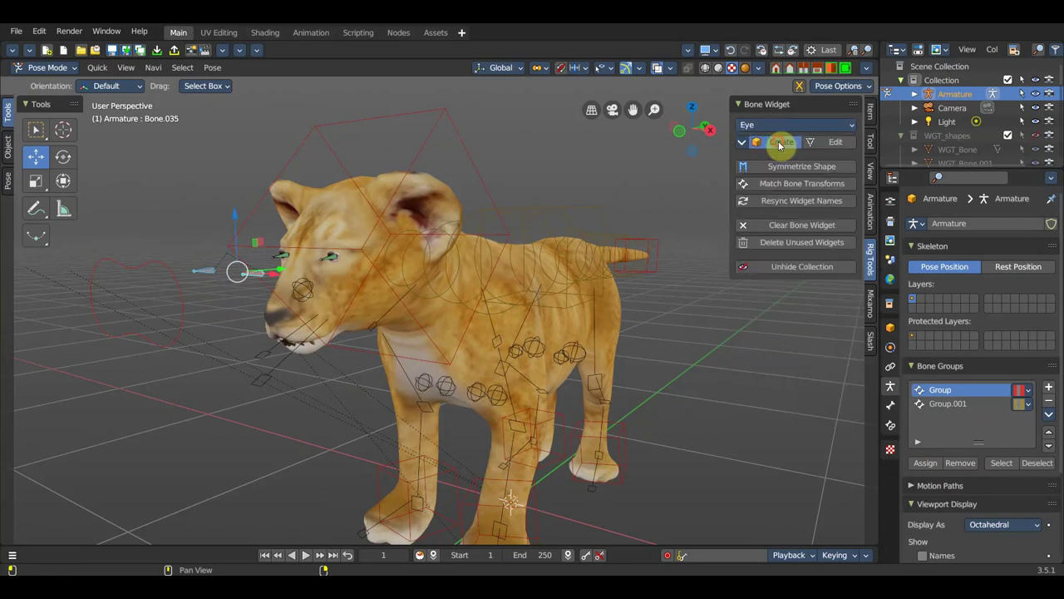
left_click(782, 142)
left_click(193, 501)
key("Return")
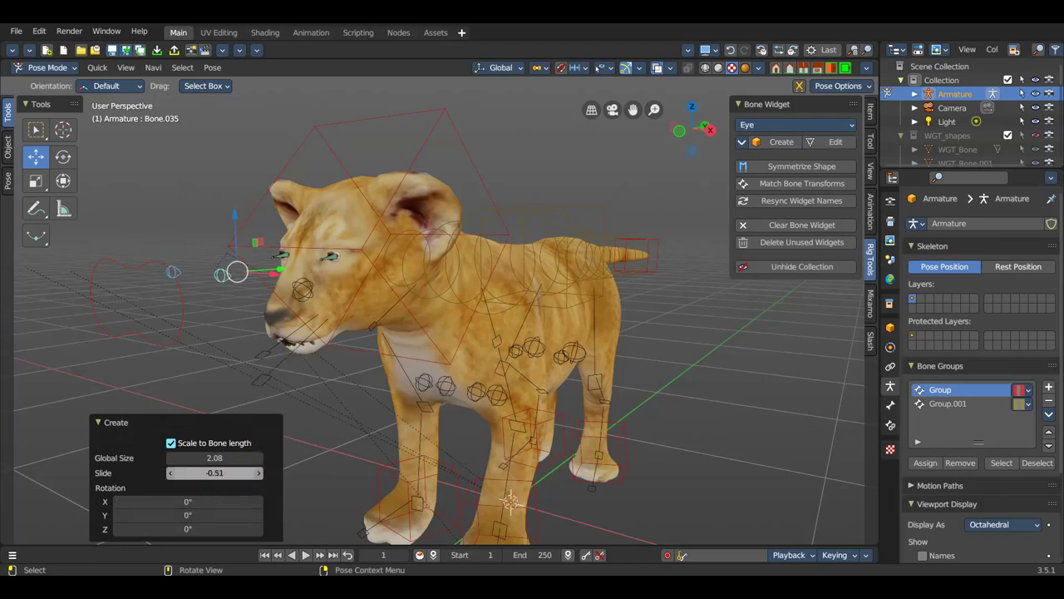
mouse_move(214, 472)
left_mouse_down()
mouse_move(241, 458)
mouse_move(167, 472)
mouse_move(203, 472)
left_mouse_up()
middle_click_drag(410, 395, 361, 392)
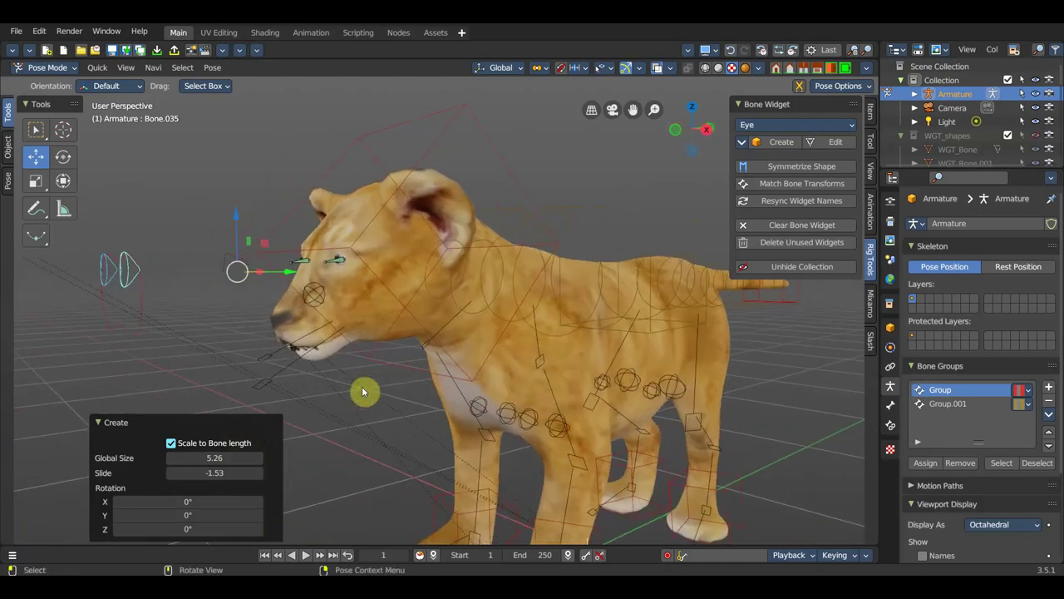
Create bone group Group.002 with a purple-blue theme colour set holding the eye bone
left_click(1048, 386)
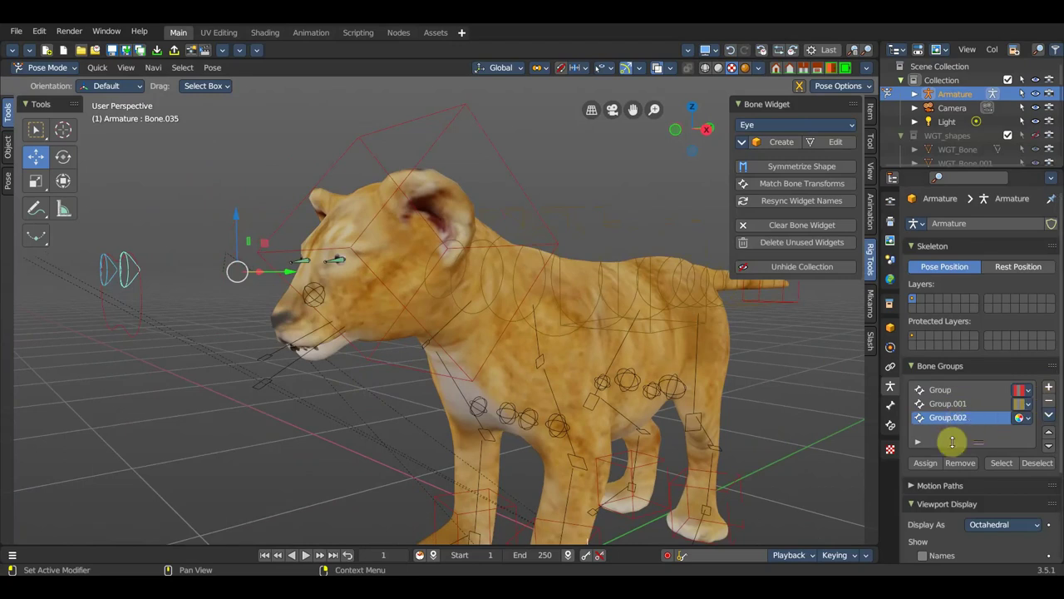
left_click(1023, 418)
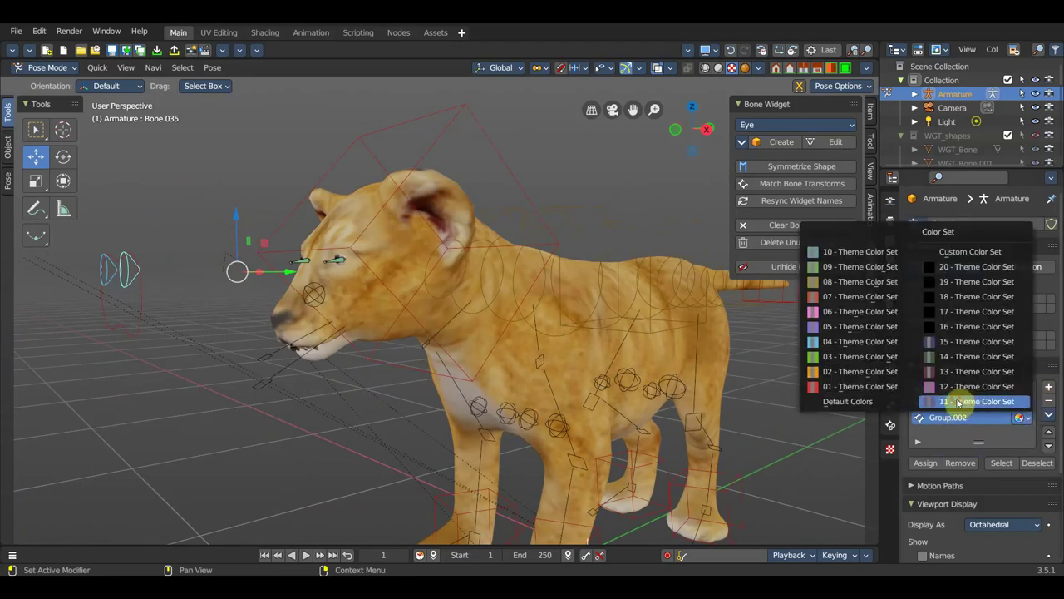
left_click(958, 402)
left_click(928, 462)
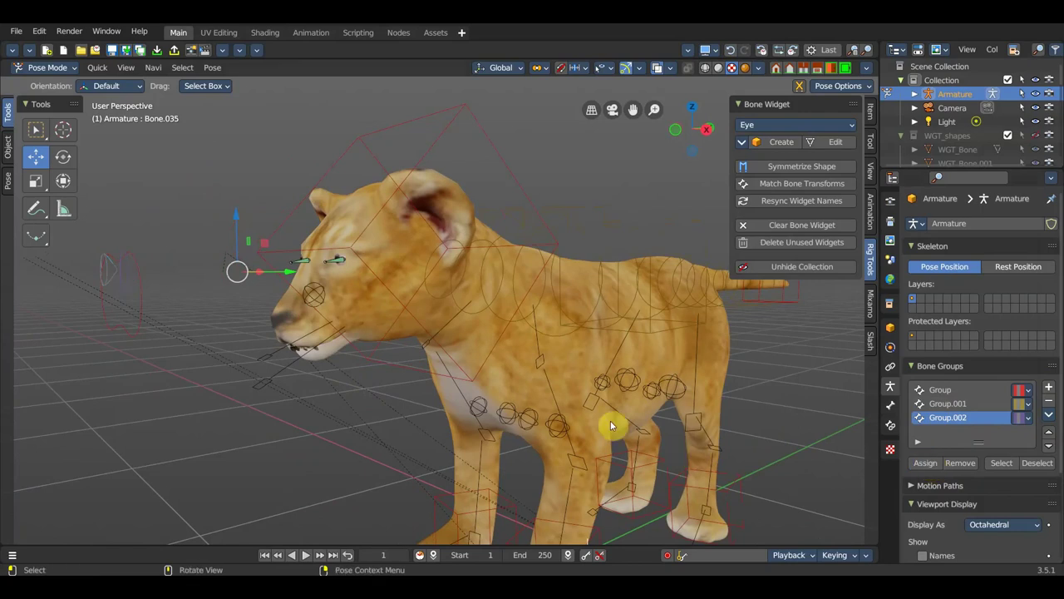
Select the lion's front and hind leg bones together
mouse_move(587, 410)
middle_mouse_down()
mouse_move(482, 316)
mouse_move(541, 397)
middle_mouse_up()
scroll(459, 394, "down", 2)
mouse_move(458, 394)
middle_mouse_down()
mouse_move(432, 392)
mouse_move(347, 333)
middle_mouse_up()
scroll(413, 367, "up", 2)
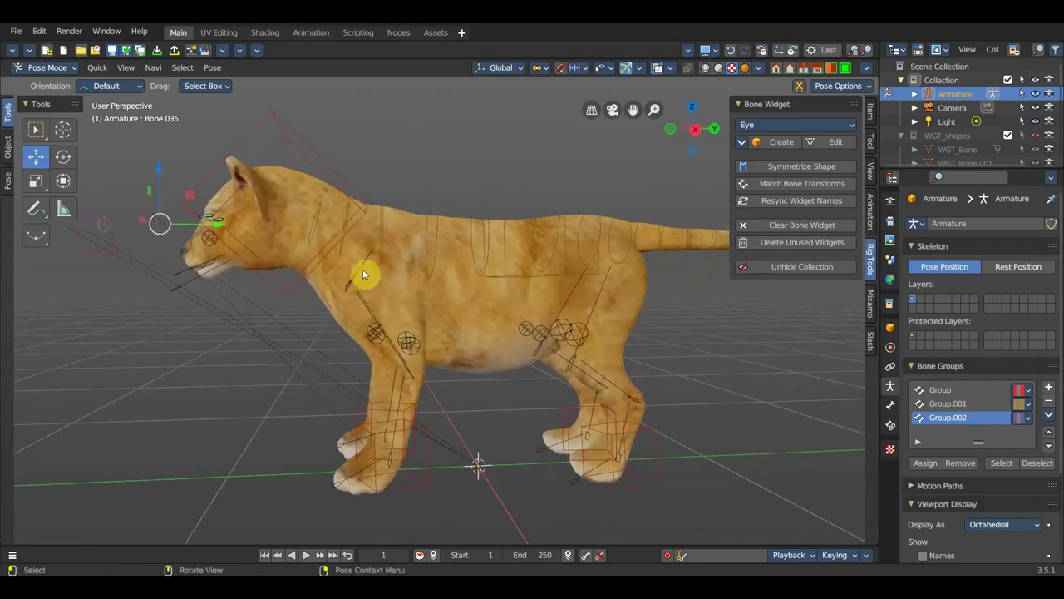
left_click(387, 354)
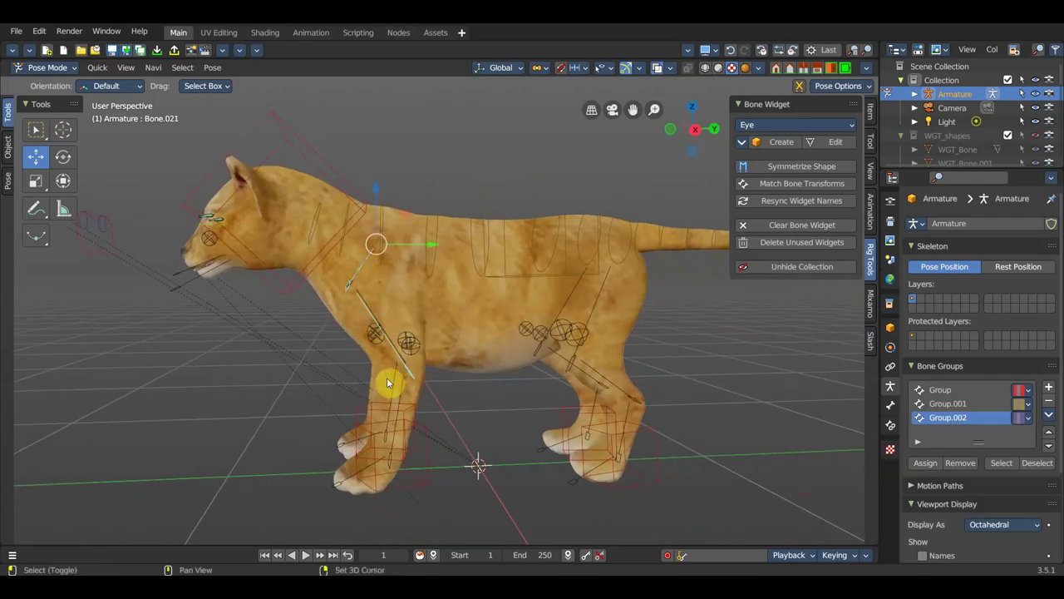
mouse_move(404, 381)
middle_mouse_down()
mouse_move(483, 396)
mouse_move(407, 400)
middle_mouse_up()
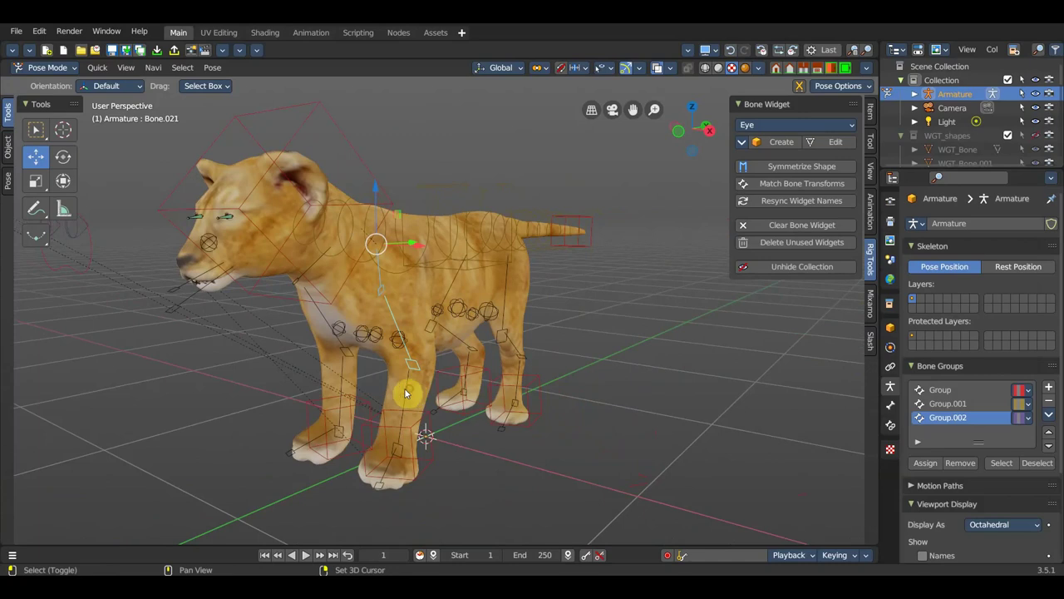
left_click(344, 376)
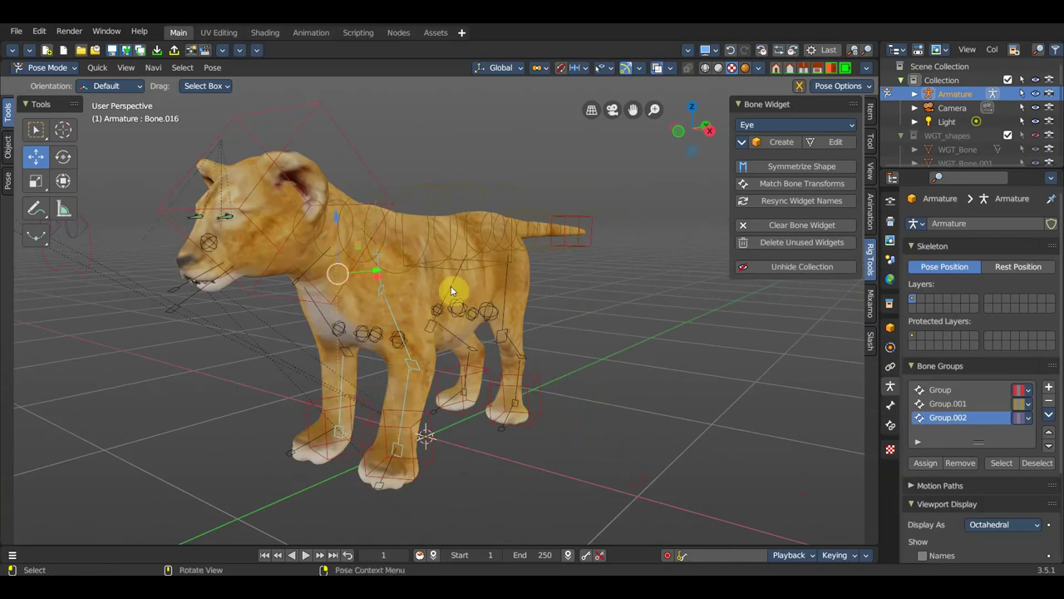
left_click(456, 337, "shift")
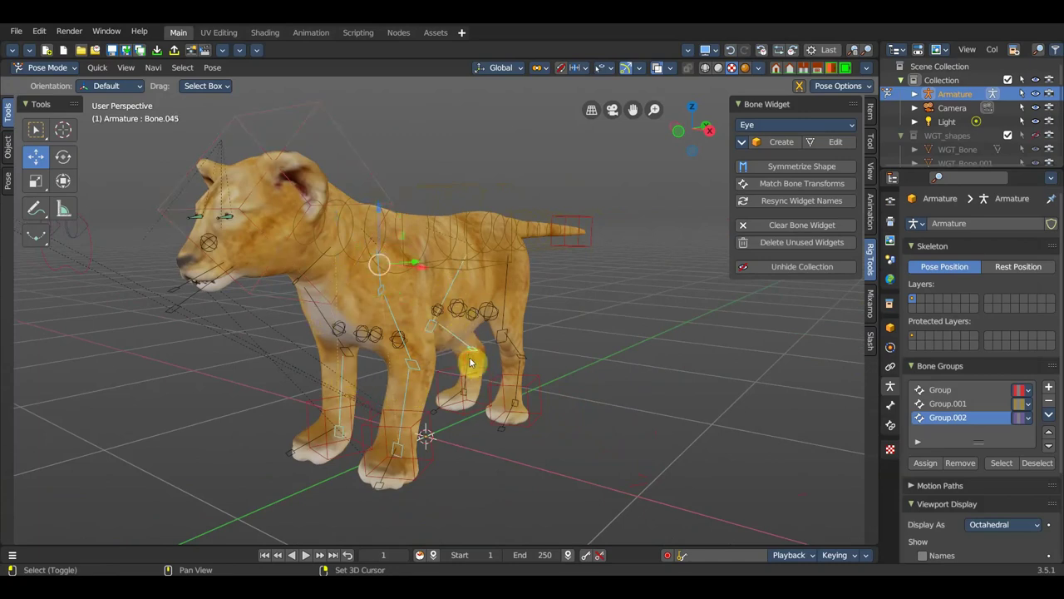
left_click(510, 320, "shift")
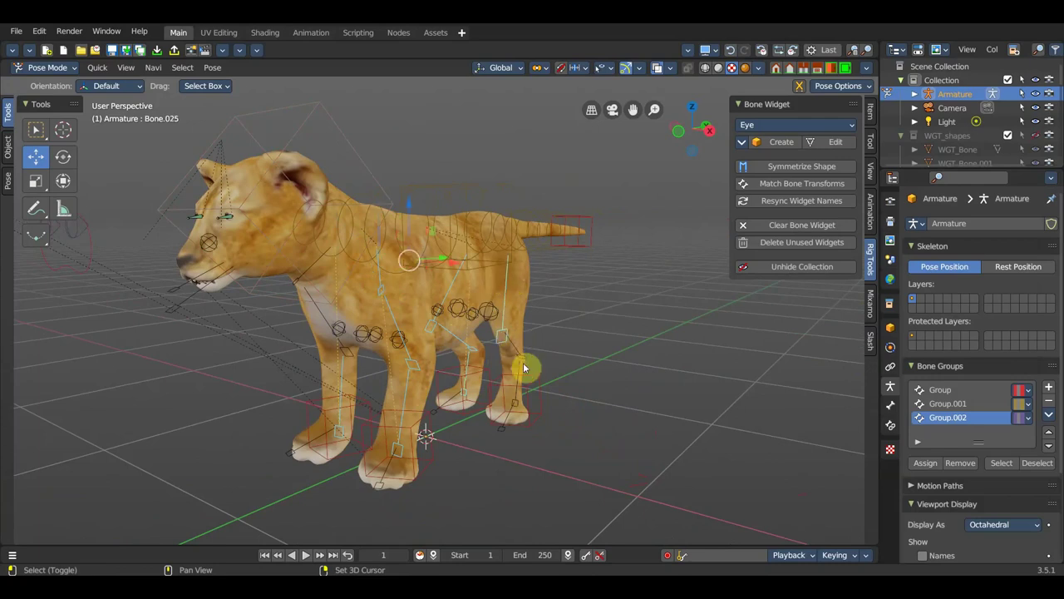
left_click(522, 376, "shift")
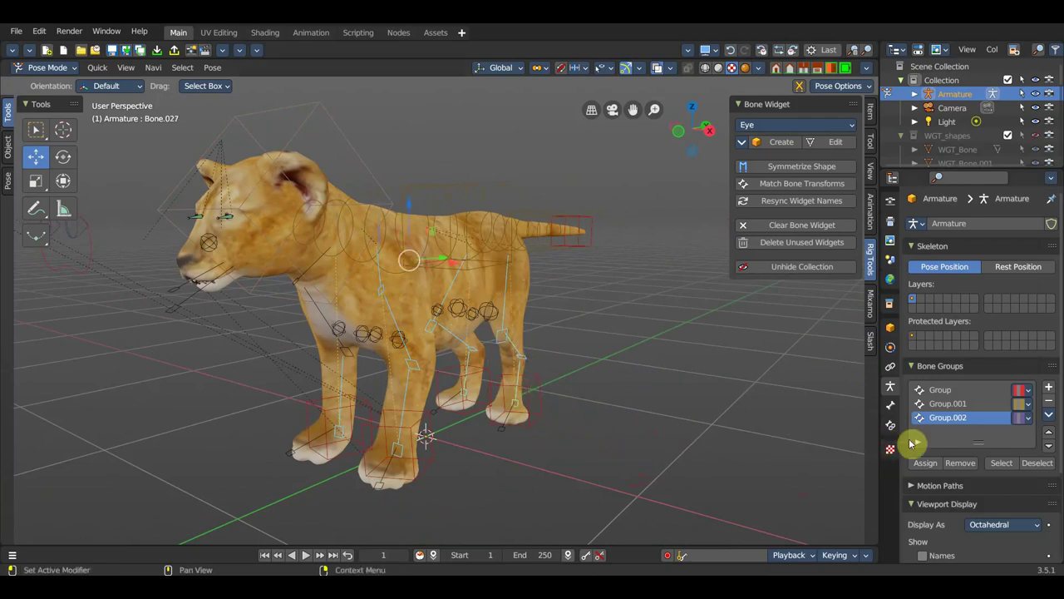
Create Group.003 with the 15 - Theme Color Set and assign the selected leg bones
left_click(1048, 387)
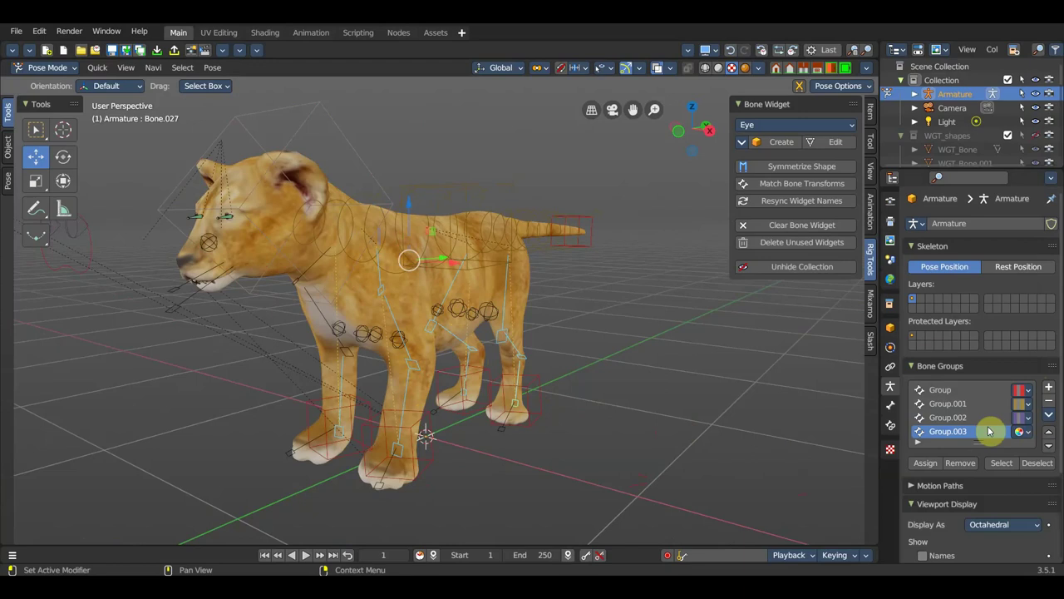
left_click(1019, 432)
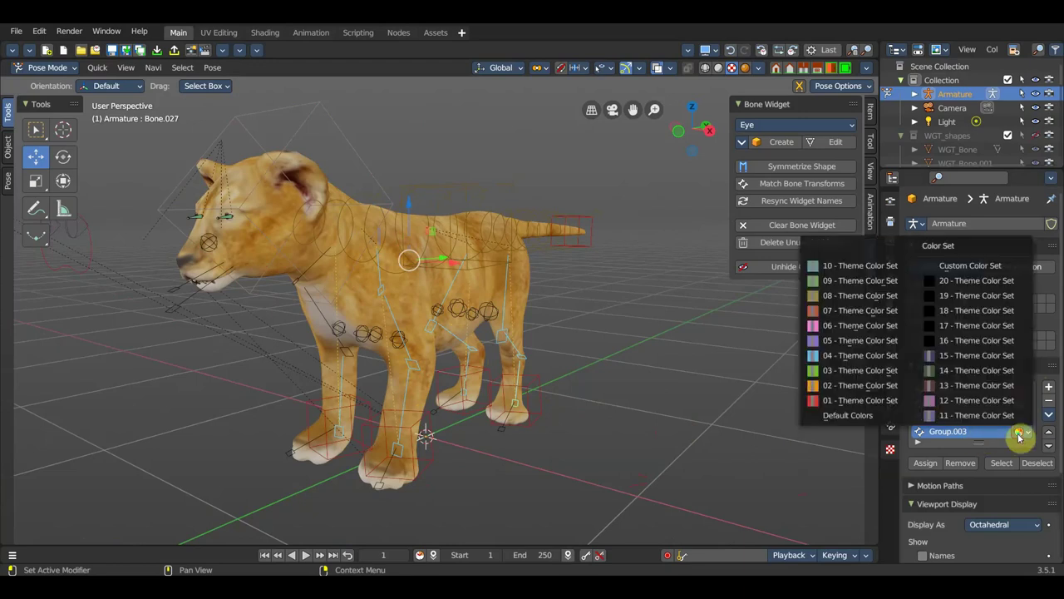
left_click(951, 356)
left_click(927, 464)
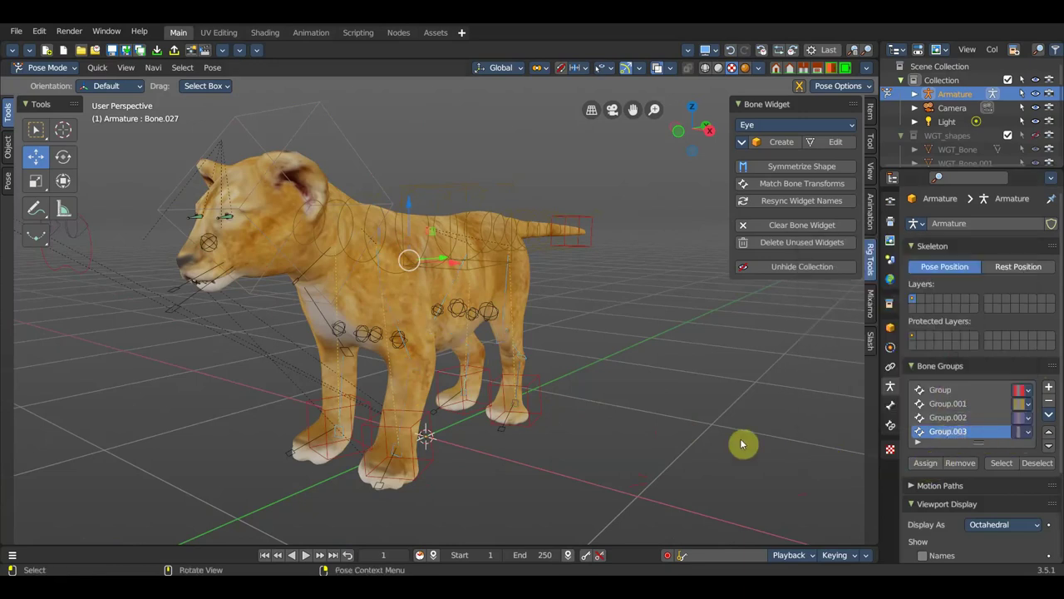
middle_click_drag(668, 420, 573, 423)
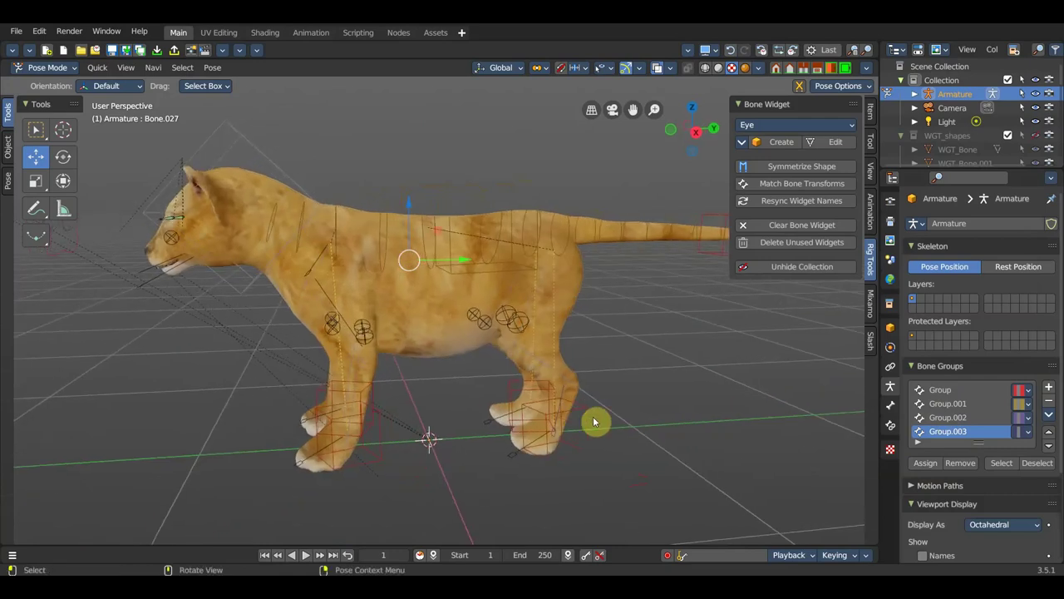
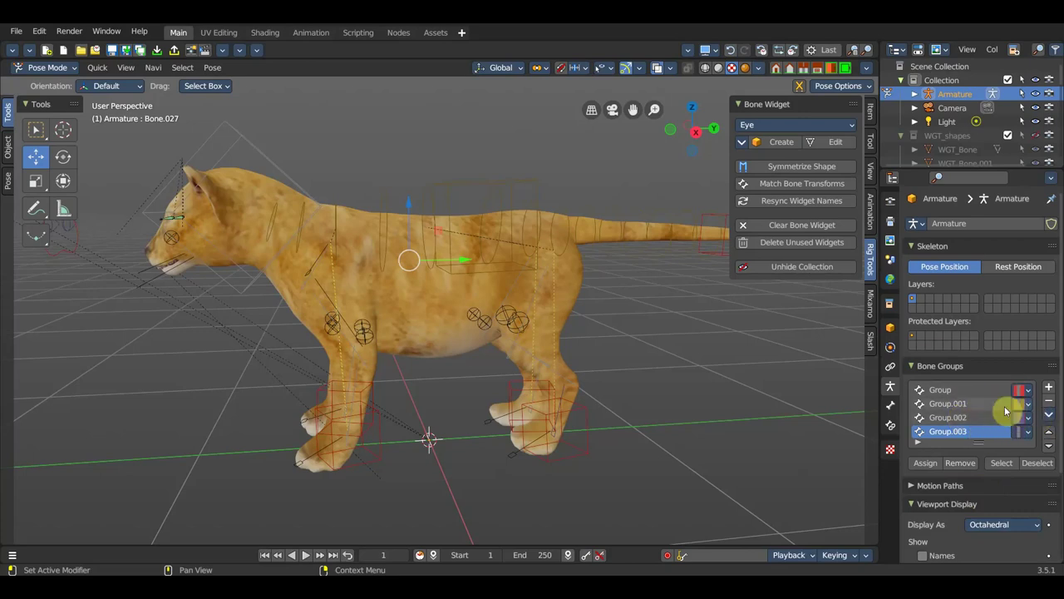
Make head bone Bone.016 active and select the bone group 'Group'
middle_click_drag(732, 423, 772, 403)
middle_click_drag(690, 396, 774, 408)
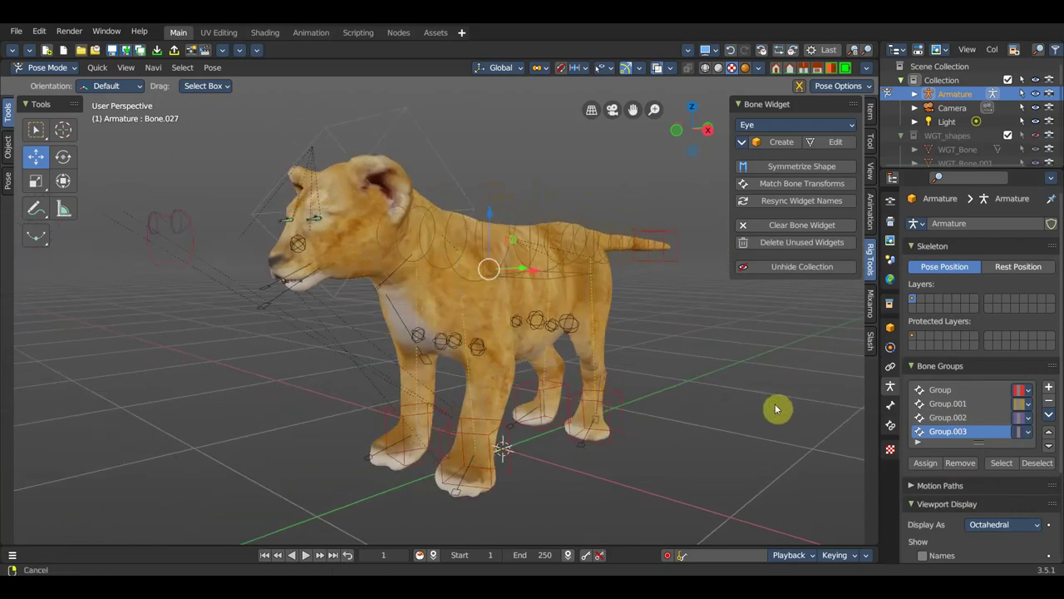
left_click(439, 153)
middle_click_drag(505, 171, 443, 188)
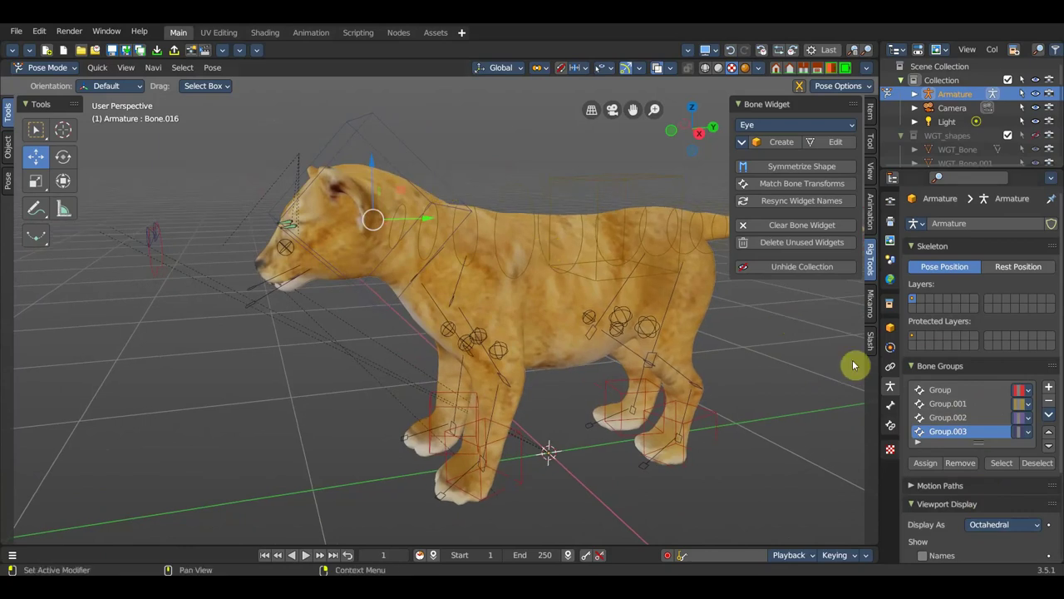
left_click(995, 391)
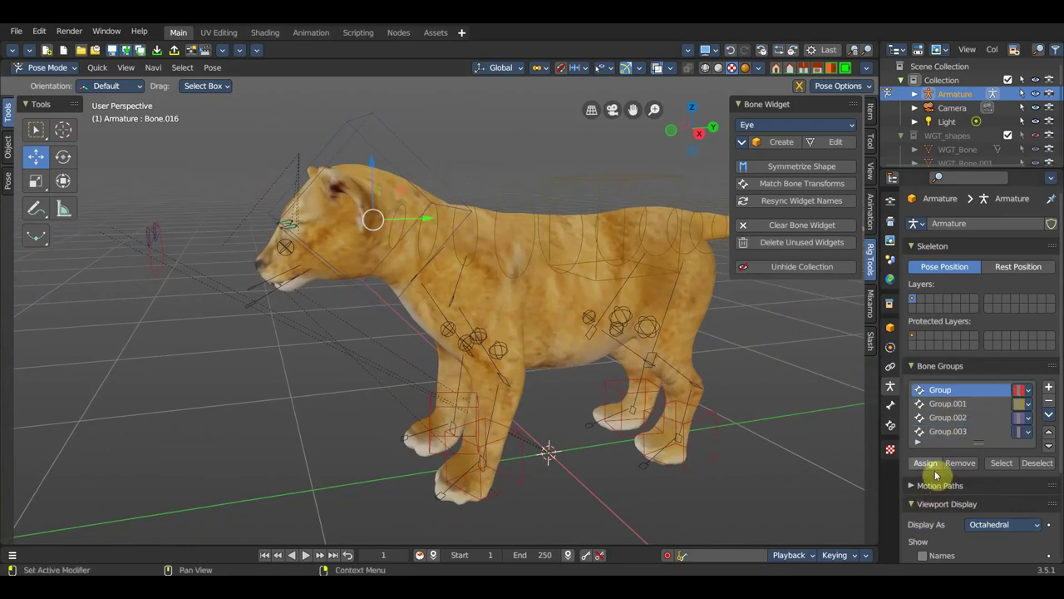
Check the rig from the front view, then hide the Bone Widget sidebar
mouse_move(645, 404)
middle_mouse_down()
mouse_move(464, 350)
mouse_move(450, 312)
middle_mouse_up()
key("KP_1")
mouse_move(543, 319)
middle_mouse_down()
mouse_move(643, 339)
mouse_move(618, 345)
middle_mouse_up()
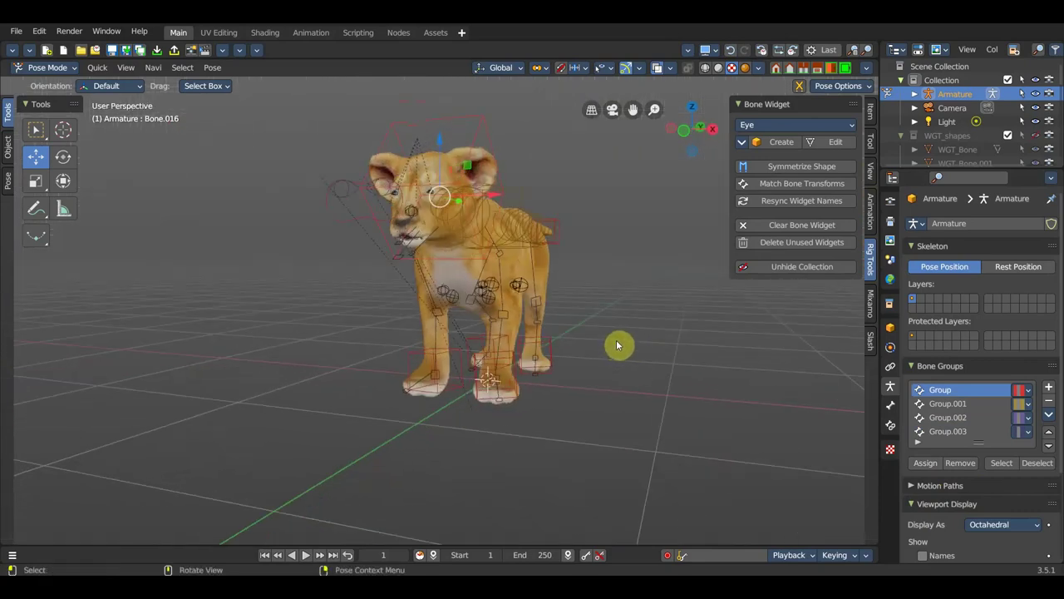
key("m")
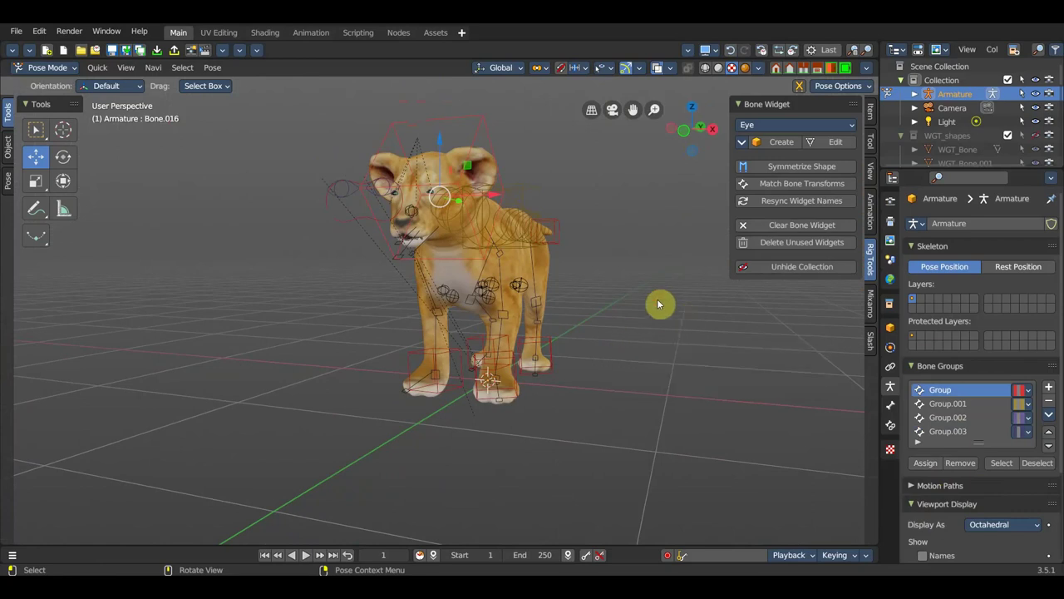
key("n")
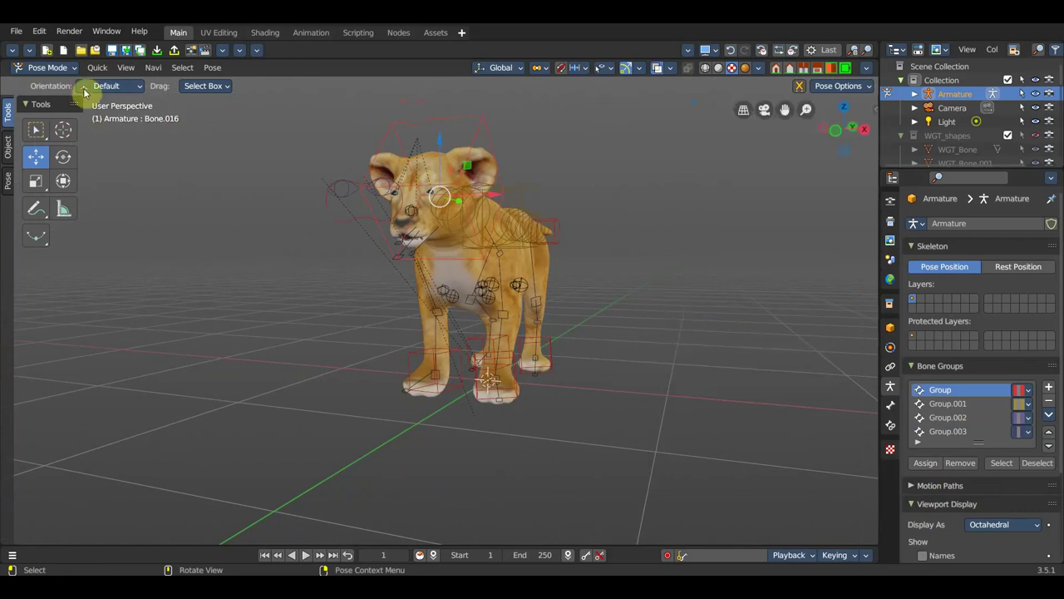
Browse the Object and Pose toolbar tabs, expanding the Pose and Clear Transform panels
left_click(8, 148)
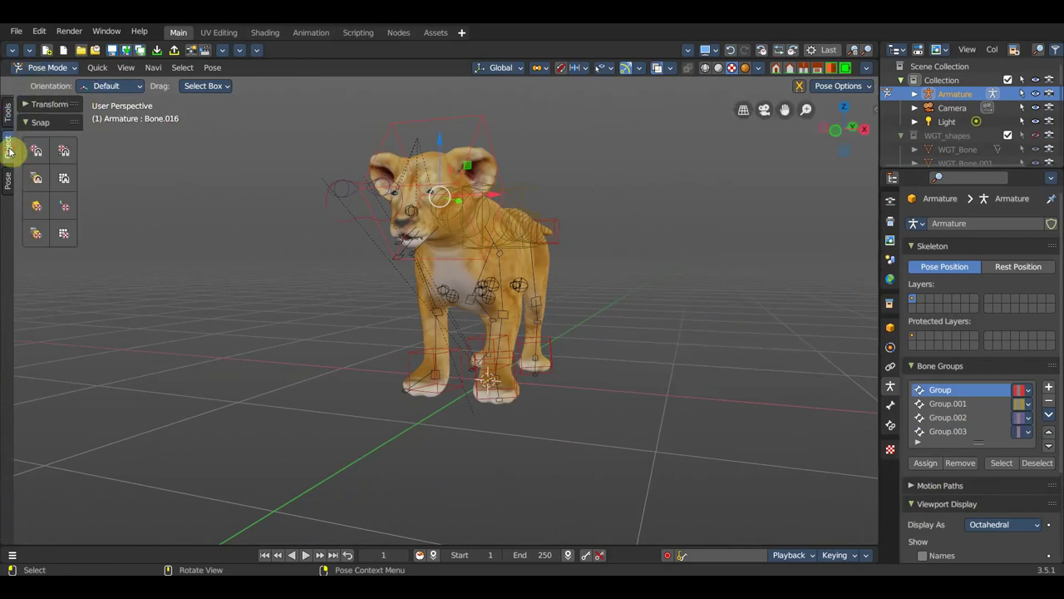
middle_click_drag(172, 271, 195, 259)
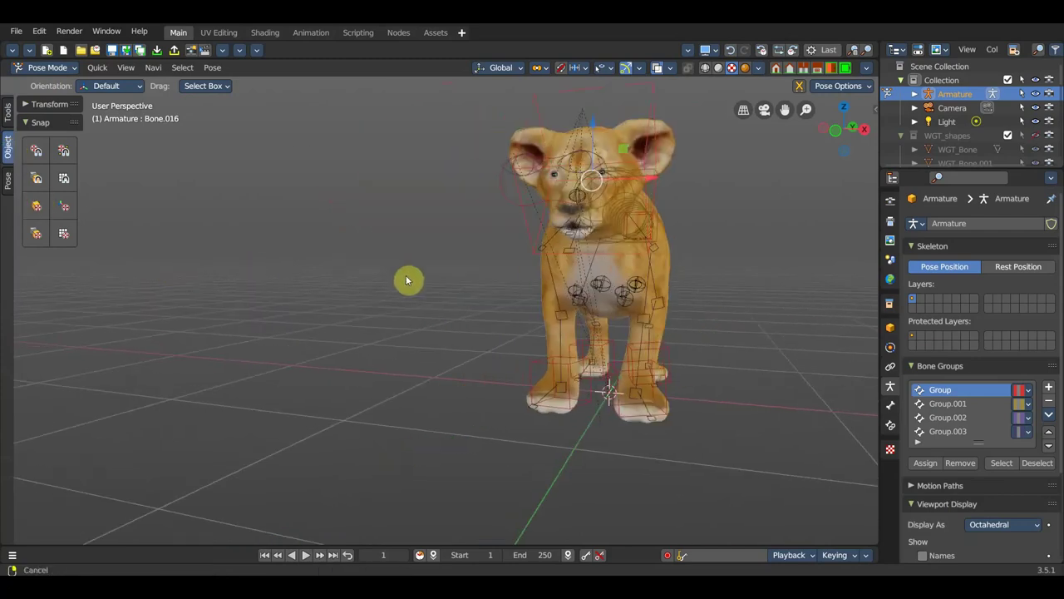
left_click(9, 180)
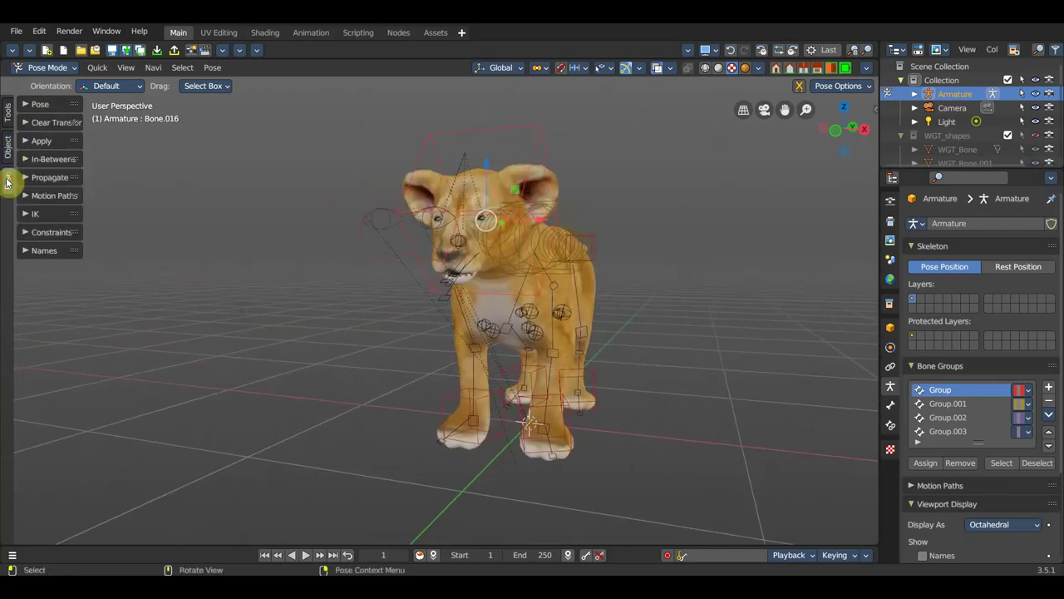
left_click(27, 107)
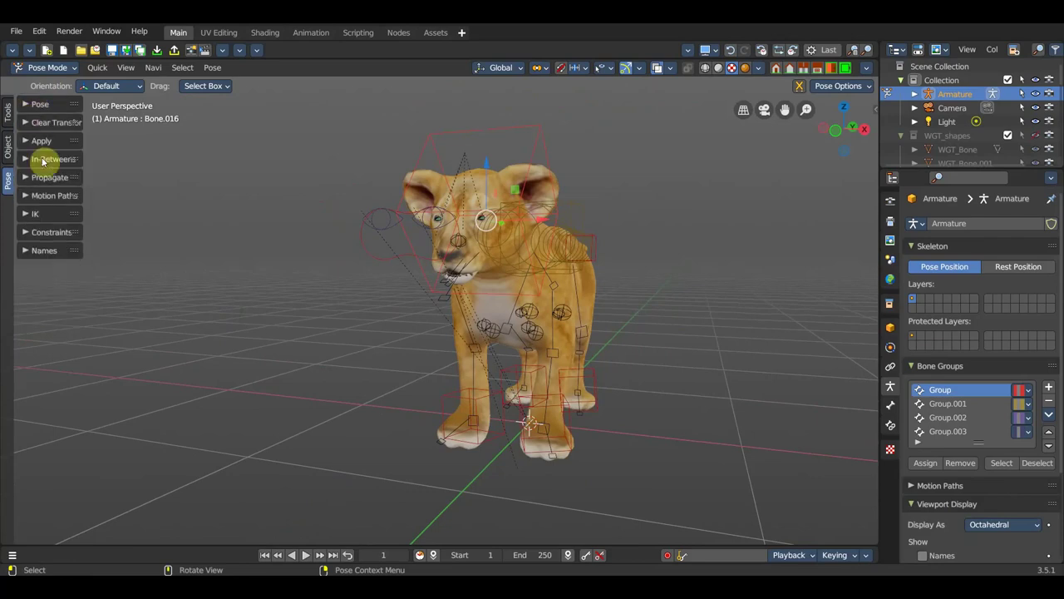
left_click(29, 123)
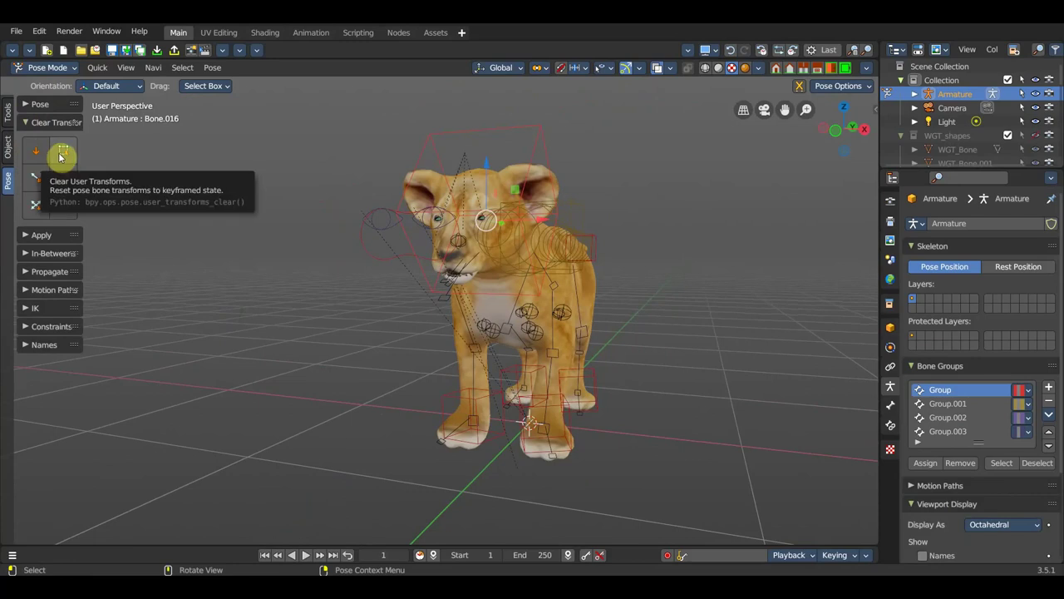
Expand and collapse the Clear Transform, IK, Motion Paths, Propagate, Constraints and Naming panels
left_click(22, 125)
left_click(23, 214)
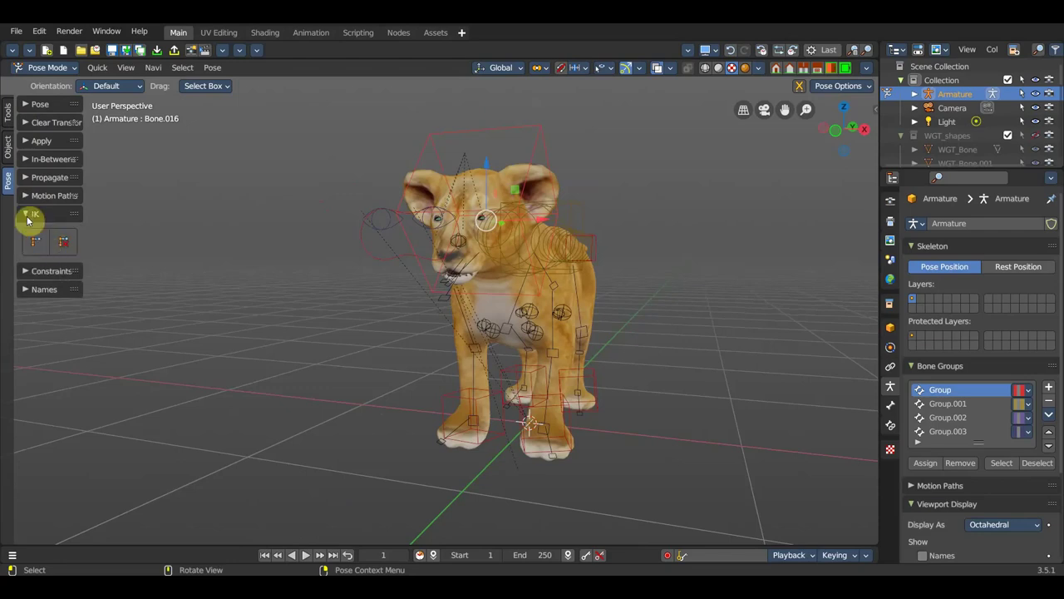
left_click(23, 215)
left_click(23, 197)
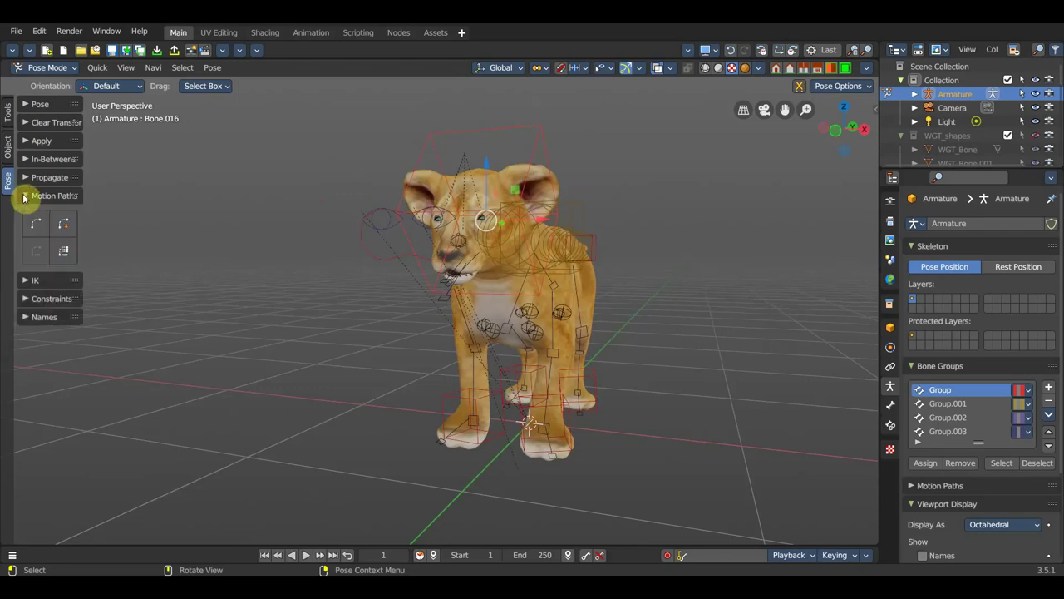
left_click(24, 197)
left_click(22, 178)
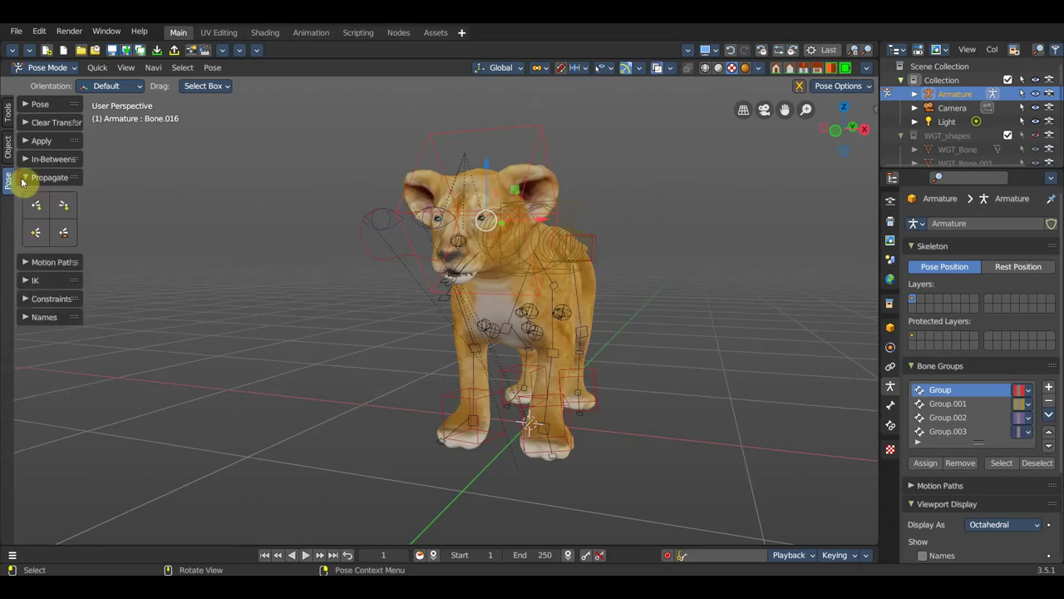
left_click(23, 178)
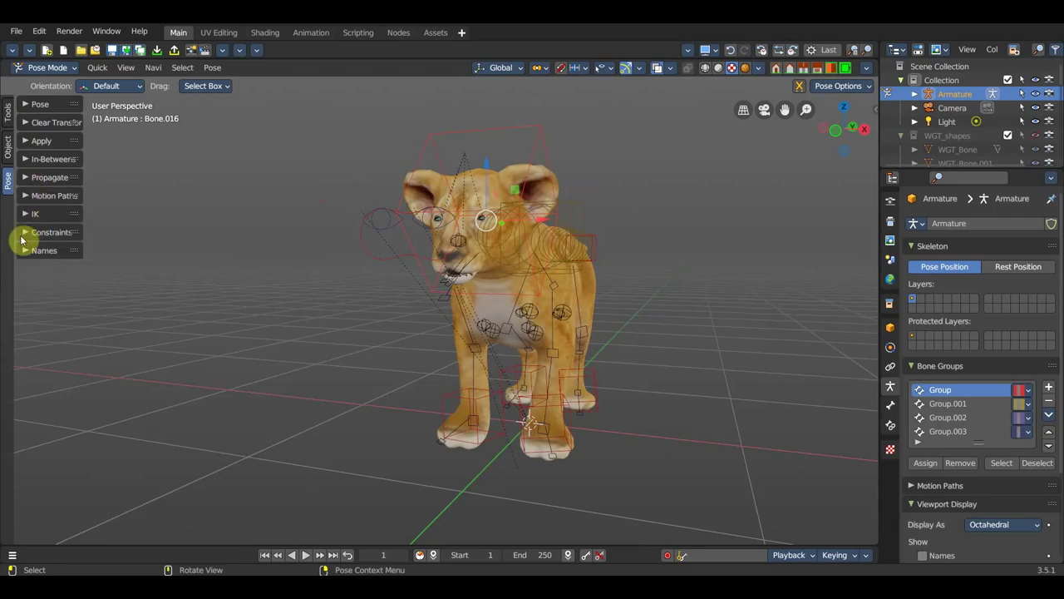
left_click(24, 233)
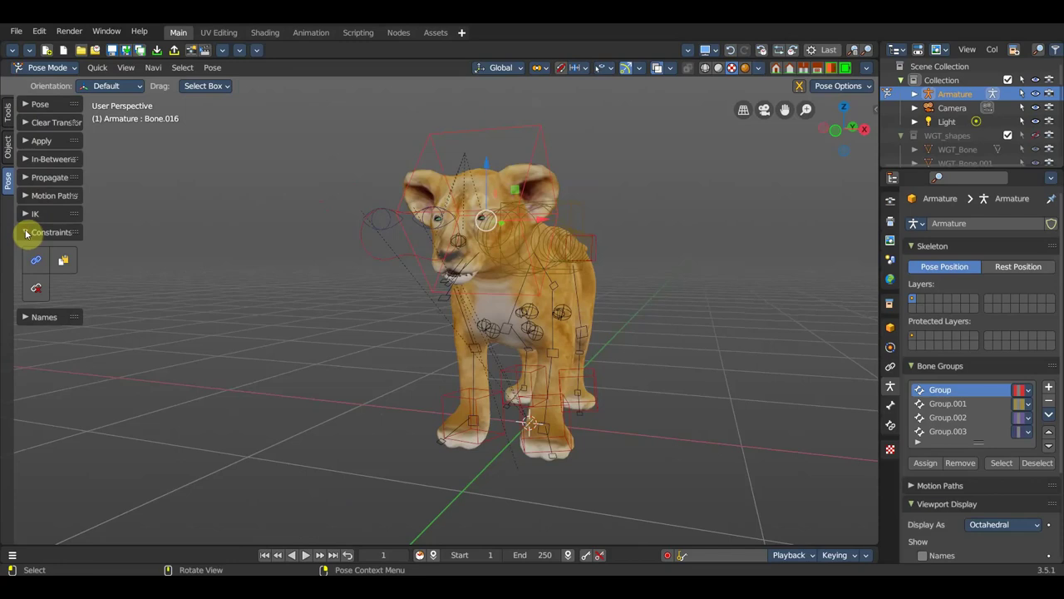
left_click(25, 233)
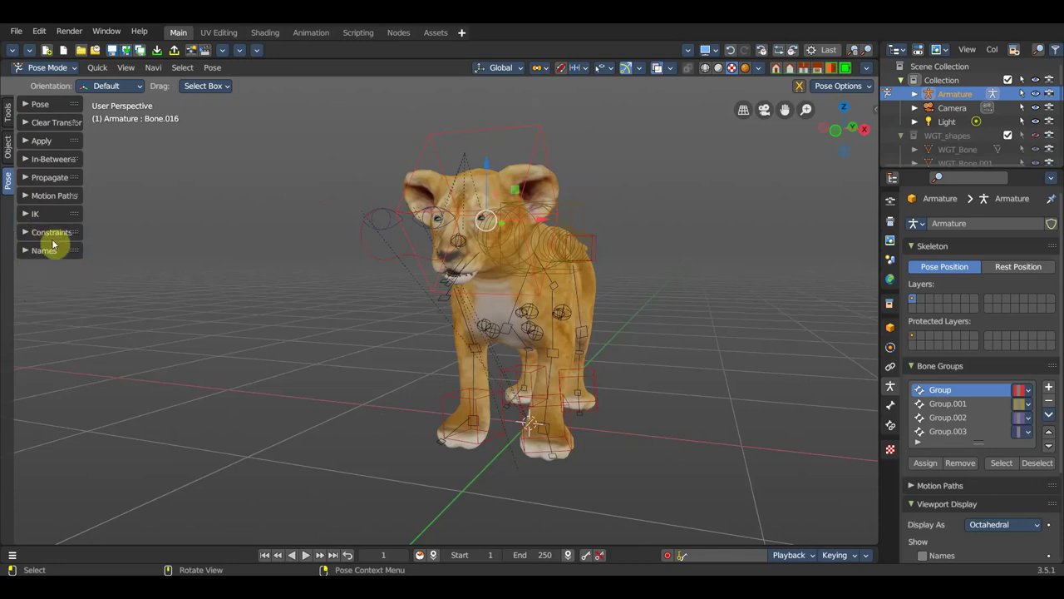
left_click(24, 251)
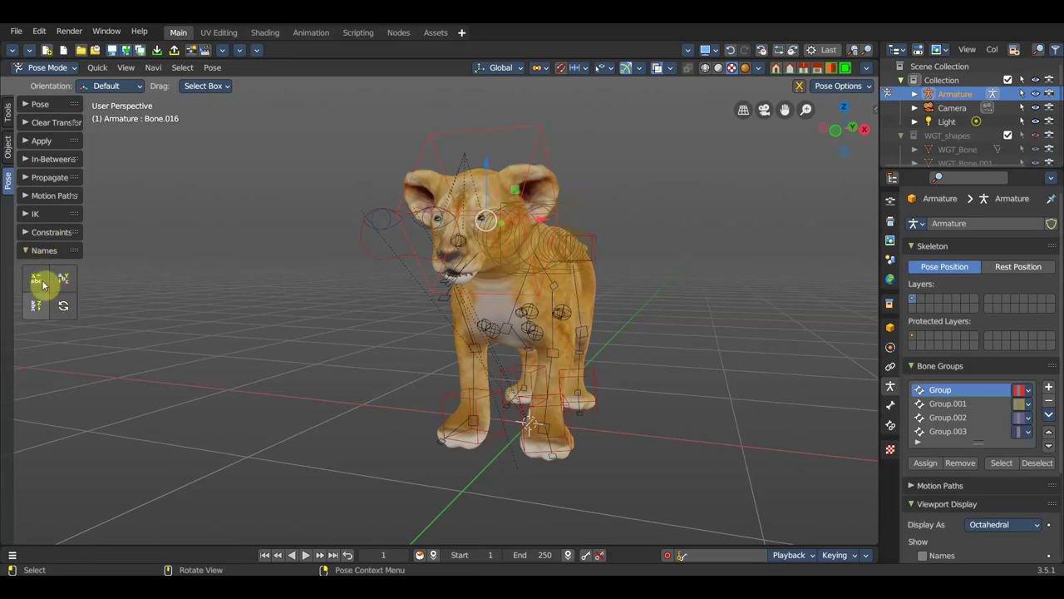
left_click(20, 251)
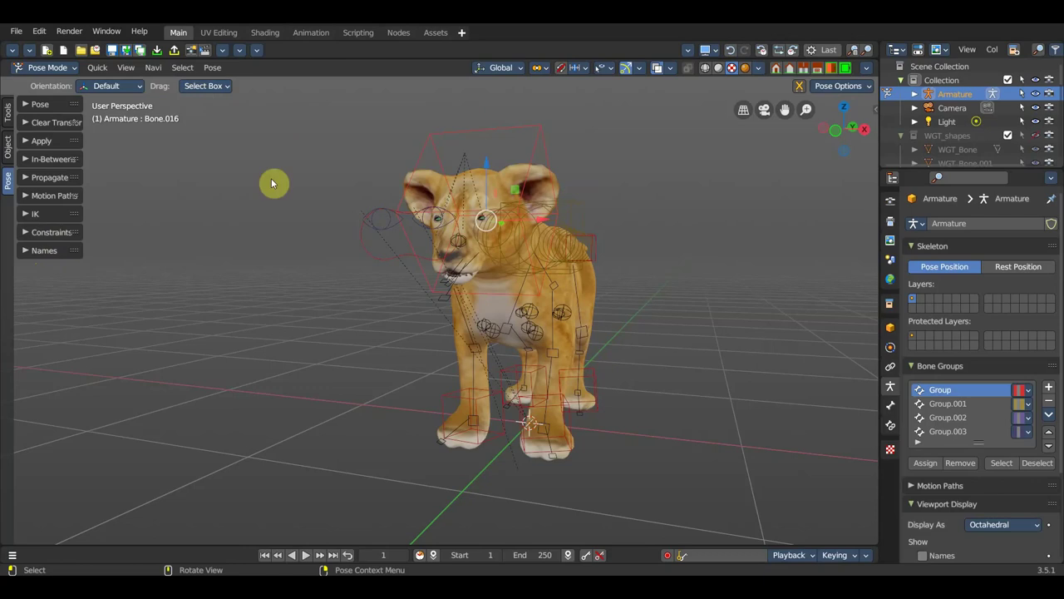
Switch the lion cub armature from Pose Mode to Object Mode
middle_click_drag(708, 363, 668, 349)
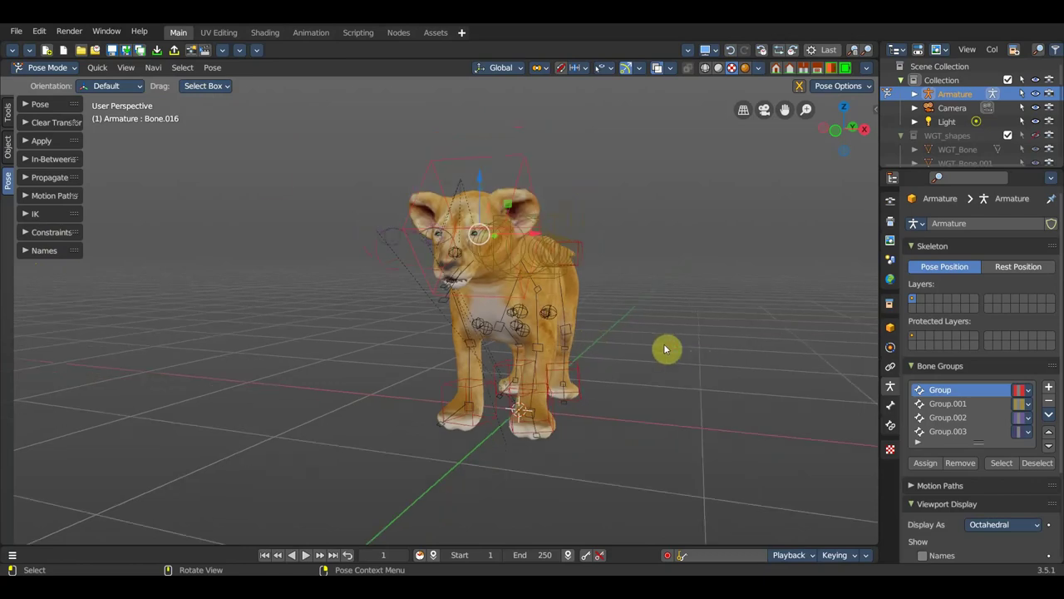
left_click(53, 69)
left_click(50, 78)
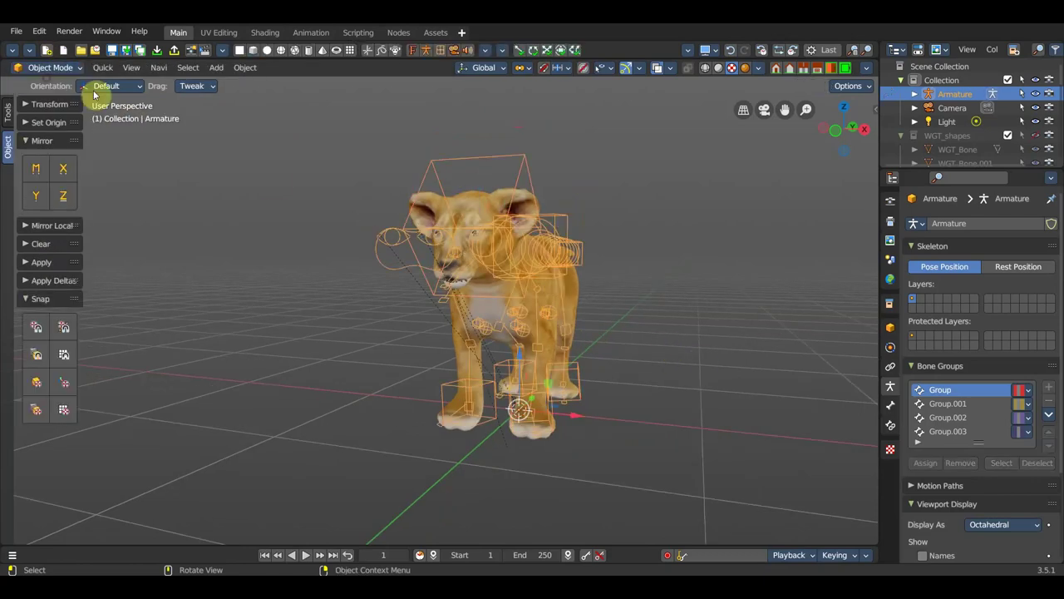
Collapse the Mirror and Snap panels and restore the Tools tab
left_click(23, 142)
left_click(30, 232)
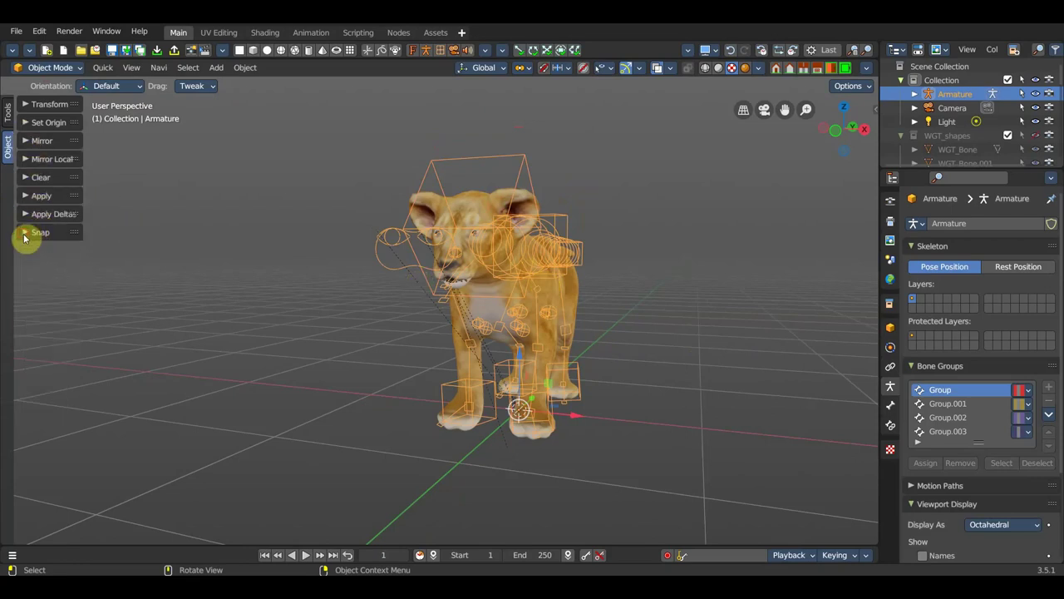
left_click(8, 113)
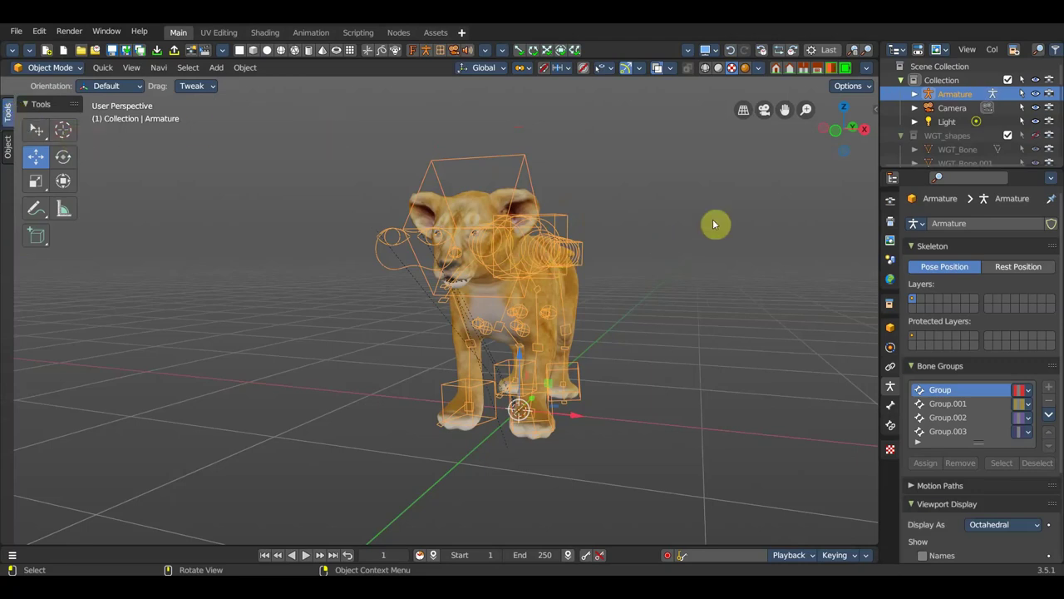
mouse_move(715, 228)
middle_mouse_down()
mouse_move(560, 276)
mouse_move(668, 264)
middle_mouse_up()
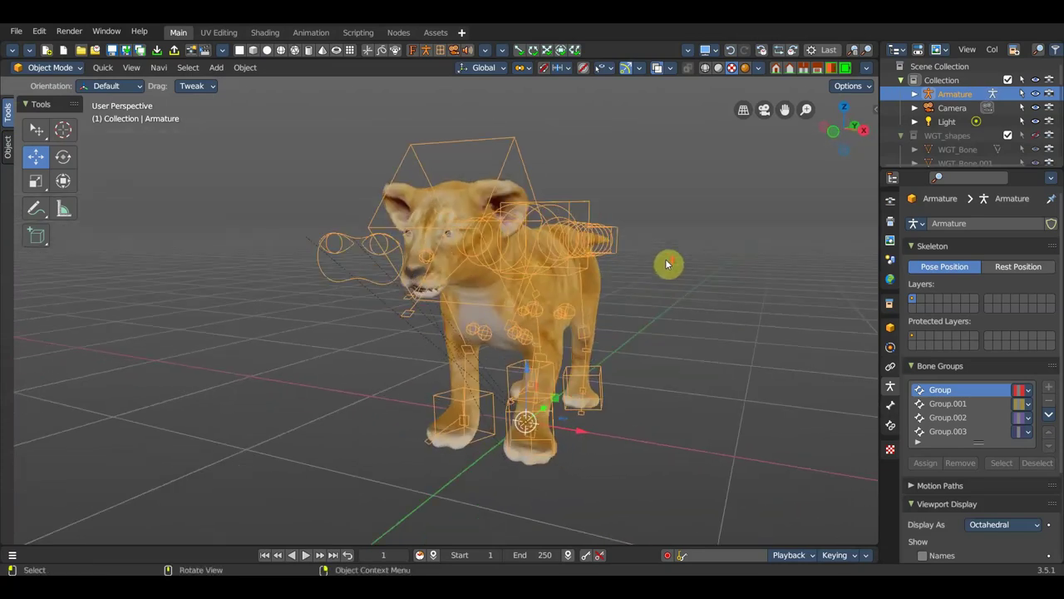
scroll(667, 264, "up", 1)
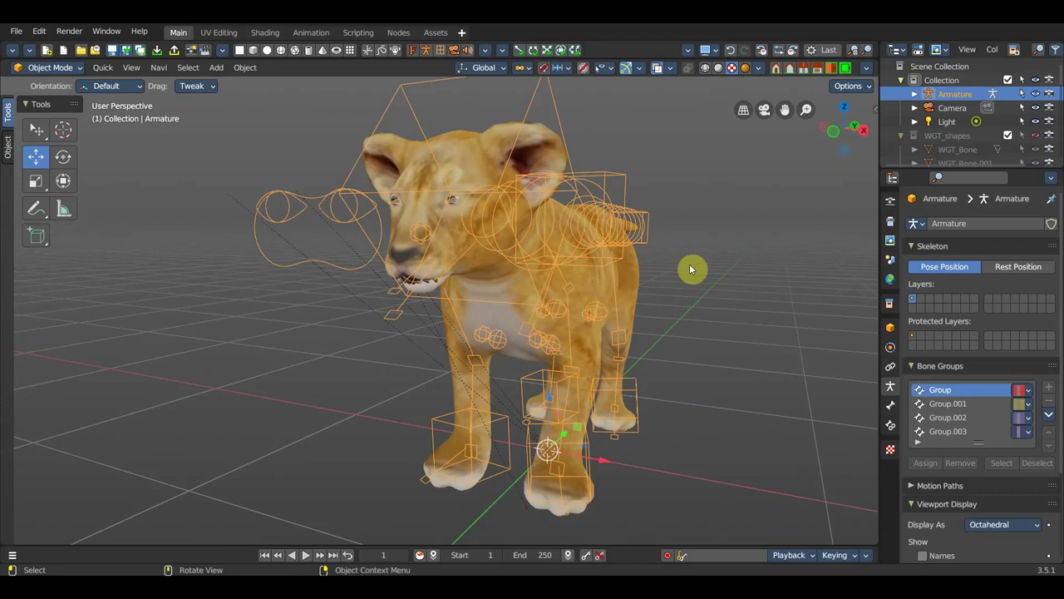
View the rigged lion cub in Front Orthographic, centred and zoomed in
mouse_move(694, 268)
middle_mouse_down()
mouse_move(648, 268)
mouse_move(756, 250)
mouse_move(524, 277)
mouse_move(222, 249)
middle_mouse_up()
mouse_move(533, 266)
middle_mouse_down()
mouse_move(651, 314)
mouse_move(574, 314)
mouse_move(646, 322)
mouse_move(676, 308)
middle_mouse_up()
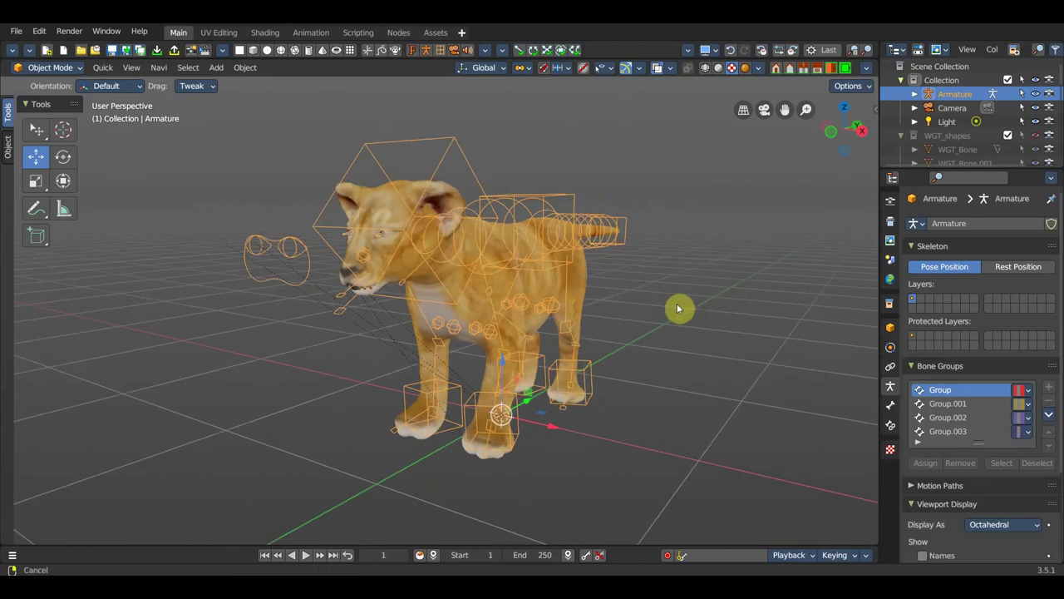
key("KP_1")
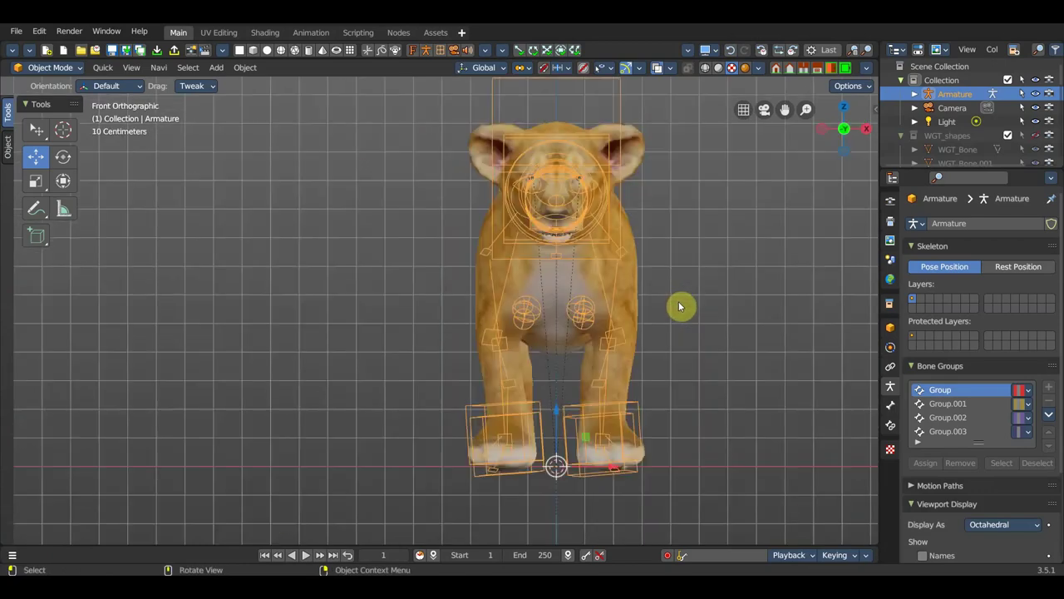
scroll(698, 312, "down", 2)
middle_click_drag(754, 316, 672, 320, "shift")
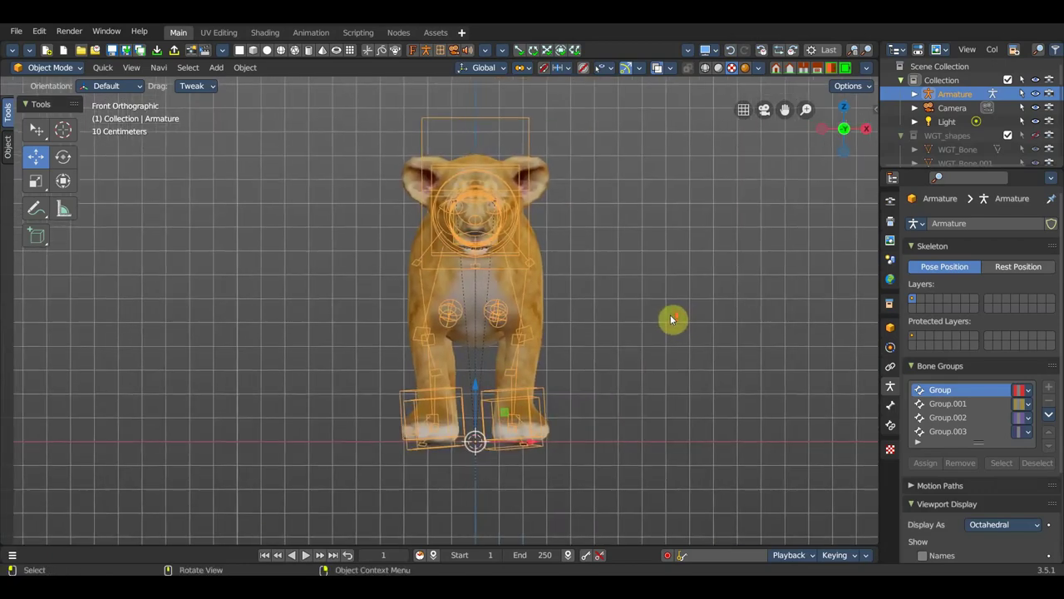
scroll(677, 318, "up", 1)
scroll(706, 314, "up", 1)
scroll(704, 314, "up", 1)
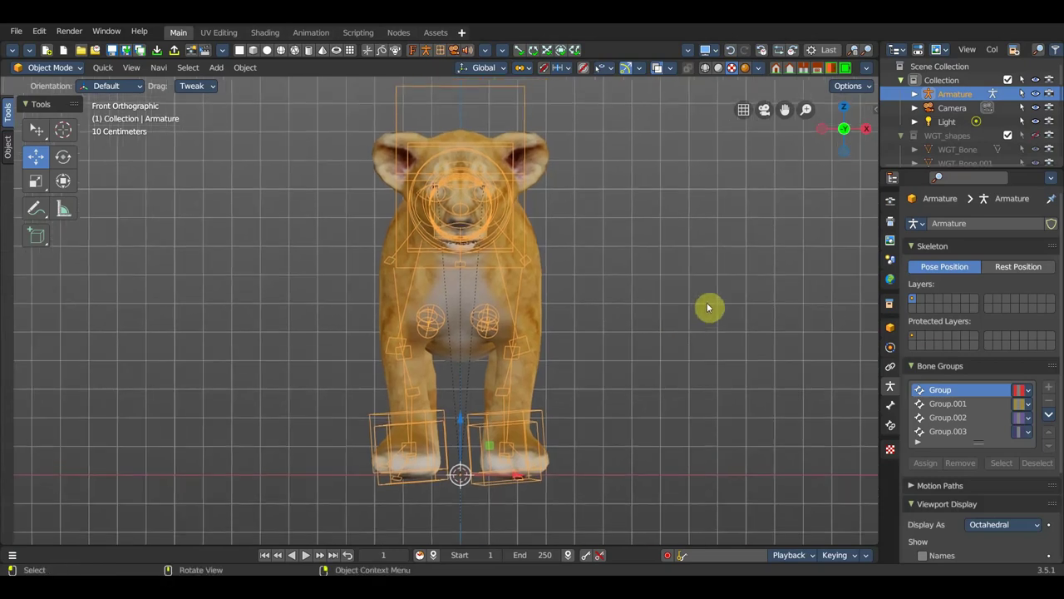